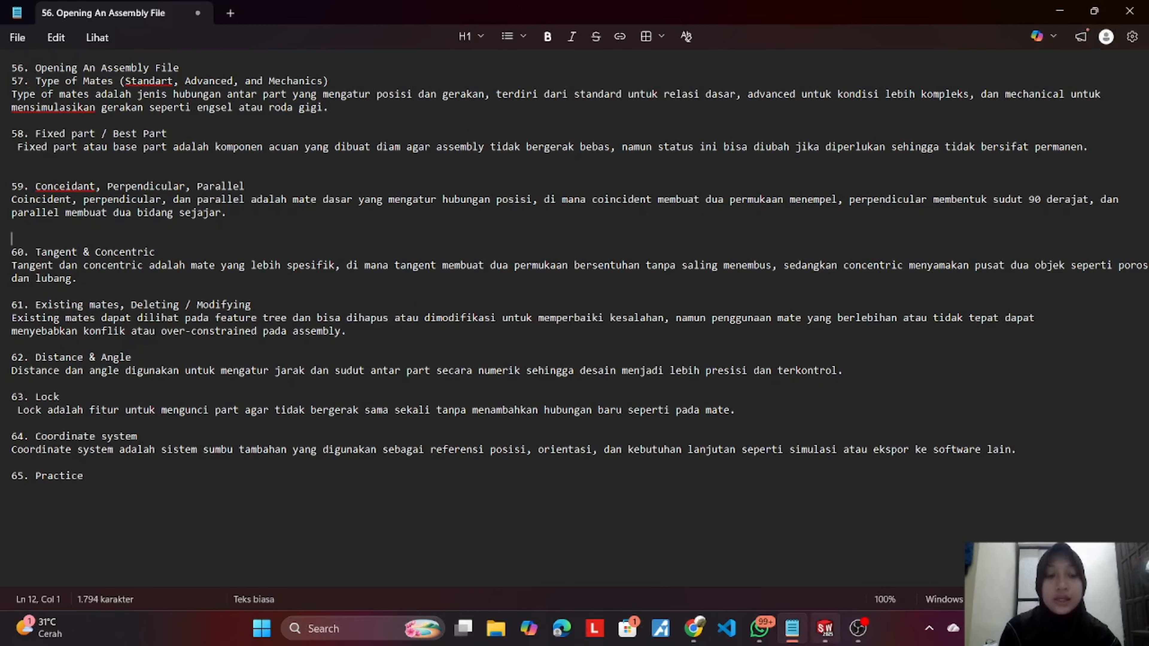
Step: Switch to SOLIDWORKS, minimising the notes and browser windows, and create a new assembly document
left_click(1049, 16)
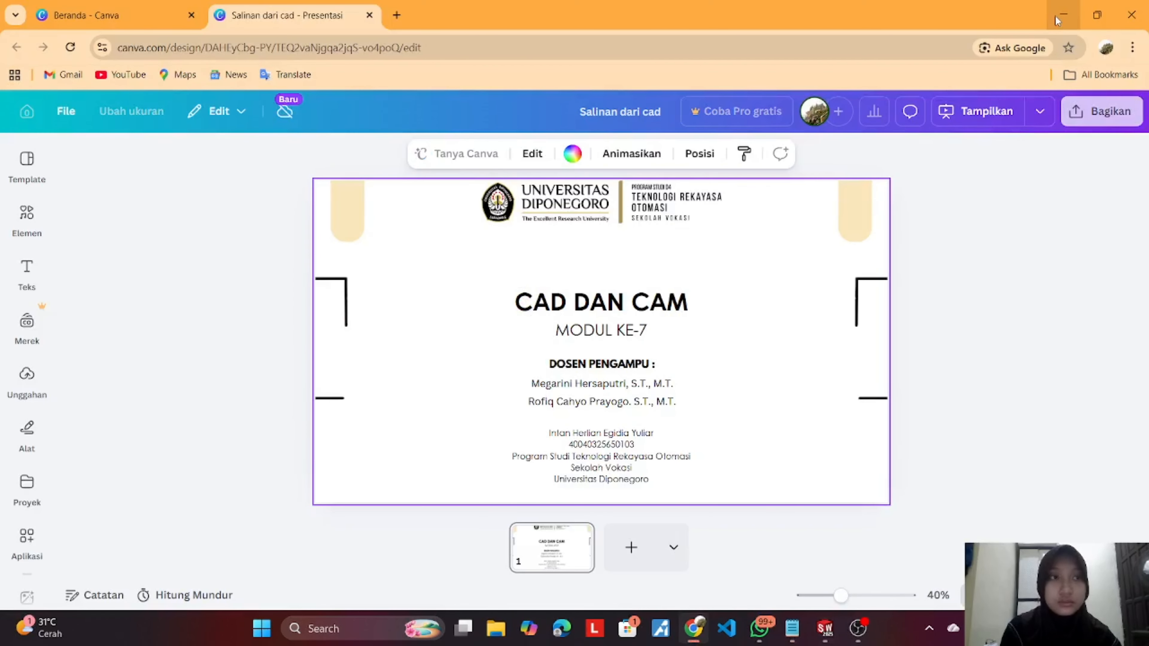
left_click(1057, 14)
left_click(1052, 14)
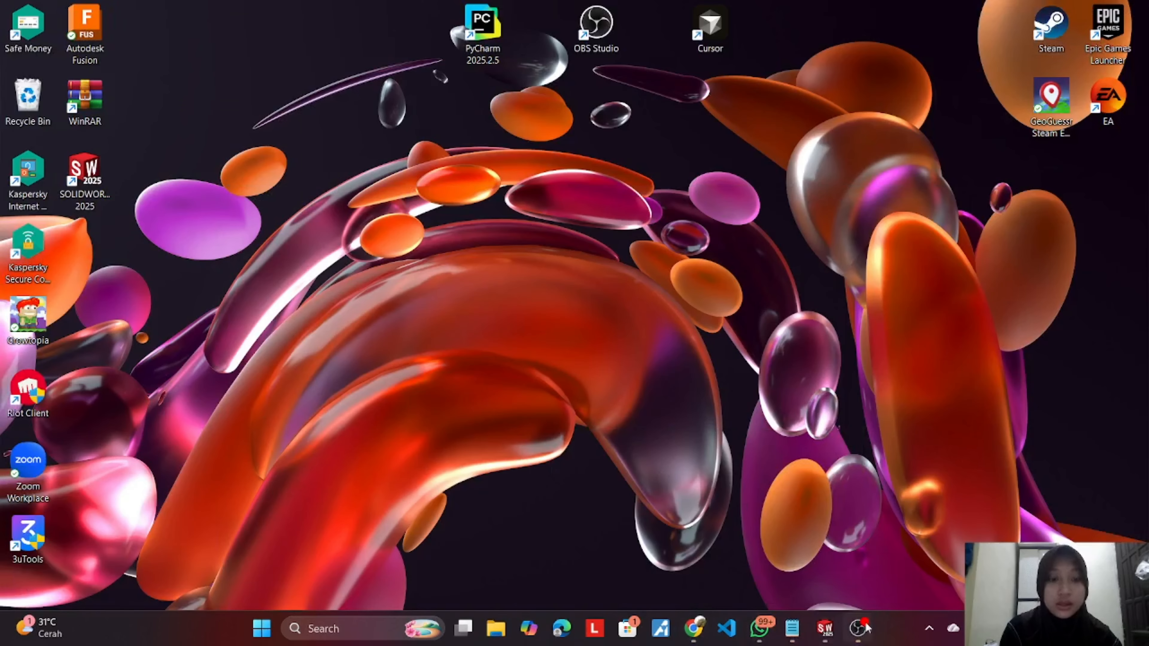
left_click(822, 634)
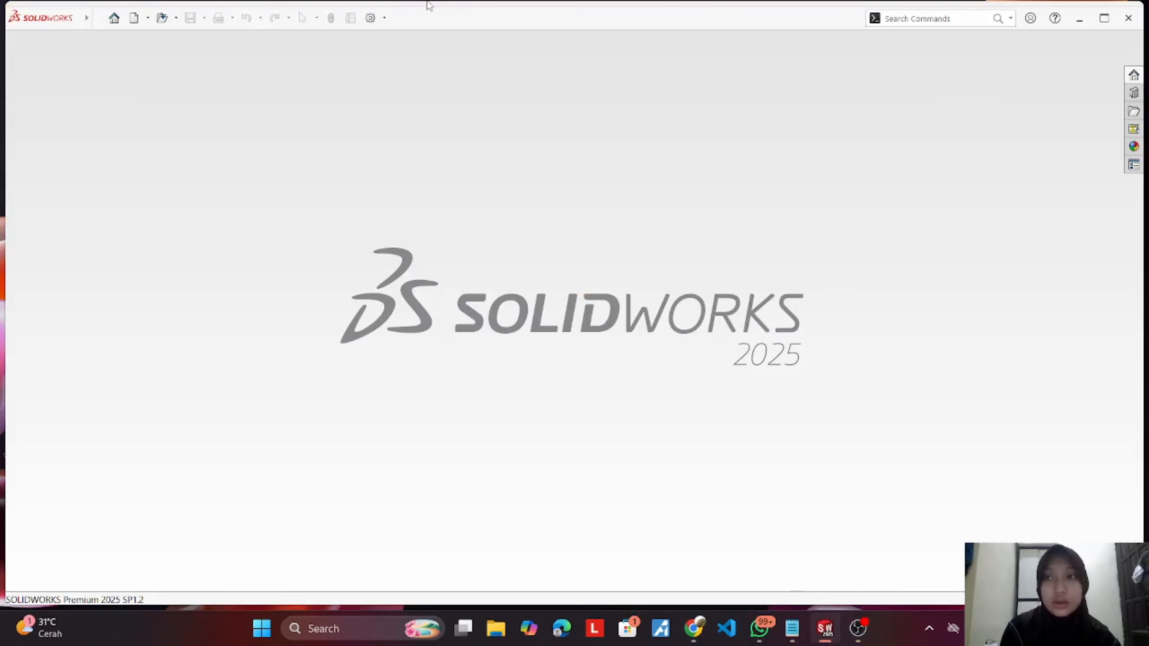
left_click(111, 18)
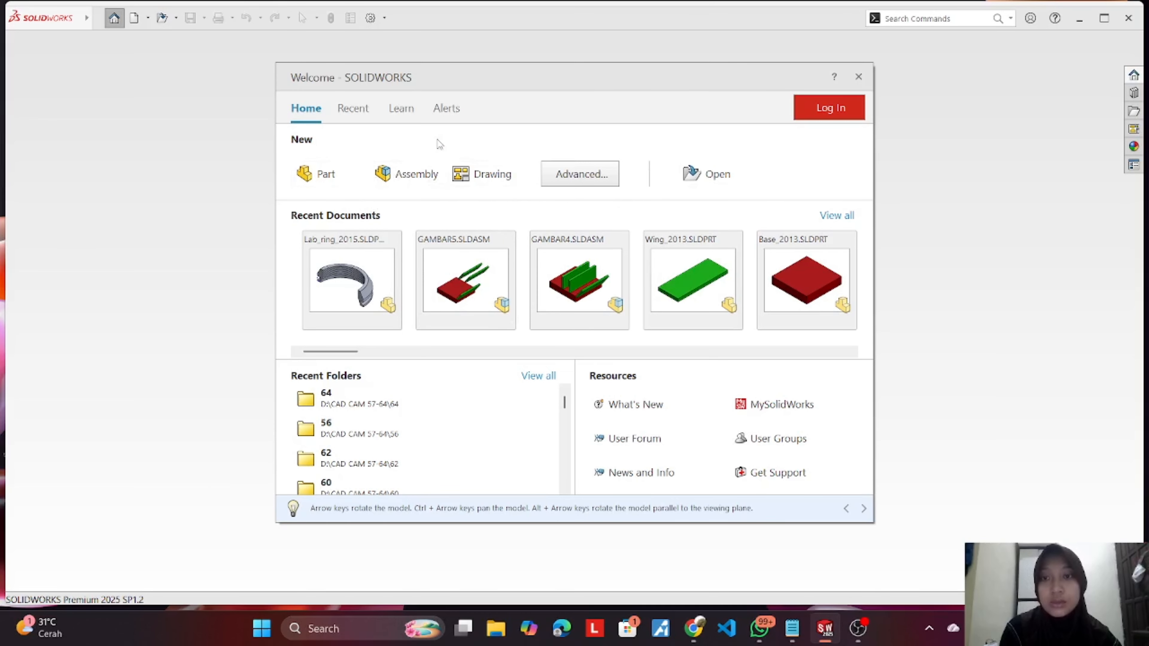
left_click(395, 174)
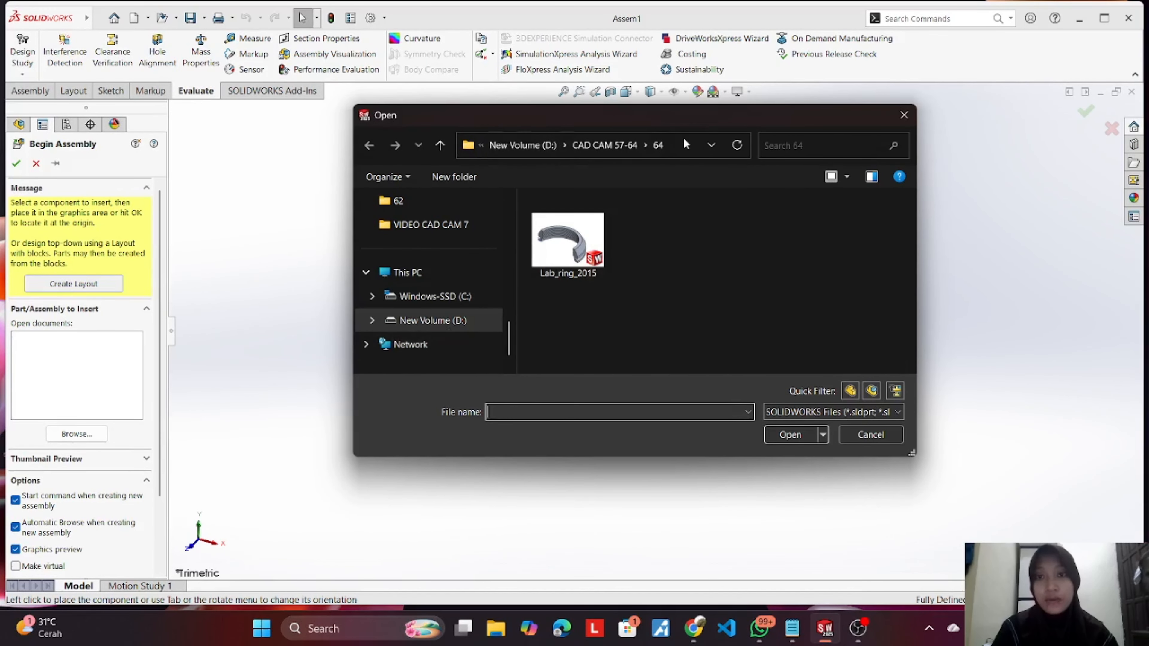
Step: Browse to the CAD CAM 57-64 folder on drive D for the first component
left_click(435, 321)
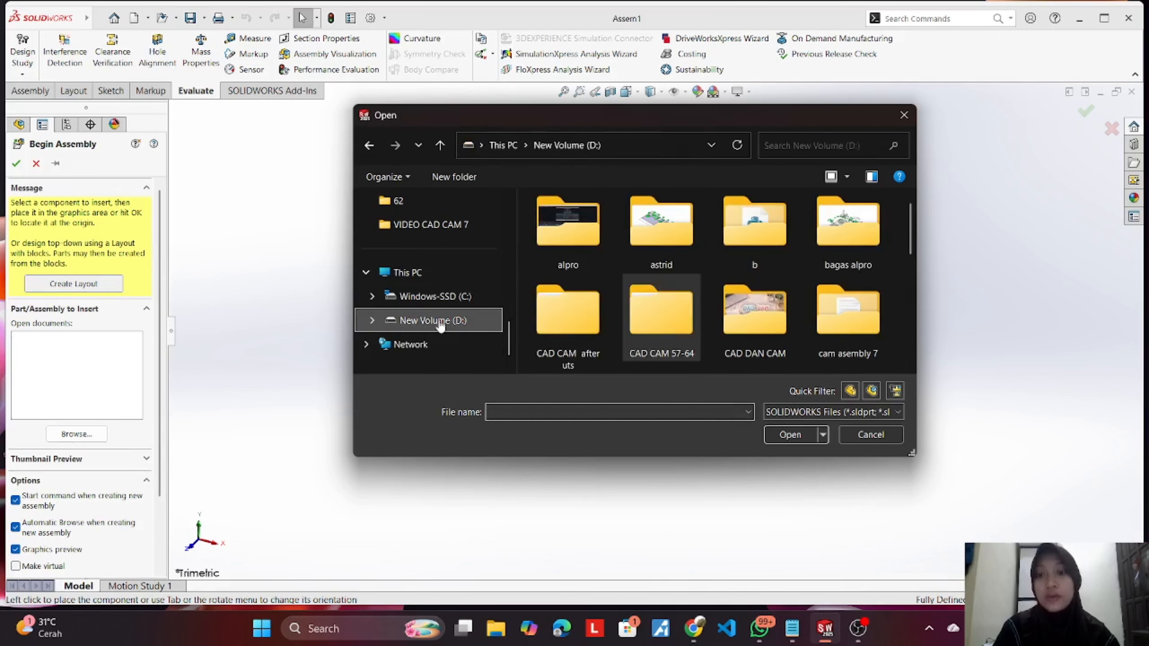
scroll(676, 288, "down", 2)
scroll(691, 302, "up", 2)
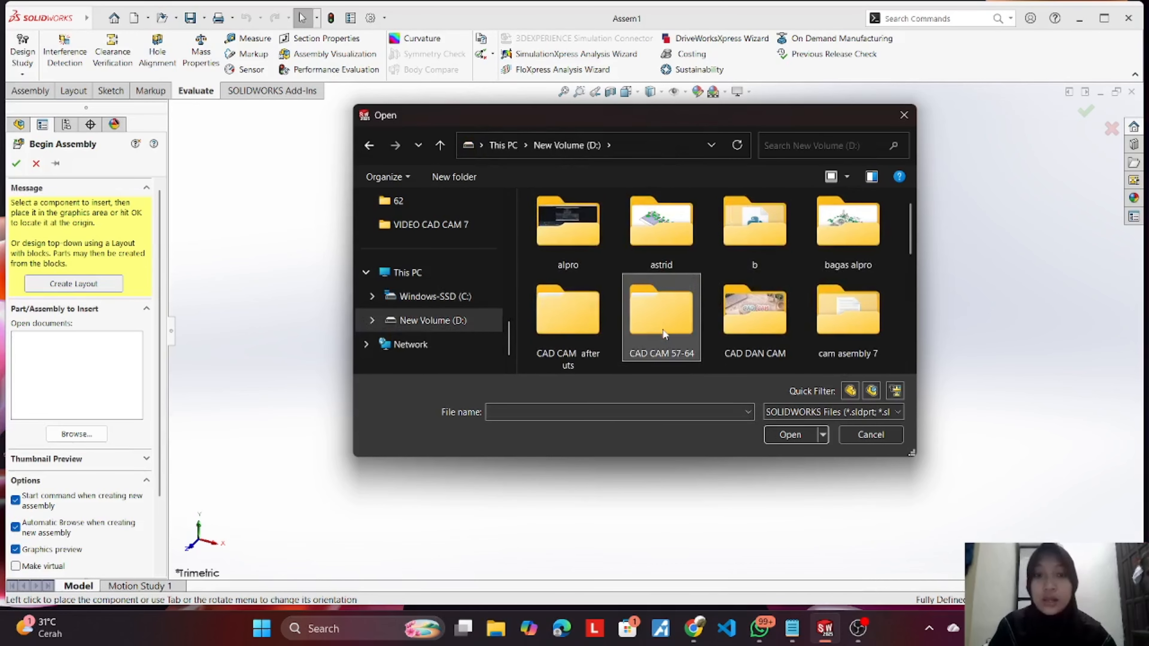
double_click(662, 332)
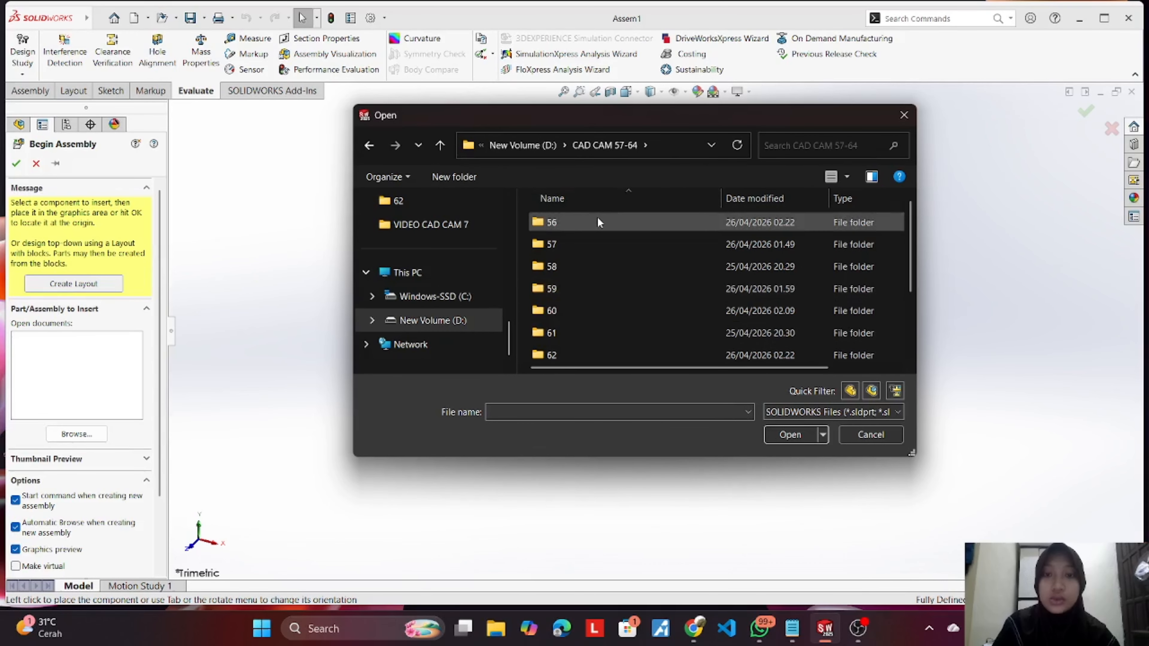
scroll(595, 324, "down", 2)
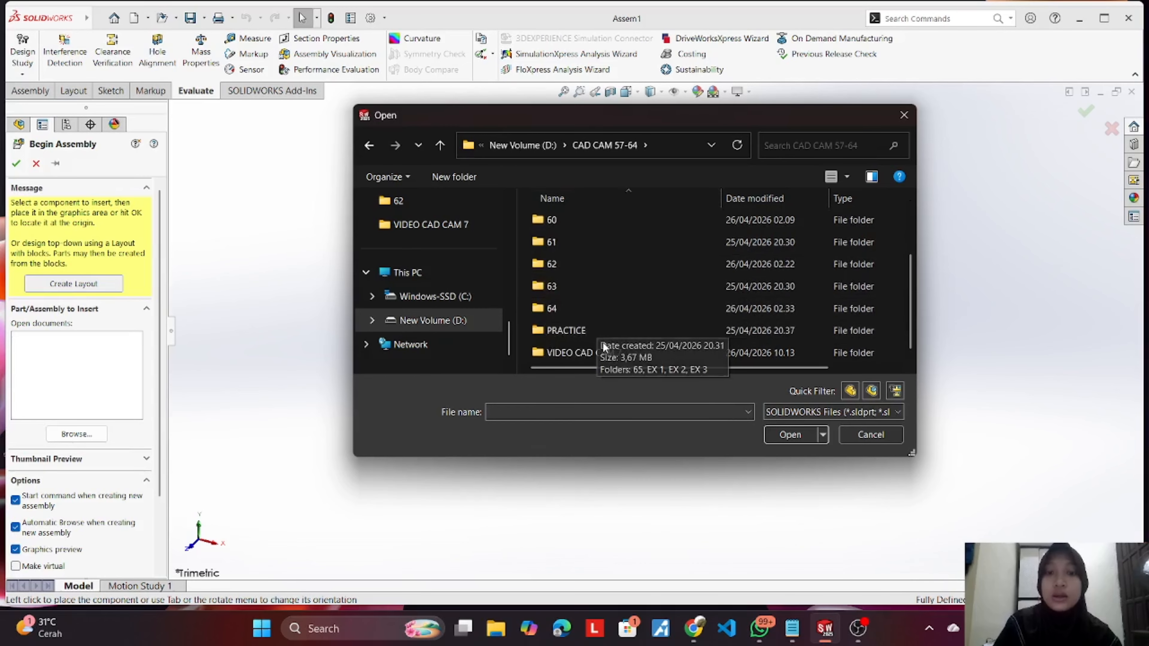
scroll(607, 359, "up", 1)
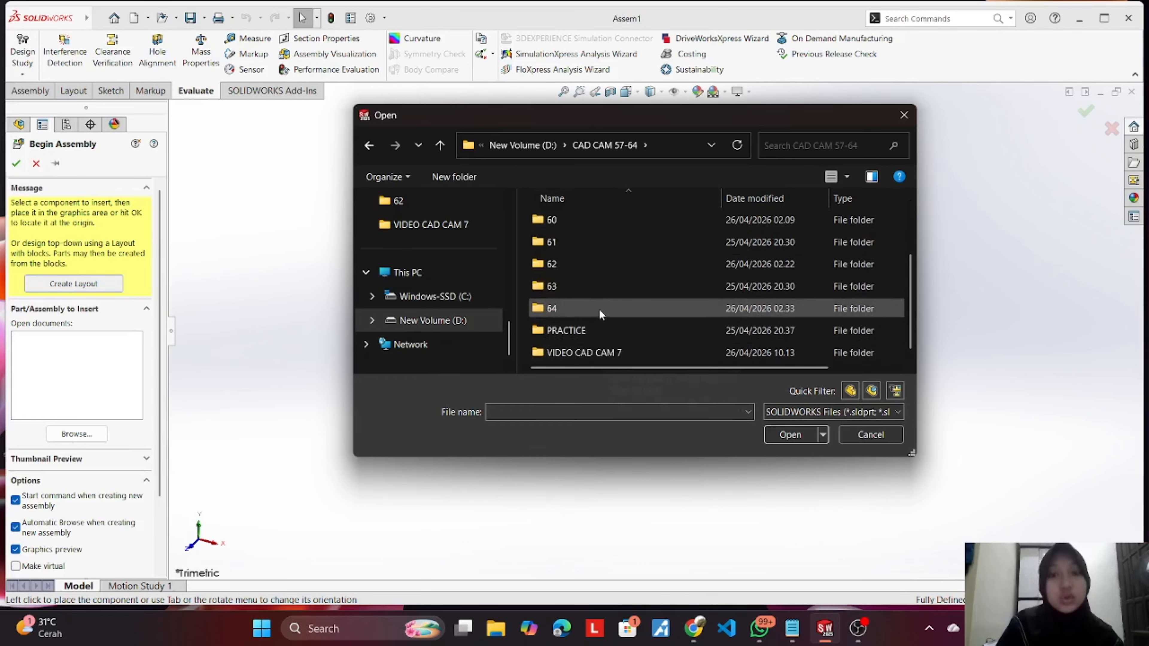
scroll(583, 335, "down", 1)
left_click(594, 328)
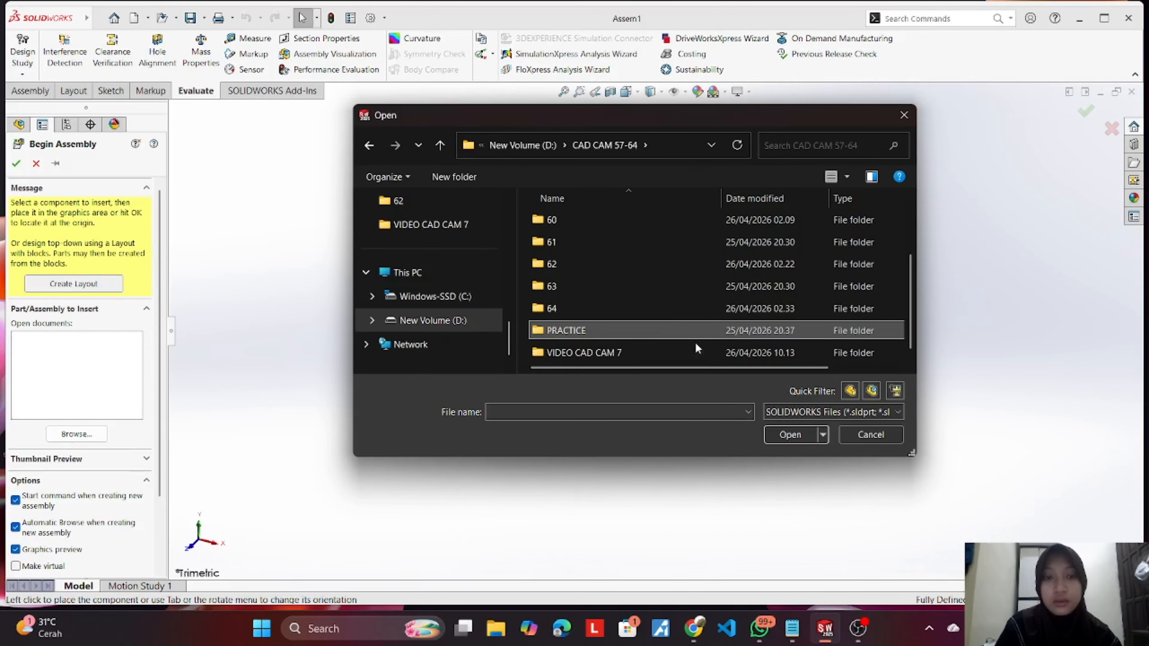
left_click(790, 435)
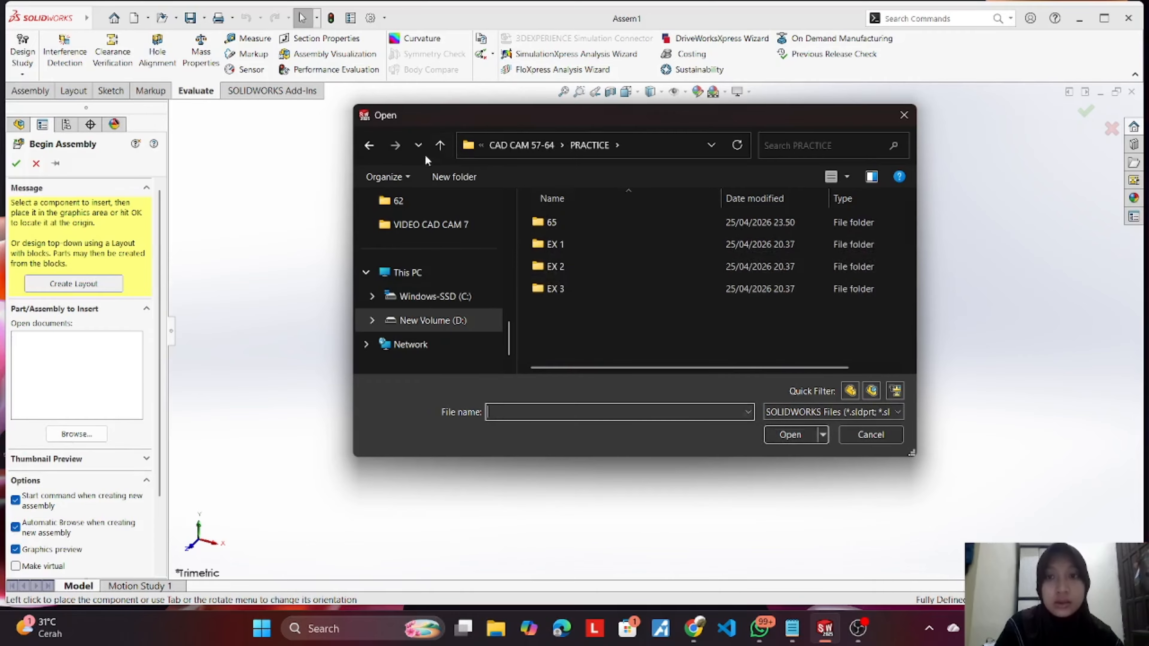
left_click(369, 145)
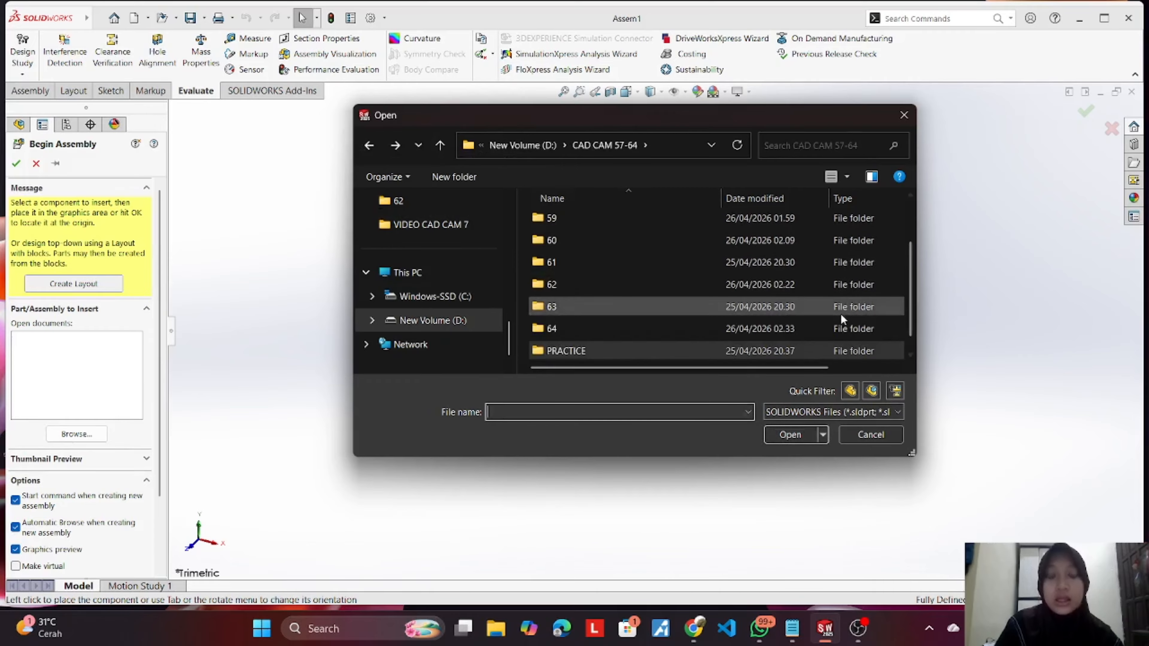
Step: Insert the Block_circles_2013 part from folder 56 and place it in the assembly as the base component
scroll(797, 281, "up", 2)
left_click(743, 217)
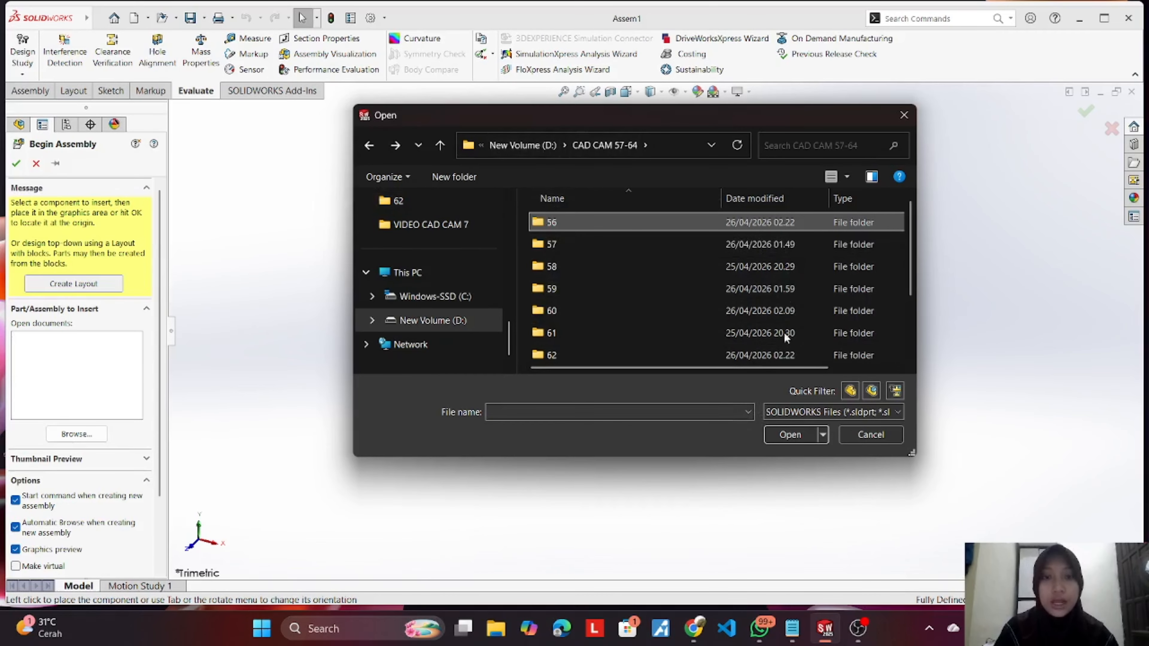
left_click(797, 439)
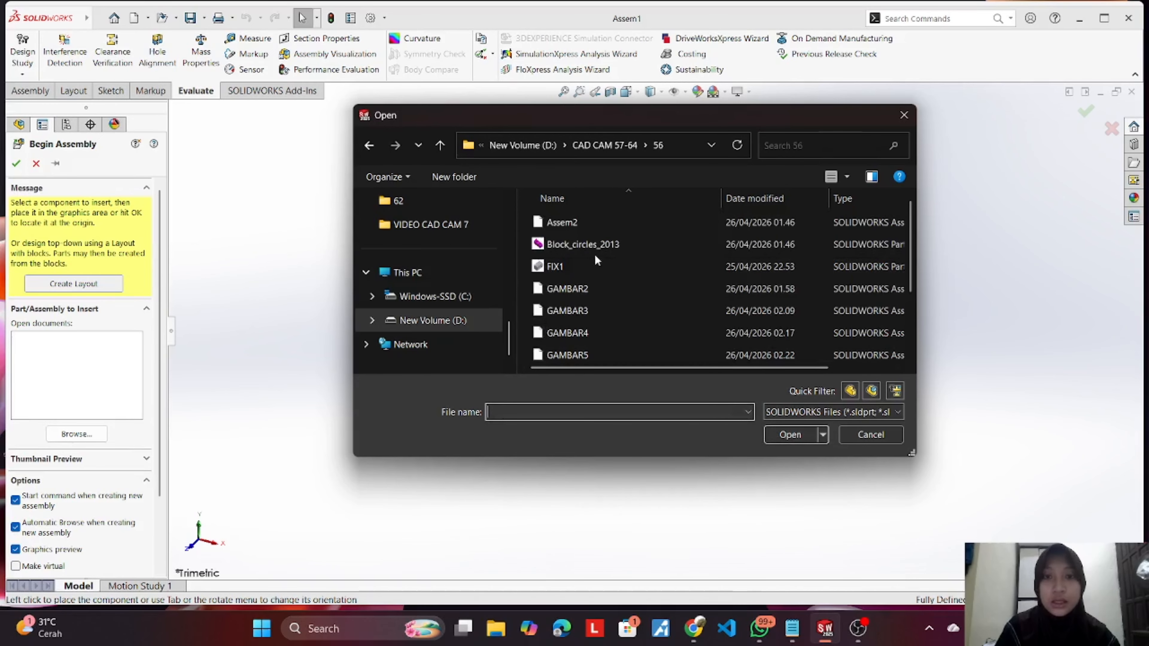
scroll(608, 259, "down", 1)
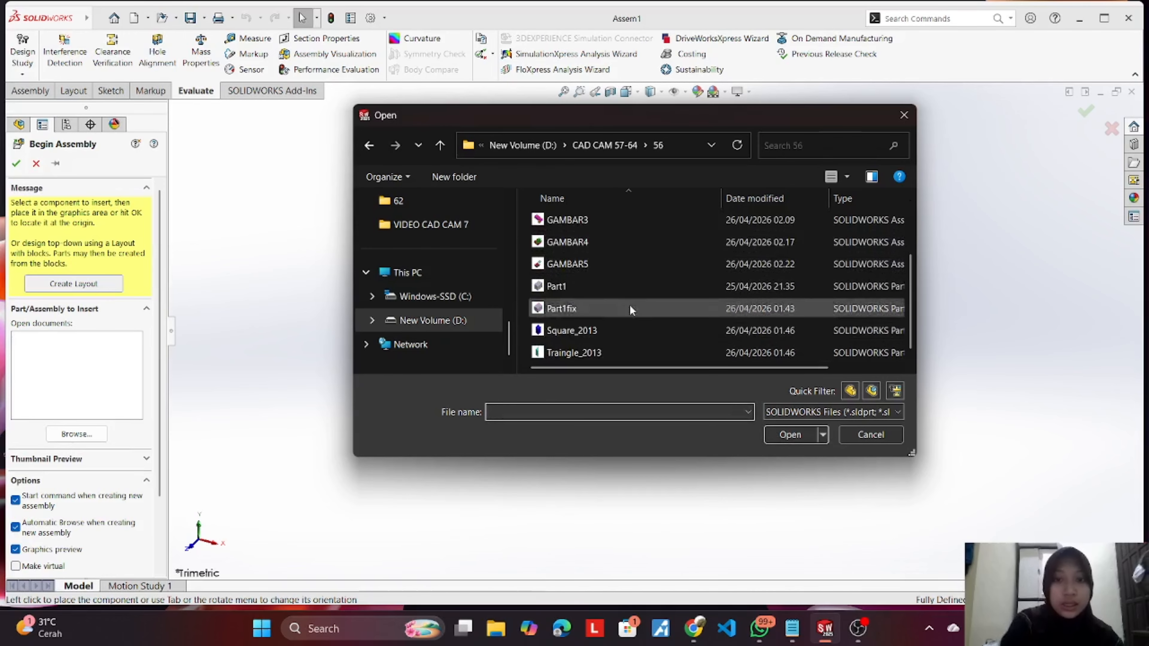
scroll(638, 226, "up", 2)
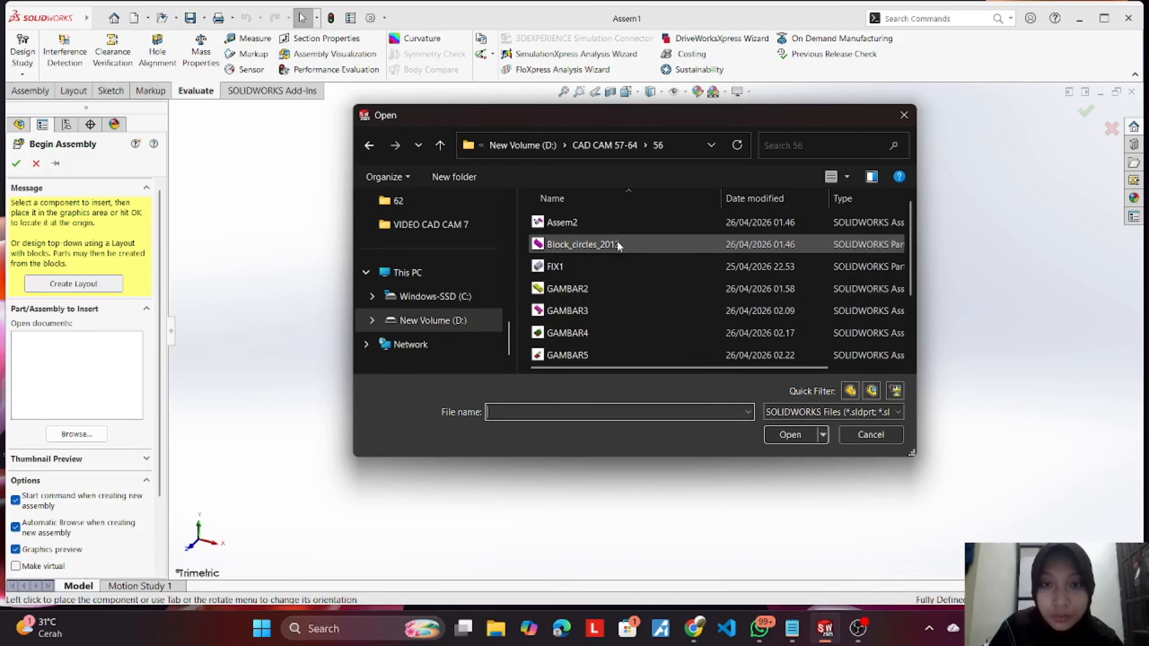
left_click(600, 243)
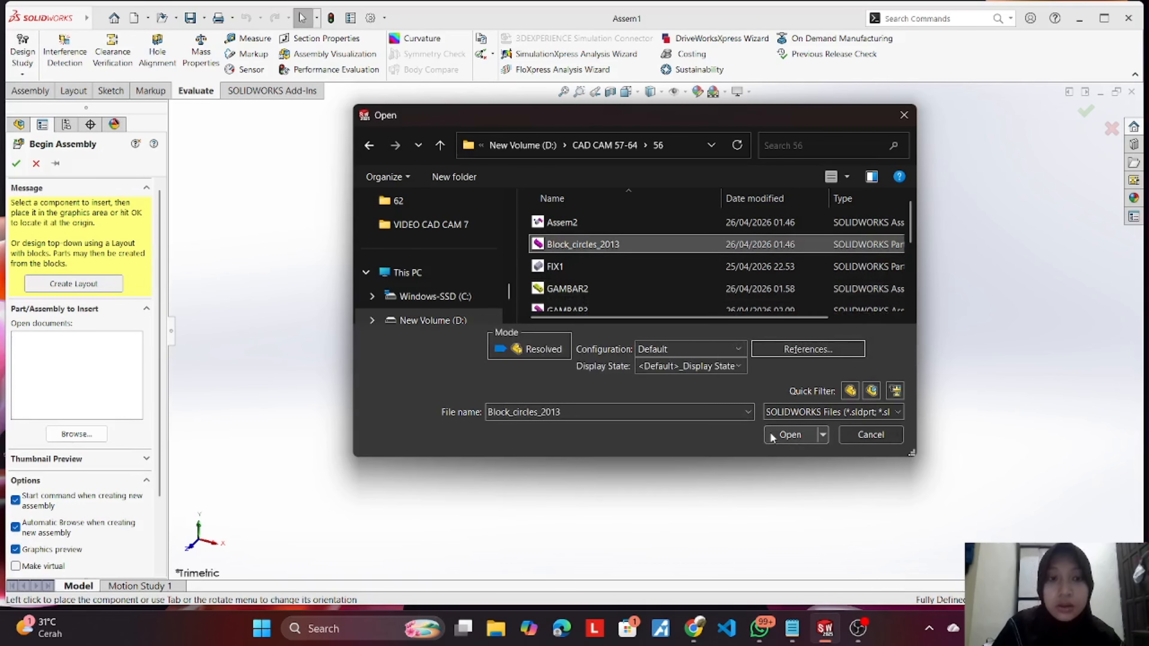
left_click(797, 435)
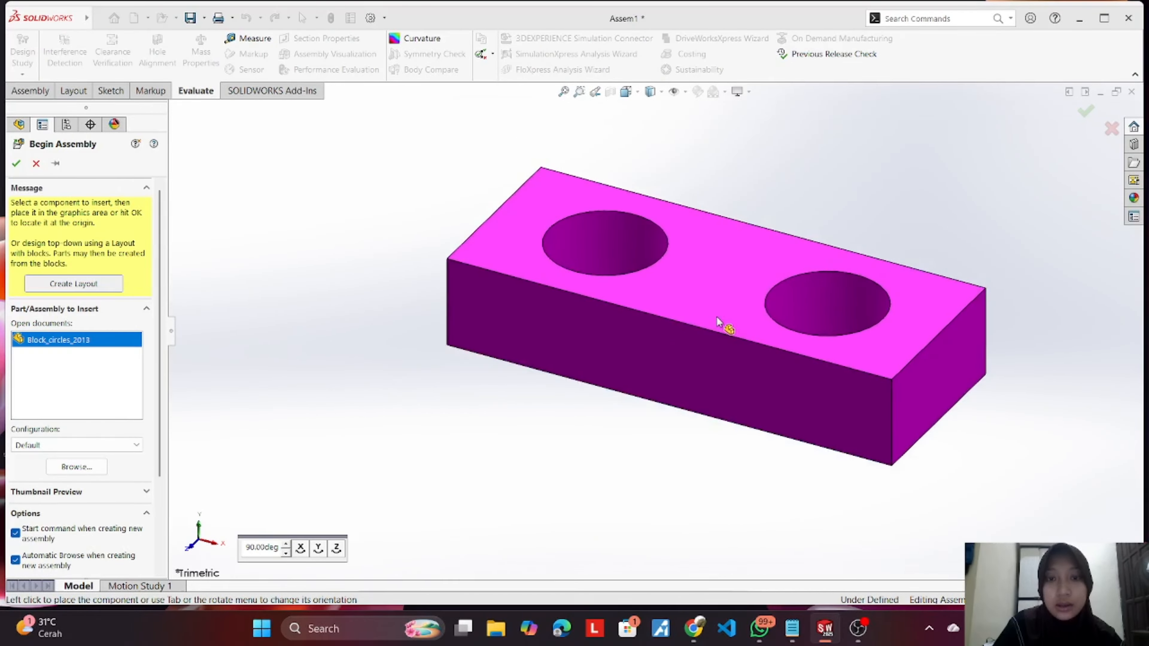
left_click(718, 318)
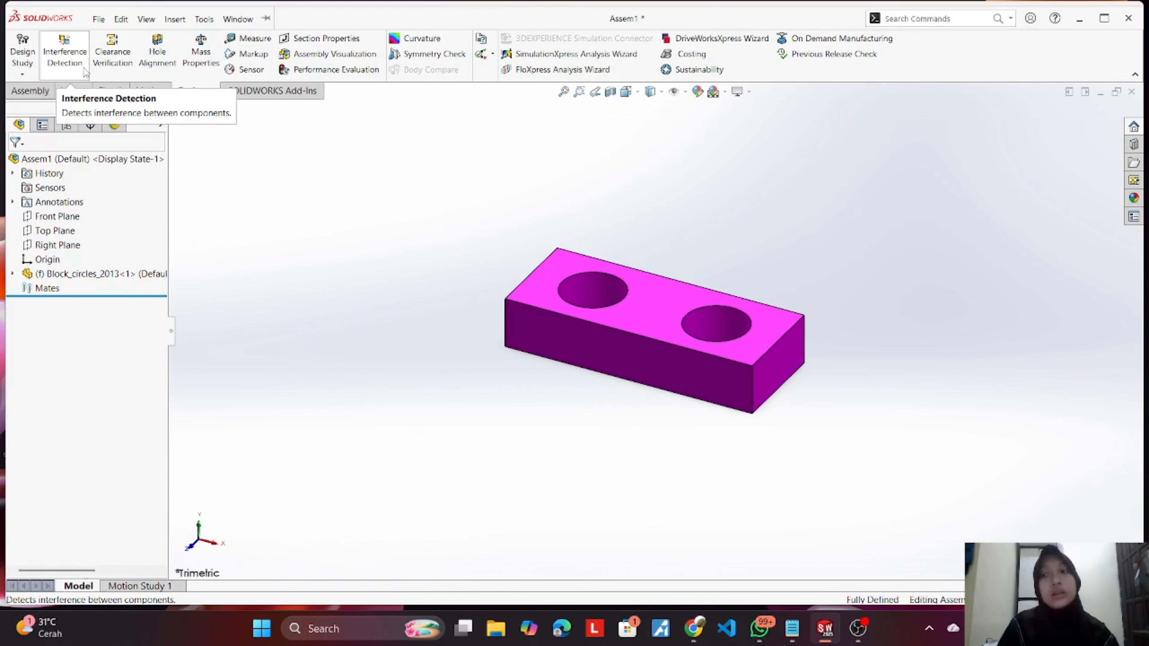
left_click(65, 54)
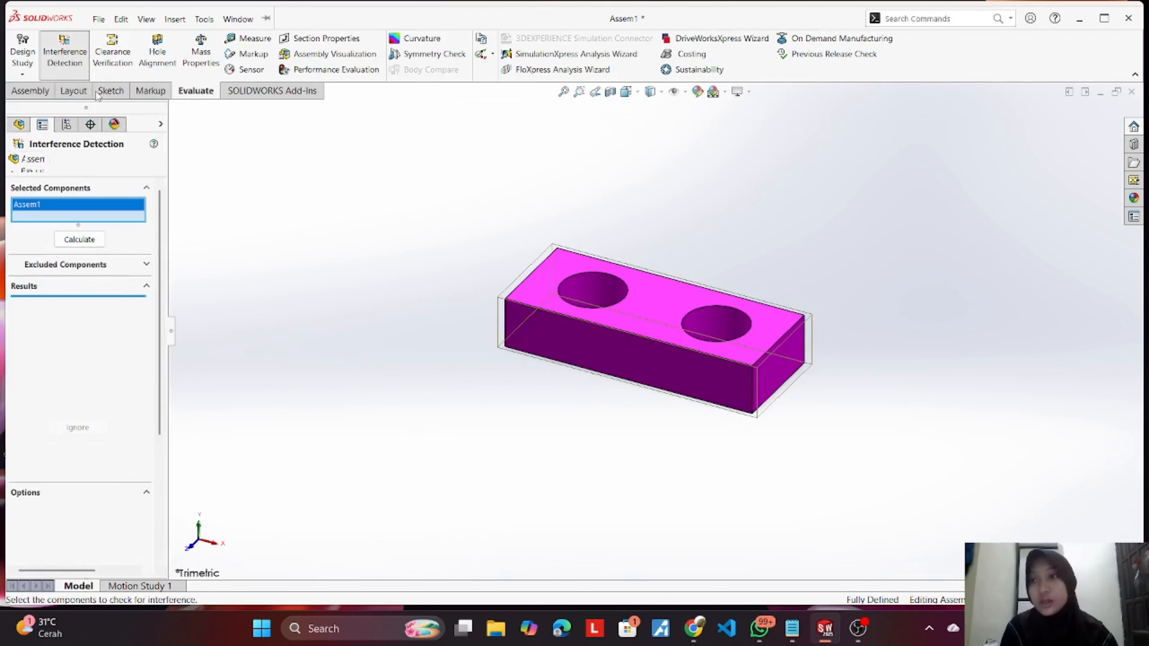
left_click(36, 163)
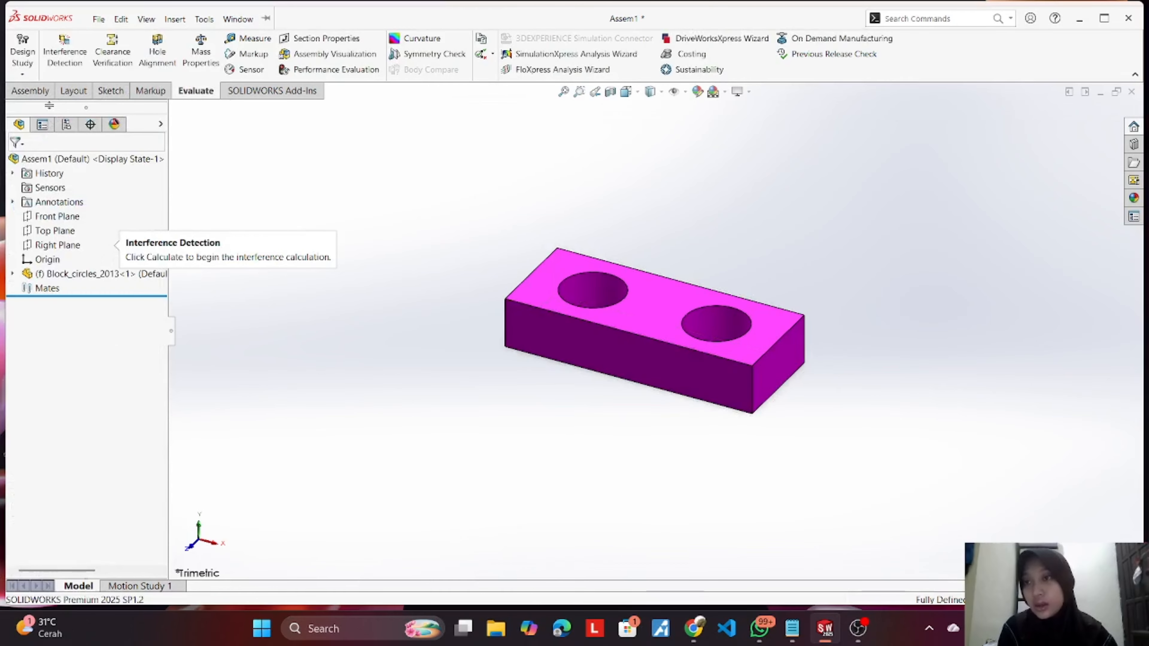
Step: Insert the Square_2013 and Traingle_2013 parts together from folder 56 and place them beside the block
left_click(49, 92)
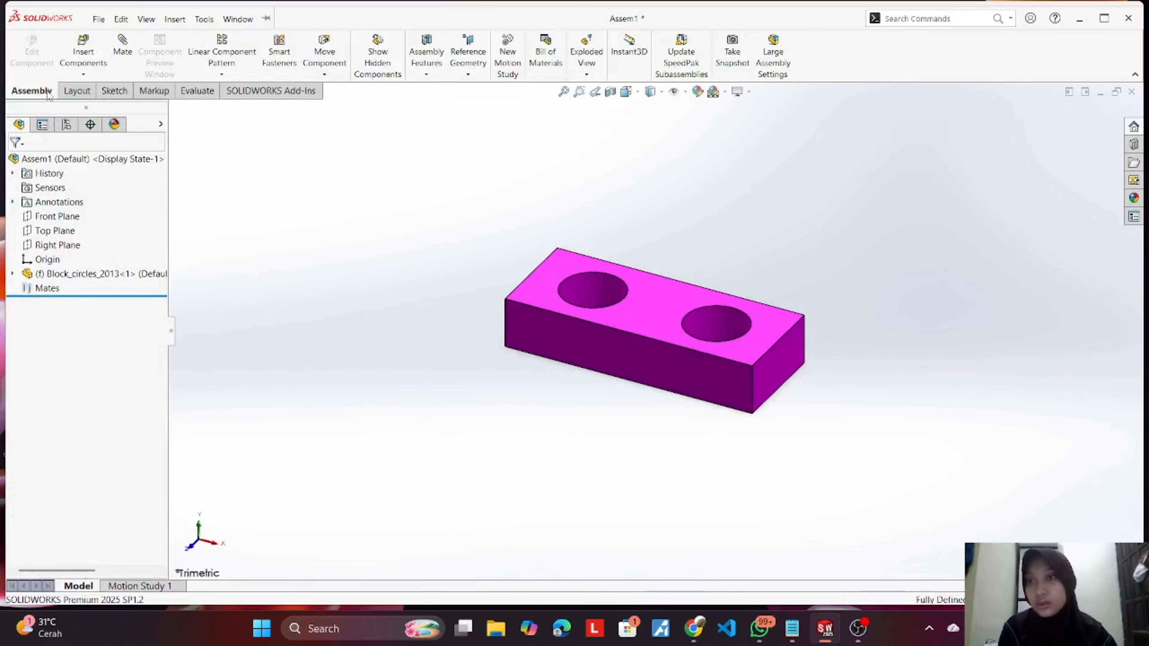
left_click(93, 52)
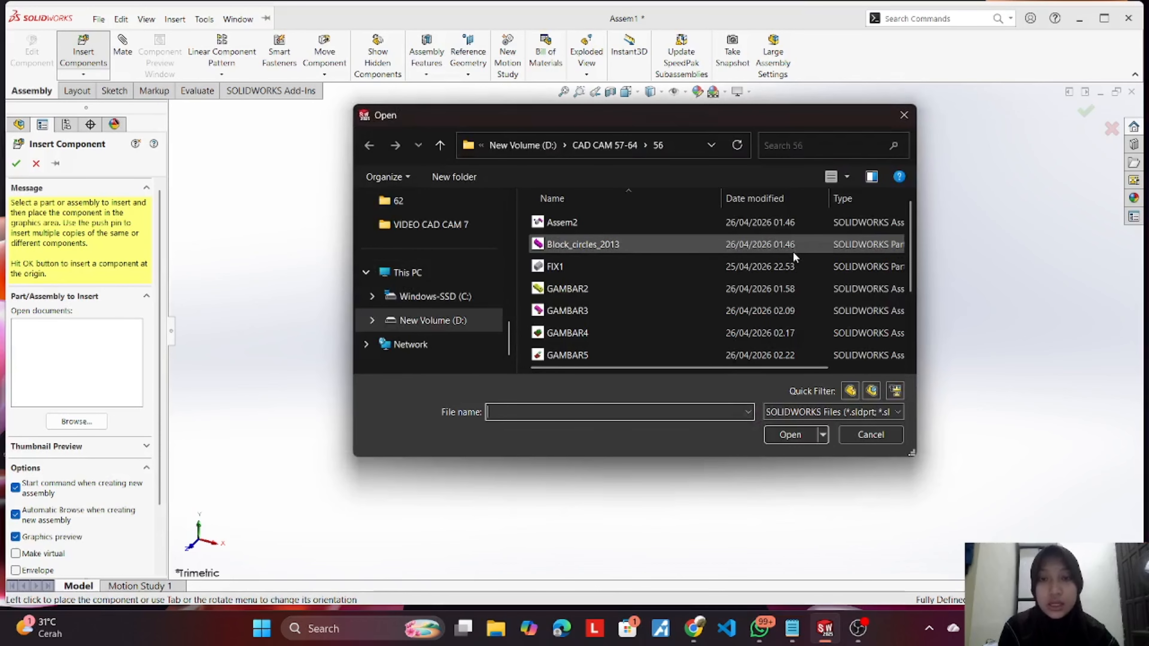
scroll(603, 285, "down", 1)
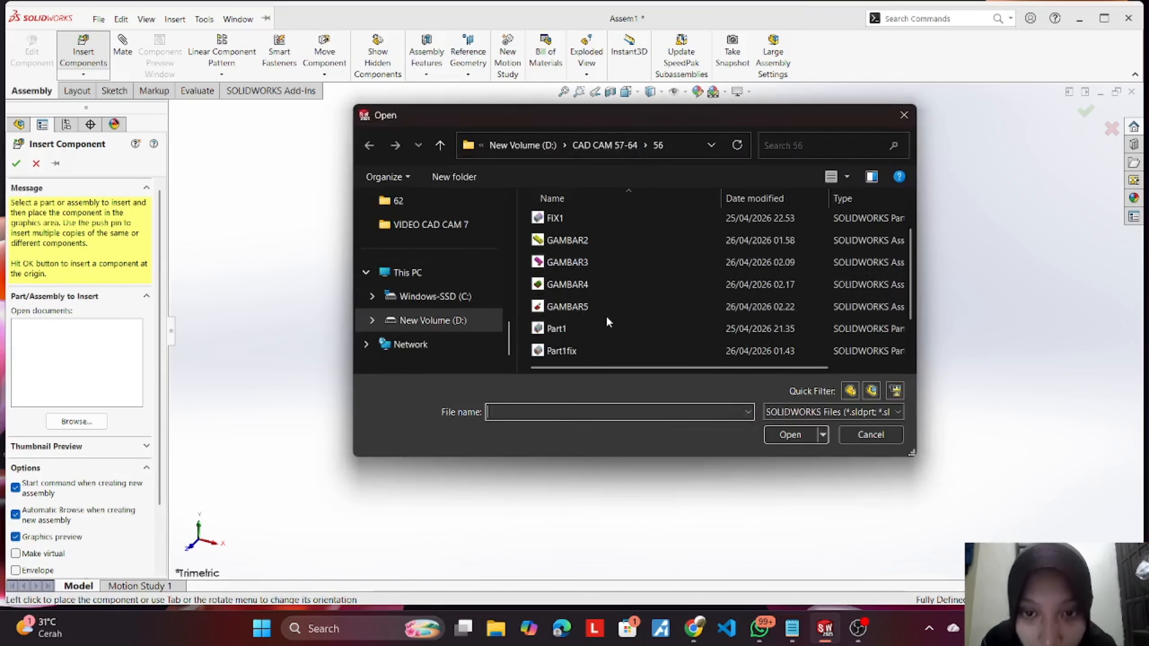
scroll(610, 351, "down", 1)
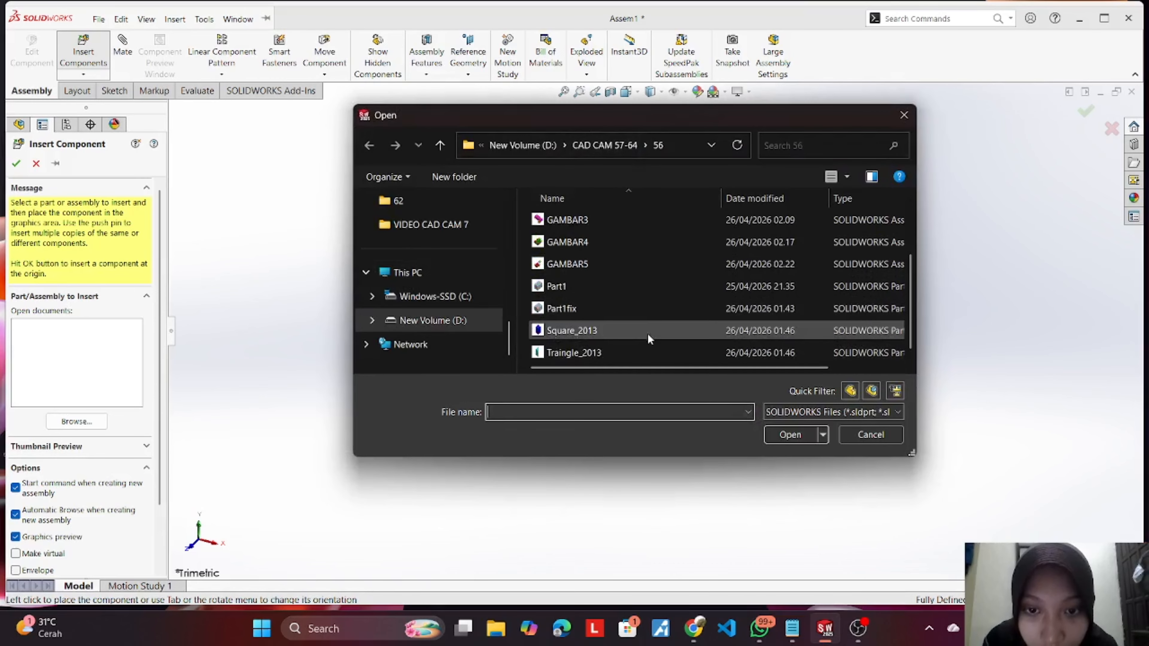
scroll(683, 257, "up", 2)
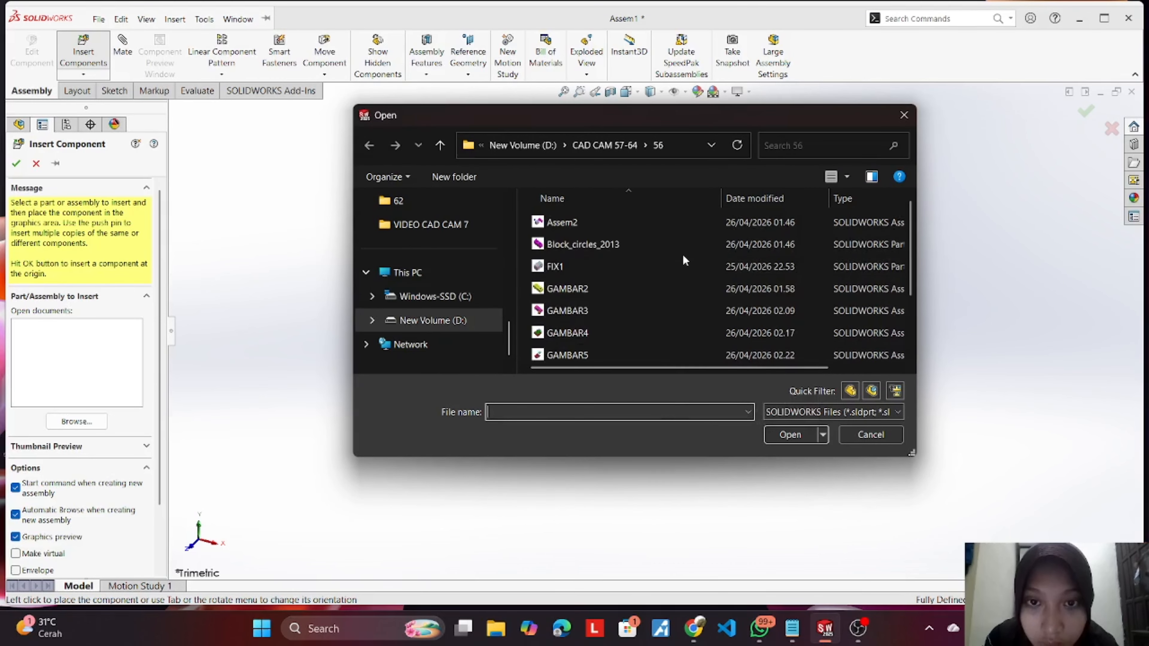
scroll(672, 276, "down", 2)
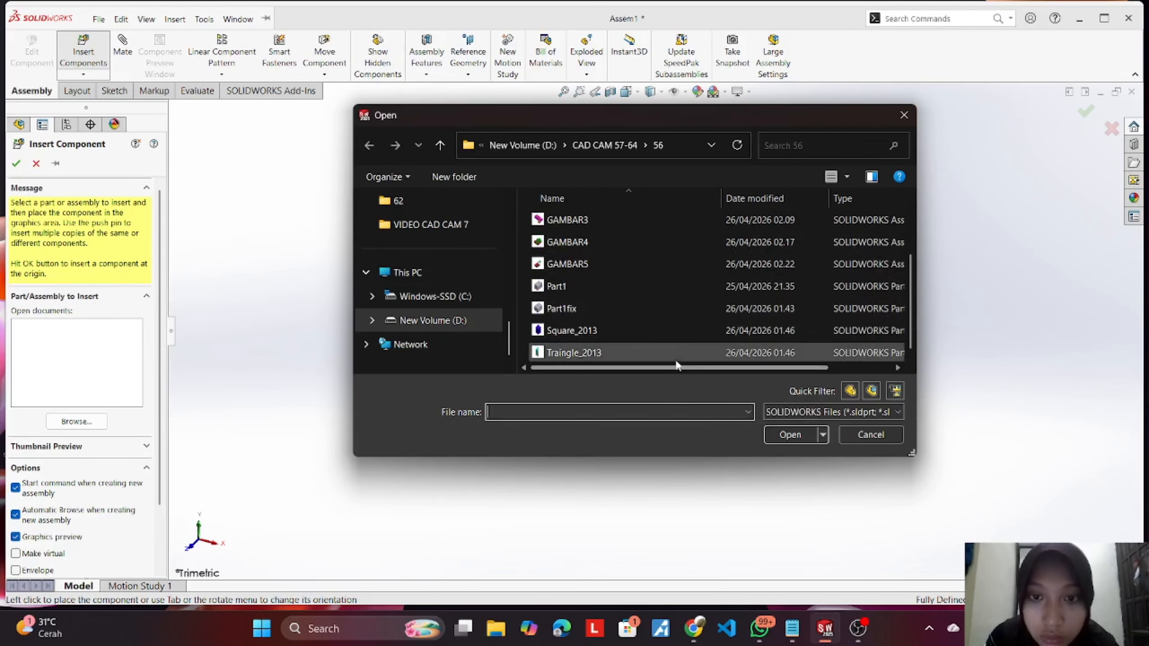
left_click(669, 348)
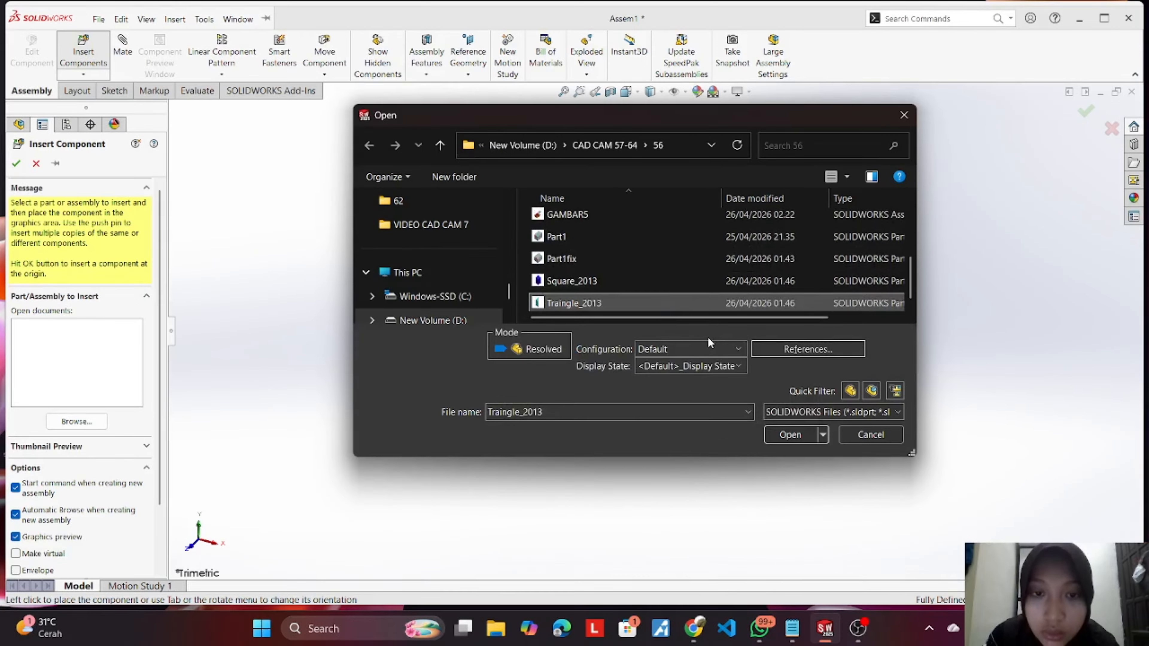
left_click(607, 280)
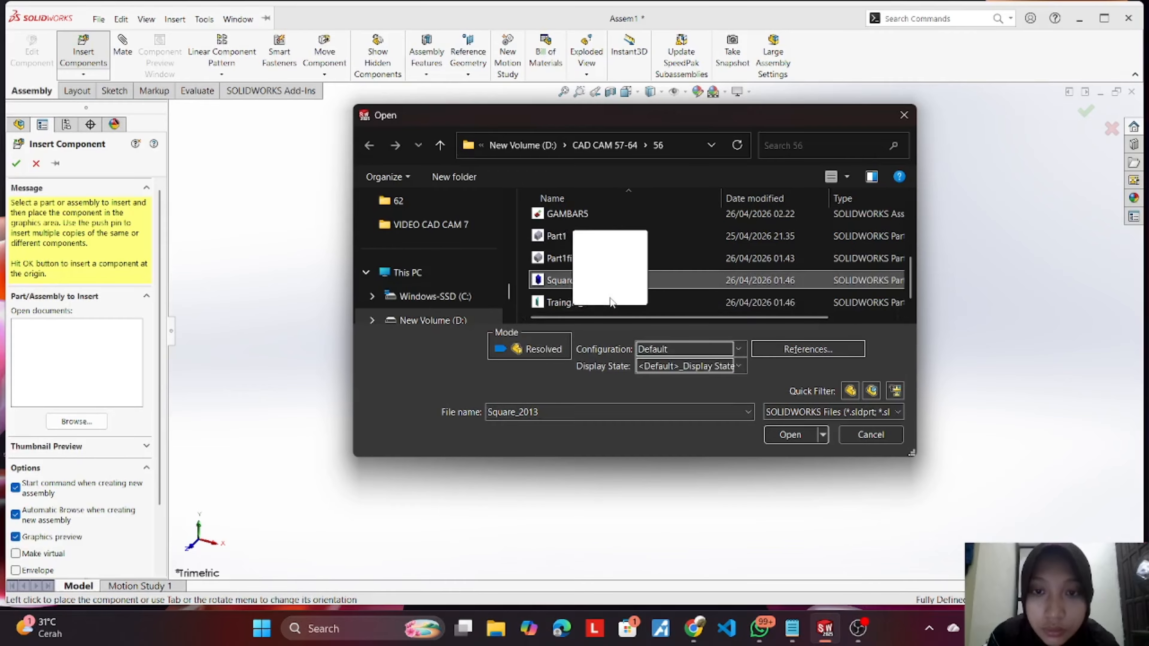
left_click(857, 302)
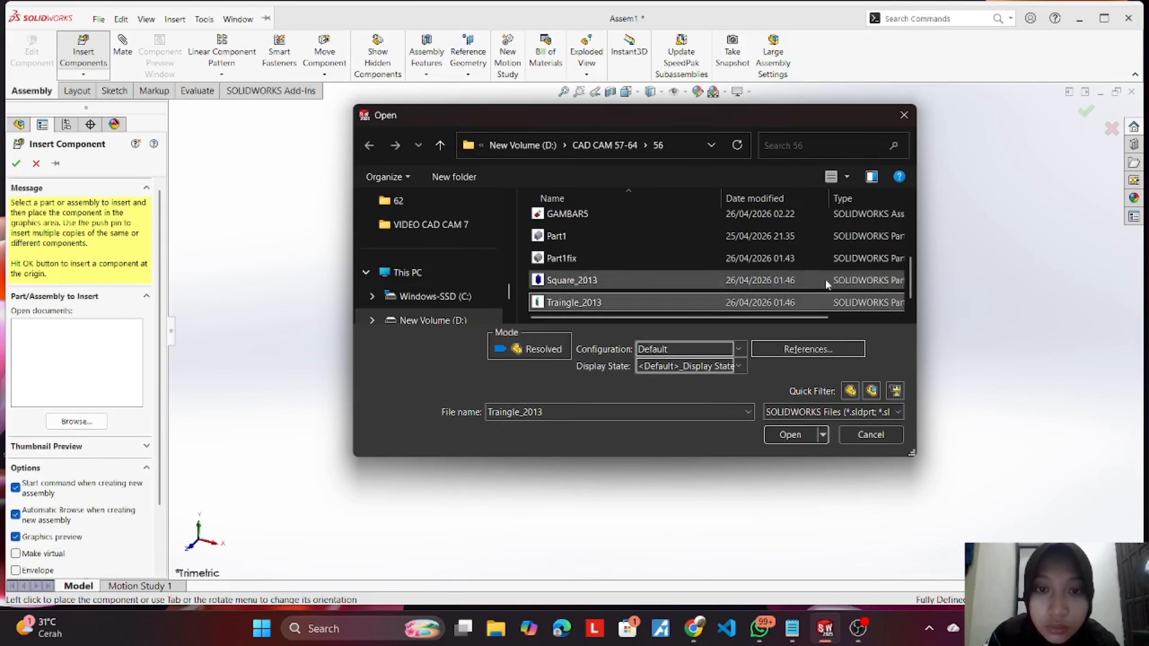
scroll(855, 291, "up", 2)
scroll(866, 291, "down", 2)
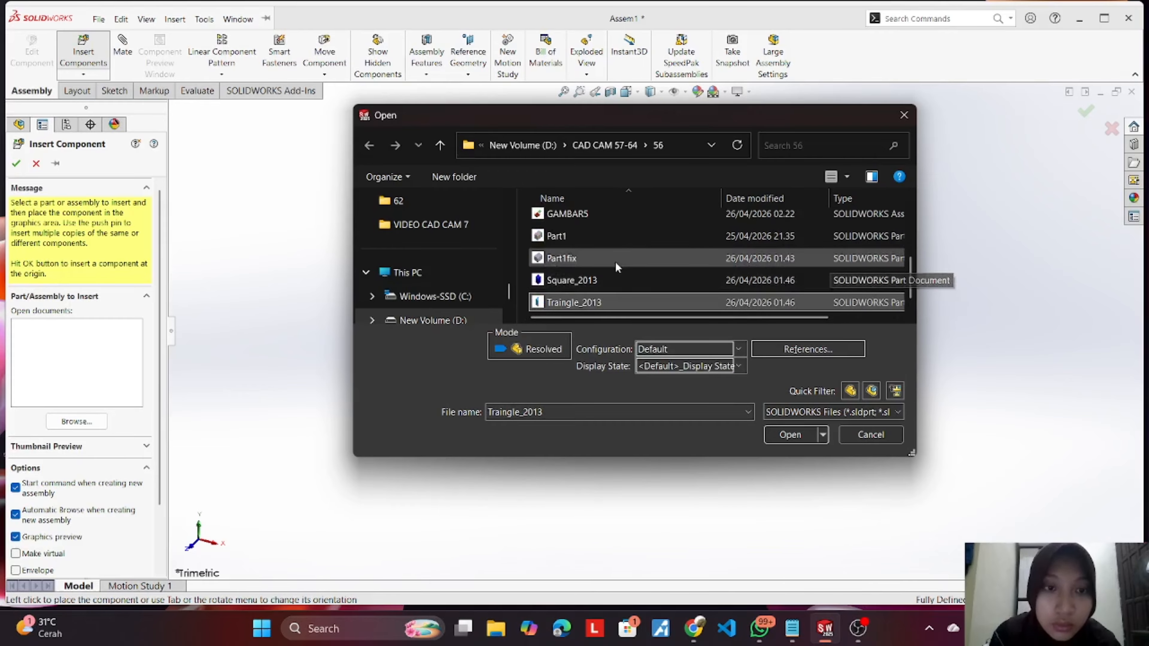
left_click(572, 280)
left_click(574, 302, "ctrl")
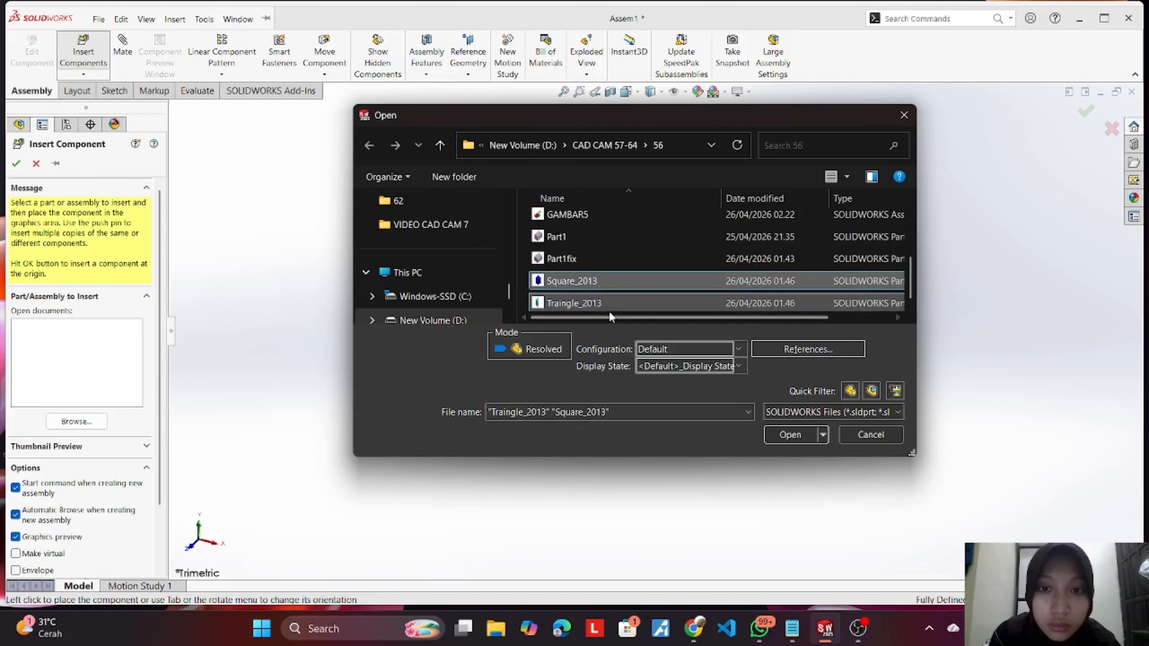
left_click(790, 435)
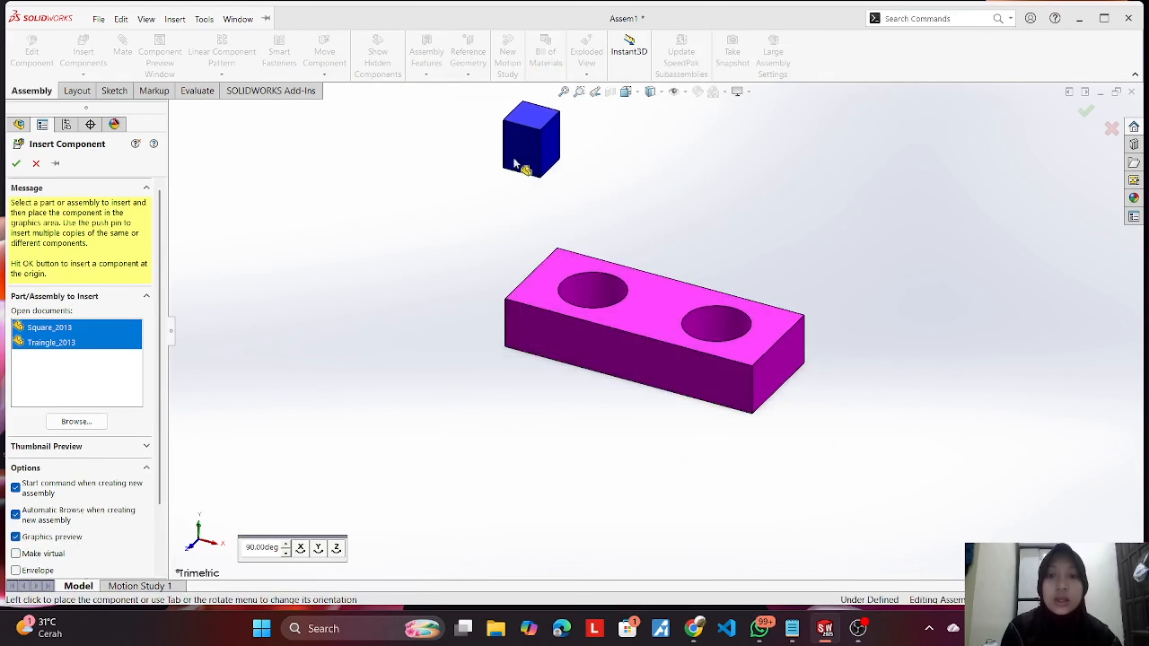
left_click(480, 272)
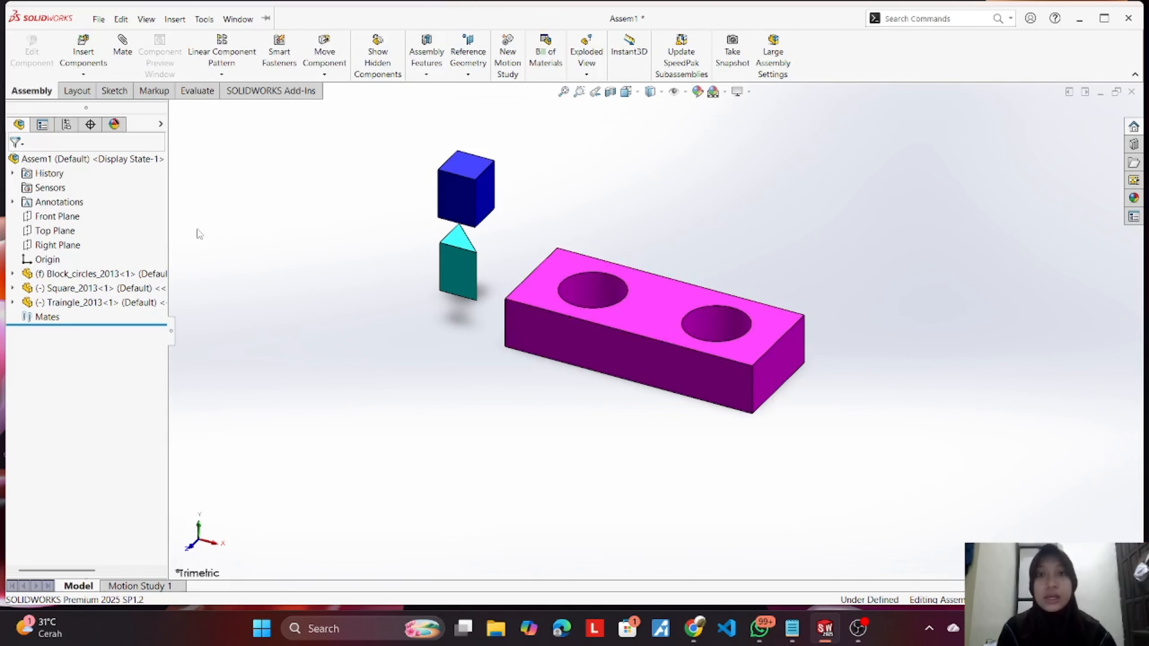
Step: Close SOLIDWORKS along with the open assembly and restart it from the desktop
key("alt+i")
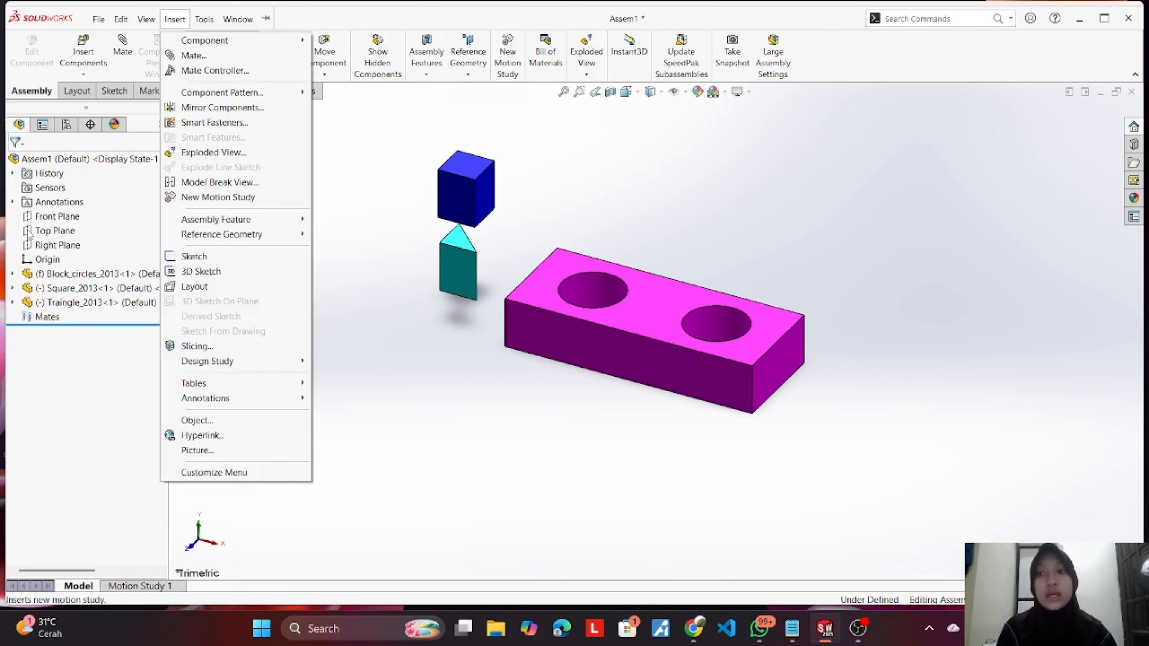
left_click(1129, 19)
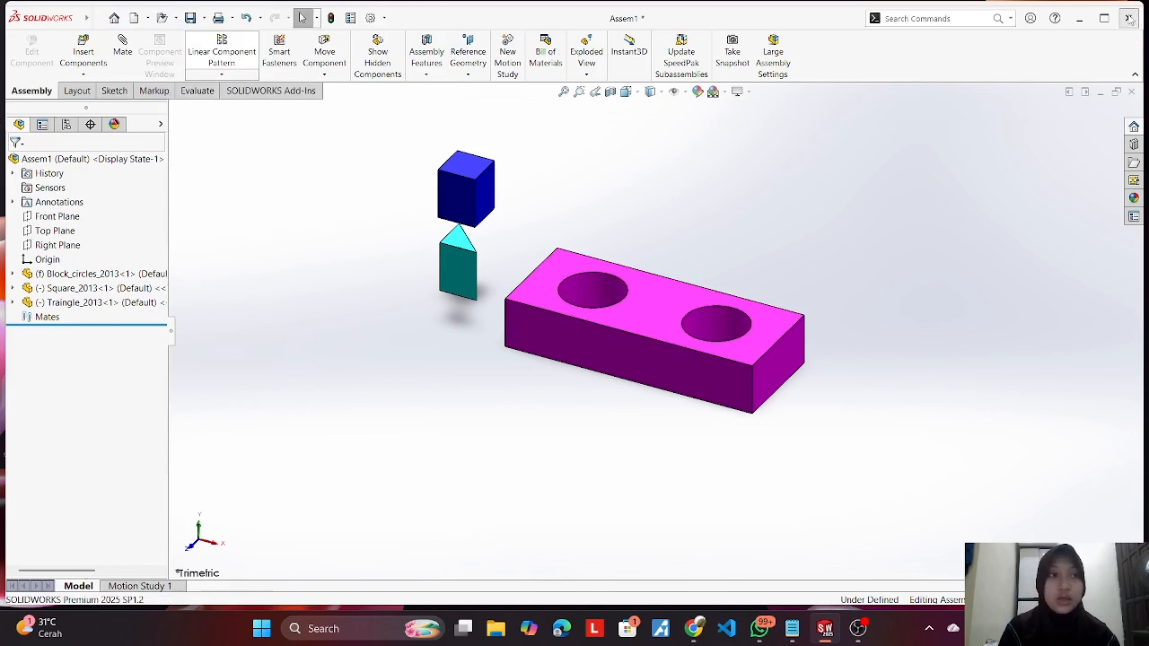
left_click(502, 330)
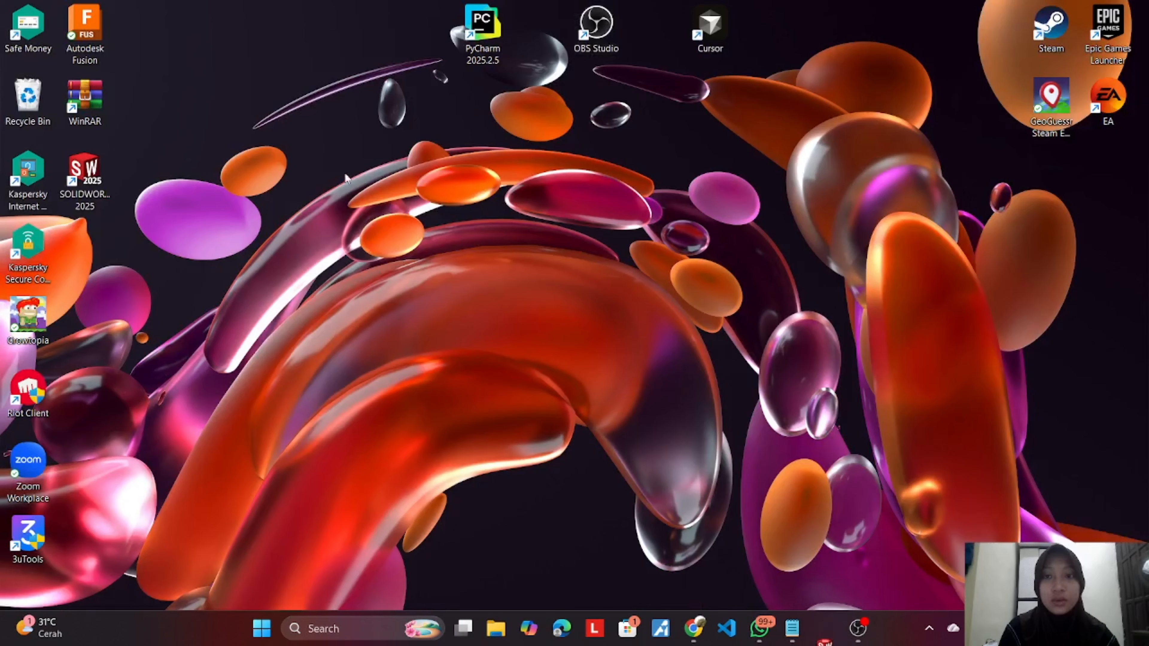
double_click(81, 169)
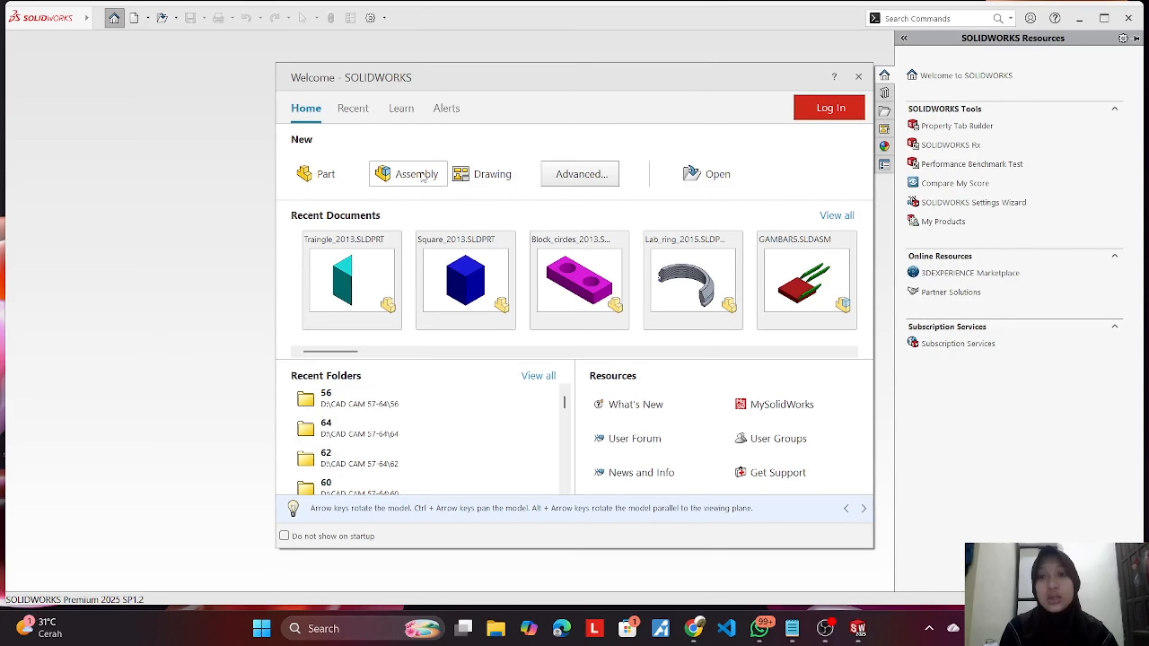
Step: Create a new part and sketch an upright center rectangle on the Top Plane, centred close to the origin
left_click(317, 171)
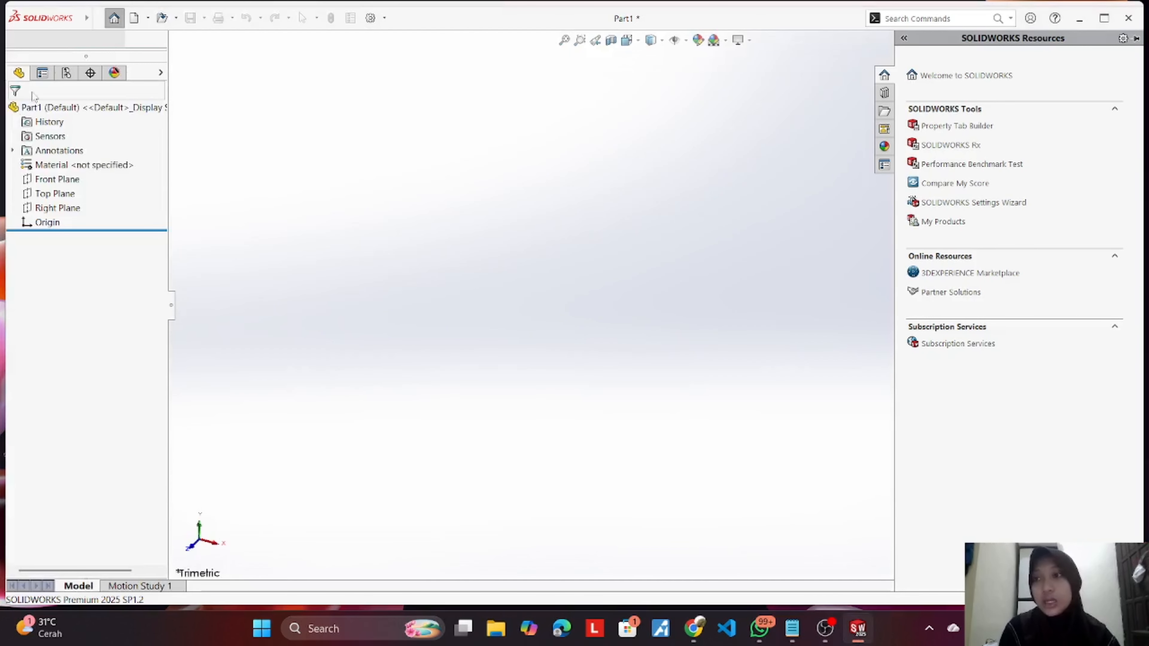
left_click(69, 90)
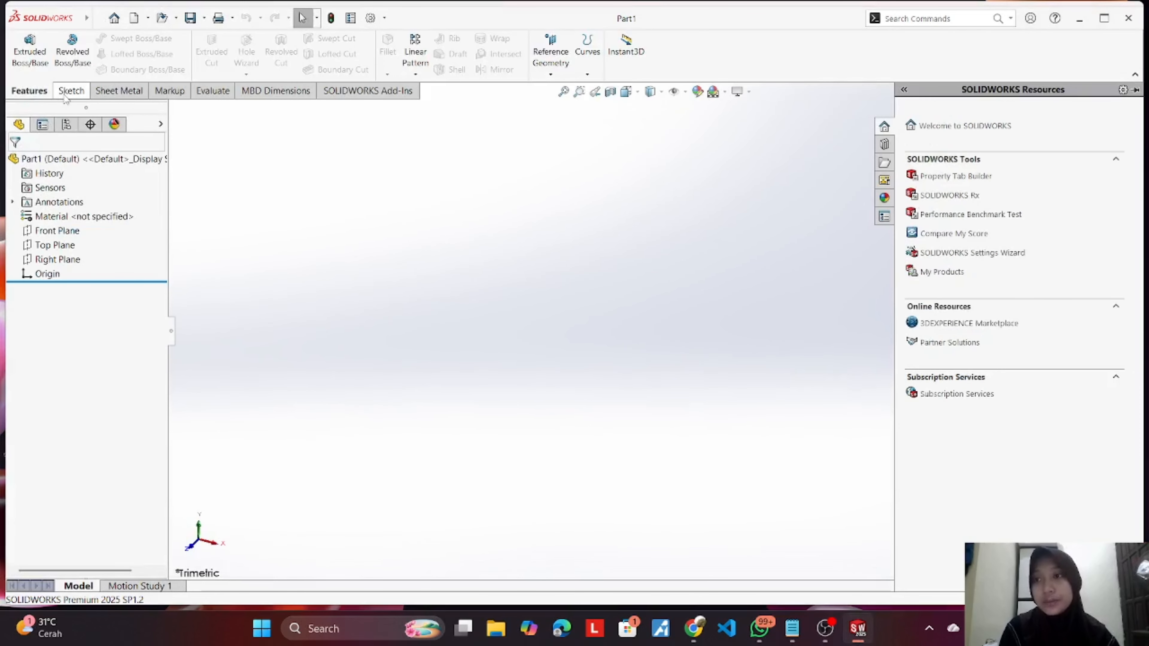
left_click(53, 245)
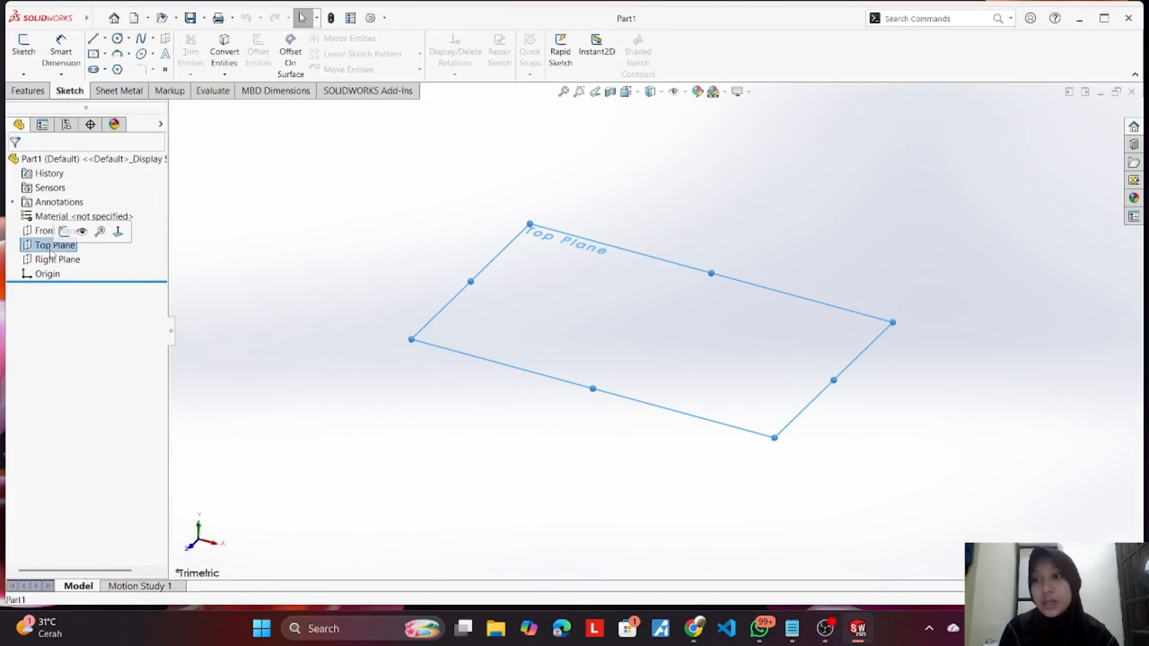
left_click(64, 231)
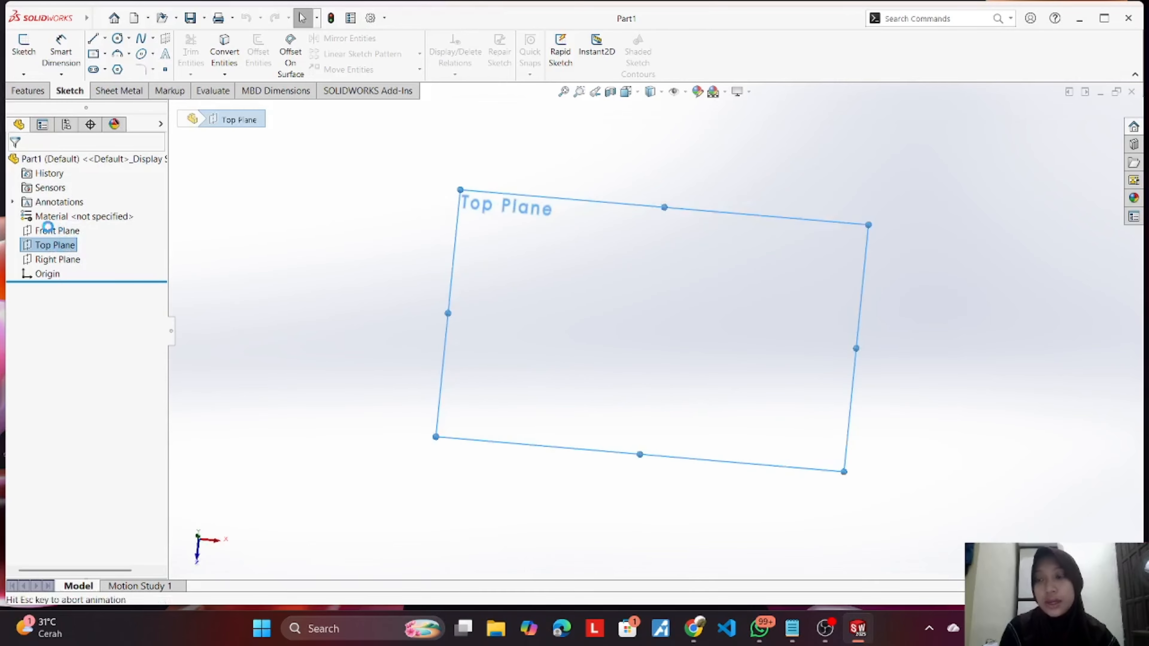
left_click(93, 53)
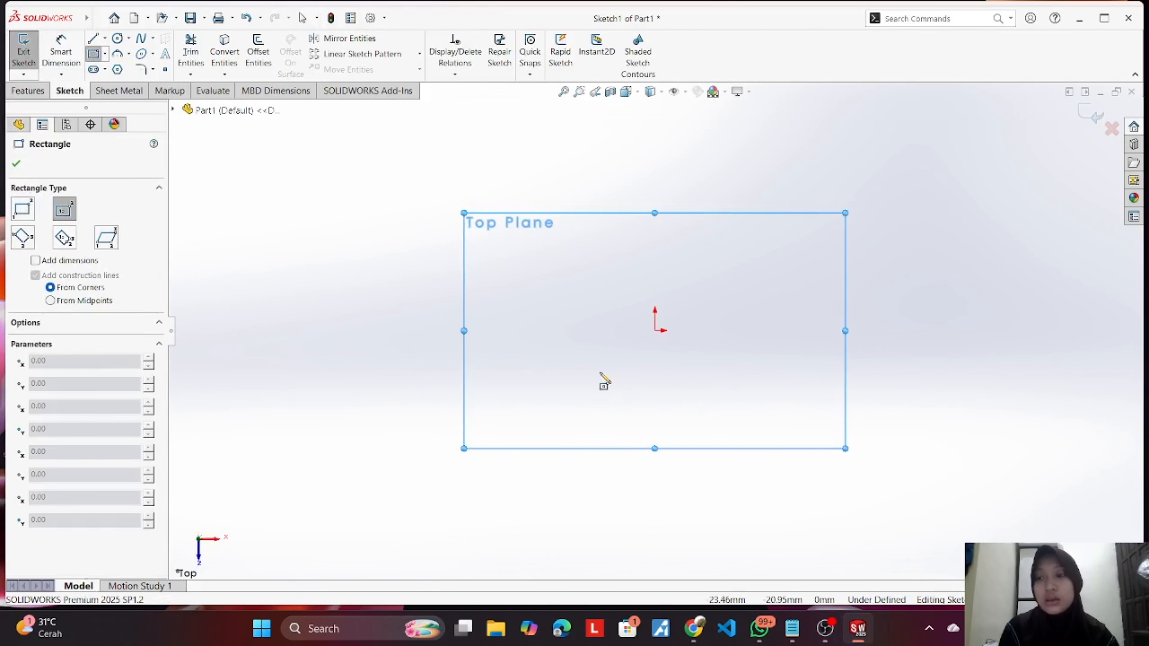
left_click(659, 333)
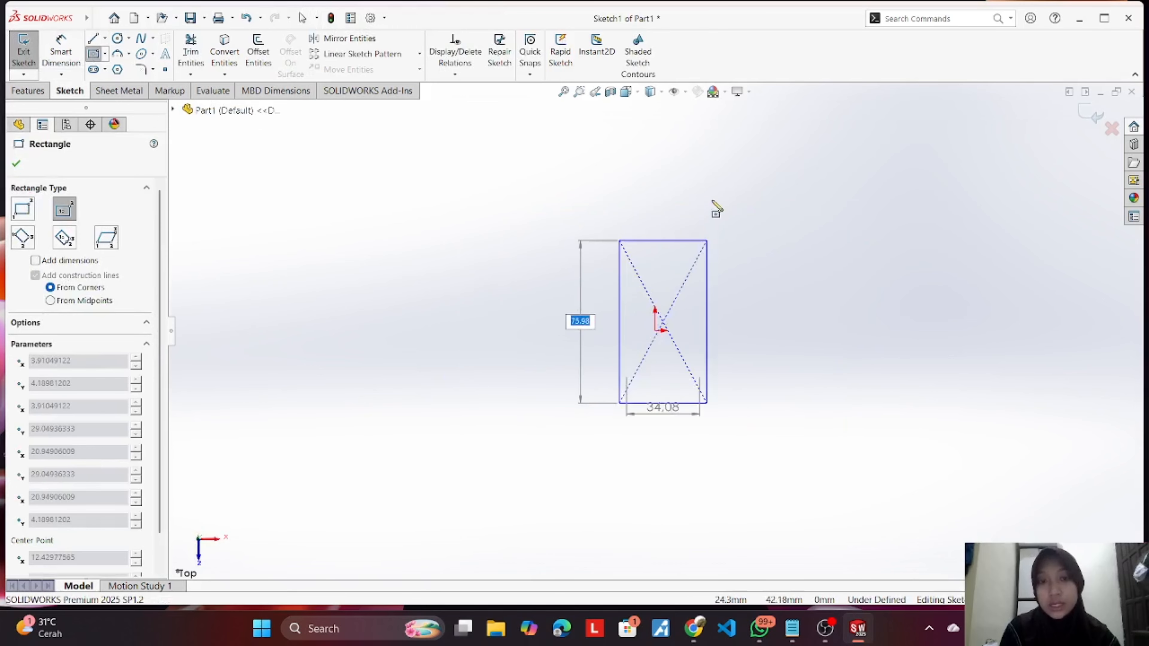
left_click(736, 206)
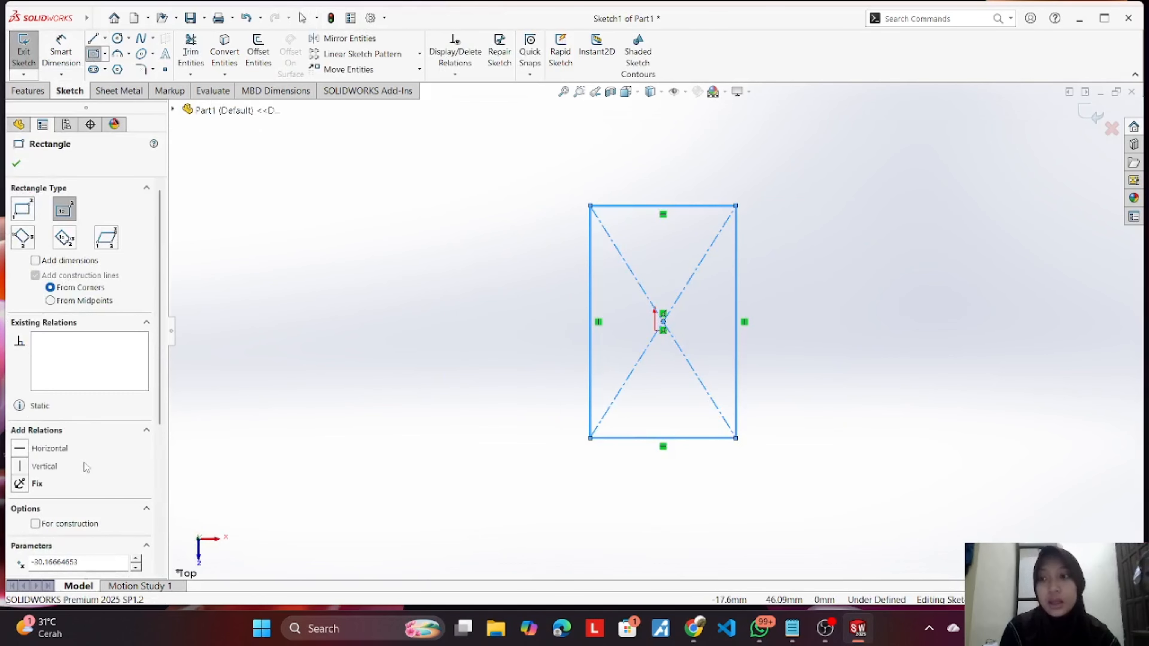
left_click(16, 164)
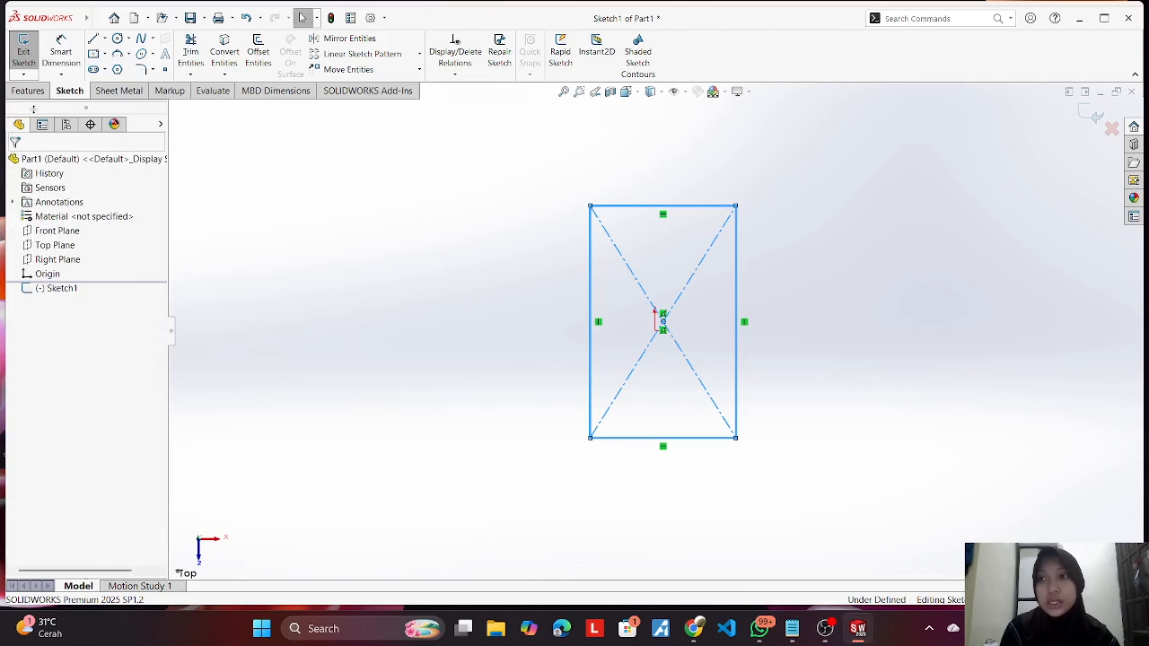
Step: Extrude the rectangle 50 mm as a blind boss from the sketch plane
left_click(27, 91)
left_click(30, 50)
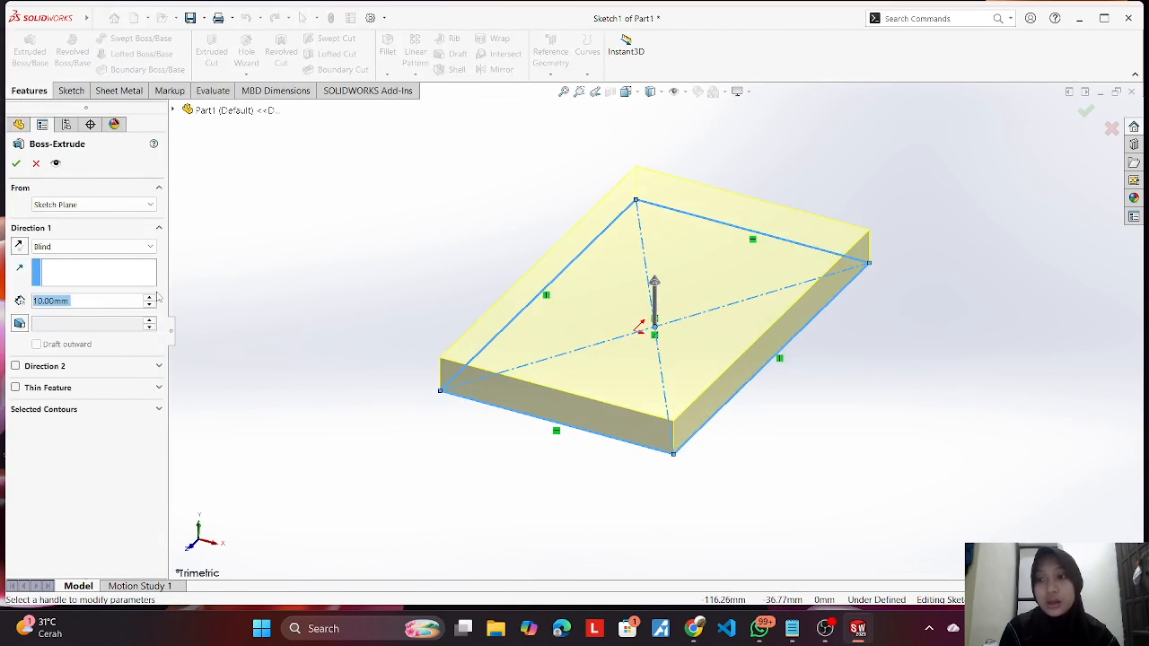
left_click(149, 297)
left_click(149, 297)
left_click(149, 297)
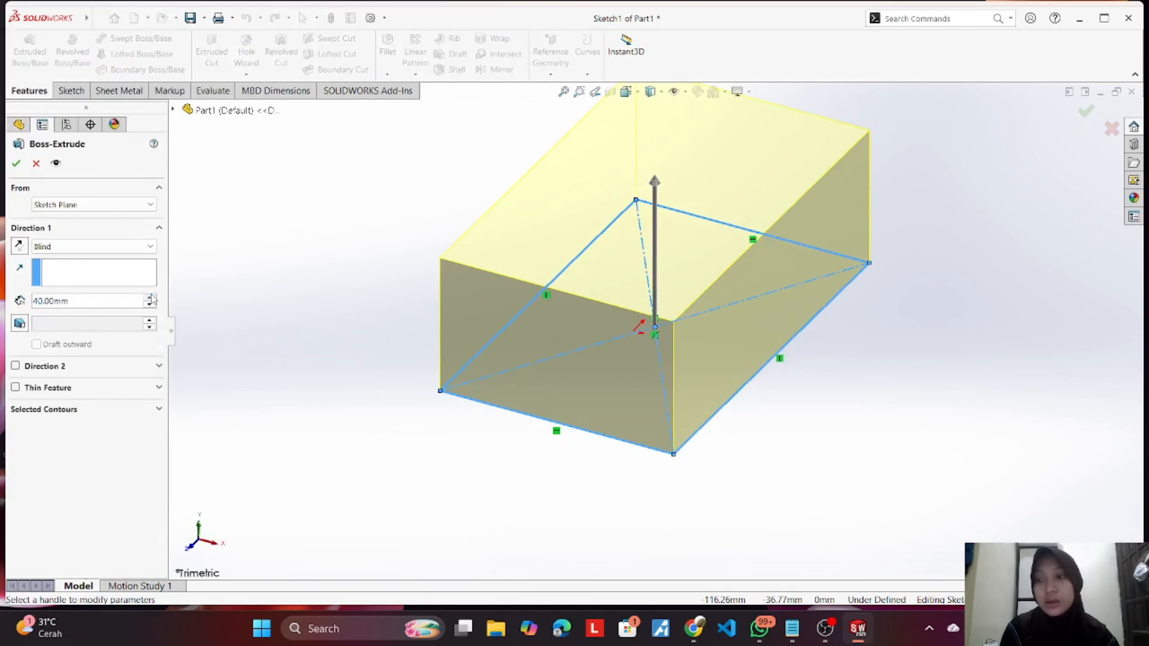
left_click(150, 297)
left_click(21, 161)
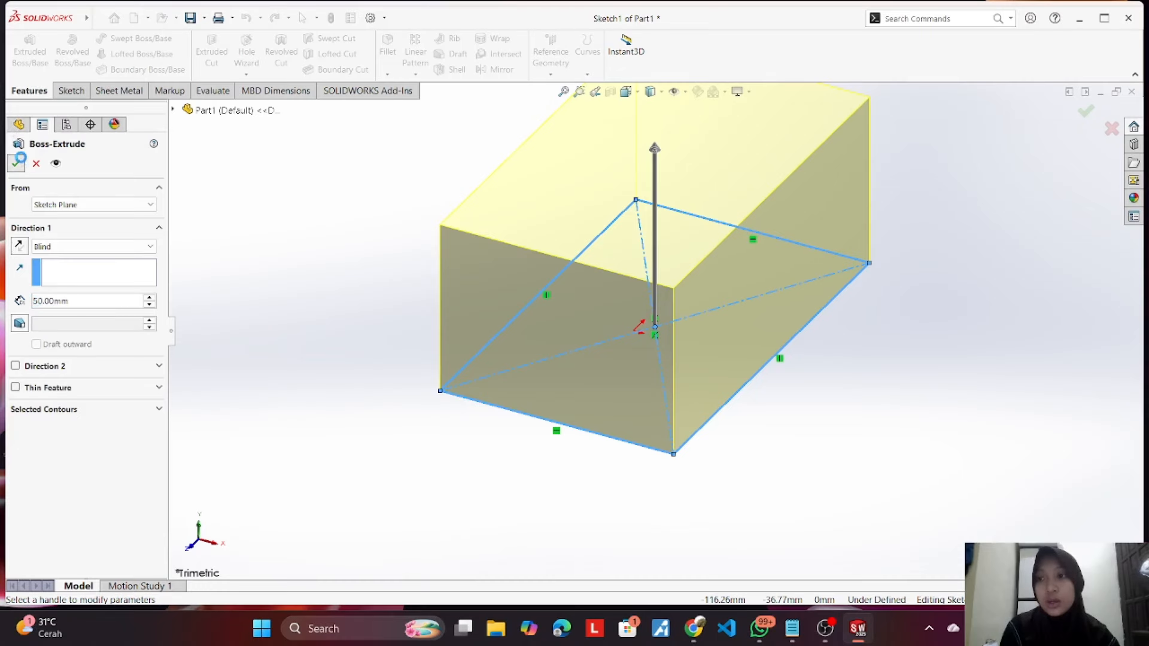
mouse_move(935, 308)
middle_mouse_down()
mouse_move(857, 442)
mouse_move(988, 260)
mouse_move(988, 175)
mouse_move(950, 312)
middle_mouse_up()
key("Escape")
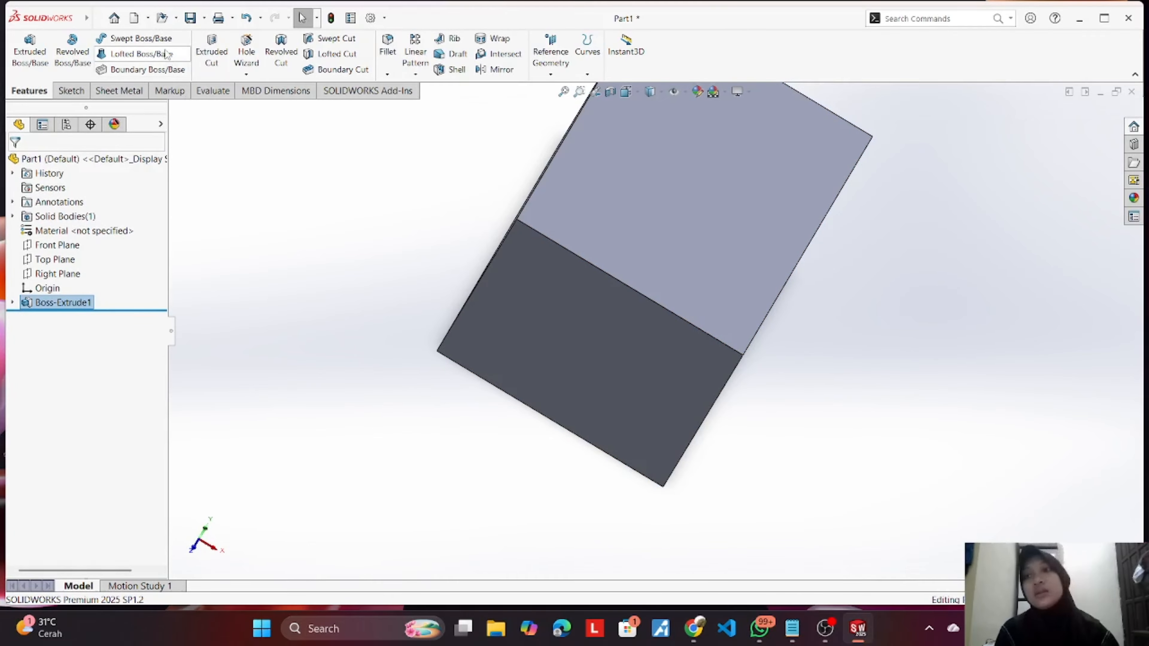
Step: Make an assembly from the current part, saving the part as Part1FIXTEERBARU in folder 56, and place it as the first component
left_click(148, 19)
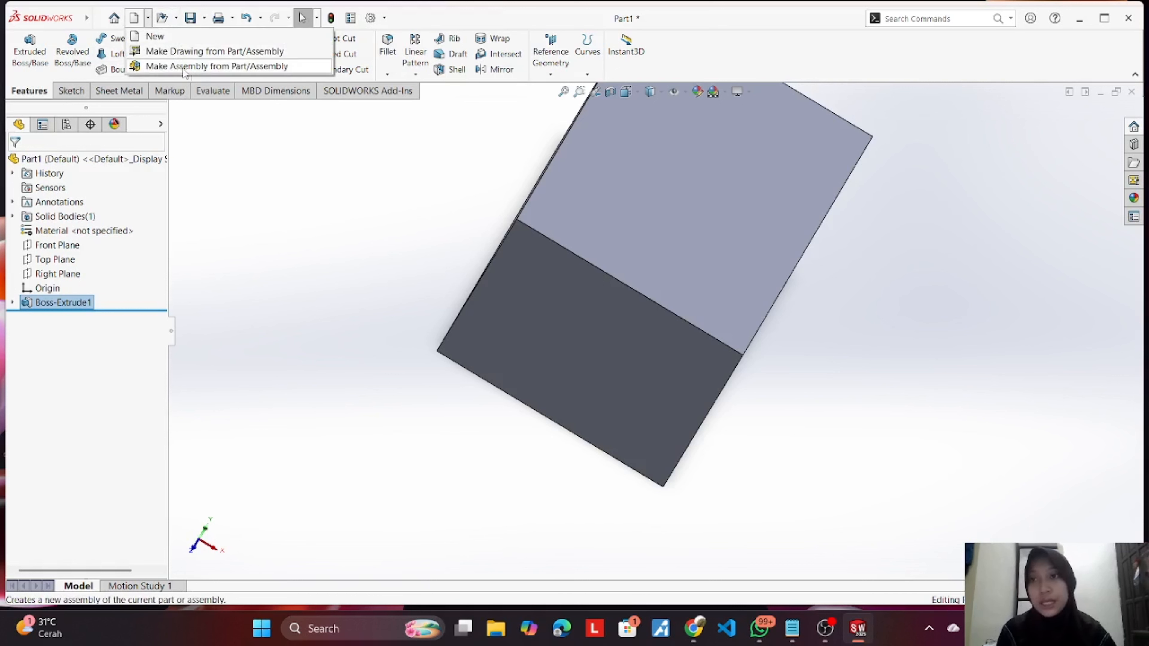
left_click(199, 67)
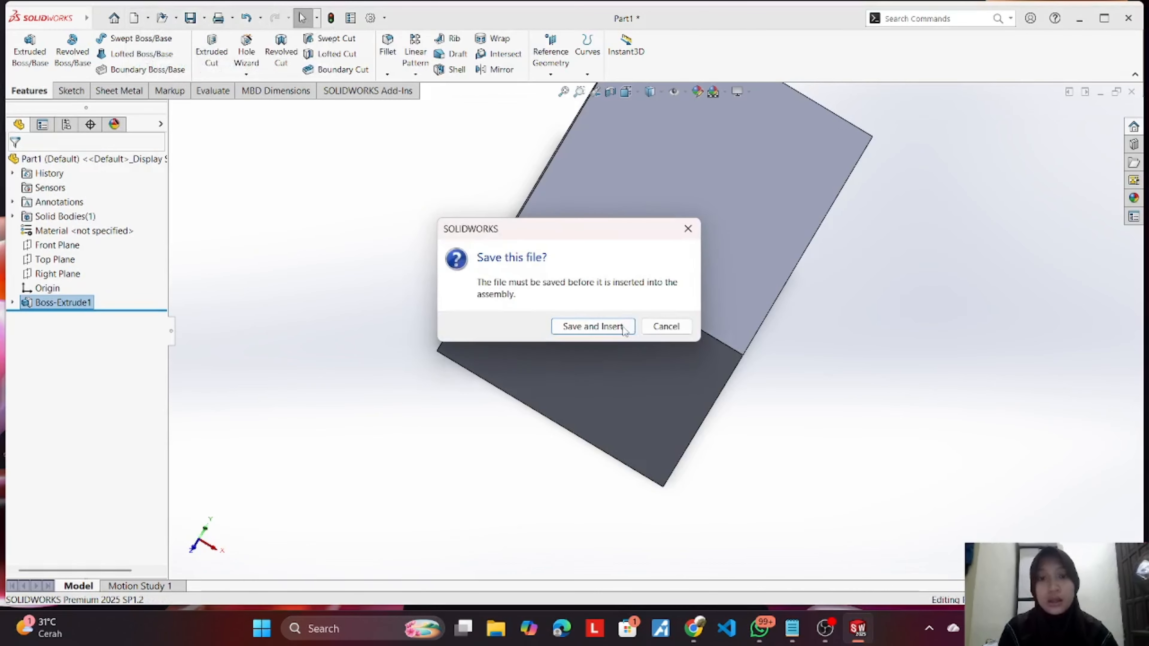
left_click(592, 326)
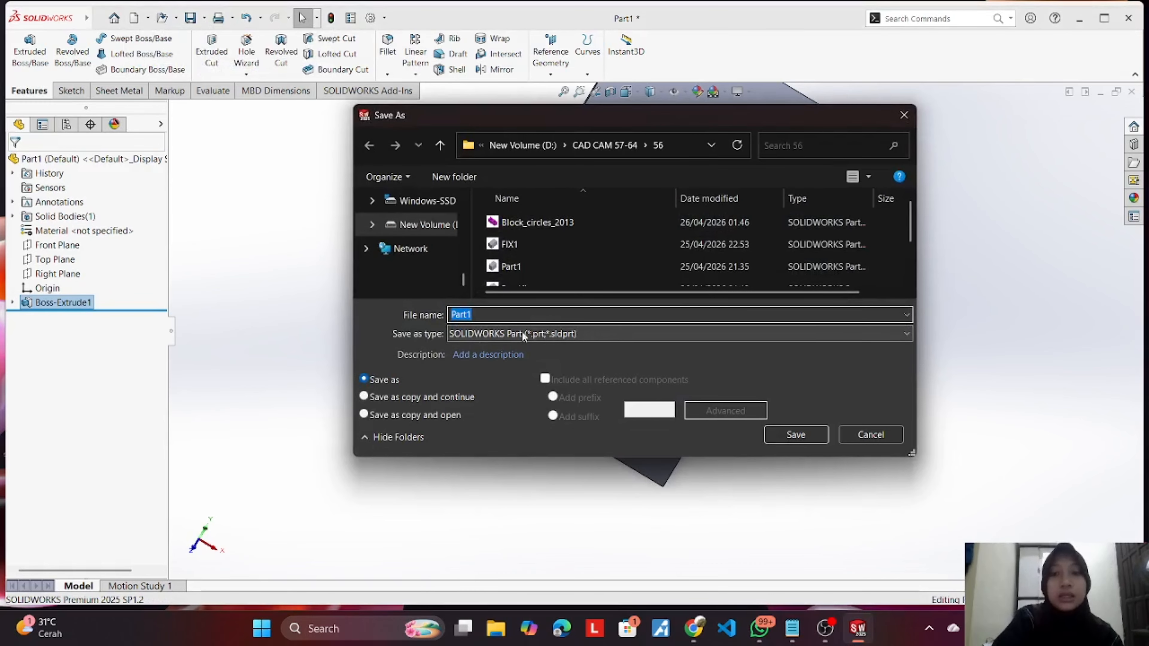
left_click(507, 316)
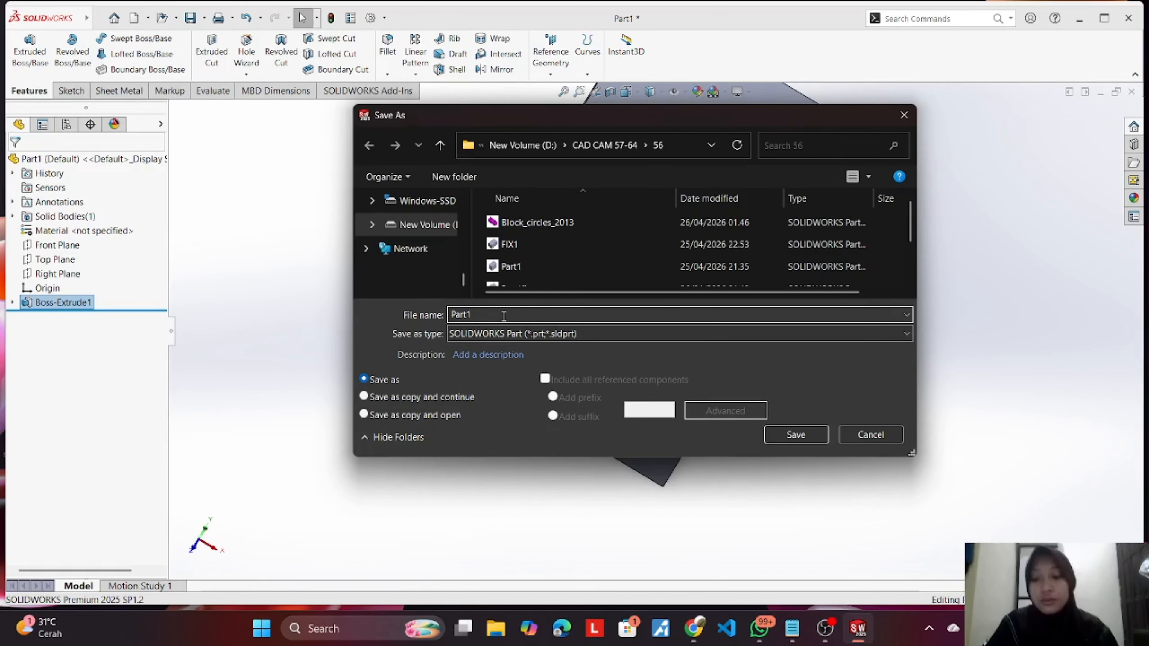
type("FIX")
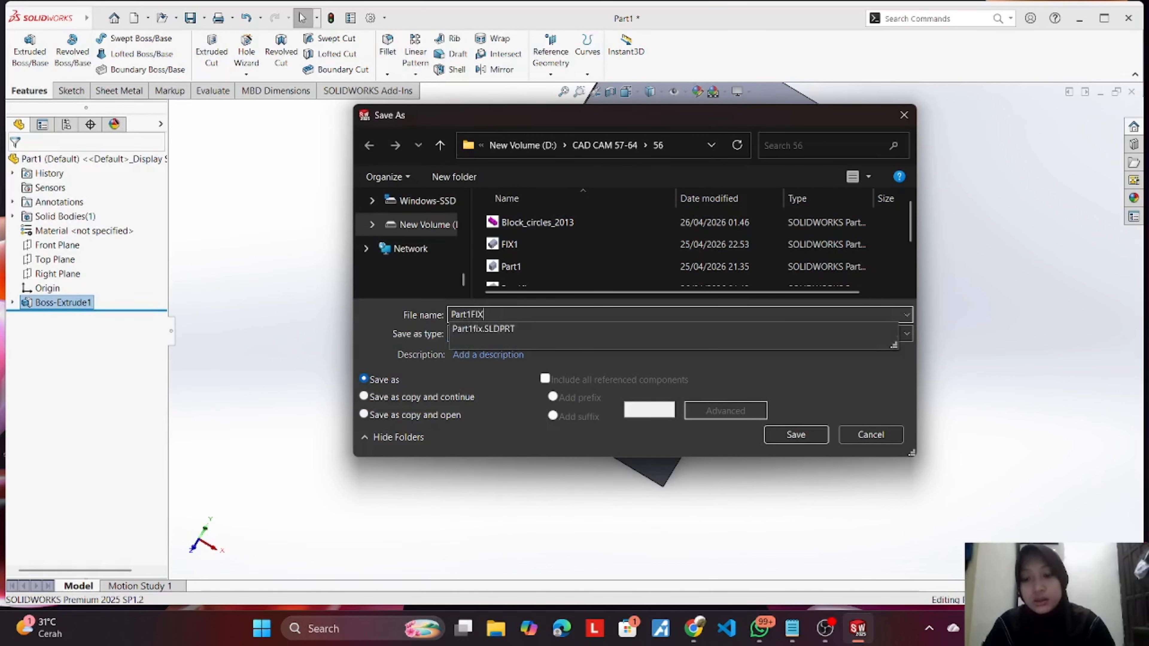
type("TEERBARU")
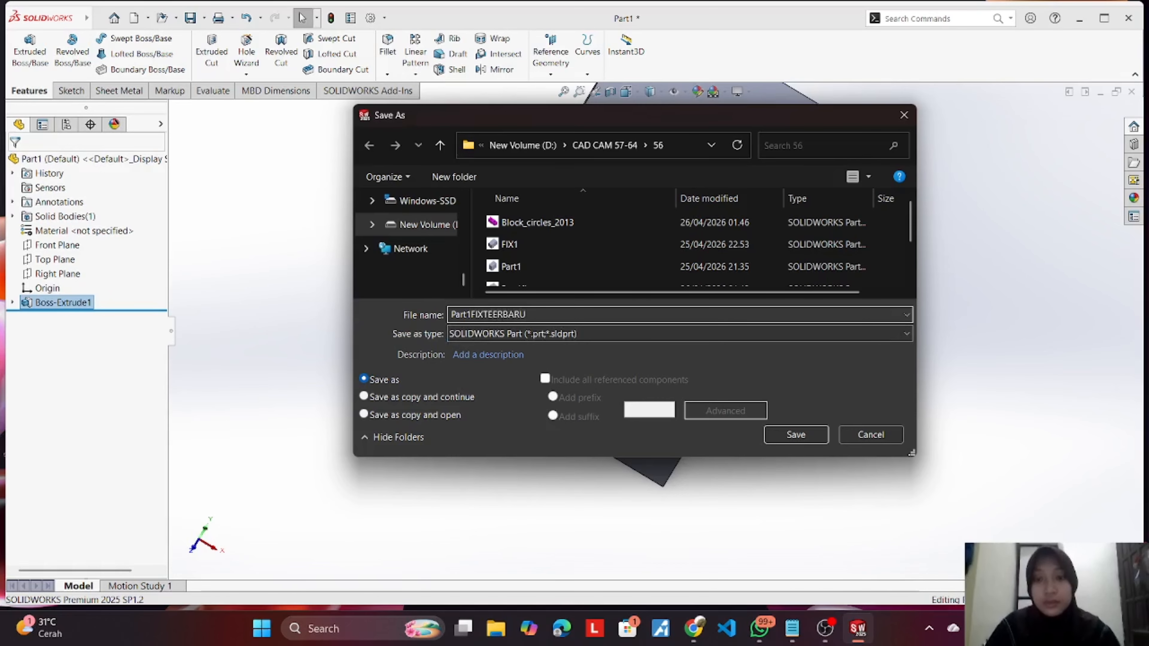
left_click(789, 437)
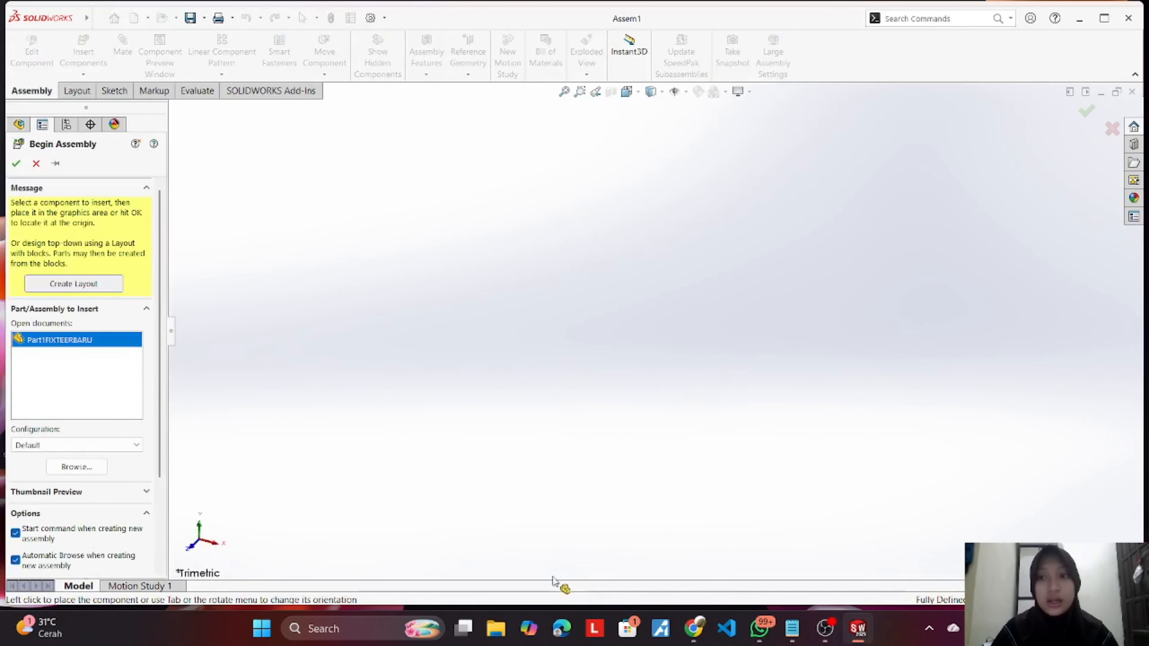
left_click(606, 322)
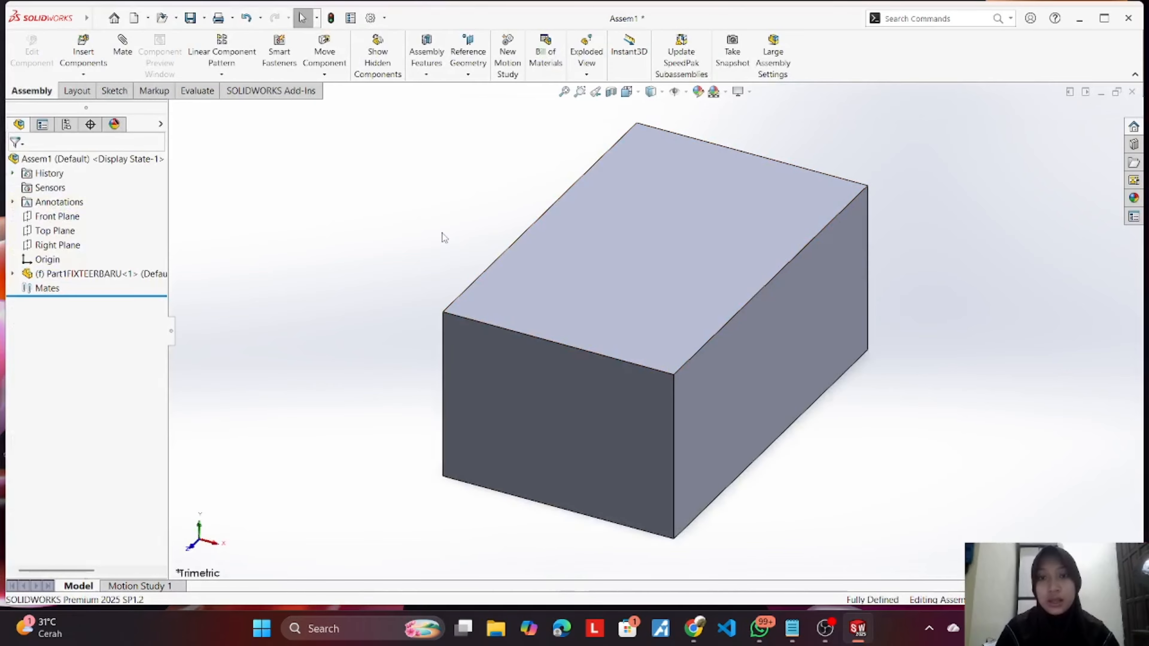
Step: Insert the Square_2013 and Traingle_2013 parts together from folder 56 and place them side by side above the grey block
middle_click_drag(442, 232, 444, 57)
scroll(444, 57, "down", 1)
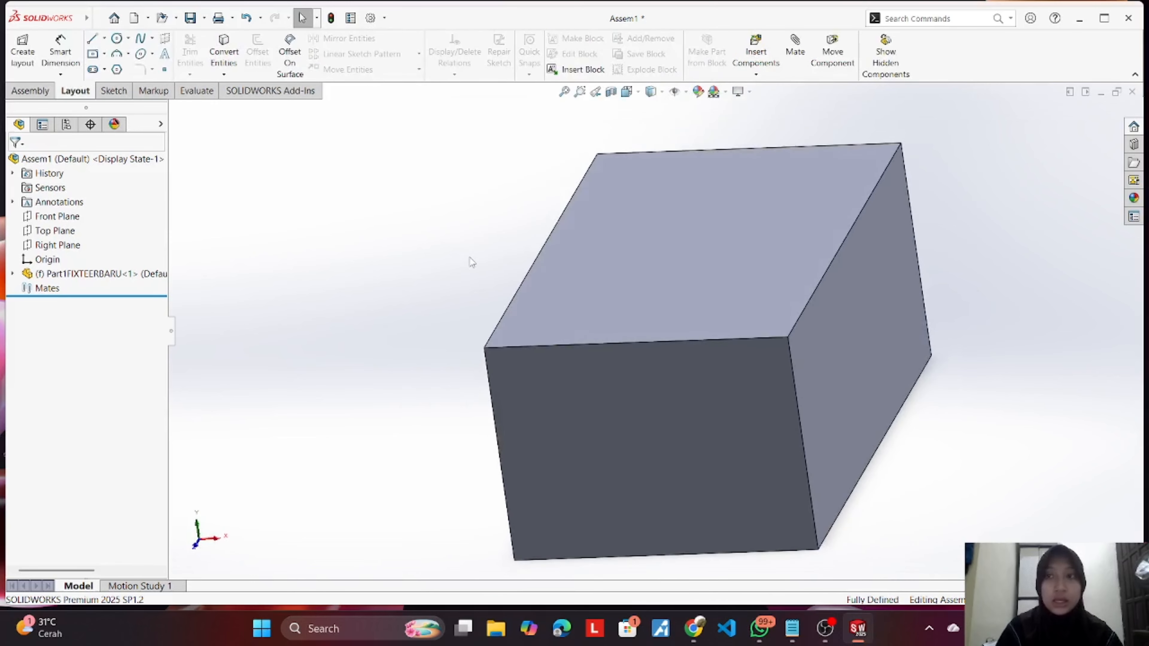
middle_click_drag(471, 261, 130, 242)
left_click(30, 90)
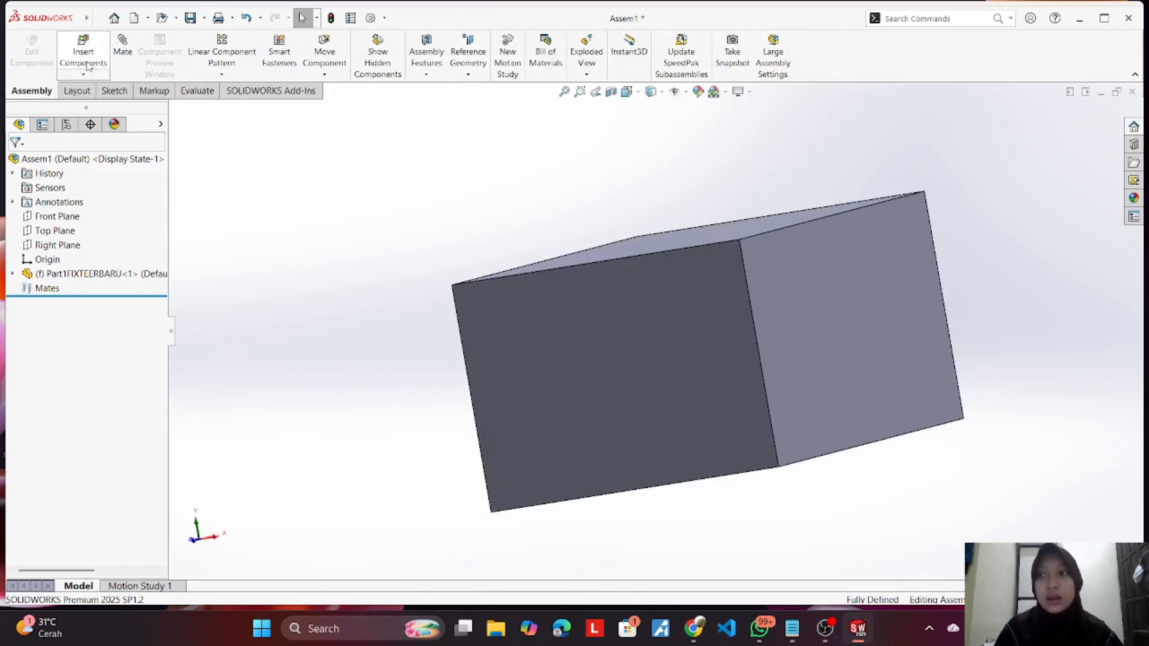
left_click(84, 73)
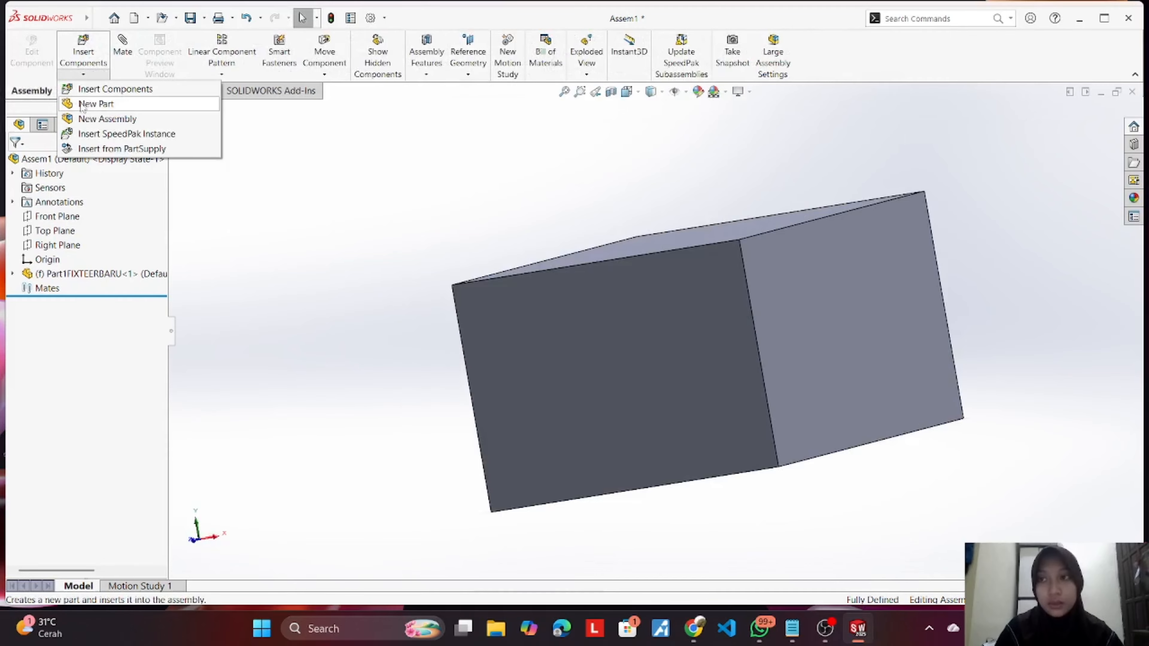
left_click(109, 88)
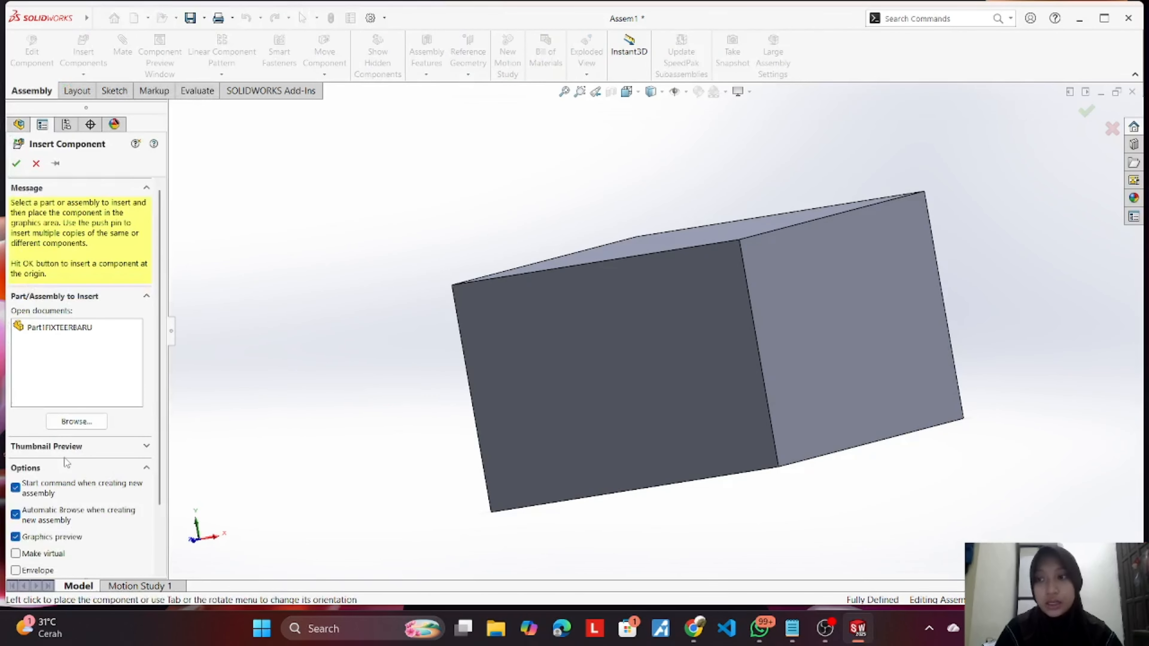
left_click(81, 421)
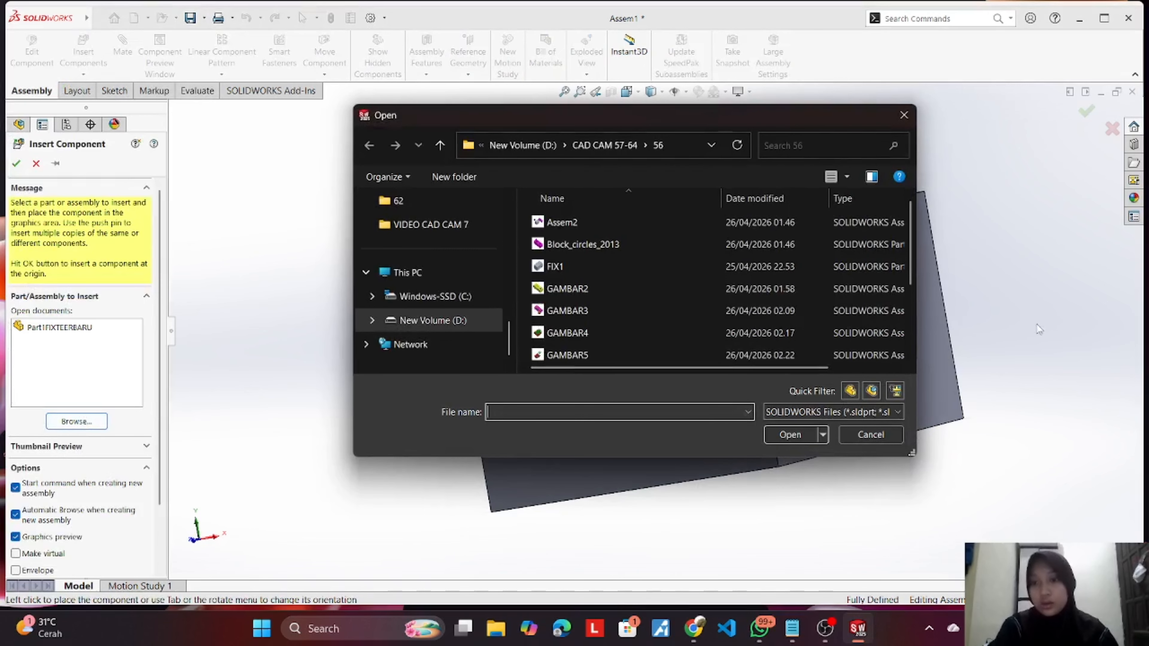
scroll(656, 263, "down", 2)
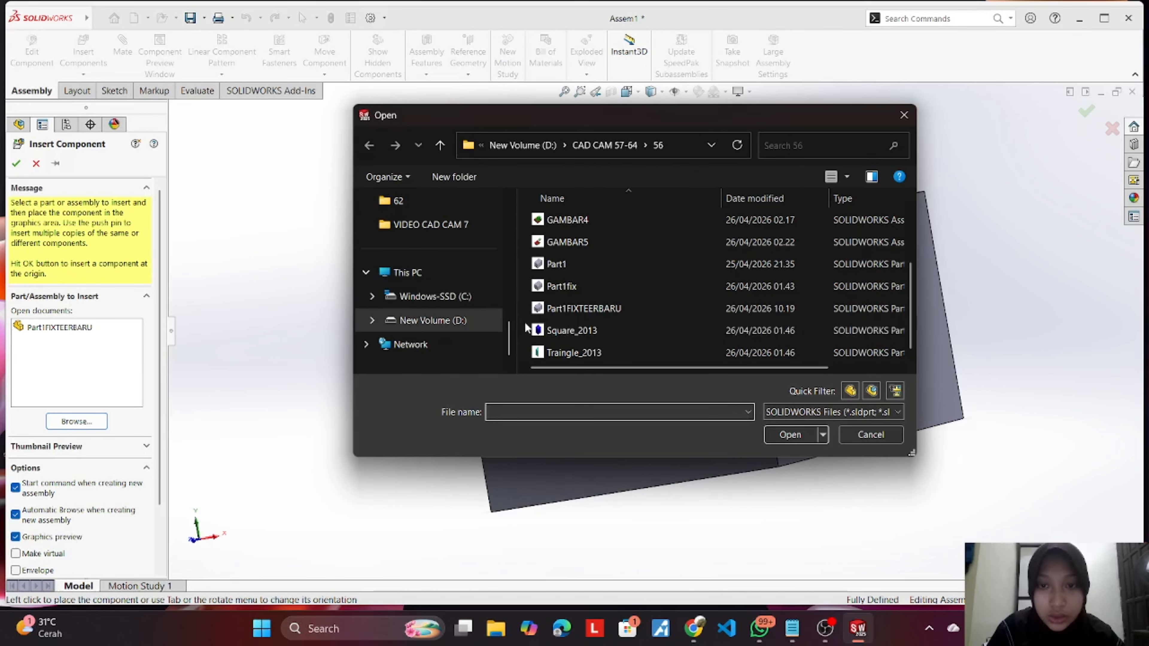
left_click_drag(526, 325, 611, 355)
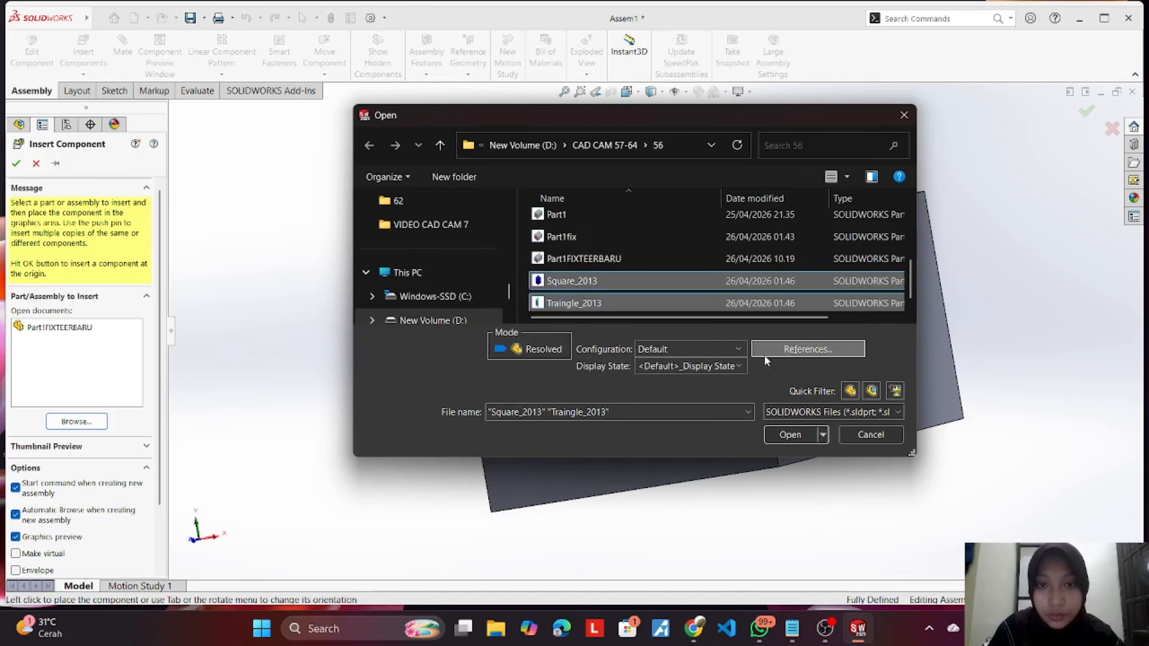
left_click(790, 434)
left_click(493, 187)
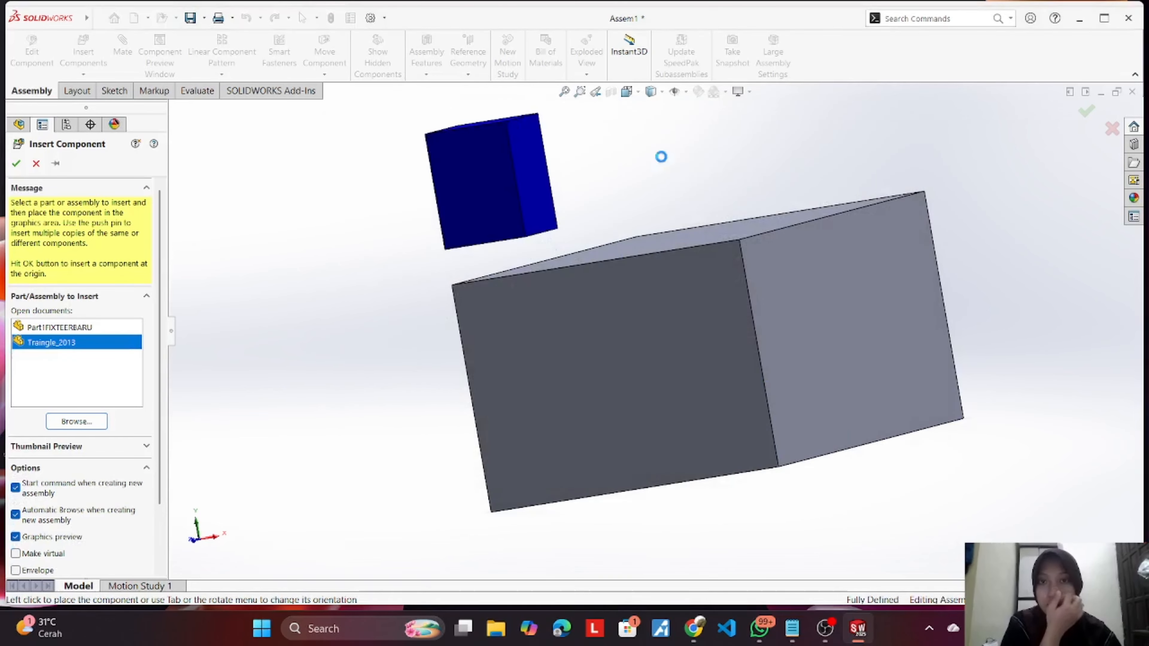
left_click(649, 176)
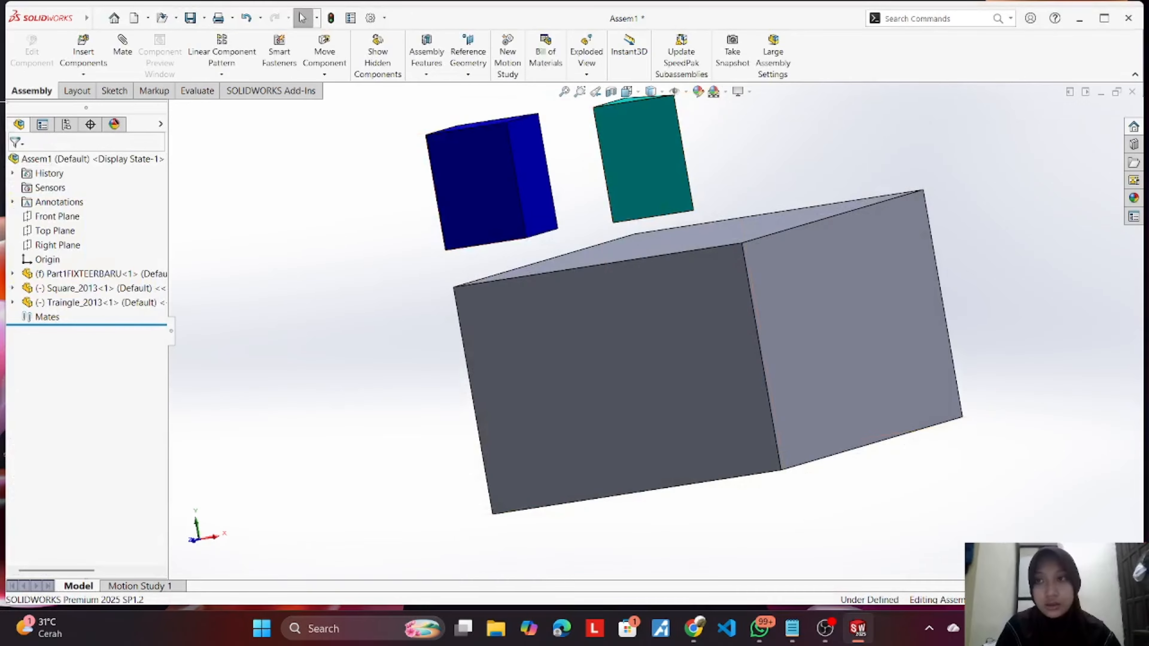
Step: Insert the Block_circles_2013 part from folder 56 and position it above the far end of the grey block
left_click(83, 51)
left_click(74, 422)
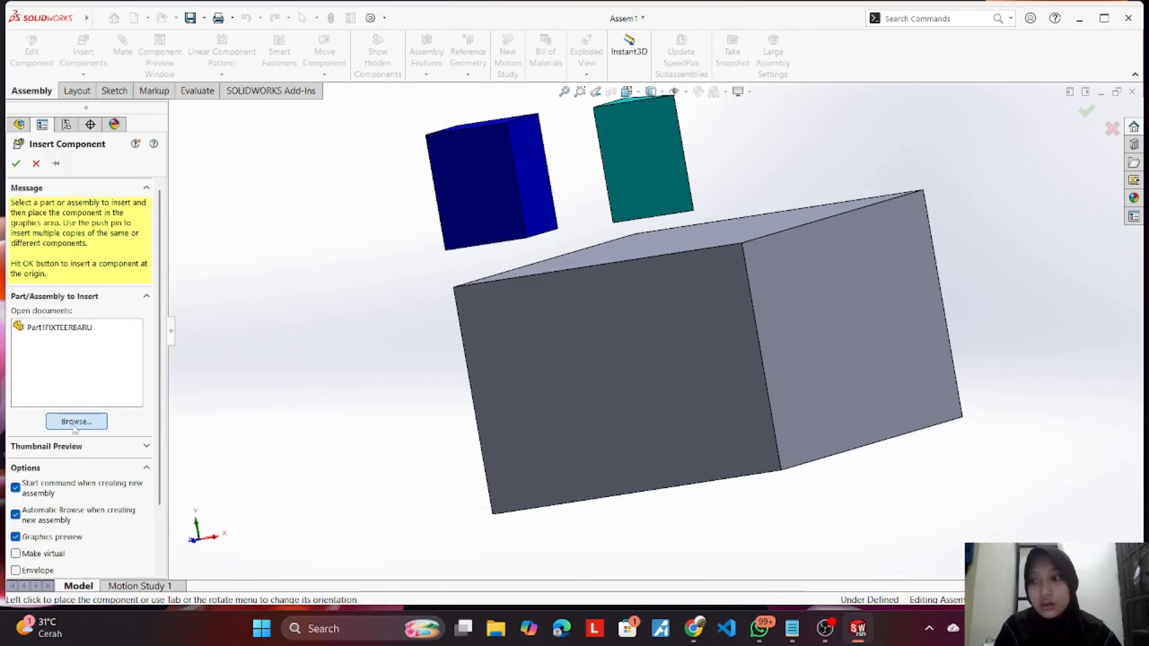
left_click(655, 246)
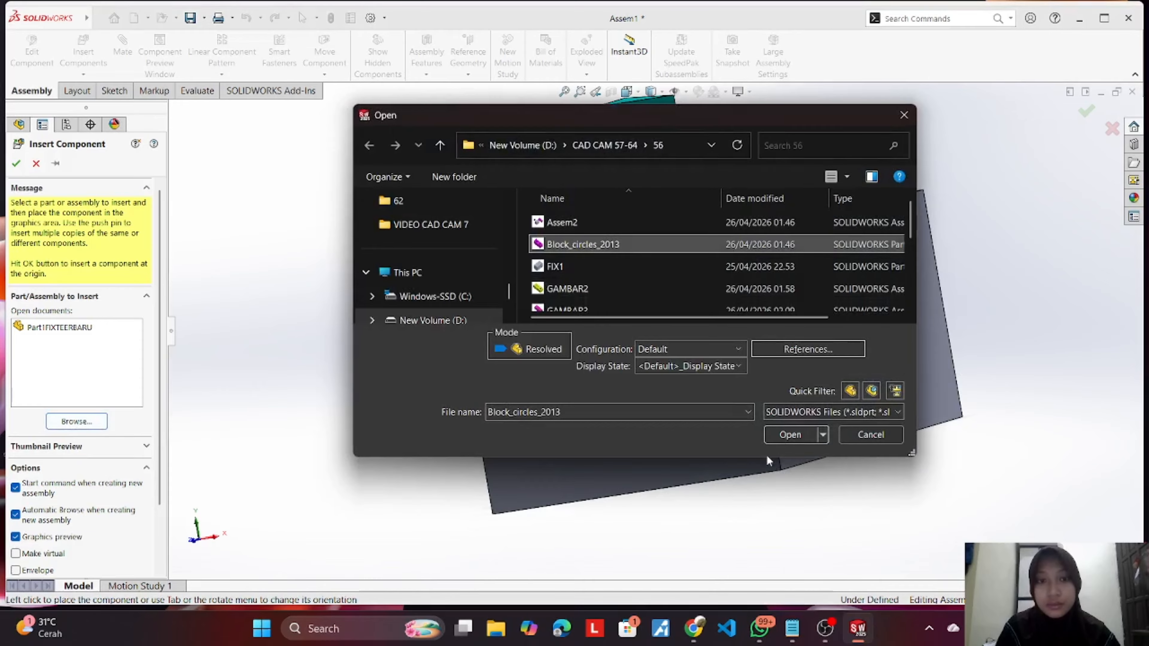
left_click(792, 436)
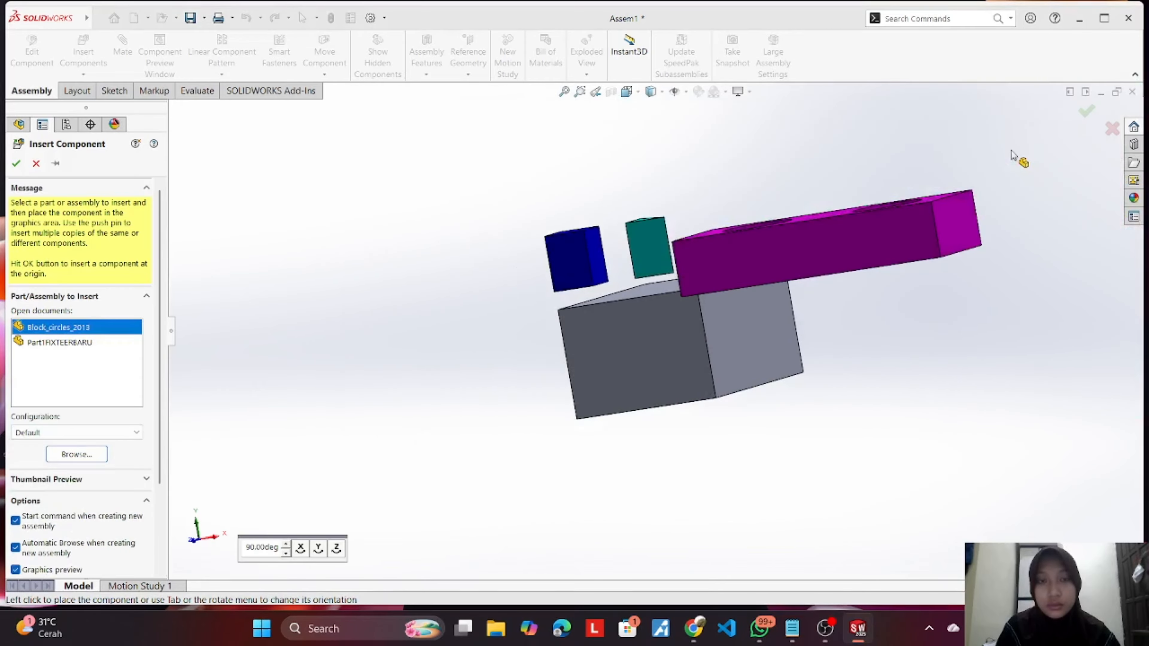
left_click(906, 191)
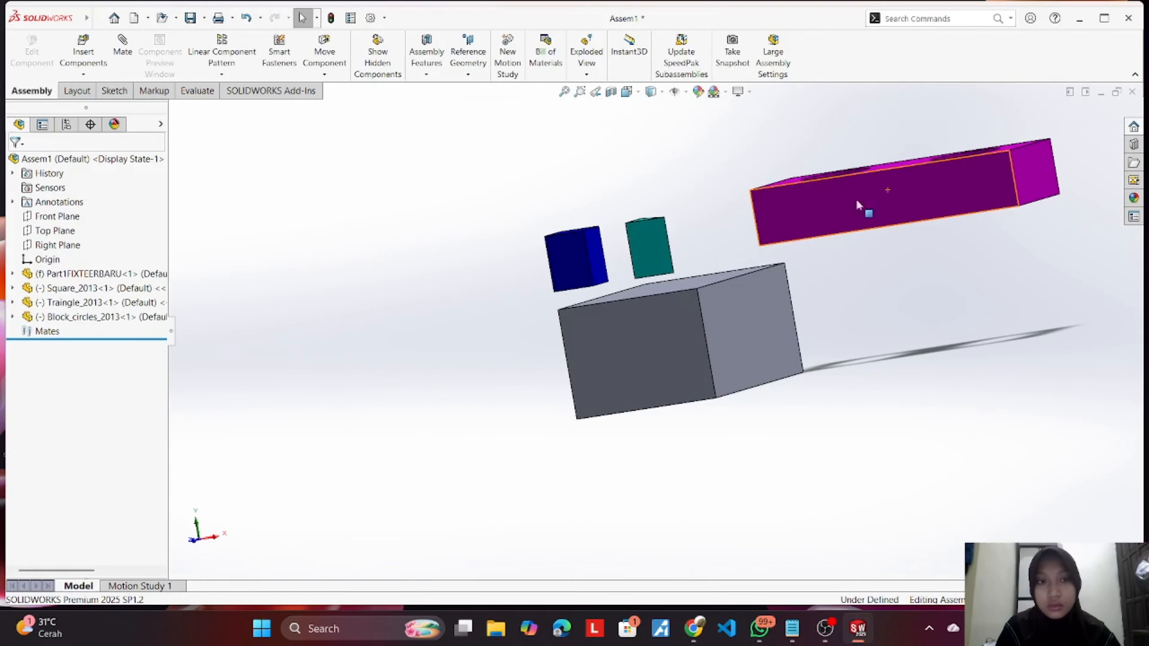
middle_click_drag(730, 275, 769, 294)
left_click_drag(834, 123, 784, 134)
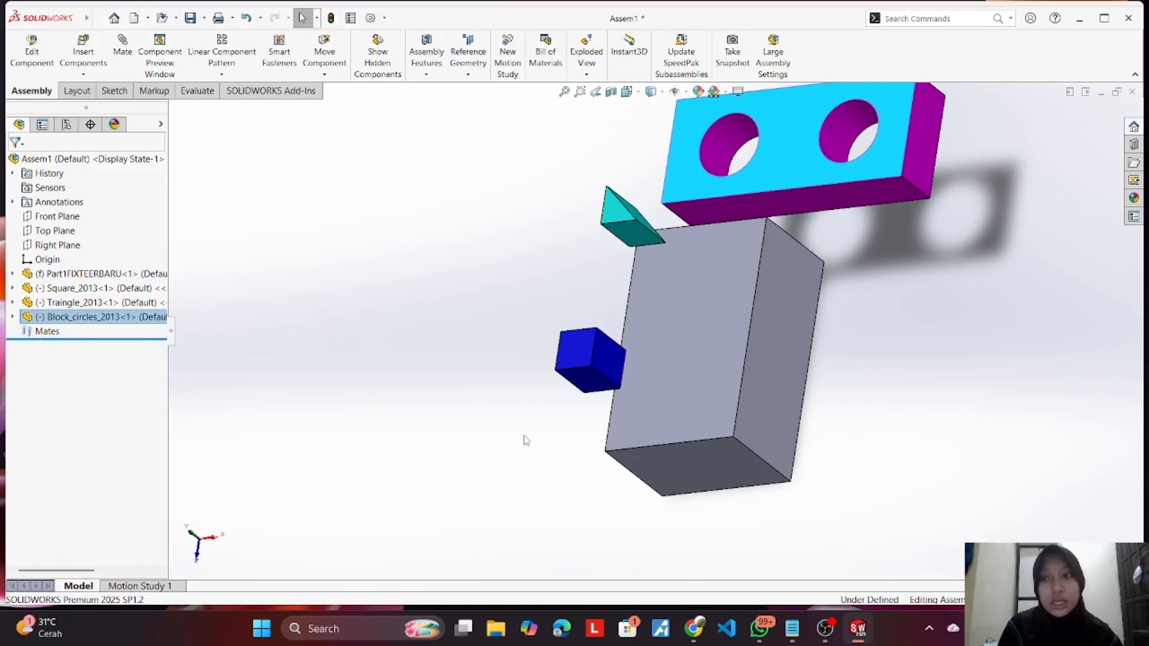
Step: Check the lesson notes, return to the assembly and close SOLIDWORKS without saving the modified documents
left_click(792, 634)
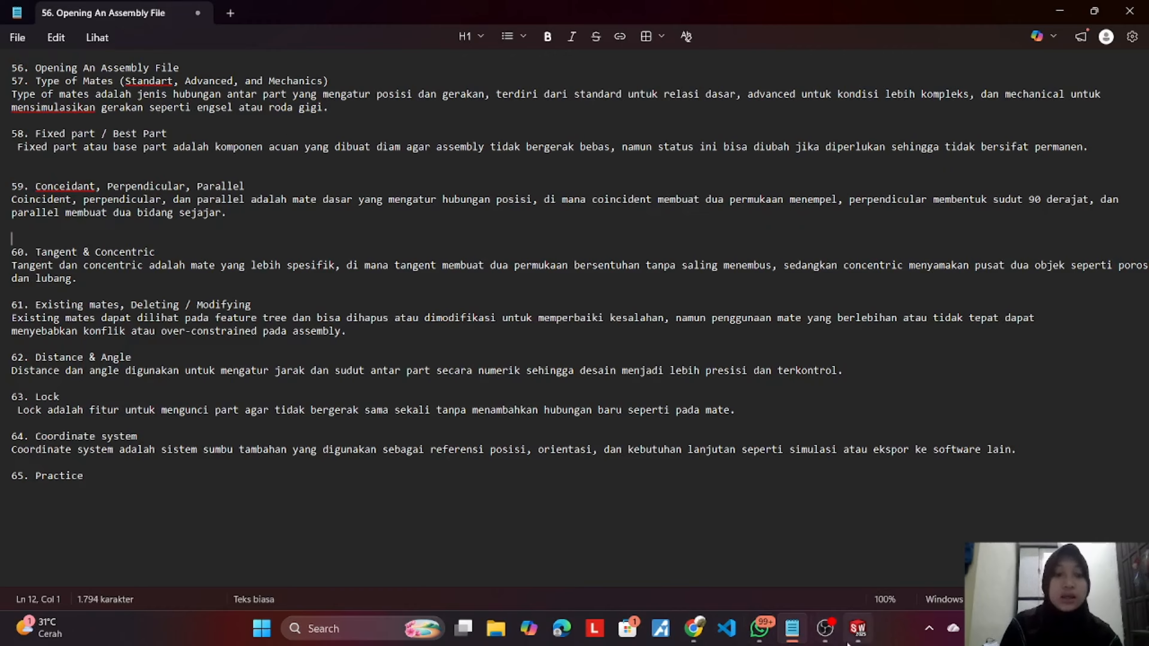
left_click(850, 631)
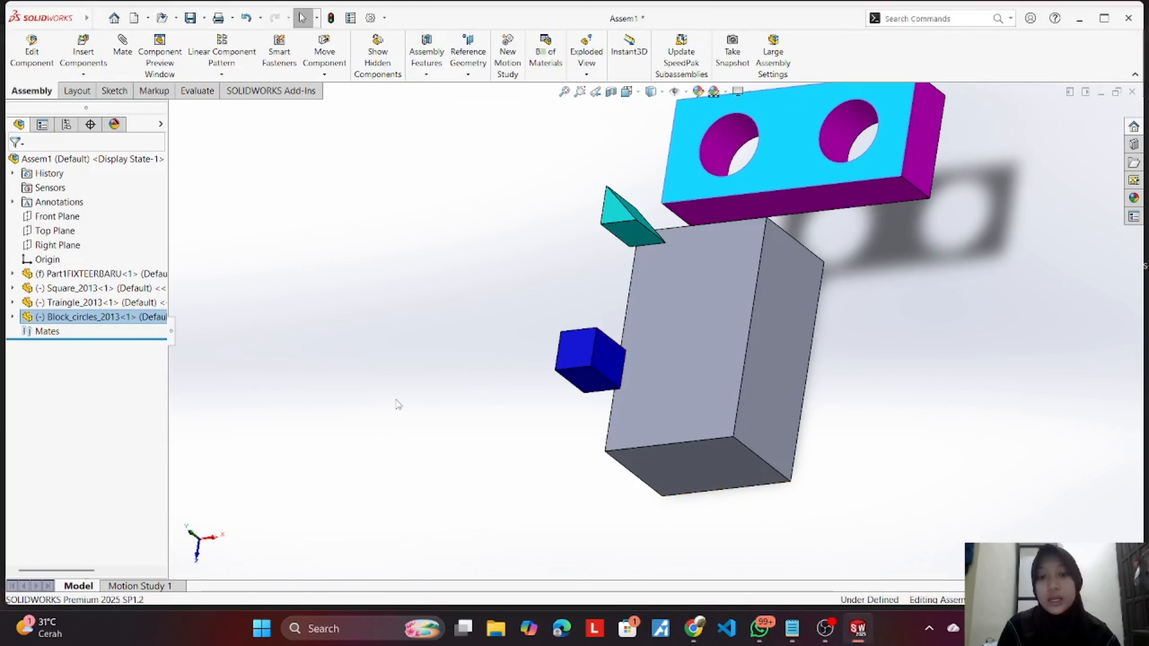
left_click(1128, 19)
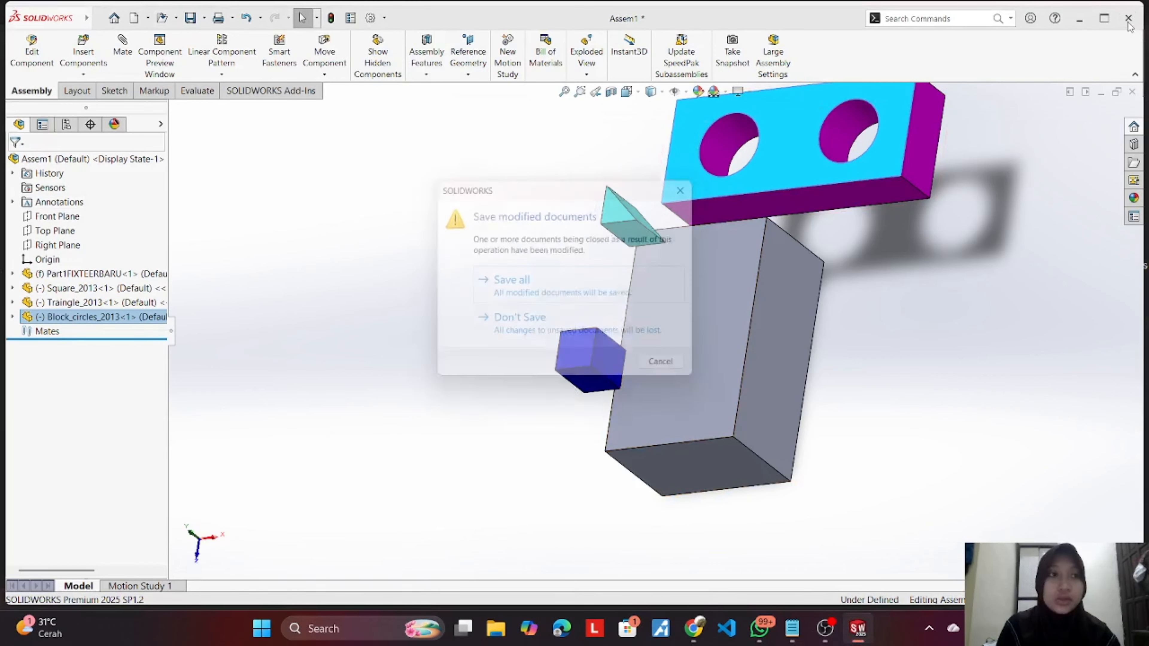
left_click(588, 329)
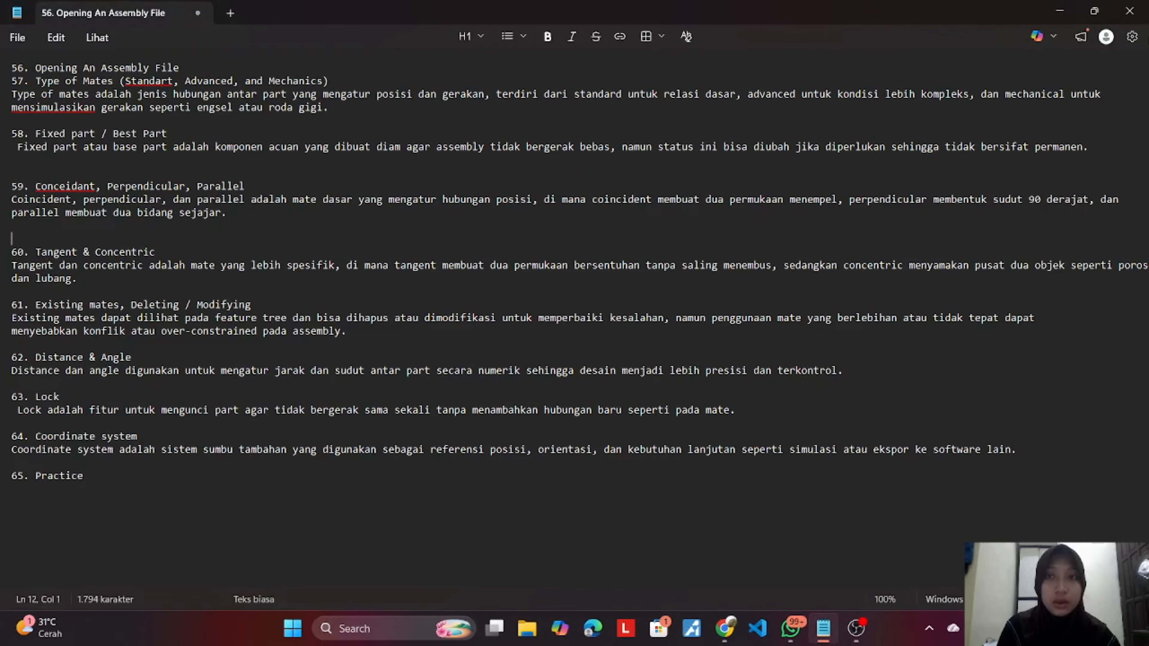
Step: Restart SOLIDWORKS from the desktop and create a new assembly
left_click(1059, 11)
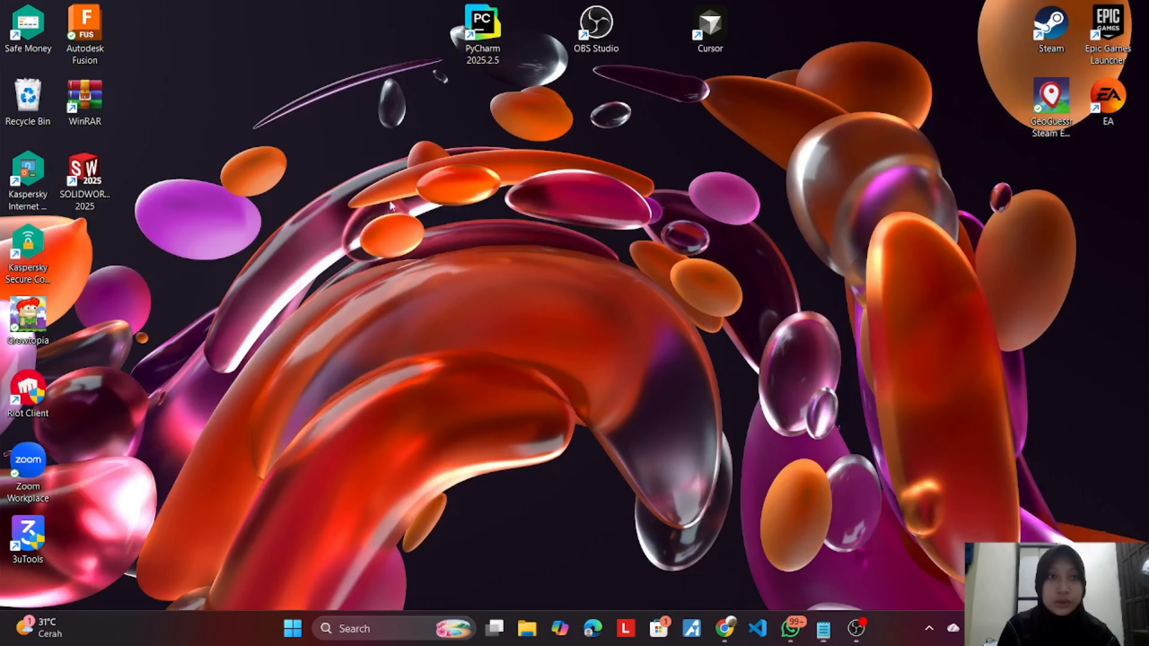
double_click(63, 174)
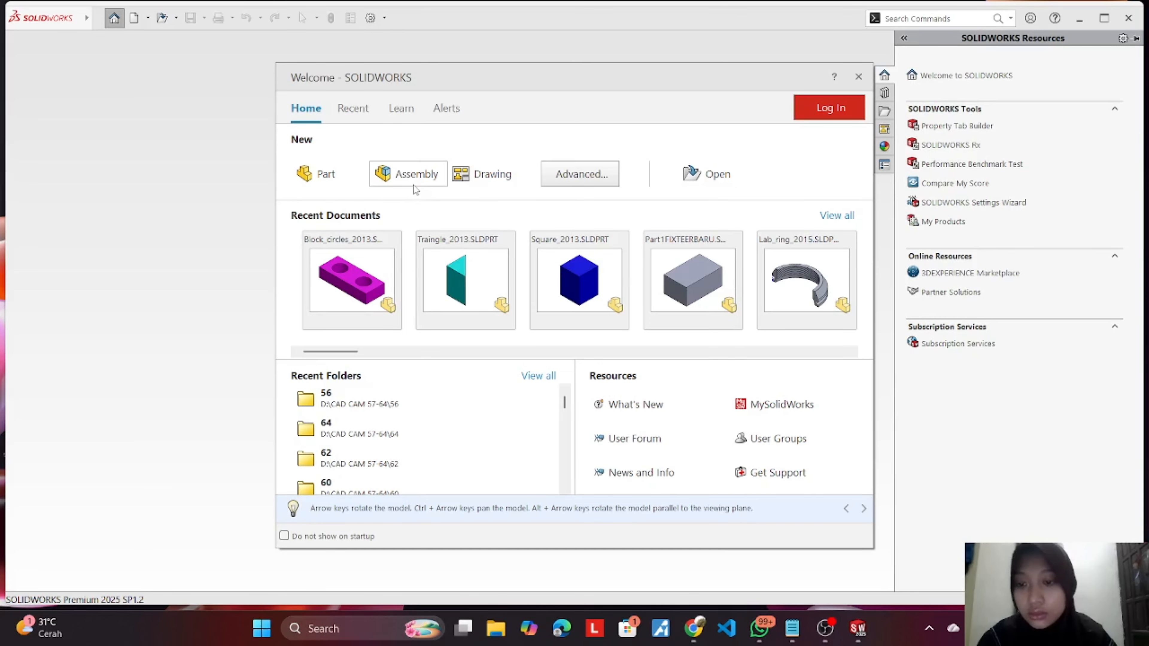
left_click(409, 174)
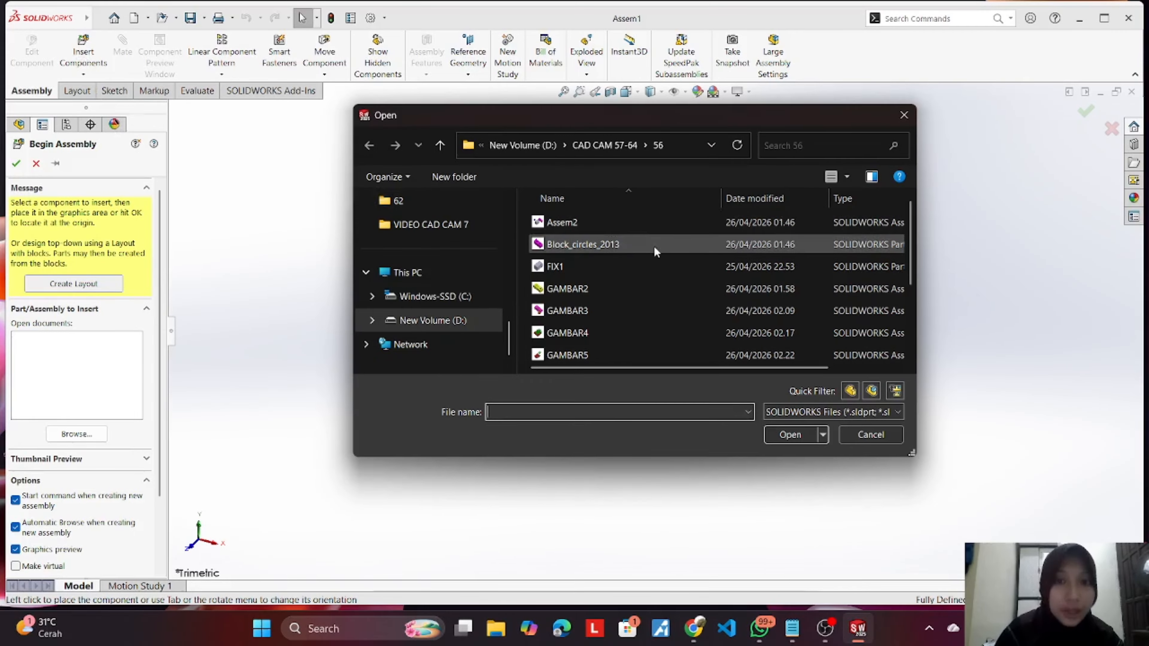
Step: Insert rectangle_1_2013 and Traingle_2013 together from folder 57, placing the rectangle first and the triangle beside it
left_click(643, 145)
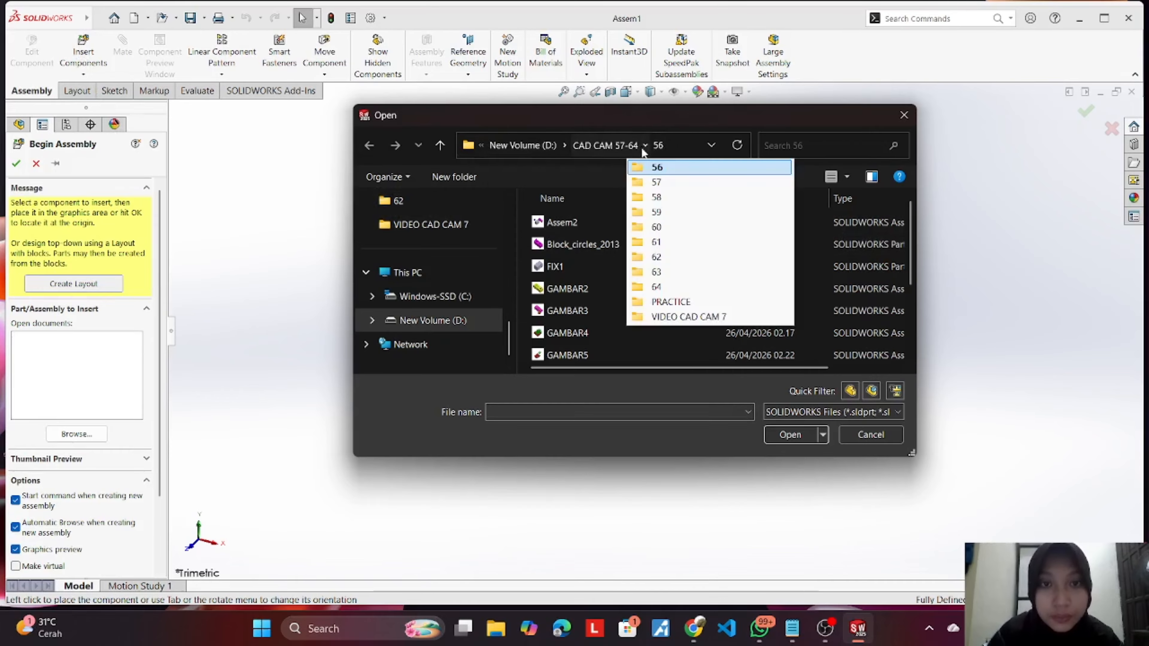
left_click(656, 183)
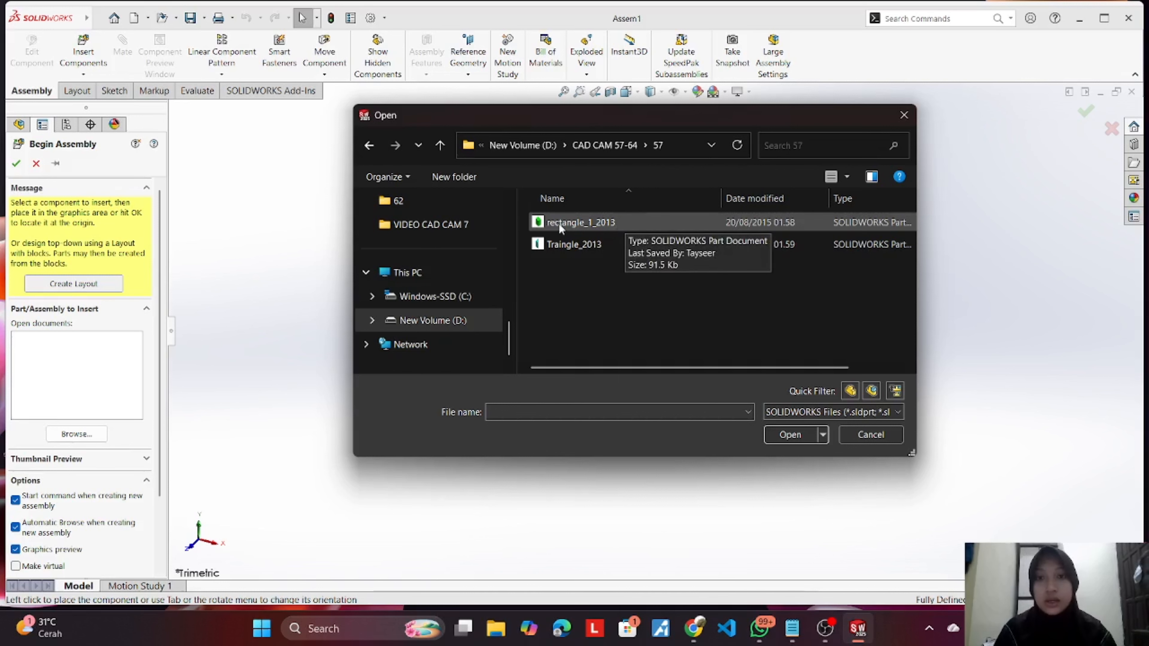
left_click_drag(602, 280, 579, 212)
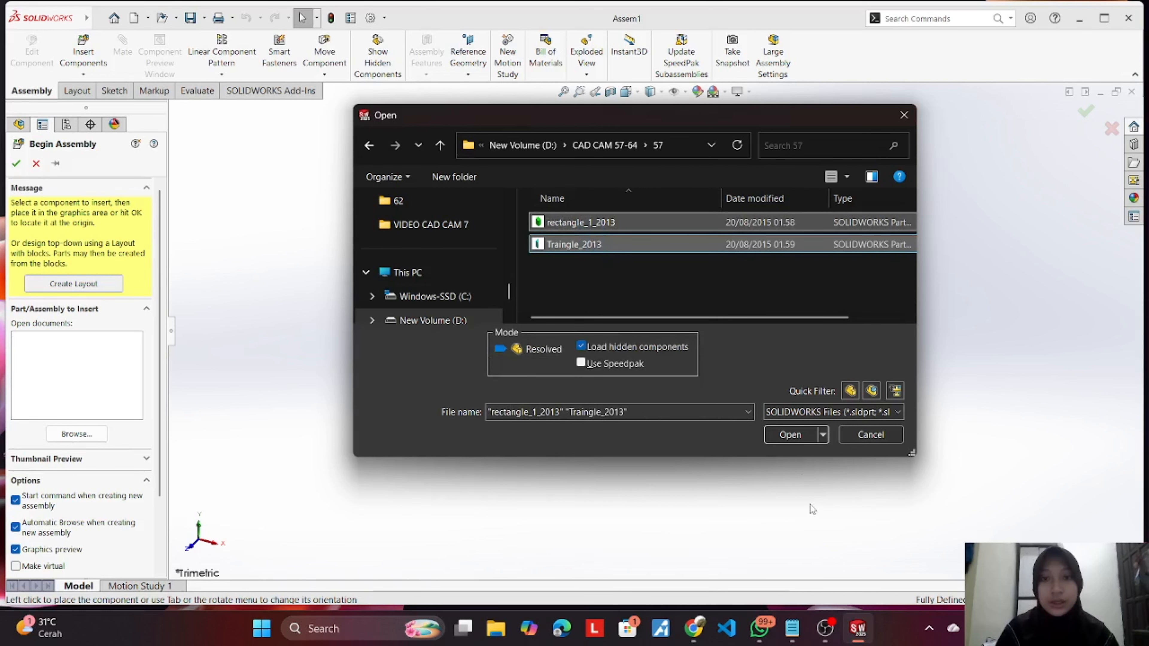
left_click(786, 431)
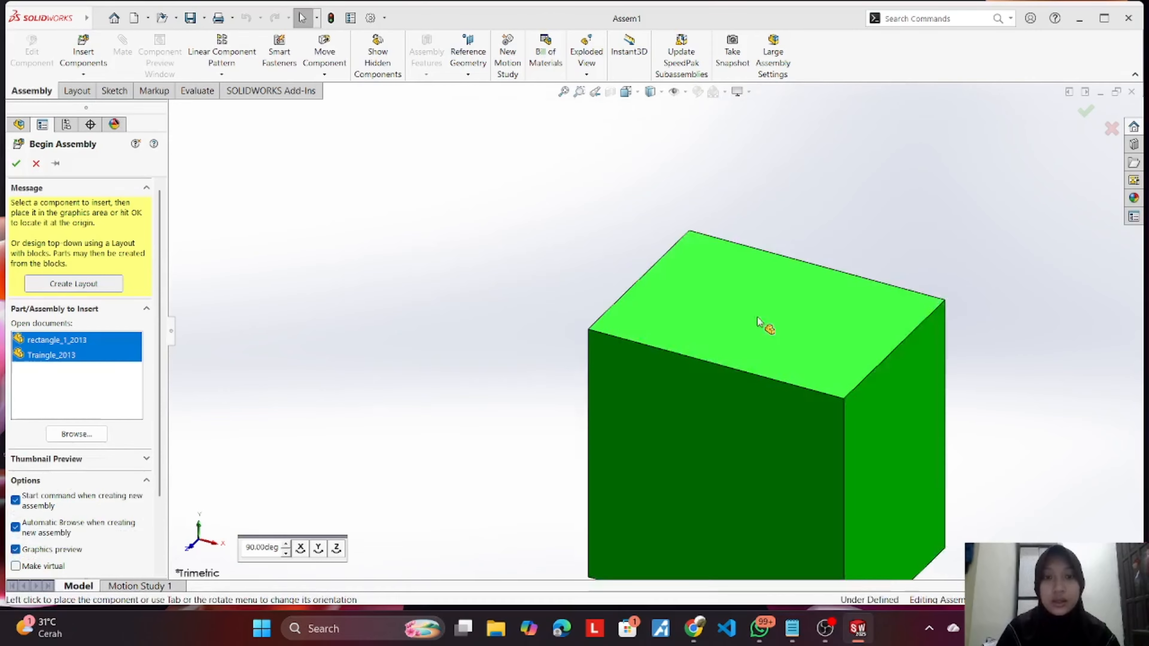
left_click(741, 322)
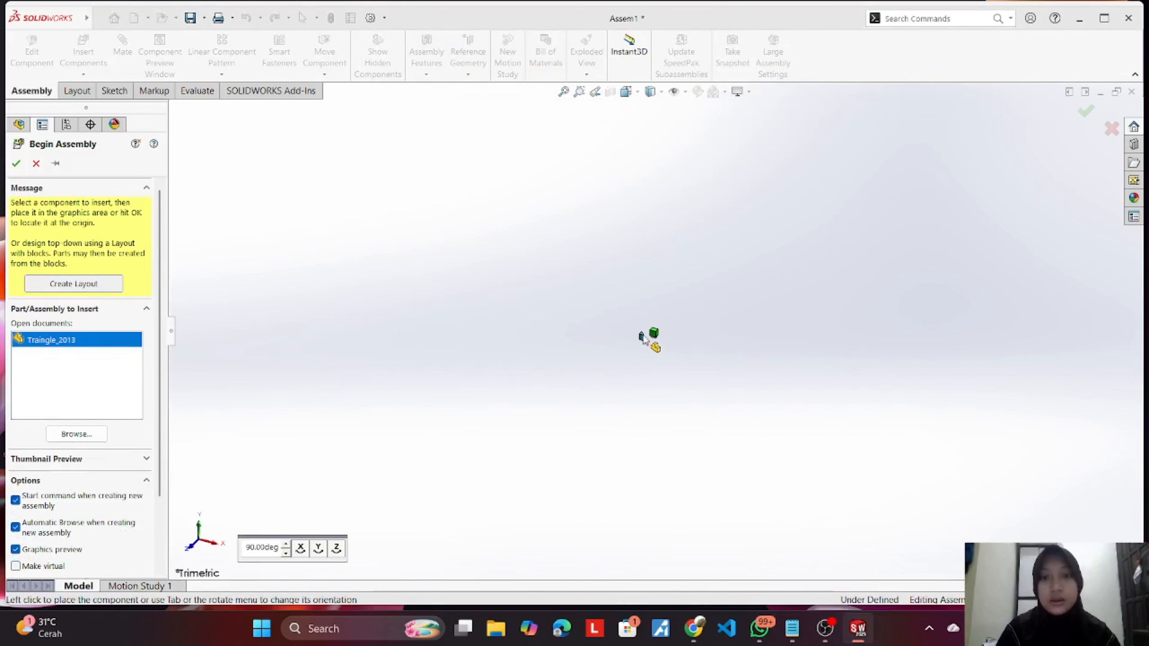
left_click(647, 345)
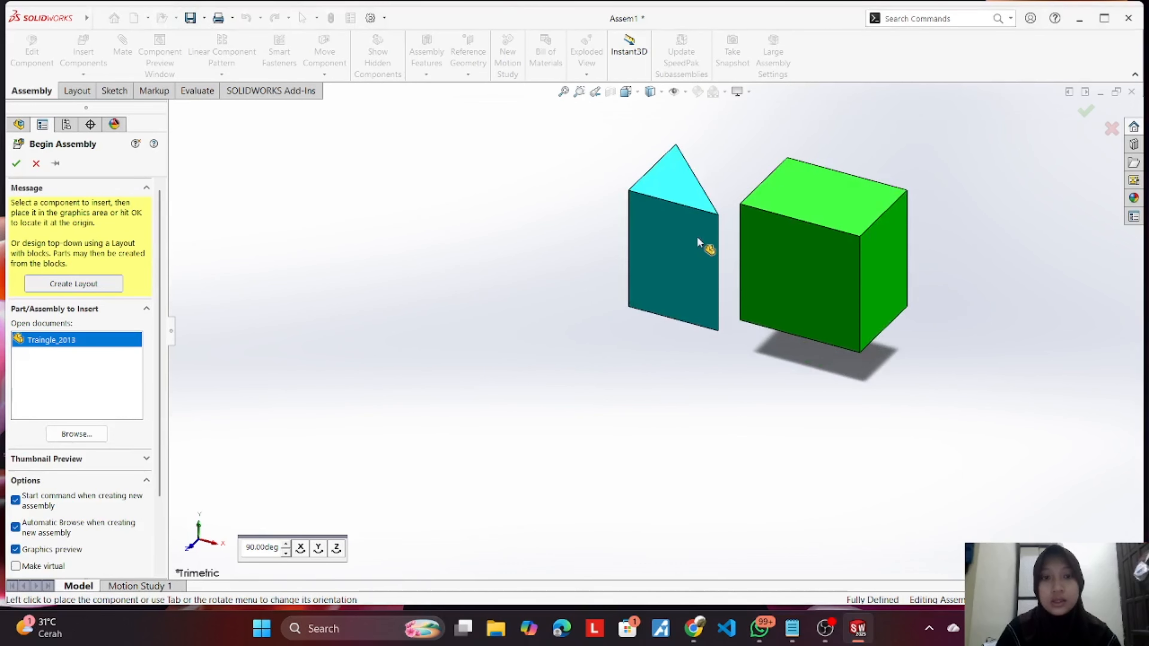
left_click(796, 262)
left_click(968, 176)
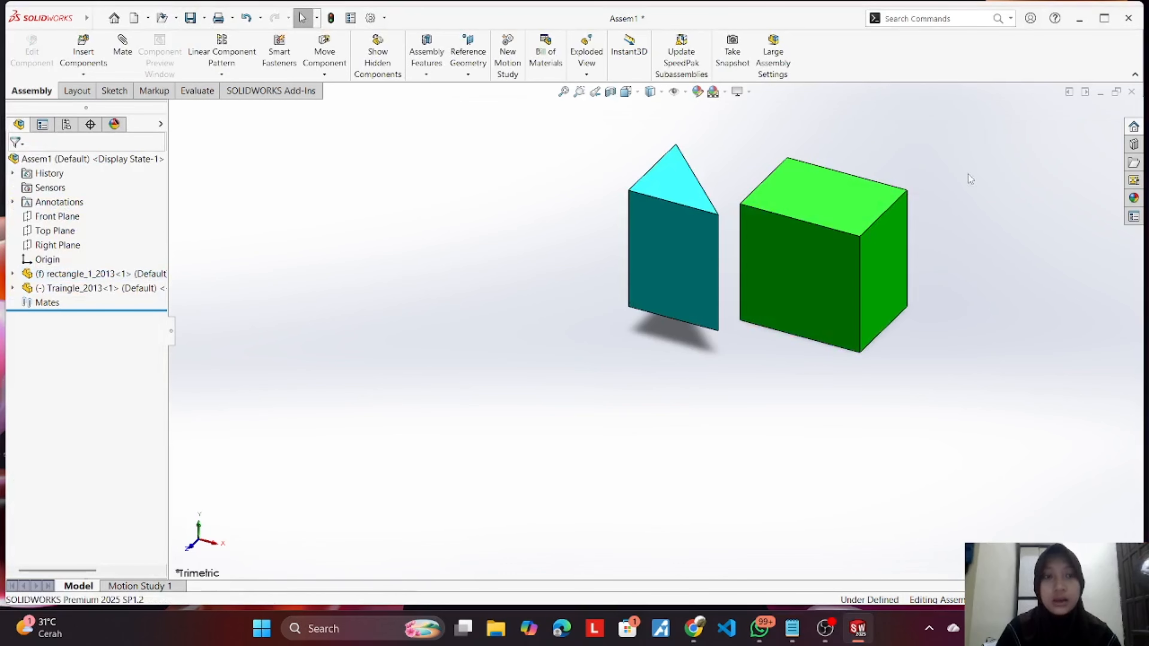
Step: Move the triangular component freely to a new spot beside the green block
mouse_move(965, 186)
middle_mouse_down()
mouse_move(911, 234)
mouse_move(923, 251)
mouse_move(948, 200)
middle_mouse_up()
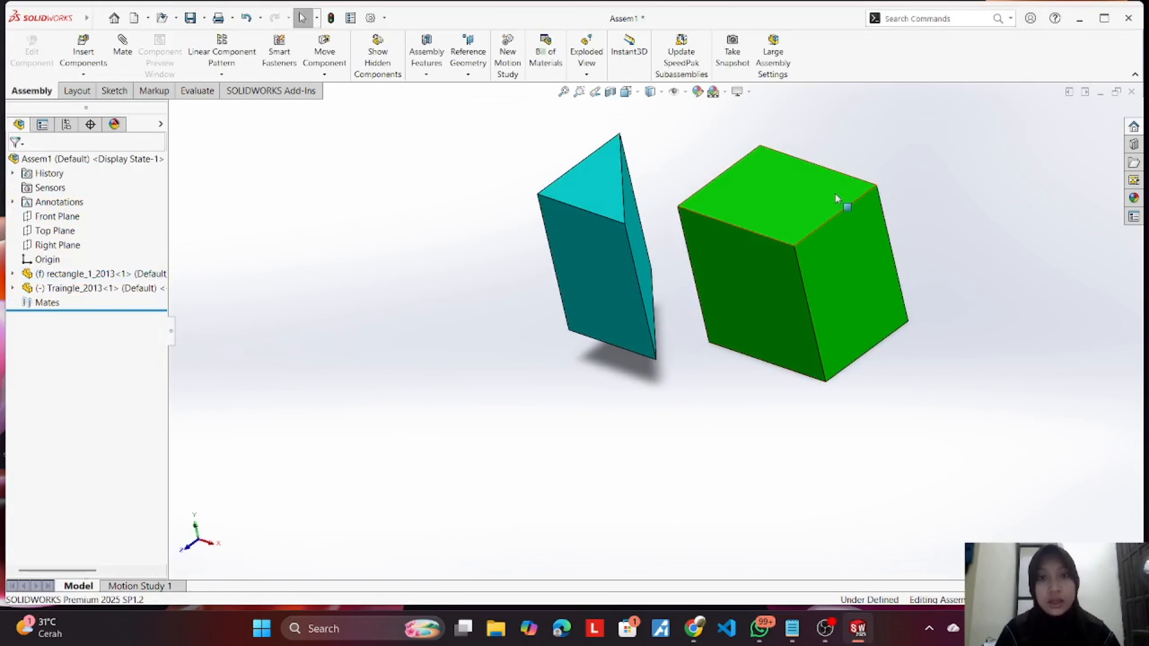
scroll(390, 216, "down", 1)
left_click_drag(655, 212, 608, 262)
key("Escape")
middle_click_drag(867, 210, 880, 437)
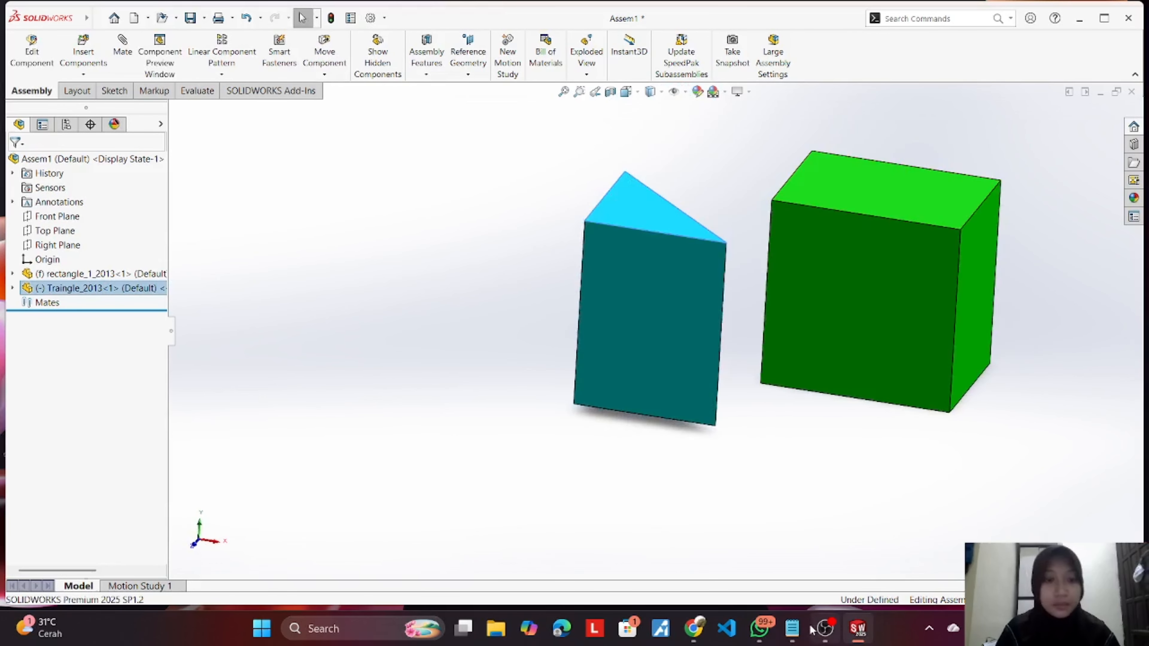
Step: Consult the lesson notes on mate types, then switch back to the SOLIDWORKS assembly
left_click(798, 633)
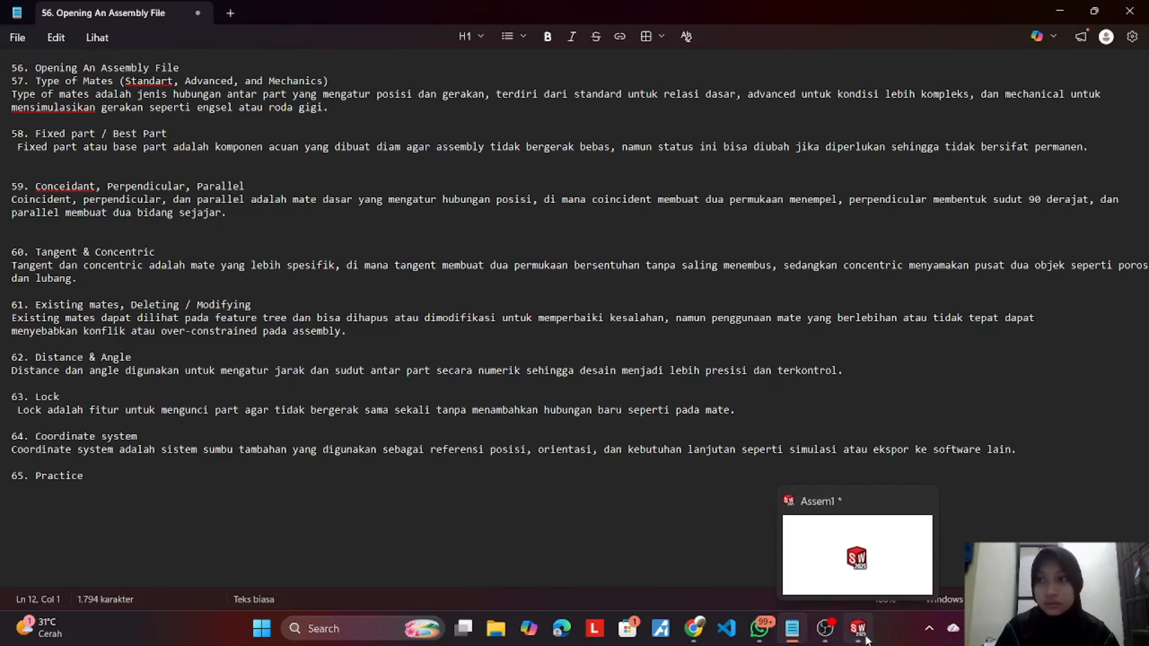
left_click(870, 639)
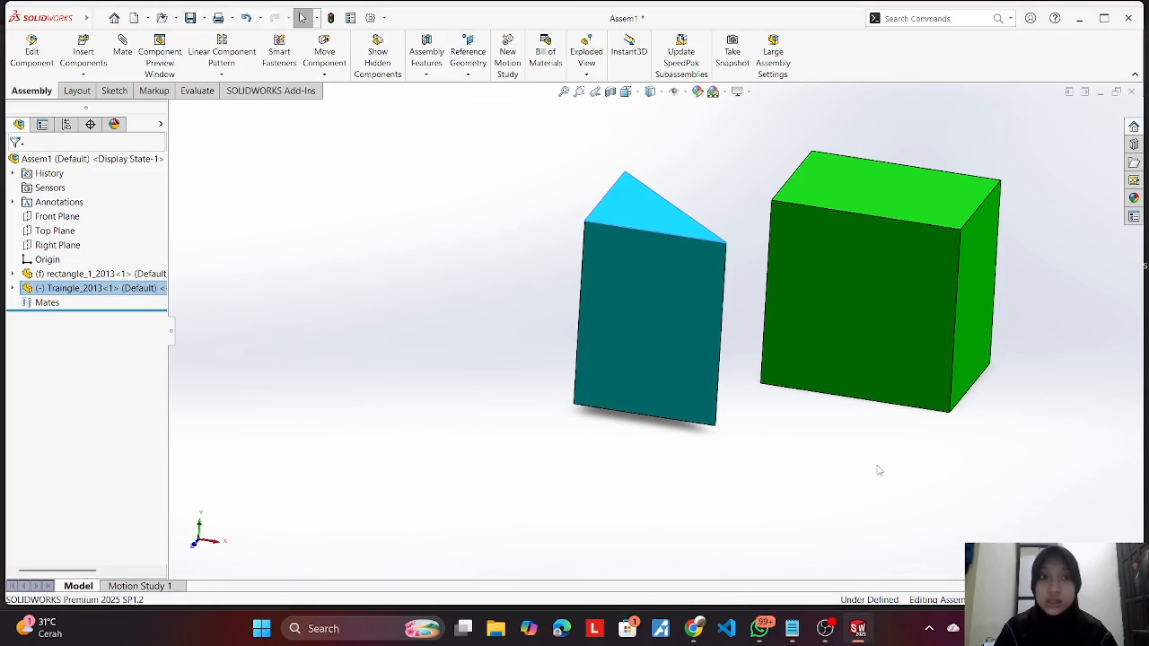
middle_click_drag(878, 444, 837, 471)
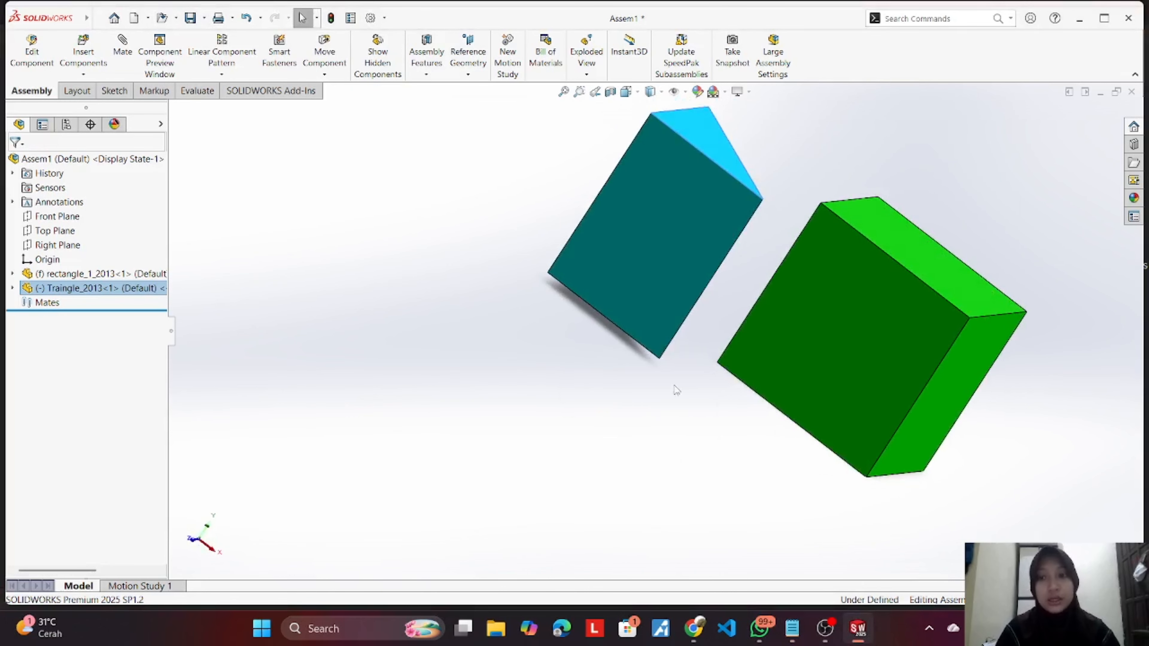
Step: Examine the standard mate types with the triangular prism's top face selected, check the lesson notes, and leave the Mate command without adding a mate
left_click(122, 45)
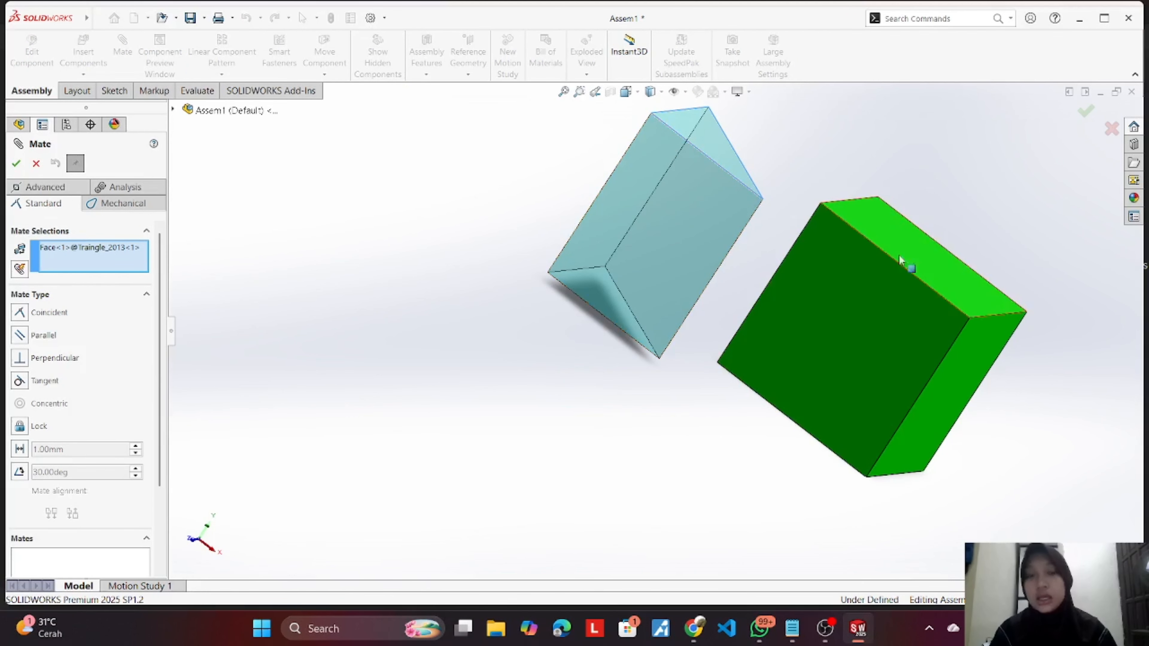
middle_click_drag(904, 225, 727, 235)
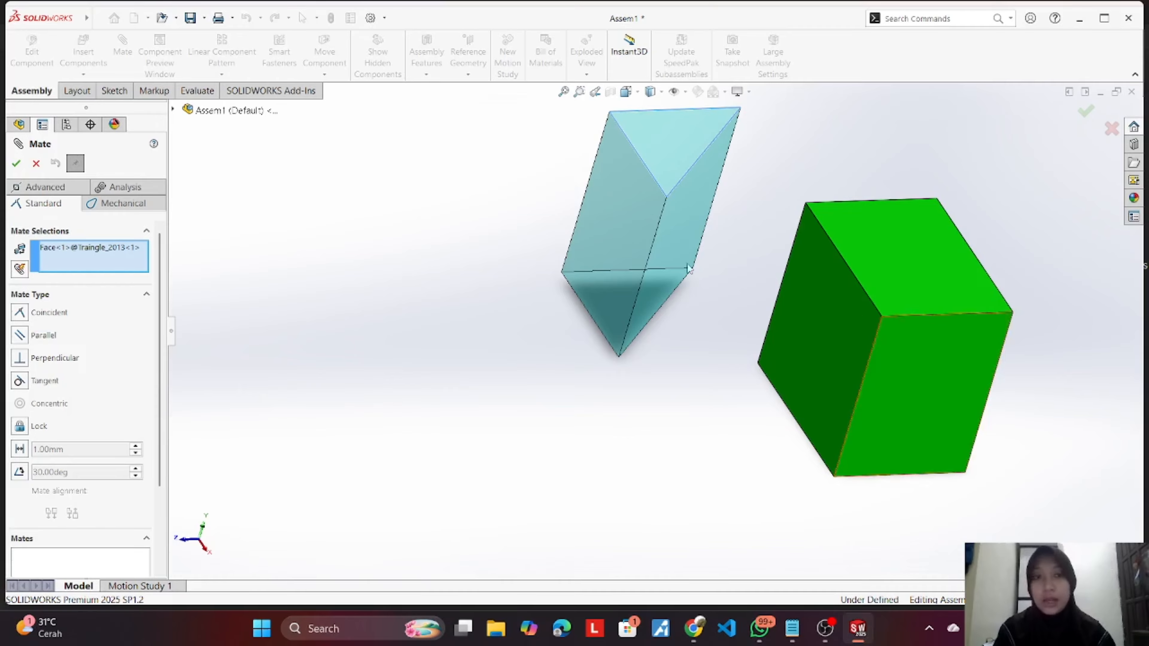
left_click_drag(588, 254, 566, 222)
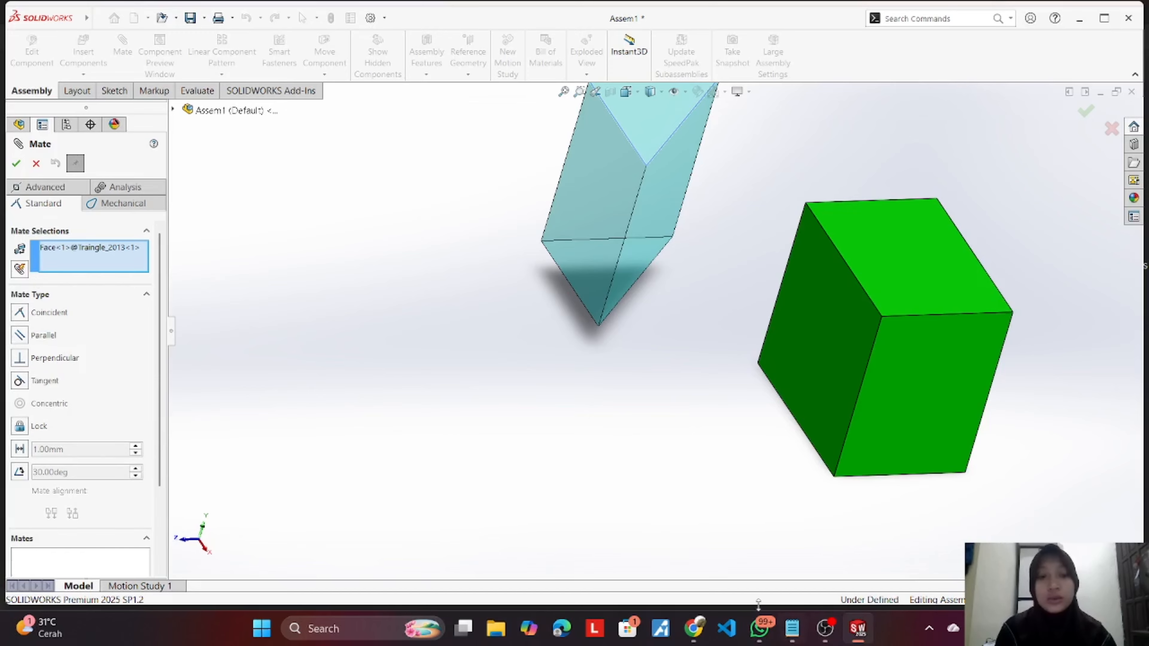
left_click(792, 629)
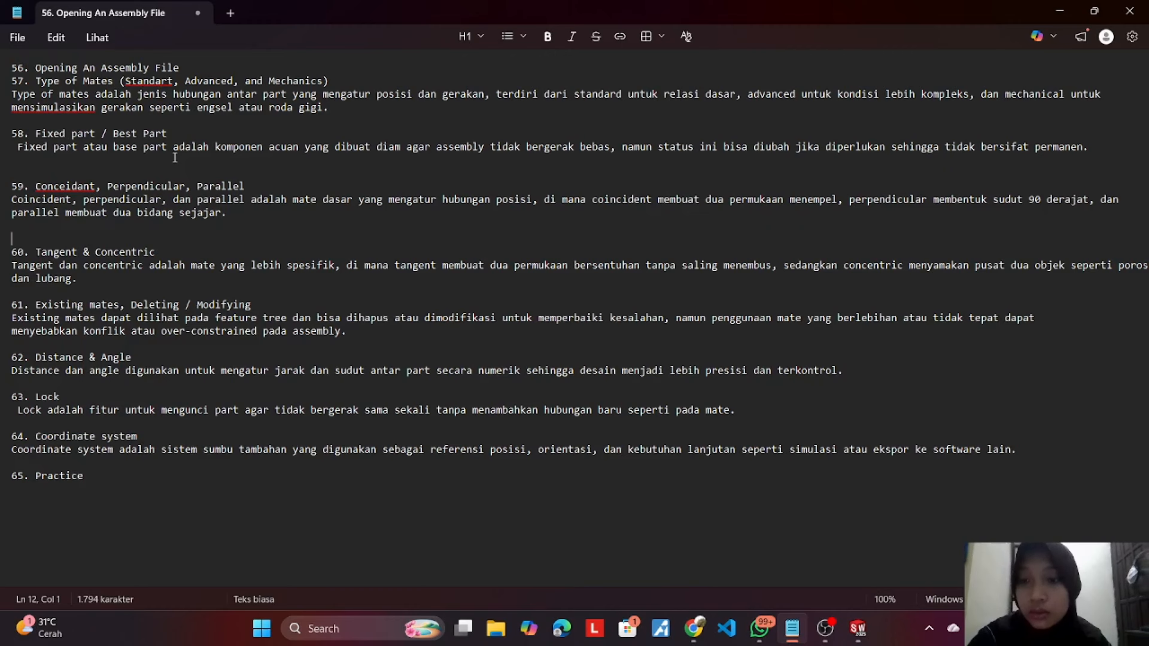
left_click(858, 628)
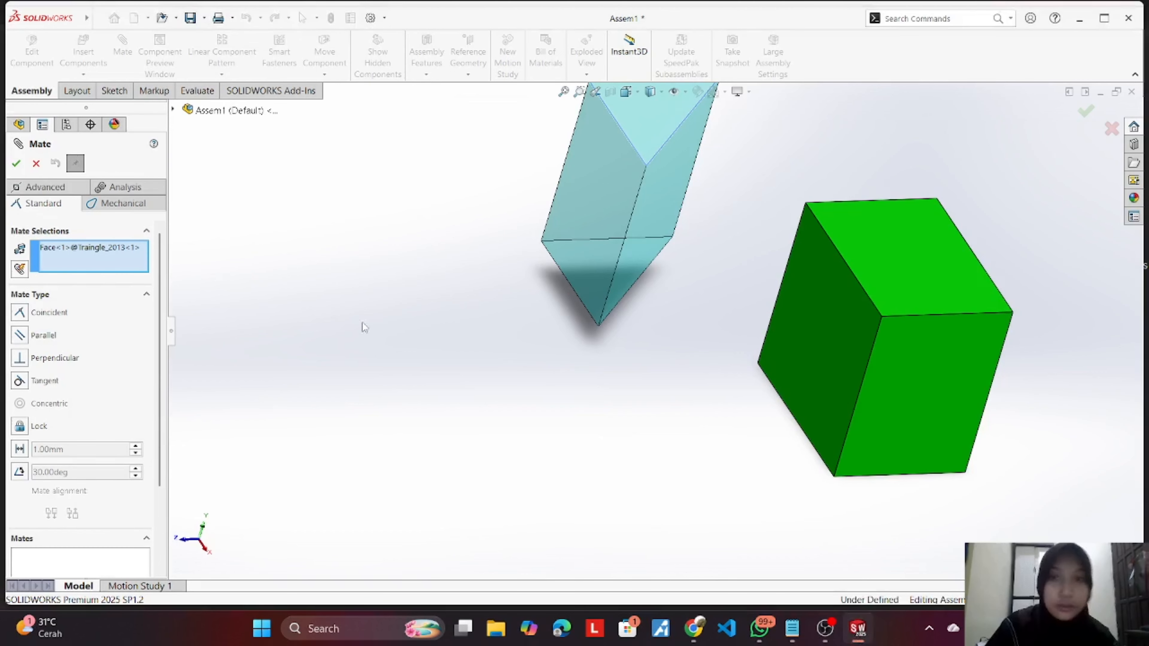
left_click(36, 164)
Step: Close SOLIDWORKS, discarding the changes to the assembly and its parts, and clear the notes window from the desktop
left_click(1129, 19)
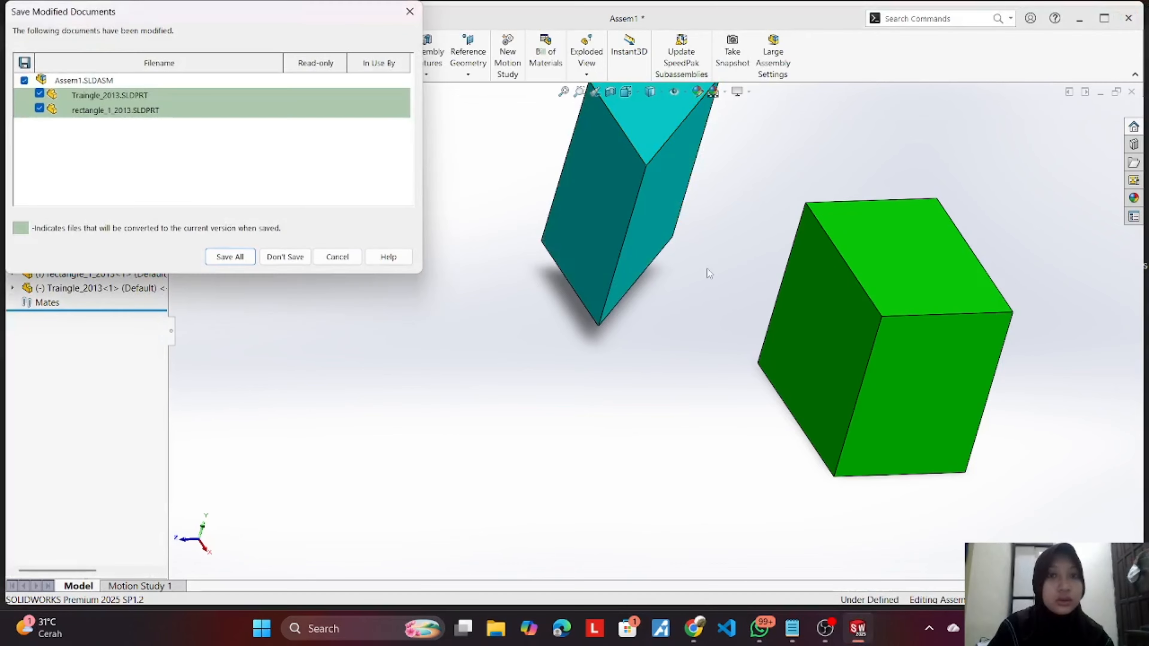
left_click(281, 261)
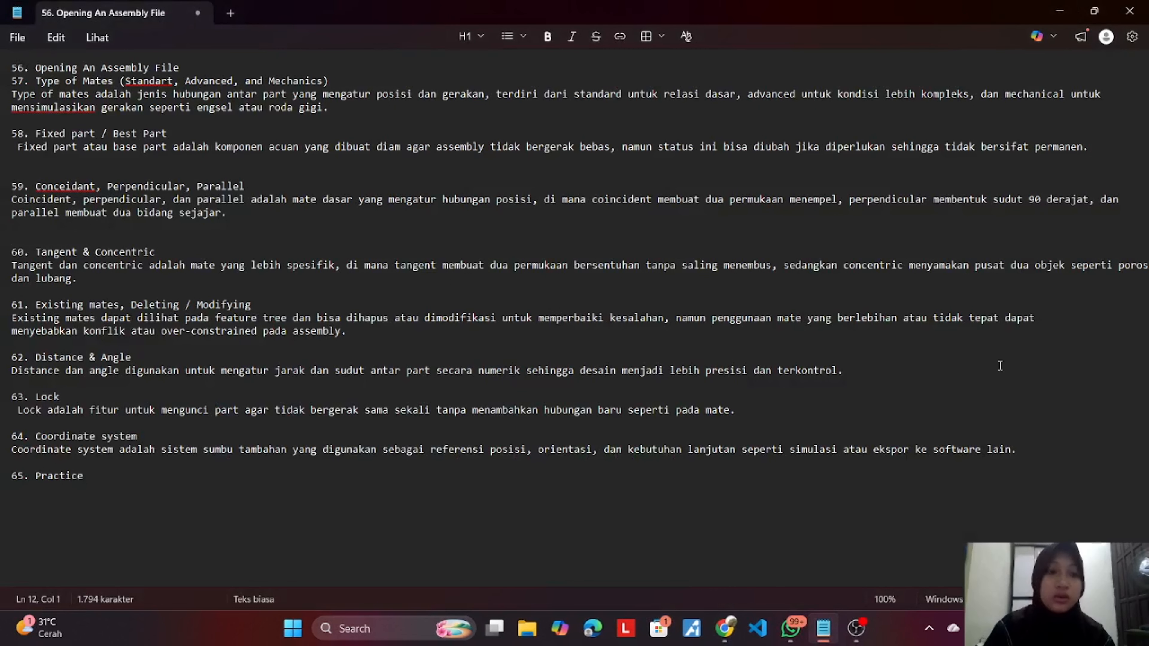
left_click(1060, 11)
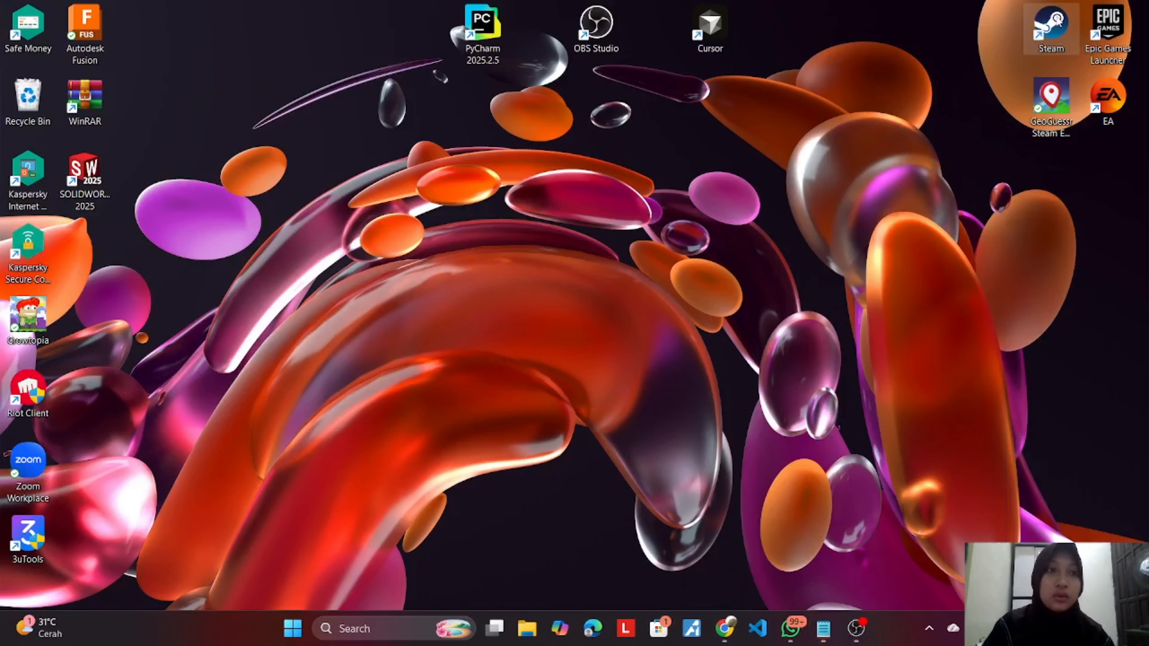
Step: Start SOLIDWORKS with a new assembly and browse lesson folders 59 and 58 for its first part
double_click(76, 199)
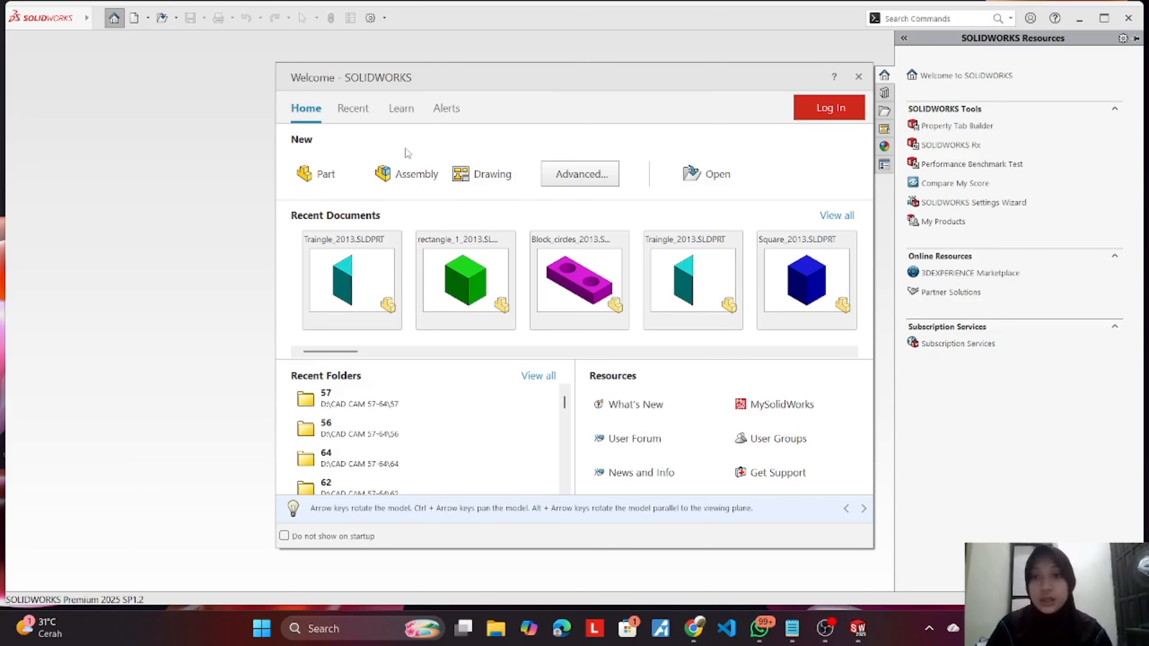
left_click(406, 164)
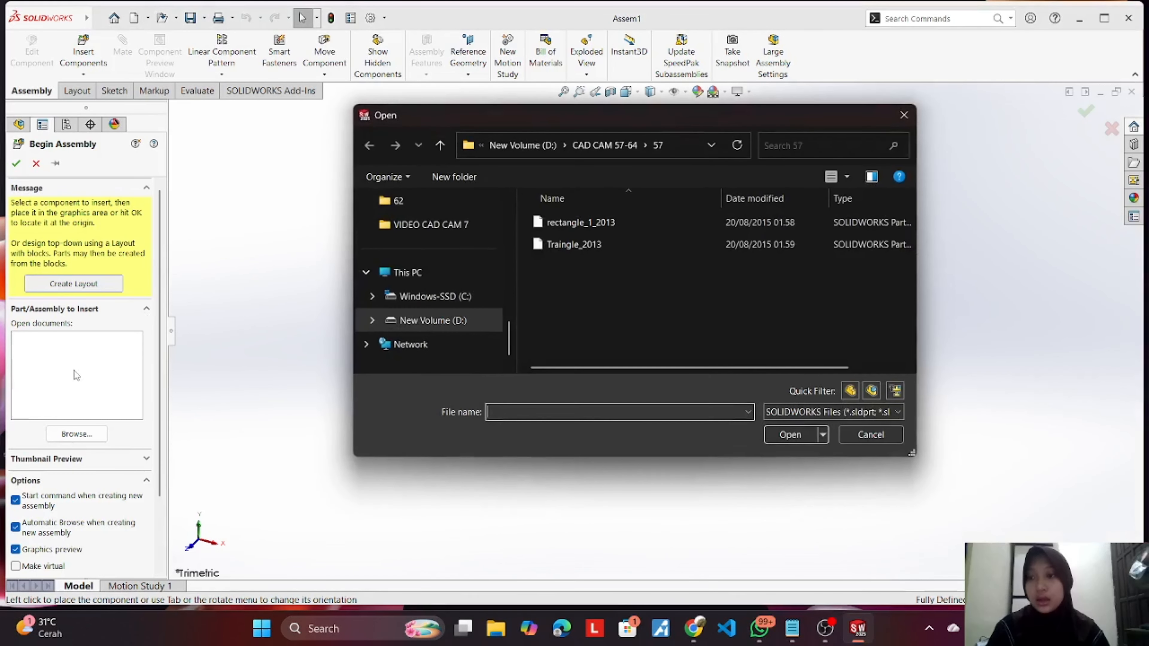
left_click(646, 144)
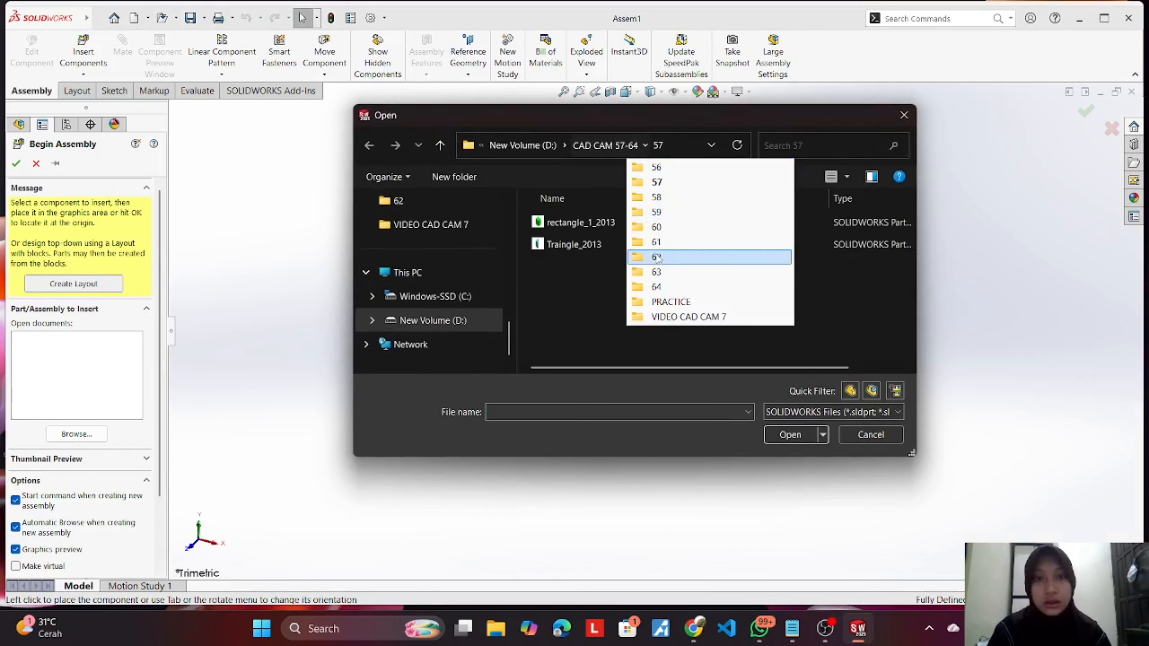
left_click(653, 213)
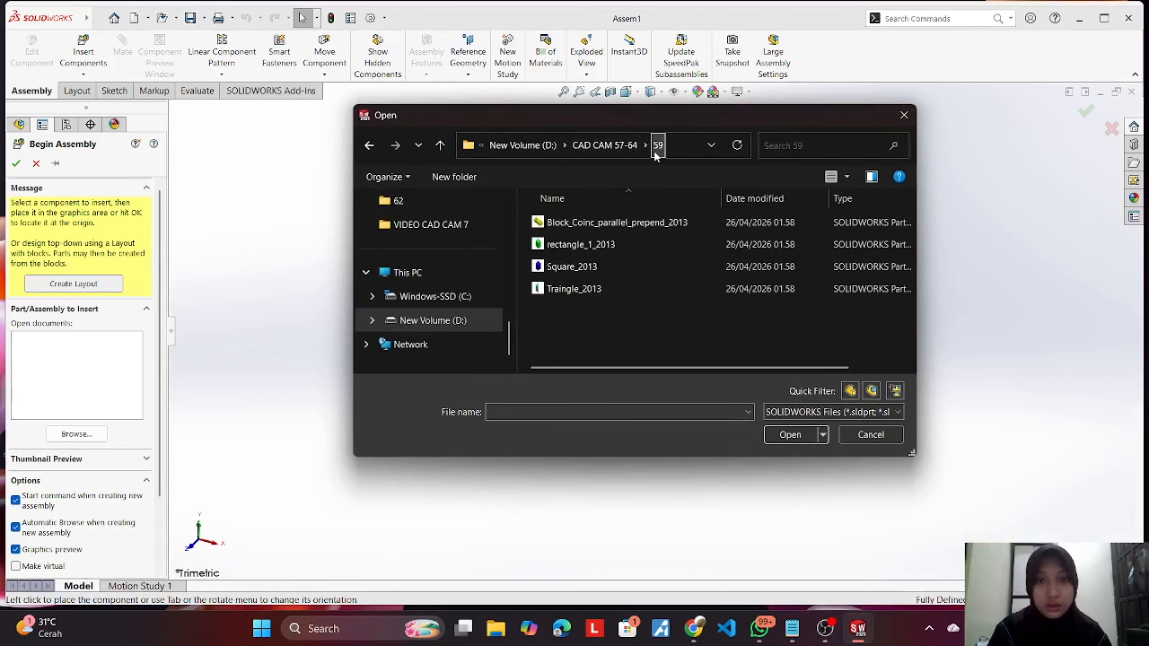
left_click(648, 143)
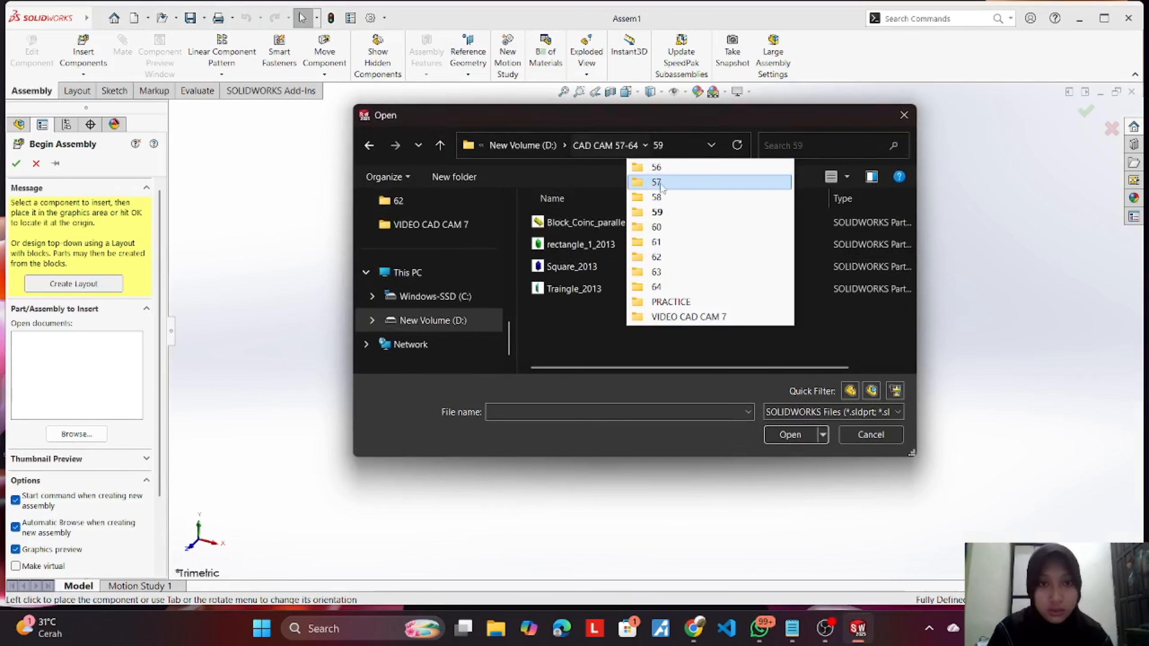
left_click(661, 192)
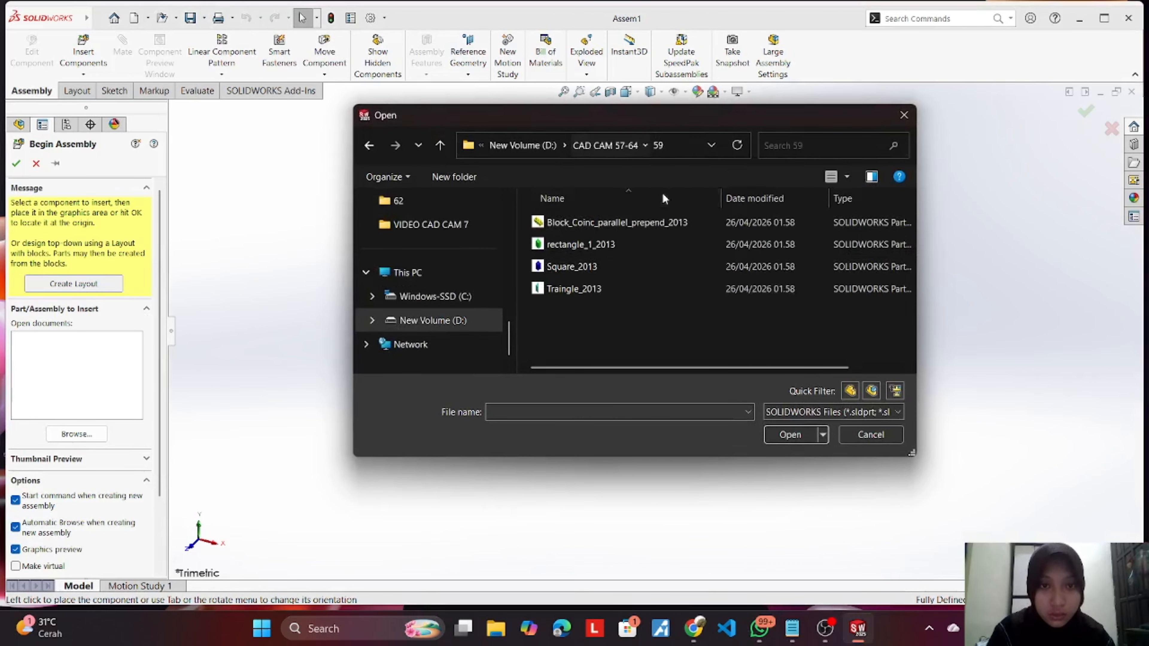
left_click(644, 146)
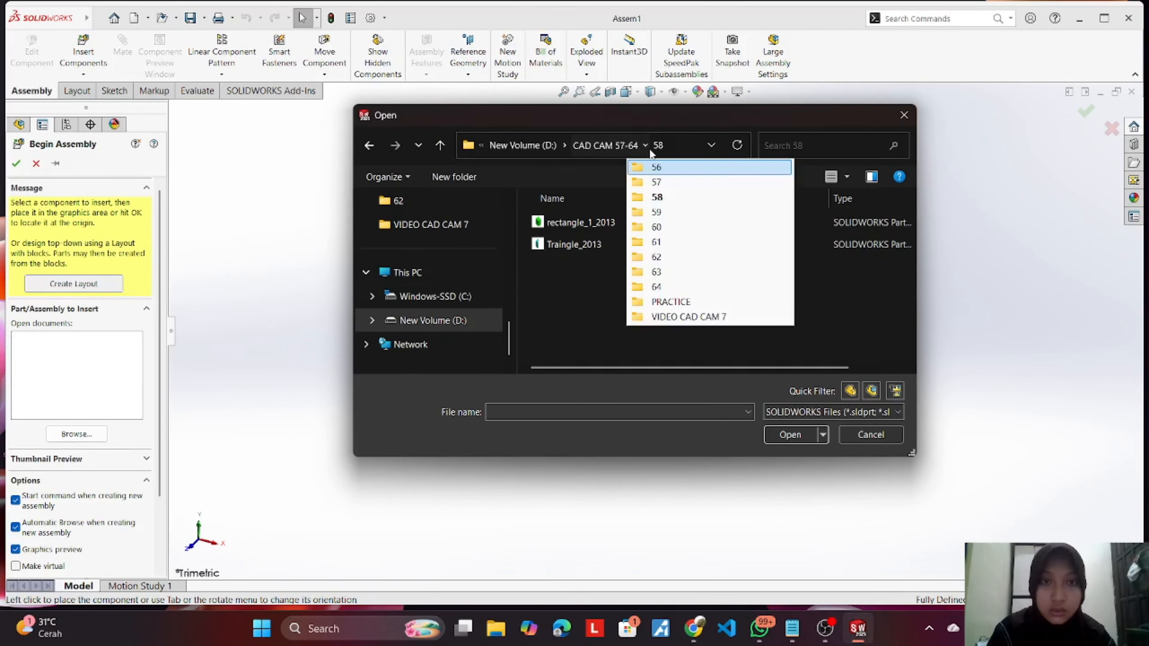
left_click(646, 145)
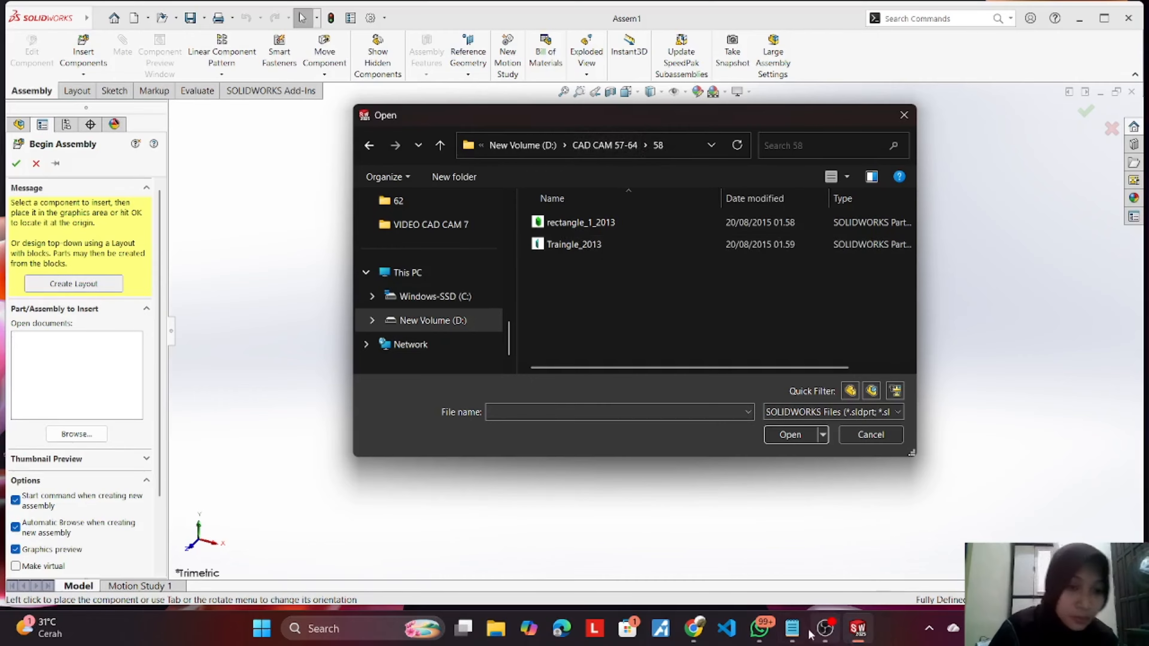
Step: Consult the lesson notes on fixed parts and basic mates, then return to the SOLIDWORKS assembly
left_click(792, 629)
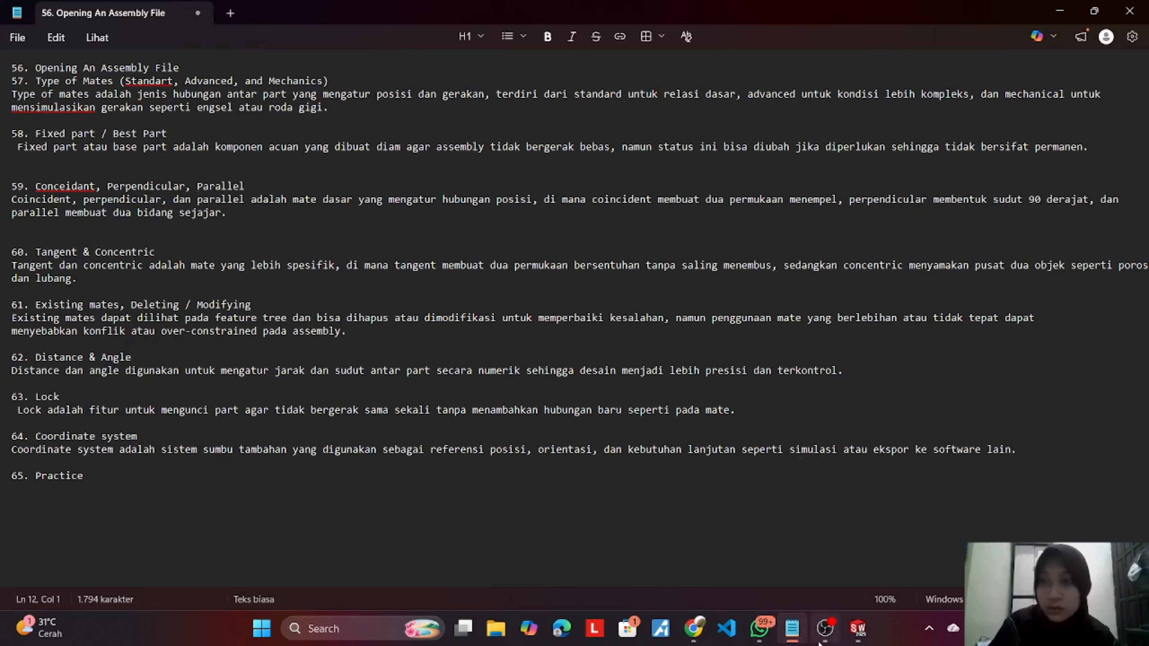
mouse_move(838, 642)
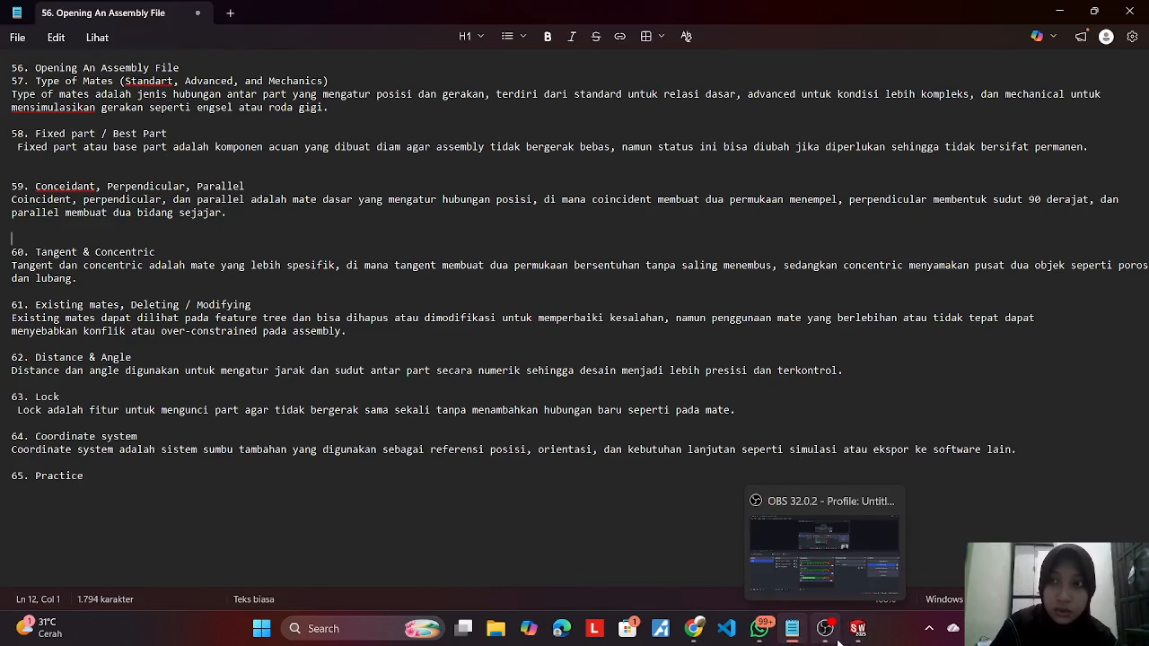
left_click(858, 629)
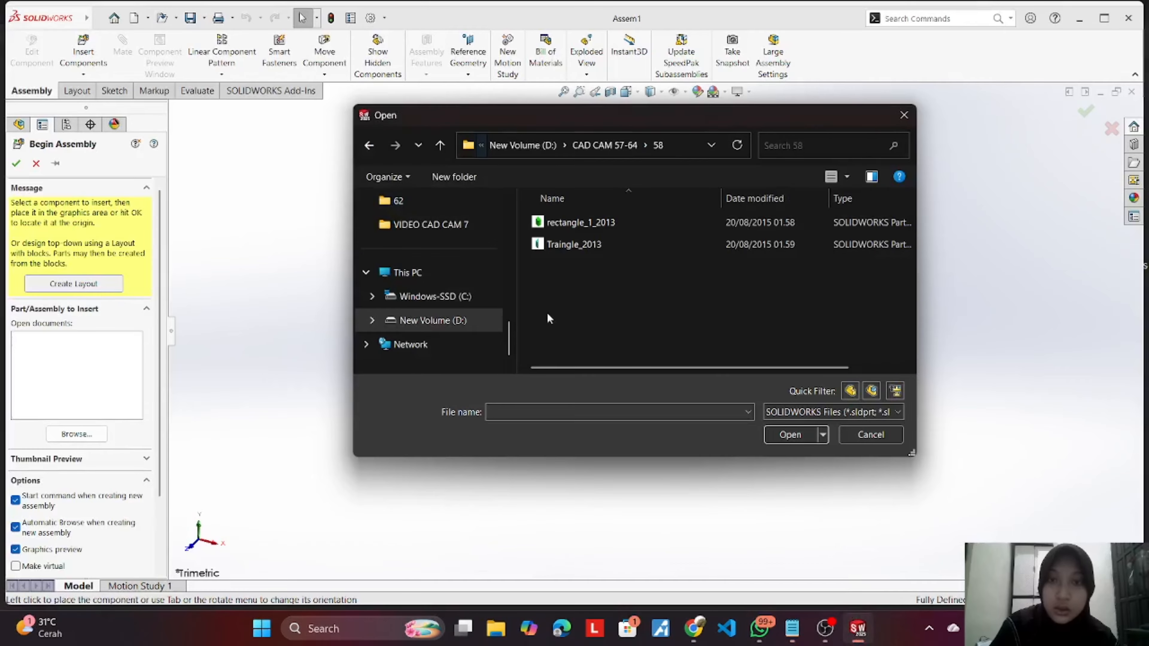
Step: Insert Block_Coinc_parallel_prepend_2013 from folder 59 as the assembly's first component
left_click(644, 146)
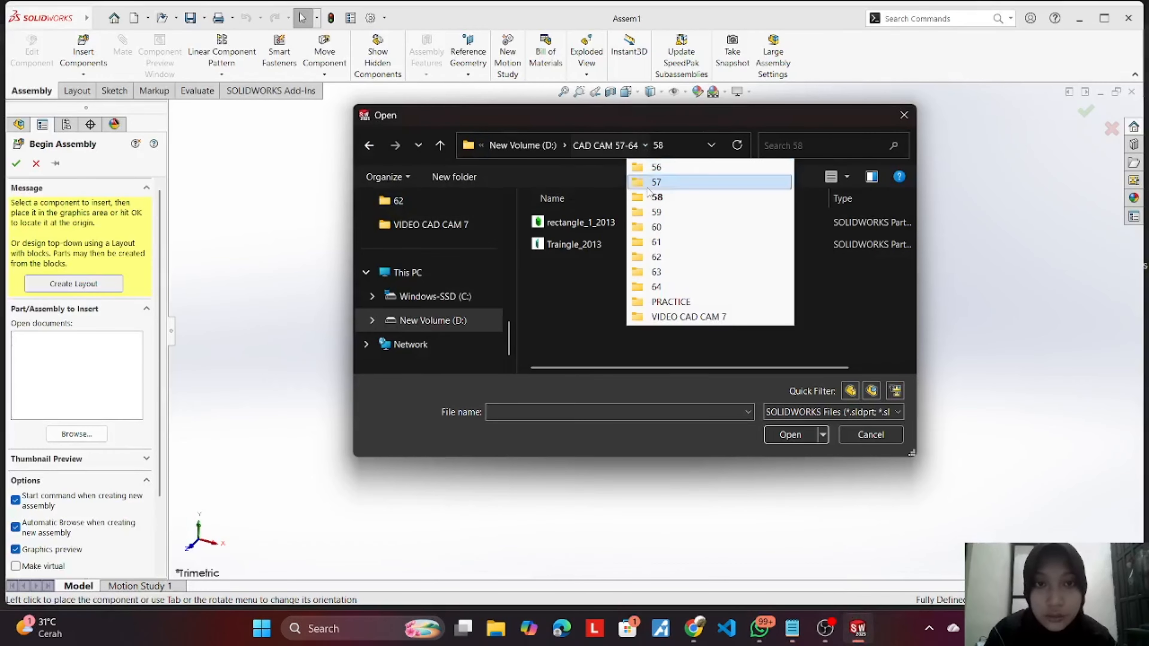
left_click(654, 212)
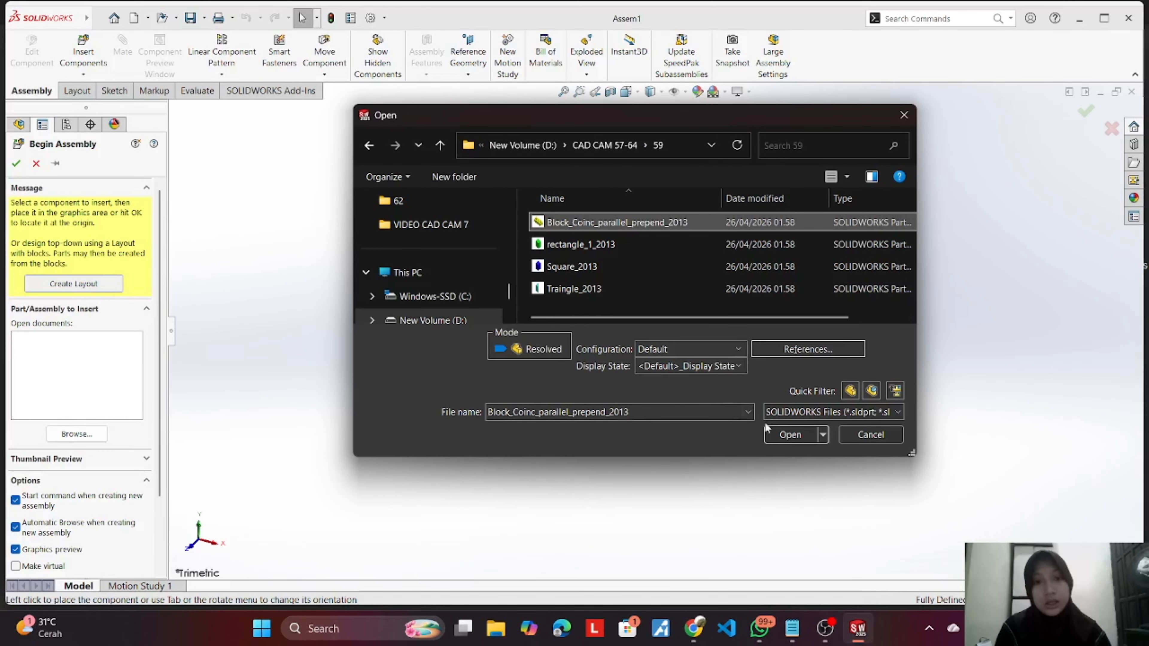
left_click(788, 434)
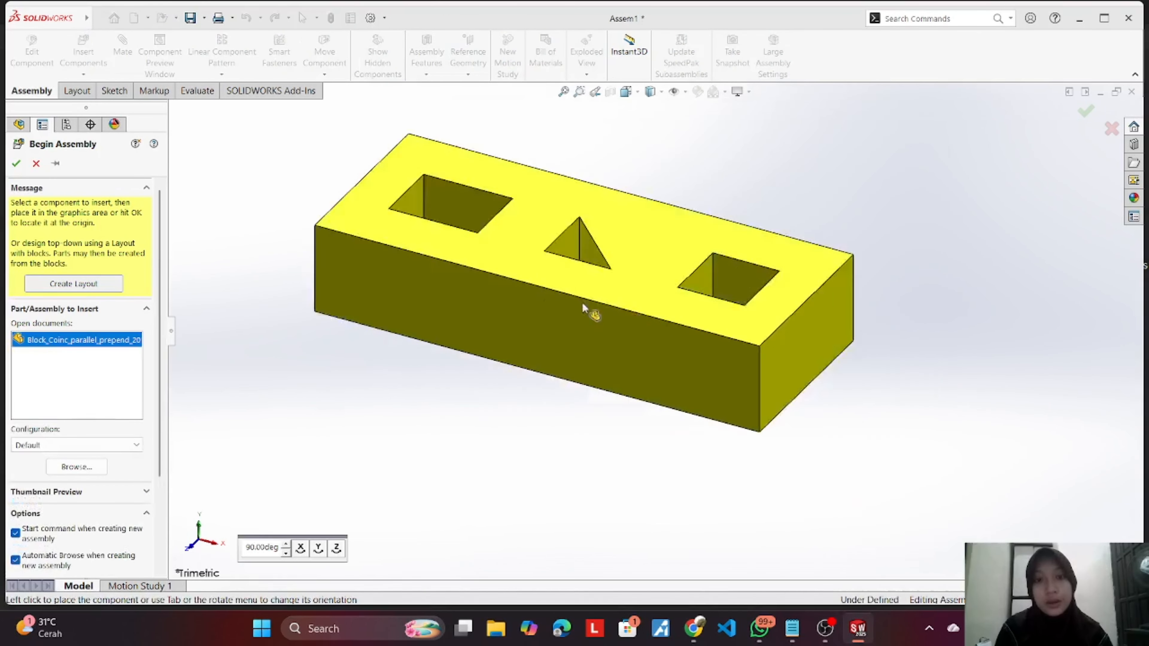
left_click(880, 513)
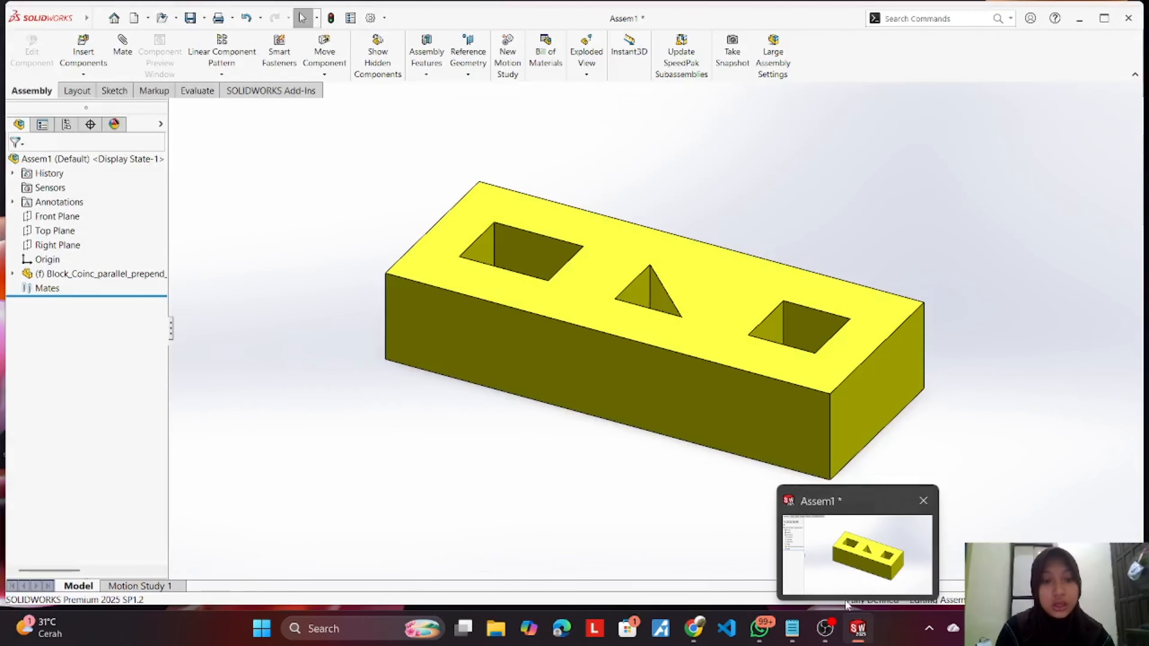
mouse_move(797, 636)
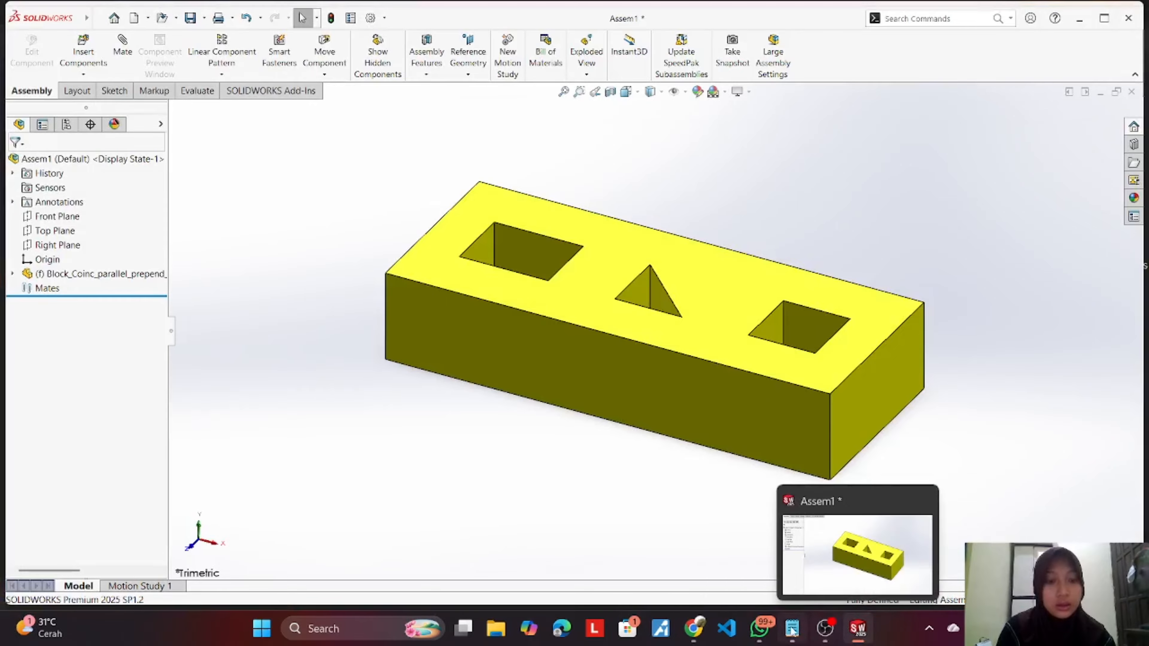
Step: Insert rectangle_1_2013, Square_2013 and Traingle_2013 from folder 59 and place them around the left end of the yellow block
left_click(83, 52)
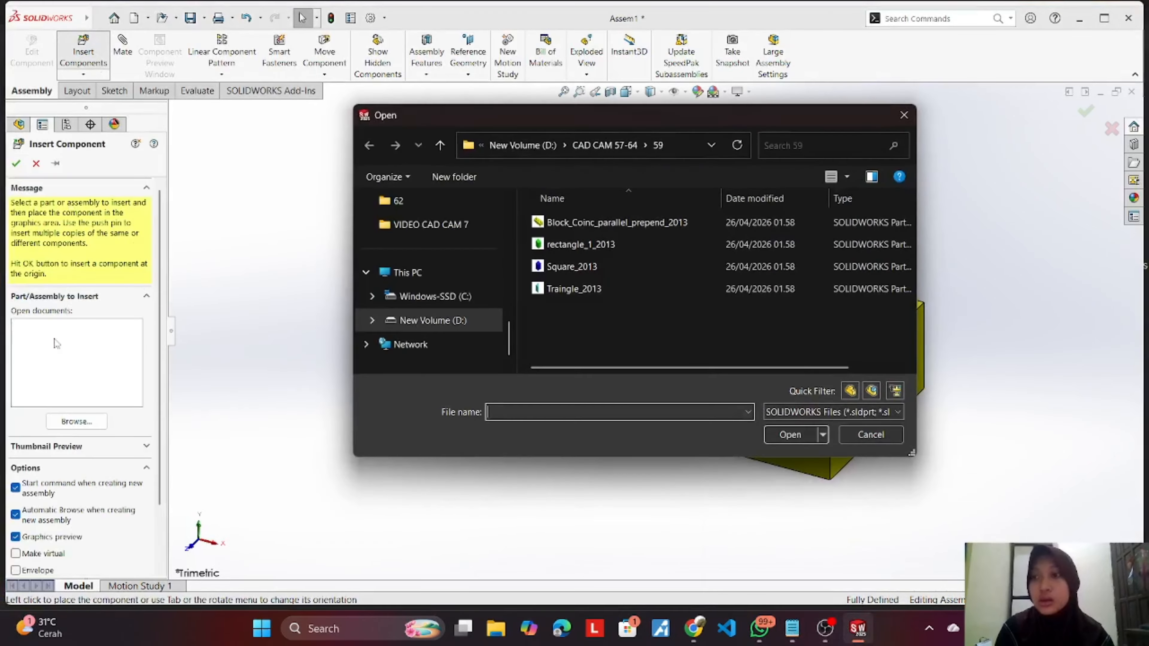
left_click(640, 249)
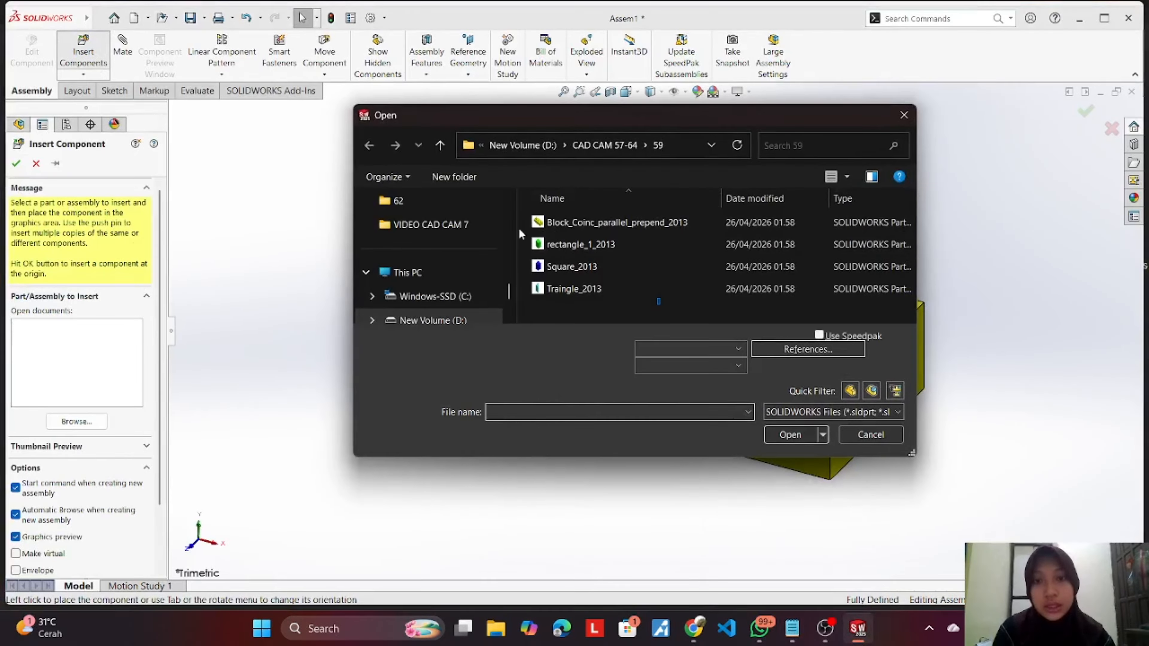
left_click(575, 289, "shift")
left_click(788, 433)
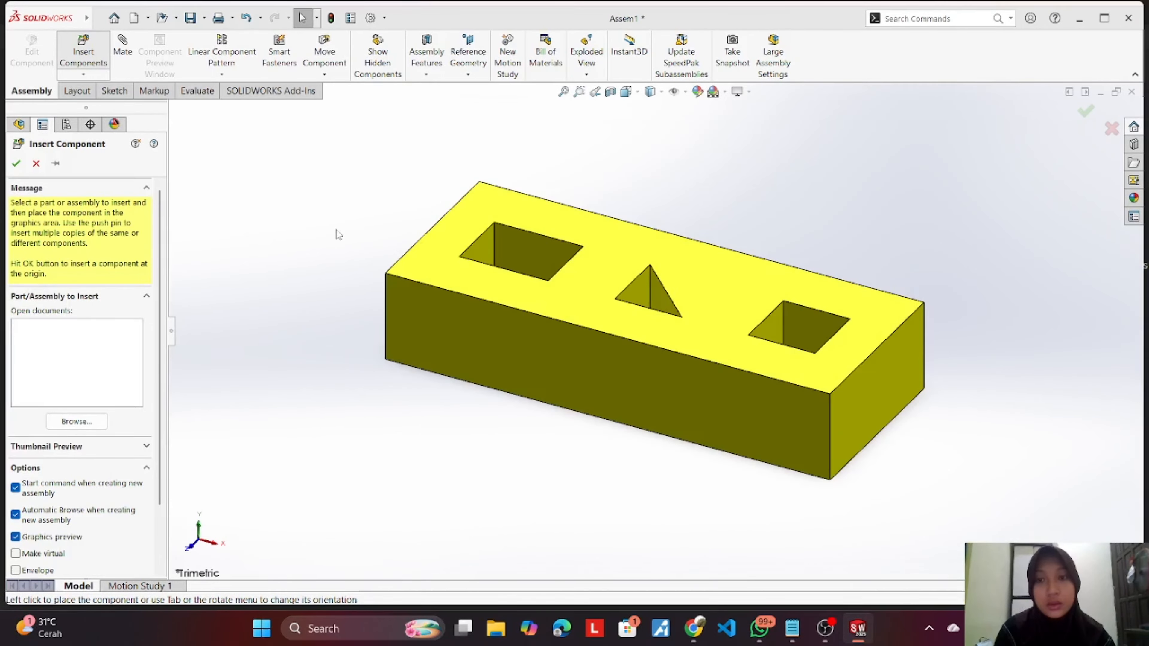
left_click(309, 183)
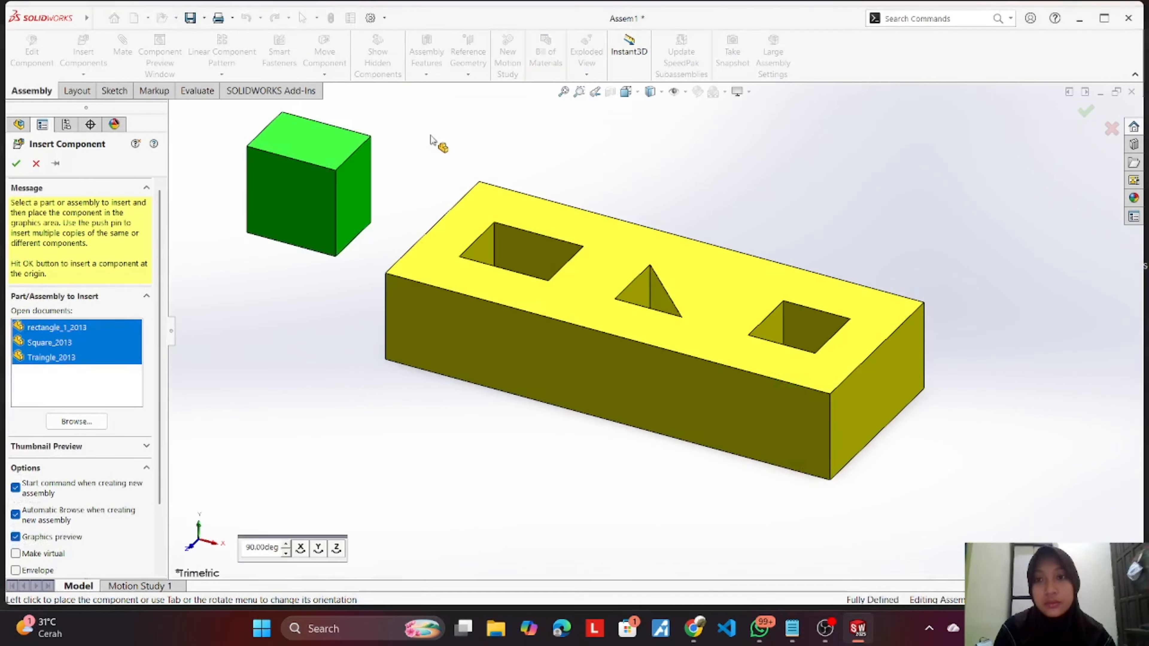
left_click(421, 129)
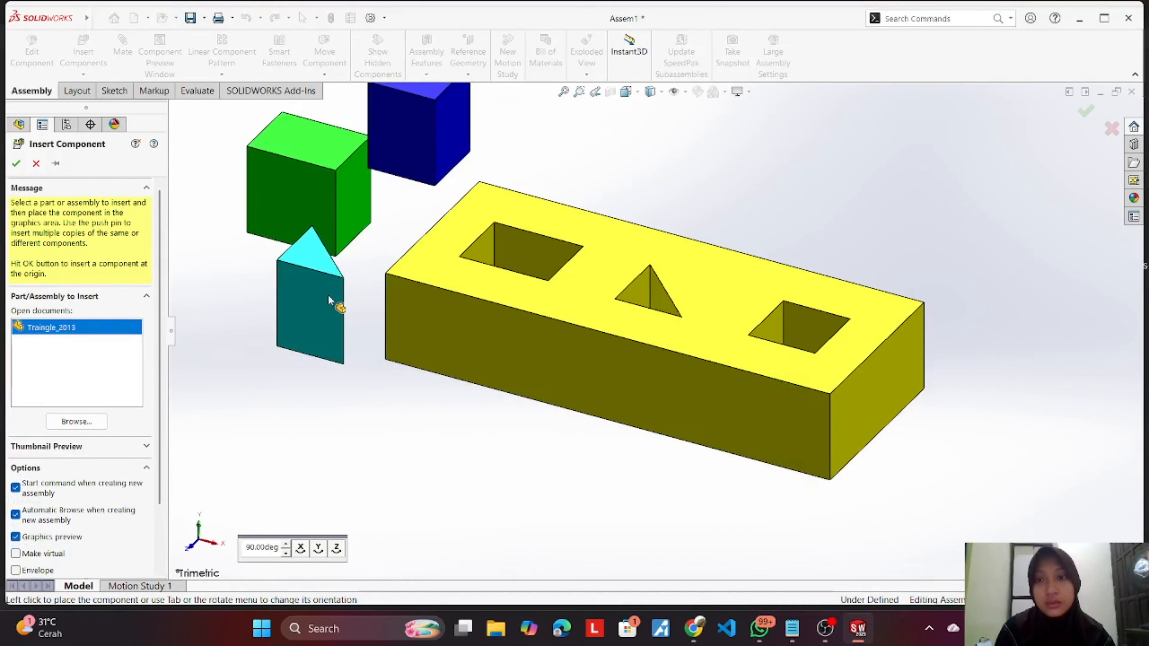
left_click(328, 297)
Step: Open the fixed yellow block from the assembly in its own part window
middle_click_drag(777, 126, 680, 243)
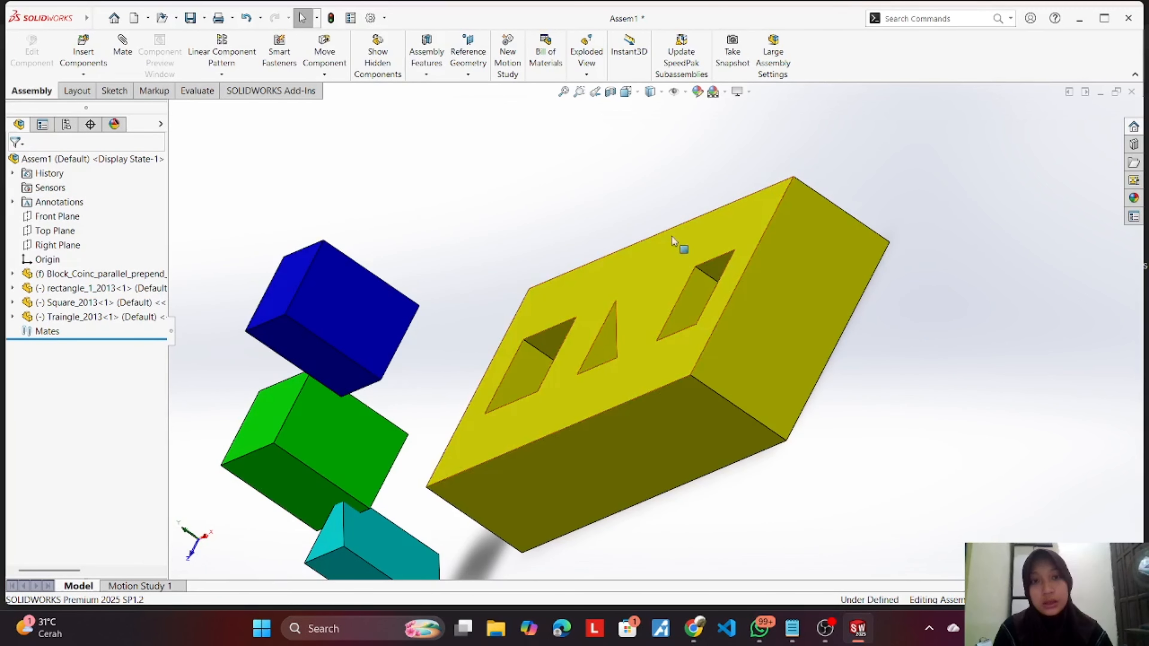
left_click(713, 226)
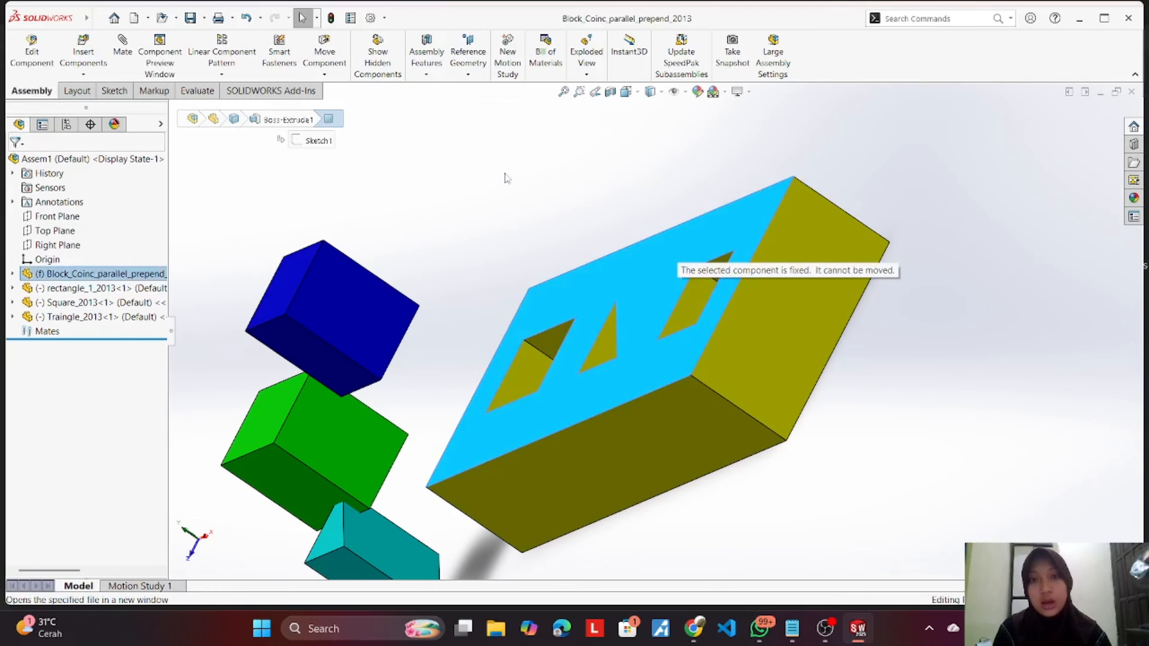
scroll(568, 196, "down", 3)
scroll(589, 230, "up", 3)
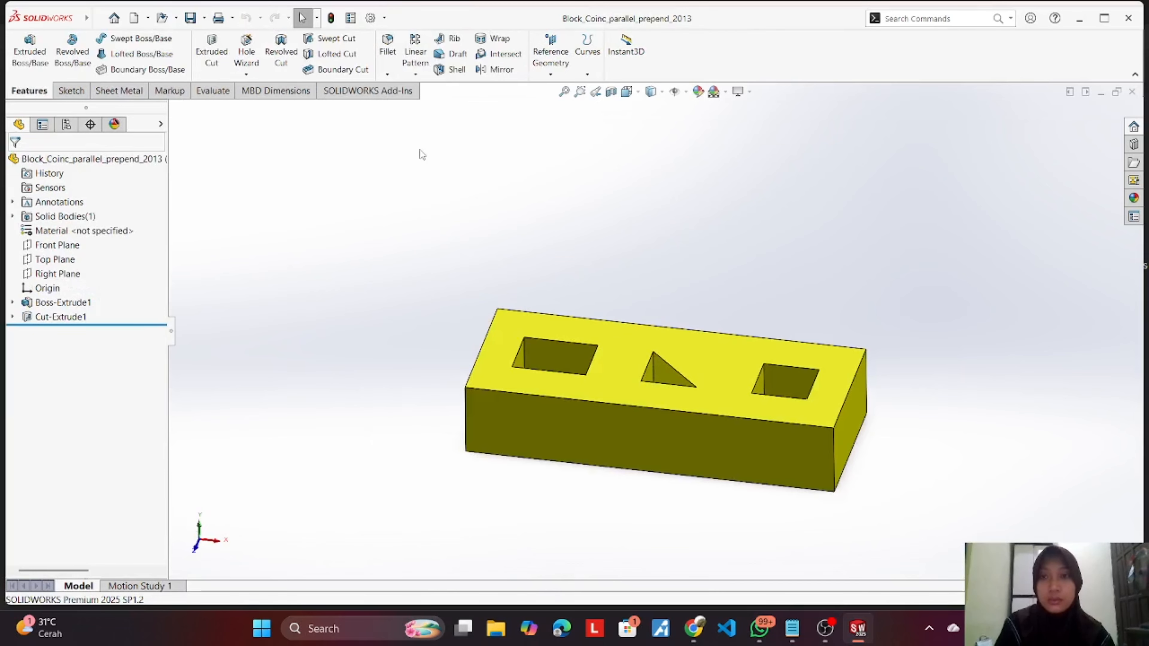
middle_click_drag(625, 293, 630, 382, "ctrl")
Step: Delete the block's Boss-Extrude1 together with its dependent features, and delete the remaining Sketch1
right_click(633, 383)
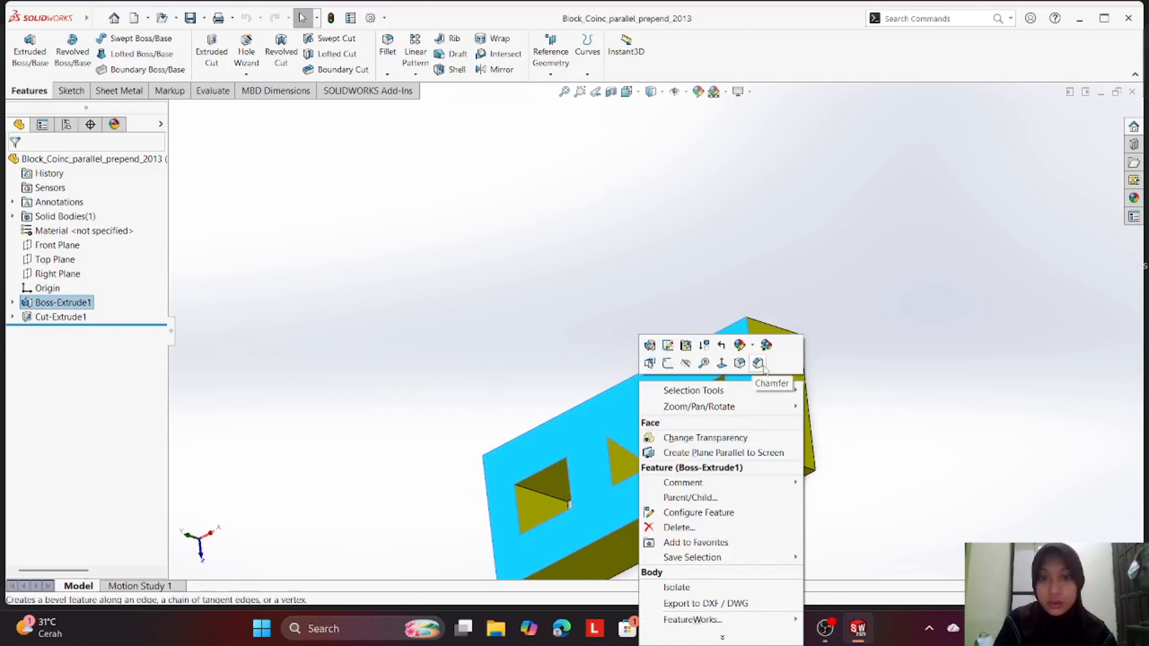
scroll(386, 253, "down", 1)
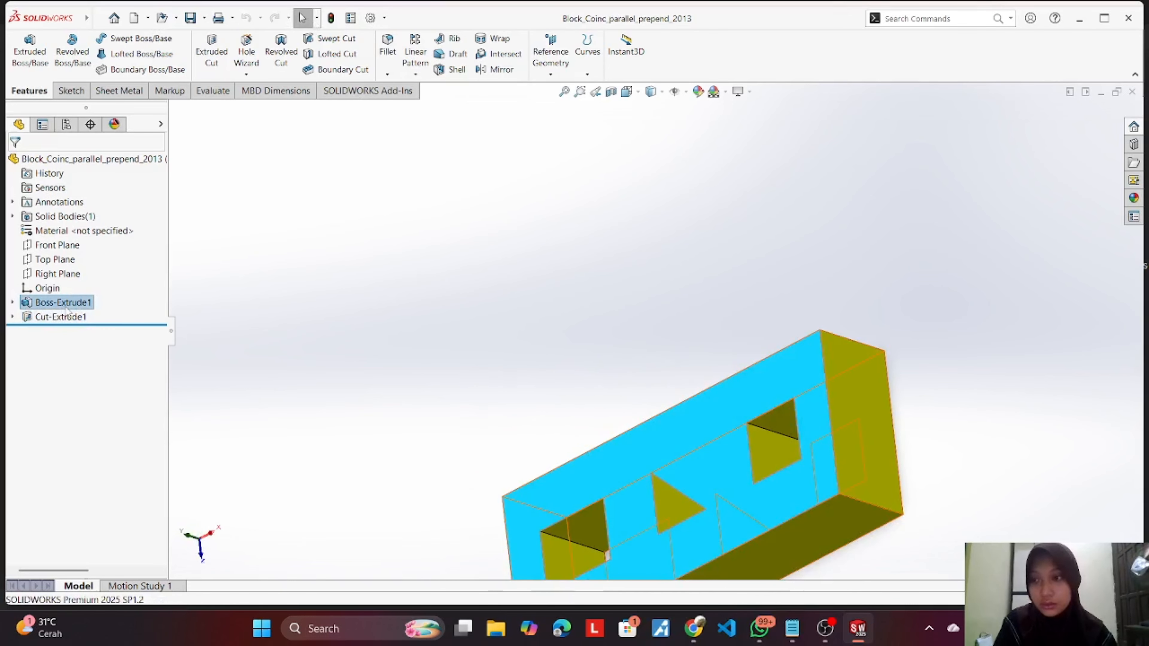
right_click(67, 310)
left_click(159, 376)
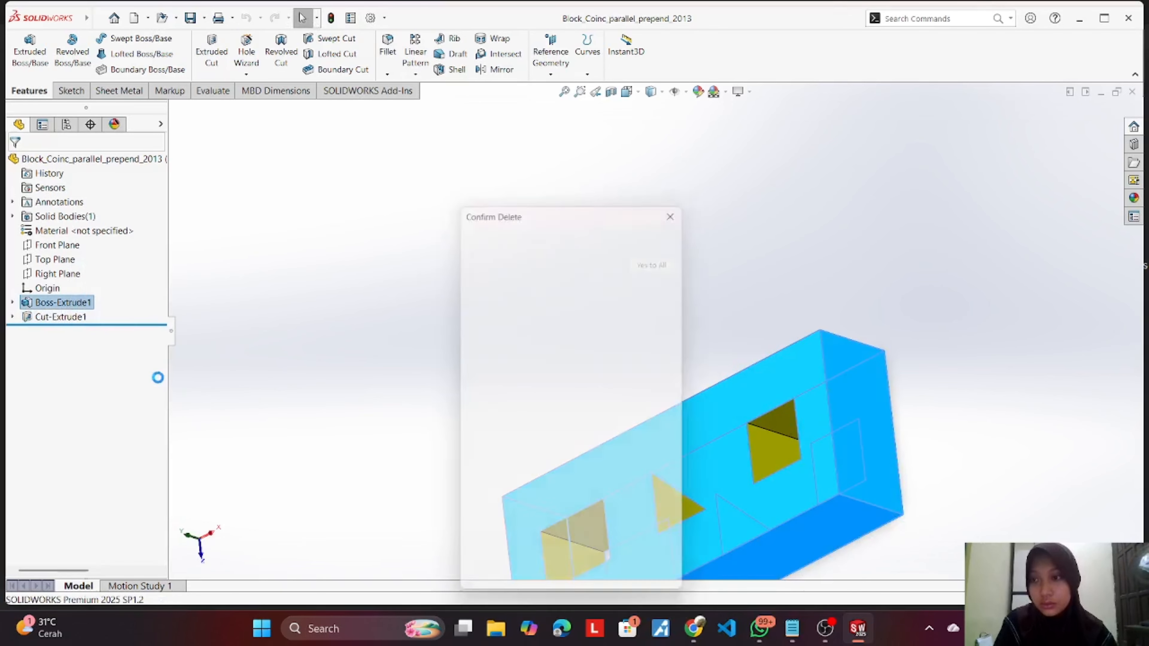
left_click(644, 232)
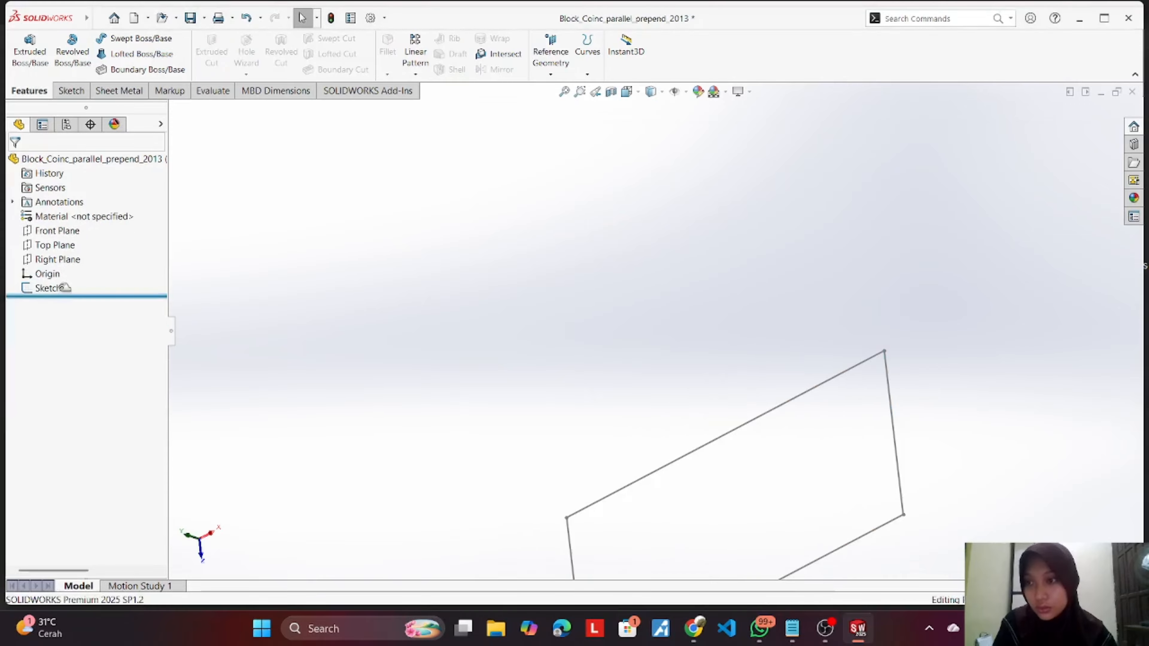
left_click(60, 292)
right_click(60, 292)
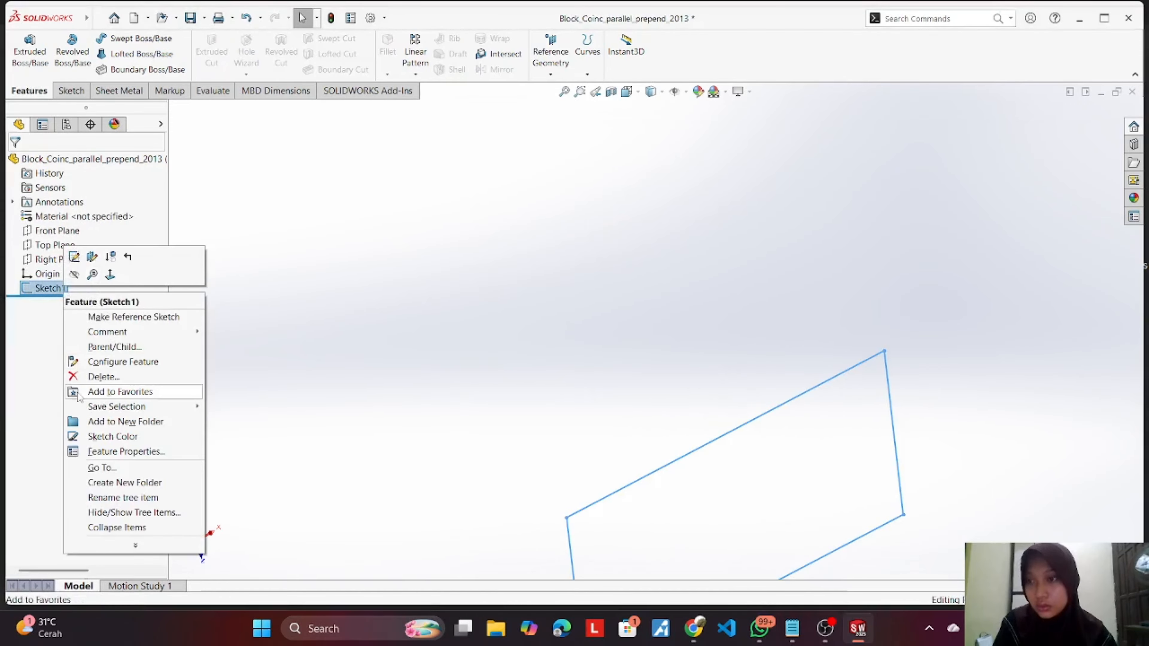
left_click(80, 381)
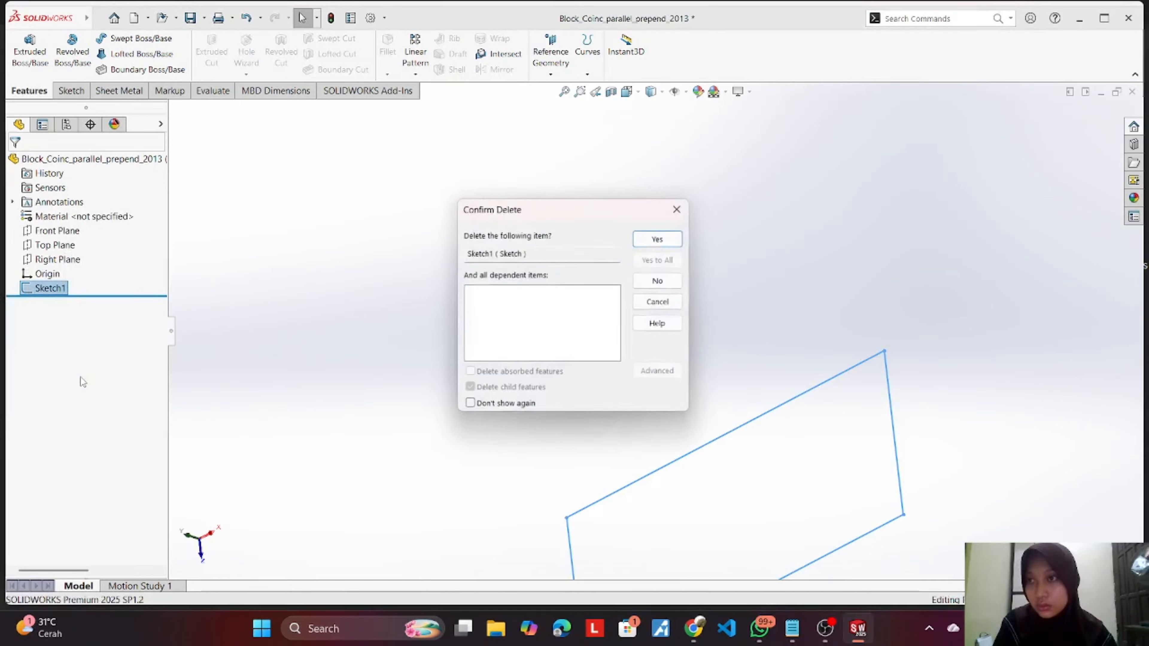
left_click(654, 238)
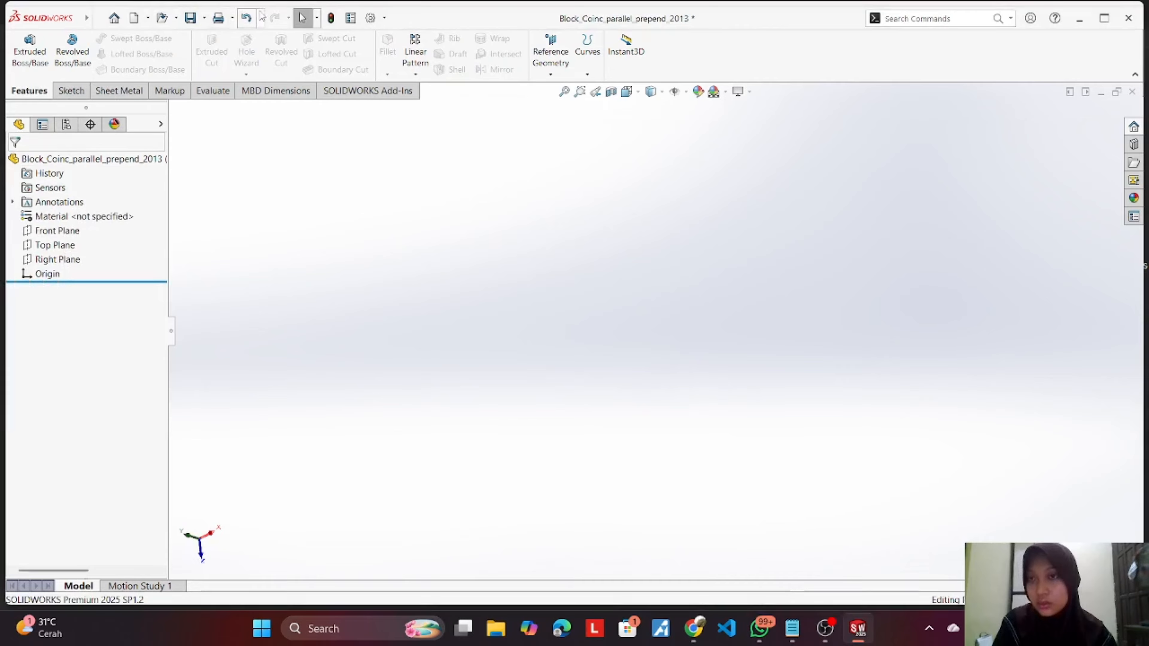
Step: Close SOLIDWORKS without saving the modified assembly and block part, and minimize the notes window
left_click(1128, 18)
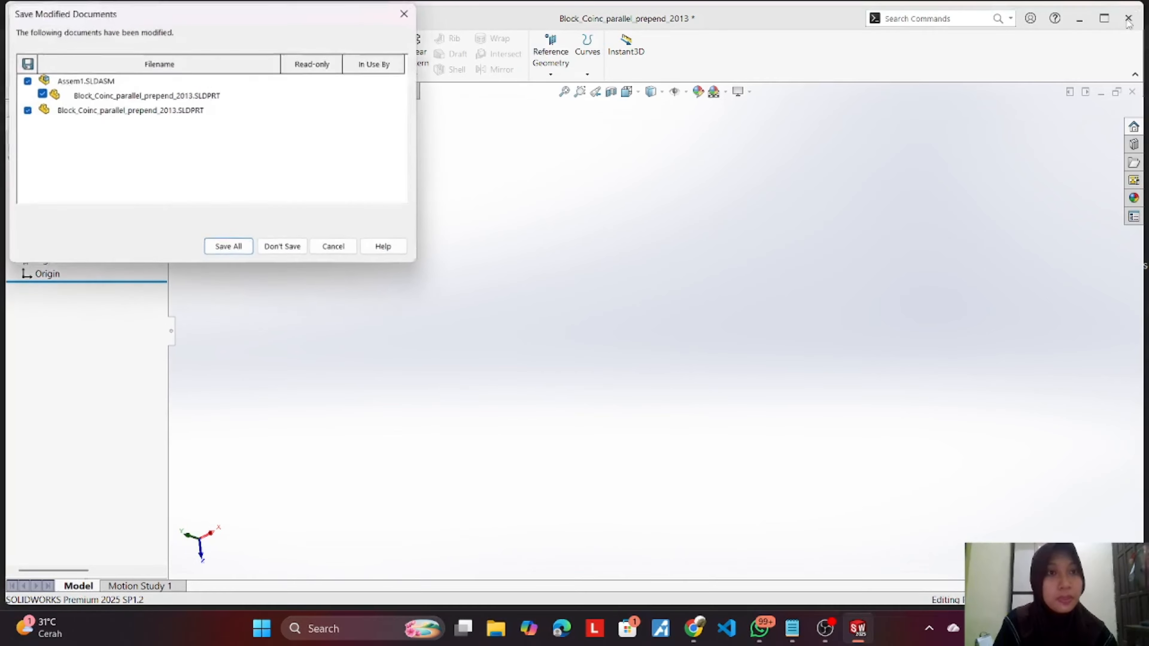
left_click(285, 250)
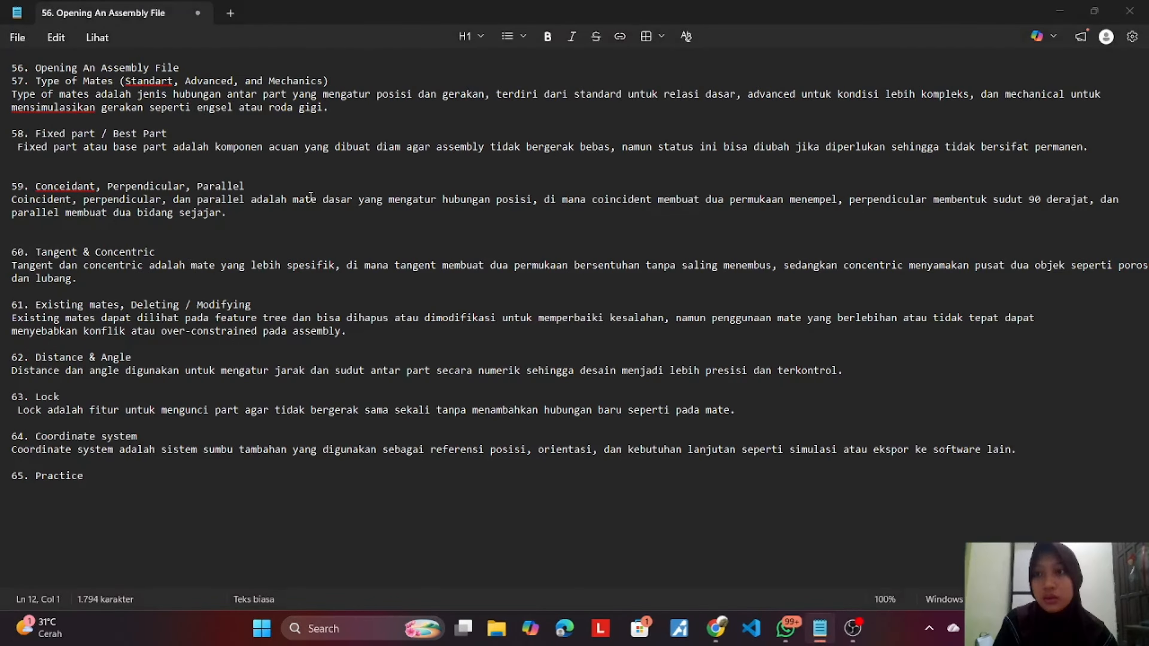
left_click(1059, 19)
Step: Launch SOLIDWORKS, create a new assembly, and insert Block_Coinc_parallel_prepend_2013 from folder 59 as its first component
double_click(85, 174)
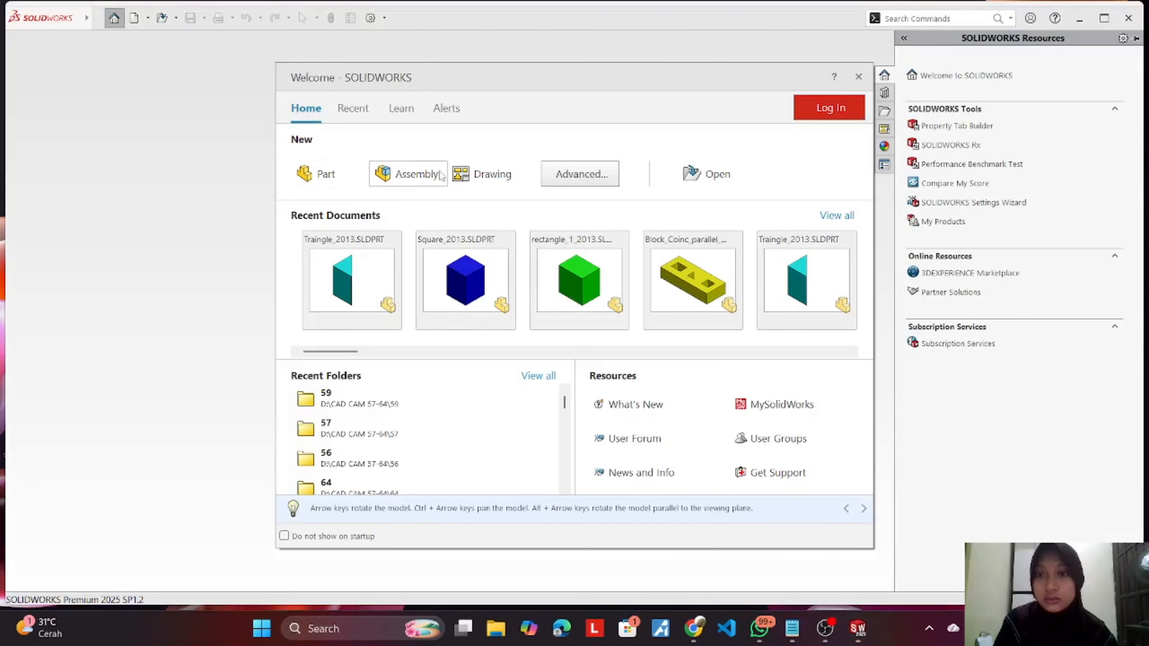
left_click(441, 176)
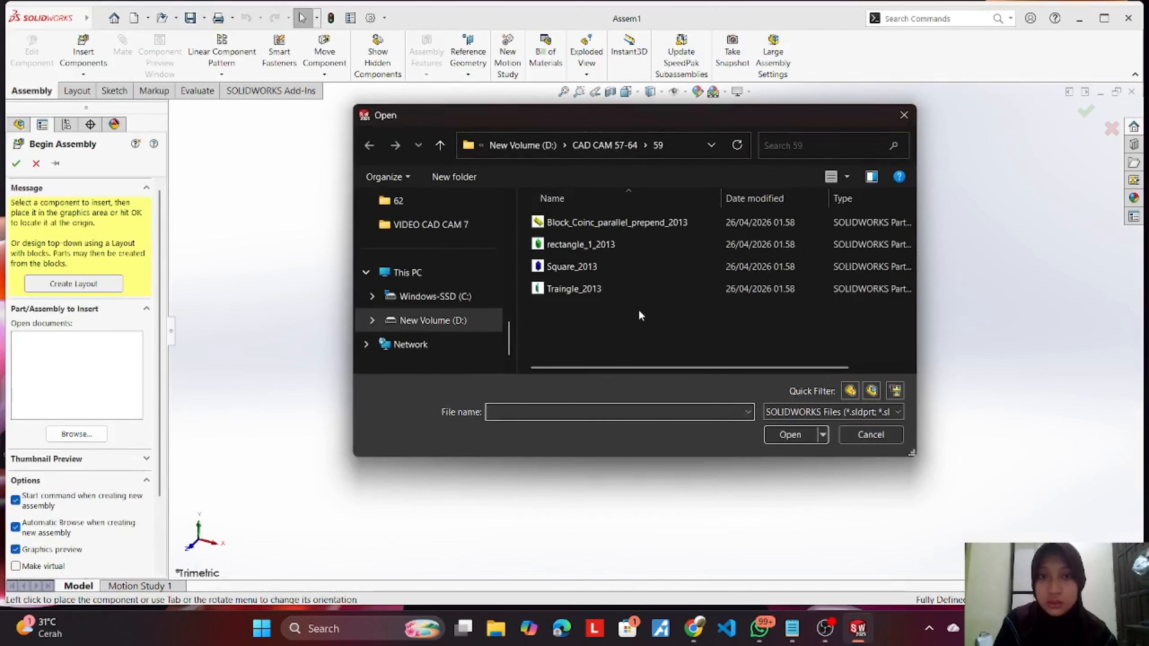
left_click(656, 222)
left_click(791, 432)
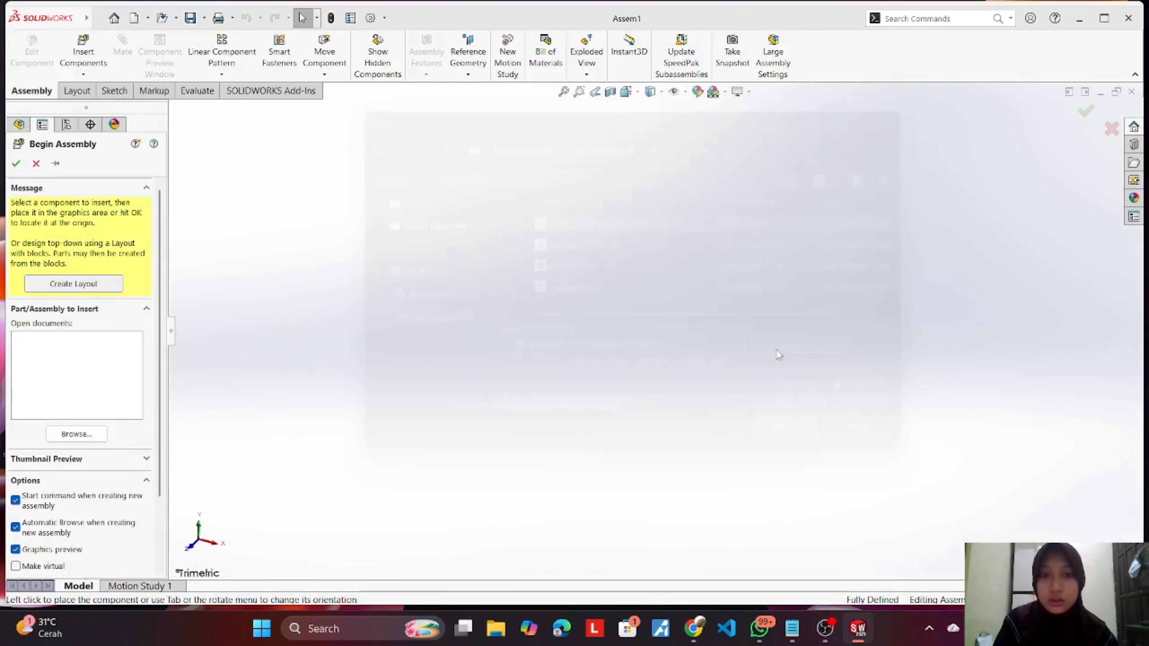
left_click(745, 287)
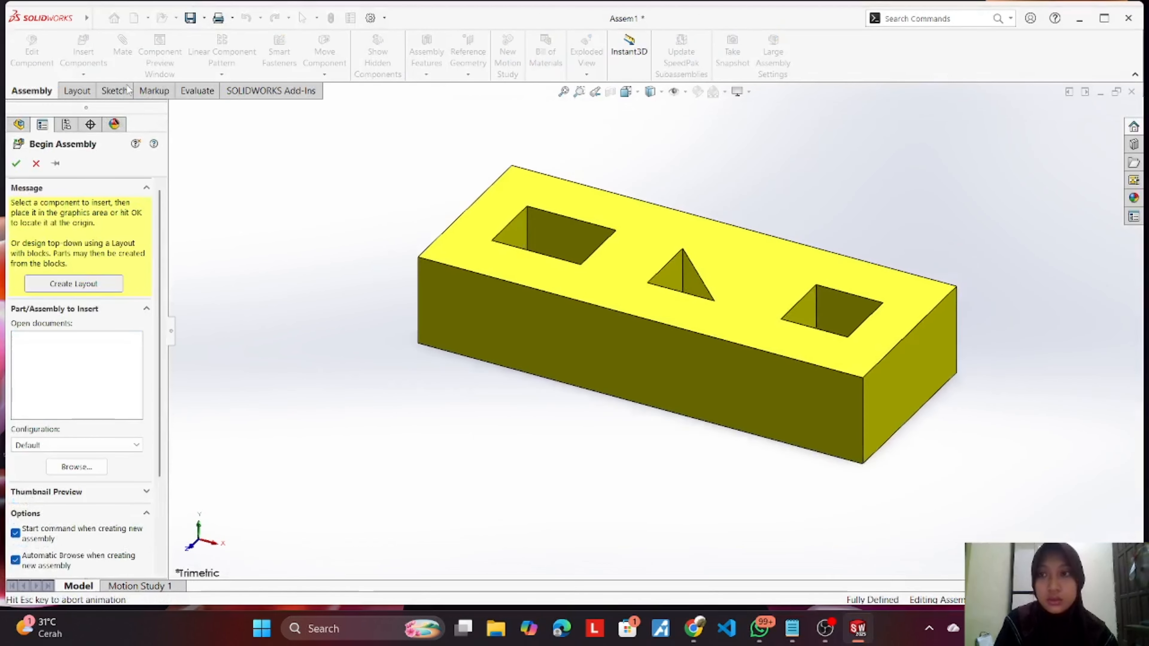
Step: Insert rectangle_1_2013, Square_2013 and Traingle_2013 and place them side by side behind the yellow block
left_click(84, 52)
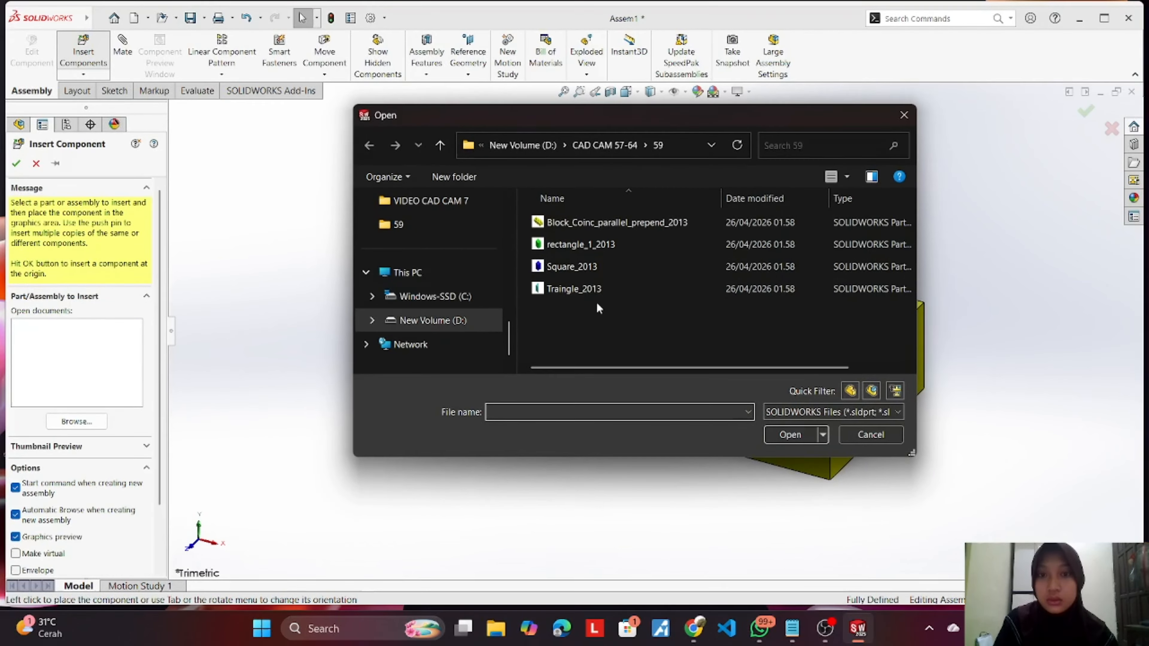
left_click_drag(590, 288, 588, 249)
left_click(804, 441)
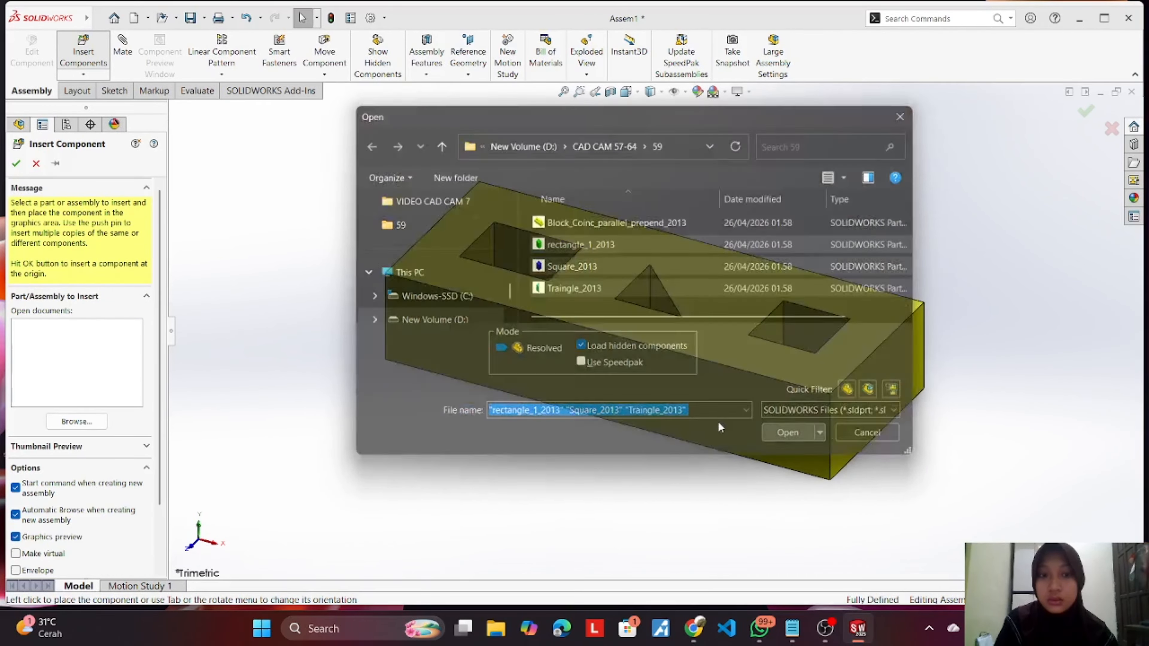
left_click(720, 203)
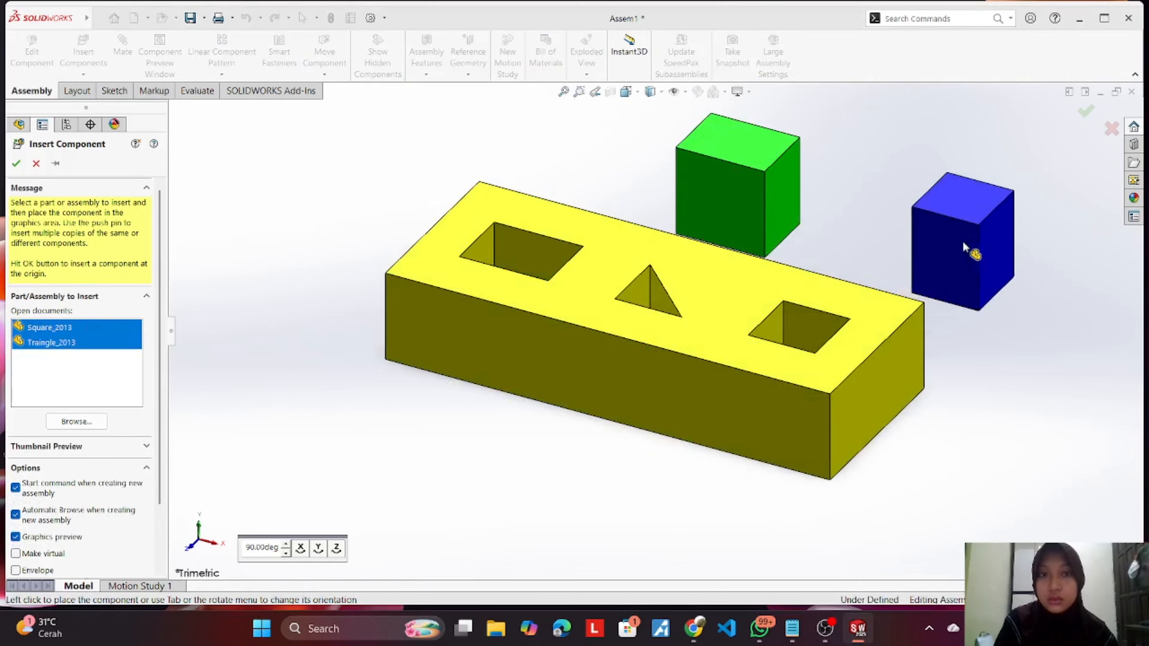
left_click(905, 200)
left_click(605, 159)
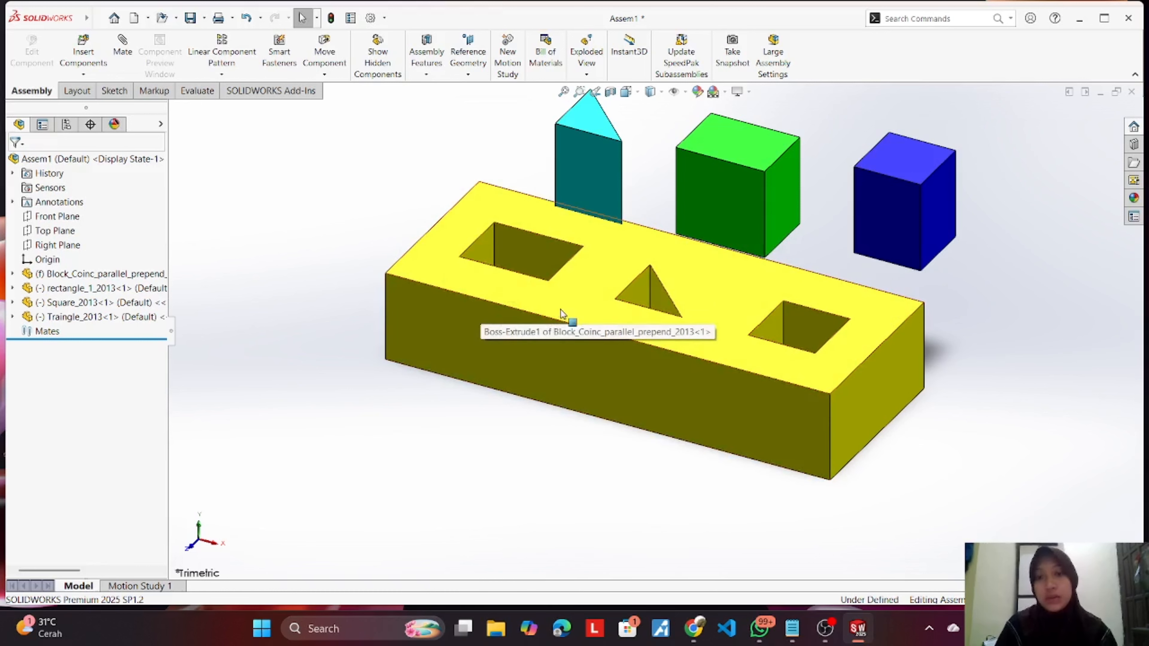
Step: Try to move the fixed yellow block, and shift the loose triangle, rectangle and square parts towards the block's left end
left_click_drag(561, 310, 561, 289)
left_click(285, 207)
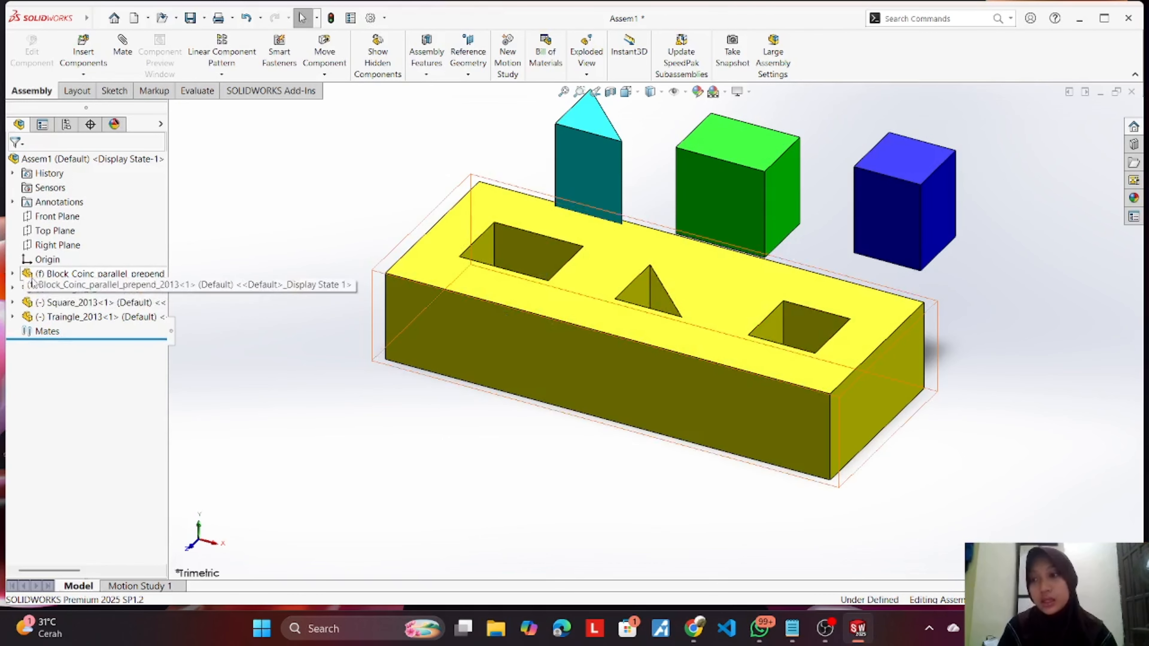
left_click_drag(573, 170, 349, 202)
left_click_drag(722, 199, 520, 190)
left_click_drag(949, 220, 733, 213)
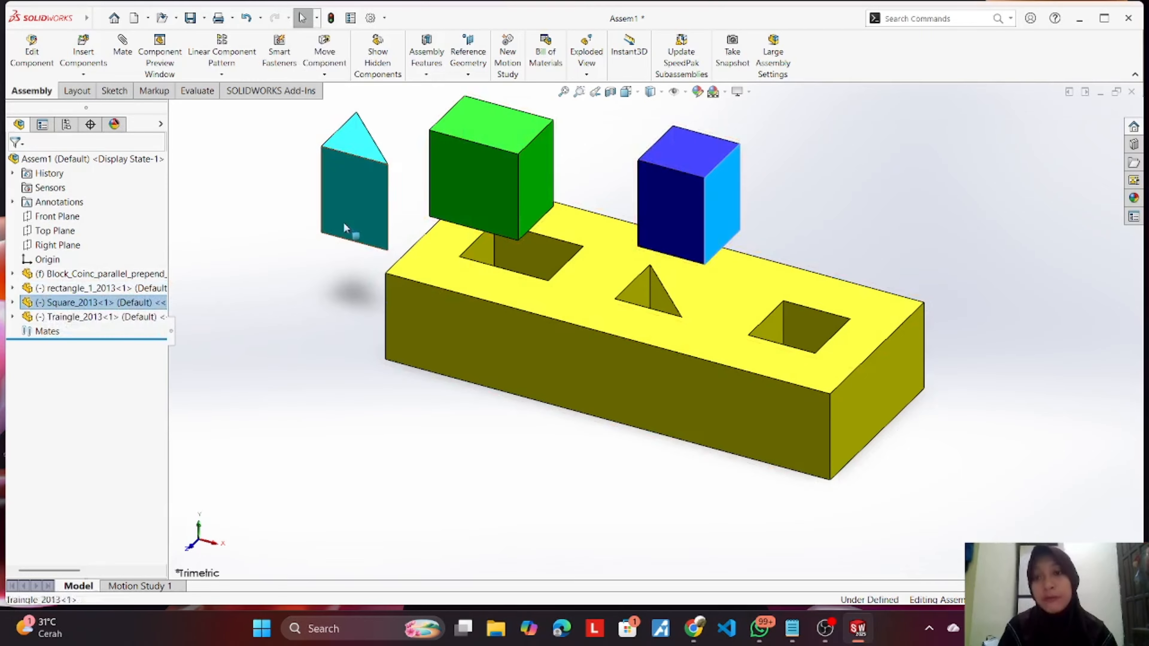
left_click_drag(343, 221, 286, 284)
left_click_drag(525, 186, 397, 101)
left_click_drag(687, 181, 462, 133)
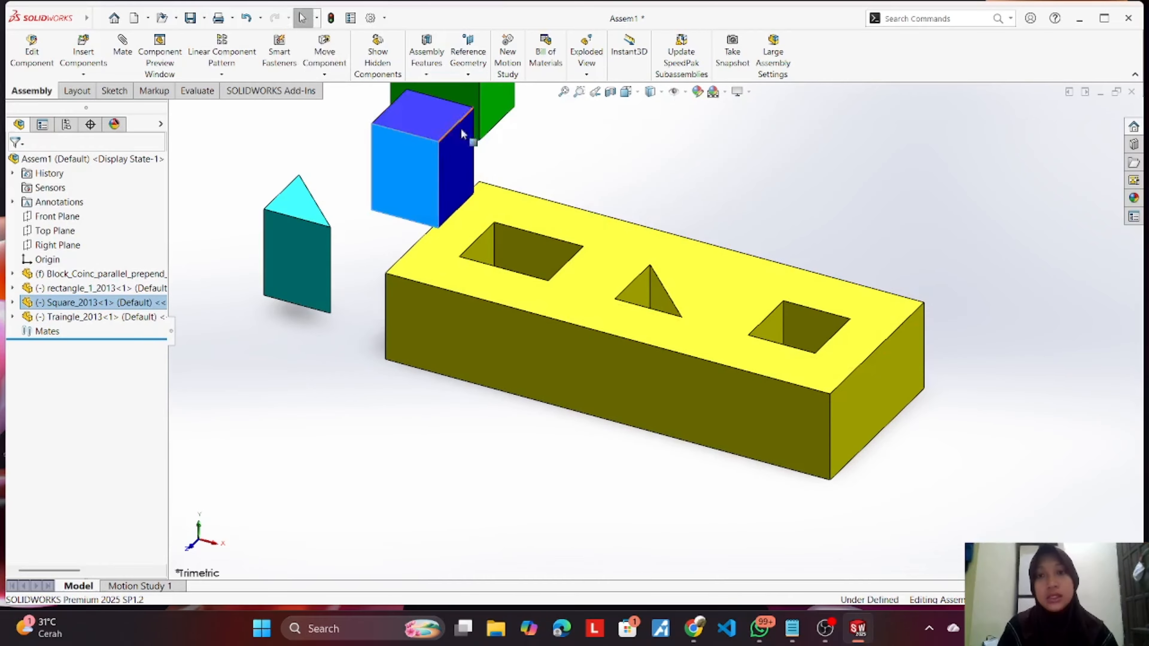
Step: Arrange the rectangle, square and triangle parts in a row behind the block, in that order from left to right
left_click_drag(417, 164, 576, 97)
left_click_drag(408, 107, 382, 199)
mouse_move(307, 255)
left_mouse_down()
mouse_move(444, 305)
mouse_move(679, 326)
mouse_move(716, 172)
mouse_move(625, 106)
mouse_move(791, 117)
left_mouse_up()
left_click_drag(380, 161, 409, 129)
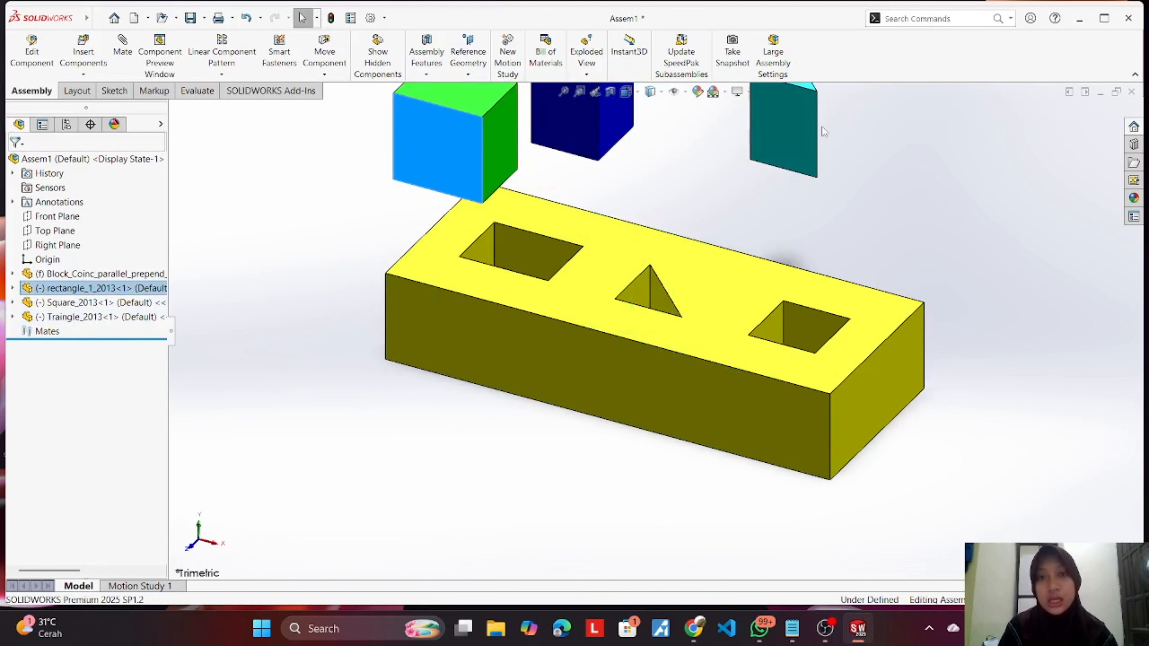
mouse_move(821, 125)
left_mouse_down()
mouse_move(699, 304)
mouse_move(688, 289)
left_mouse_up()
key("Escape")
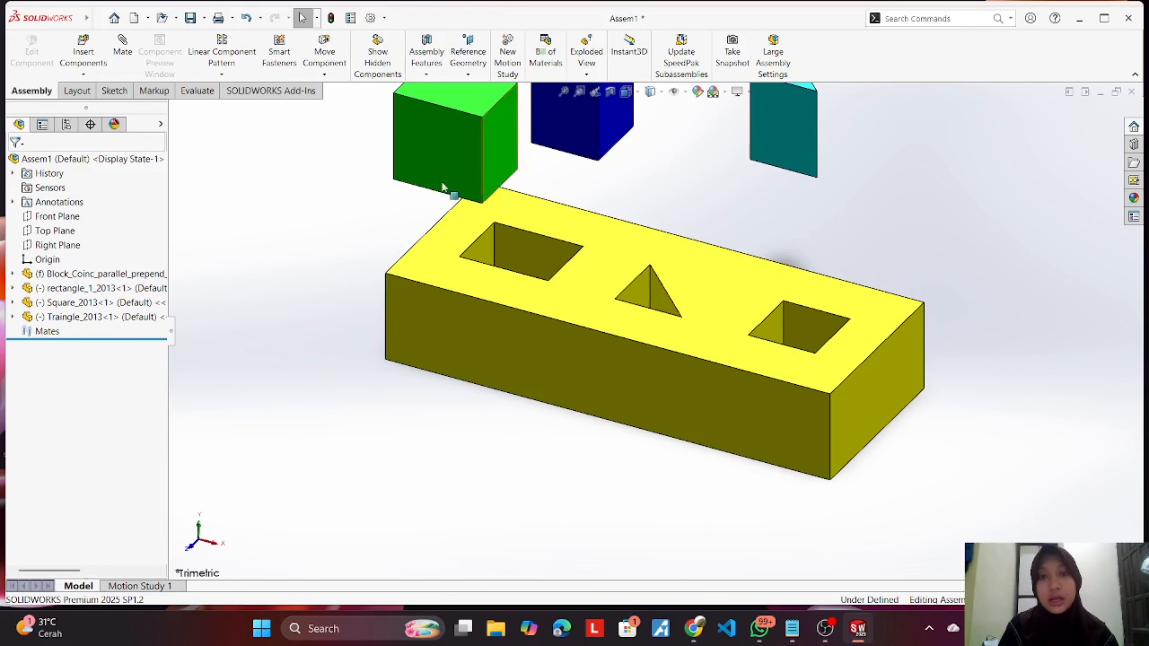
left_click(777, 123)
left_click_drag(777, 122, 730, 130)
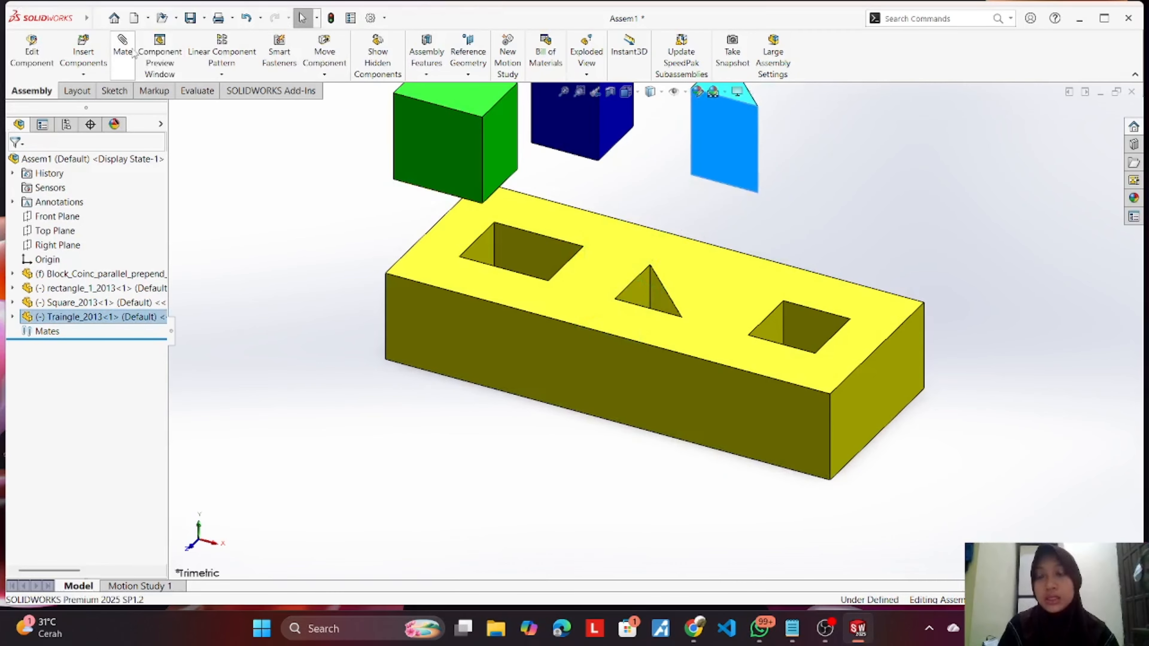
Step: Add a coincident mate between the green part's top front-right vertex and the matching corner of the block's rectangular pocket, clearing the preselected face first
left_click(120, 70)
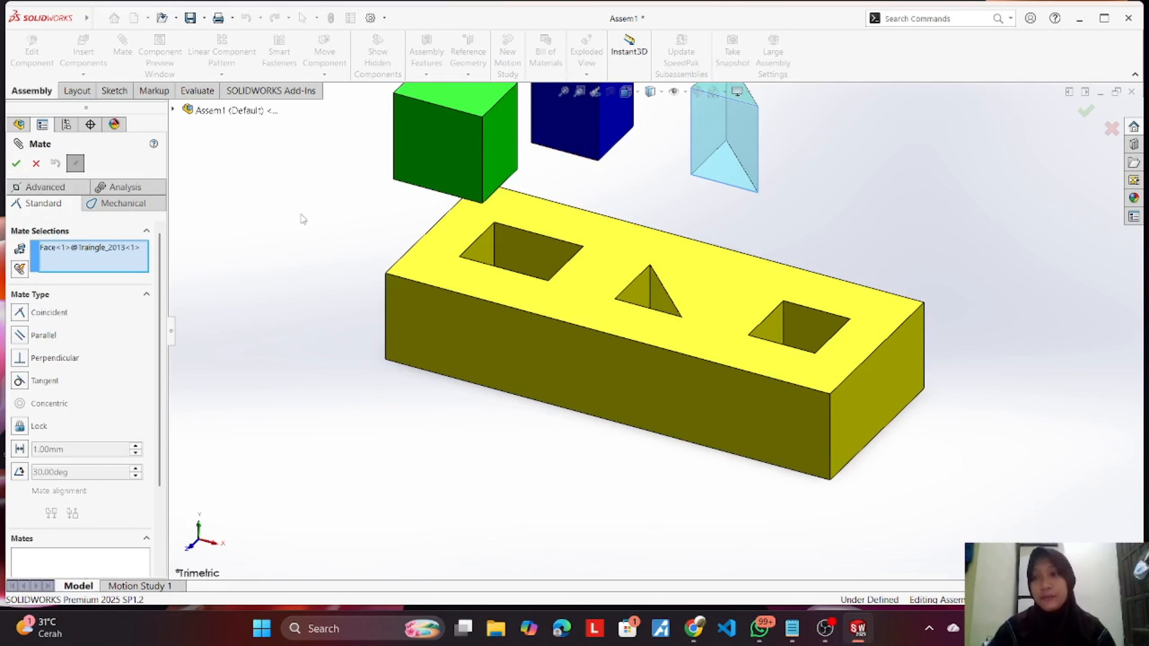
right_click(78, 249)
left_click(190, 273)
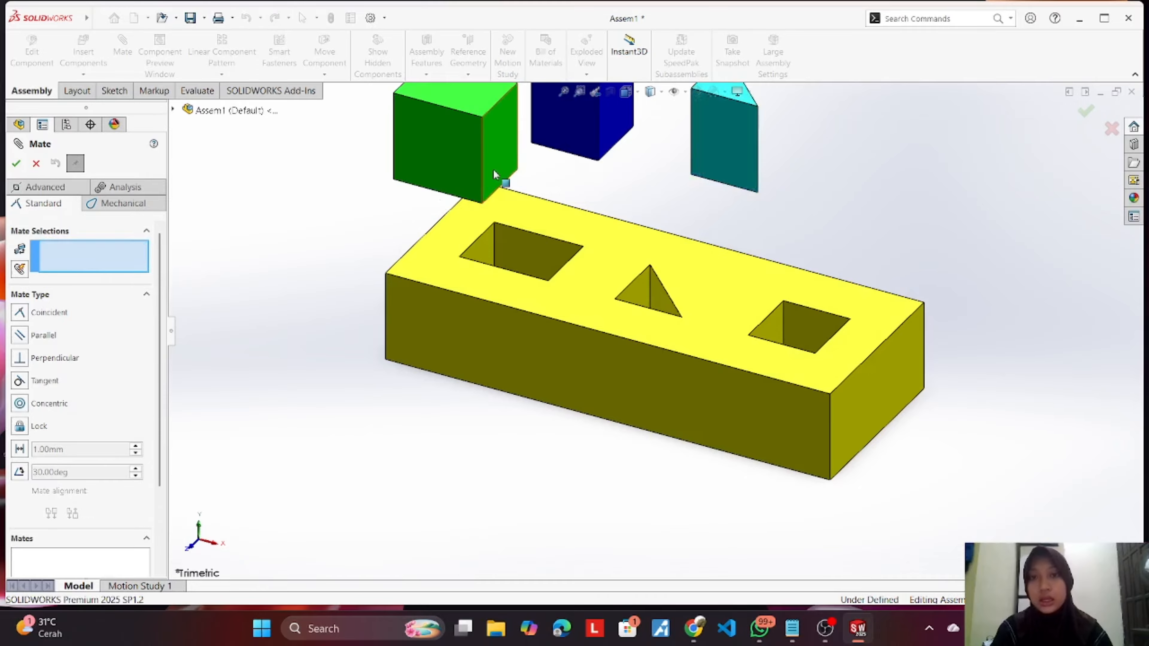
key("f")
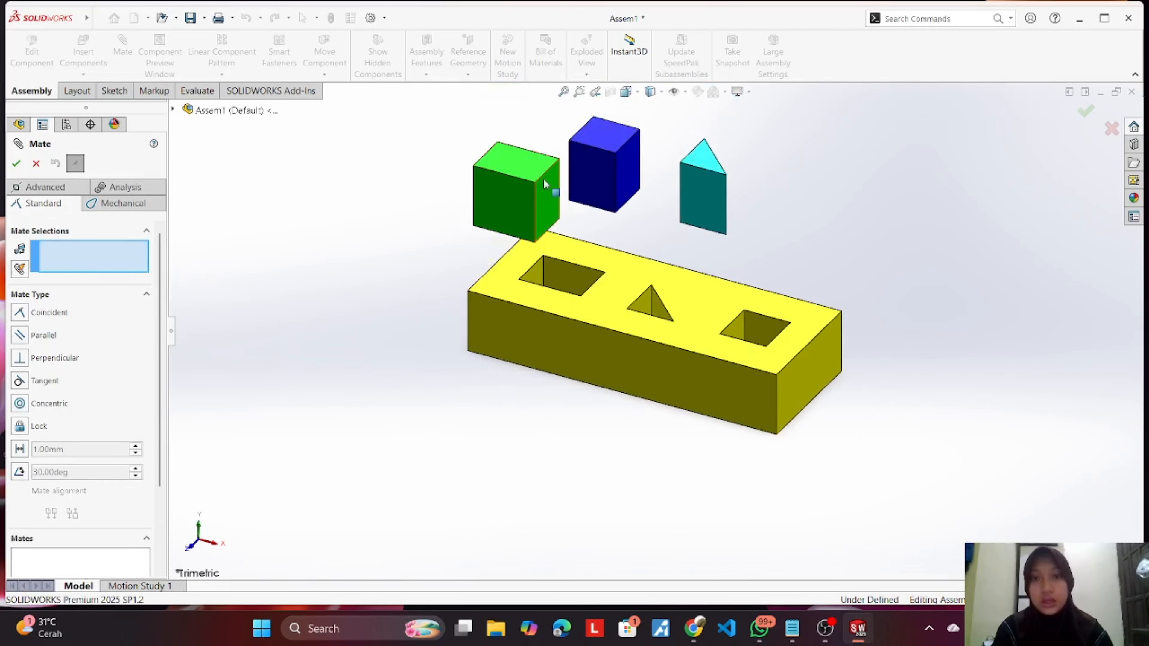
left_click_drag(512, 152, 478, 161)
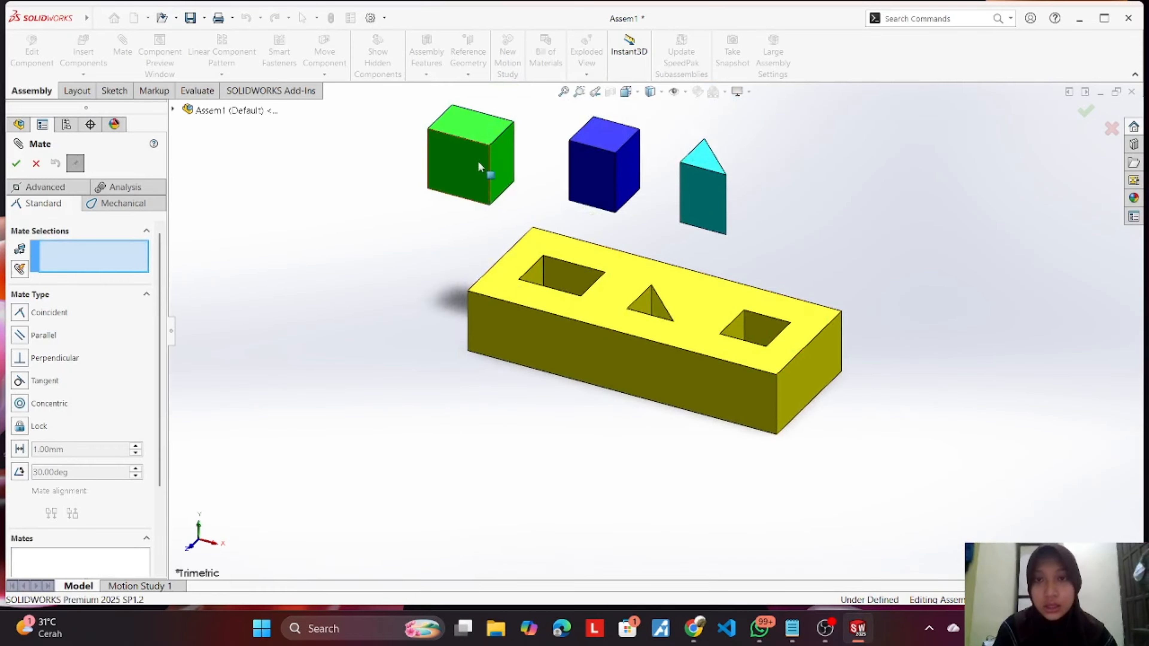
left_click(489, 146)
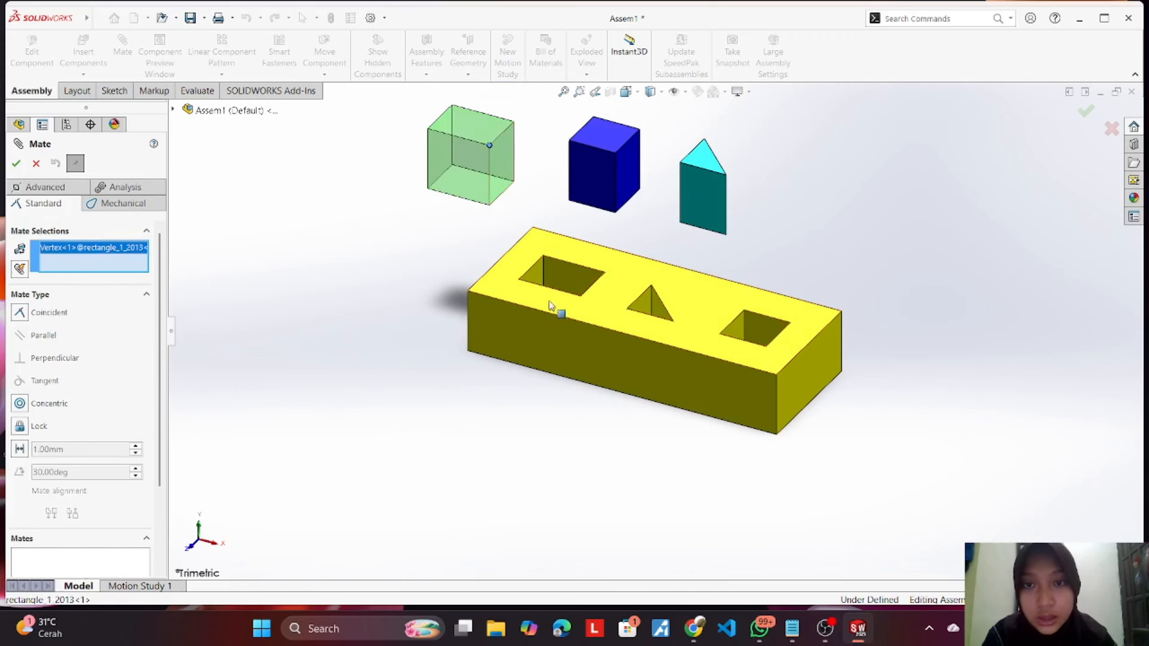
left_click(583, 297)
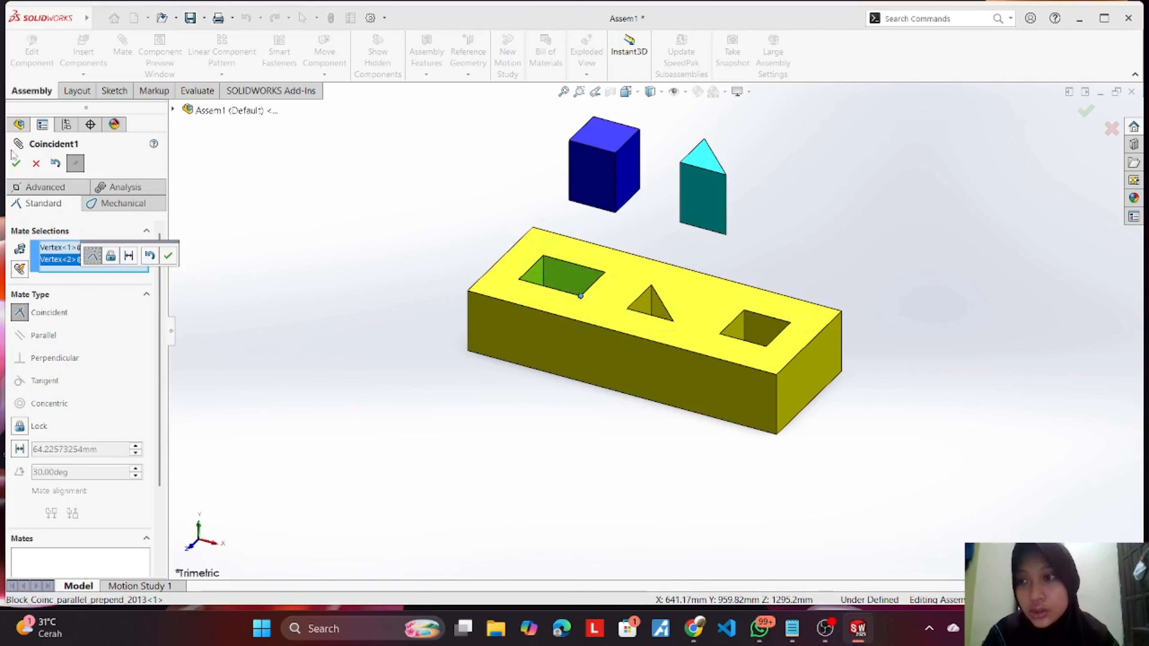
left_click(16, 164)
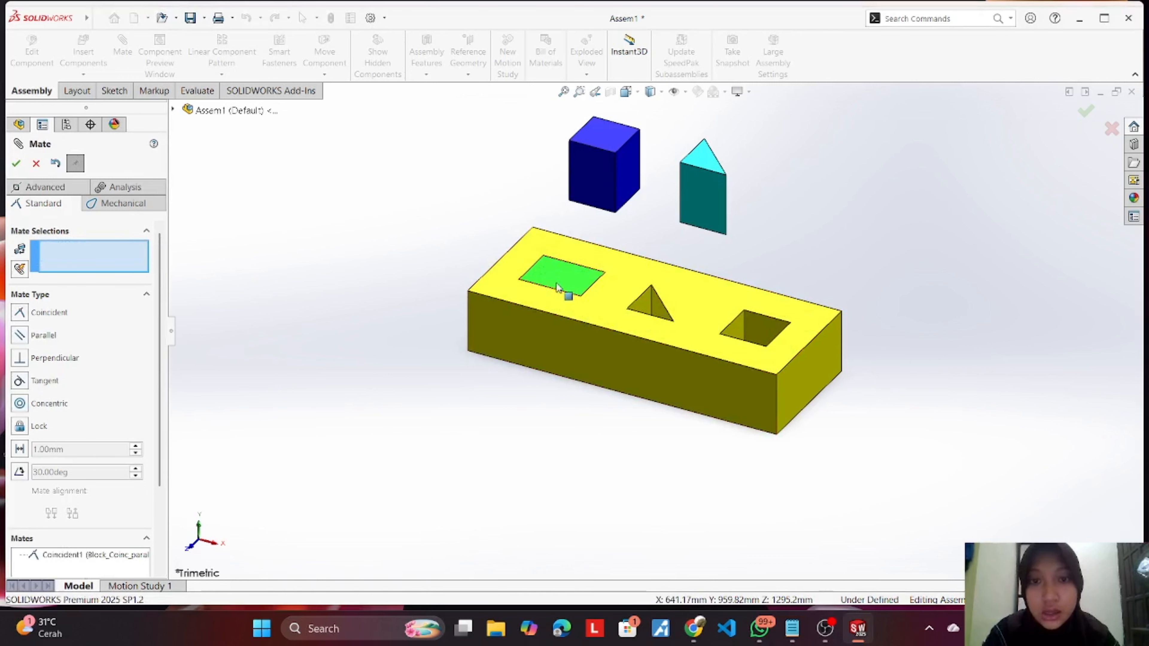
Step: Swing the green part partly out of its pocket and mate its diagonally opposite top vertex coincident with the pocket's rear-left corner
mouse_move(570, 287)
left_mouse_down()
mouse_move(560, 244)
mouse_move(573, 209)
mouse_move(552, 267)
mouse_move(560, 303)
mouse_move(549, 280)
left_mouse_up()
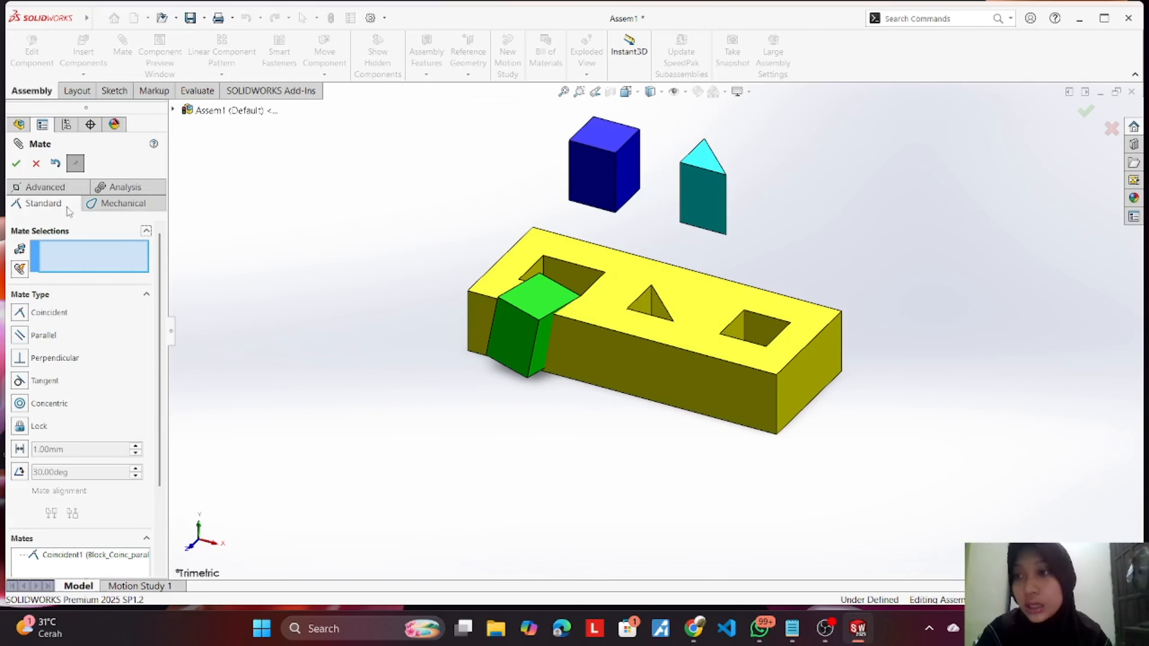
left_click(498, 298)
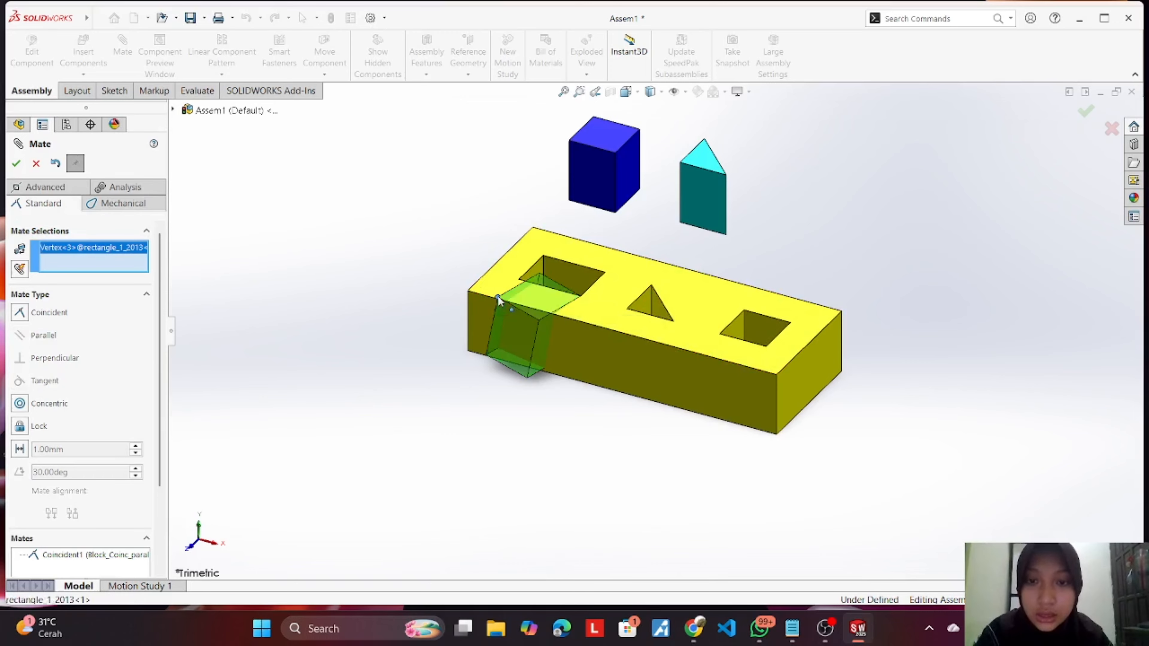
left_click(543, 257)
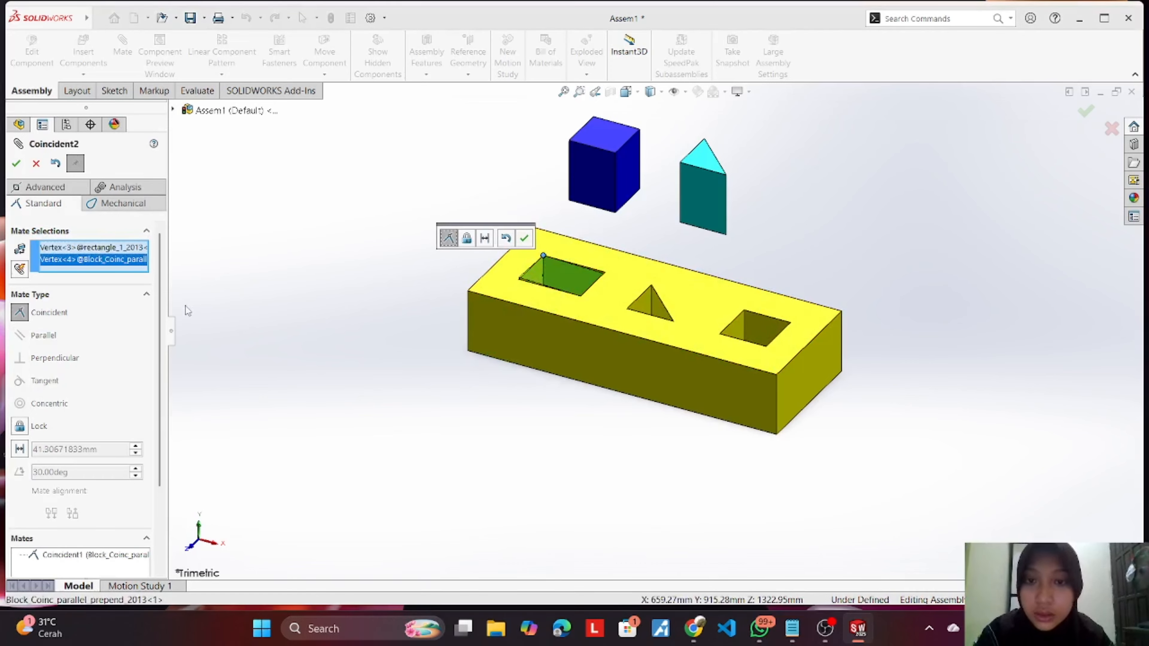
left_click(22, 166)
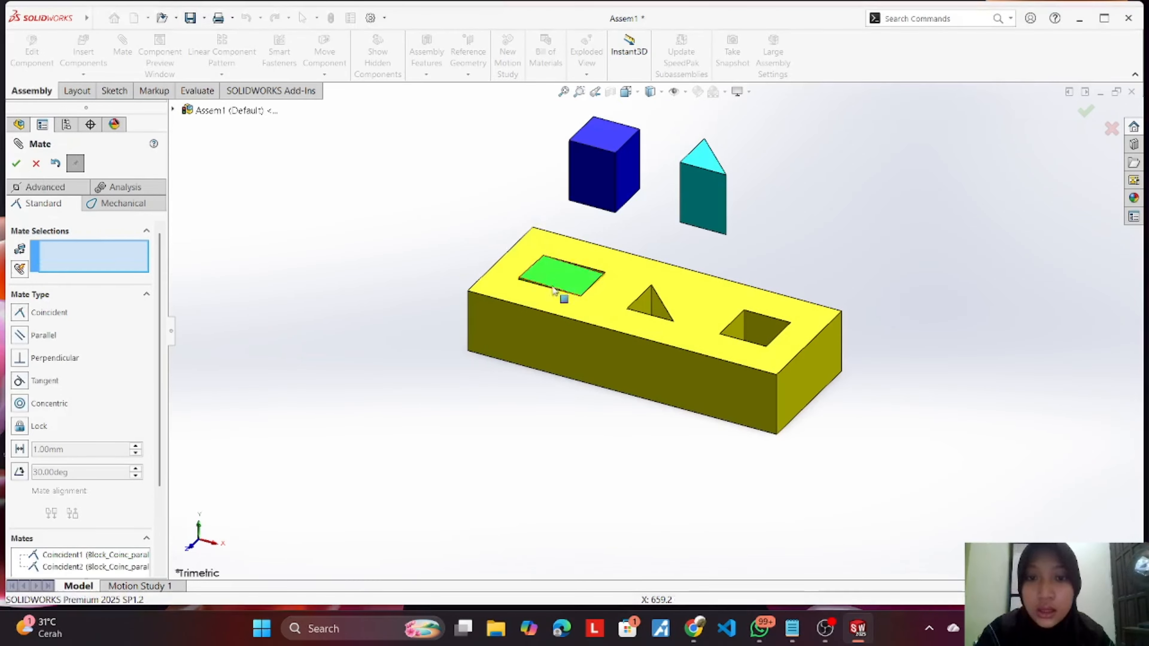
Step: Mate the green part's top face coincident with the block's top face, finish the Mate command, and test whether the part still moves
left_click_drag(544, 296, 557, 272)
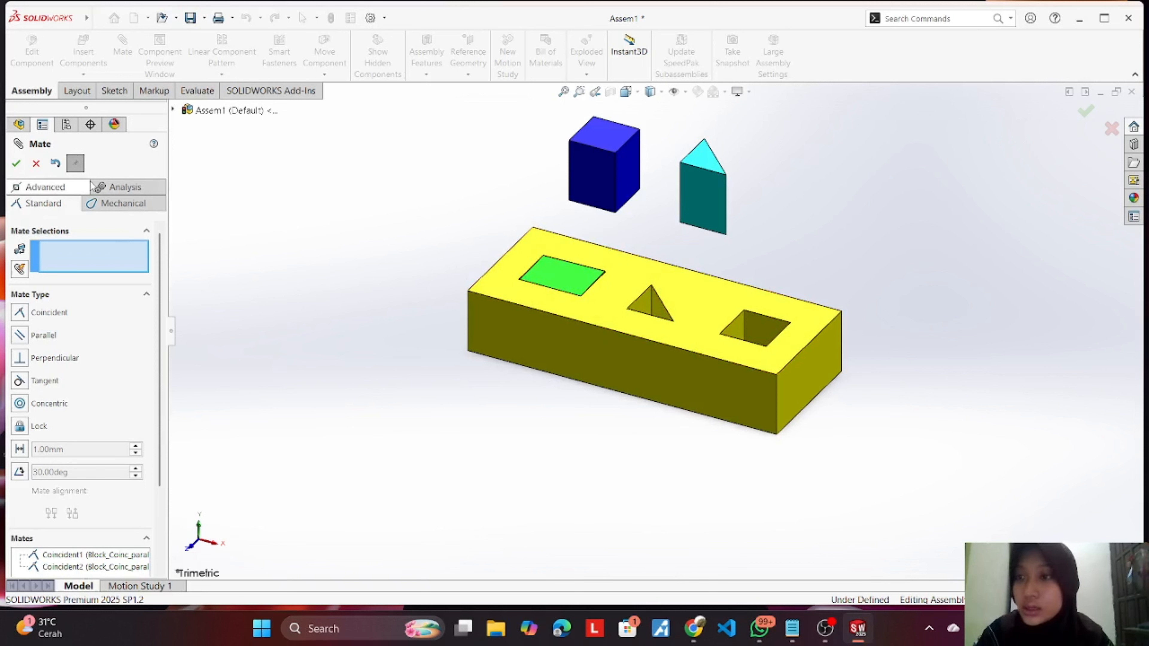
left_click(561, 275)
left_click(614, 285)
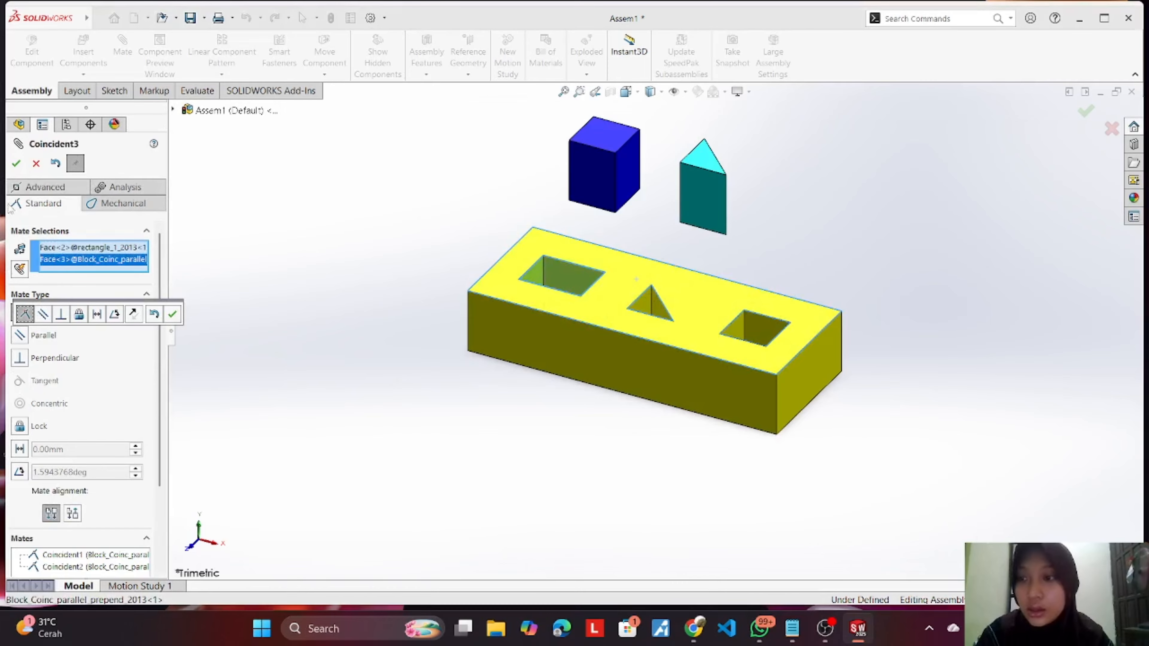
left_click(16, 164)
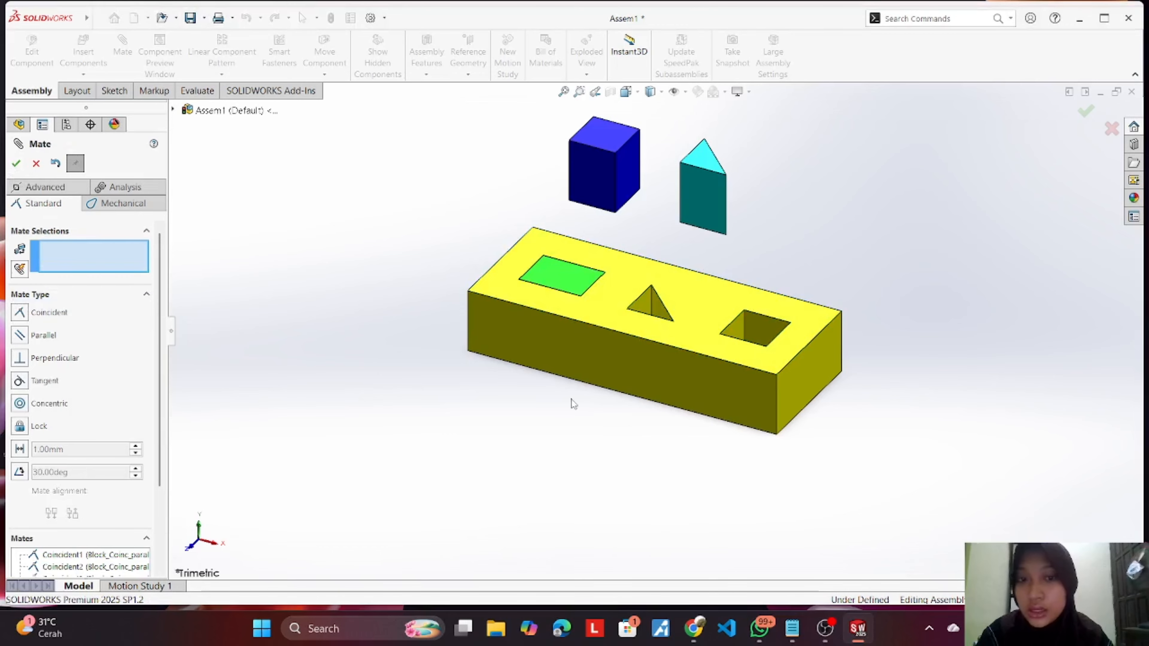
left_click(16, 163)
left_click(583, 285)
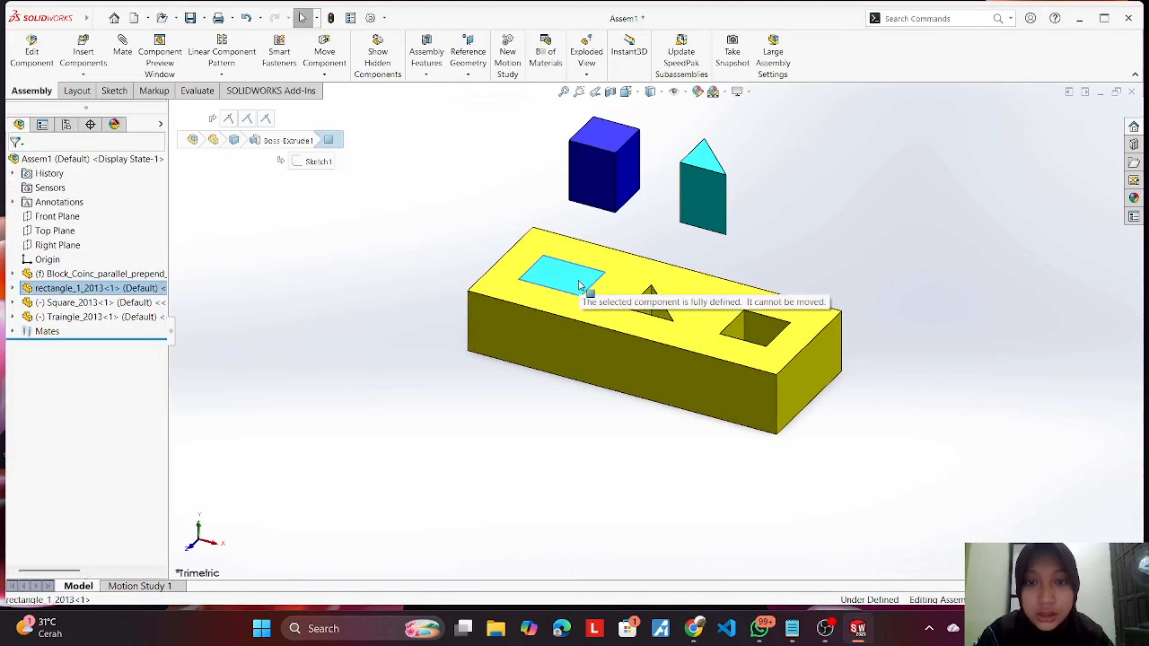
scroll(340, 325, "down", 3)
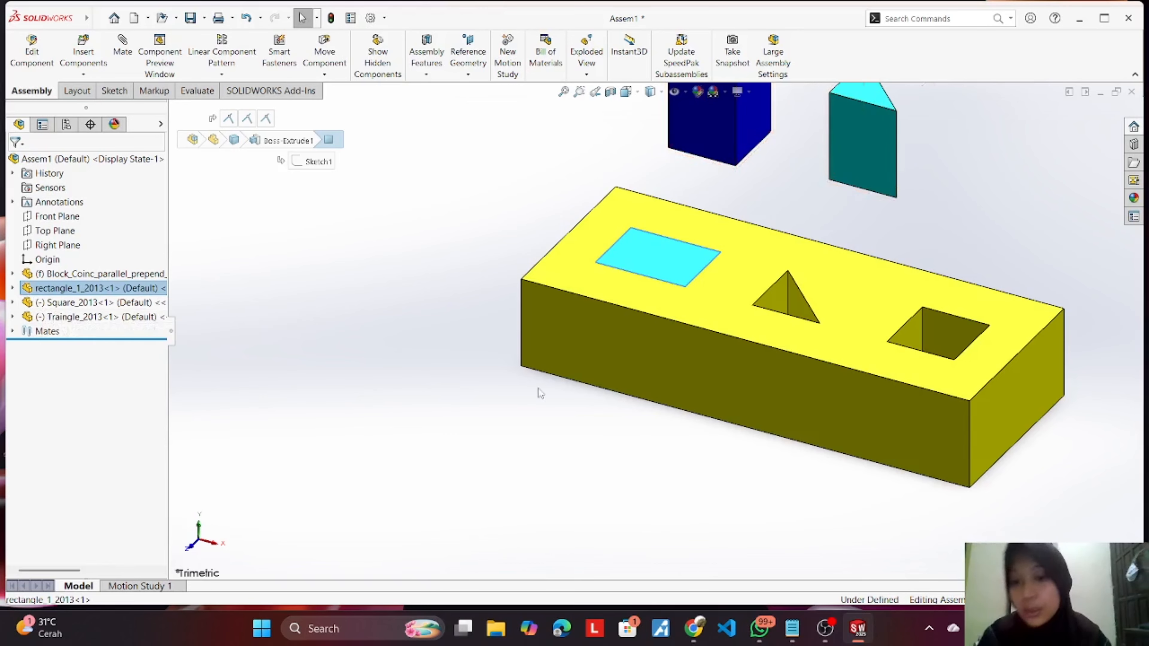
left_click(660, 254)
scroll(755, 206, "up", 3)
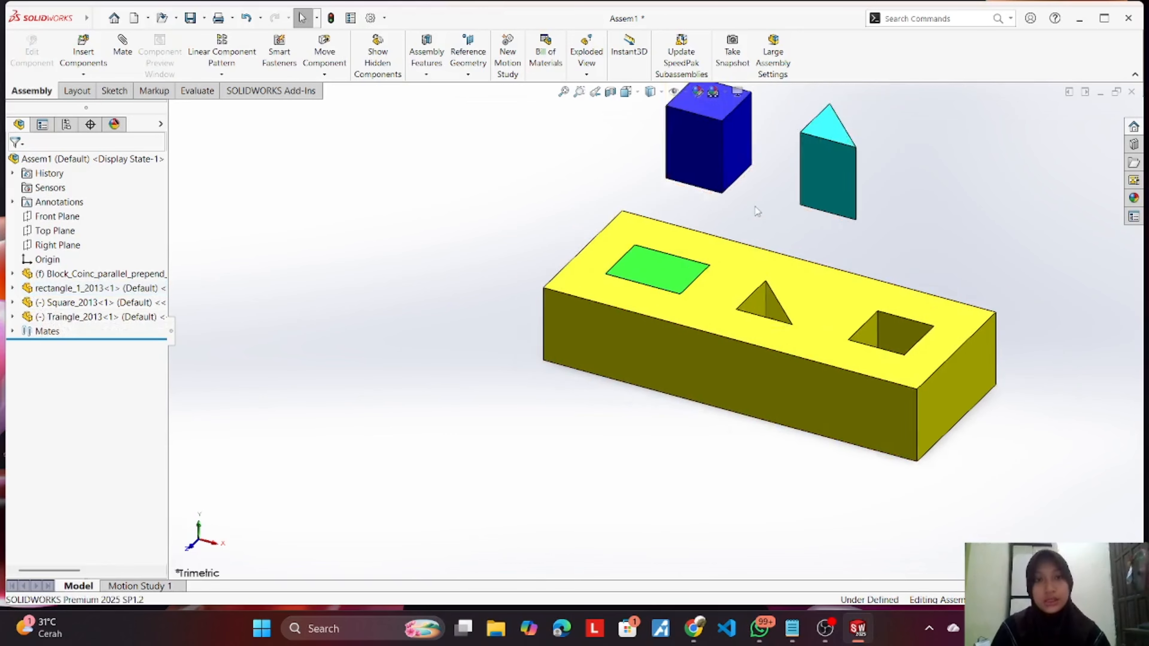
mouse_move(775, 192)
left_mouse_down()
mouse_move(737, 263)
mouse_move(764, 187)
left_mouse_up()
key("Escape")
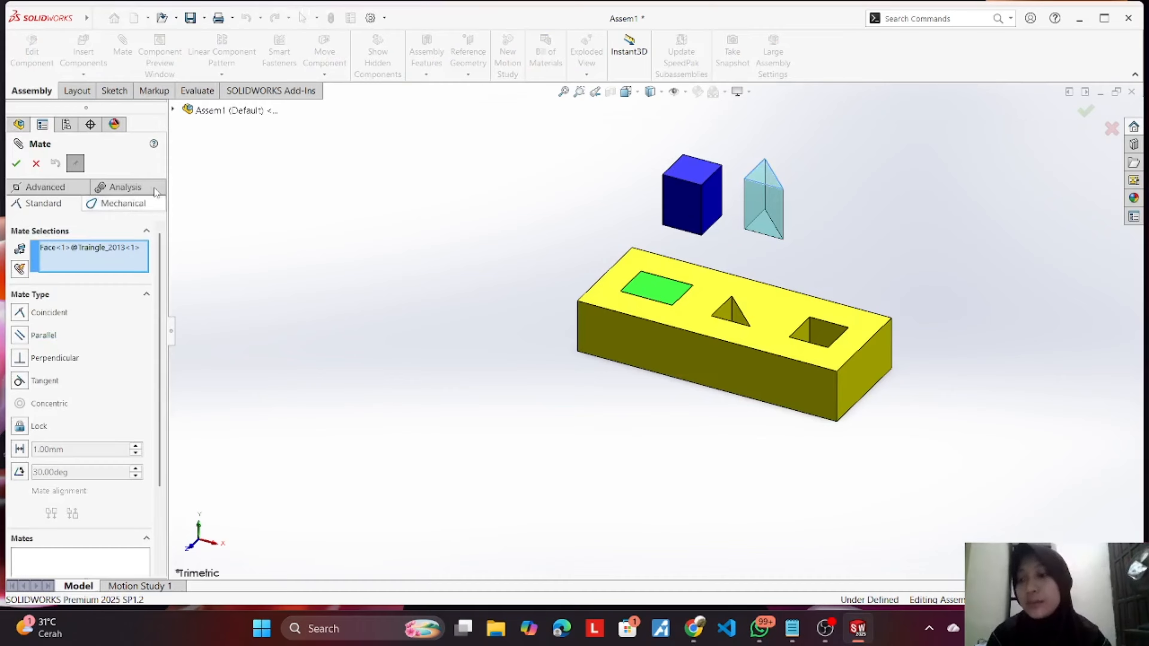
right_click(84, 252)
left_click(116, 268)
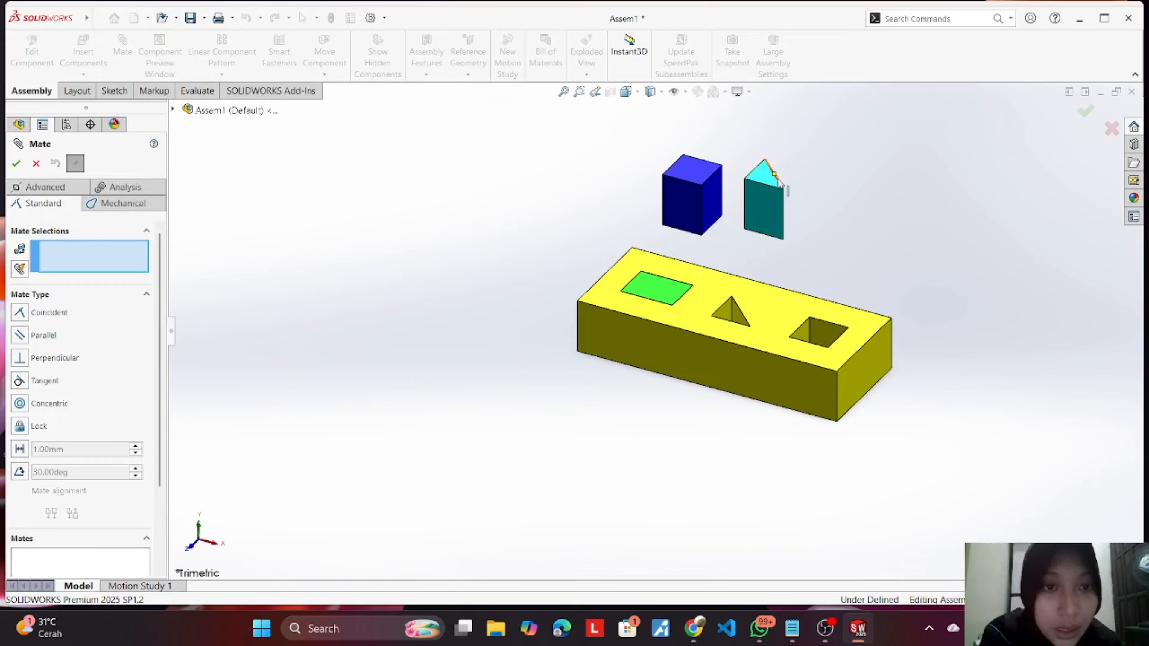
left_click(758, 185)
left_click(725, 322)
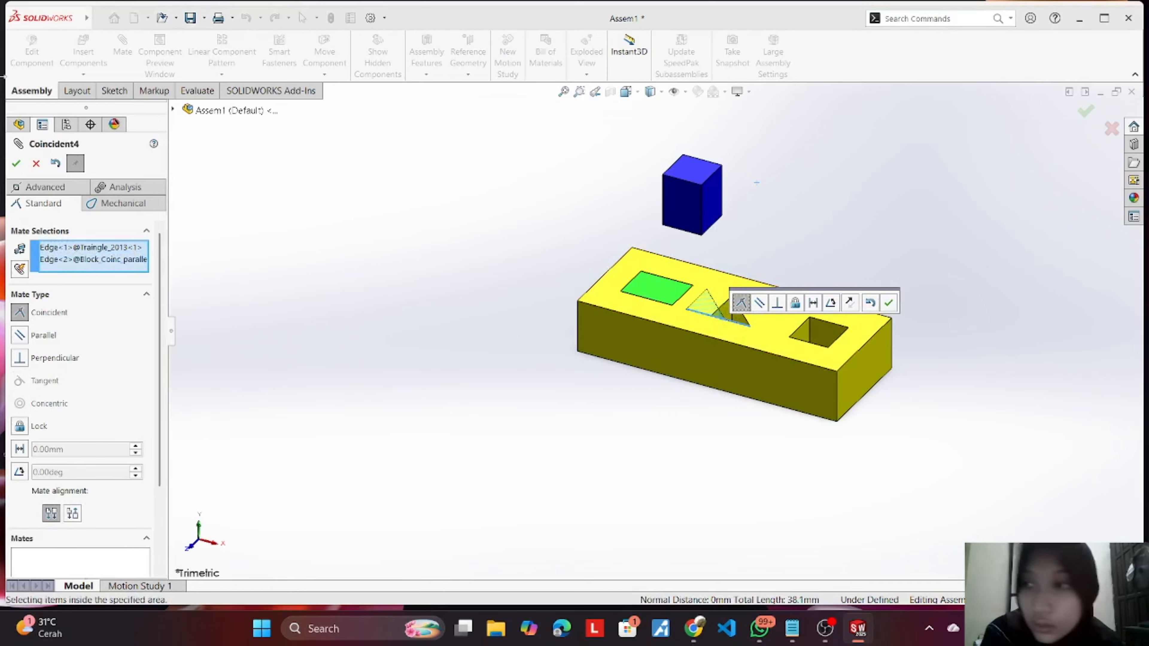
key("Escape")
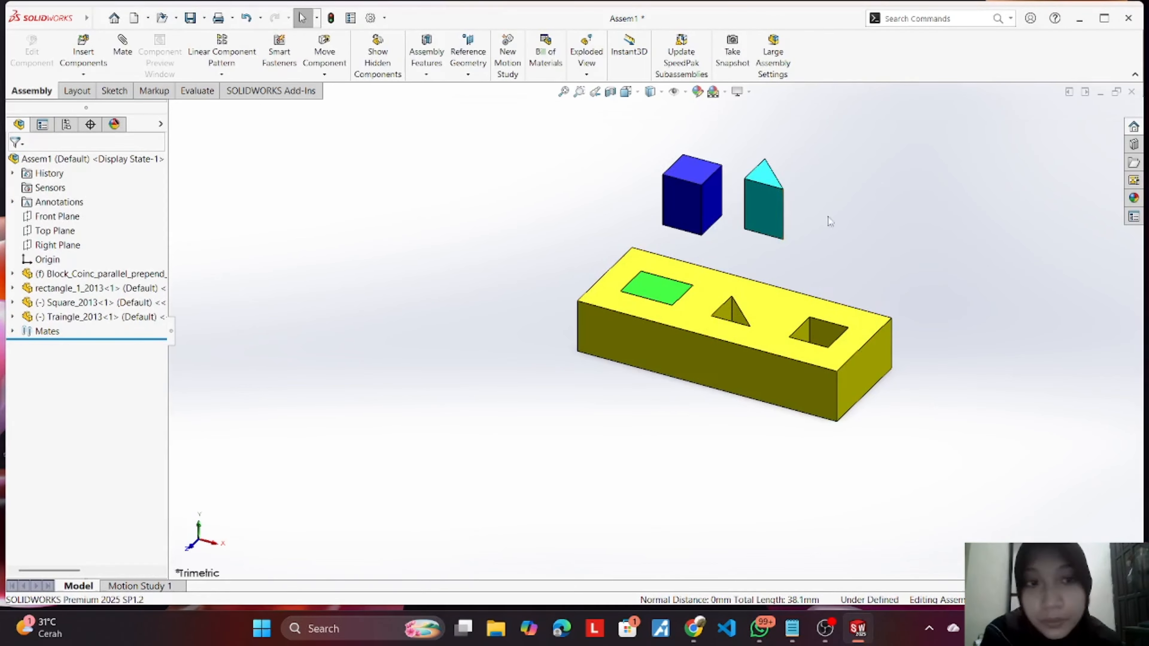
Step: Add a coincident mate between the triangle part's short left top edge and the matching top edge of the block's triangular pocket
middle_click_drag(831, 221, 854, 379)
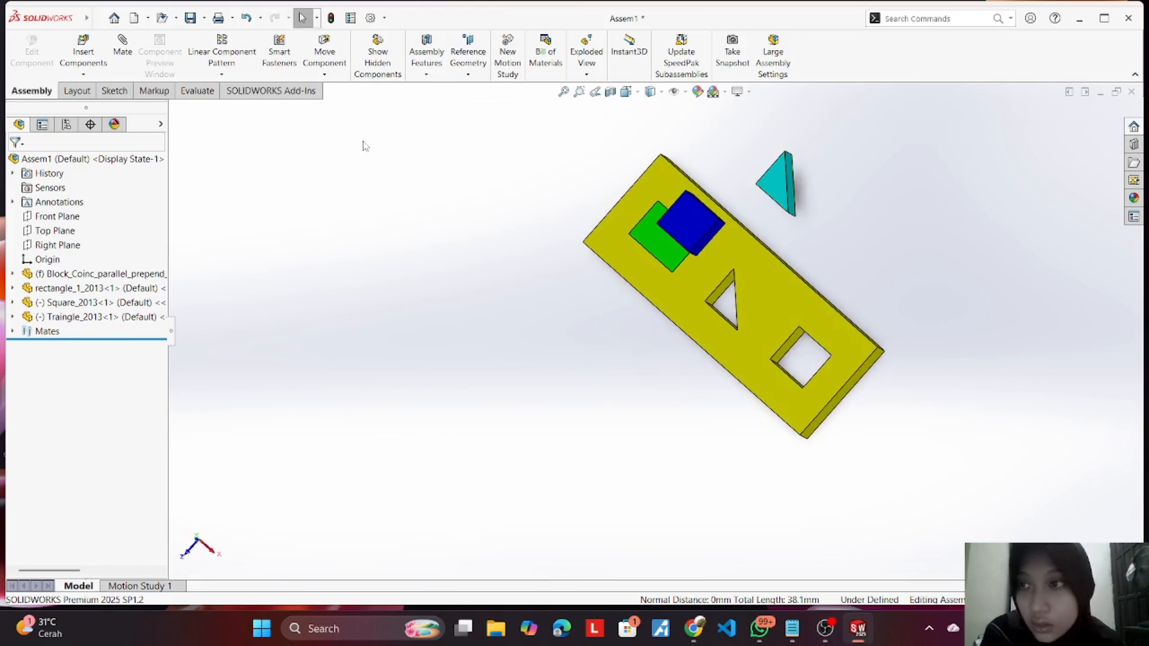
left_click(770, 173)
left_click(723, 286)
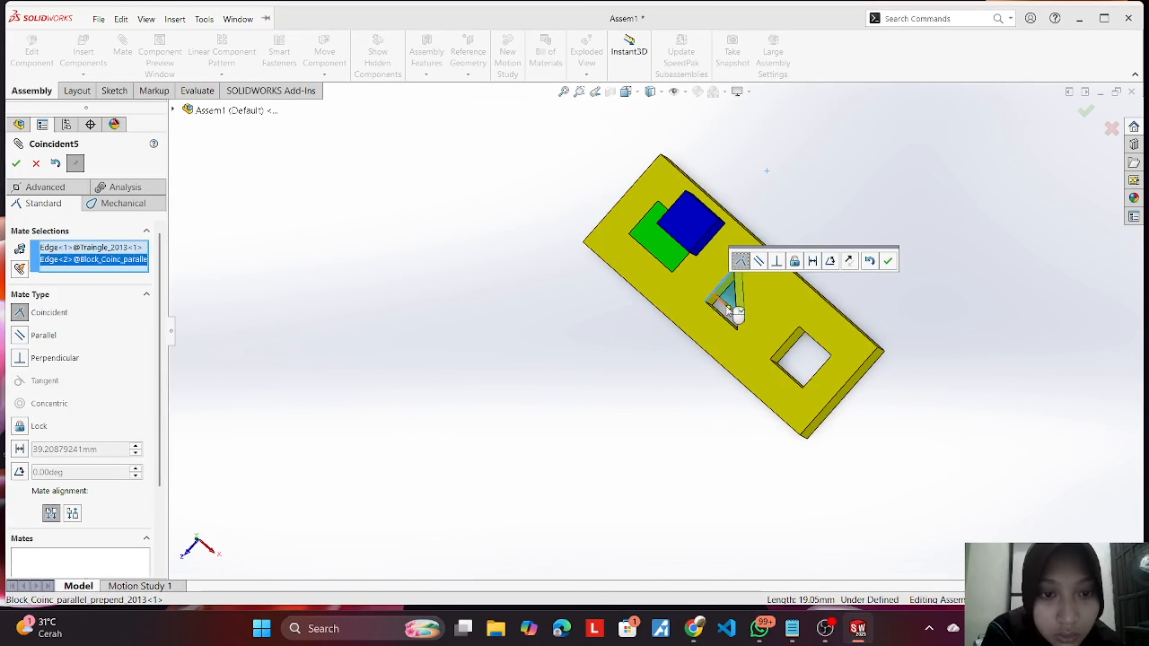
left_click(888, 261)
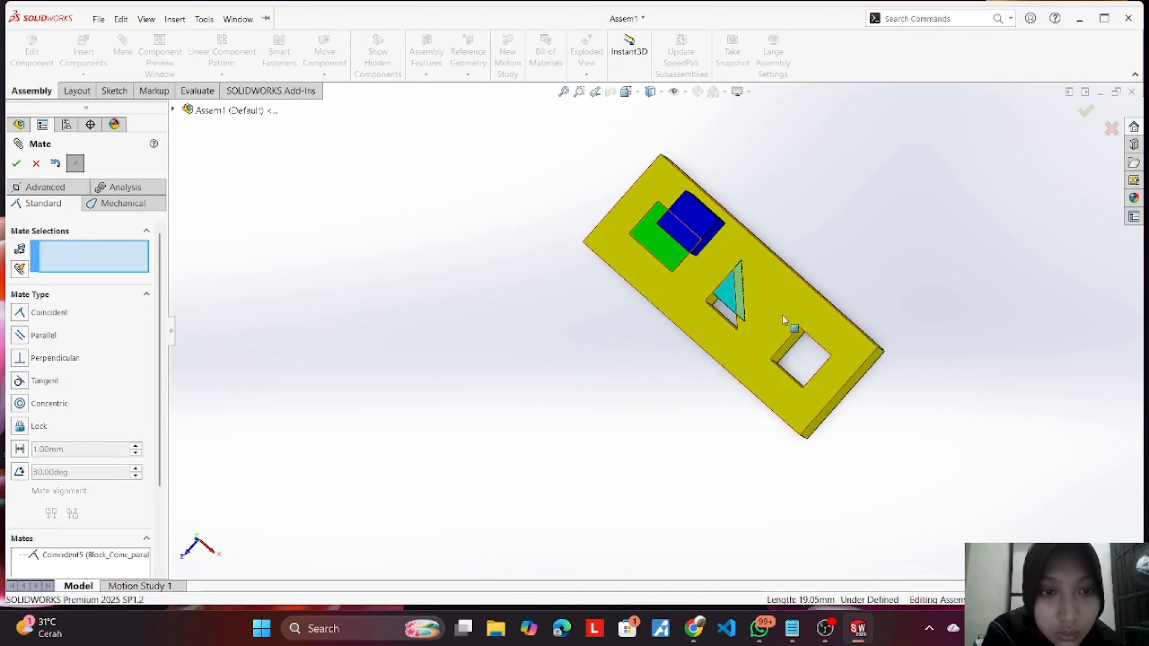
Step: Swing the triangle part out of its pocket and mate its sloped side face coincident with the pocket's sloped wall
mouse_move(736, 299)
left_mouse_down()
mouse_move(722, 345)
mouse_move(815, 267)
mouse_move(762, 353)
mouse_move(816, 272)
mouse_move(734, 342)
mouse_move(739, 308)
mouse_move(776, 283)
mouse_move(749, 301)
mouse_move(754, 286)
left_mouse_up()
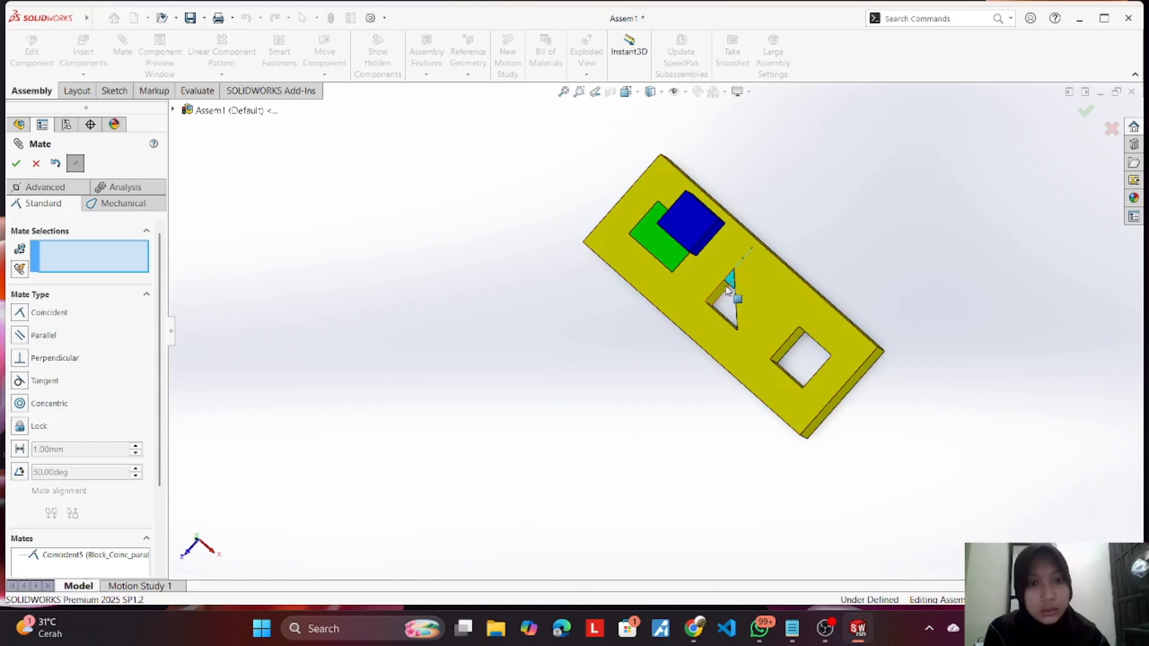
left_click_drag(734, 284, 828, 282)
middle_click_drag(885, 208, 840, 179)
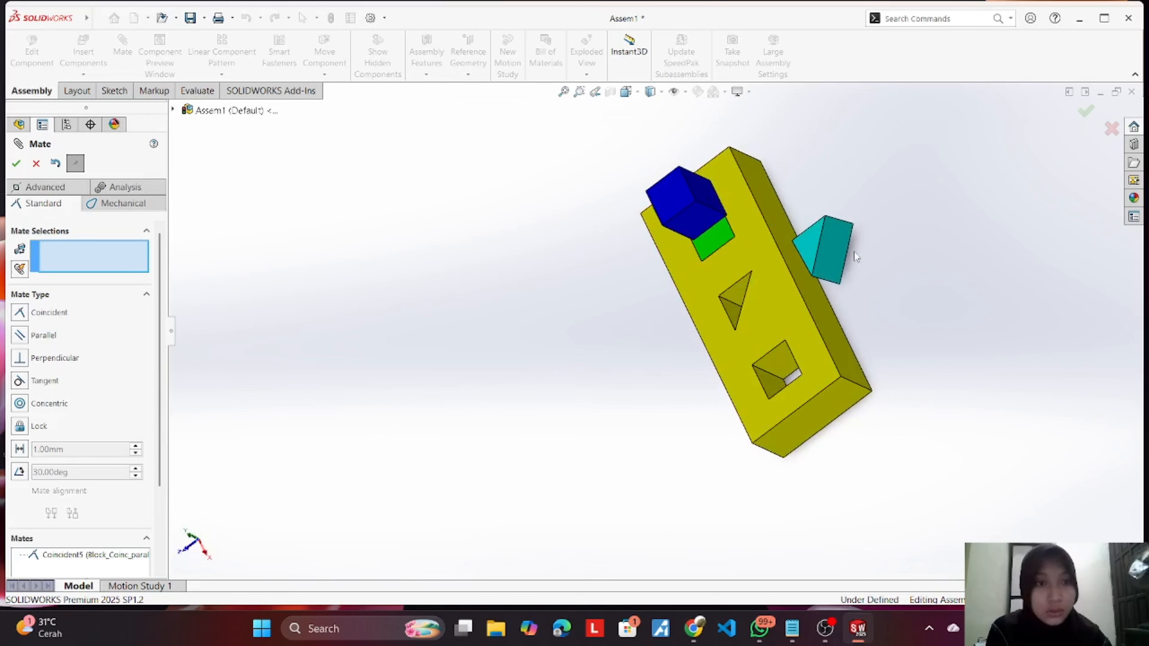
left_click(828, 249)
middle_click_drag(877, 292, 742, 332)
left_click(716, 313)
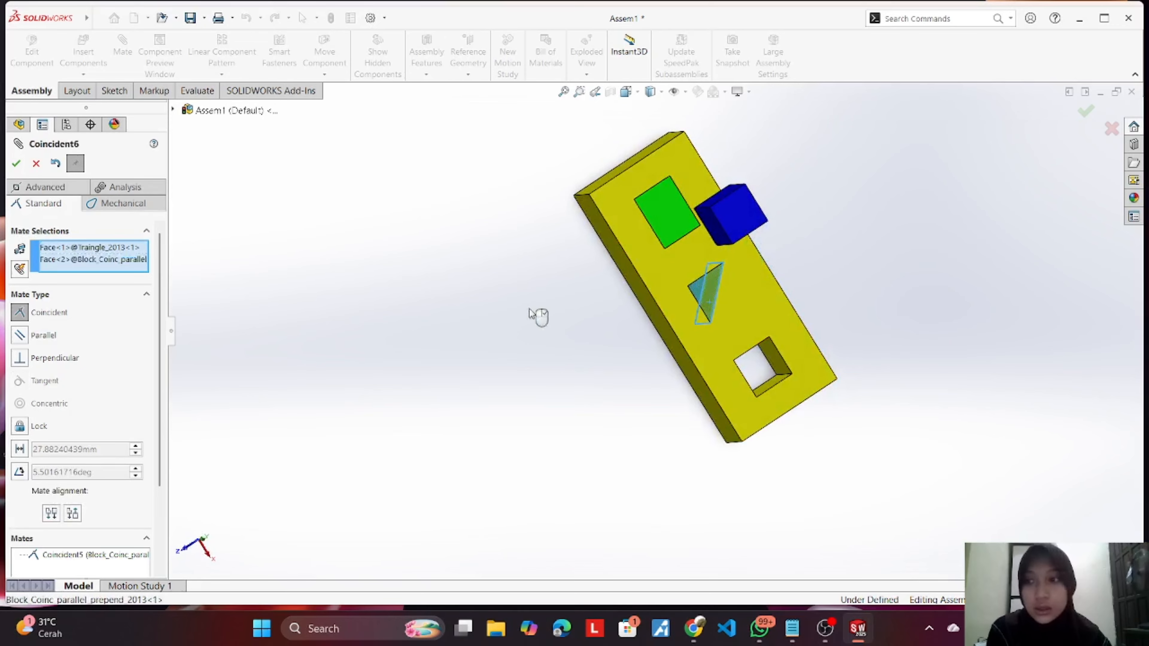
middle_click_drag(948, 314, 922, 311)
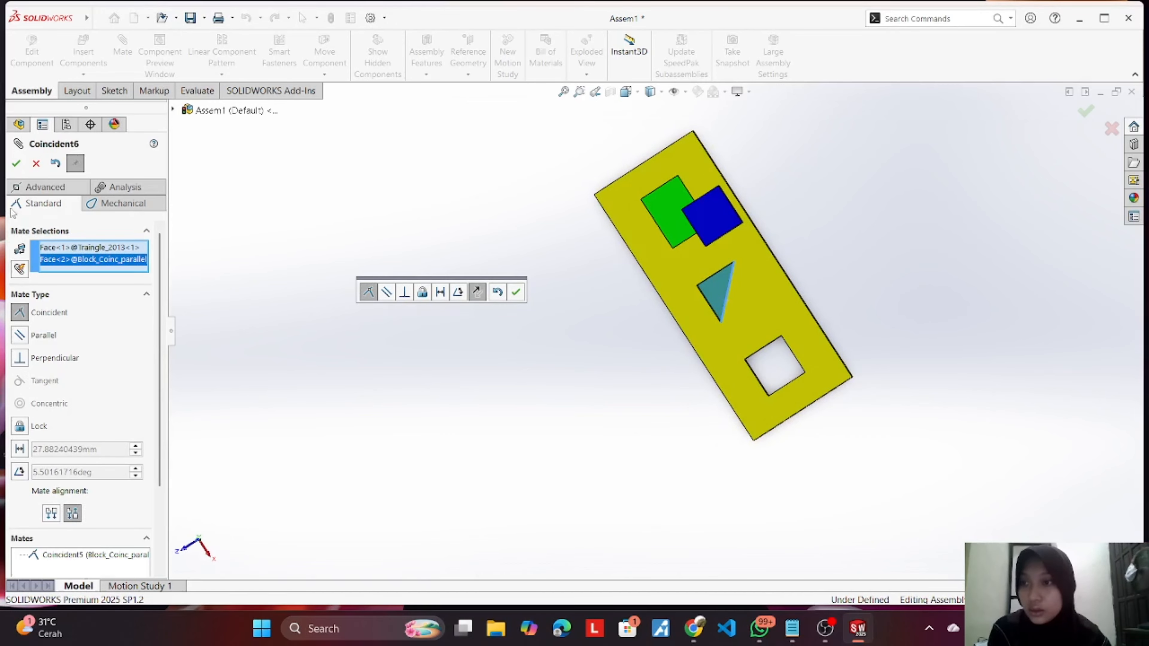
left_click(17, 164)
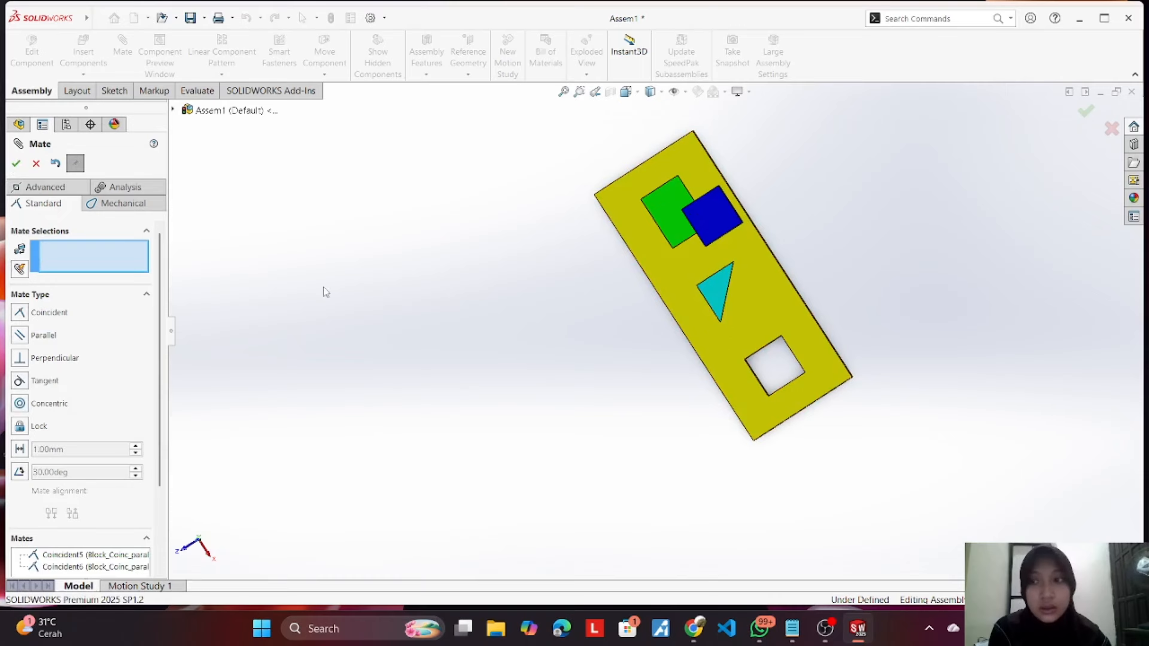
Step: Finish the Mate command and check whether the triangle part can still be moved in its pocket
middle_click_drag(278, 415, 294, 354)
left_click(37, 164)
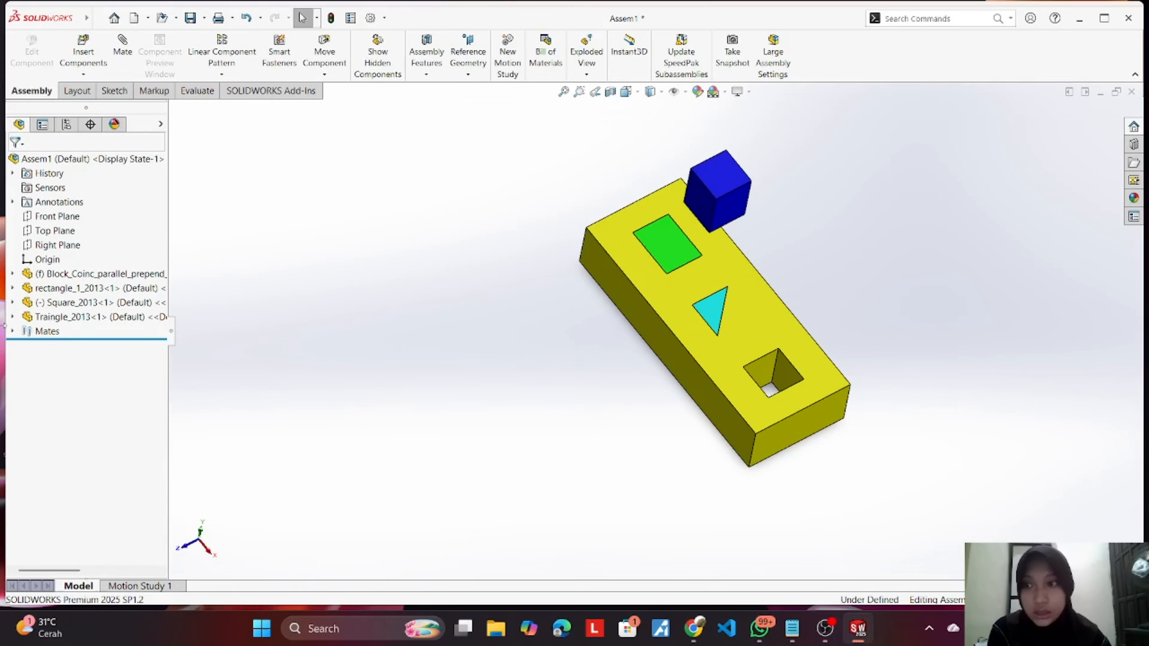
left_click(716, 315)
left_click(850, 331)
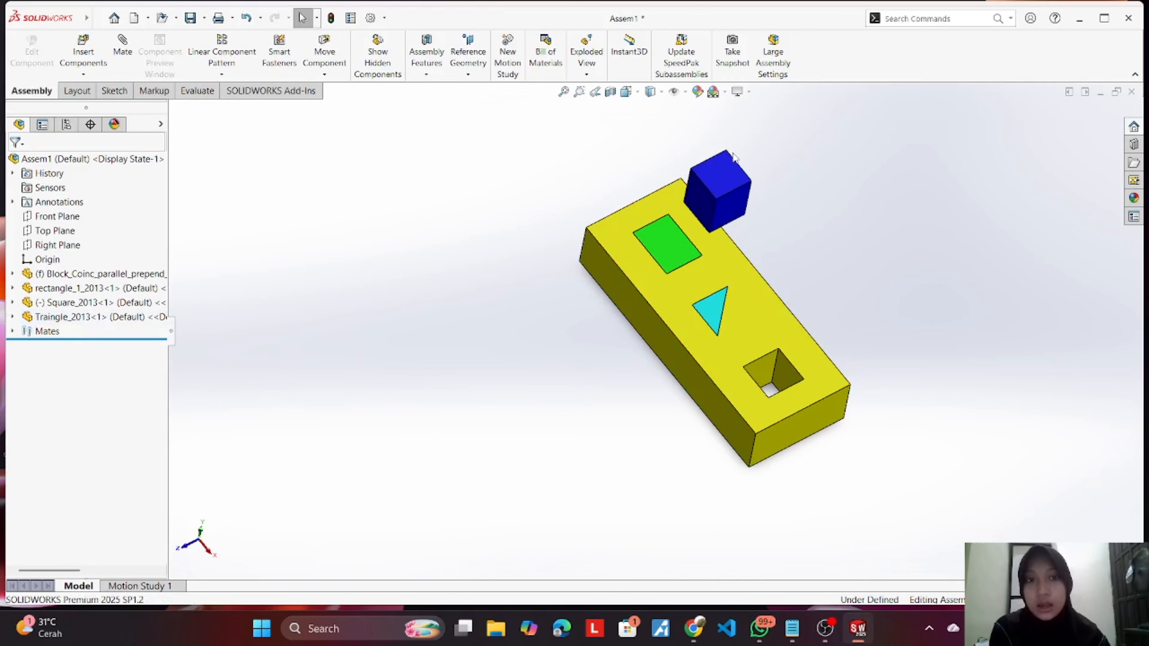
Step: Move the square part beside the block and mate its front face coincident with the square pocket's front wall, clearing the preselected face first
left_click_drag(734, 156, 909, 229)
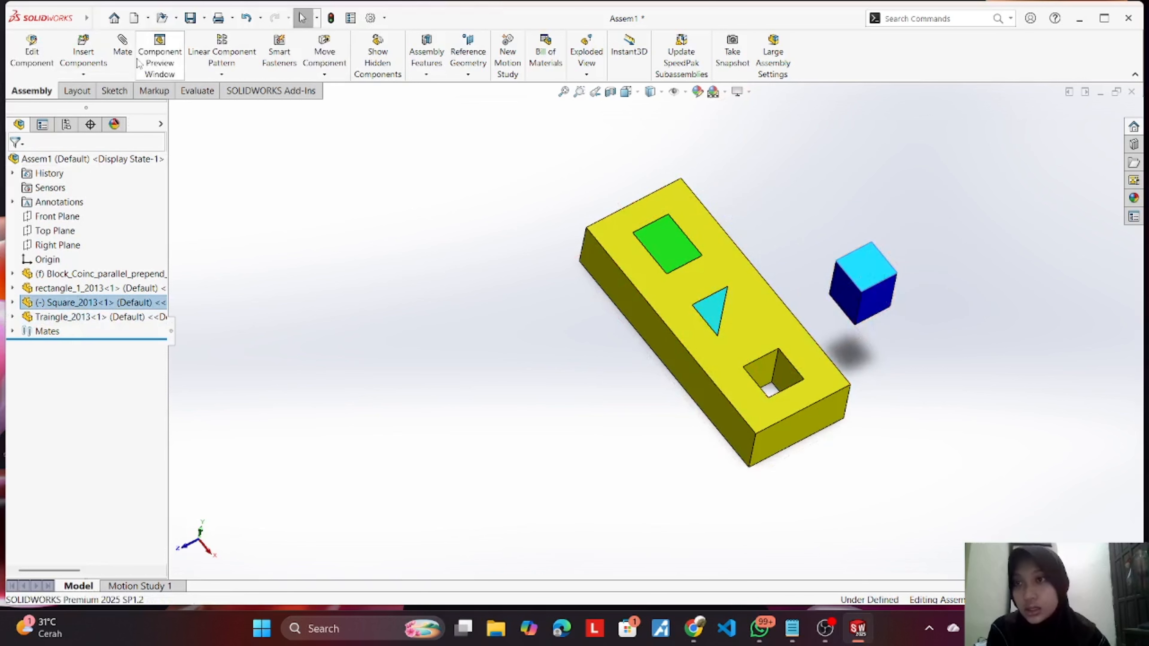
left_click(122, 47)
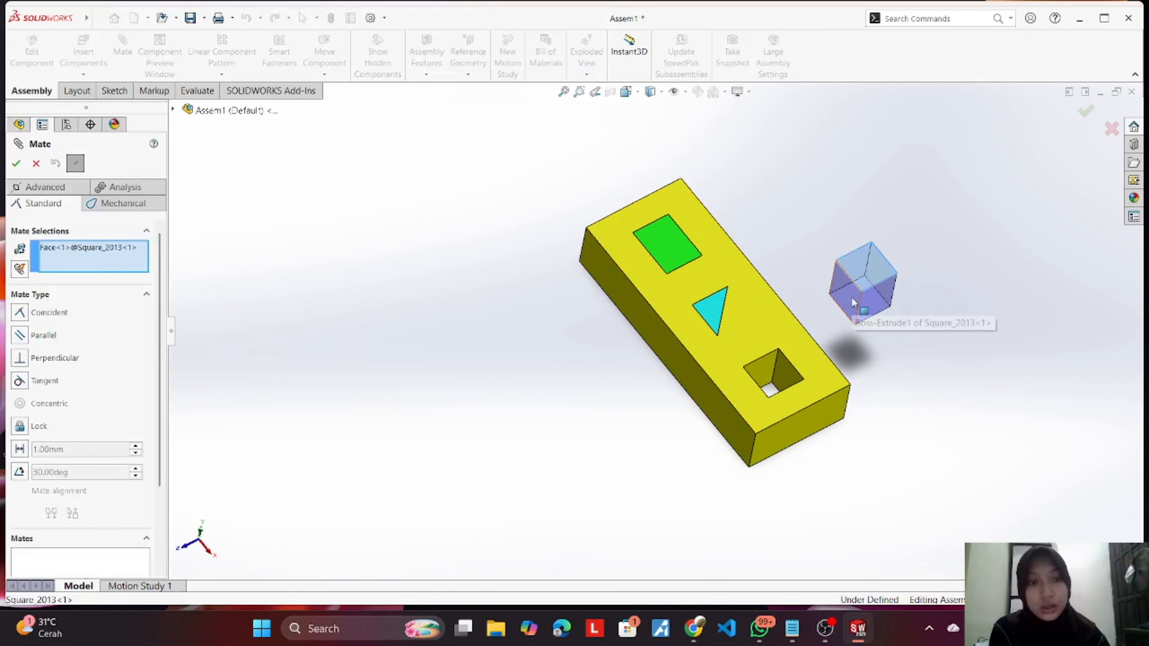
right_click(108, 257)
left_click(154, 275)
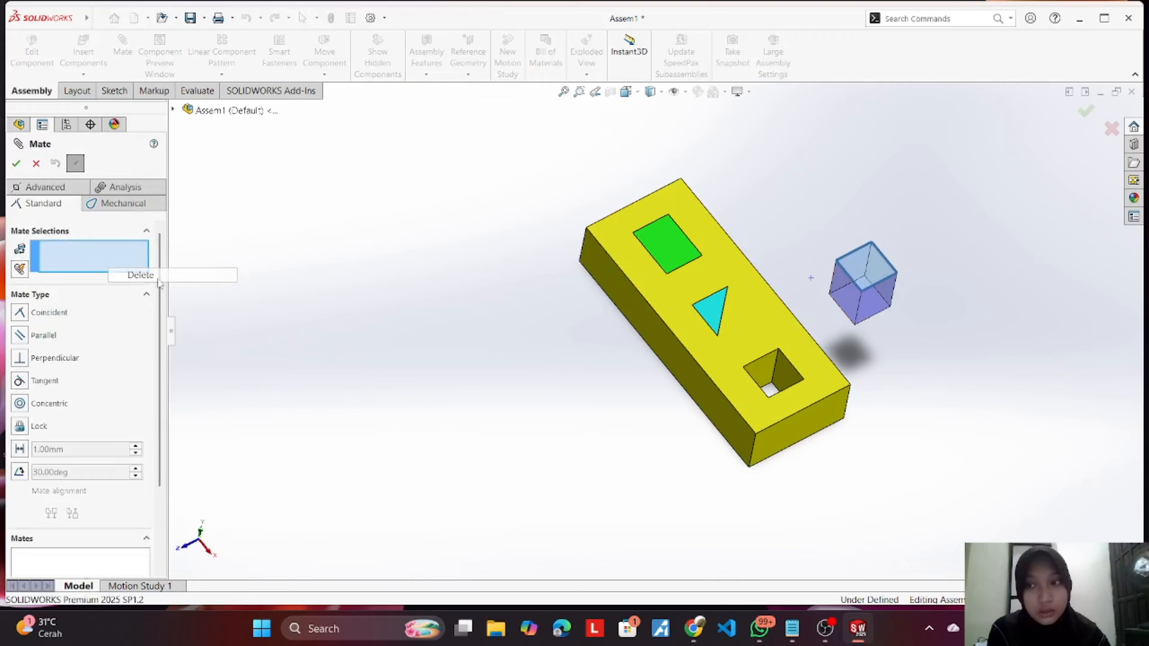
middle_click_drag(657, 269, 742, 215)
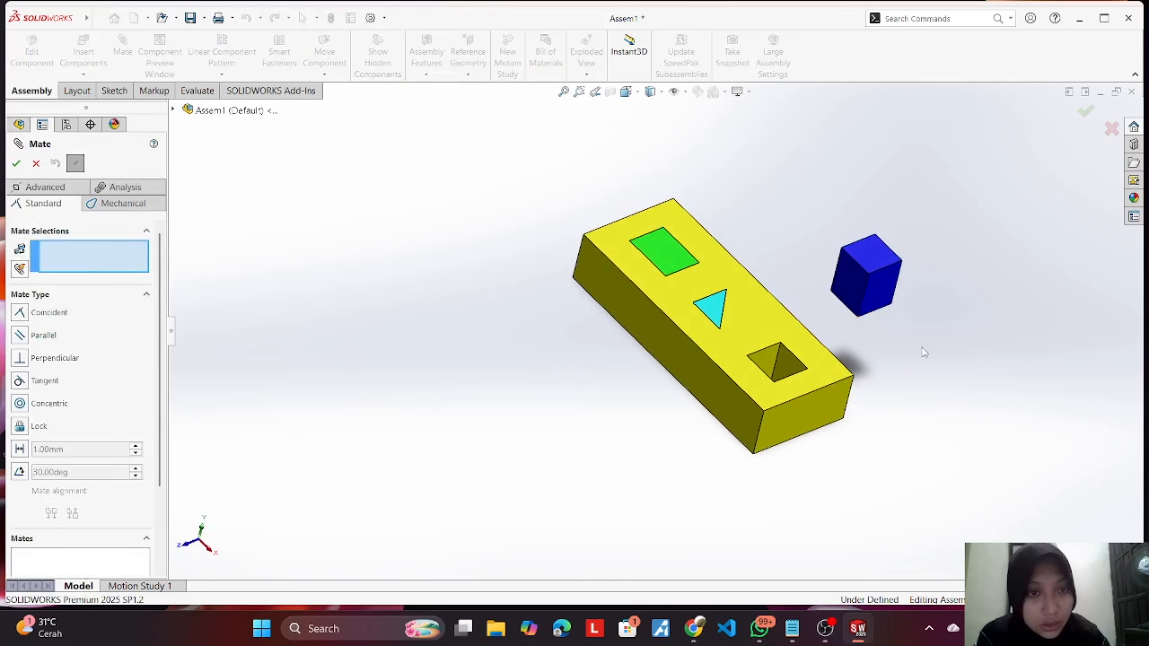
left_click(869, 272)
middle_click_drag(900, 195, 769, 371)
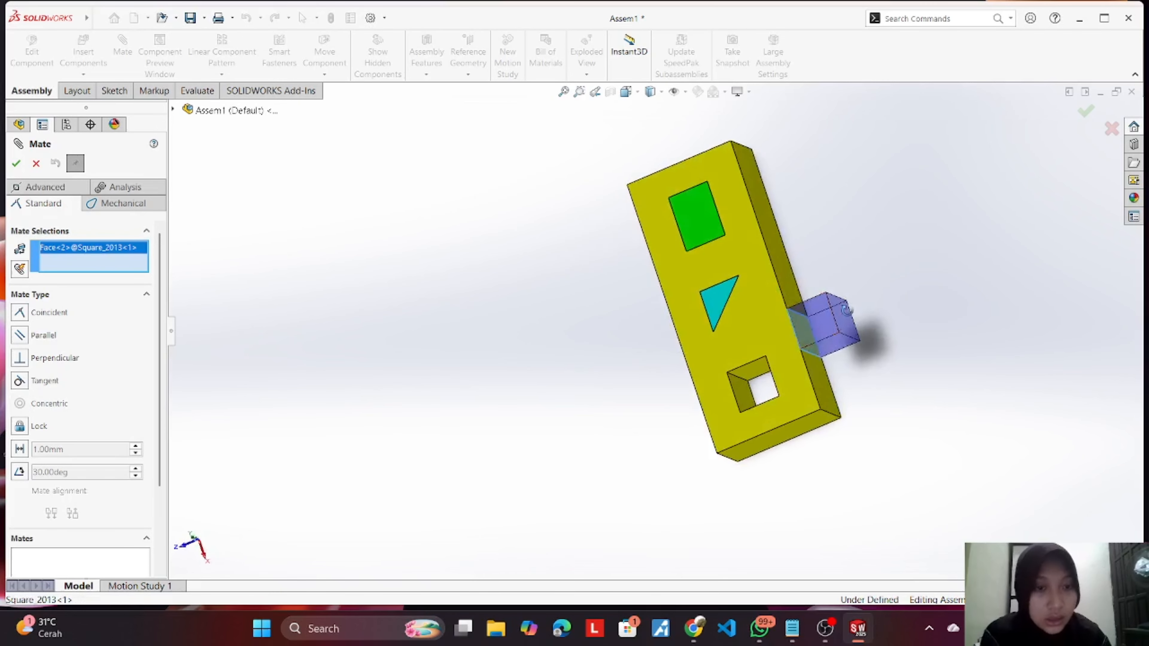
left_click(746, 398)
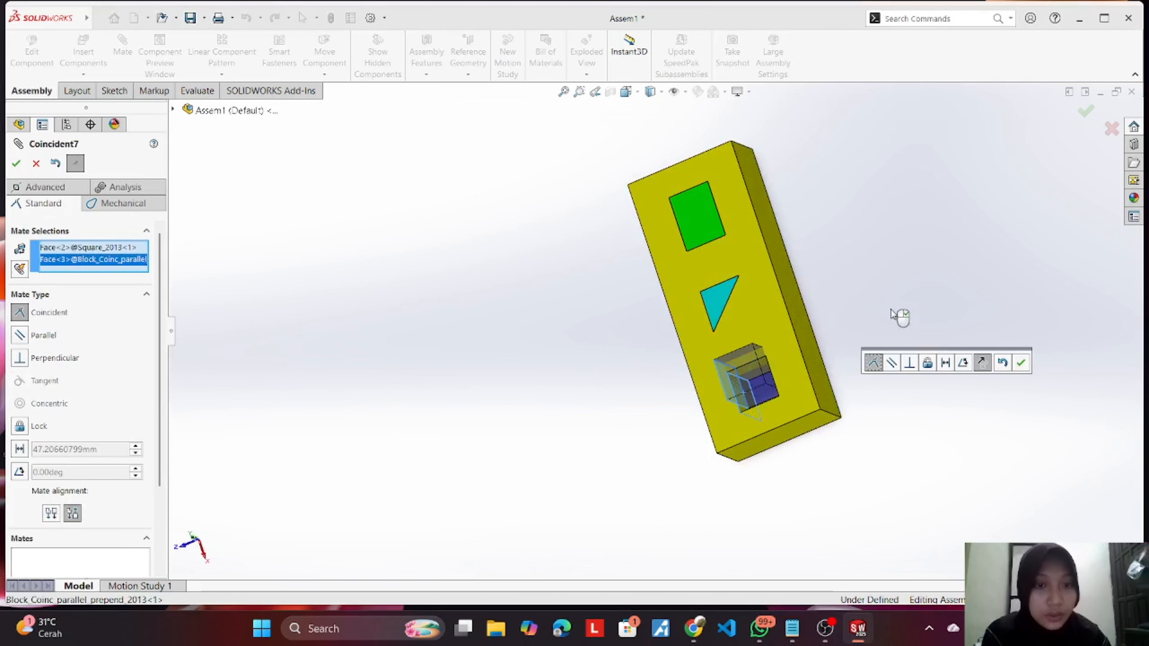
left_click(16, 164)
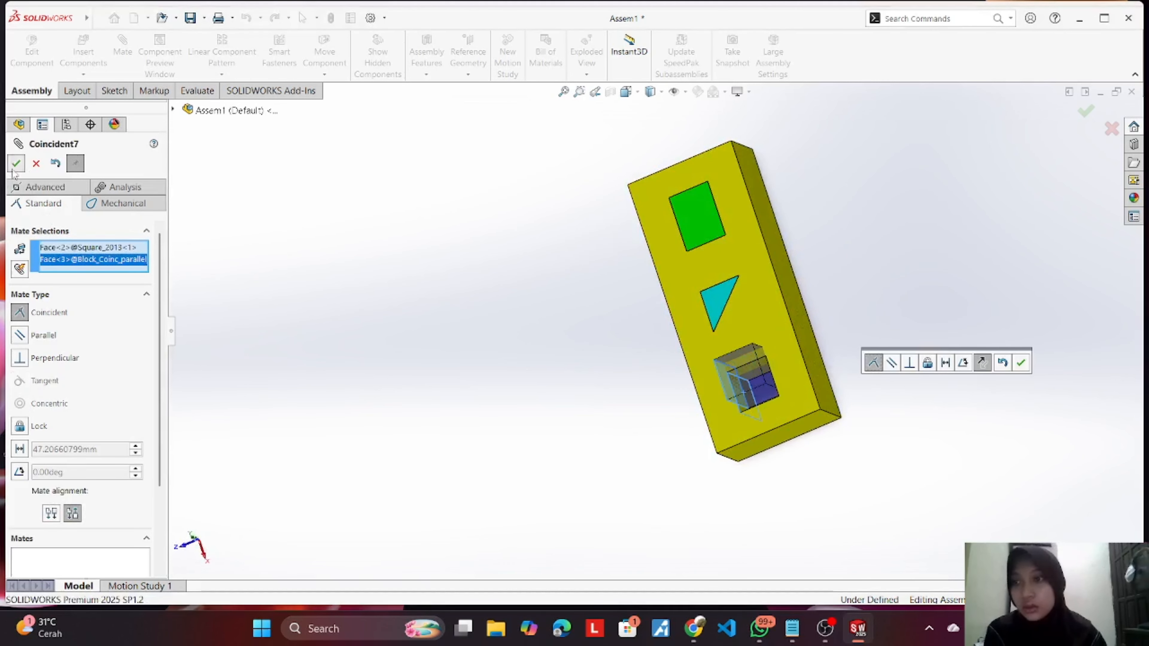
Step: Lift the square part above its pocket and add a parallel mate between its right side face and the pocket's right wall
middle_click_drag(898, 311, 827, 321)
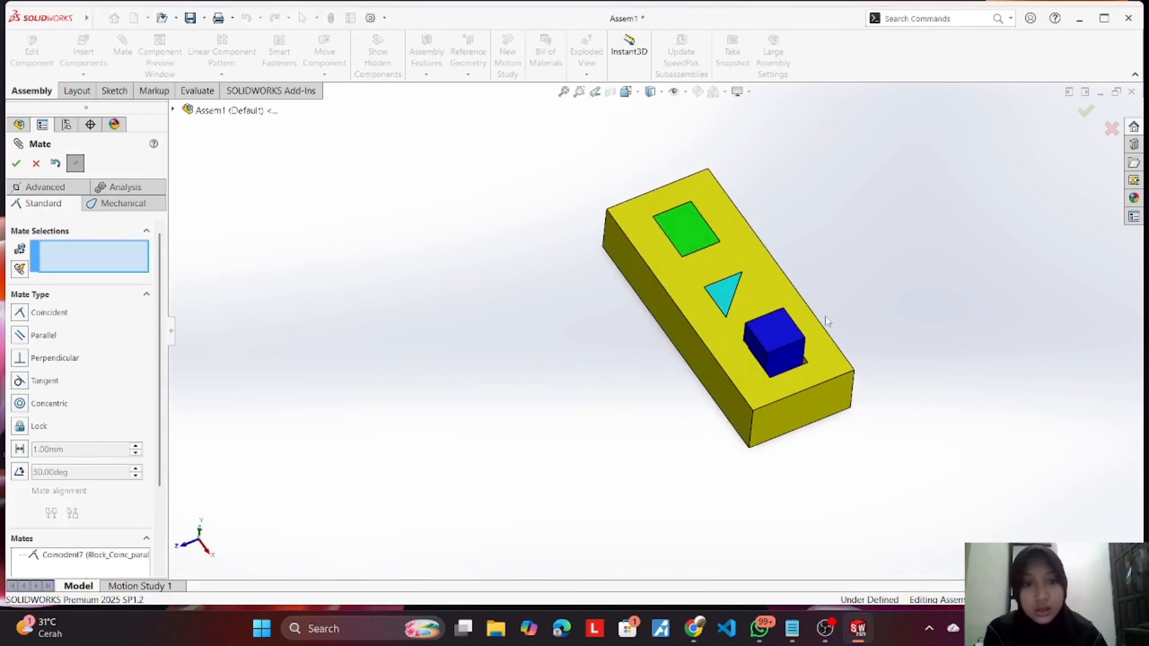
mouse_move(785, 330)
left_mouse_down()
mouse_move(836, 398)
mouse_move(786, 317)
mouse_move(785, 334)
mouse_move(786, 312)
left_mouse_up()
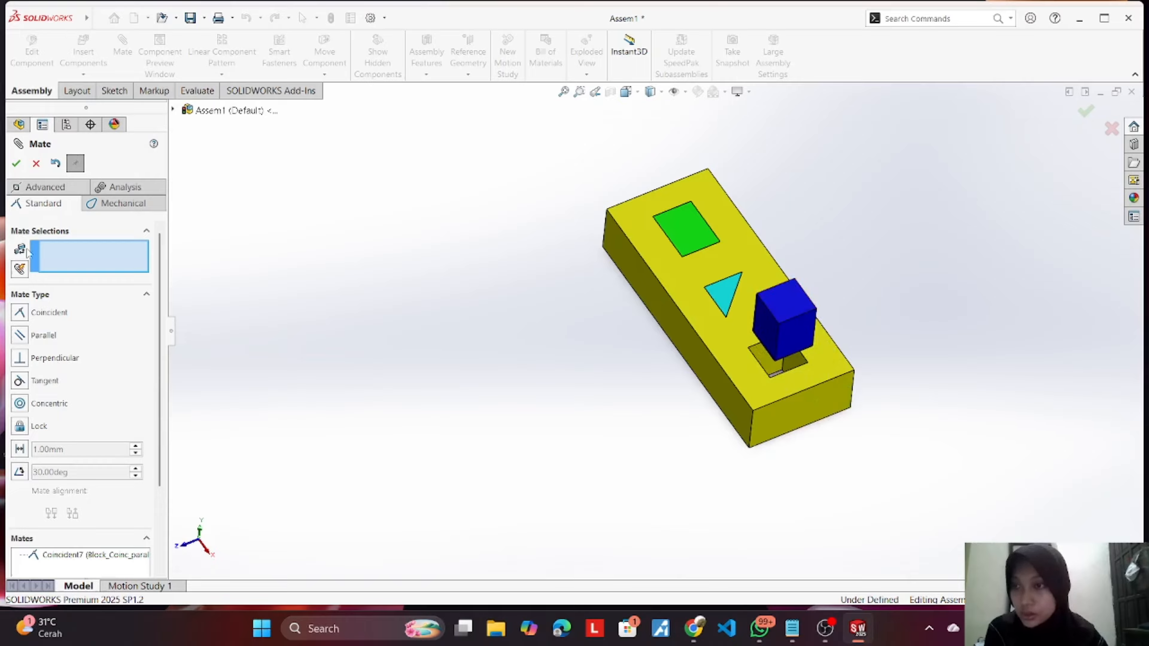
left_click(794, 338)
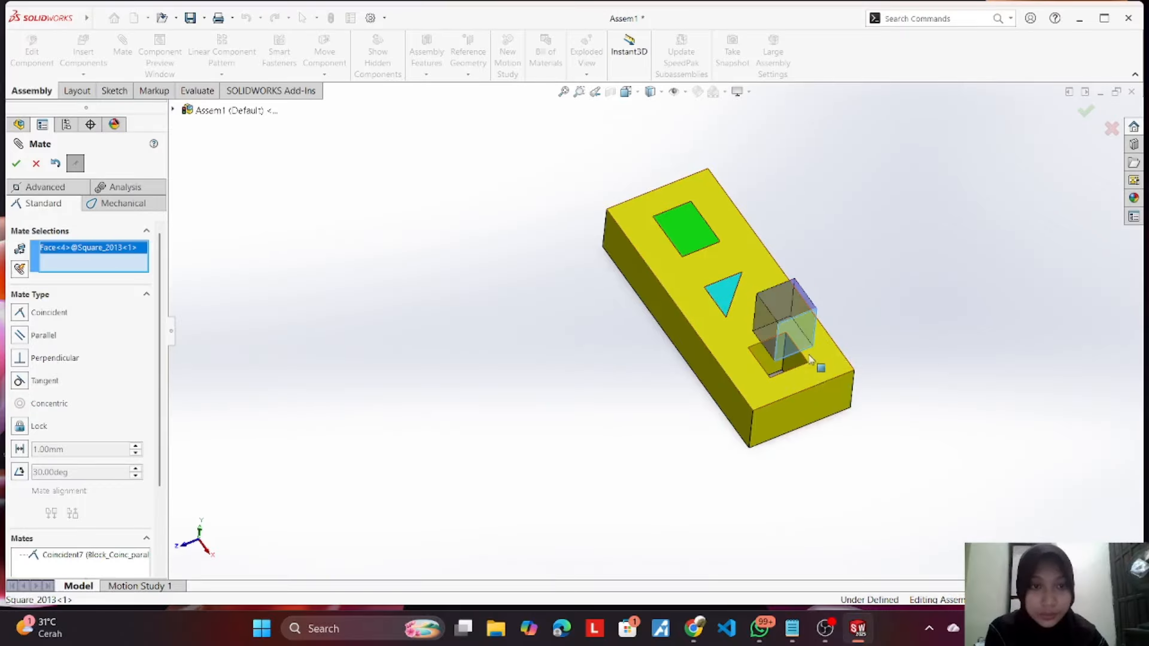
middle_click_drag(878, 316, 837, 407)
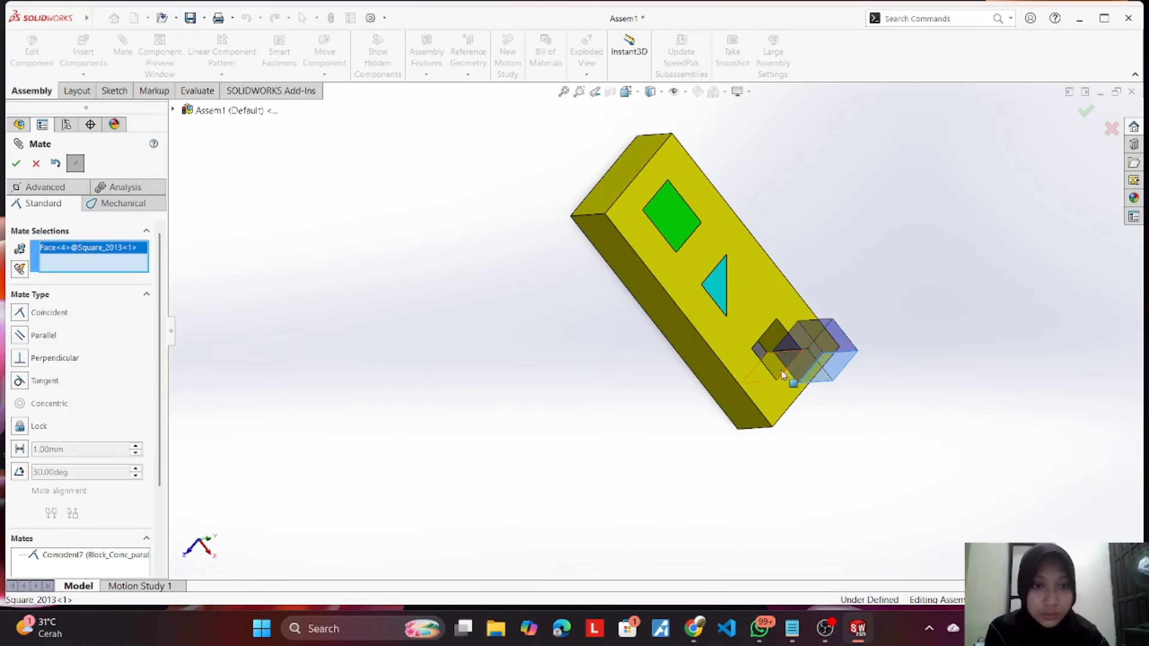
left_click(774, 381)
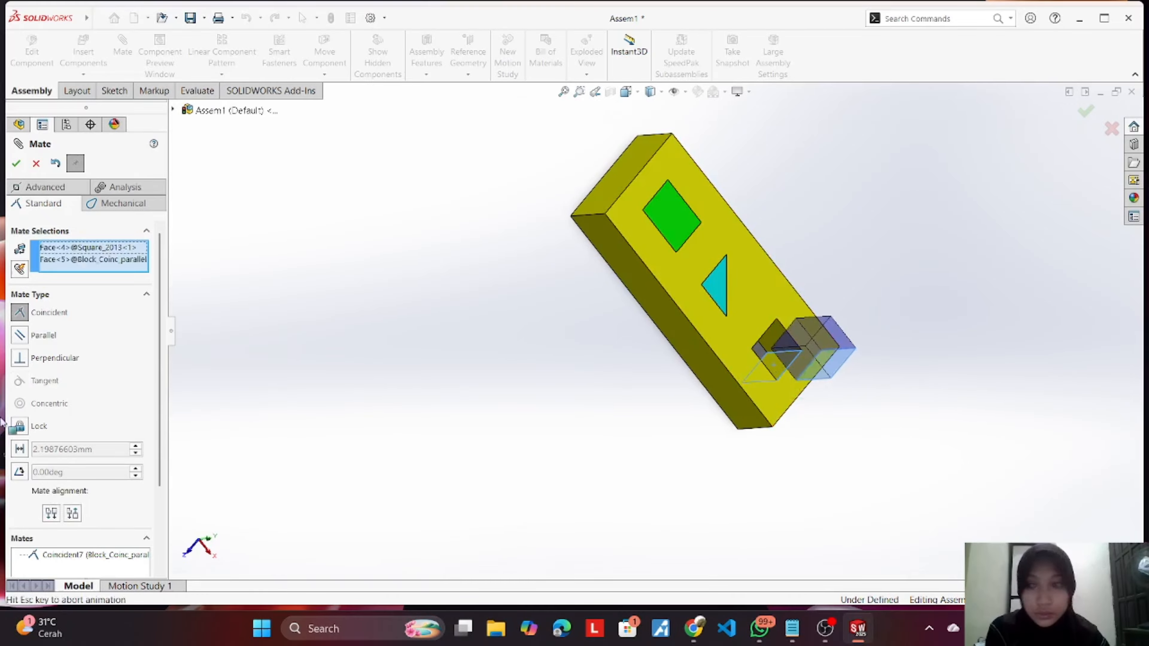
left_click(49, 362)
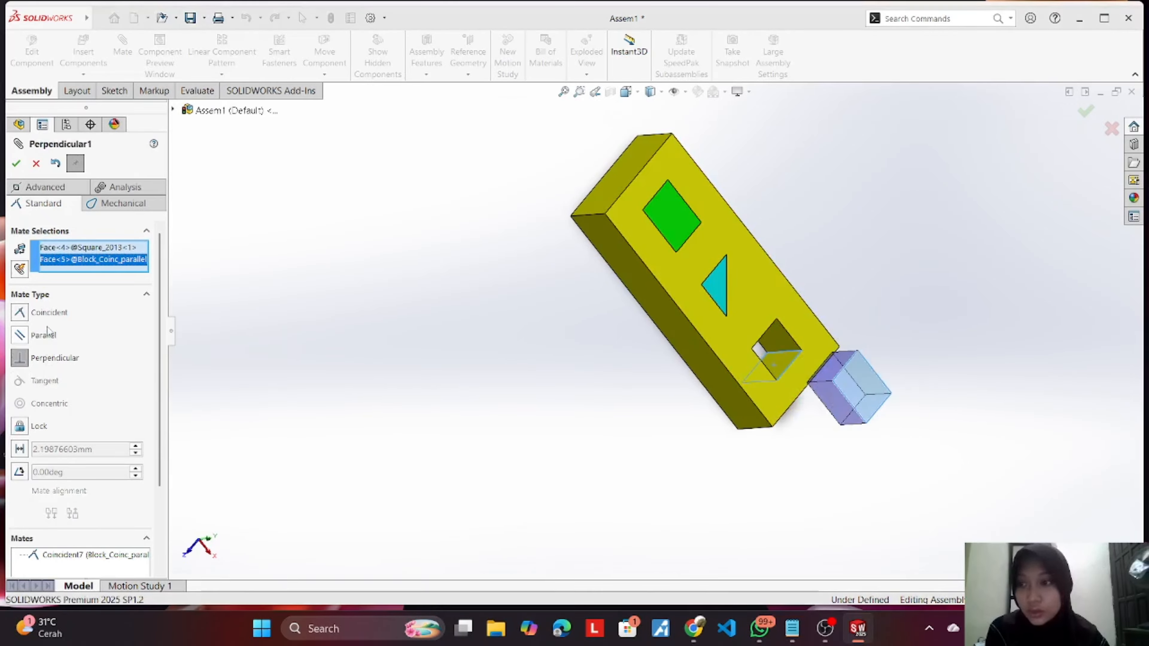
left_click(45, 335)
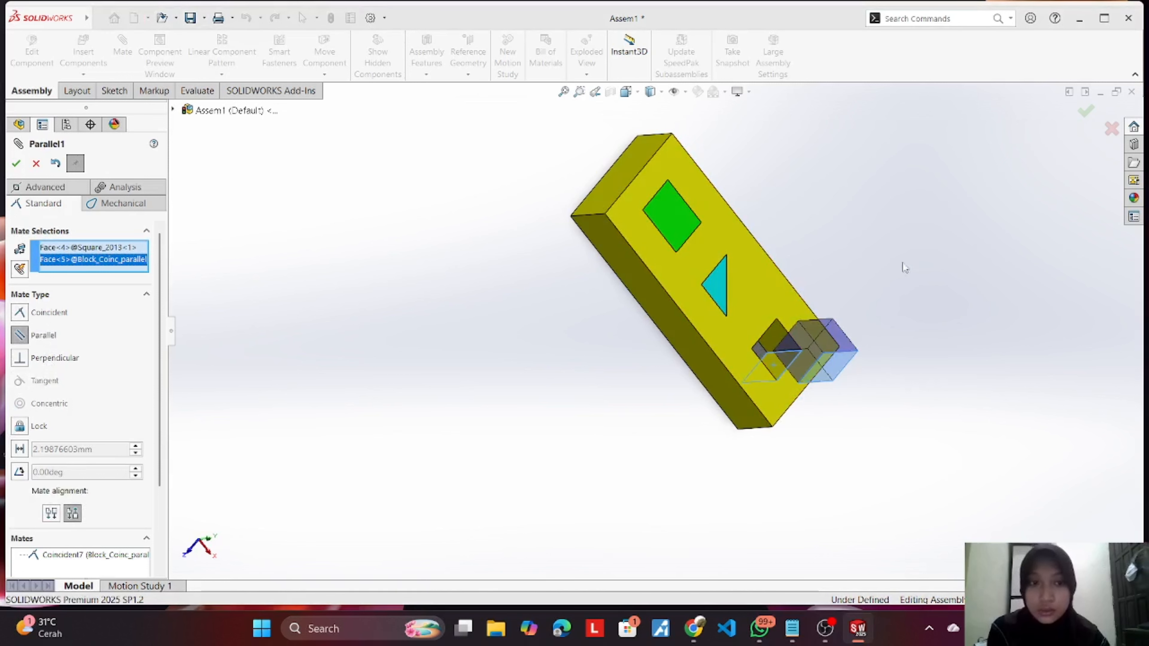
middle_click_drag(901, 265, 863, 240)
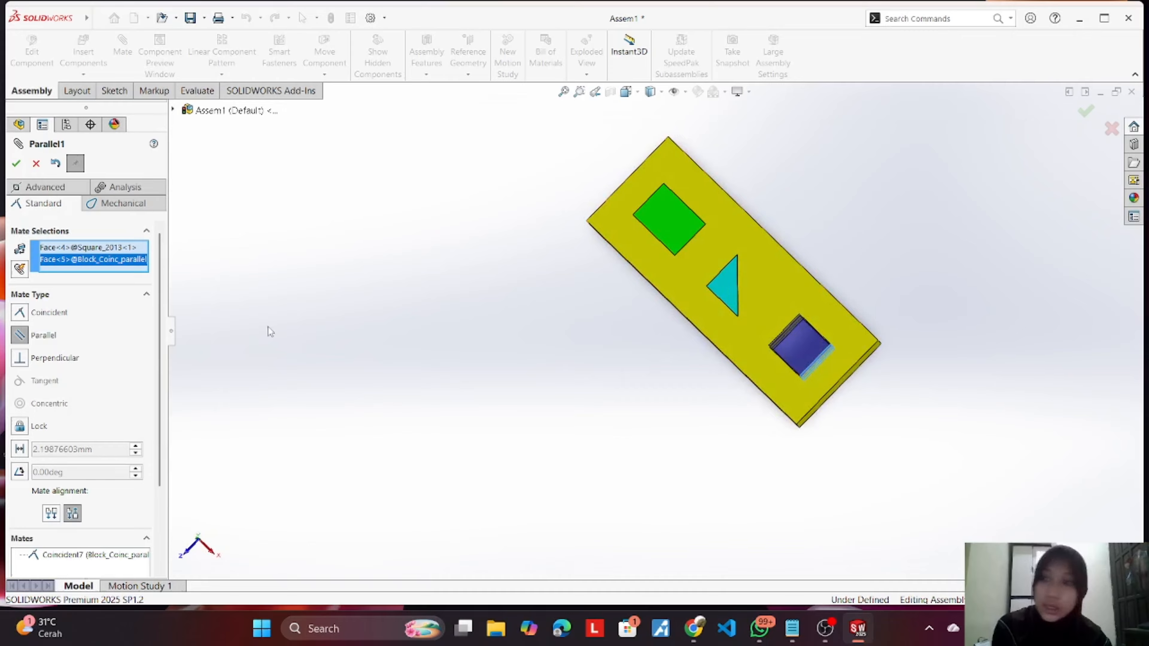
left_click(15, 164)
Step: Bring the square part back over its pocket and mate its top face coincident with the block's top face
mouse_move(809, 351)
left_mouse_down()
mouse_move(829, 342)
mouse_move(801, 334)
left_mouse_up()
middle_click_drag(885, 282, 925, 208)
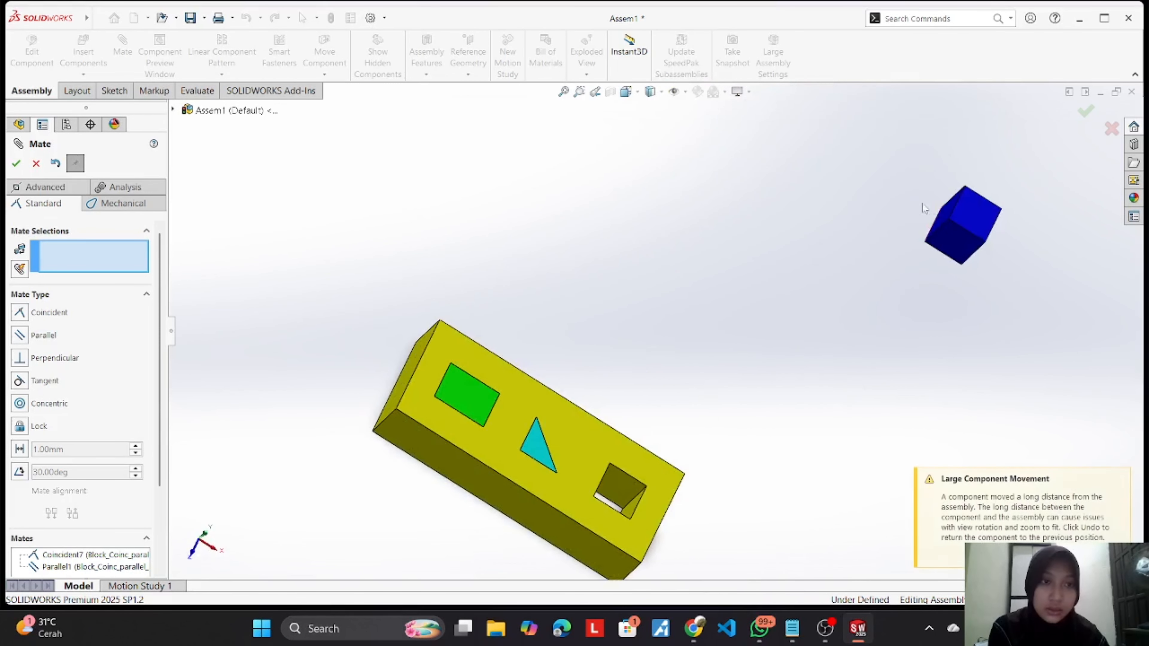
left_click_drag(955, 217, 638, 473)
middle_click_drag(695, 358, 678, 465)
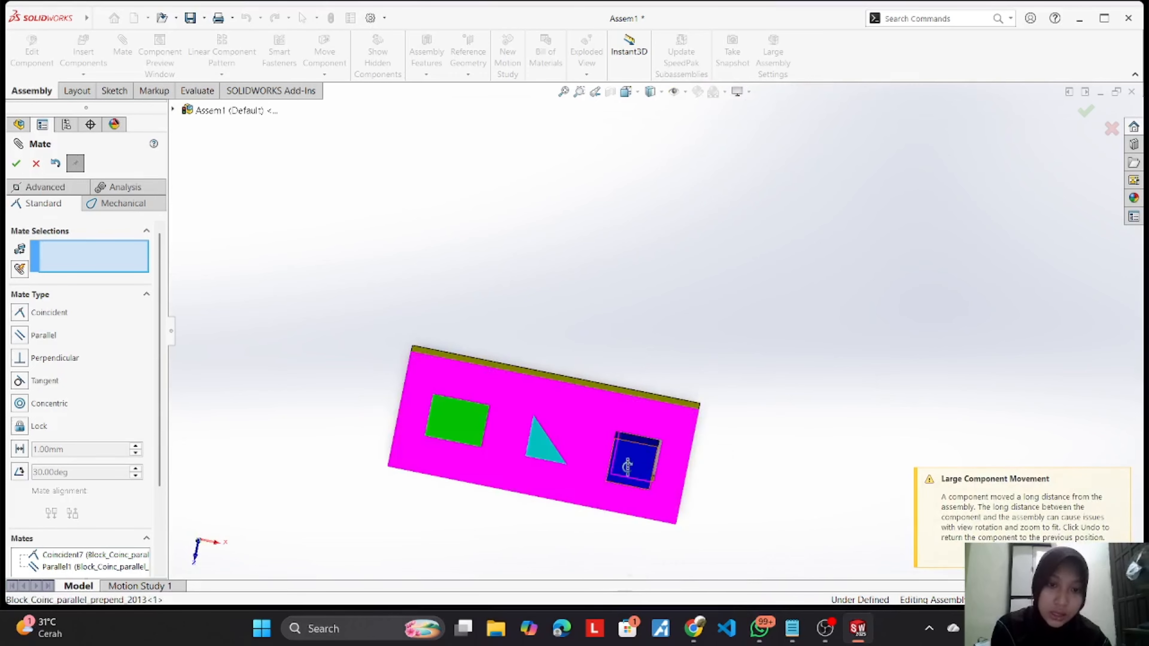
mouse_move(640, 464)
left_mouse_down()
mouse_move(639, 510)
mouse_move(646, 474)
left_mouse_up()
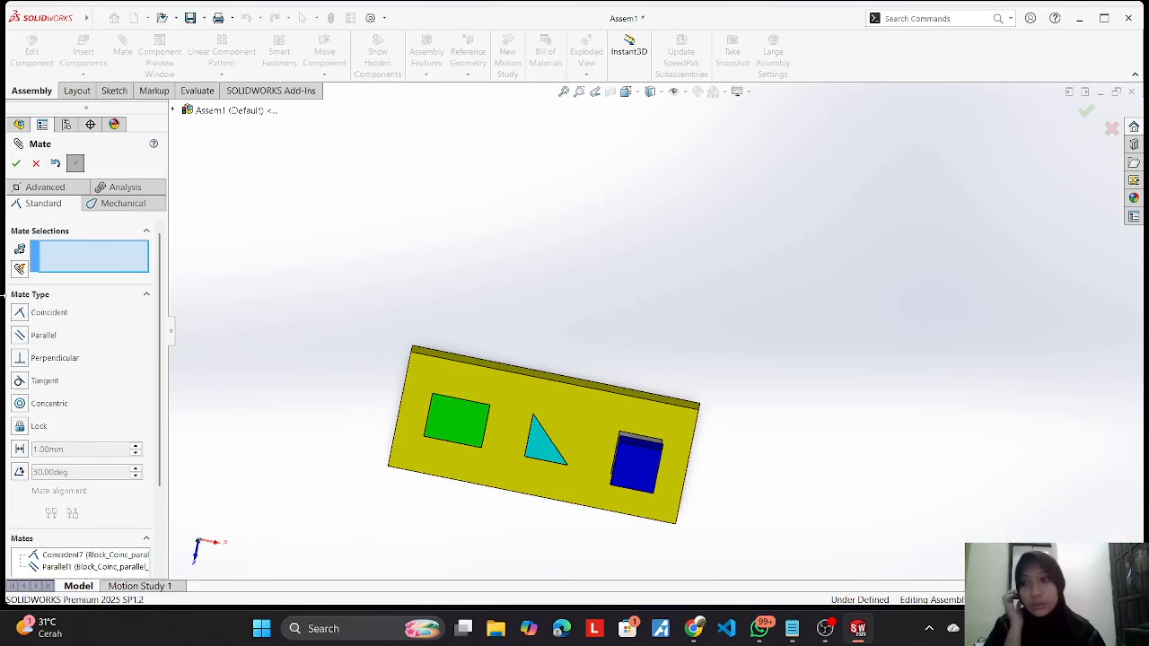
left_click(627, 463)
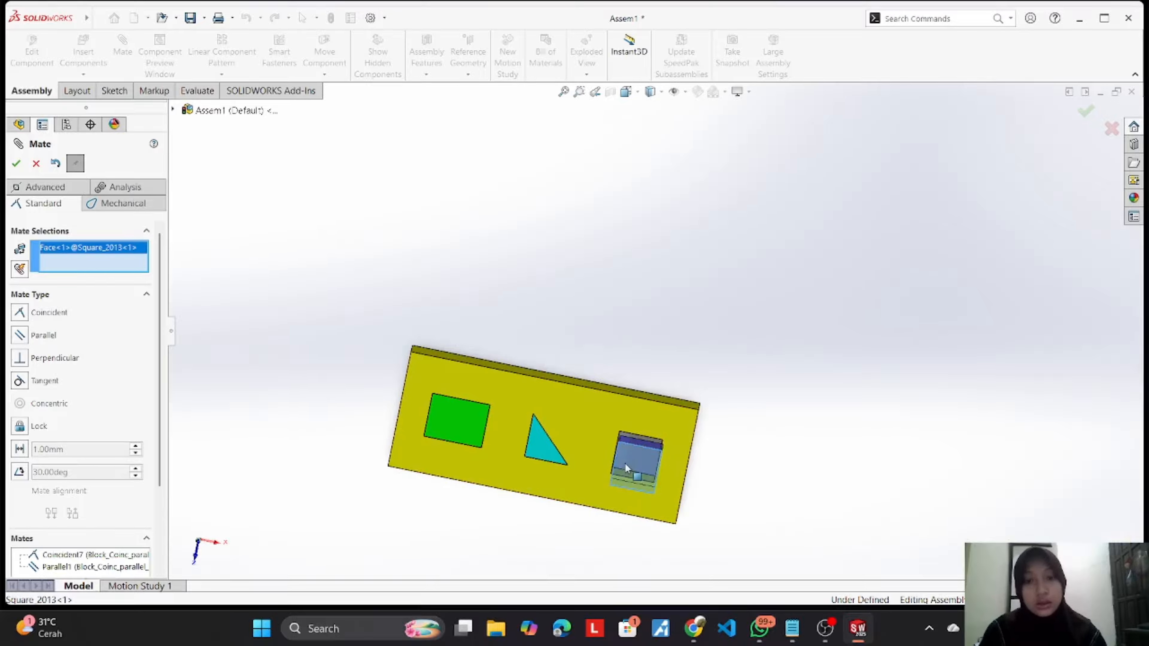
left_click(566, 417)
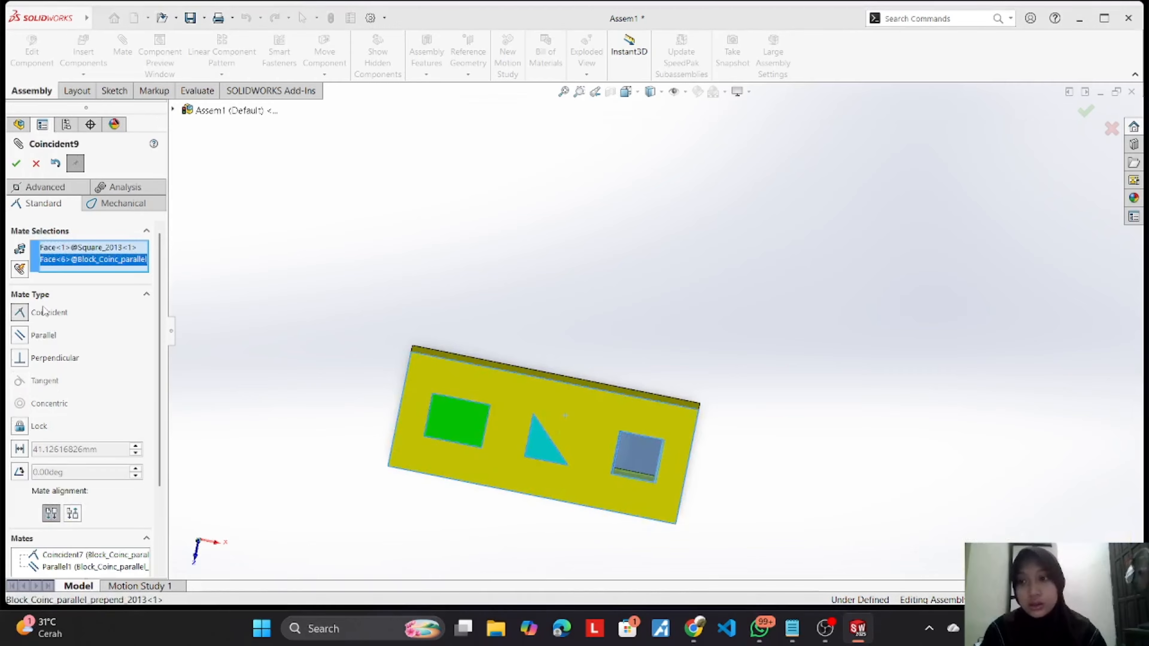
left_click(16, 163)
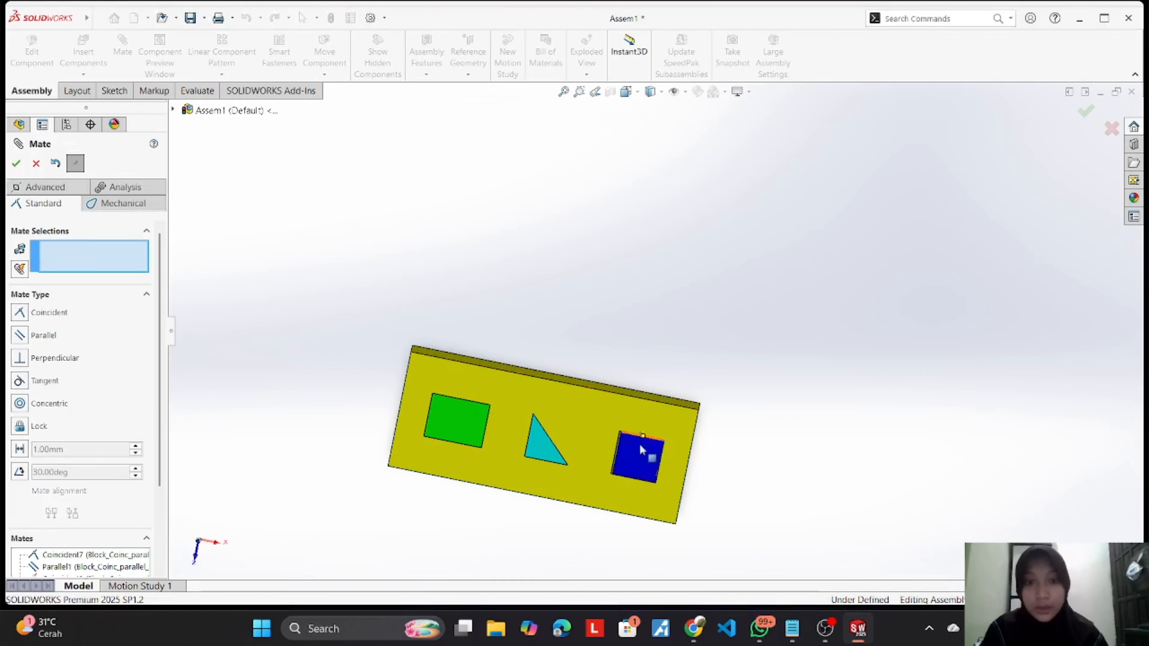
Step: Slide the square part sideways out of its pocket and mate its left side face coincident with the pocket's left wall
mouse_move(691, 398)
middle_mouse_down()
mouse_move(706, 259)
mouse_move(706, 393)
middle_mouse_up()
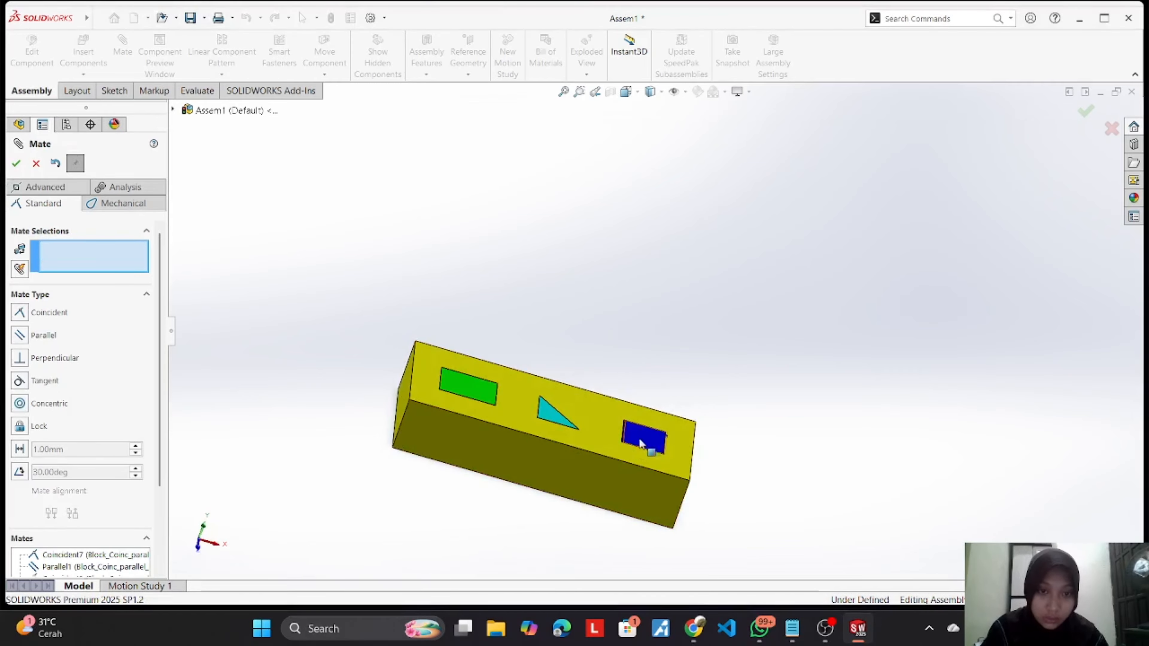
mouse_move(687, 398)
left_mouse_down()
mouse_move(665, 391)
mouse_move(693, 398)
mouse_move(664, 399)
mouse_move(677, 405)
left_mouse_up()
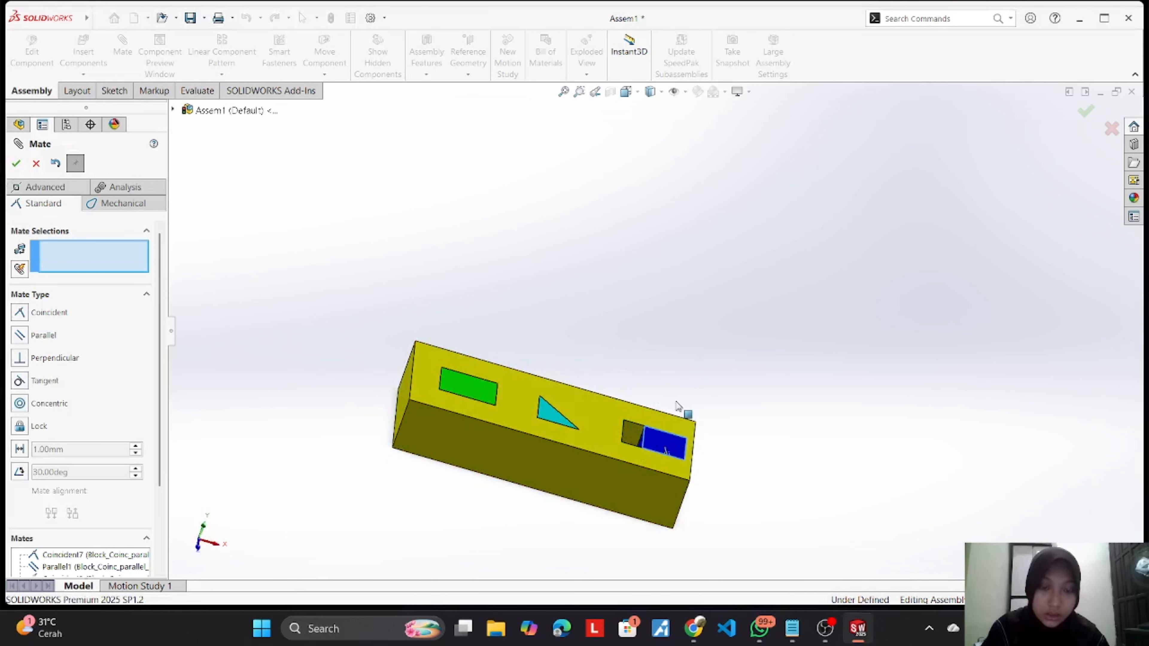
middle_click_drag(656, 342, 687, 483)
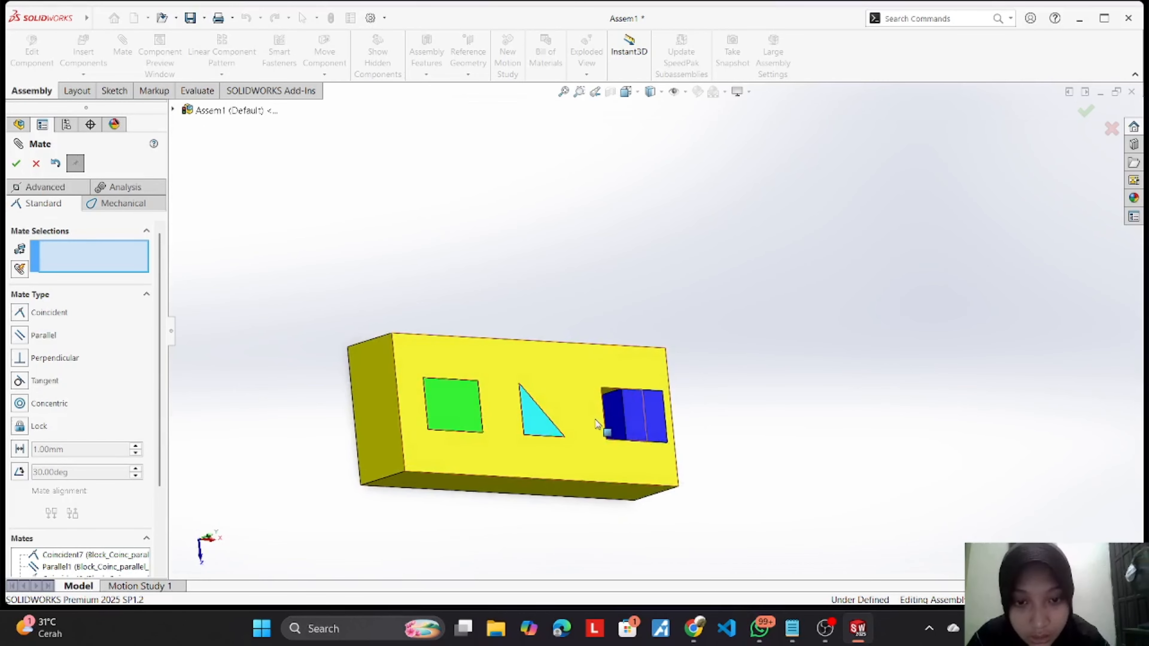
left_click(618, 414)
middle_click_drag(629, 340, 583, 317)
left_click(599, 427)
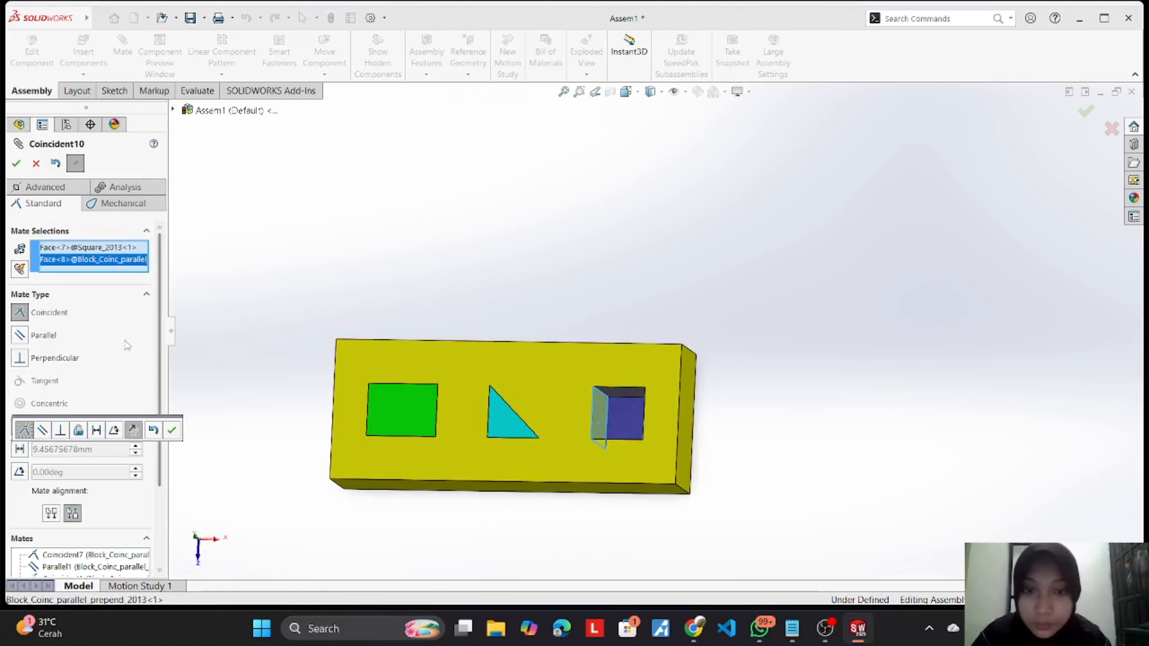
left_click(17, 163)
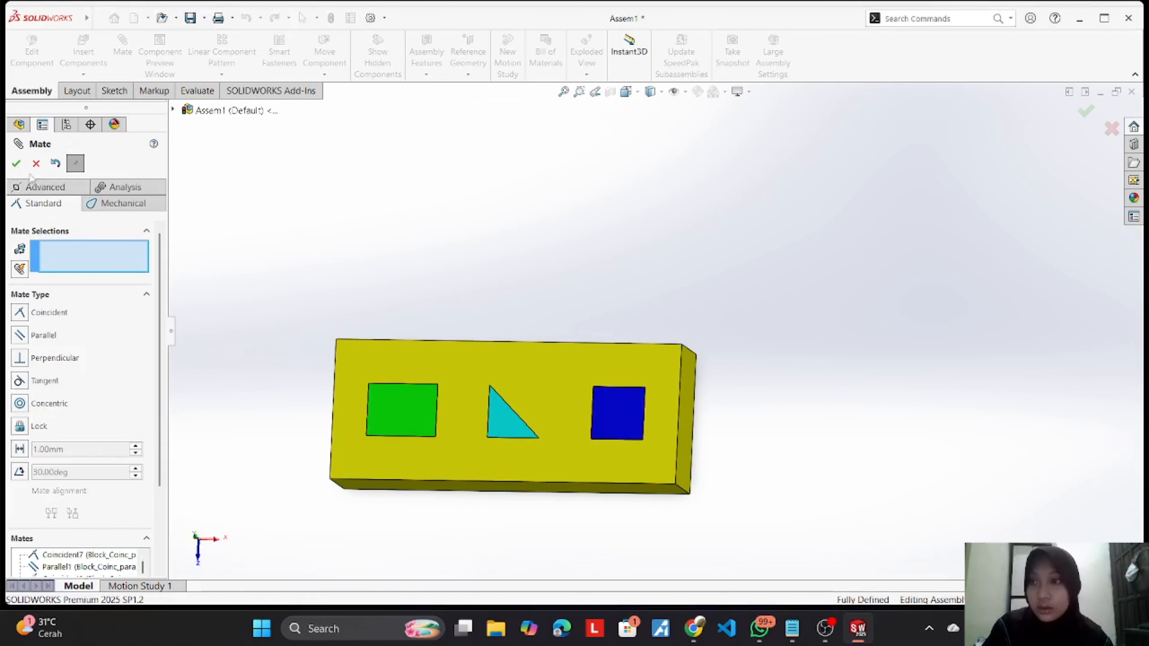
Step: Finish the Mate command and check whether the square part can still be moved in its pocket
left_click(16, 164)
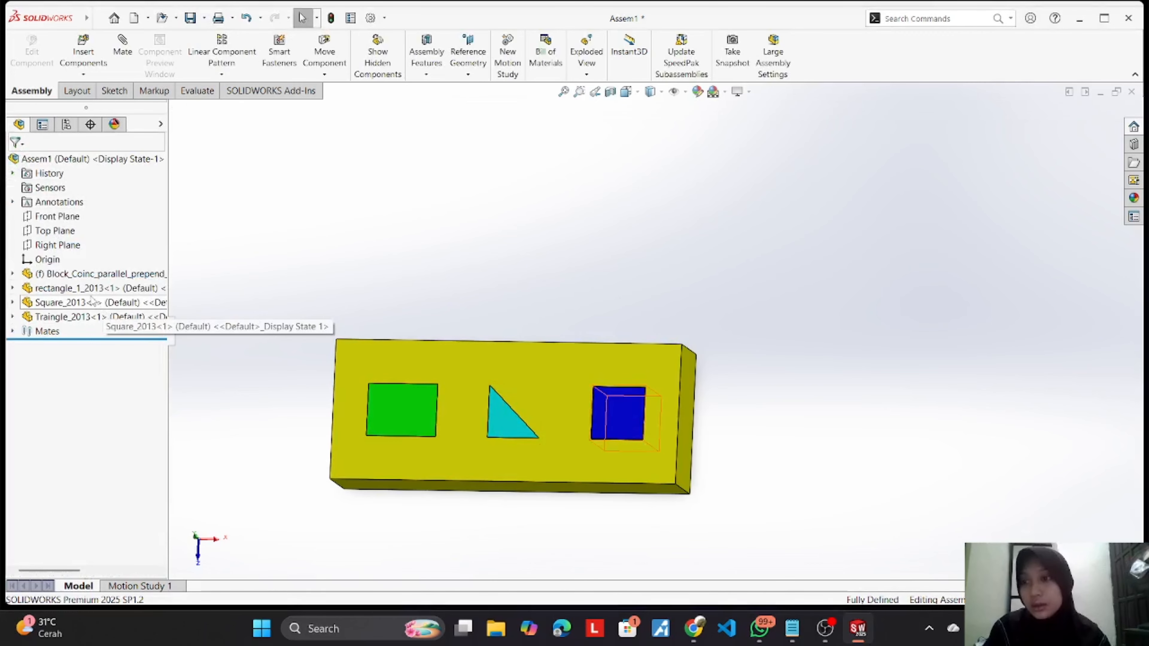
left_click(605, 421)
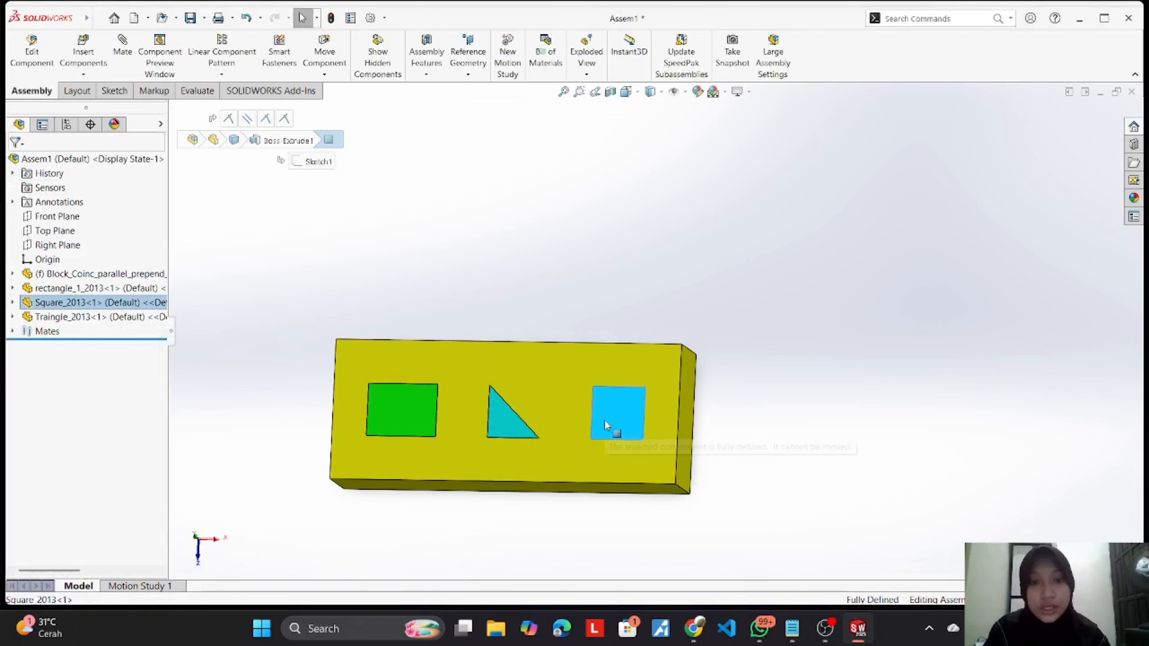
left_click(683, 199)
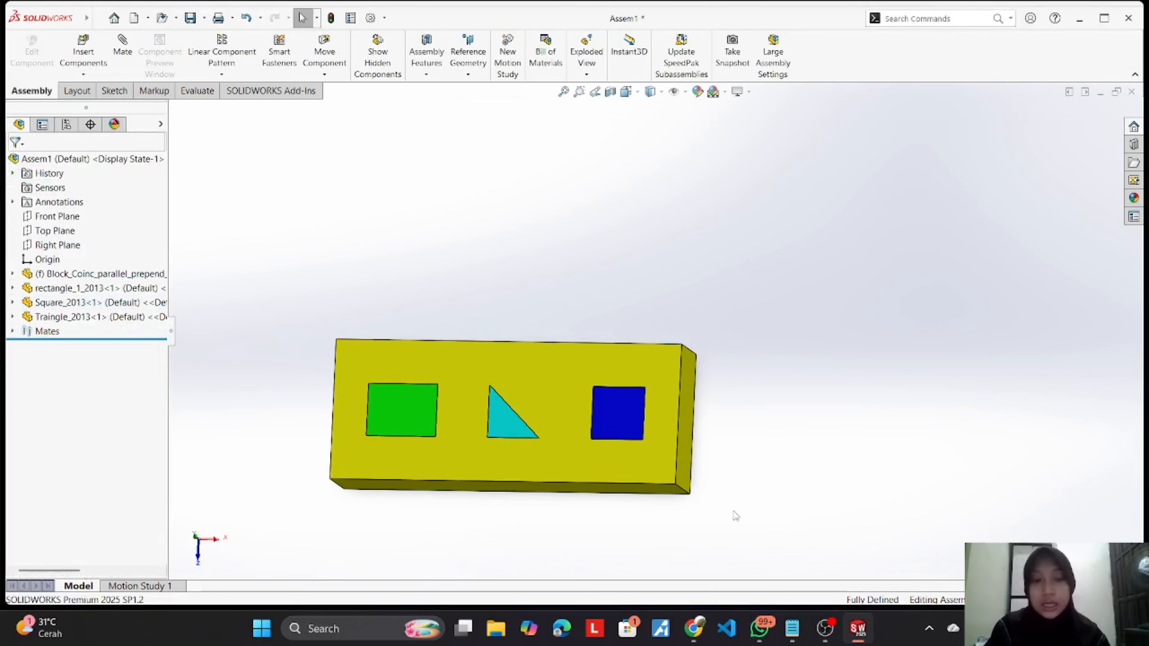
Step: Review the lesson notes in Notepad around topics 59 and 60, Tangent & Concentric, comparing them with the block assembly in SOLIDWORKS
left_click(792, 630)
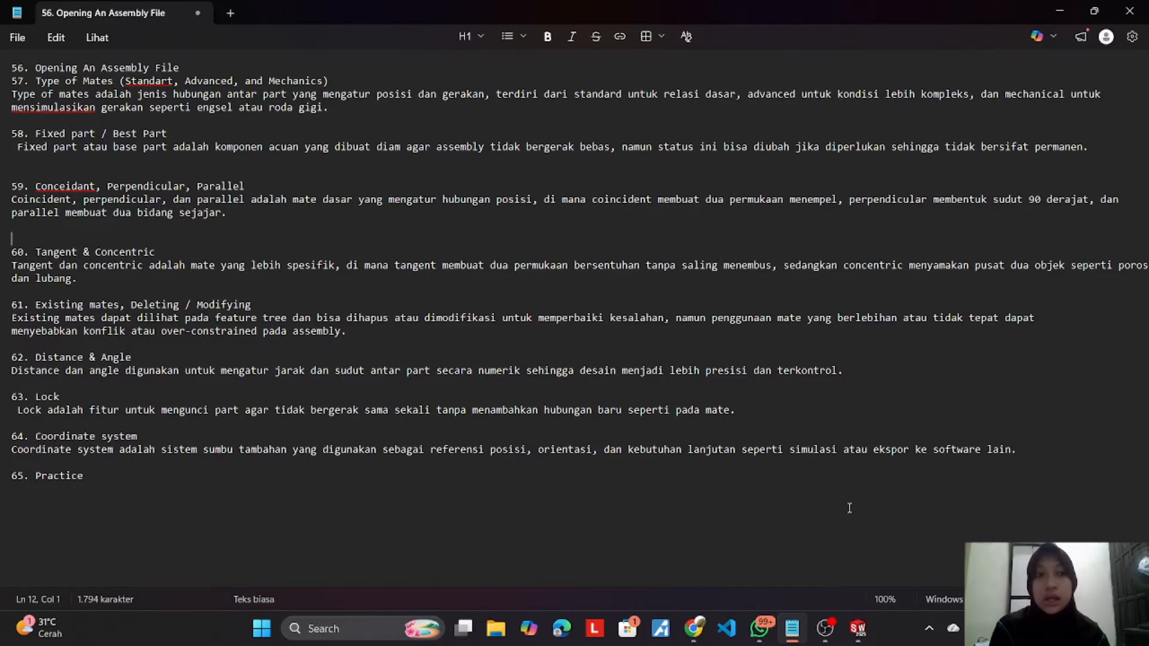
left_click(865, 630)
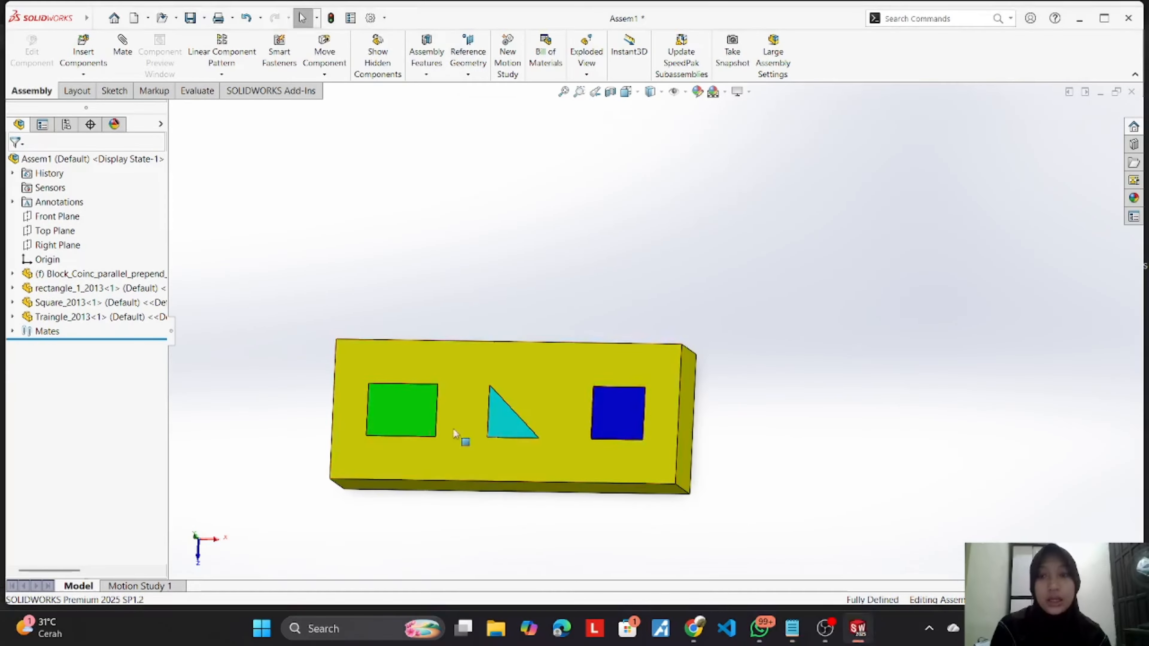
middle_click_drag(476, 137, 437, 286)
left_click(788, 634)
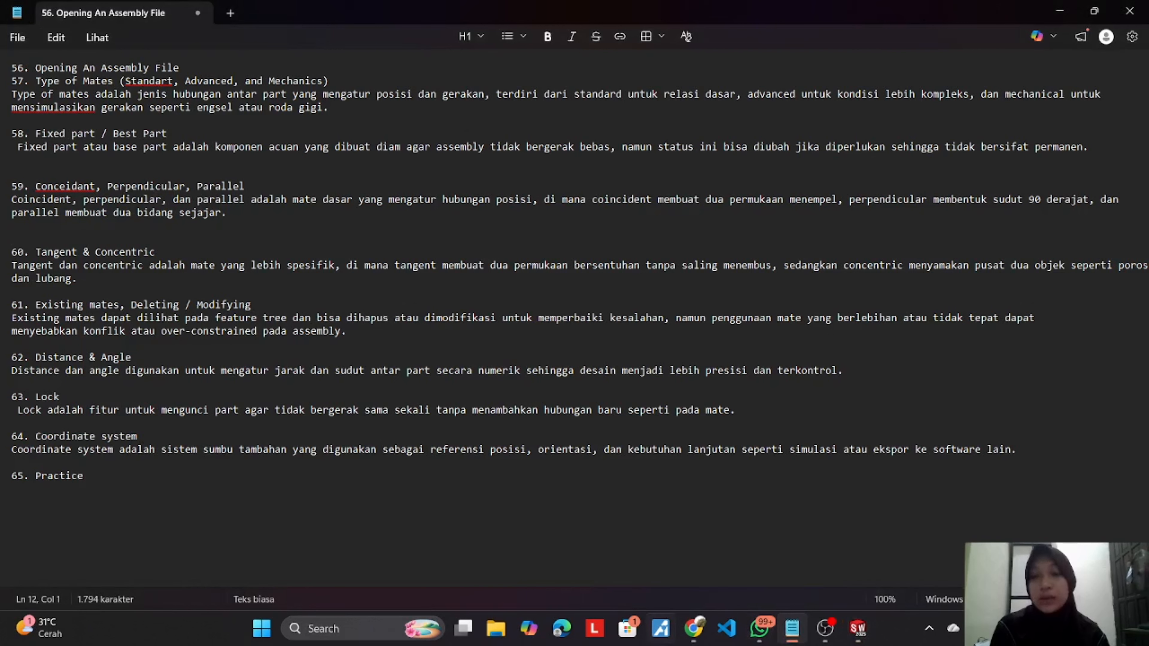
left_click(860, 628)
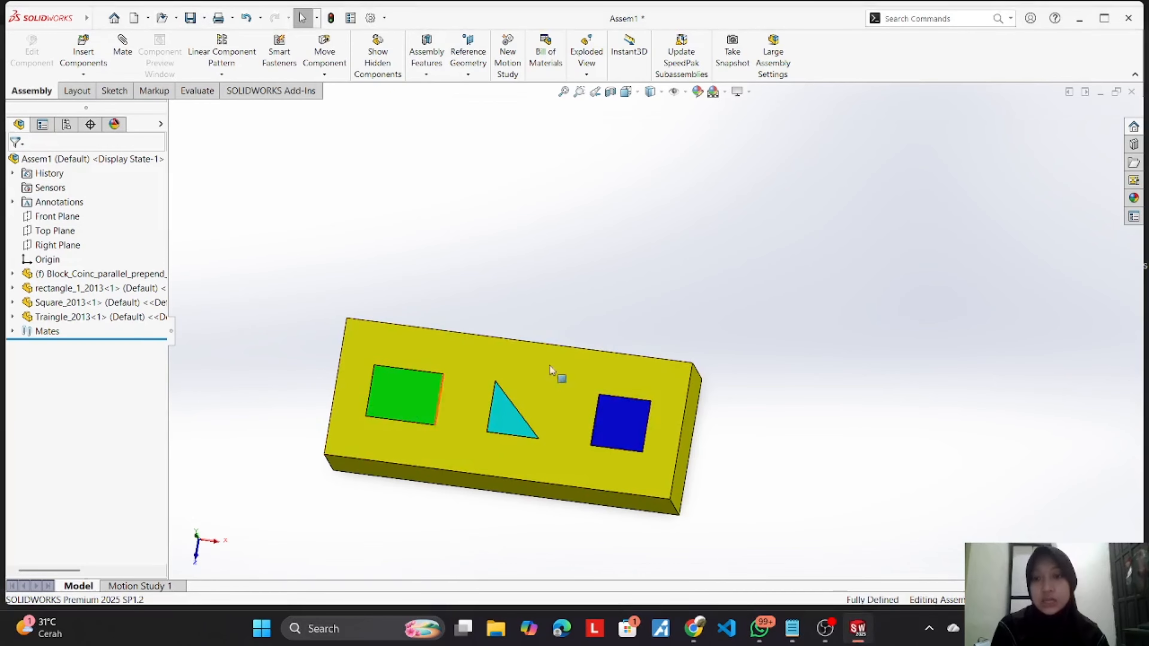
middle_click_drag(675, 257, 708, 234)
left_click(792, 627)
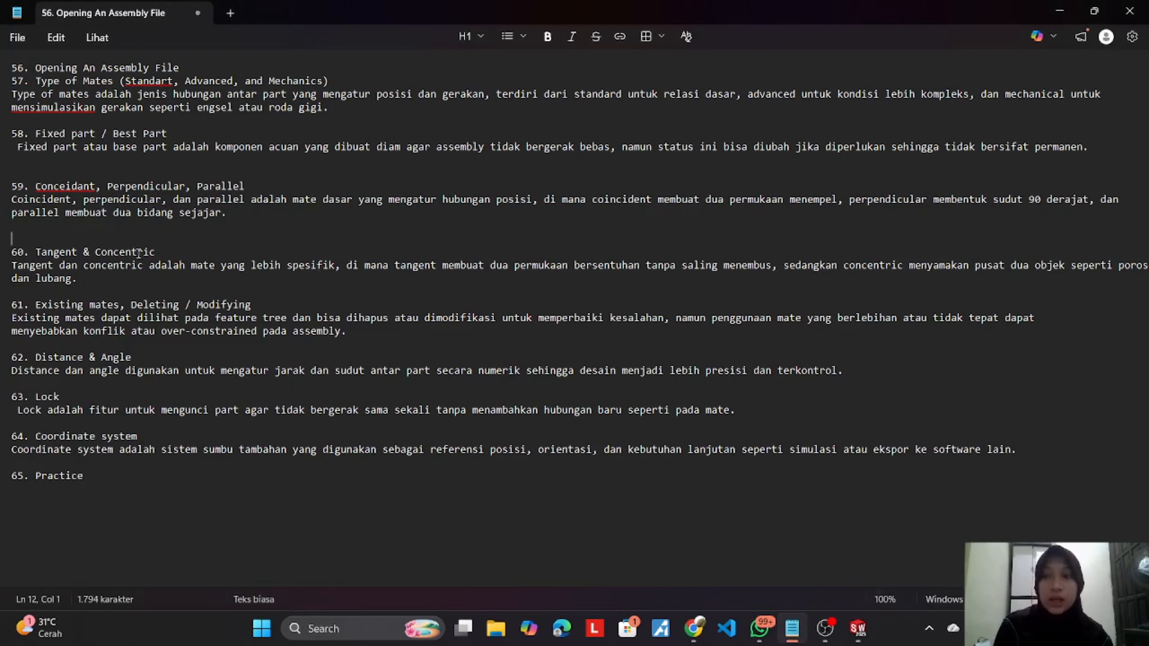
left_click(855, 629)
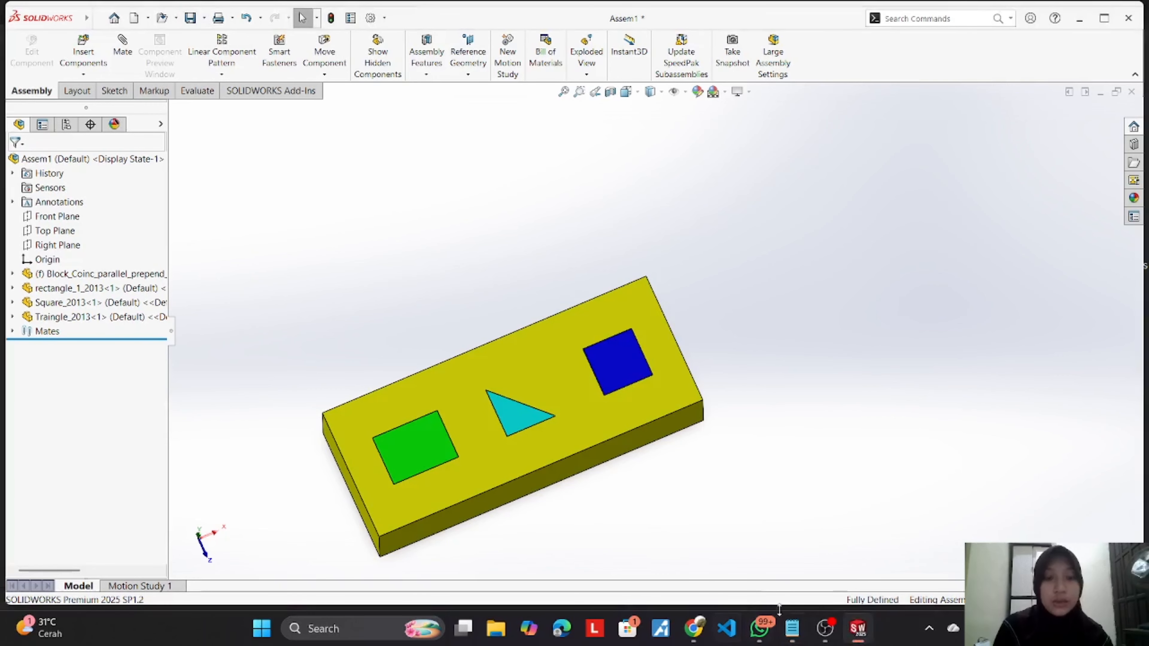
mouse_move(823, 633)
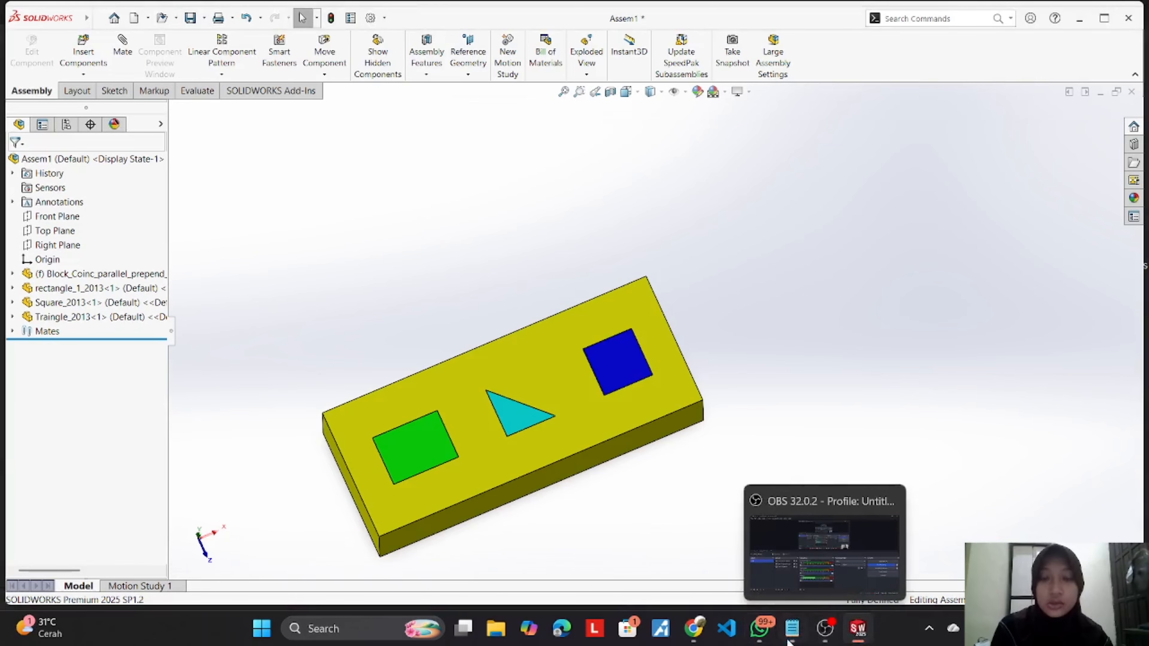
left_click(791, 631)
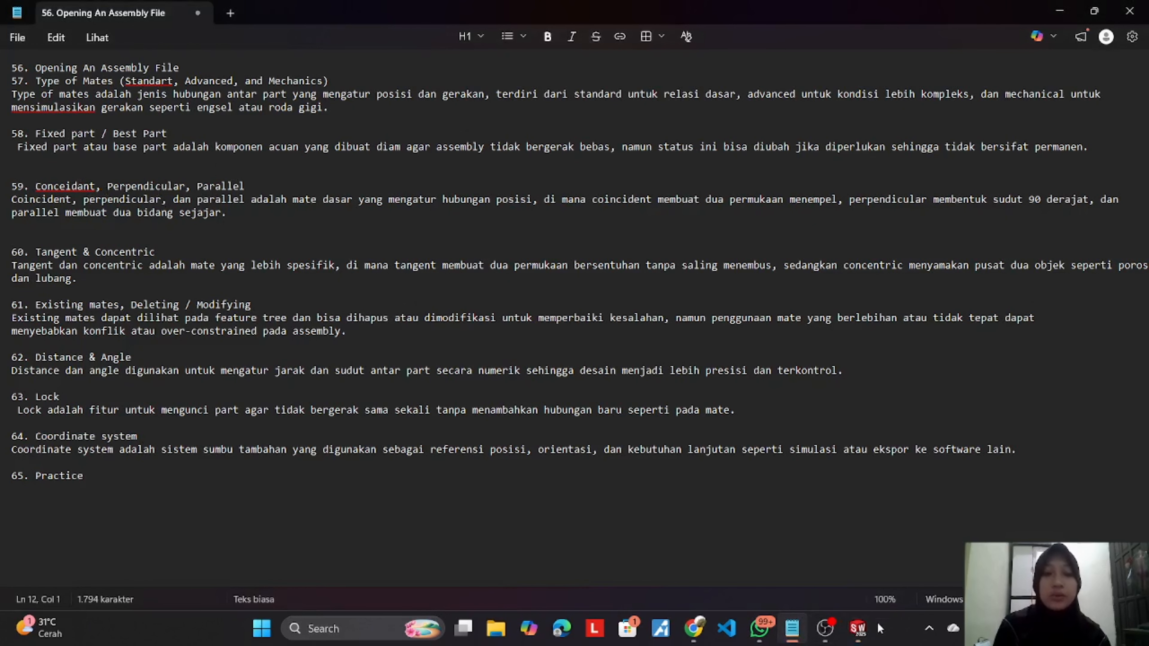
left_click(859, 628)
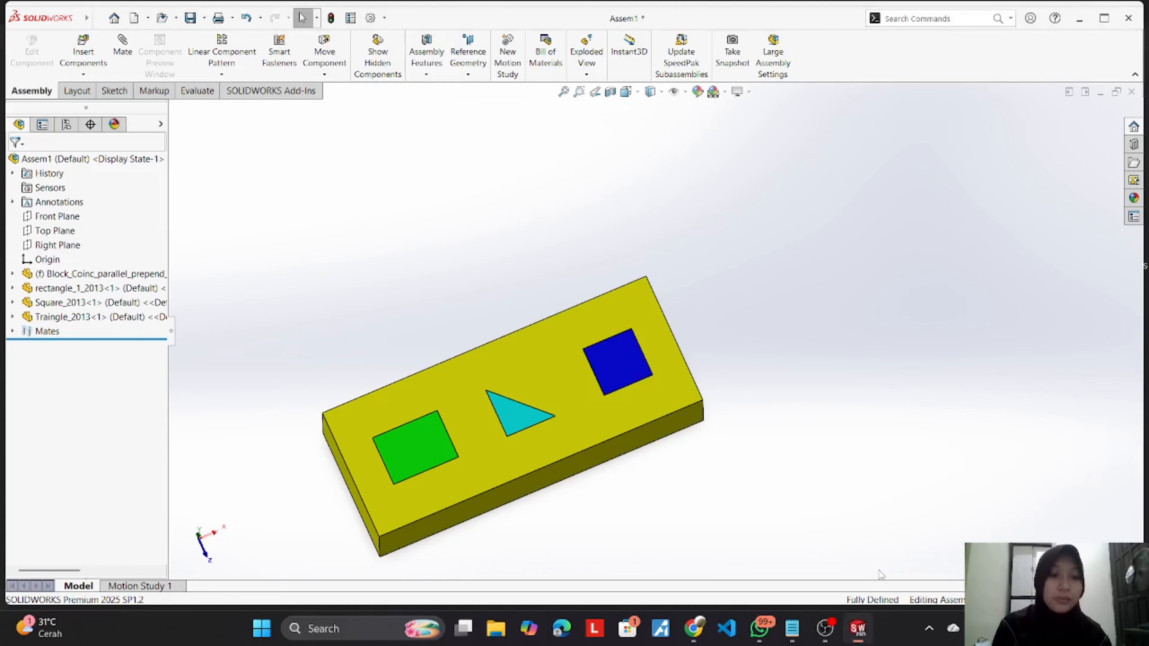
Step: Close SOLIDWORKS without saving the modified documents, minimize the lesson notes and restart SOLIDWORKS 2025 from the desktop
left_click(1130, 17)
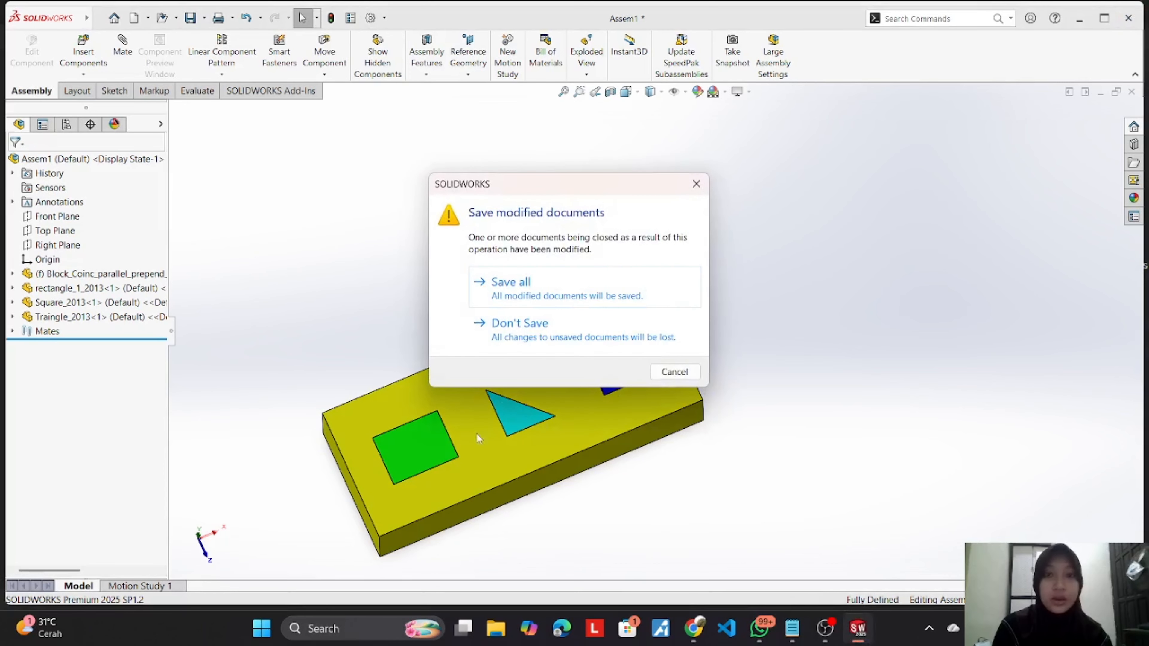
left_click(519, 323)
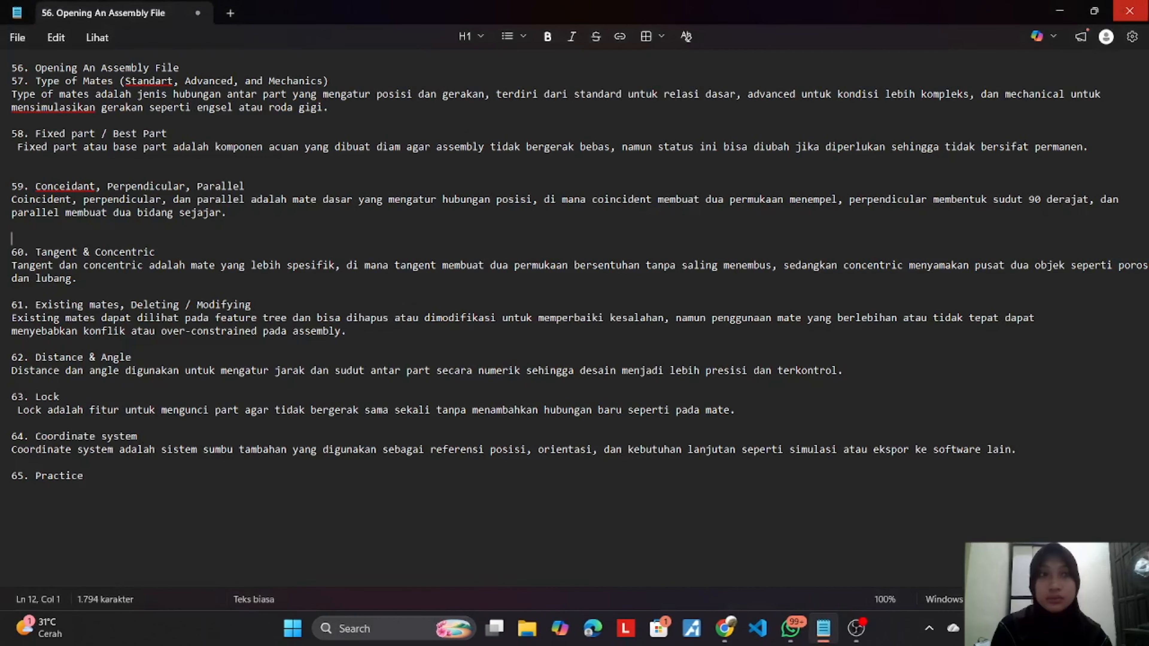
left_click(1068, 17)
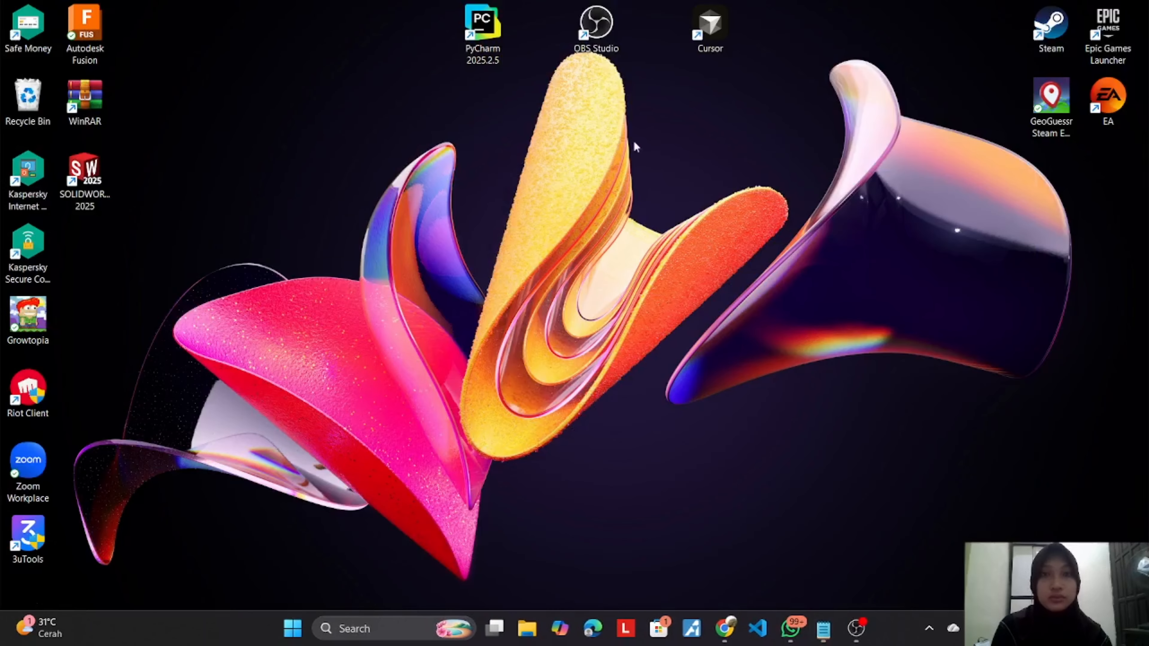
double_click(63, 199)
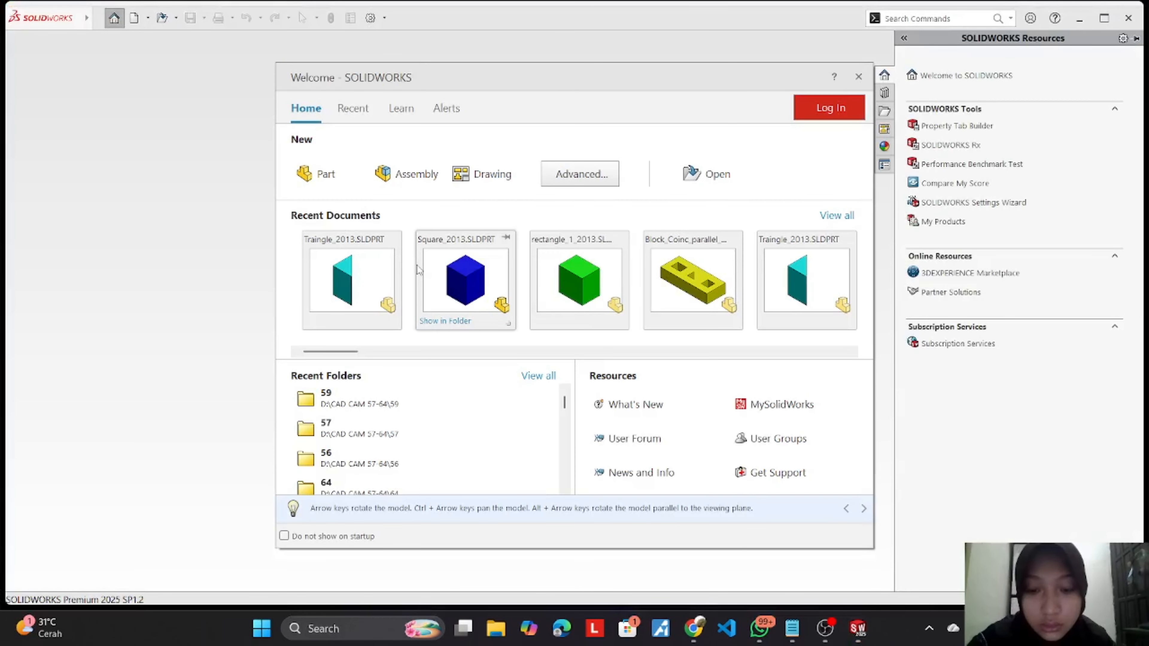
Step: Start a new assembly and browse to folder 60 inside CAD CAM 57-64 for the first component
left_click(416, 176)
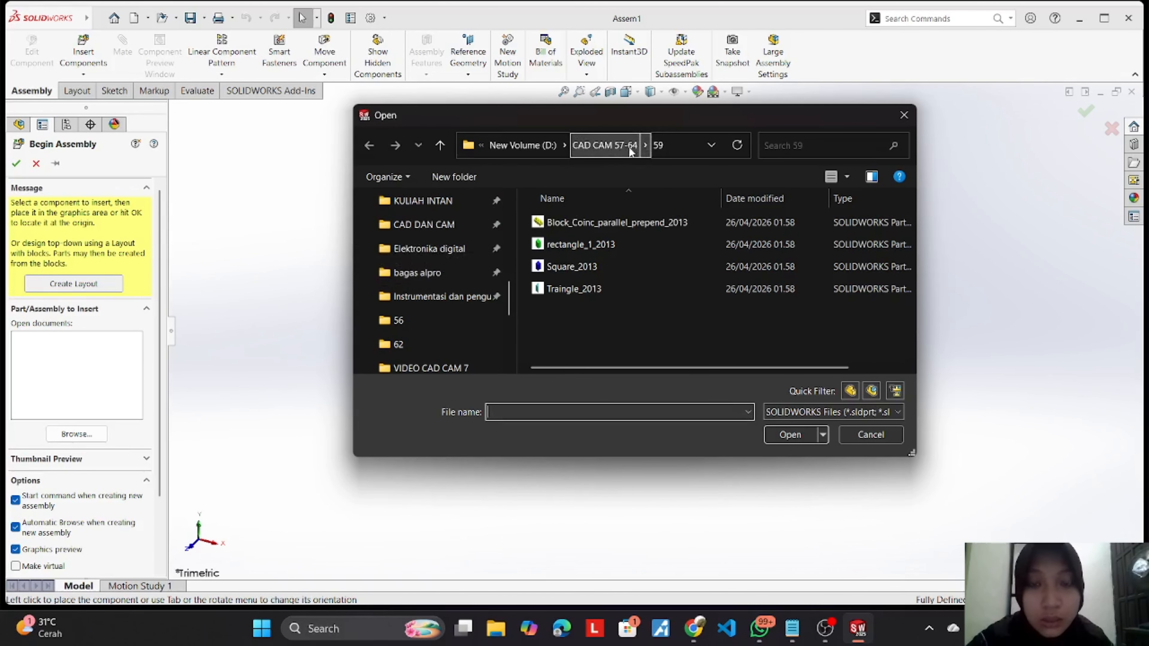
left_click(646, 146)
left_click(654, 227)
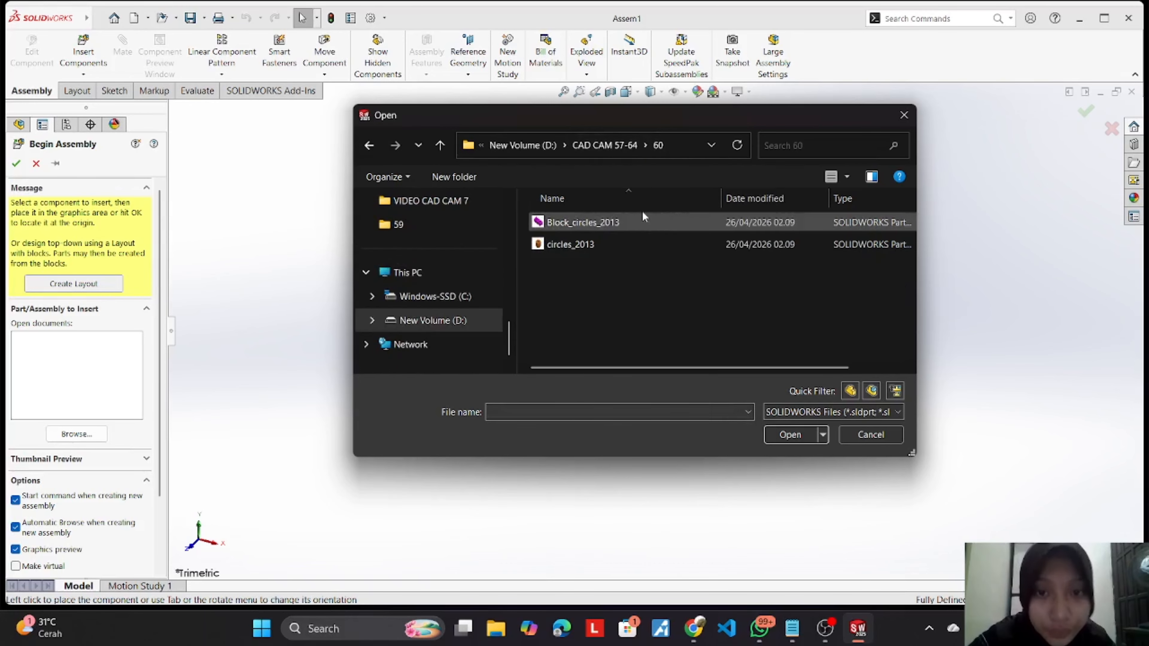
left_click(645, 146)
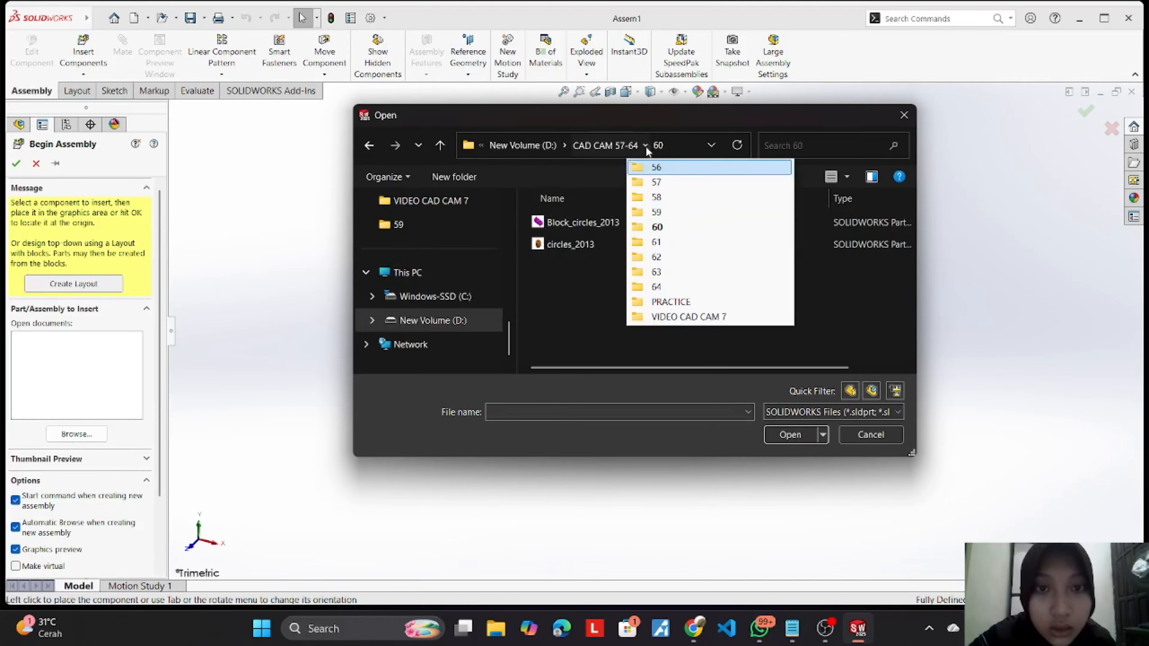
left_click(638, 261)
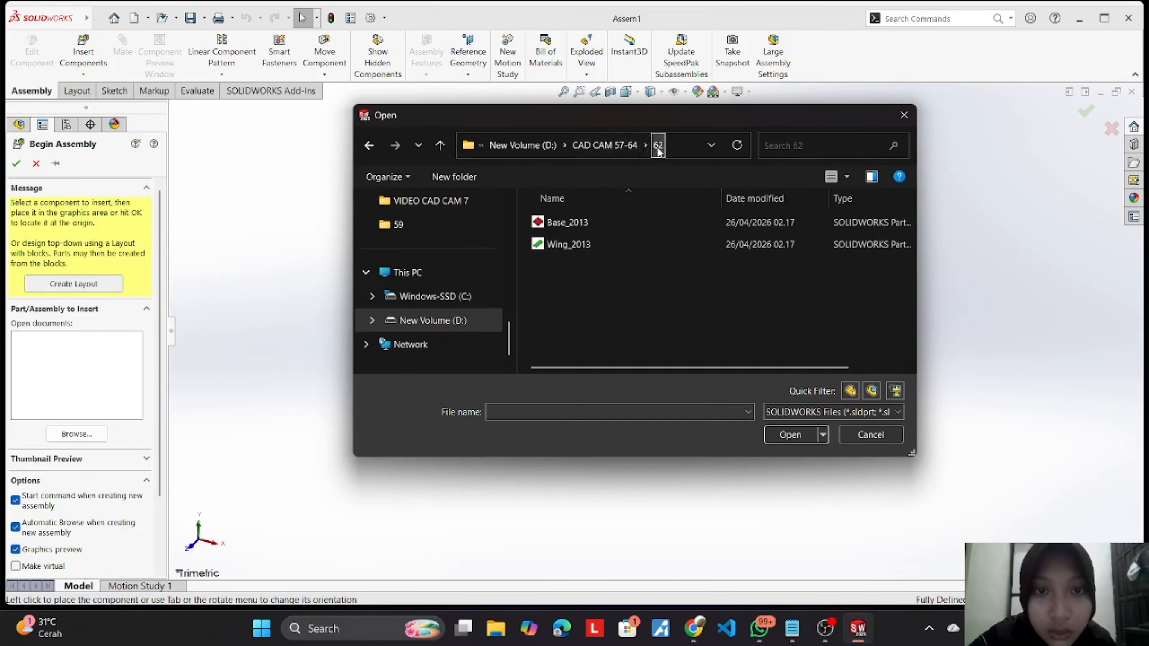
left_click(646, 146)
left_click(657, 240)
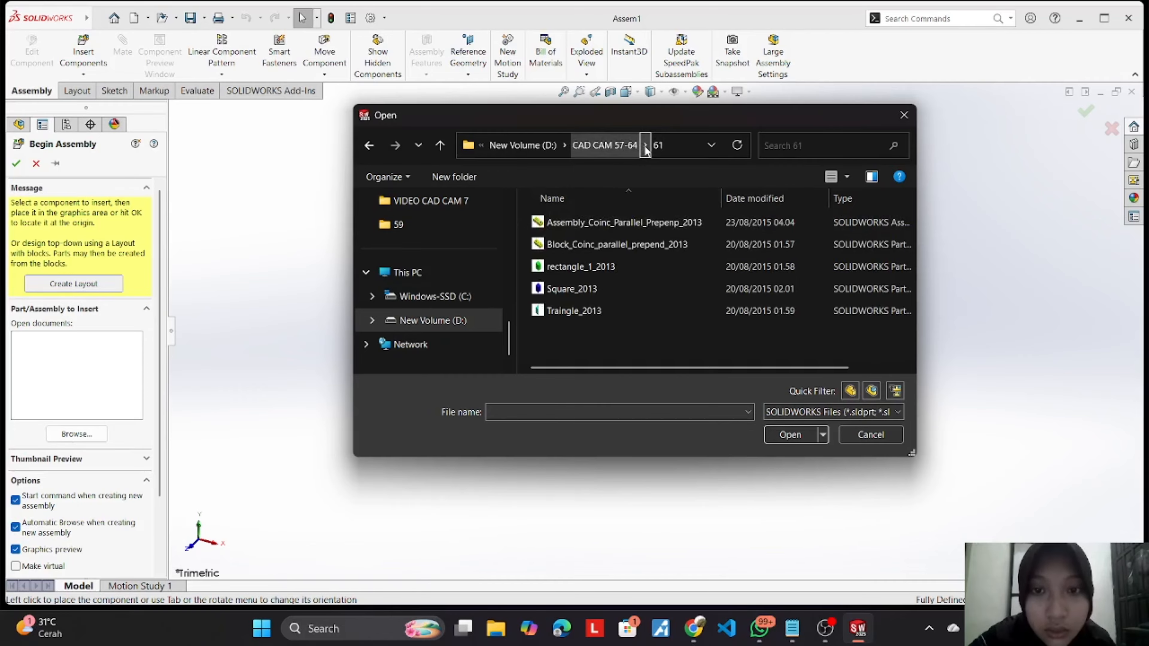
left_click(645, 145)
left_click(658, 227)
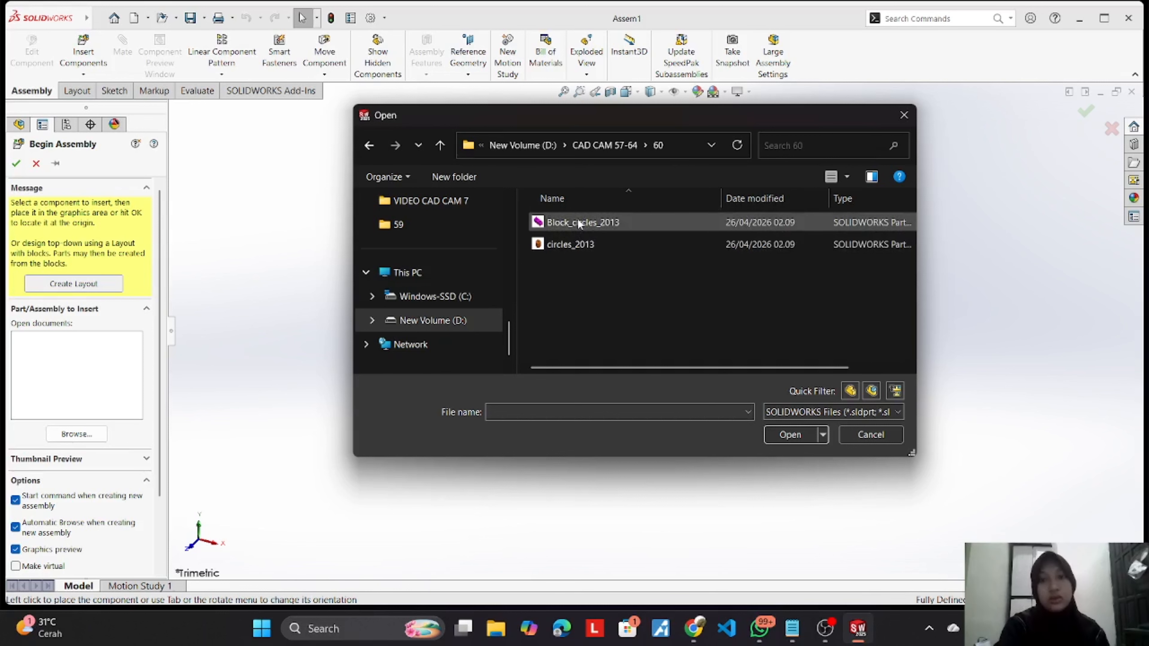
Step: Insert Block_circles_2013 from folder 60 as the assembly's base part and place it in the graphics area
left_click(564, 223)
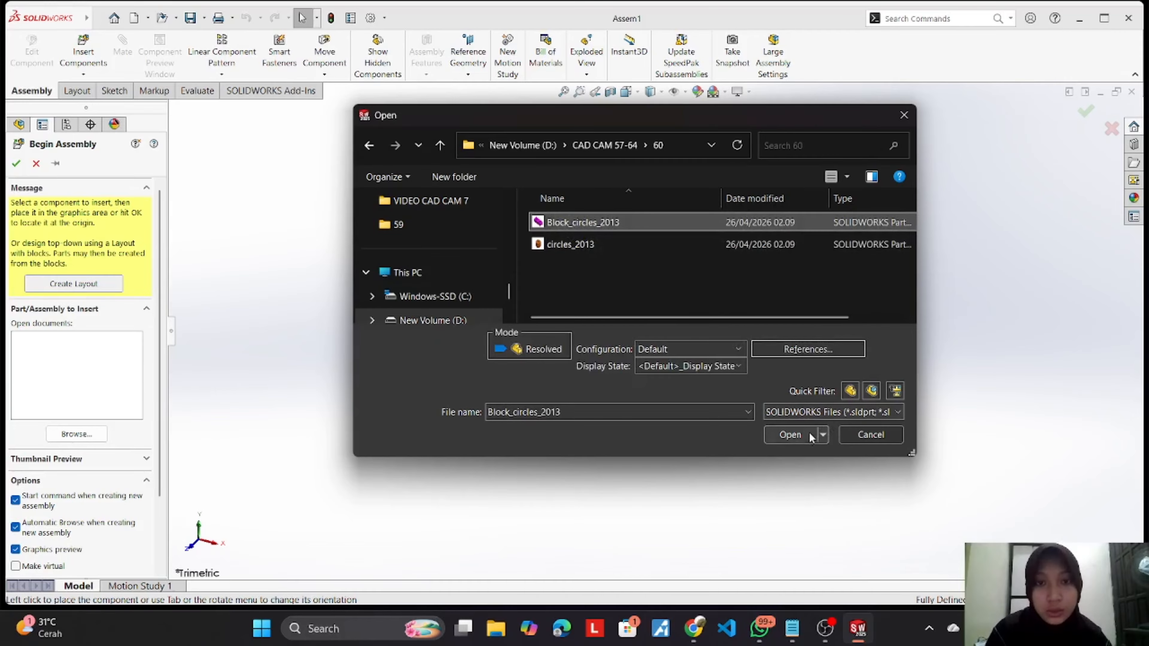
left_click(791, 436)
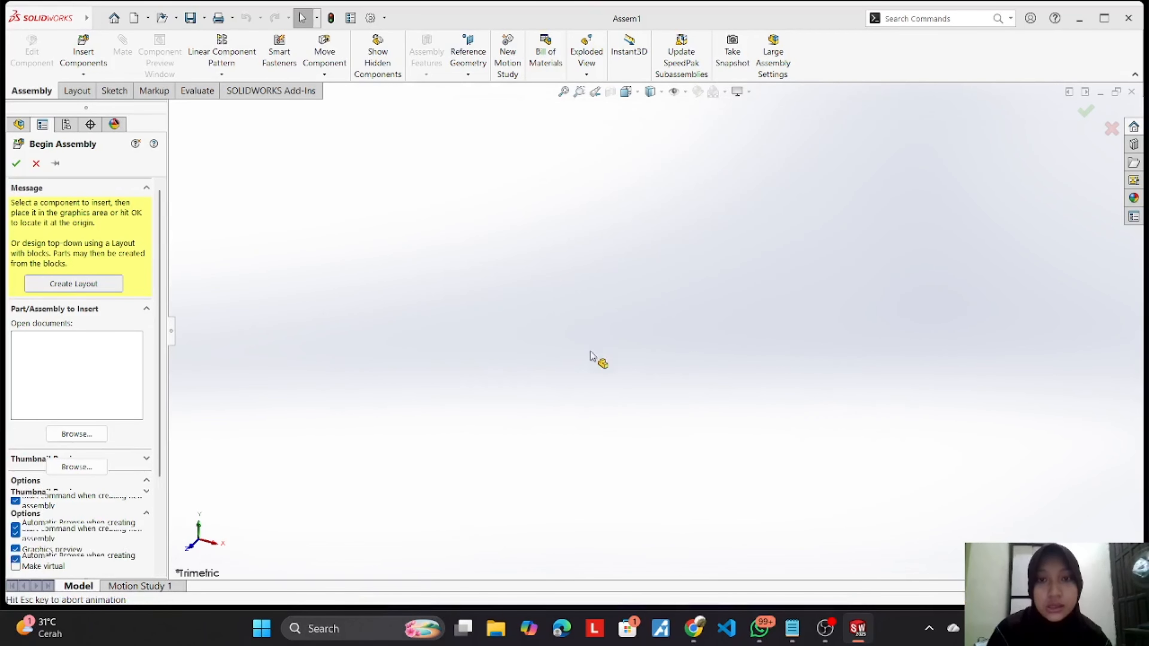
left_click(686, 349)
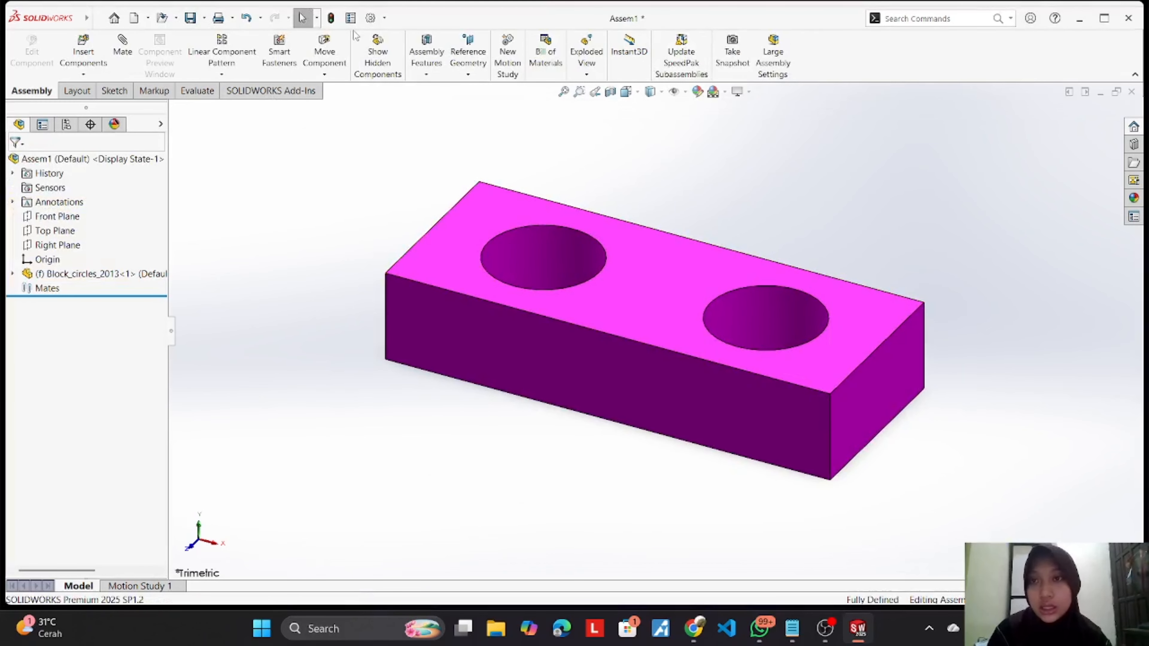
Step: Insert the circles_2013 part from folder 60 and place it beside the block's left end
left_click(99, 70)
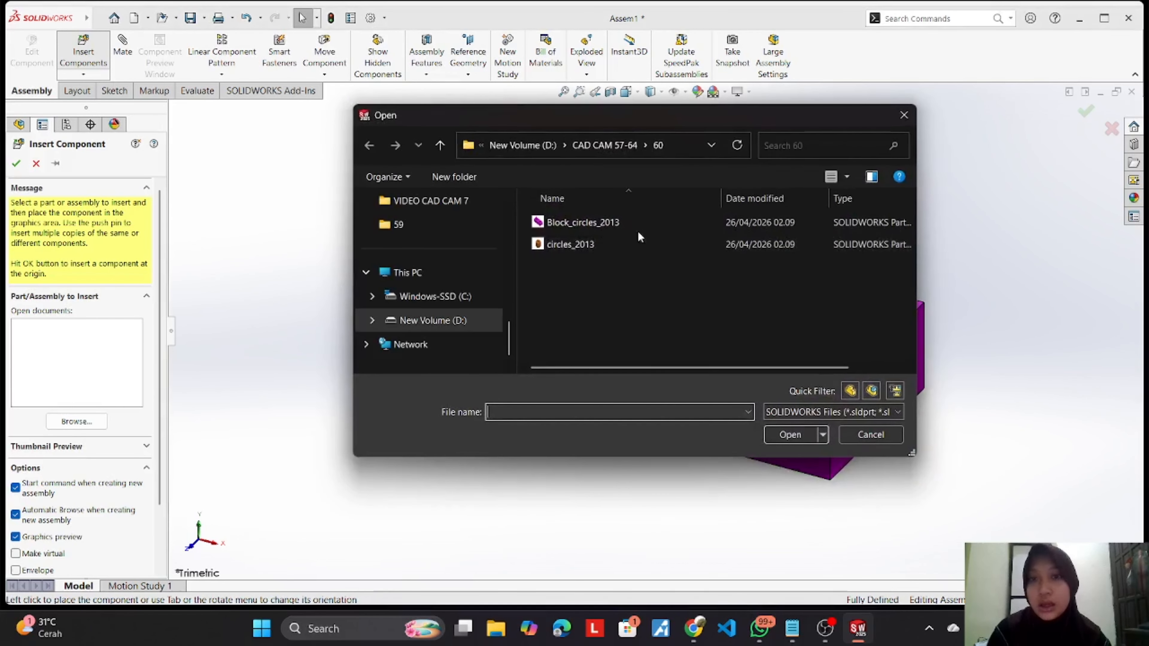
left_click(625, 245)
left_click(803, 433)
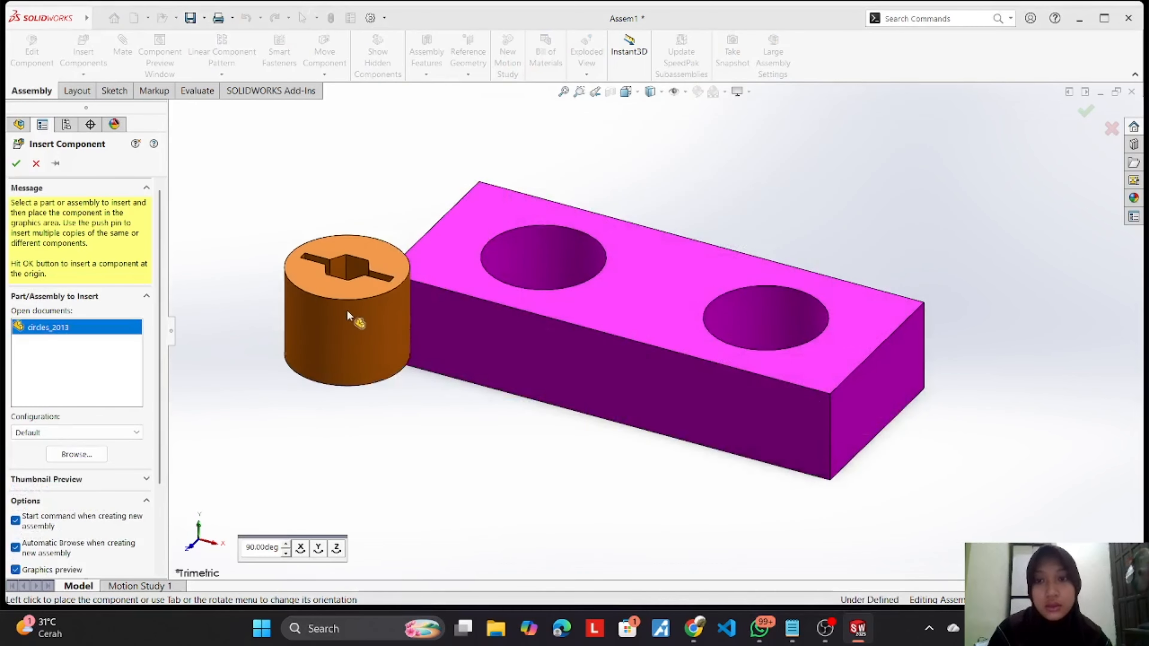
left_click(281, 222)
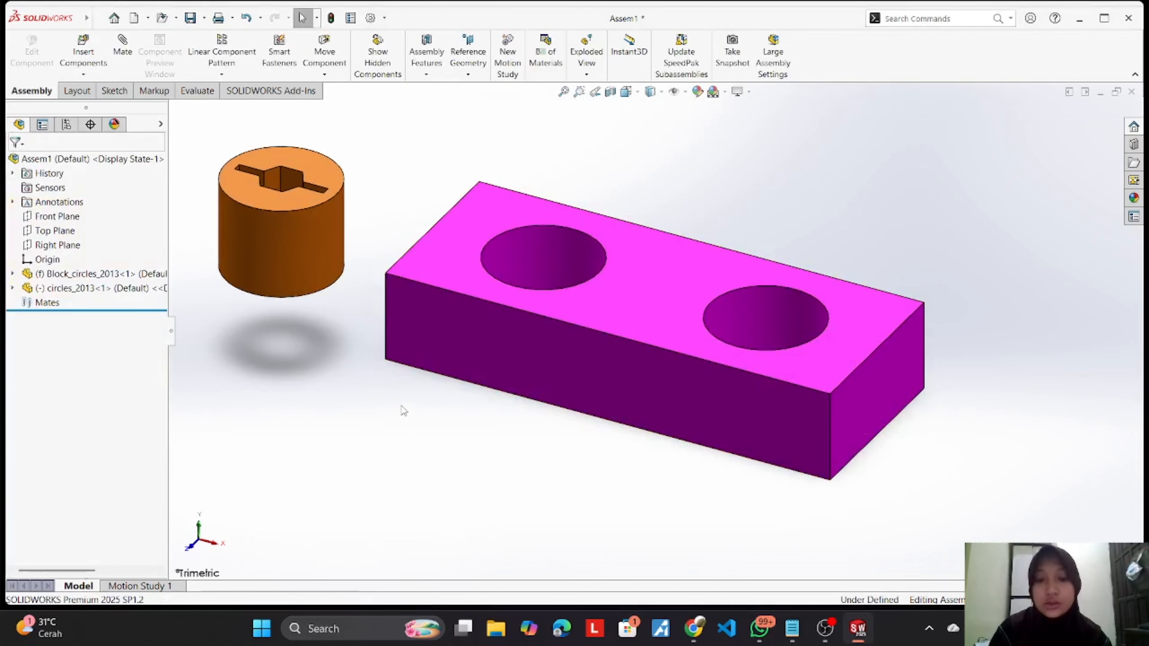
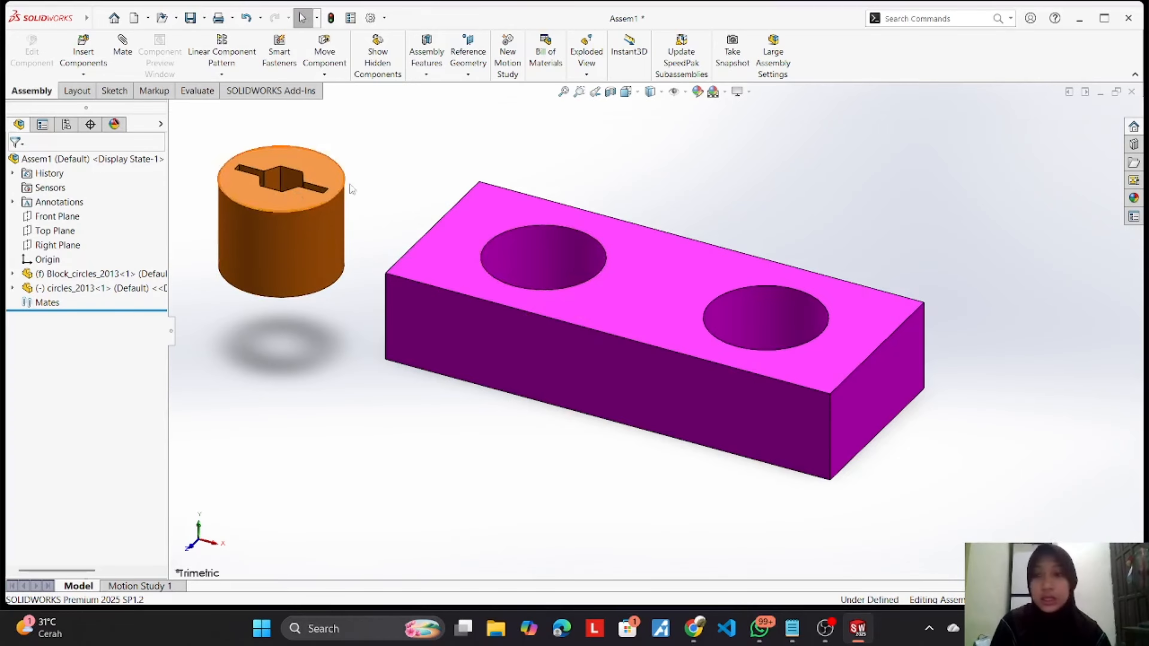
middle_click_drag(401, 185, 303, 223)
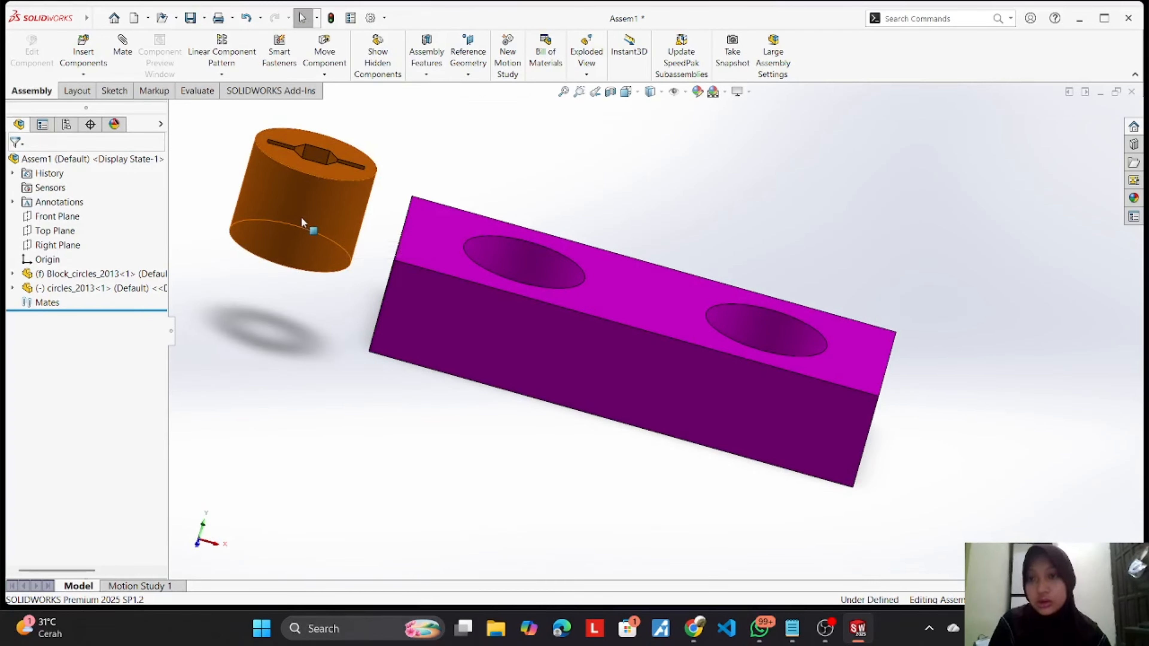
Step: Create a second instance of the circles_2013 cylinder directly below the first one
left_click_drag(305, 224, 268, 414, "ctrl")
key("Escape")
left_click_drag(301, 208, 295, 390, "ctrl")
left_click_drag(309, 195, 301, 405, "ctrl")
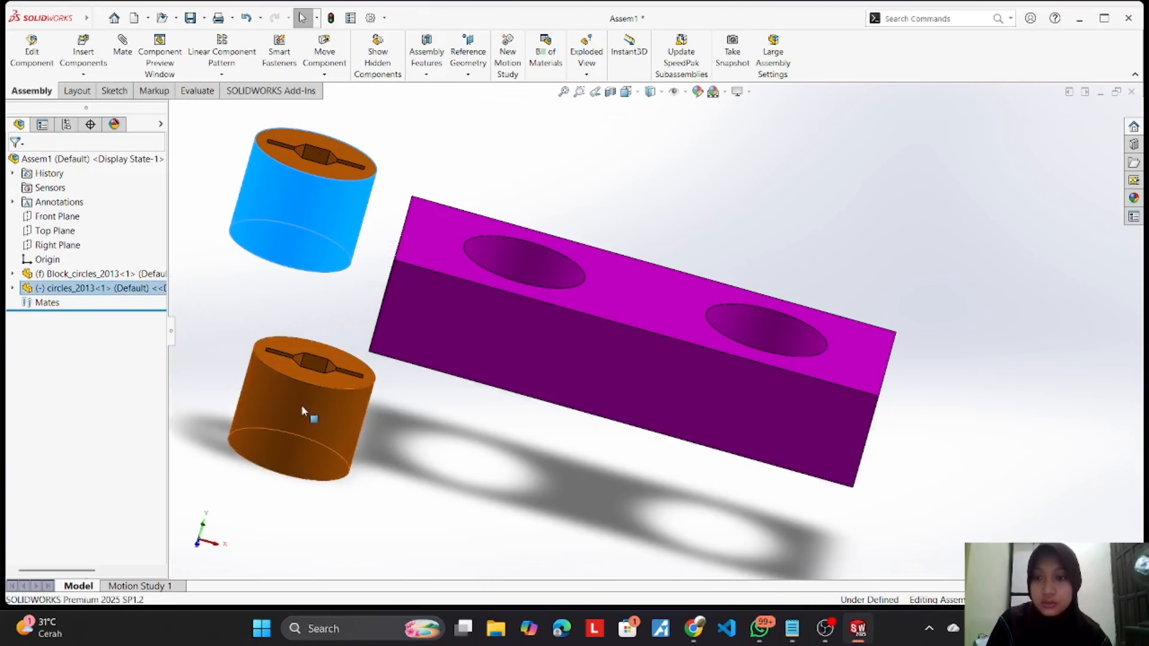
left_click(533, 150)
Step: Move the copied cylinder beside the first one, near the block's end
middle_click_drag(533, 150, 459, 43)
middle_click_drag(413, 187, 484, 399)
scroll(367, 334, "up", 5)
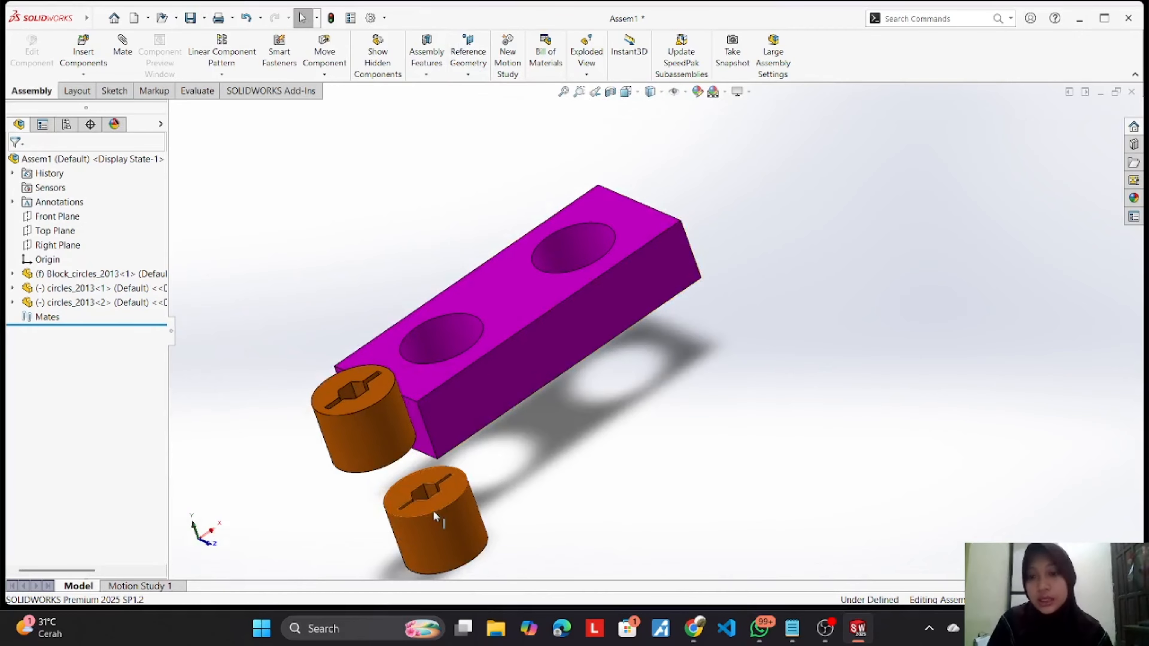
left_click_drag(302, 491, 225, 438)
Step: Add a concentric mate between the first cylinder's outer face and the block hole nearest to it
middle_click_drag(225, 438, 865, 330)
middle_click_drag(650, 174, 697, 445)
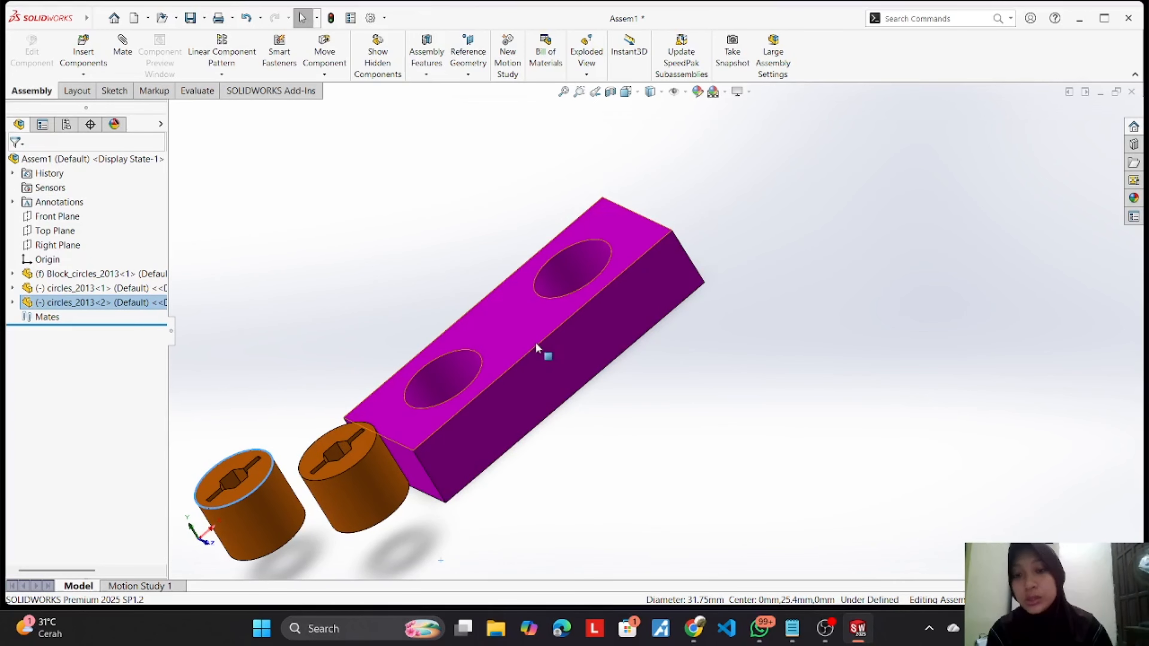
middle_click_drag(265, 276, 233, 336)
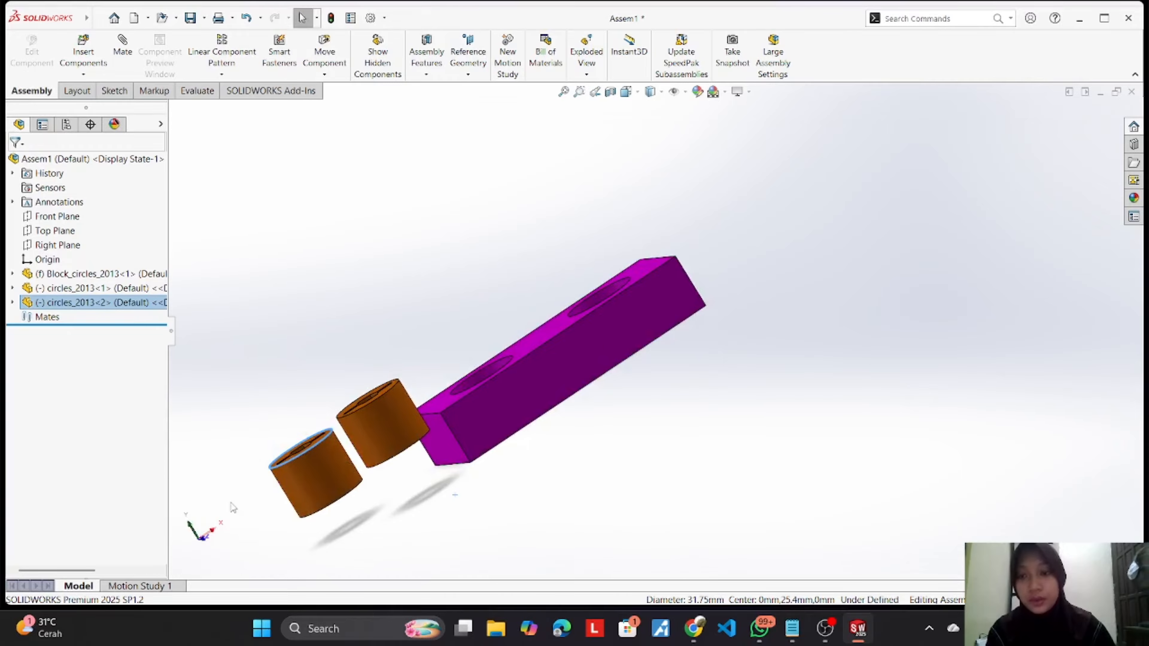
middle_click_drag(231, 502, 234, 355)
scroll(771, 465, "down", 2)
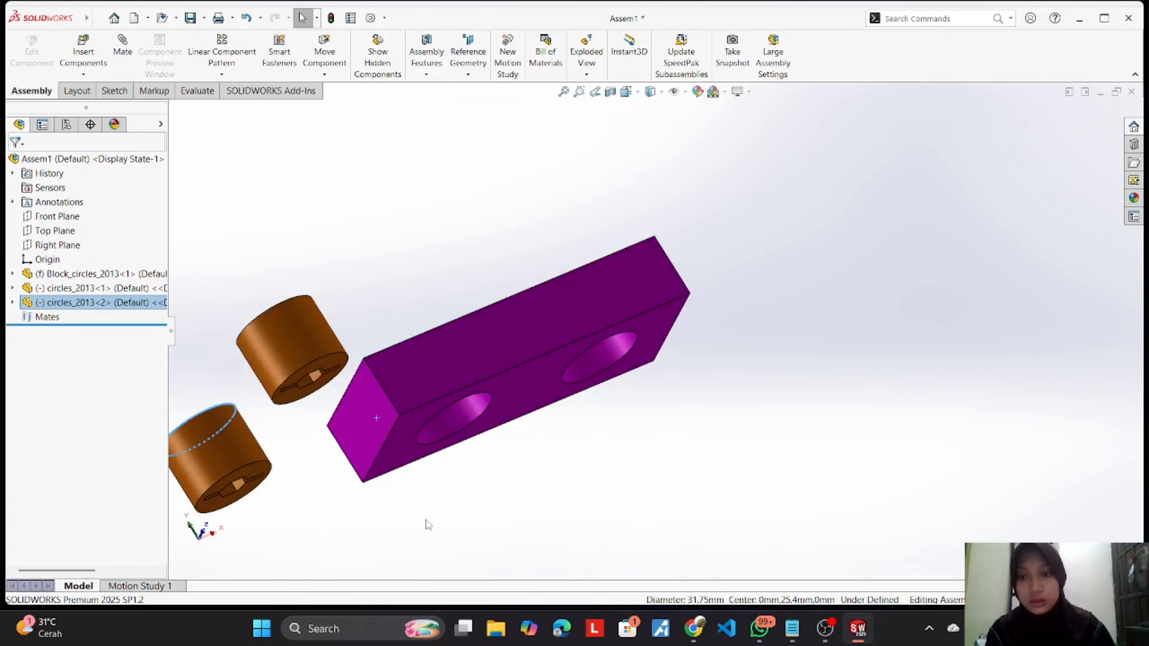
middle_click_drag(428, 524, 662, 295)
left_click(449, 330)
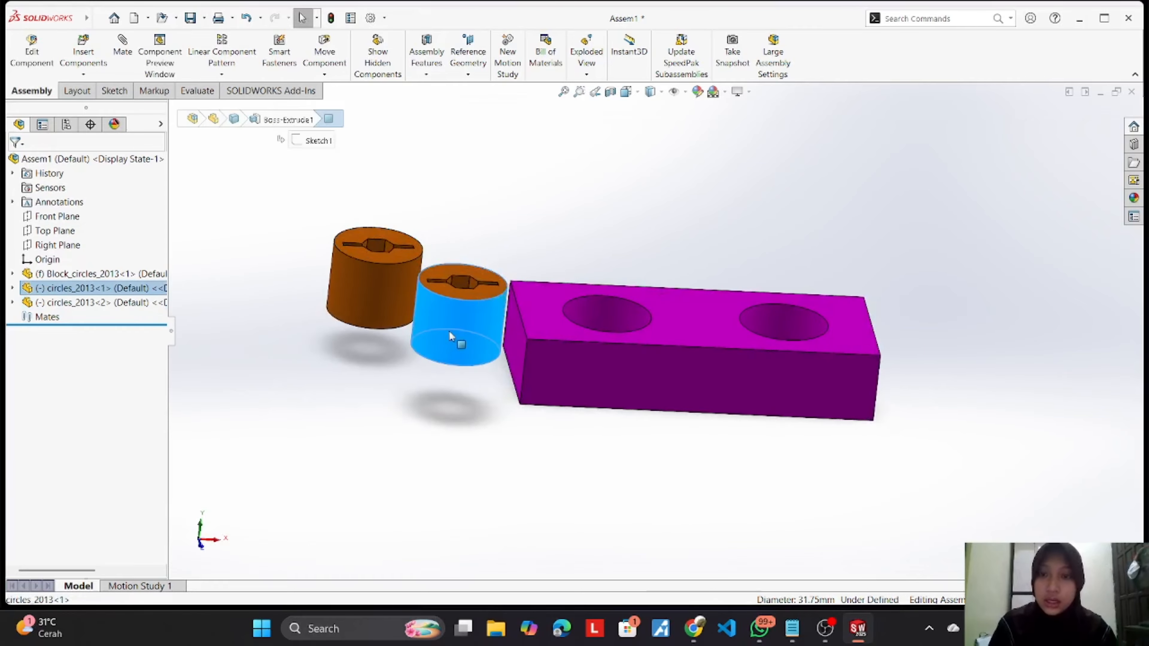
left_click(121, 47)
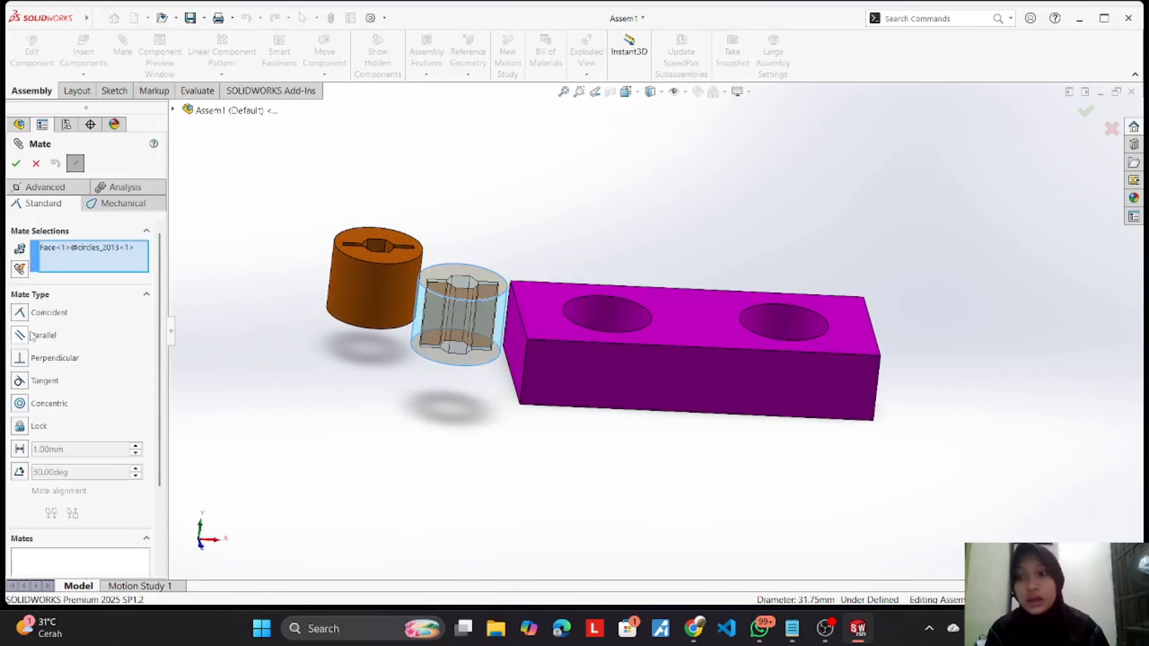
left_click(51, 407)
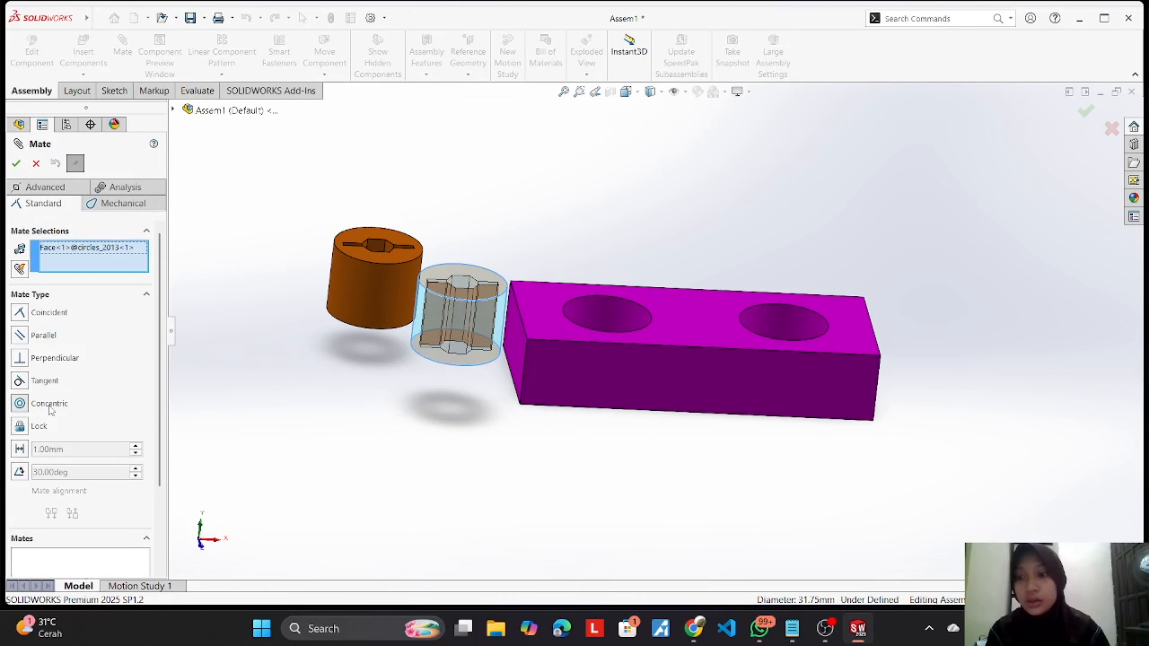
left_click(624, 312)
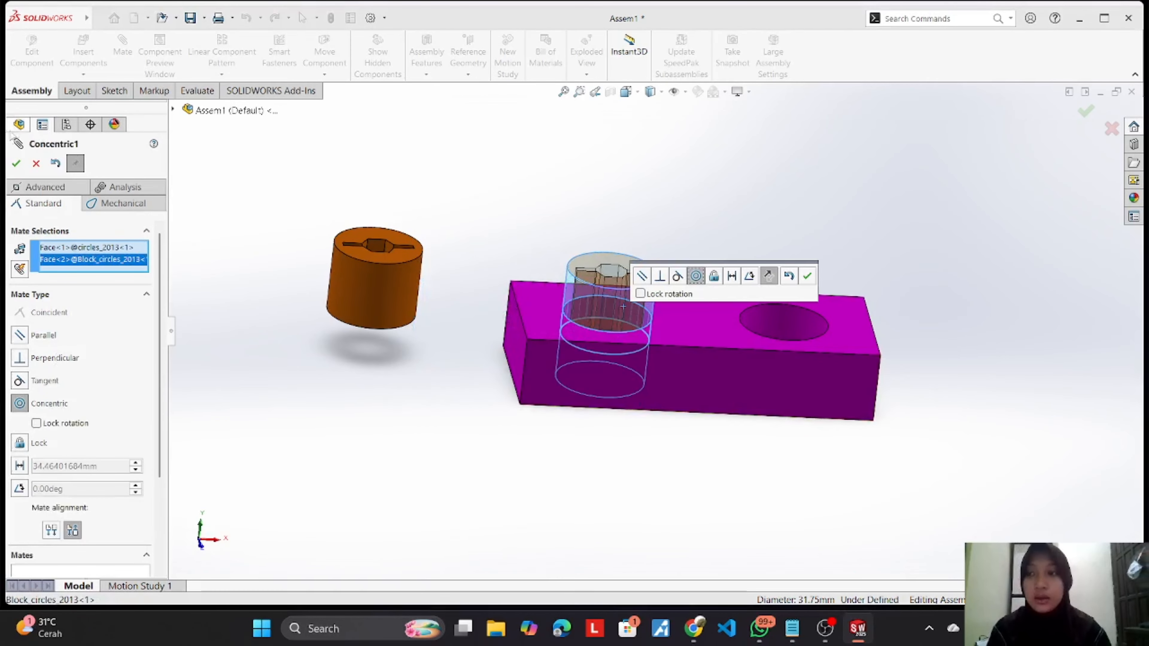
left_click(17, 164)
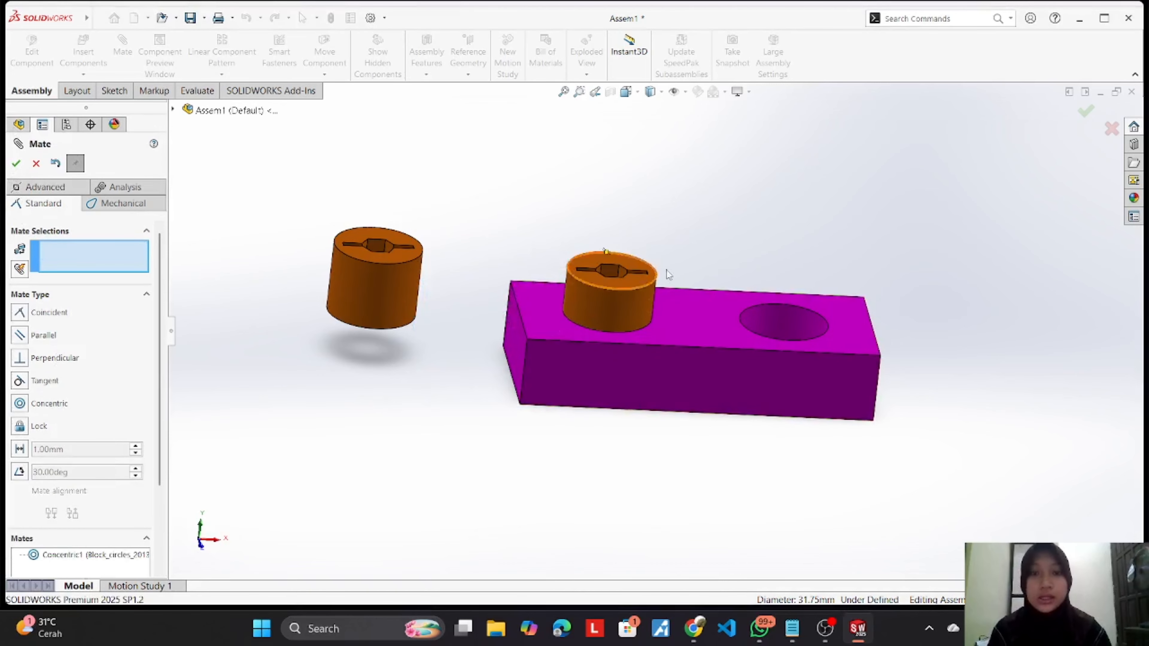
Step: Slide and rotate the mated cylinder in its hole to test its remaining freedom of movement
mouse_move(680, 206)
middle_mouse_down()
mouse_move(662, 337)
mouse_move(628, 362)
mouse_move(656, 429)
mouse_move(714, 255)
mouse_move(648, 326)
mouse_move(680, 184)
middle_mouse_up()
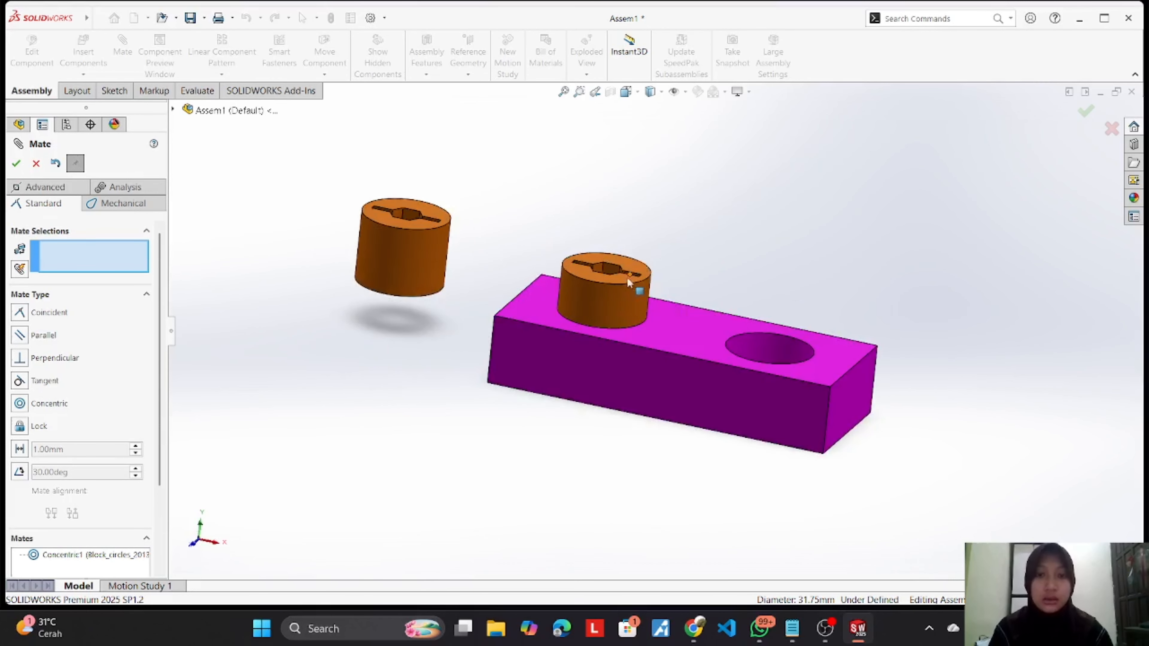
left_click_drag(629, 282, 712, 288)
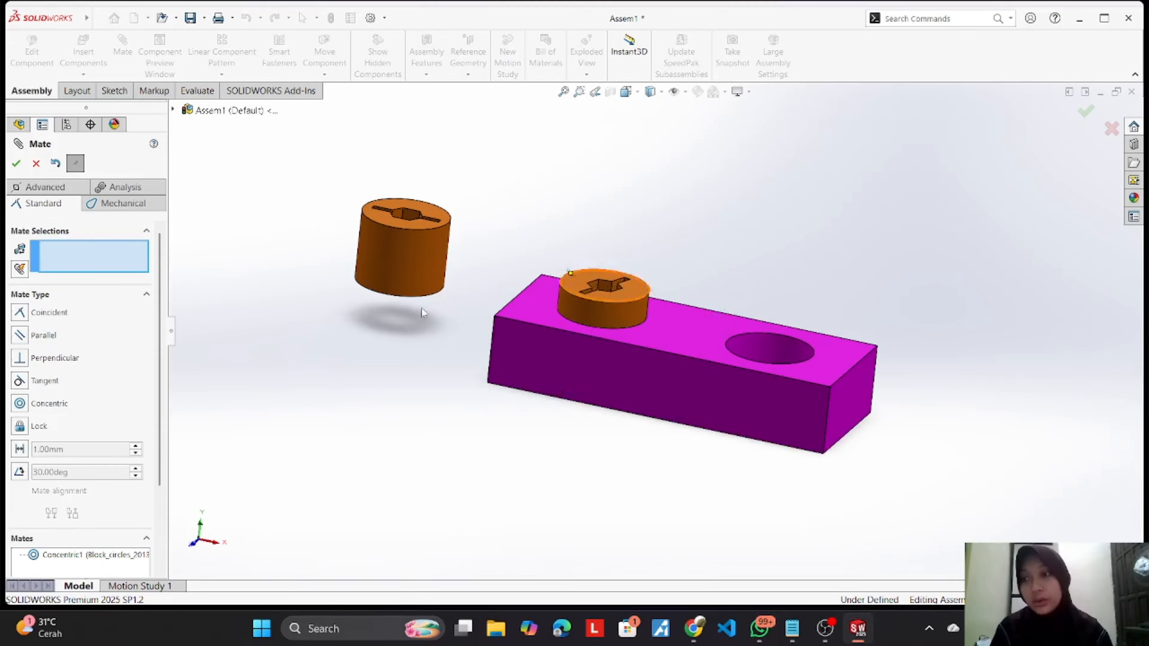
left_click(793, 629)
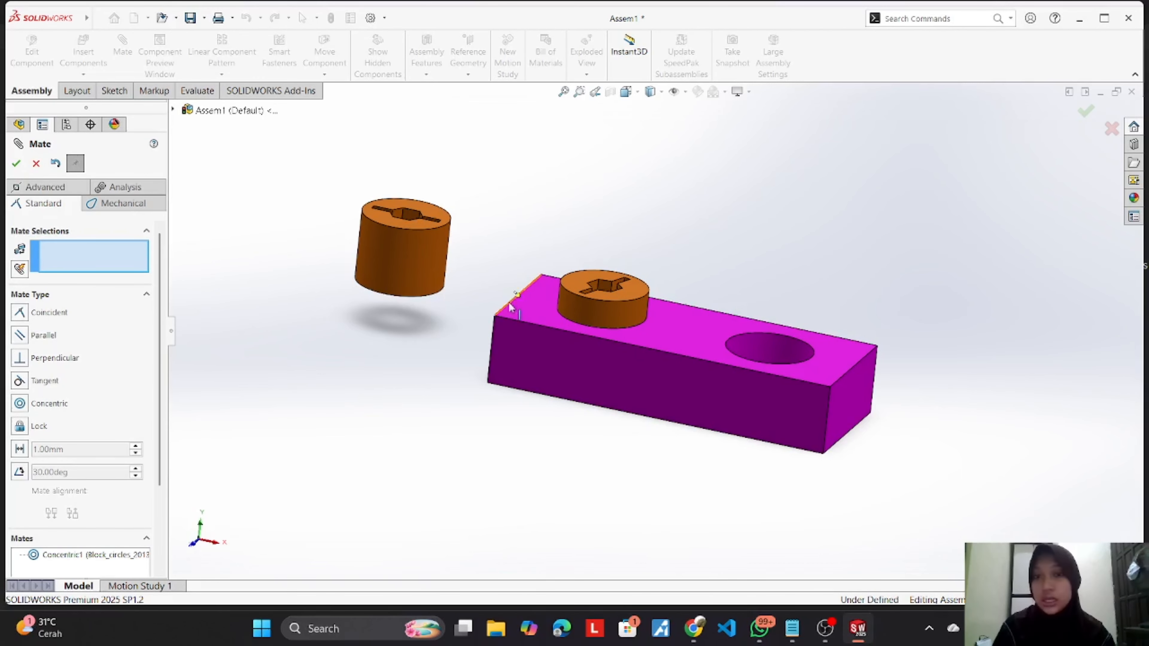
Step: Add a coincident mate between the first cylinder's top face and the block's top face
middle_click_drag(578, 205, 568, 286)
left_click(568, 286)
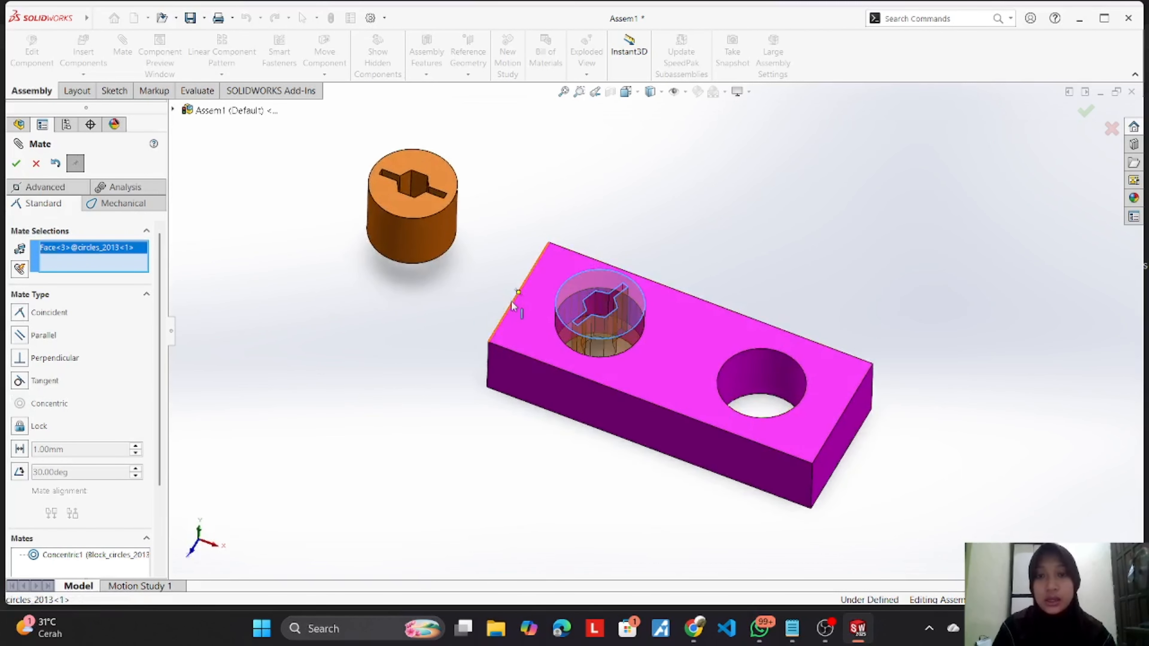
left_click(661, 381)
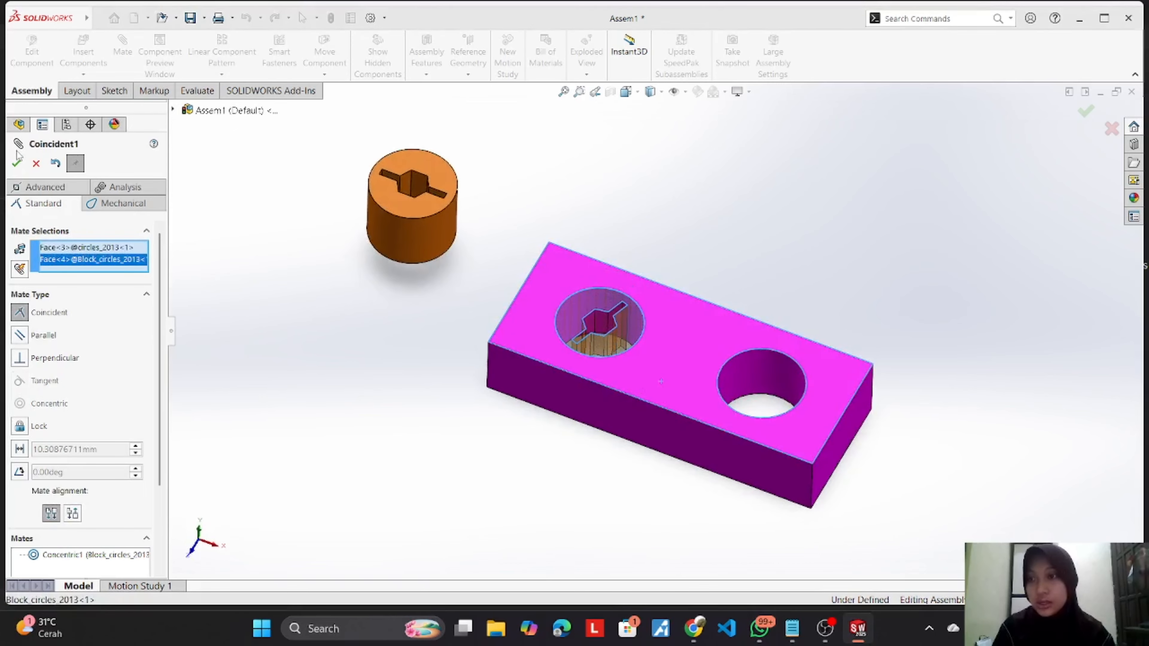
left_click(17, 164)
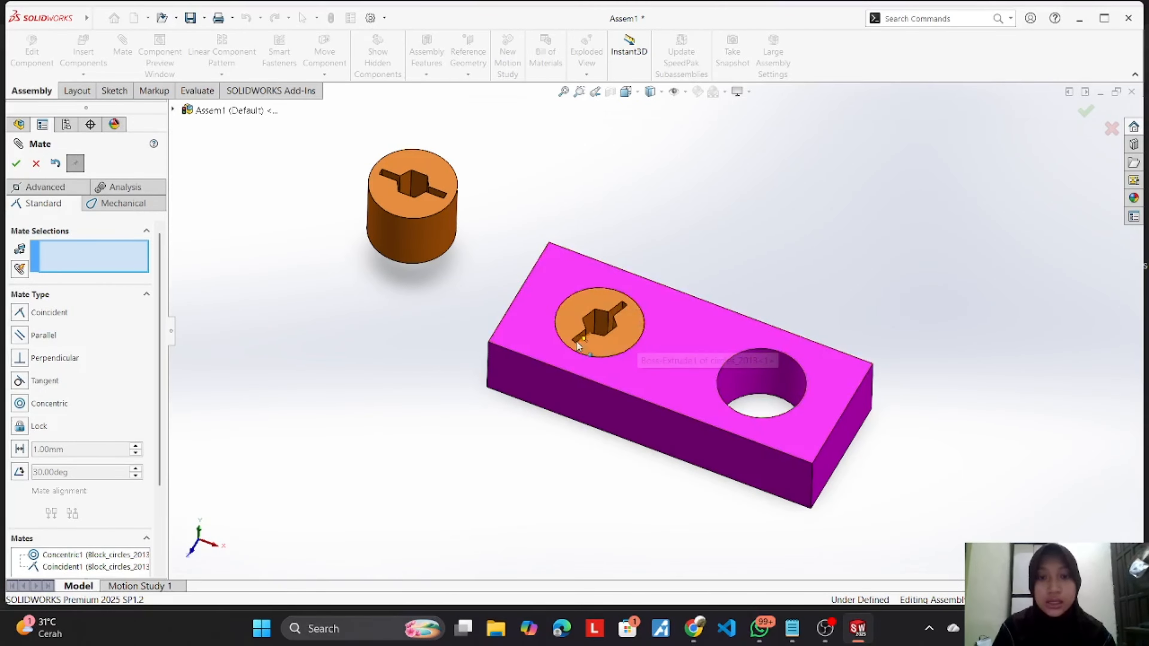
Step: Rotate the first cylinder's slot along the block and add a parallel mate between a flat face of its recess and the block's long side
left_click_drag(620, 308, 661, 284)
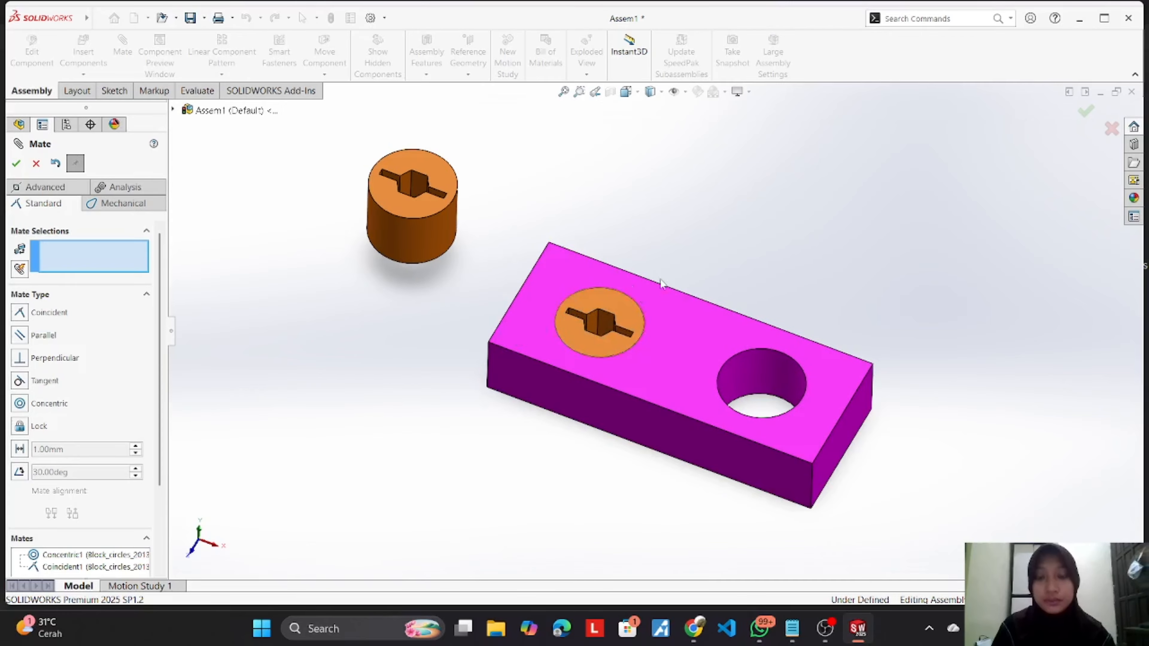
middle_click_drag(702, 272, 621, 313)
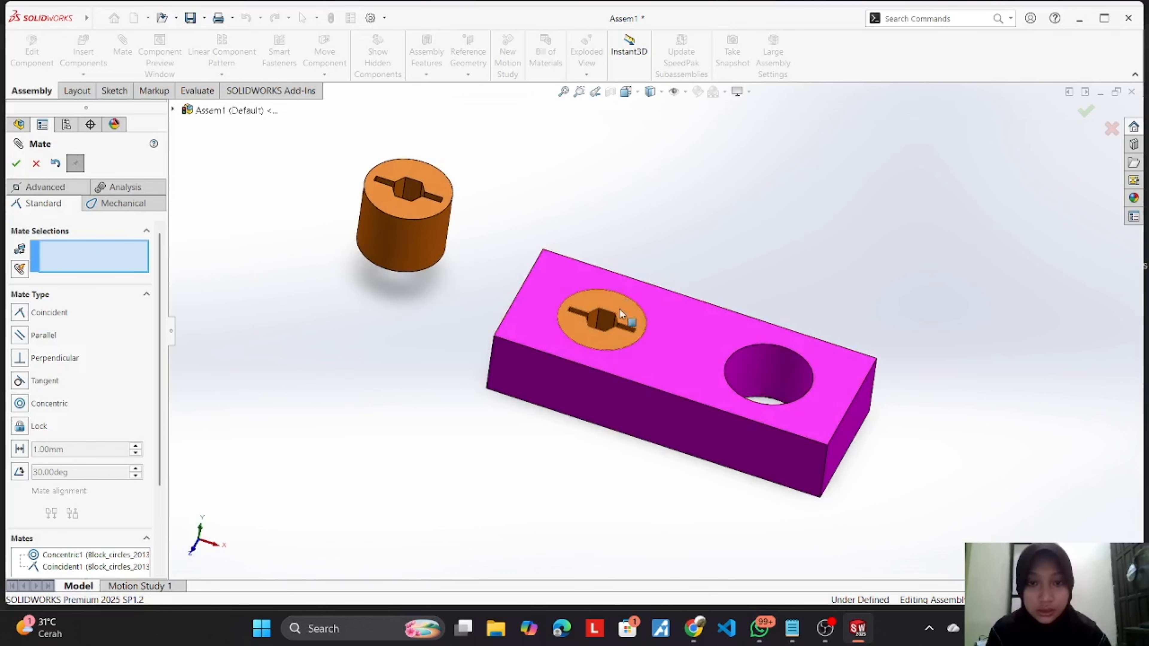
left_click(602, 320)
middle_click_drag(798, 237, 676, 333)
left_click(685, 317)
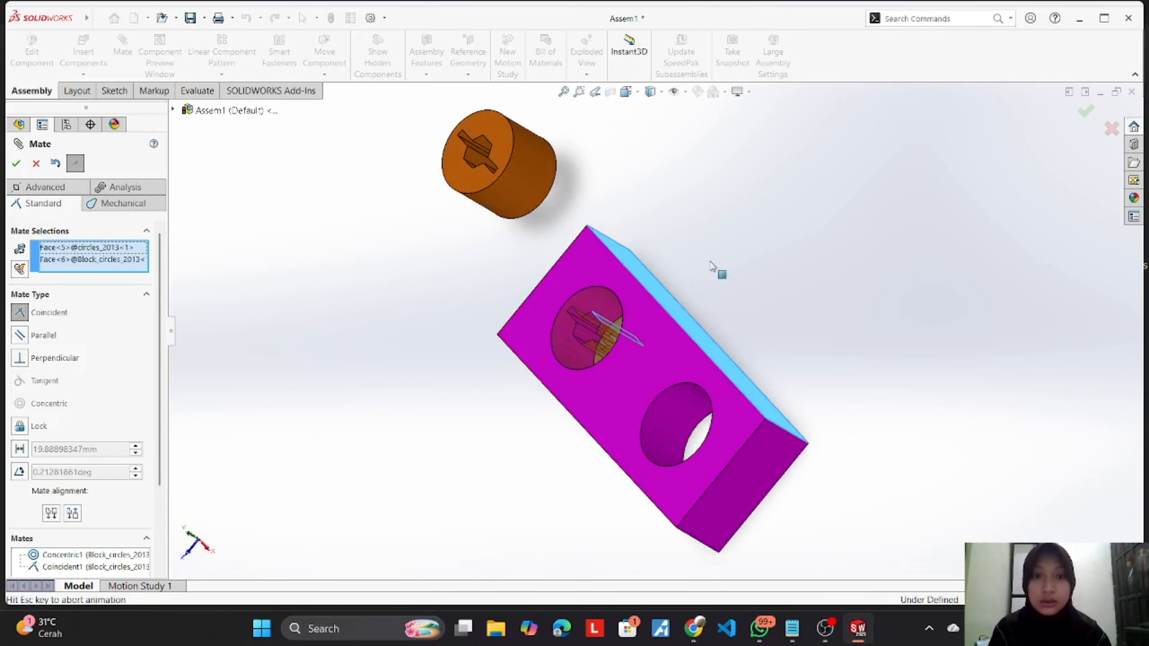
left_click(19, 335)
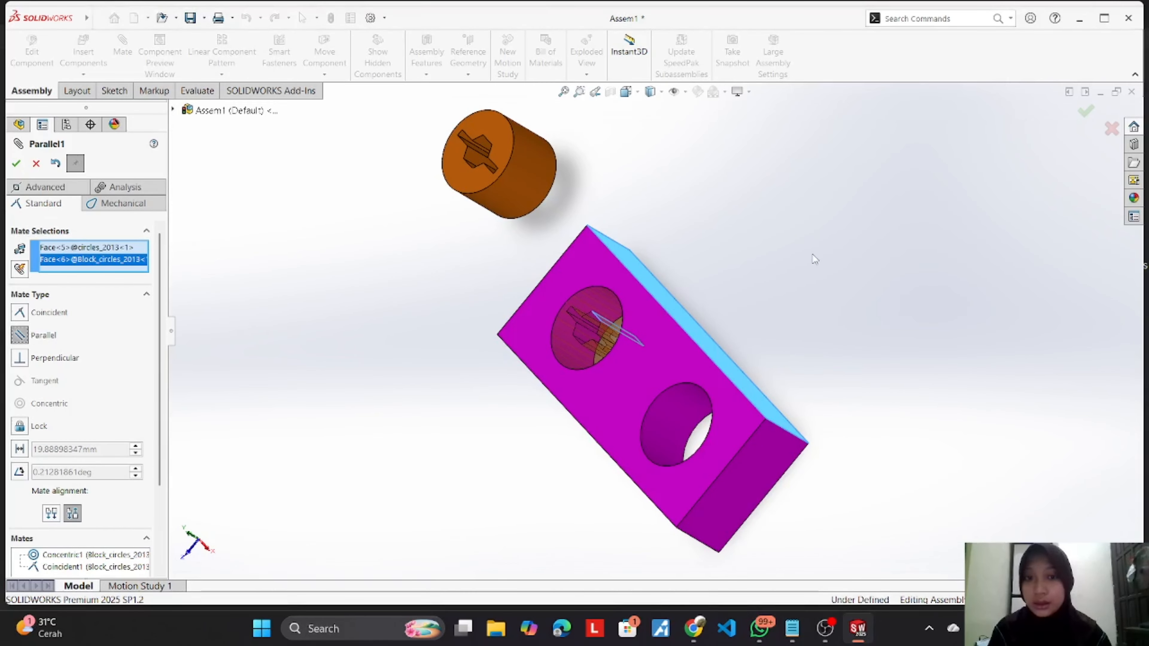
middle_click_drag(814, 259, 649, 284)
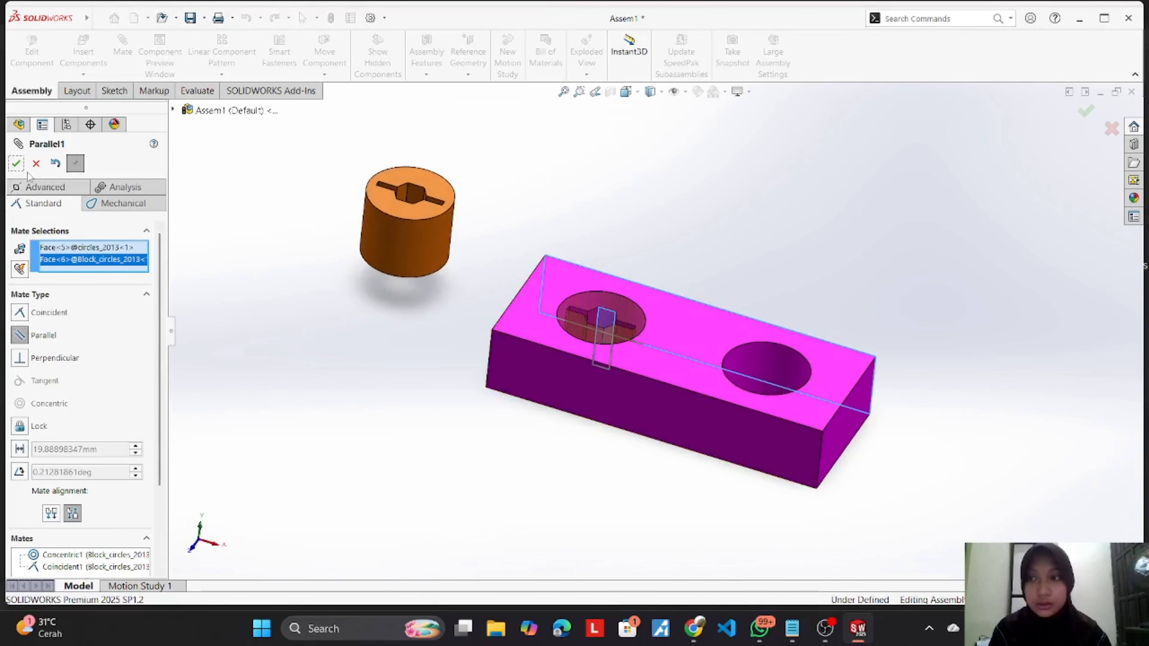
left_click(17, 164)
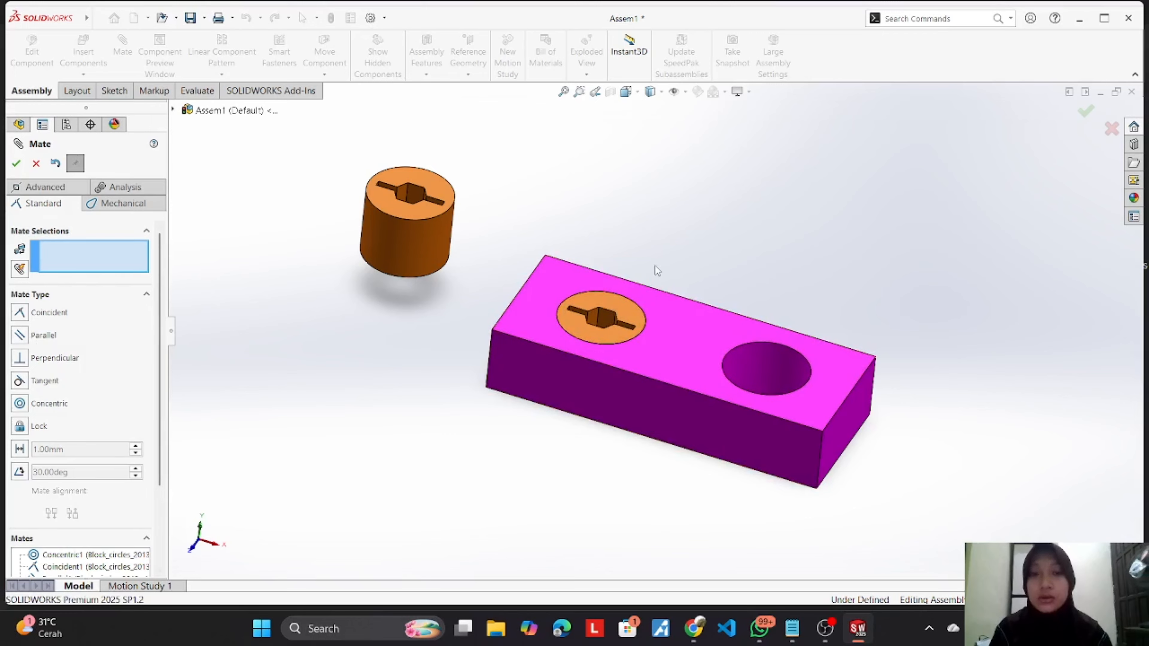
Step: Consult the lesson notes on Tangent & Concentric in Notepad and return to the SOLIDWORKS assembly
left_click(790, 632)
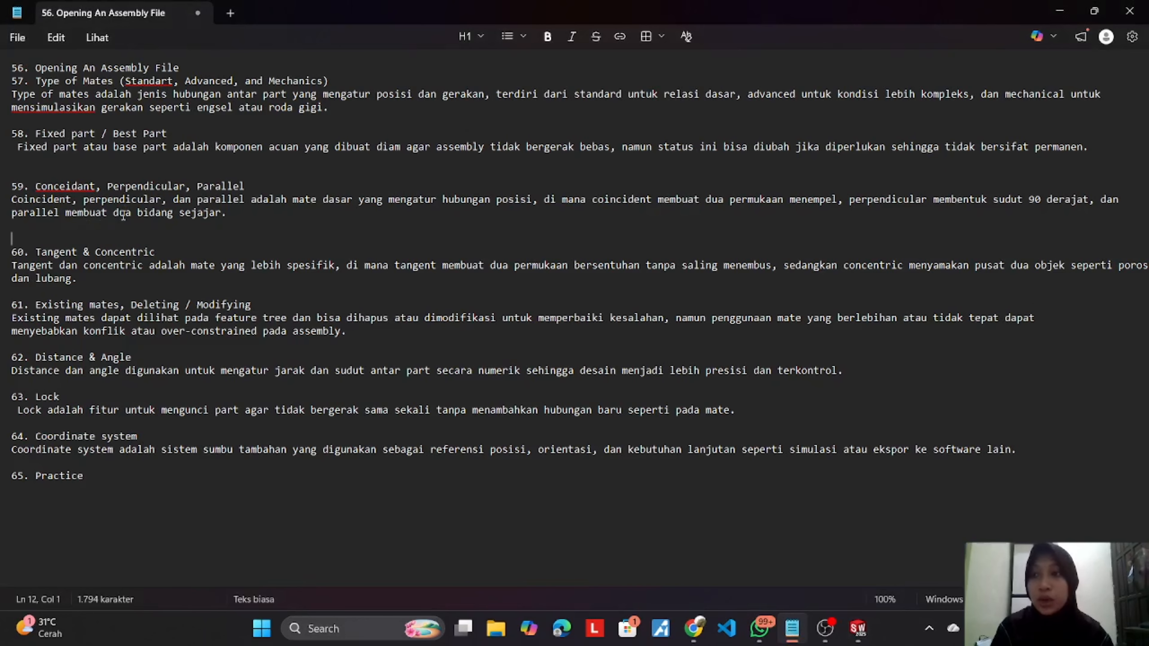
left_click(859, 629)
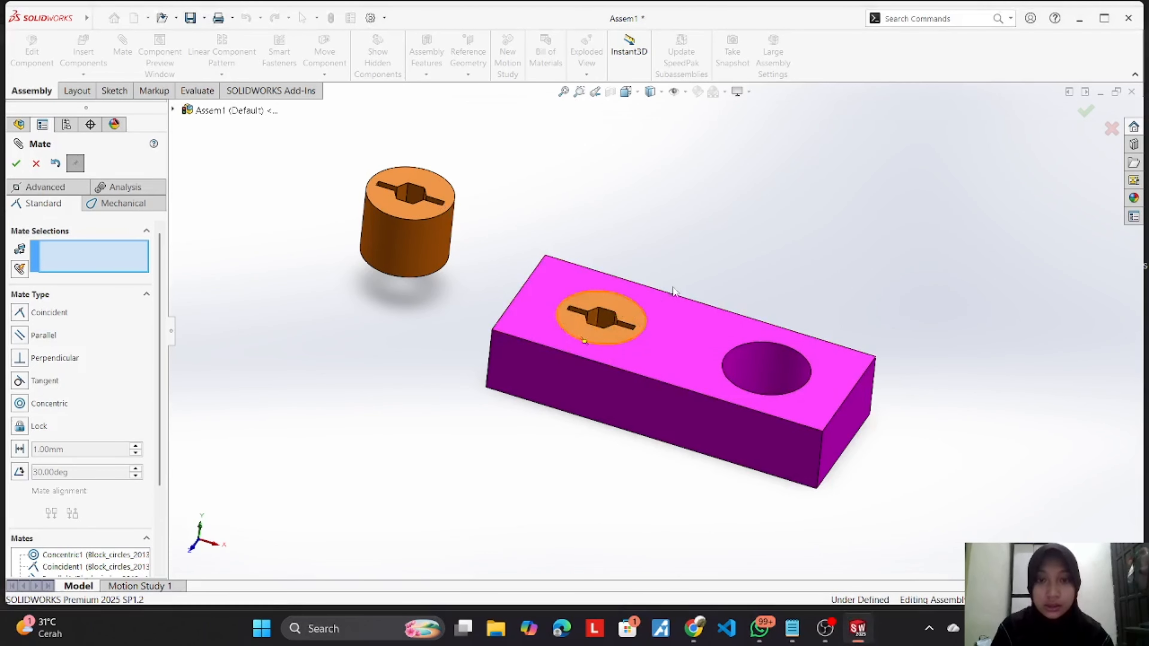
middle_click_drag(605, 322, 625, 342)
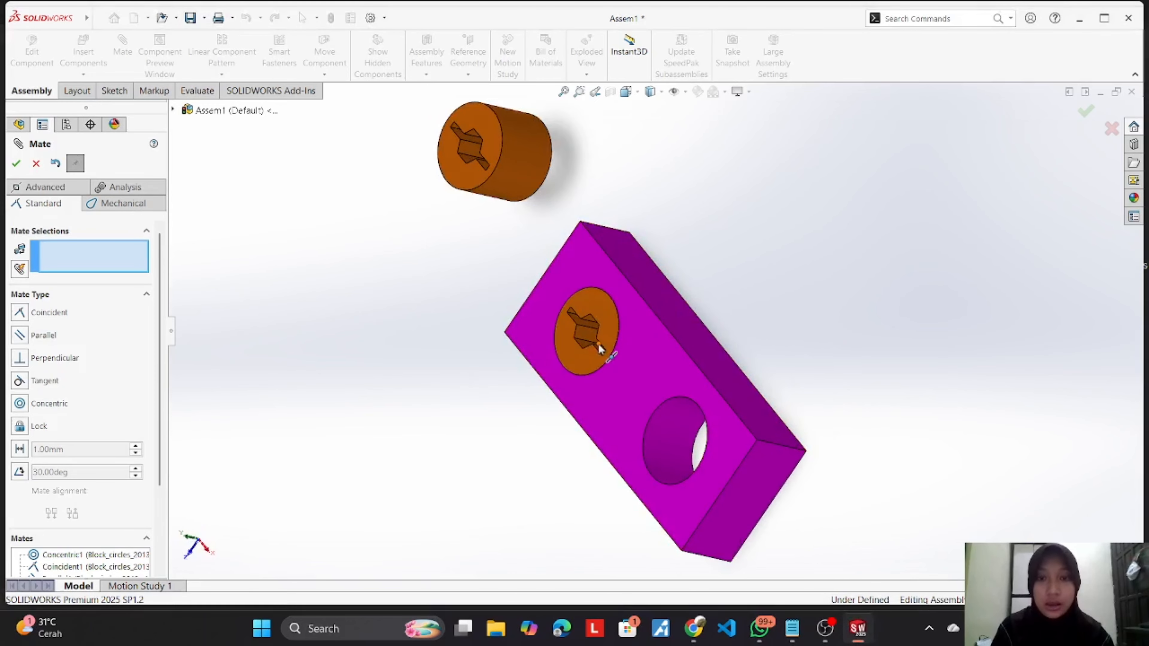
left_click(599, 344)
middle_click_drag(777, 248, 820, 190)
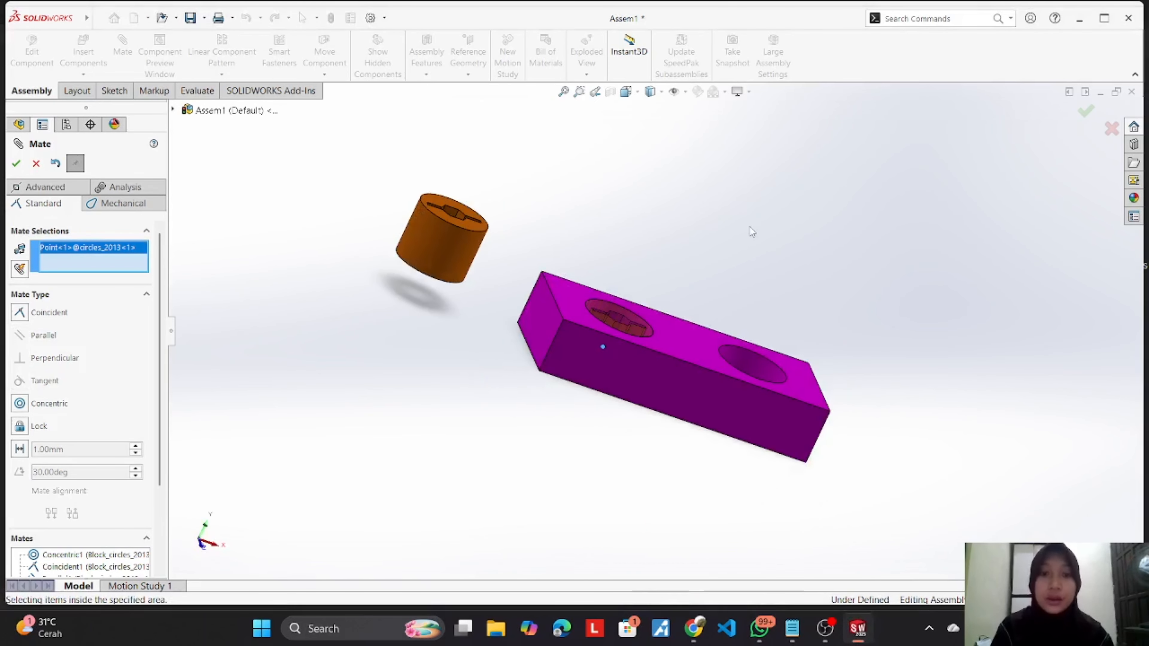
right_click(81, 257)
left_click(105, 249)
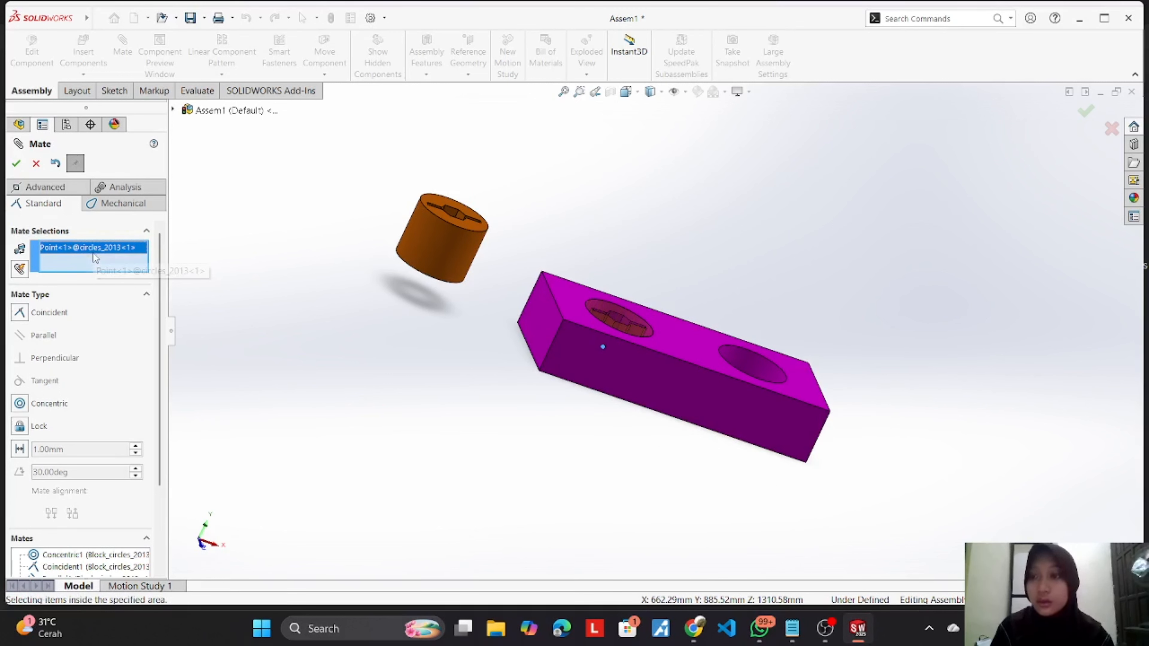
right_click(105, 249)
left_click(120, 275)
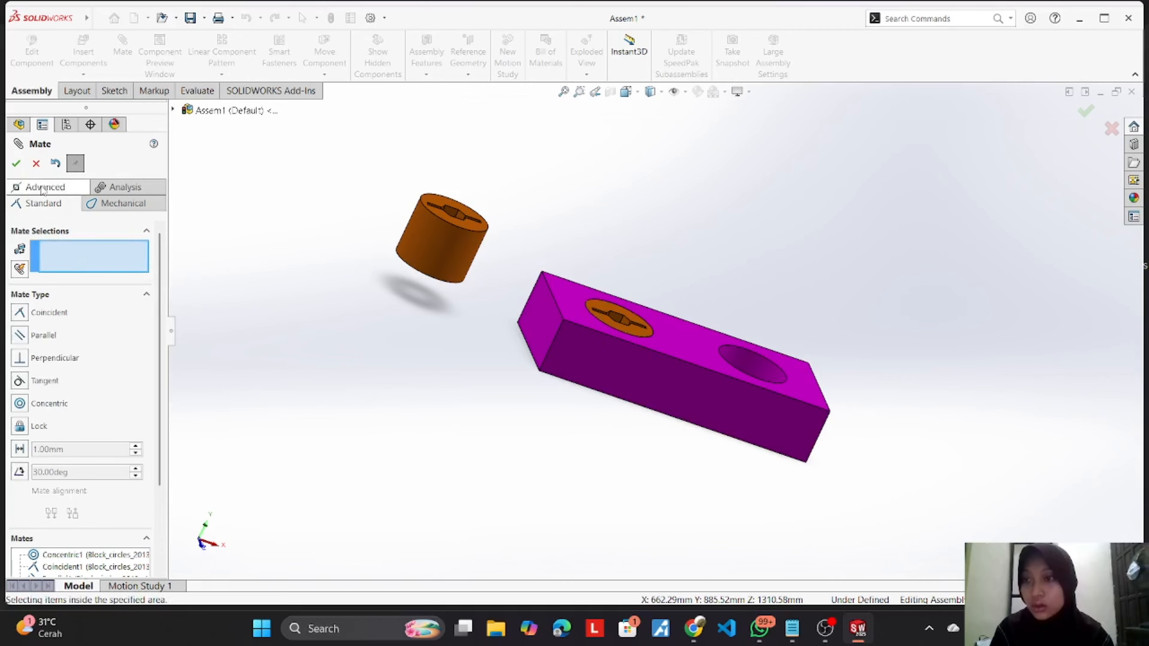
Step: Leave the Mate command and move the second cylinder above the block's empty hole
left_click(36, 163)
scroll(577, 191, "up", 1)
middle_click_drag(577, 191, 498, 290)
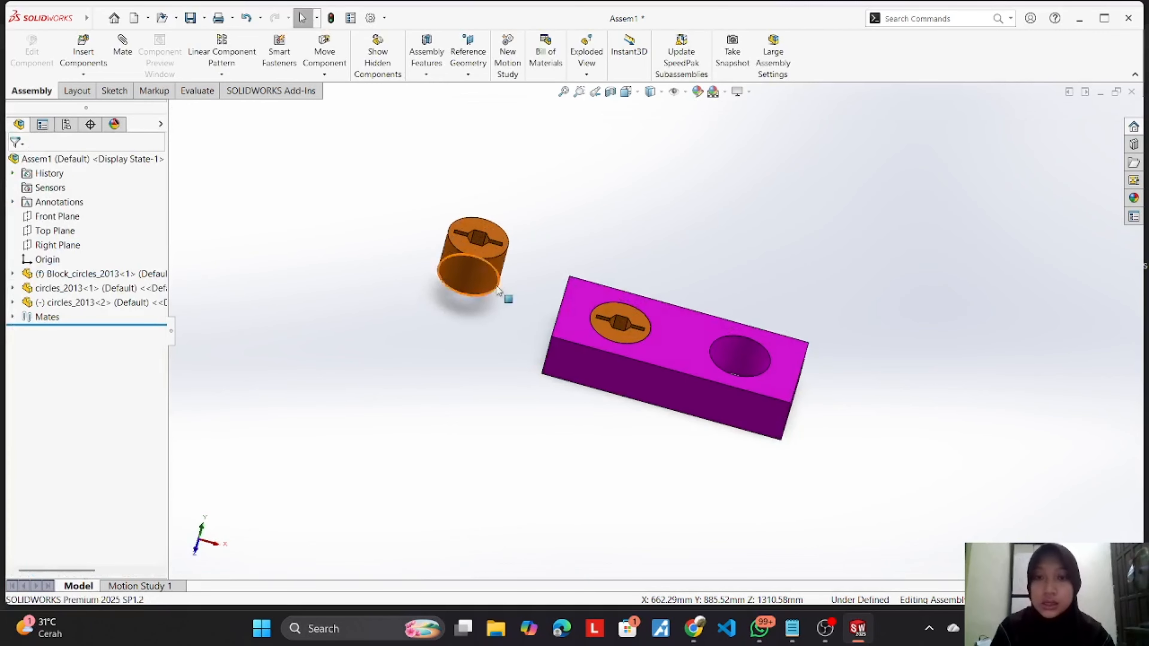
left_click_drag(476, 270, 708, 240)
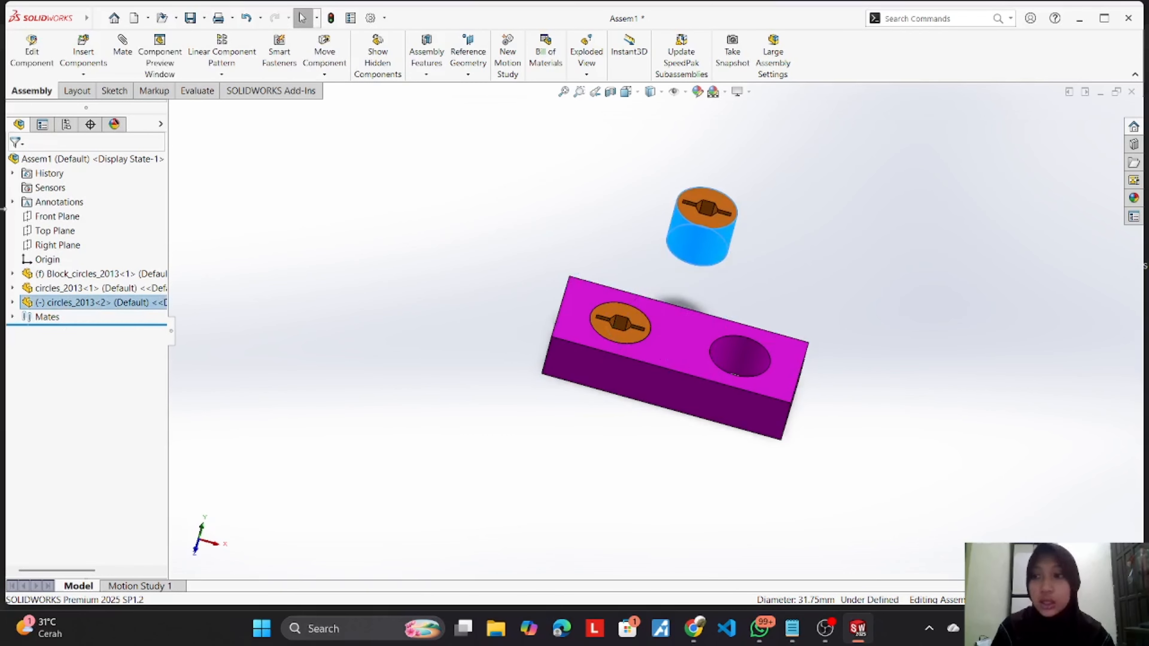
Step: Add a concentric mate between the second cylinder's outer face and the block's empty hole
left_click(99, 19)
left_click(327, 181)
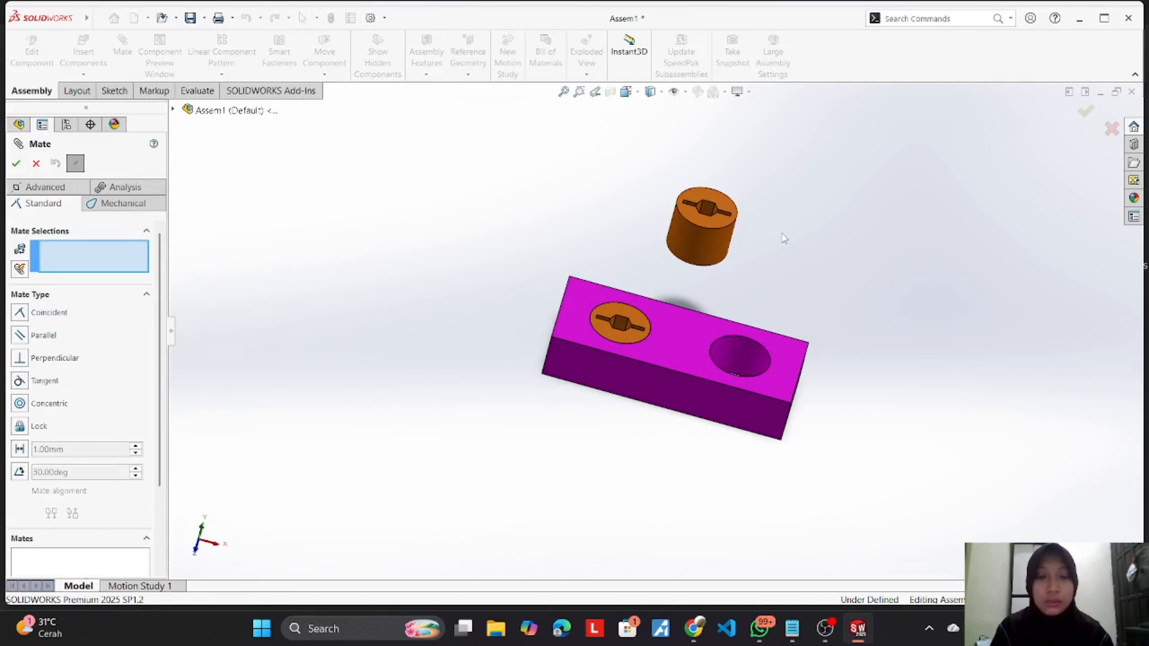
middle_click_drag(783, 236, 767, 193)
left_click(707, 265)
middle_click_drag(890, 271, 793, 416)
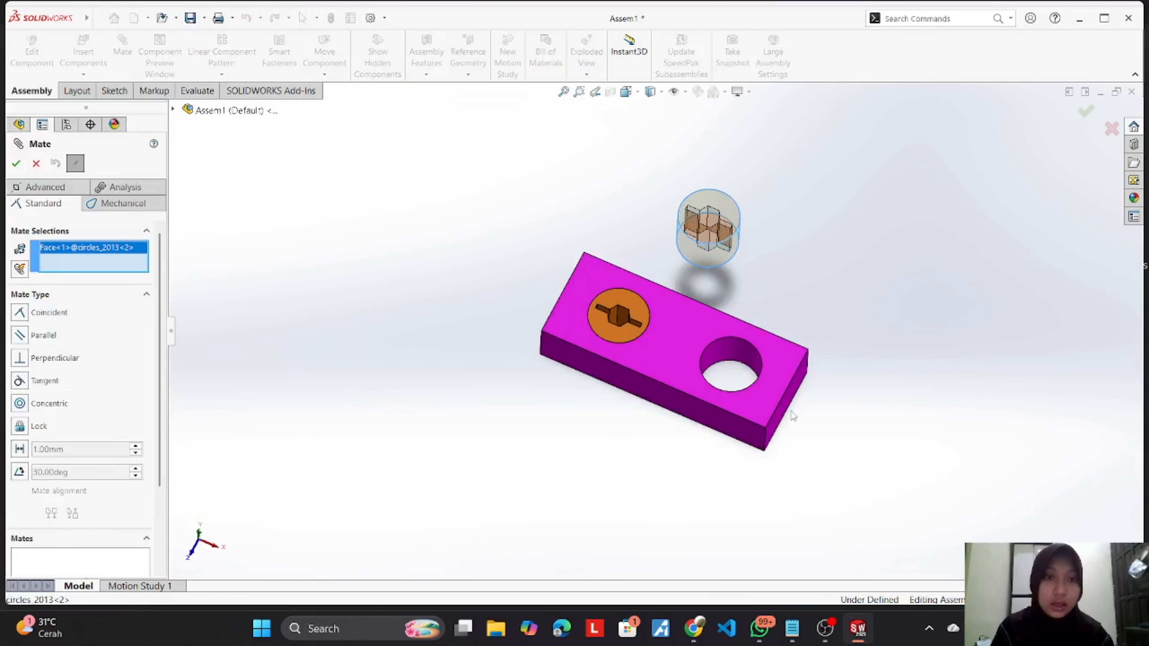
left_click(739, 345)
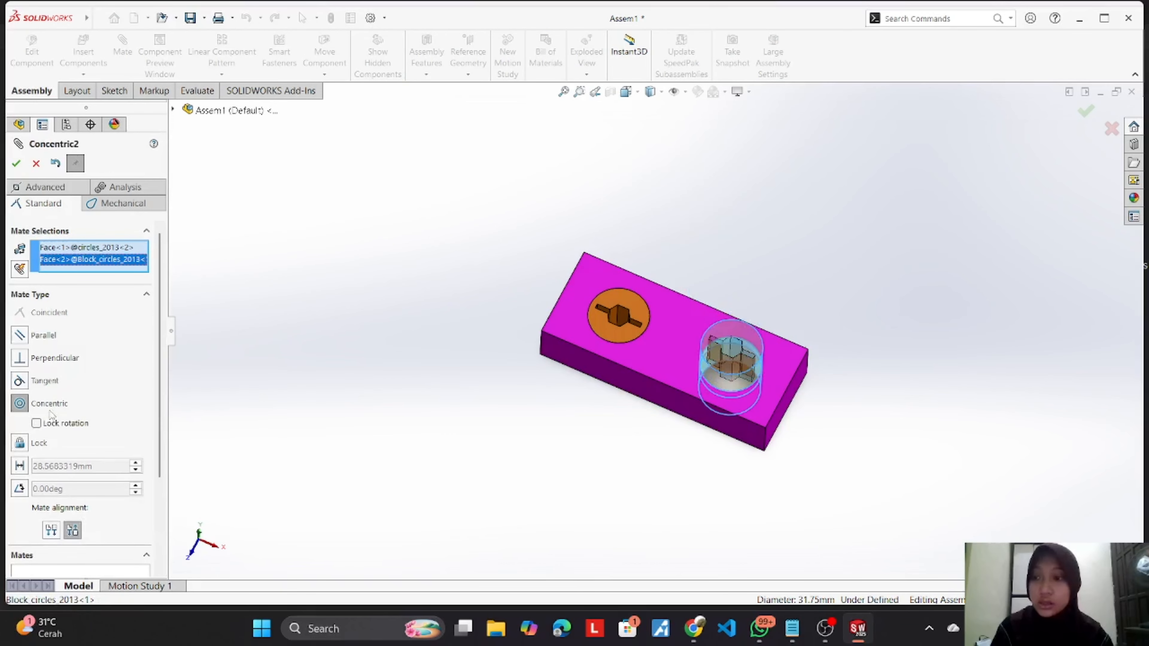
left_click(16, 164)
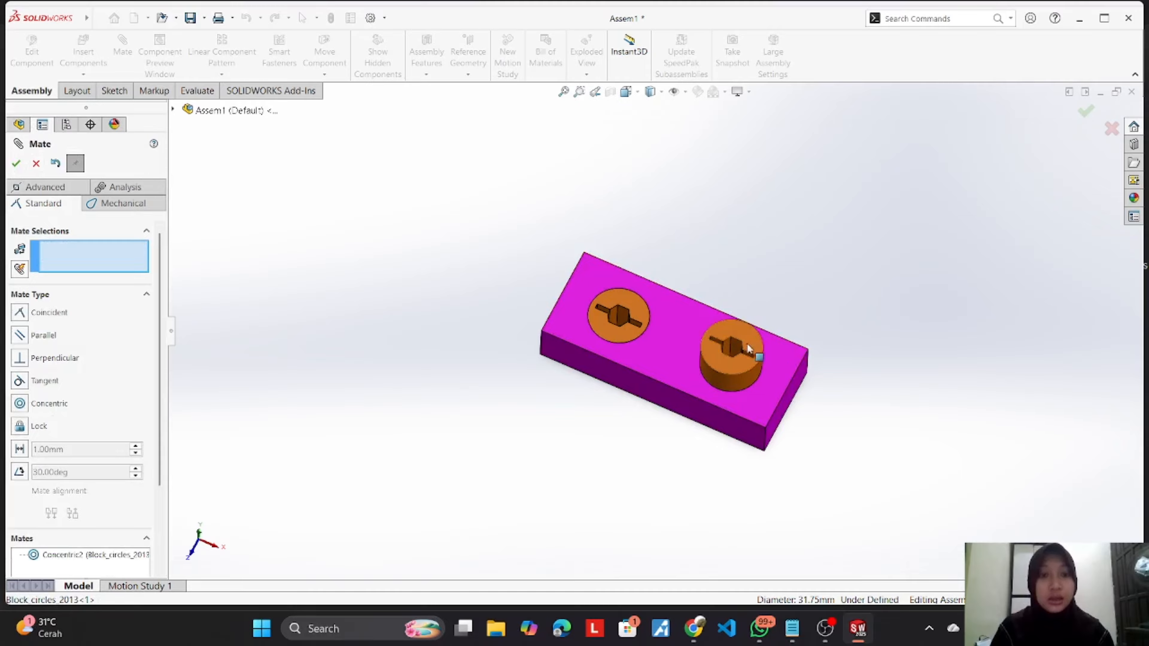
Step: Lift the second cylinder above its hole and add a coincident mate between its top face and the block's top face
left_click_drag(768, 352, 697, 303)
left_click(68, 317)
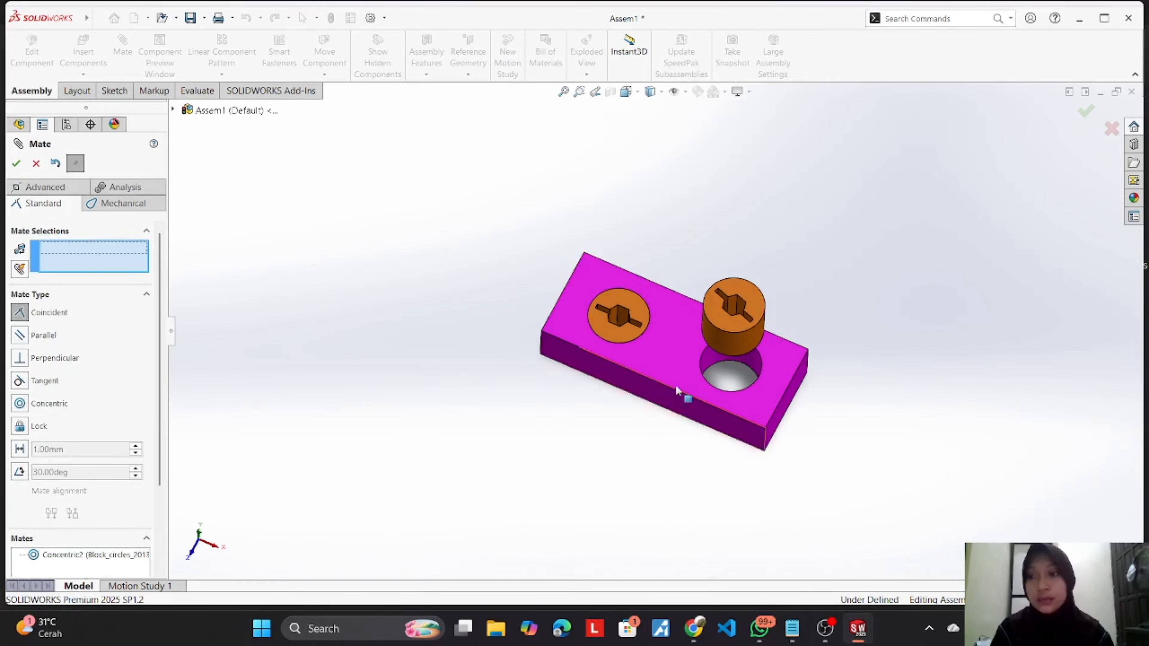
left_click(754, 313)
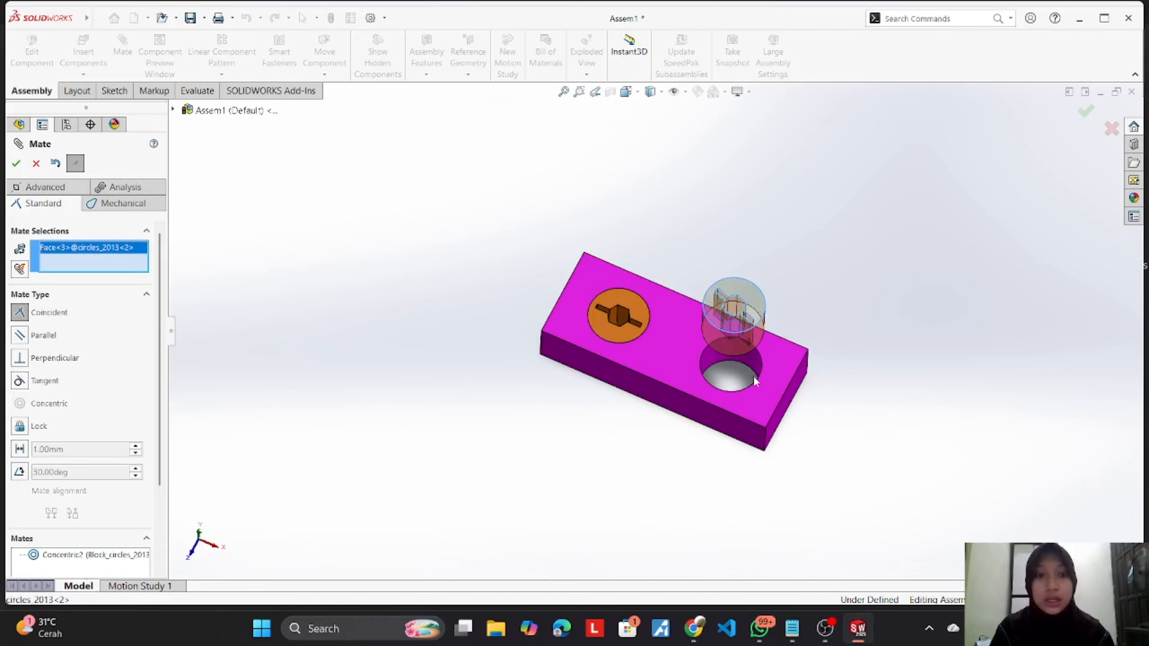
left_click(766, 390)
left_click(16, 163)
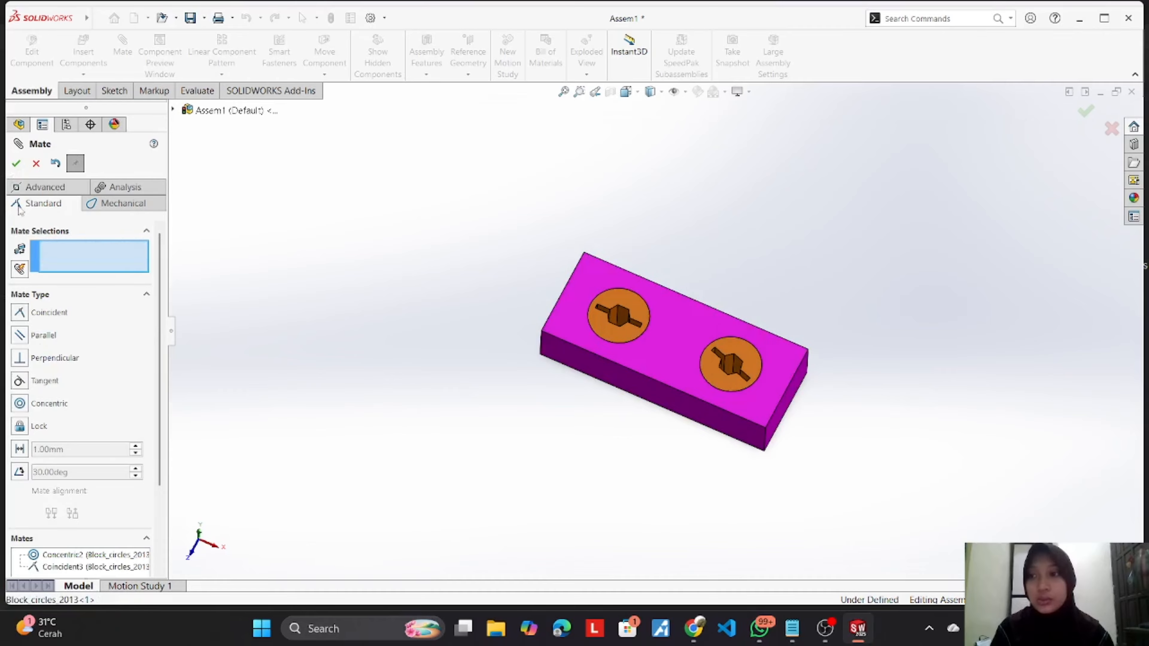
Step: Rotate the second cylinder and add a perpendicular mate between a flat face of its recess and the block's long side
left_click_drag(754, 348, 875, 426)
middle_click_drag(875, 426, 860, 426)
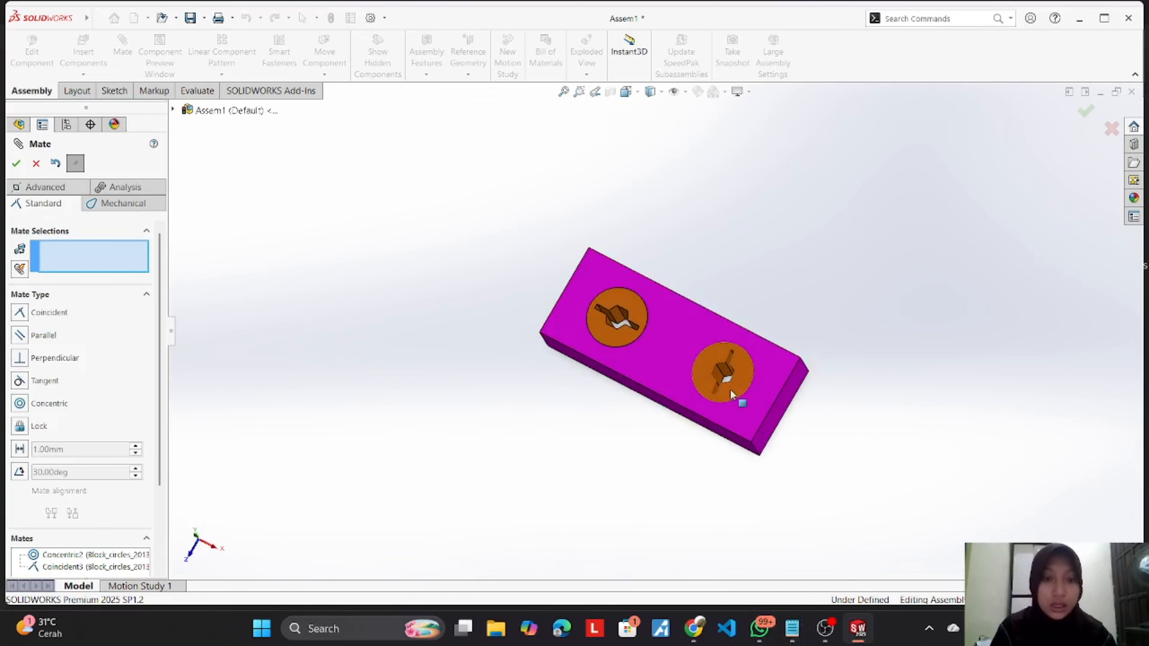
left_click(718, 371)
middle_click_drag(813, 392, 754, 342)
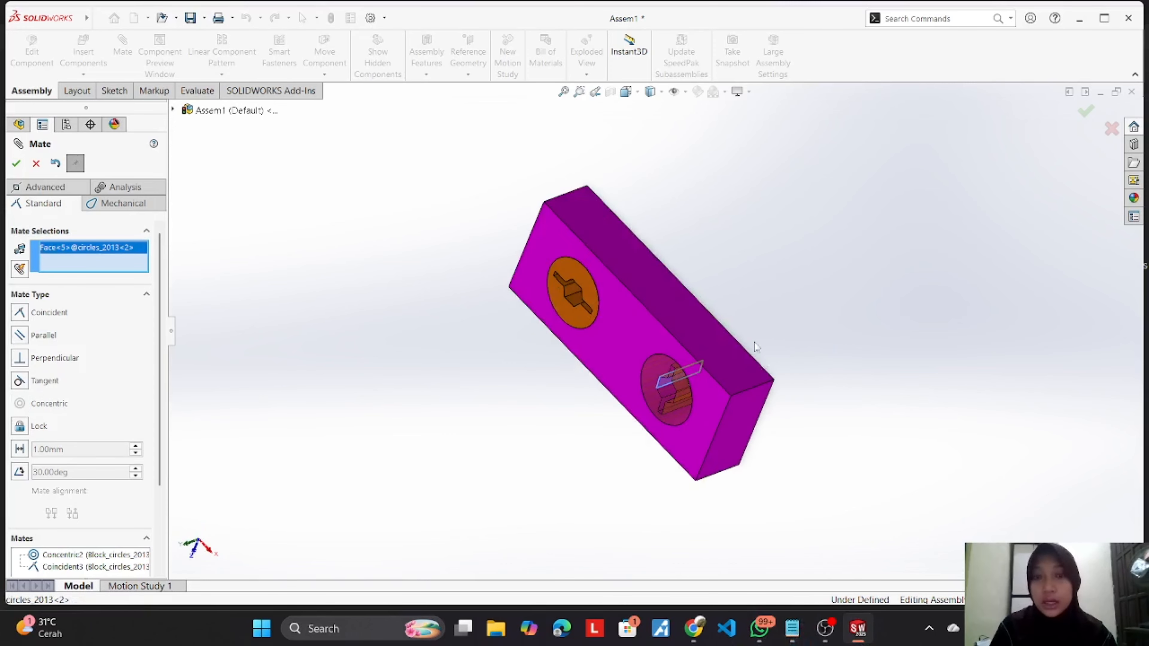
left_click(724, 350)
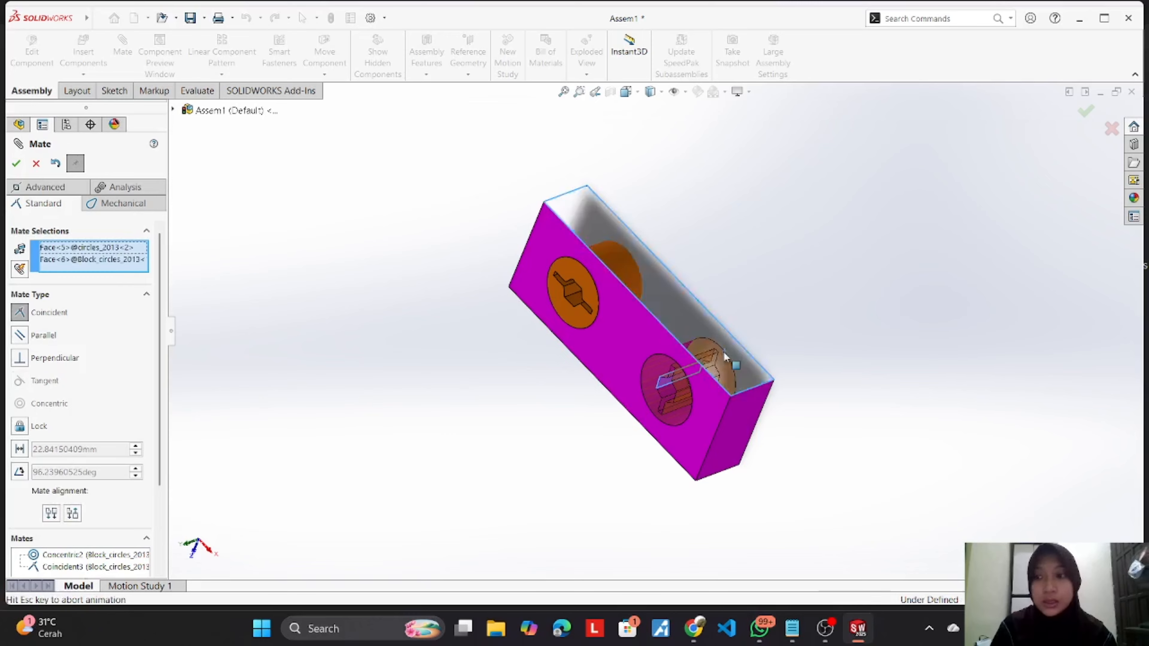
left_click(68, 358)
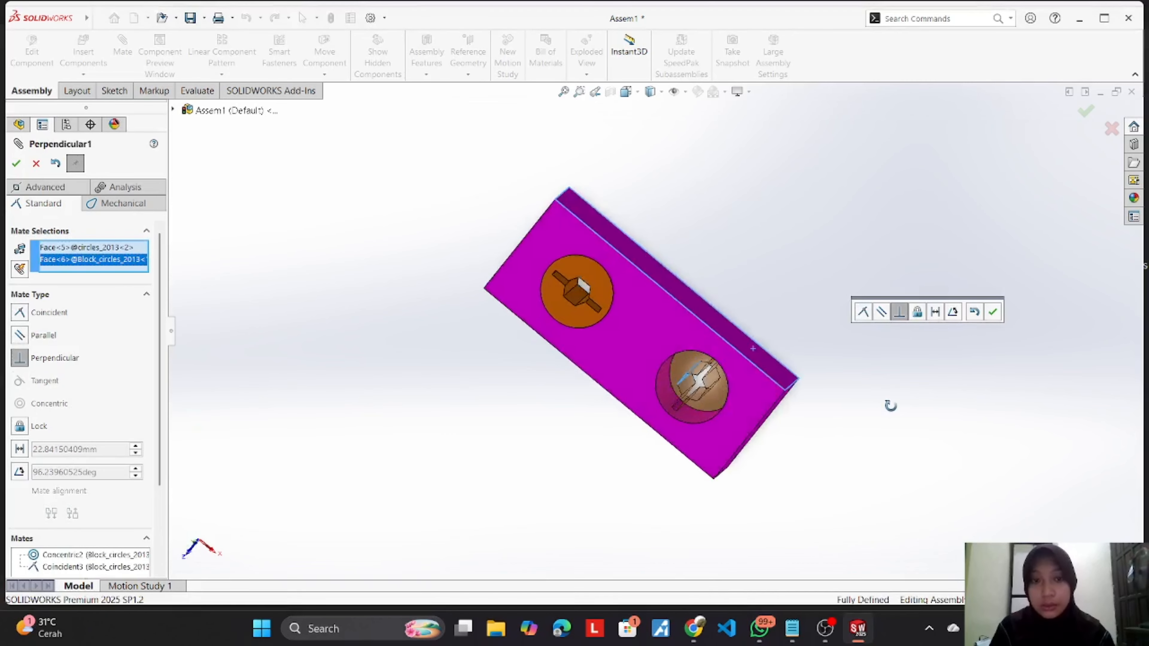
left_click(794, 630)
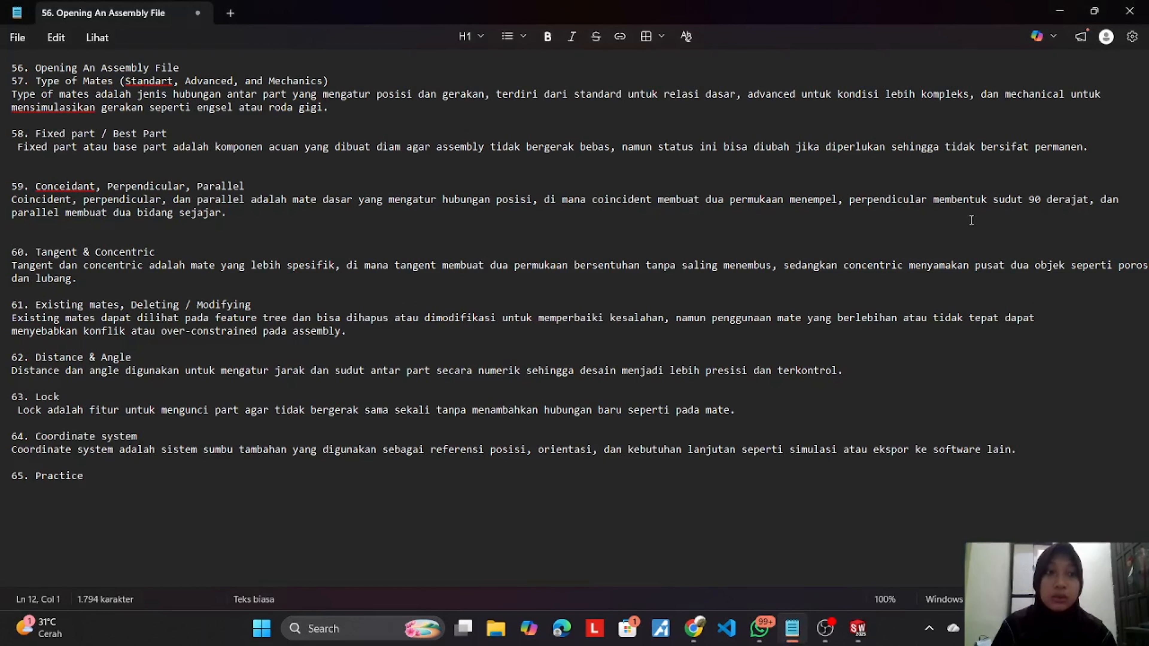
left_click(858, 629)
middle_click_drag(759, 227, 776, 166)
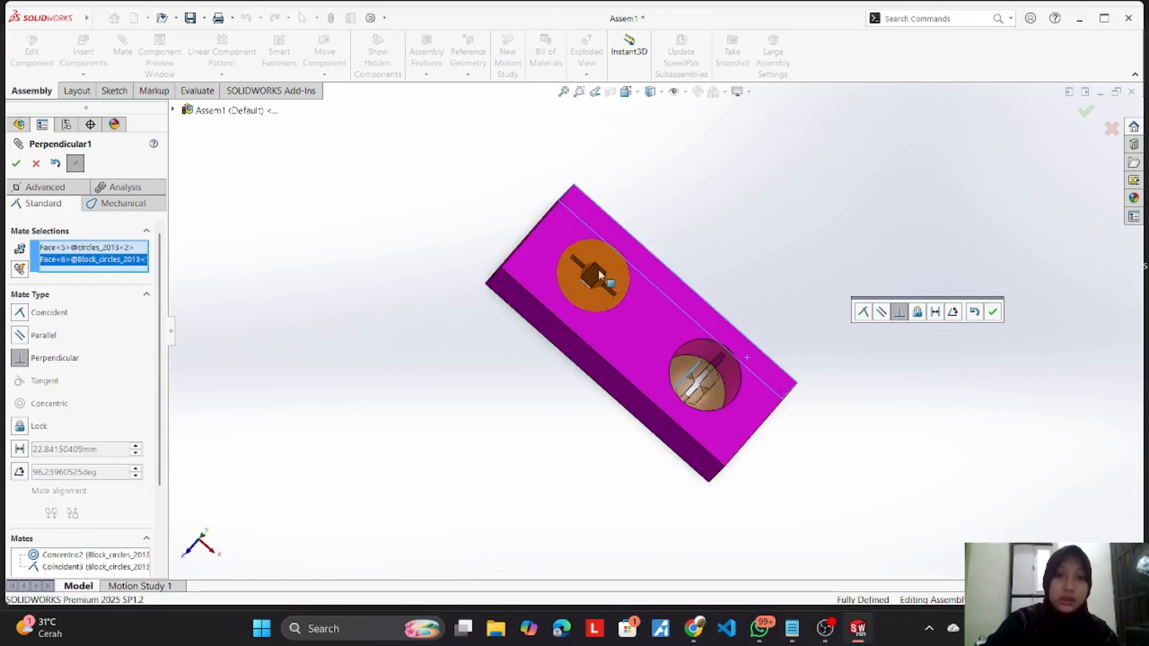
middle_click_drag(781, 268, 777, 291)
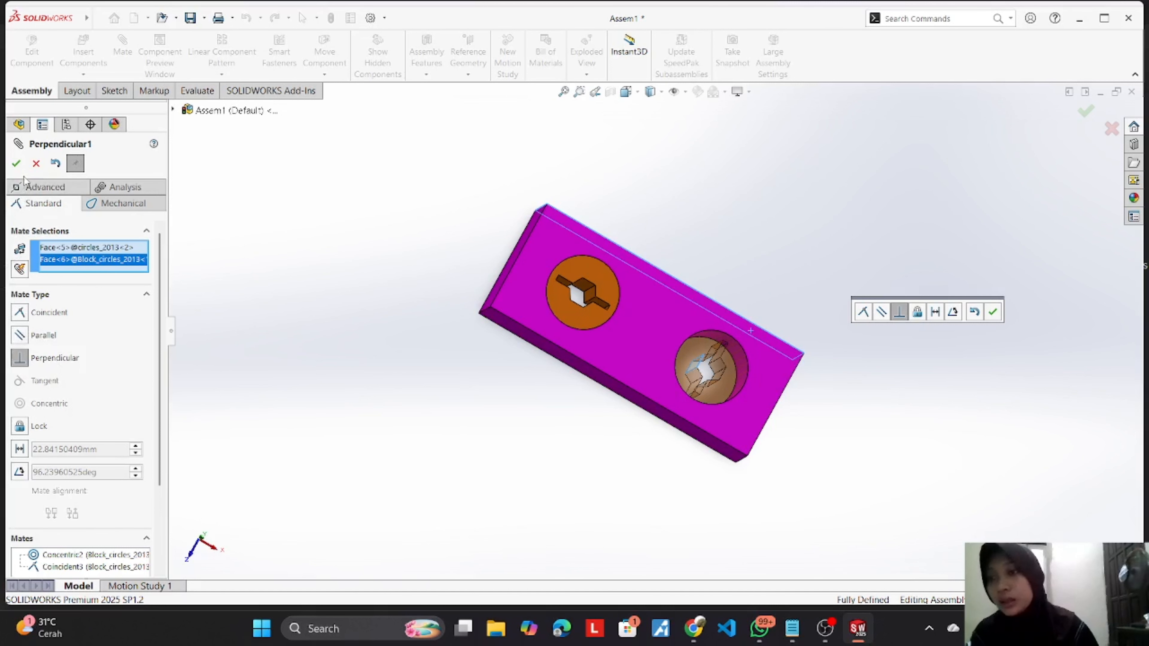
left_click(16, 164)
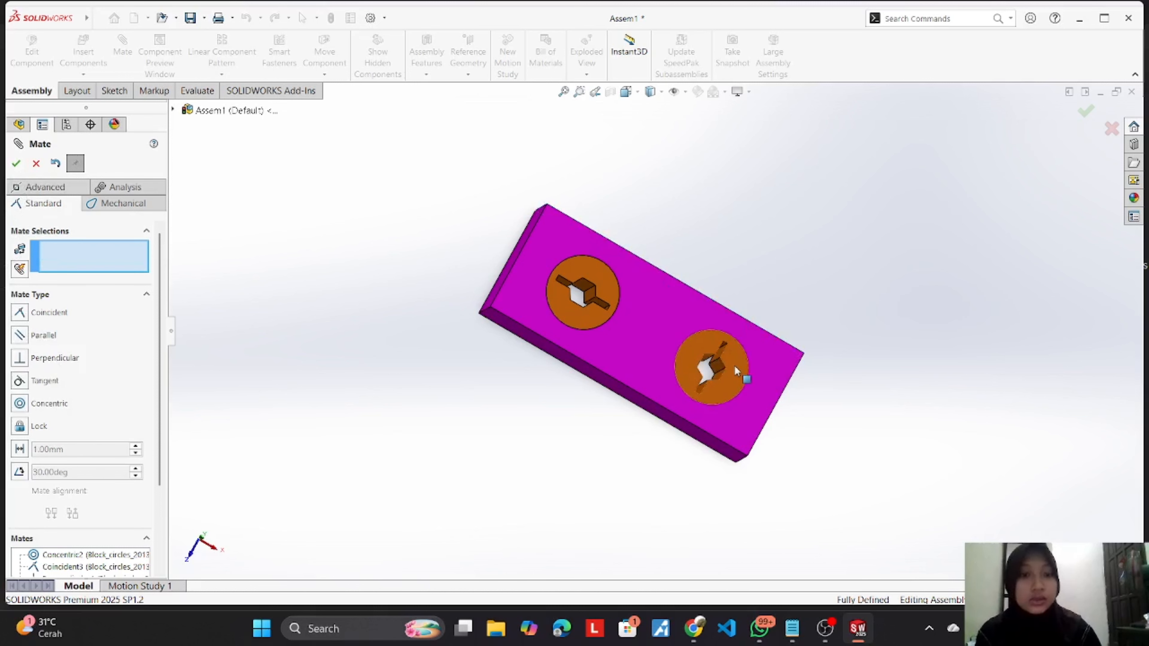
Step: Try to rotate the second cylinder in its hole and leave the Mate command
middle_click_drag(785, 266, 716, 367)
left_click_drag(720, 360, 673, 361)
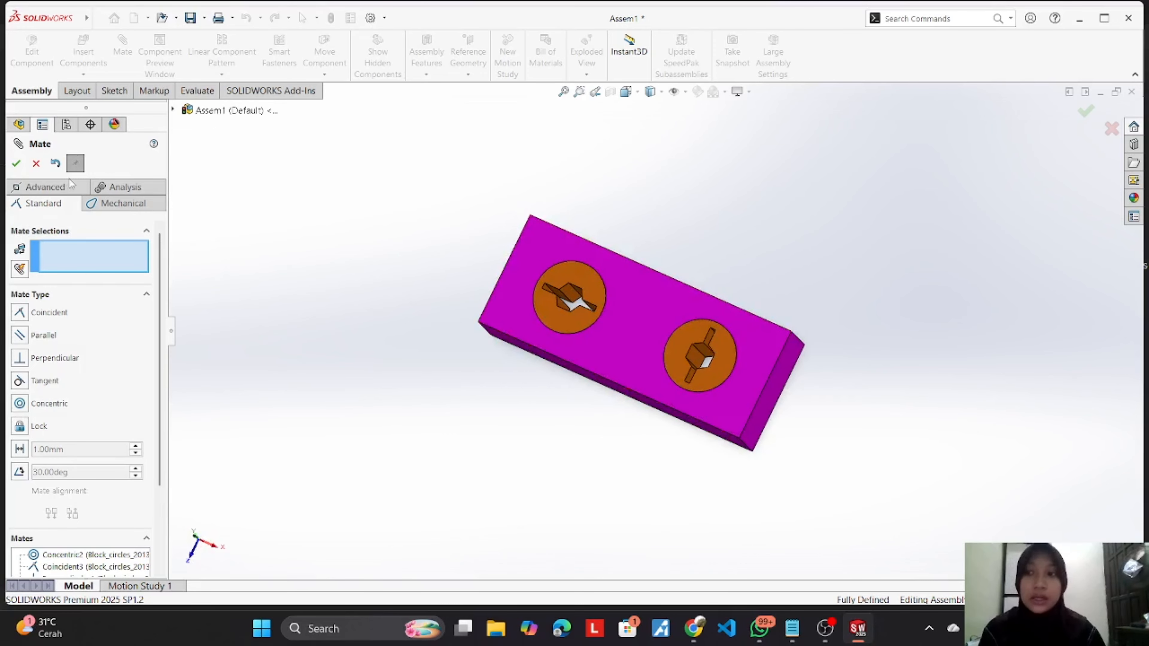
left_click(19, 167)
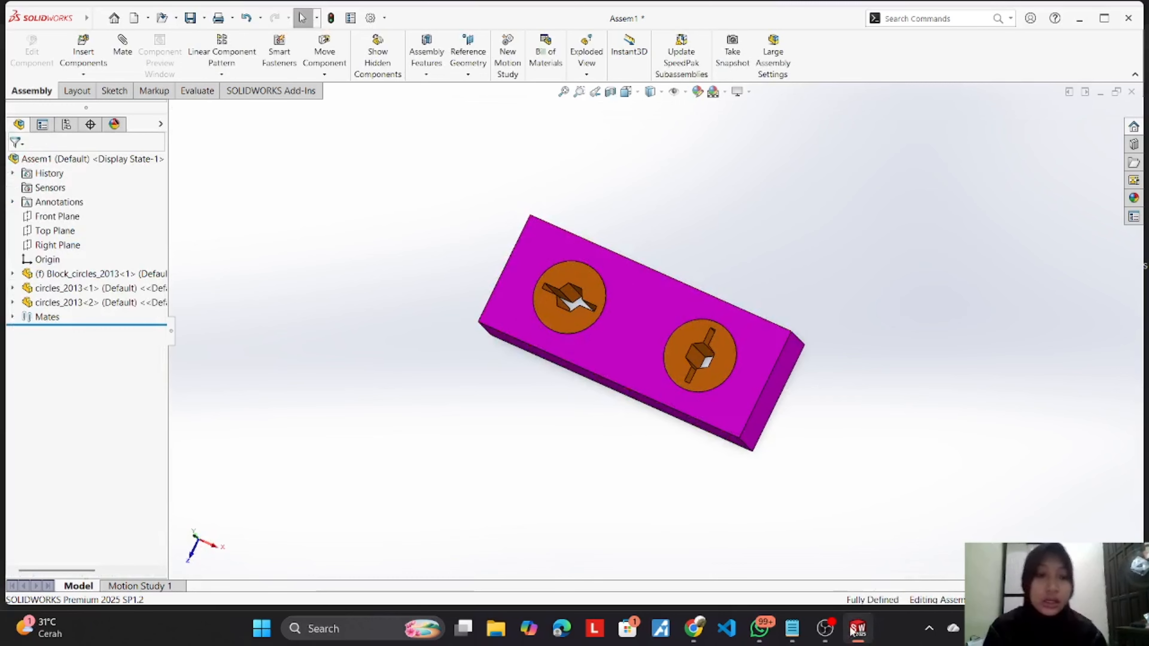
Step: Read the Tangent & Concentric notes in Notepad and return to the SOLIDWORKS assembly
left_click(793, 628)
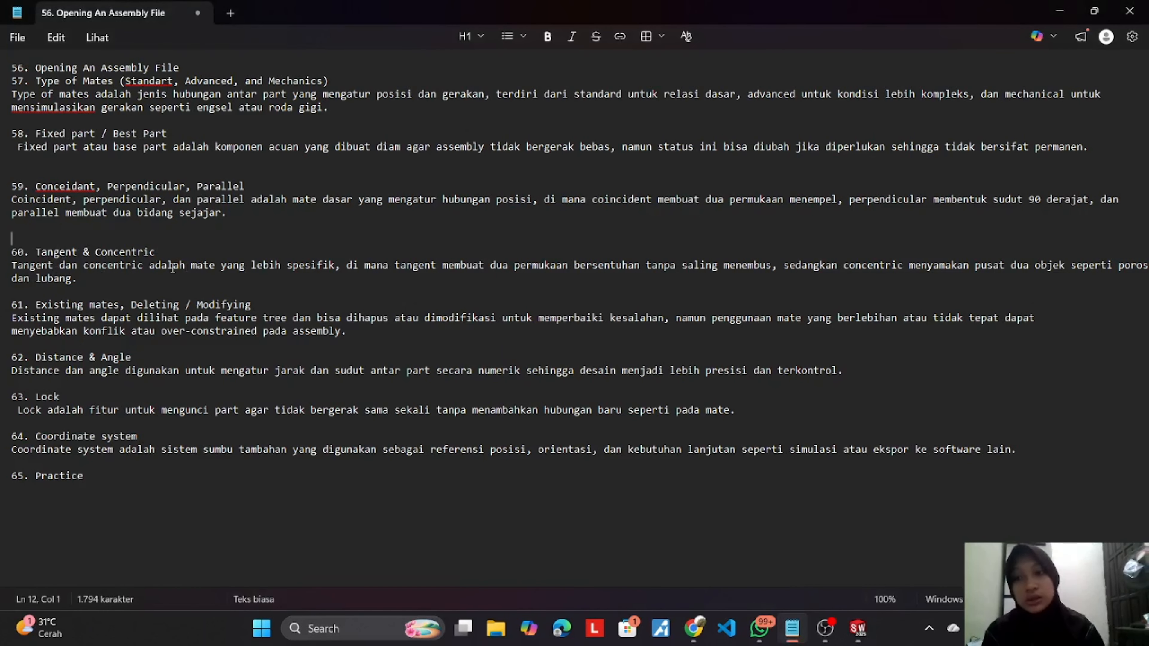
left_click(857, 628)
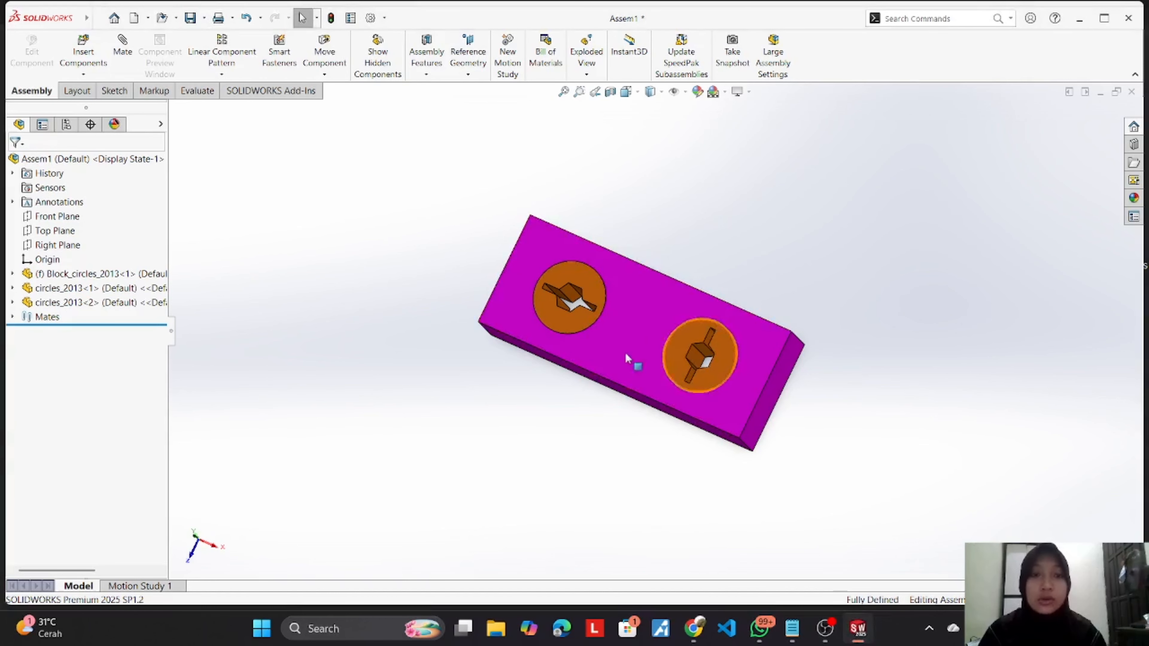
Step: Copy the second circles_2013 cylinder as a third instance and place it beside the block's short end
mouse_move(997, 193)
middle_mouse_down()
mouse_move(1031, 135)
mouse_move(965, 249)
mouse_move(976, 132)
mouse_move(977, 207)
mouse_move(988, 192)
middle_mouse_up()
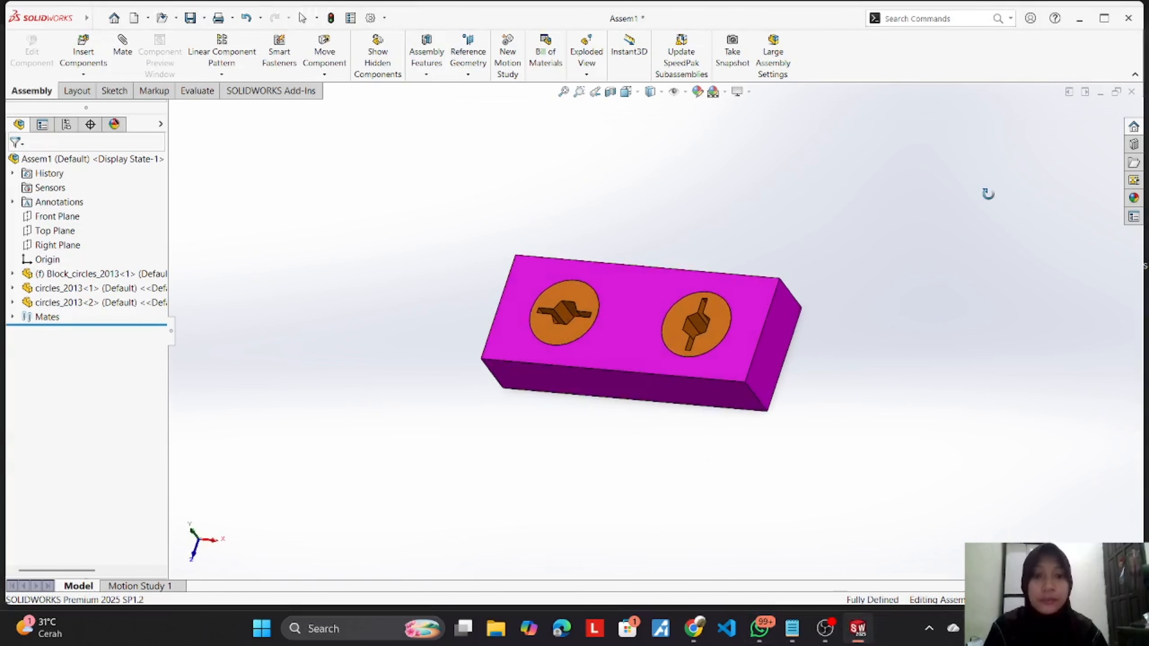
left_click(714, 310)
left_click_drag(714, 309, 703, 433, "ctrl")
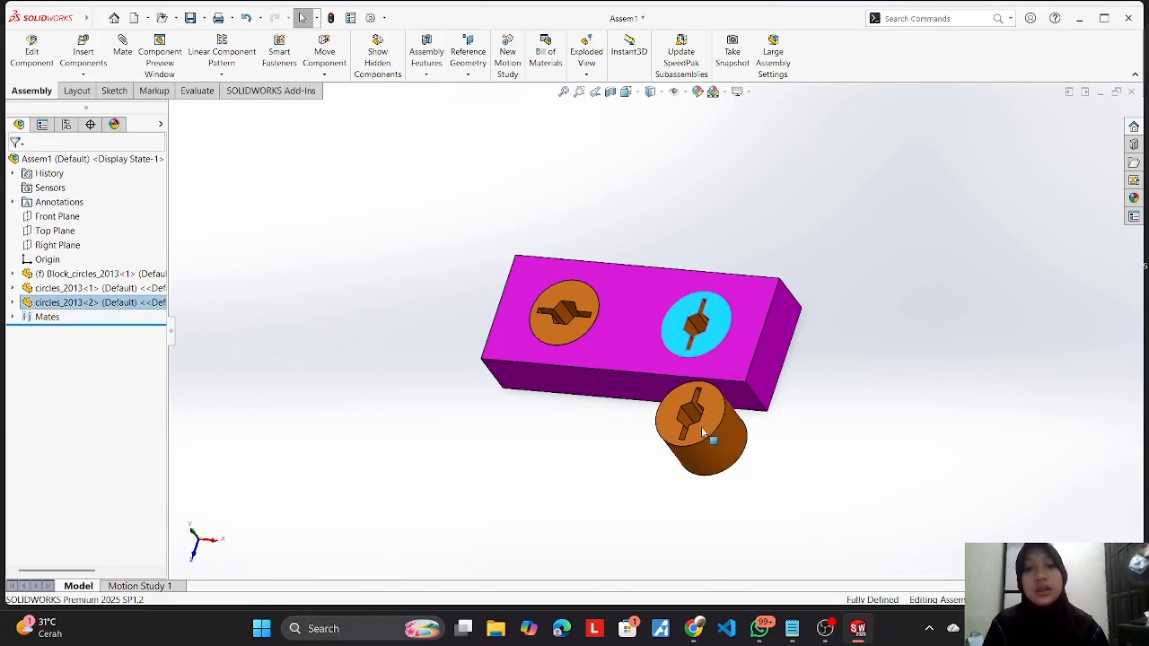
left_click_drag(713, 304, 673, 327, "ctrl")
left_click(861, 180)
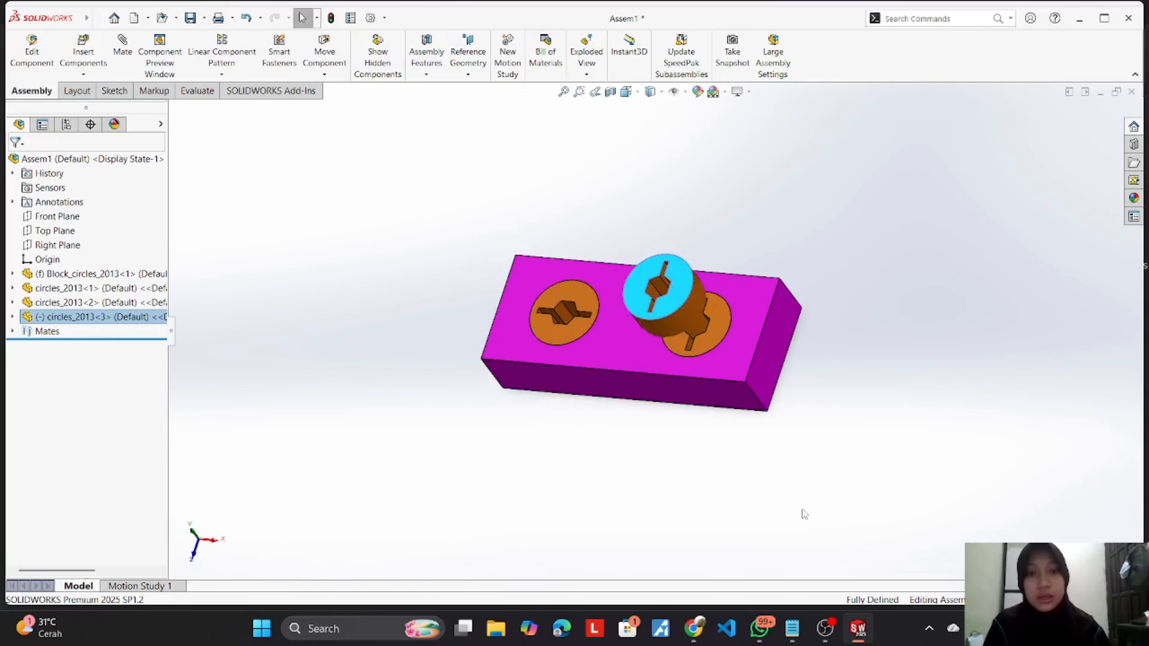
middle_click_drag(803, 512, 819, 303)
left_click_drag(697, 307, 814, 329)
middle_click_drag(871, 261, 842, 309)
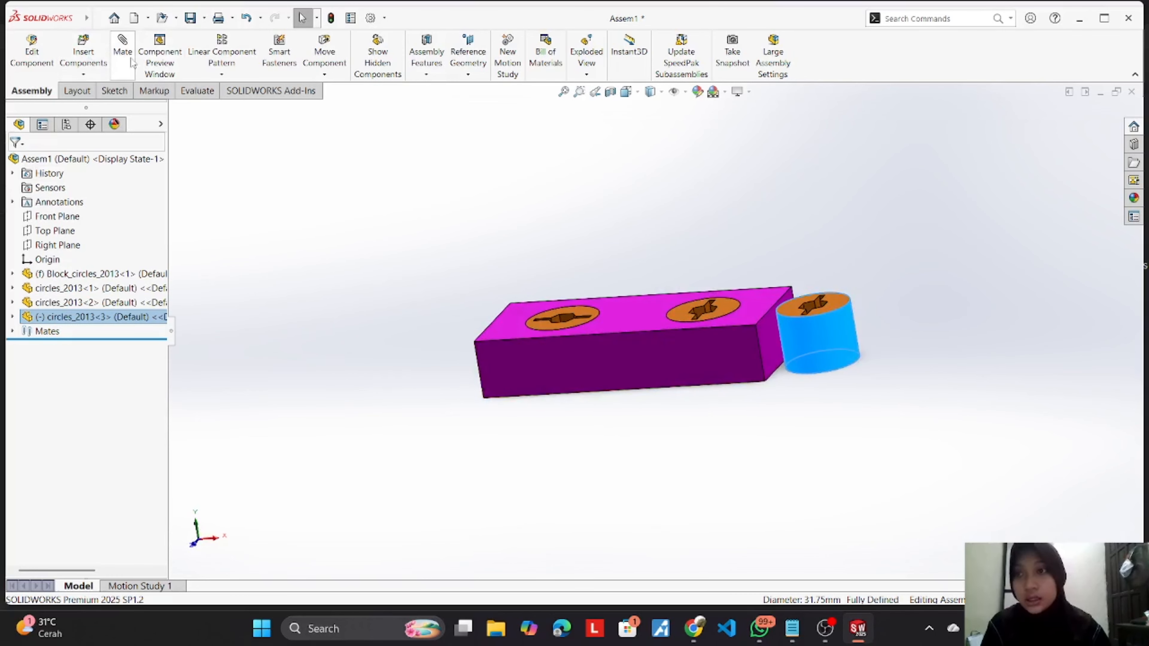
Step: Try to add a tangent mate between the third cylinder's outer face and the block's long side face
left_click(834, 340)
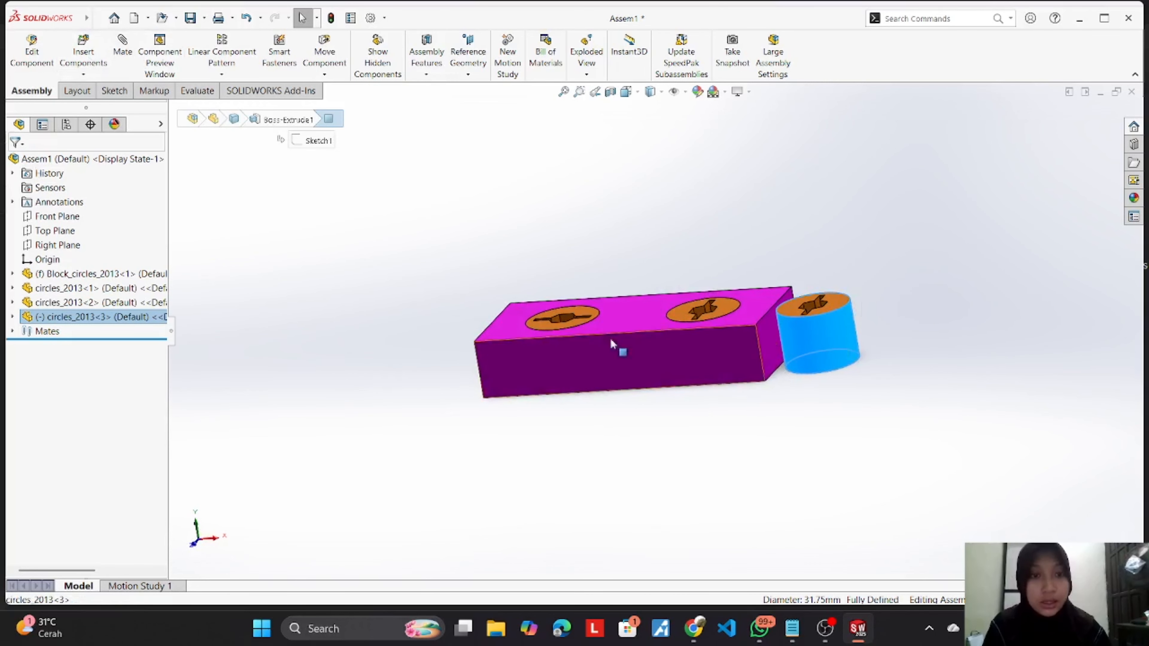
left_click(122, 45)
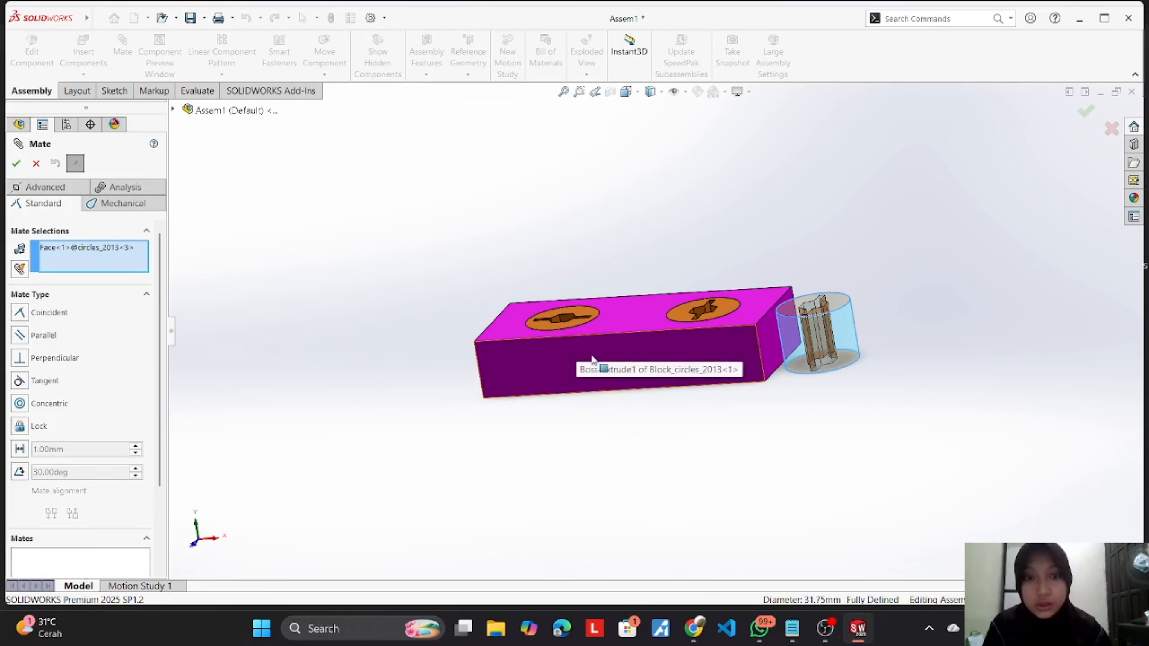
left_click(596, 364)
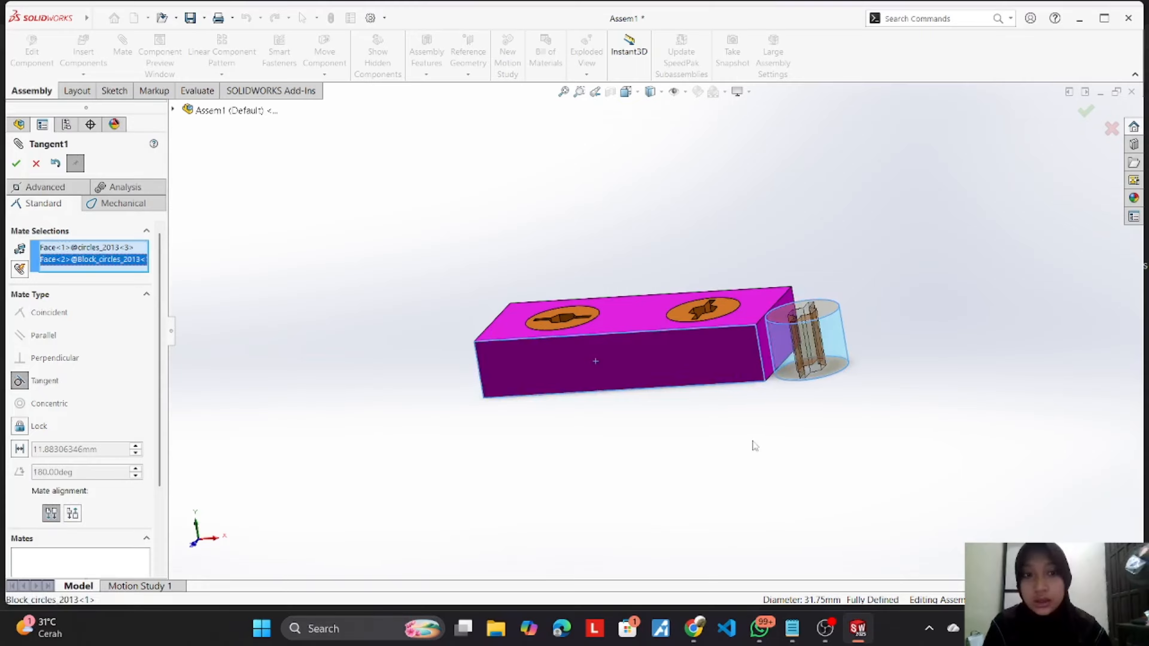
left_click_drag(836, 349, 773, 387)
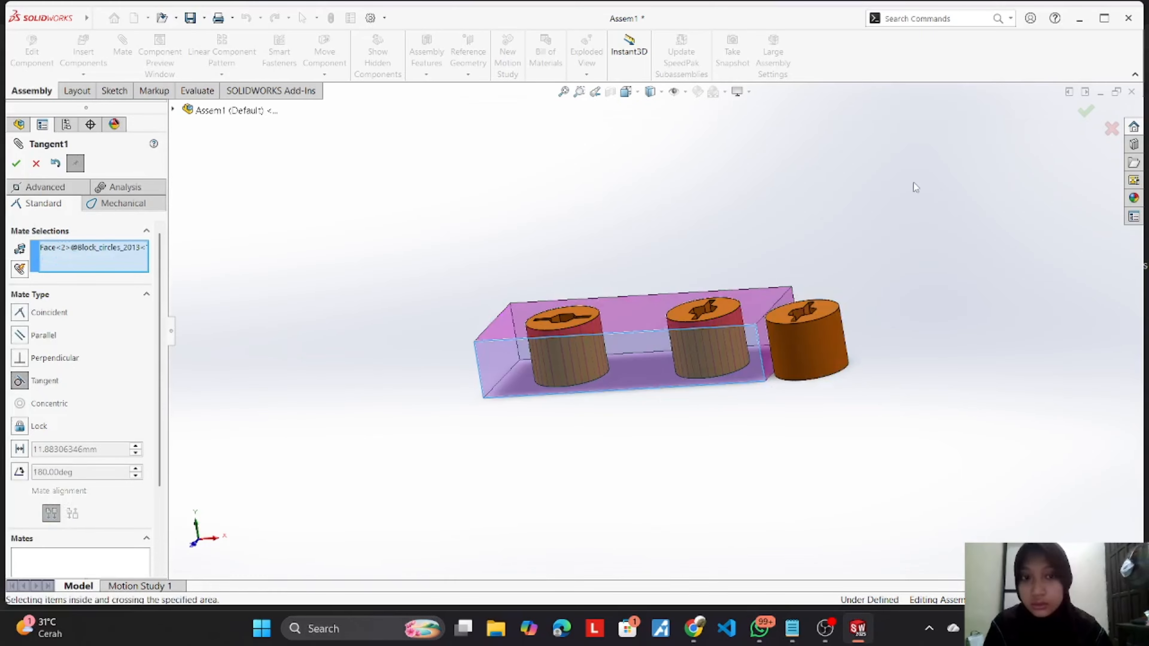
middle_click_drag(914, 184, 926, 221)
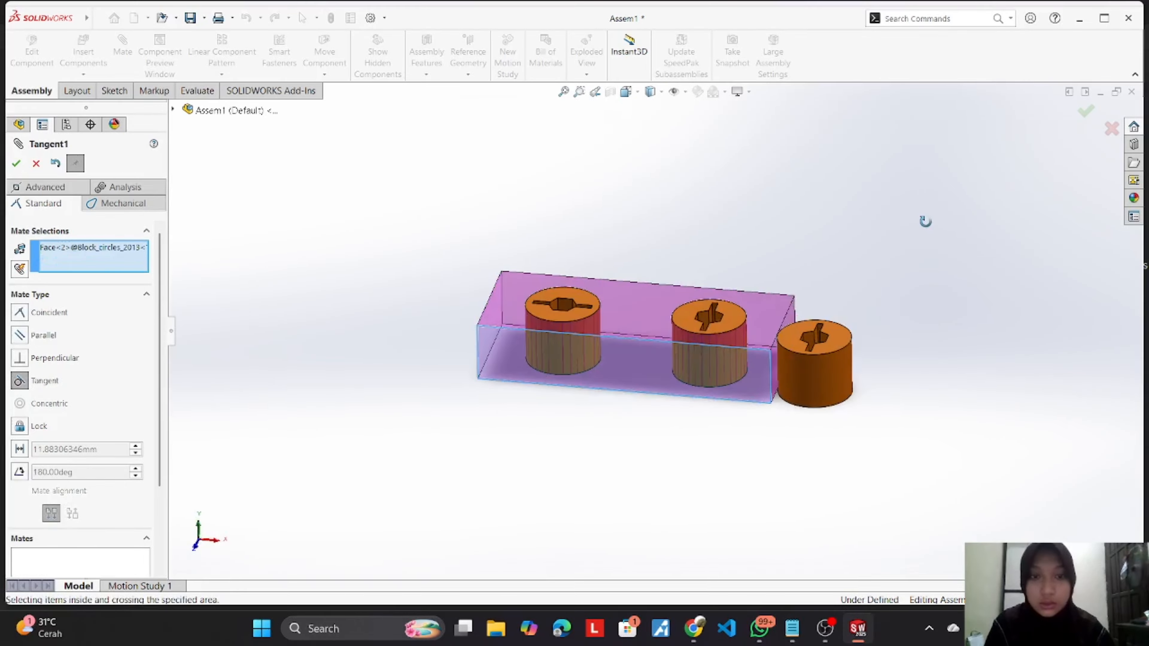
Step: Clear the block face from the tangent mate selections and move the third cylinder away from the block
right_click(88, 248)
left_click(114, 272)
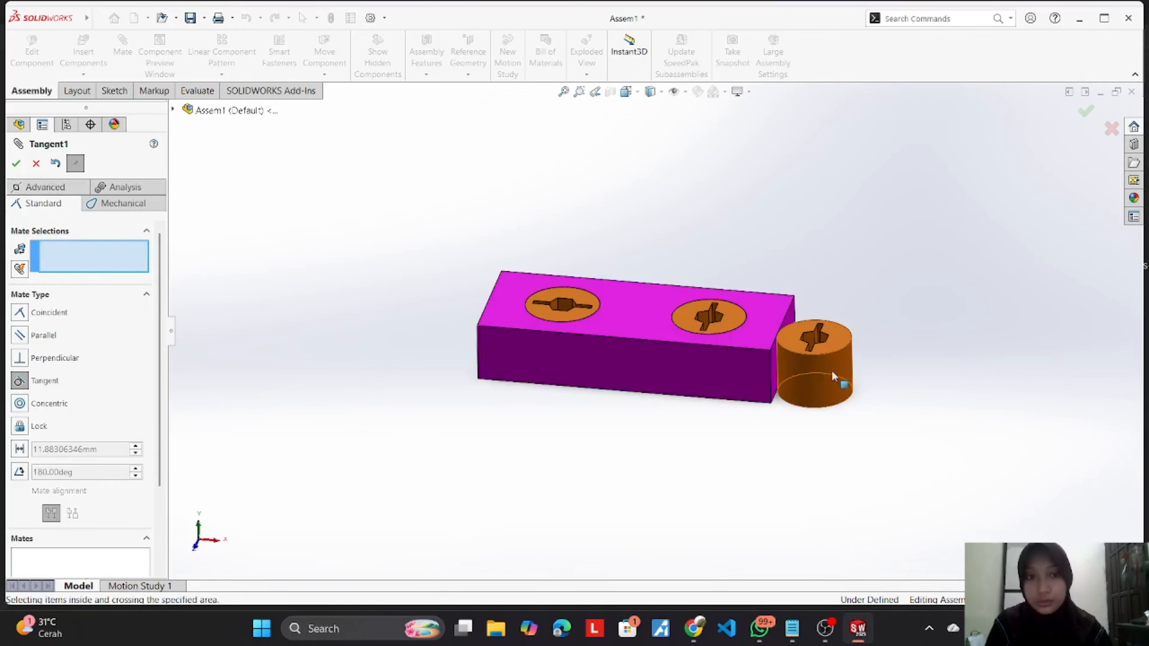
left_click_drag(834, 380, 480, 498)
middle_click_drag(686, 511, 754, 447)
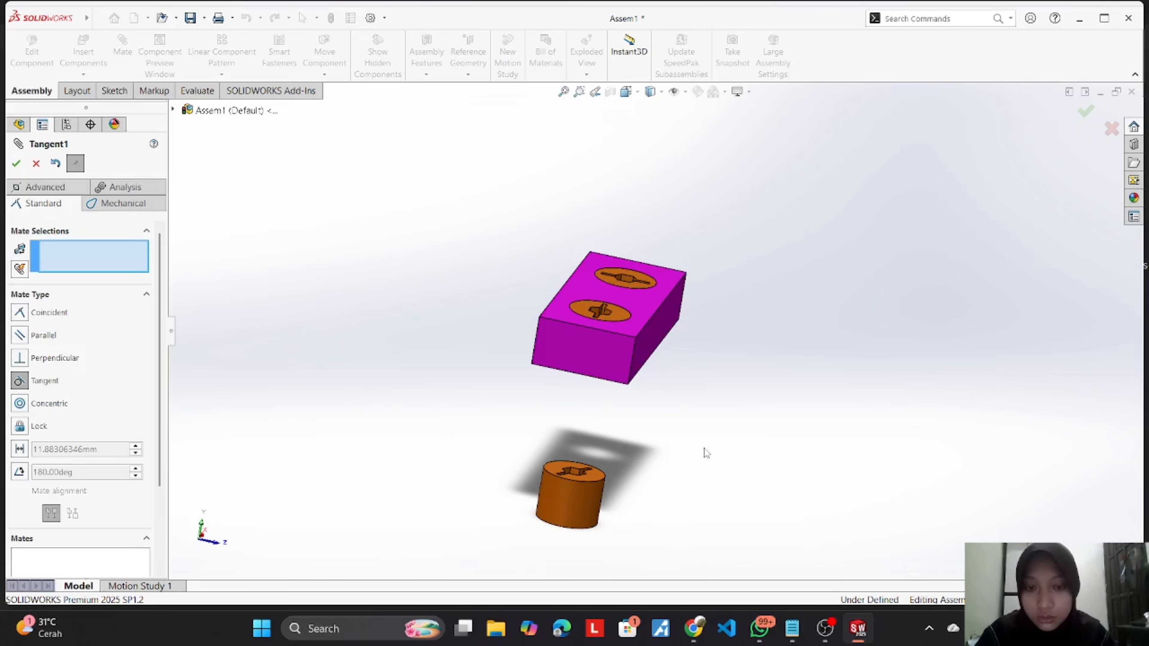
middle_click_drag(632, 369, 714, 424)
left_click_drag(675, 486, 780, 331)
middle_click_drag(785, 336, 692, 365)
Step: Select the third cylinder's outer face for the tangent mate and delete it from the mate selections
left_click(514, 368)
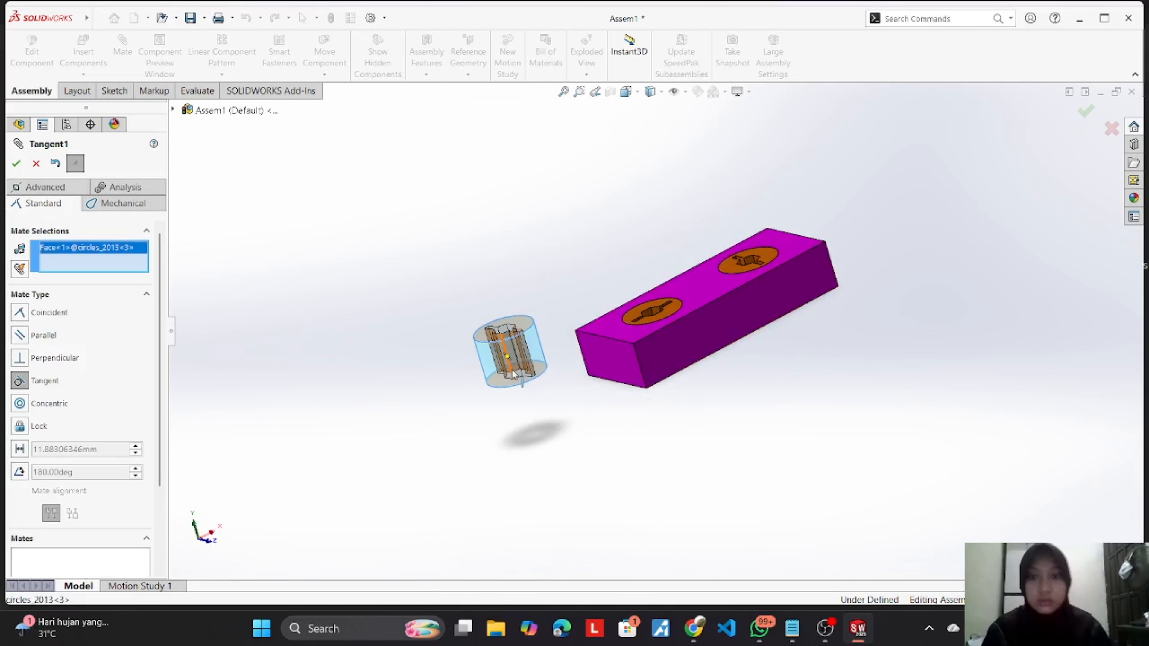
right_click(108, 258)
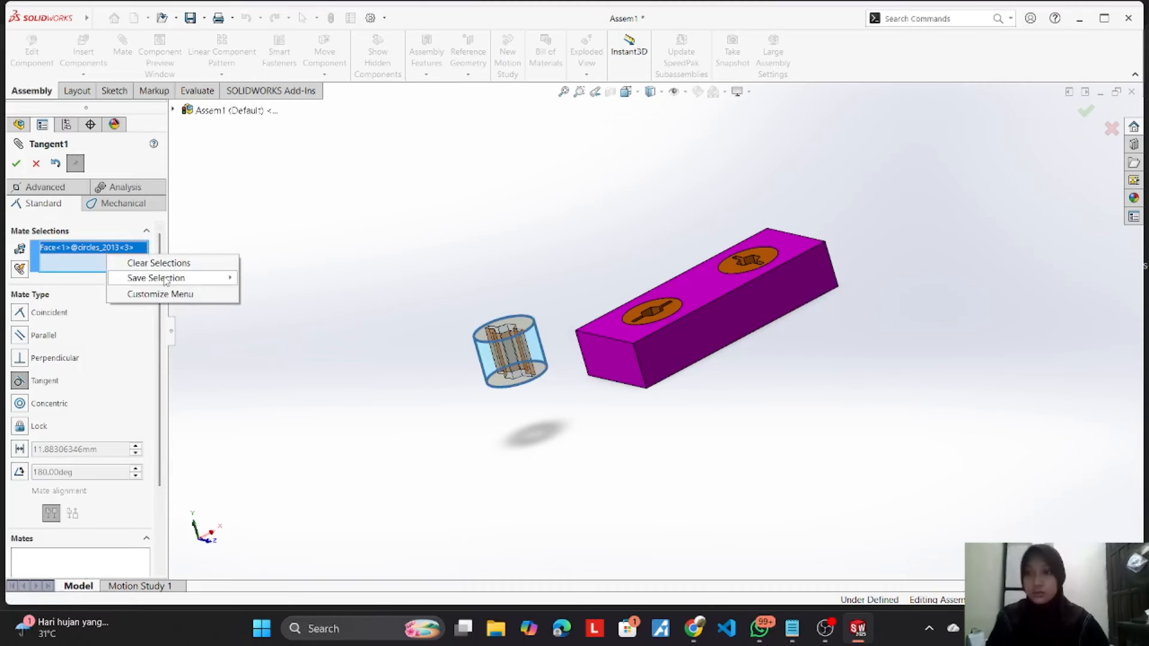
left_click(107, 247)
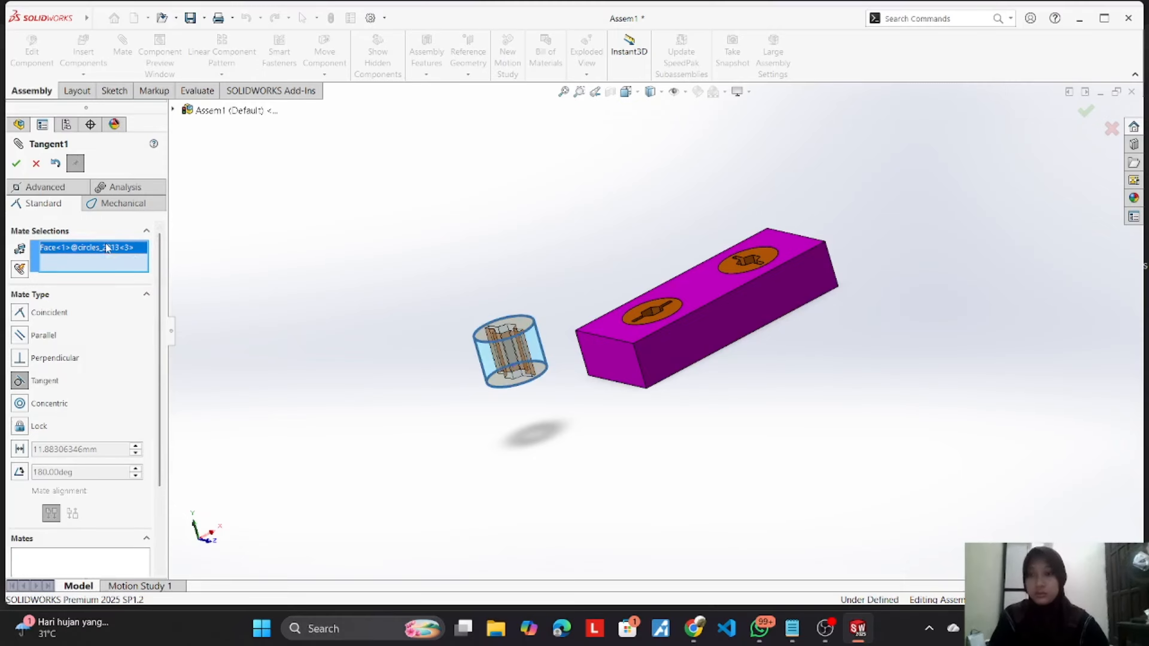
right_click(107, 247)
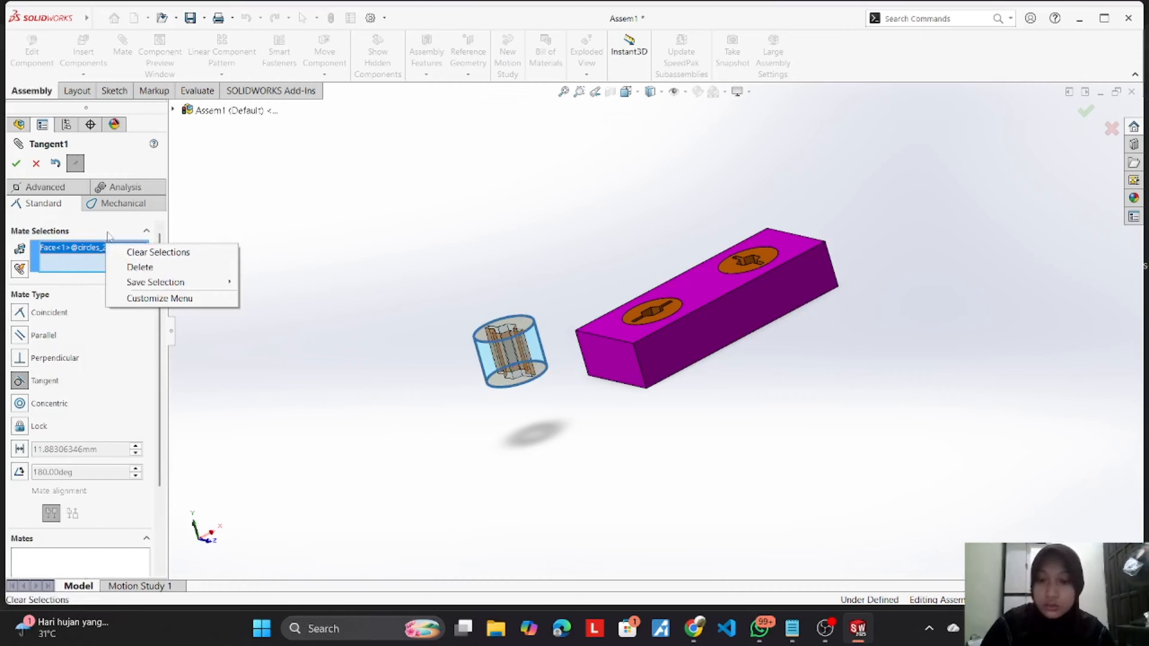
left_click(144, 267)
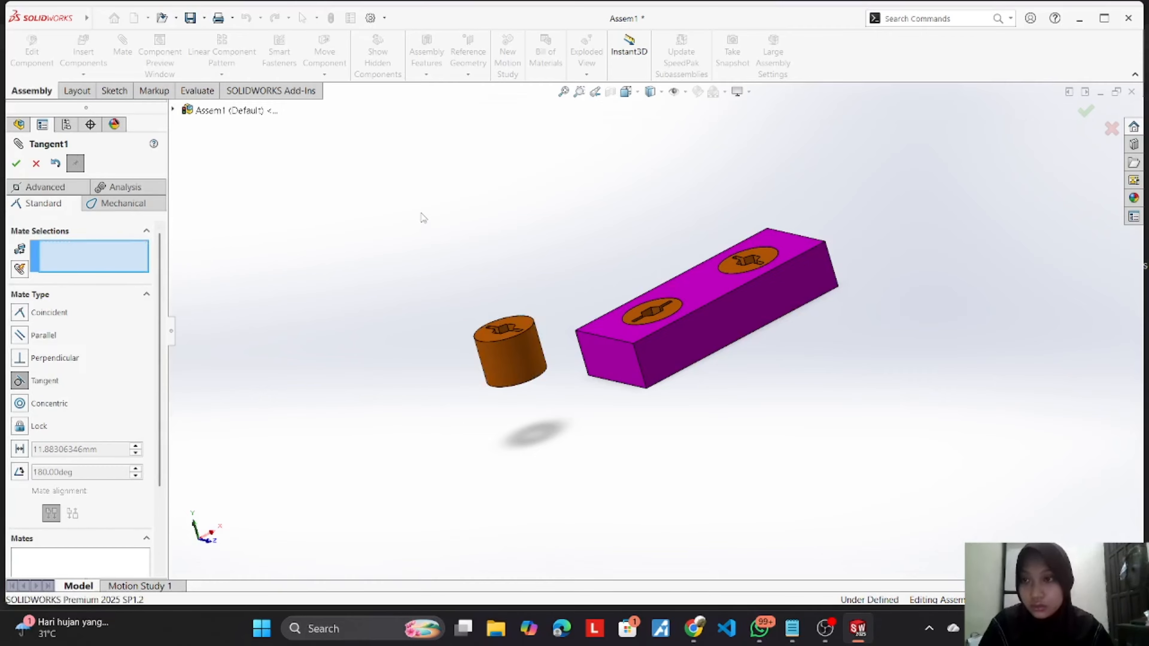
Step: Unpin the Mate dialog and cancel the pending tangent mate on the third cylinder
middle_click_drag(423, 218, 510, 276)
left_click(702, 398)
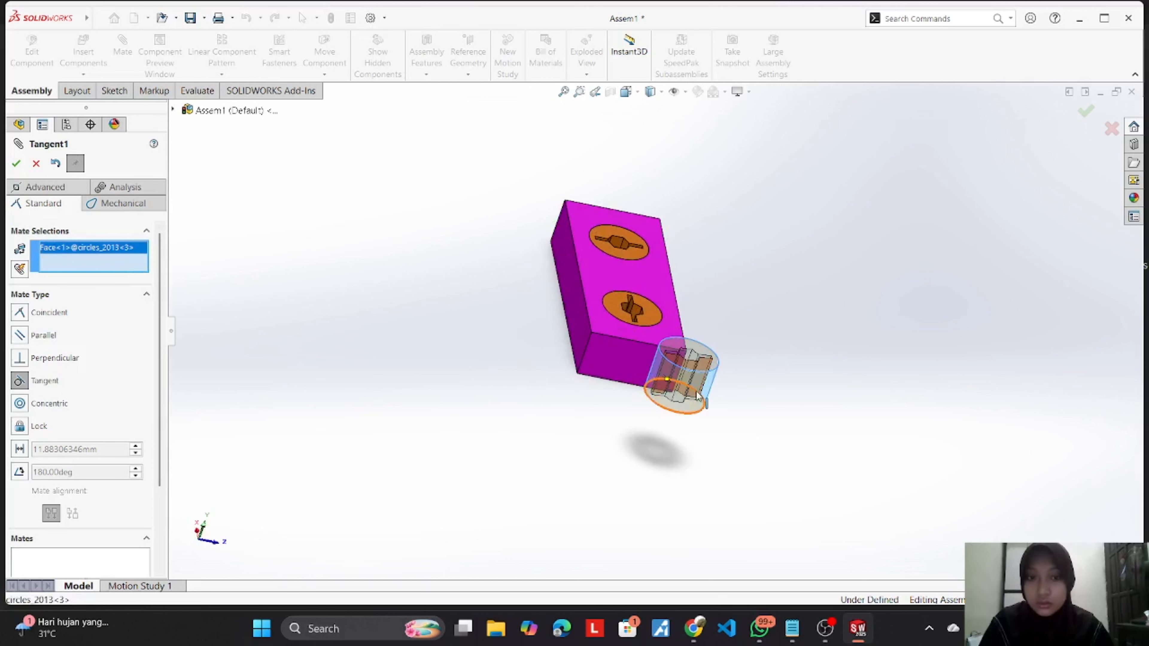
right_click(696, 392)
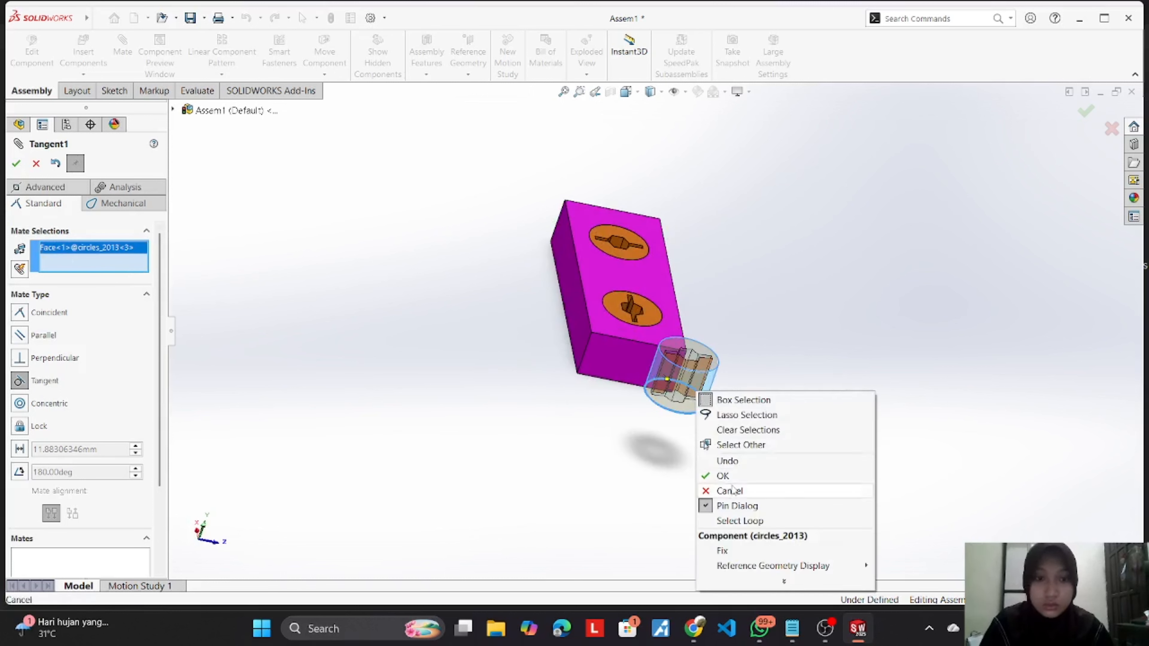
left_click(737, 505)
right_click(676, 388)
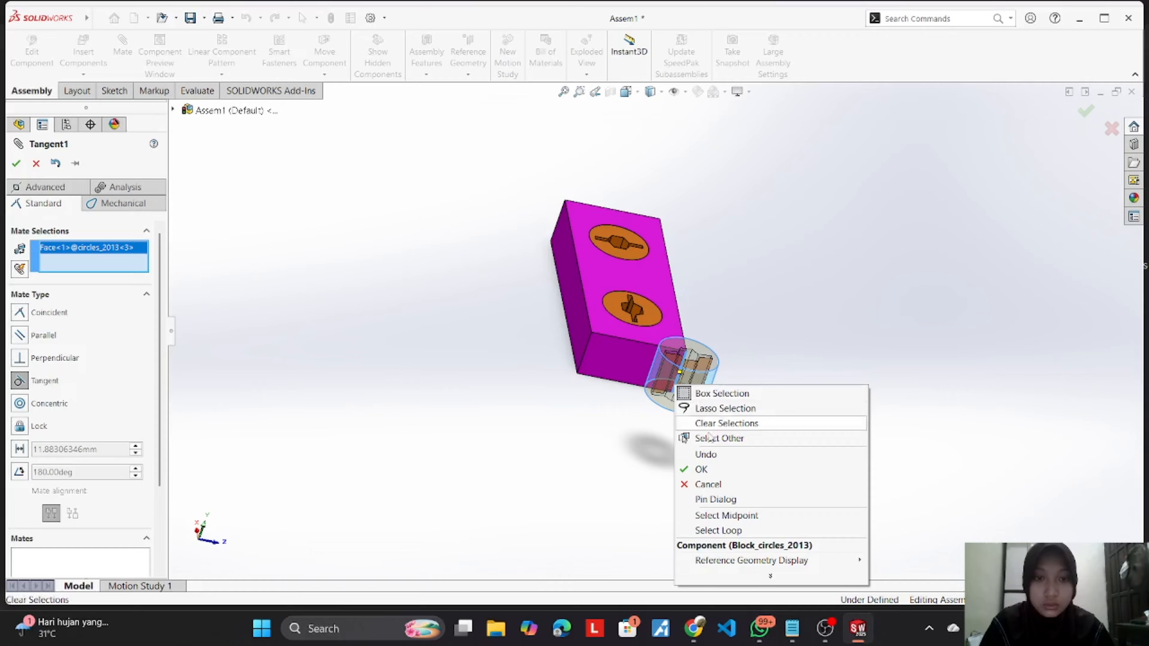
left_click(710, 482)
right_click(834, 339)
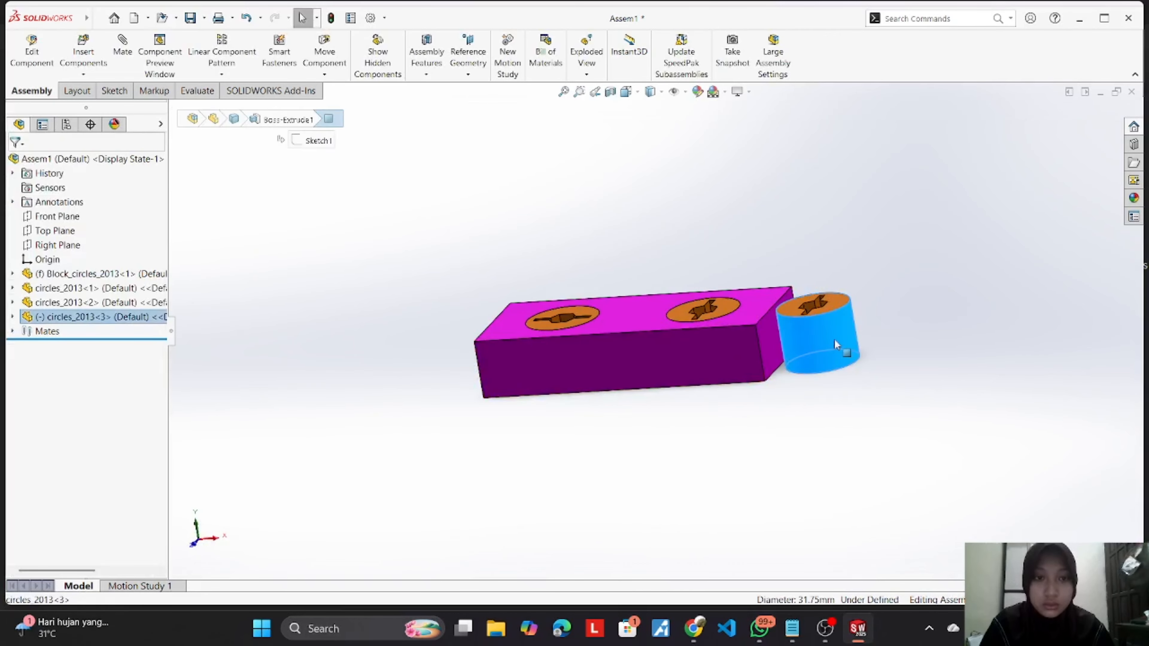
Step: Delete the third cylinder, circles_2013<3>, from the assembly
left_click(871, 469)
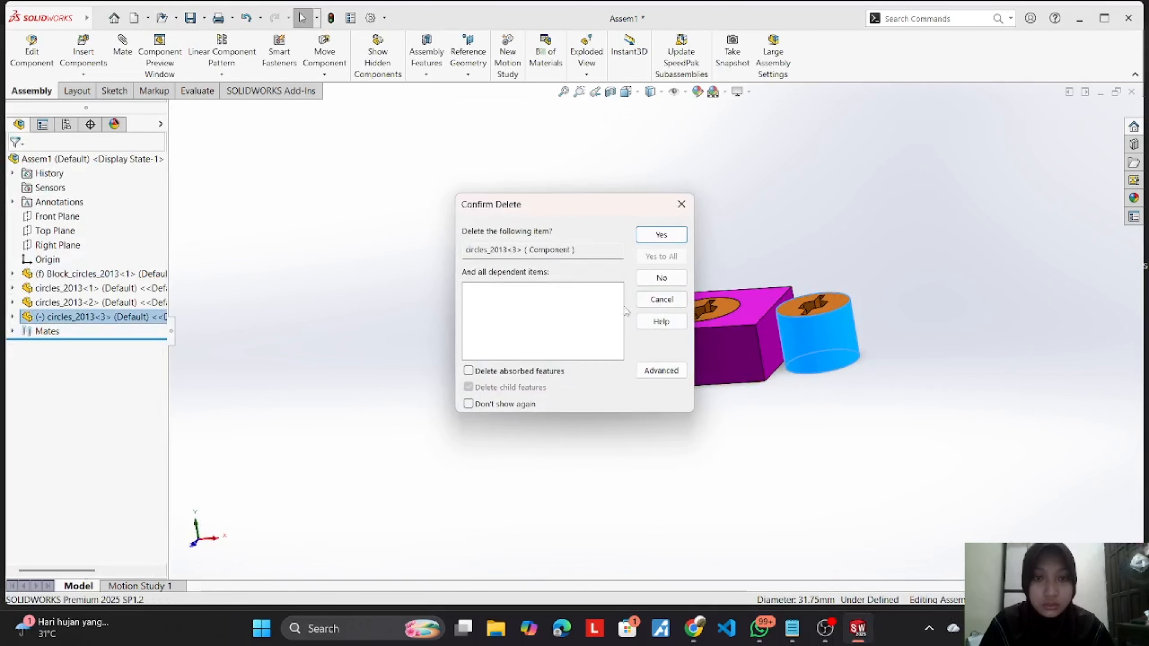
left_click(674, 241)
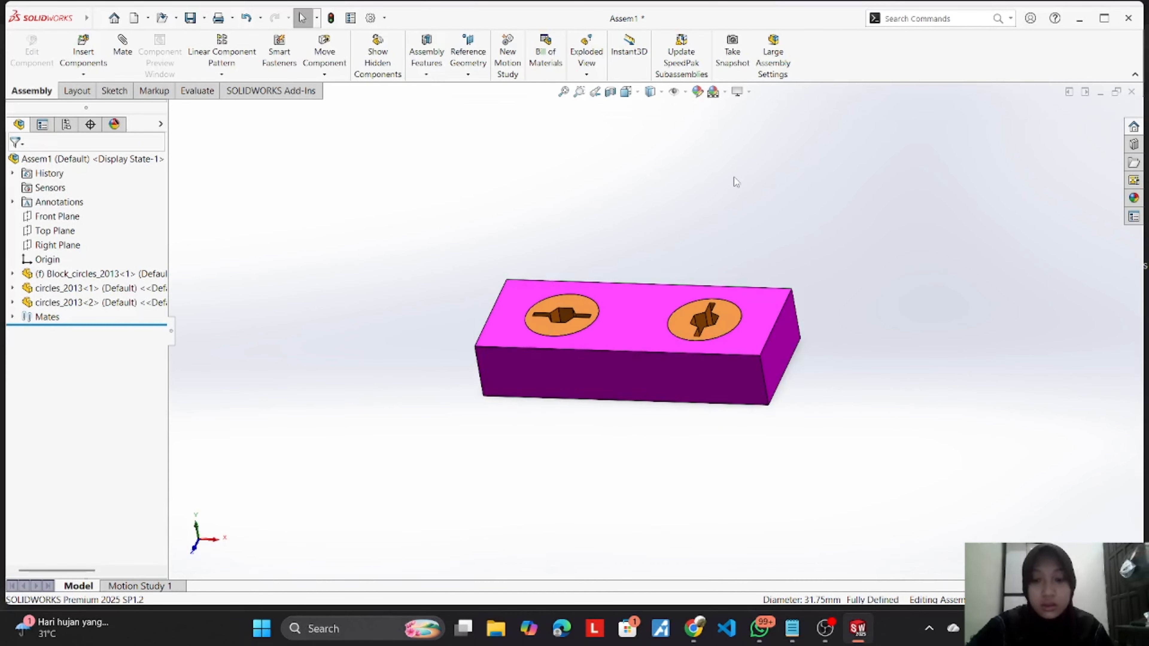
middle_click_drag(742, 152, 727, 345)
left_click(725, 351)
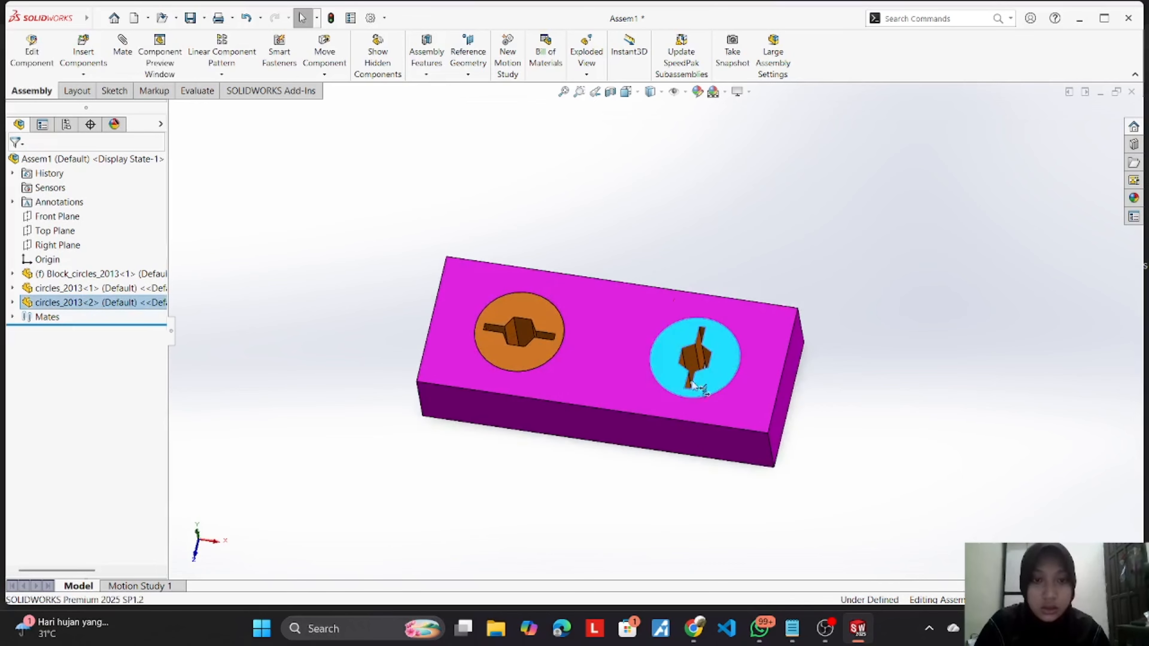
left_click_drag(724, 351, 534, 478)
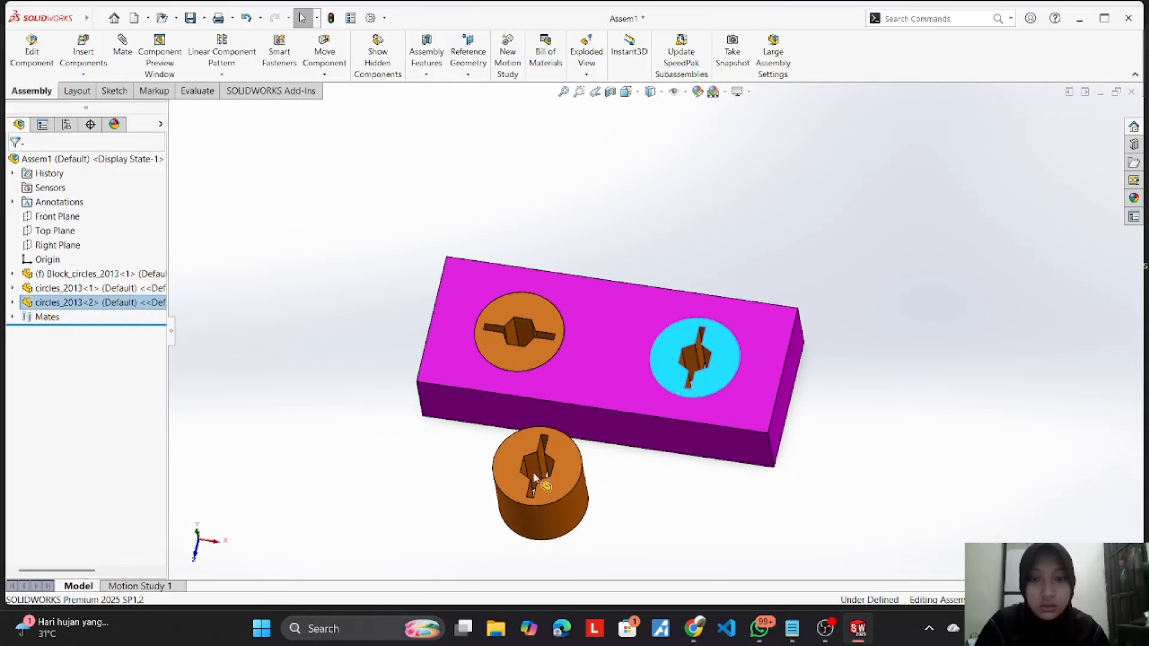
key("Escape")
left_click_drag(720, 348, 555, 462, "ctrl")
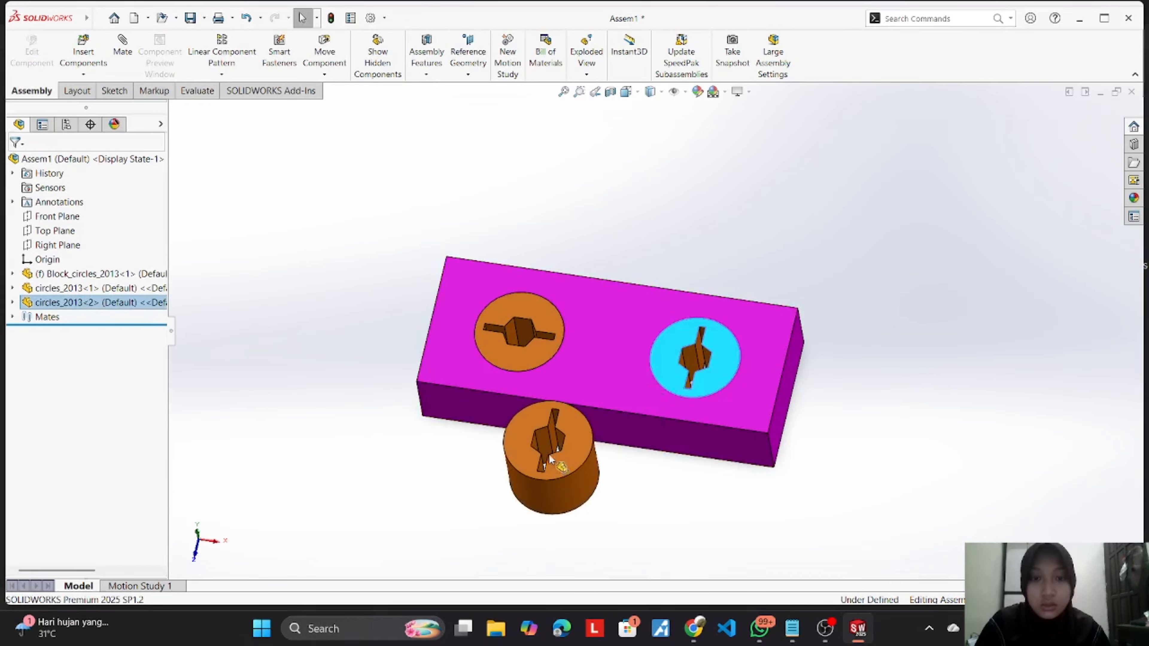
key("Escape")
Step: Copy the second mated cylinder out of the block and place the copy in front of the block's long side face
left_click_drag(716, 340, 525, 462, "ctrl")
left_click_drag(789, 137, 759, 163)
middle_click_drag(758, 162, 794, 86)
left_click_drag(561, 435, 518, 452)
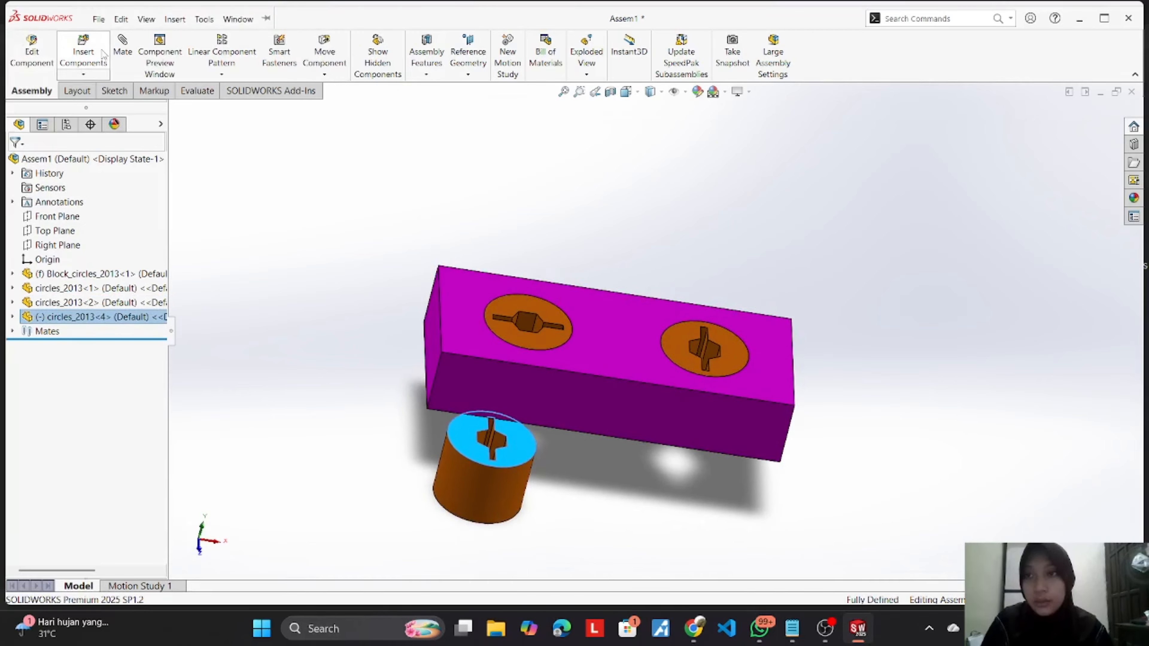
Step: Start a mate for the copied cylinder and consult the Tangent & Concentric notes in Notepad before returning to SOLIDWORKS
left_click(122, 48)
middle_click_drag(587, 252, 546, 117)
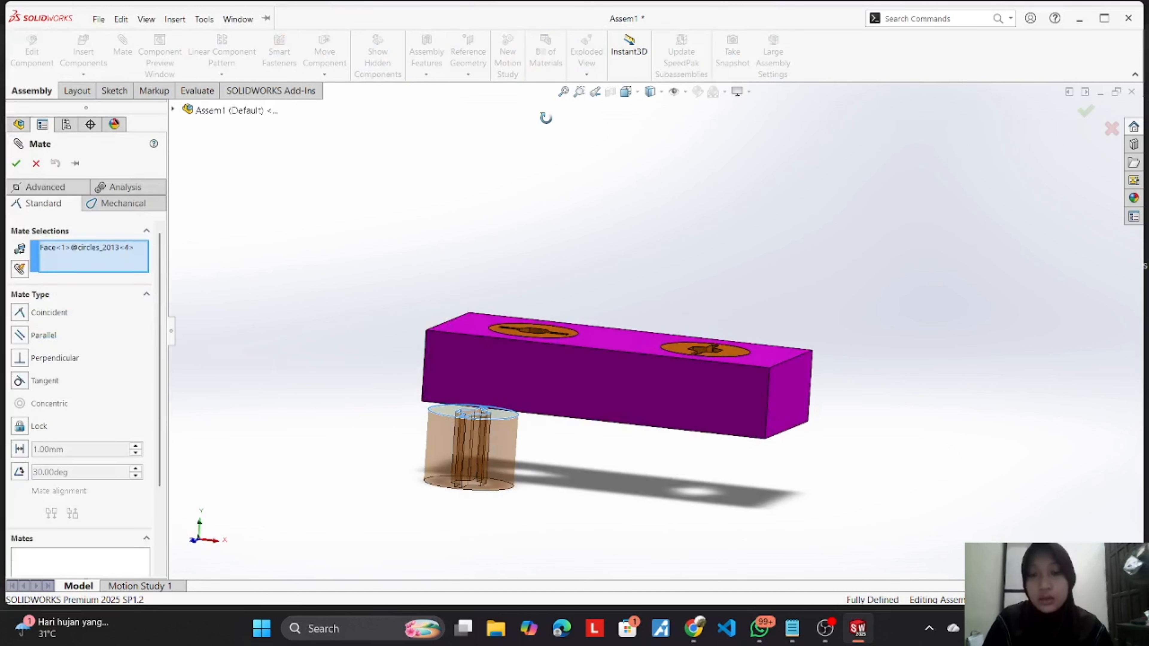
left_click(792, 628)
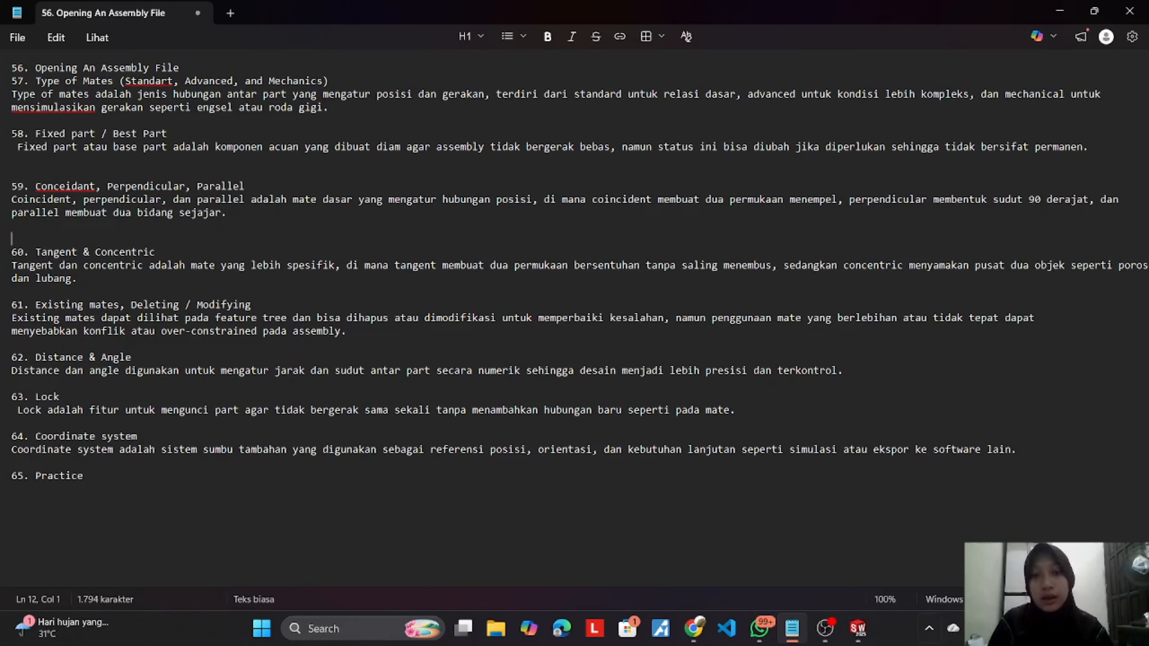
left_click(857, 630)
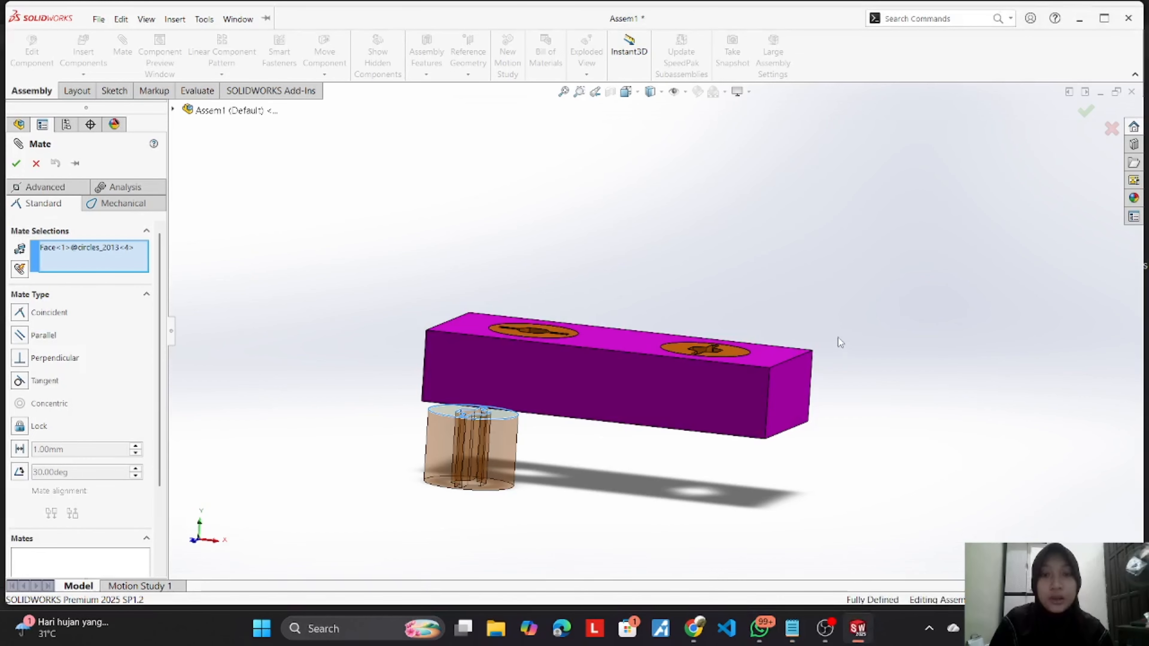
Step: Remove the cylinder's top face from the mate selections and move the cylinder away from the block
scroll(839, 339, "up", 1)
middle_click_drag(838, 338, 811, 363)
scroll(810, 362, "down", 1)
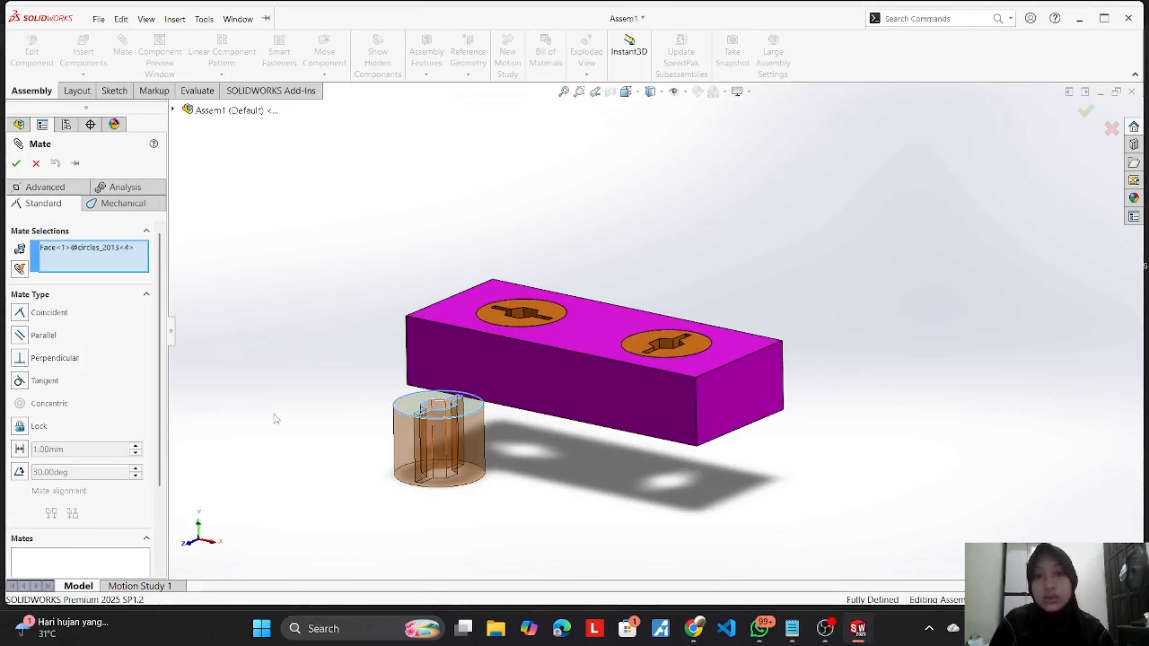
left_click(63, 253)
right_click(65, 253)
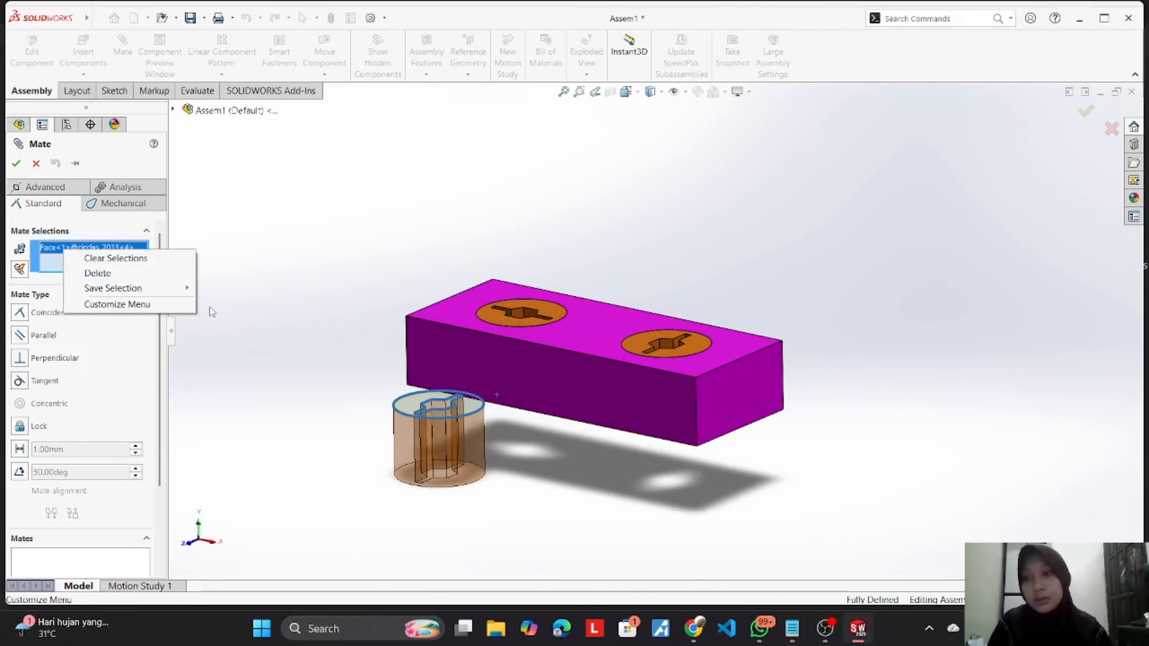
left_click(97, 273)
left_click_drag(439, 486, 383, 444)
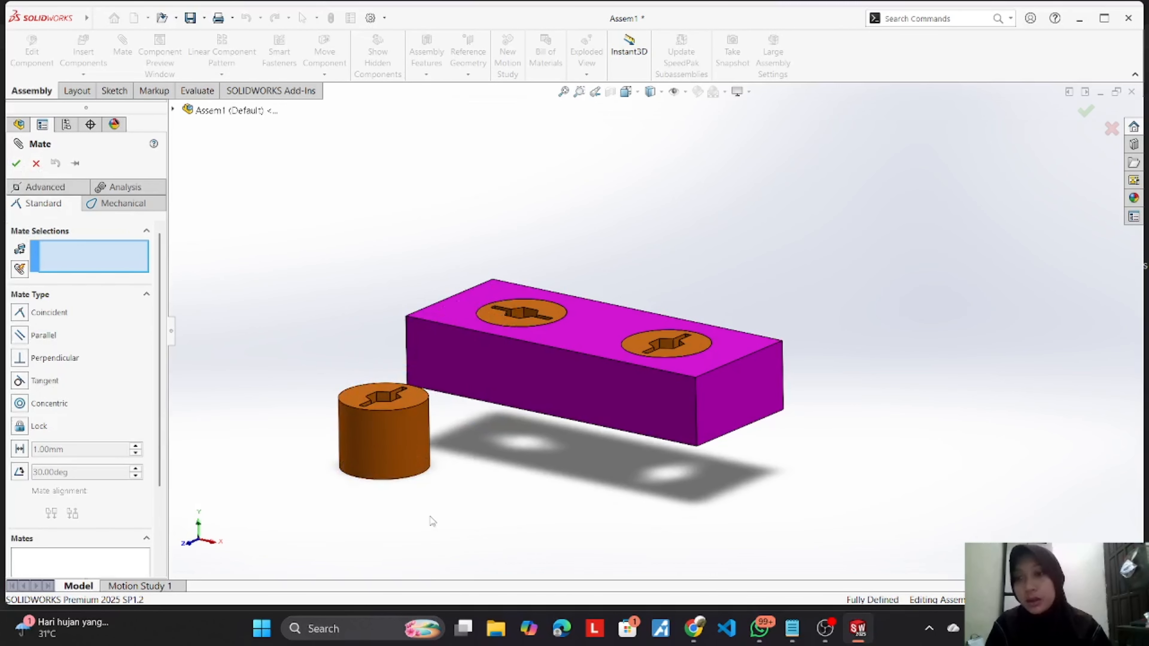
Step: Add a tangent mate between the cylinder's outer face and the block's long side face, and slide the cylinder beyond the block's end
left_click(398, 468)
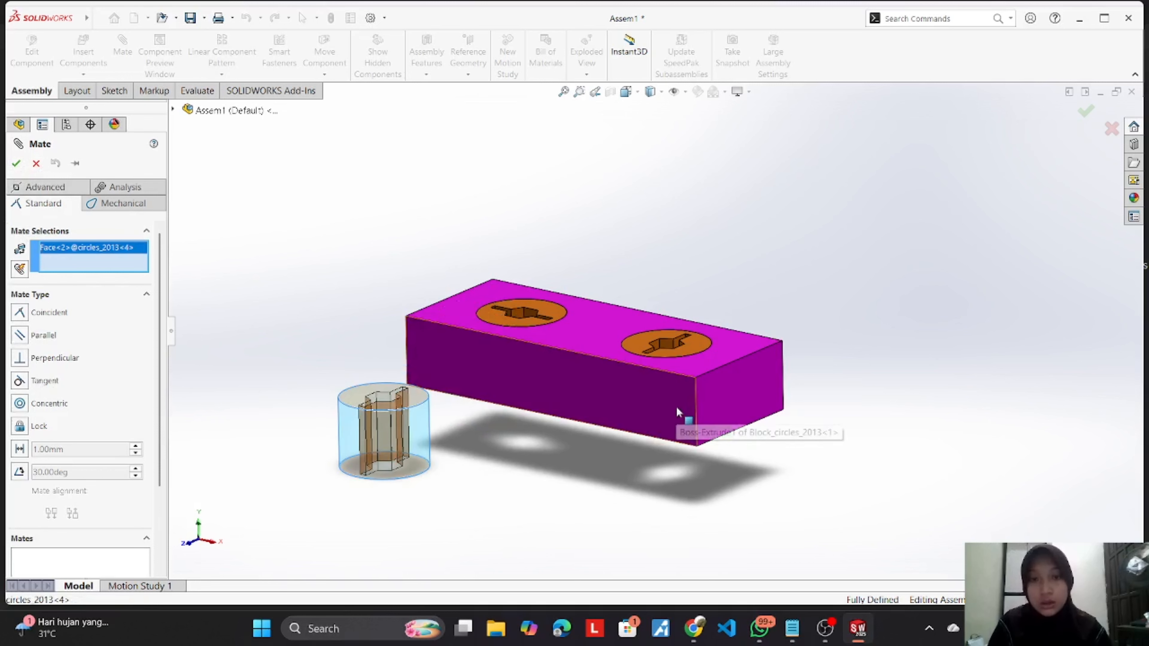
left_click(677, 412)
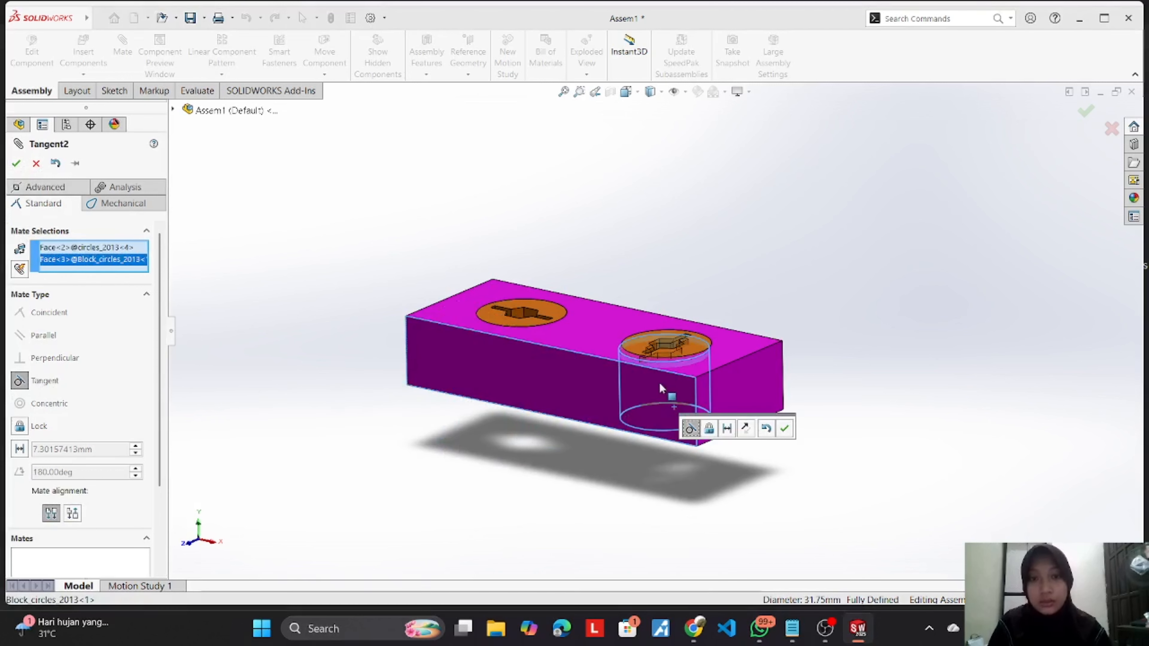
left_click(17, 164)
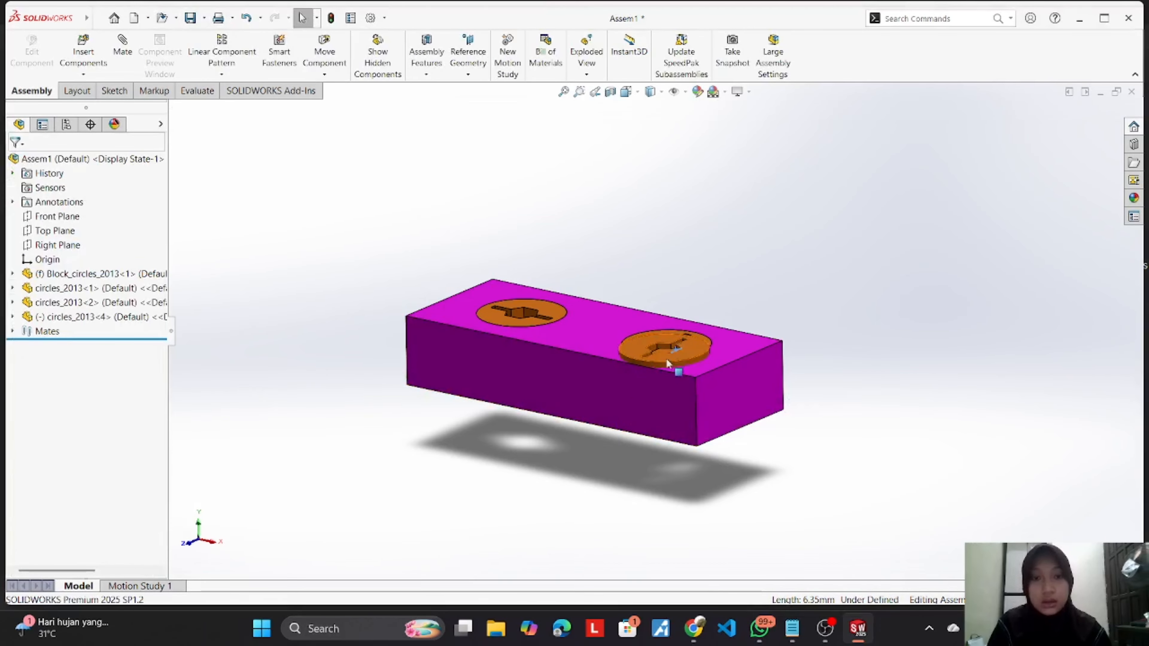
left_click_drag(668, 363, 352, 350)
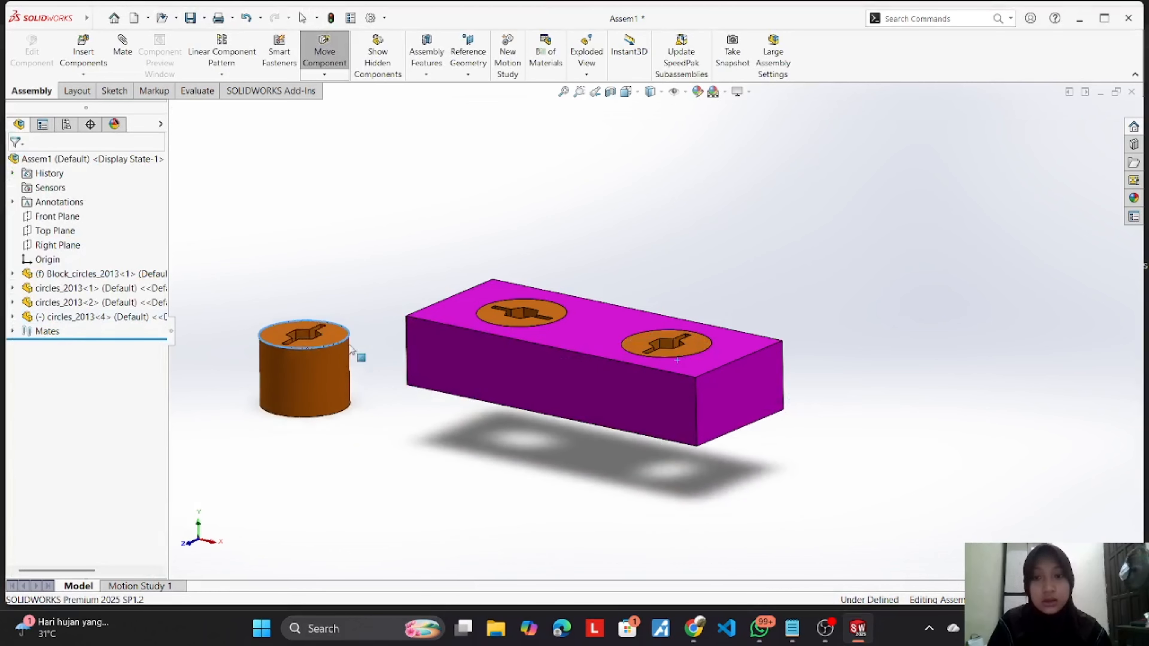
Step: Add a coincident mate between the copied cylinder's top face and the block's top face, and slide the cylinder along the block
middle_click_drag(353, 350, 480, 453)
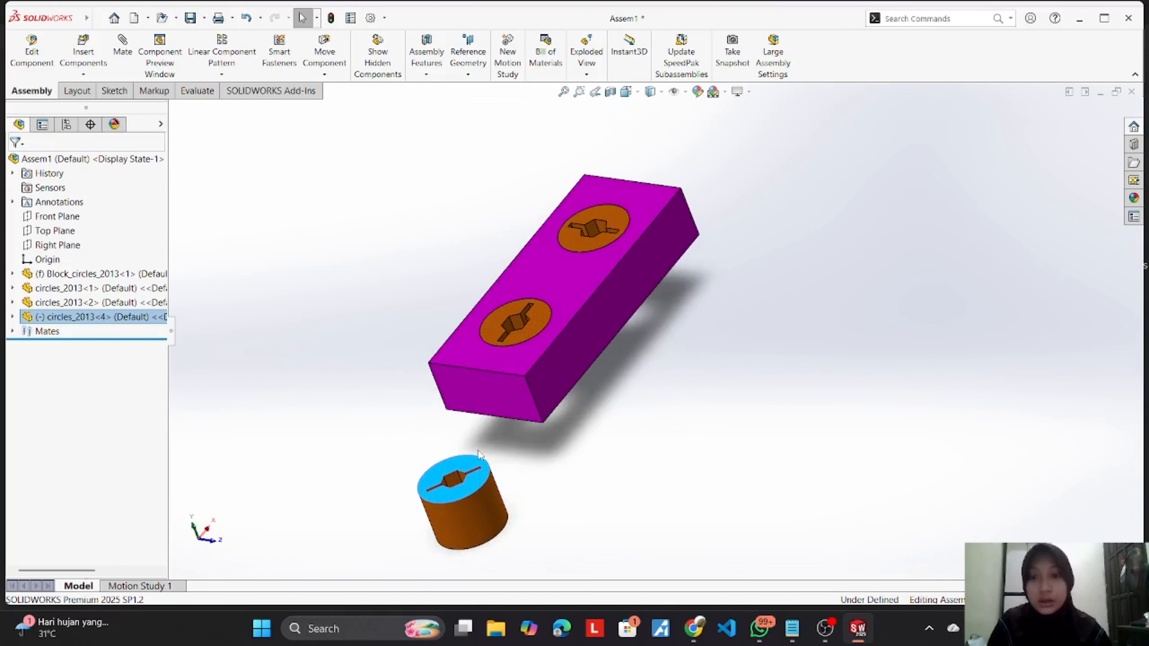
left_click(125, 52)
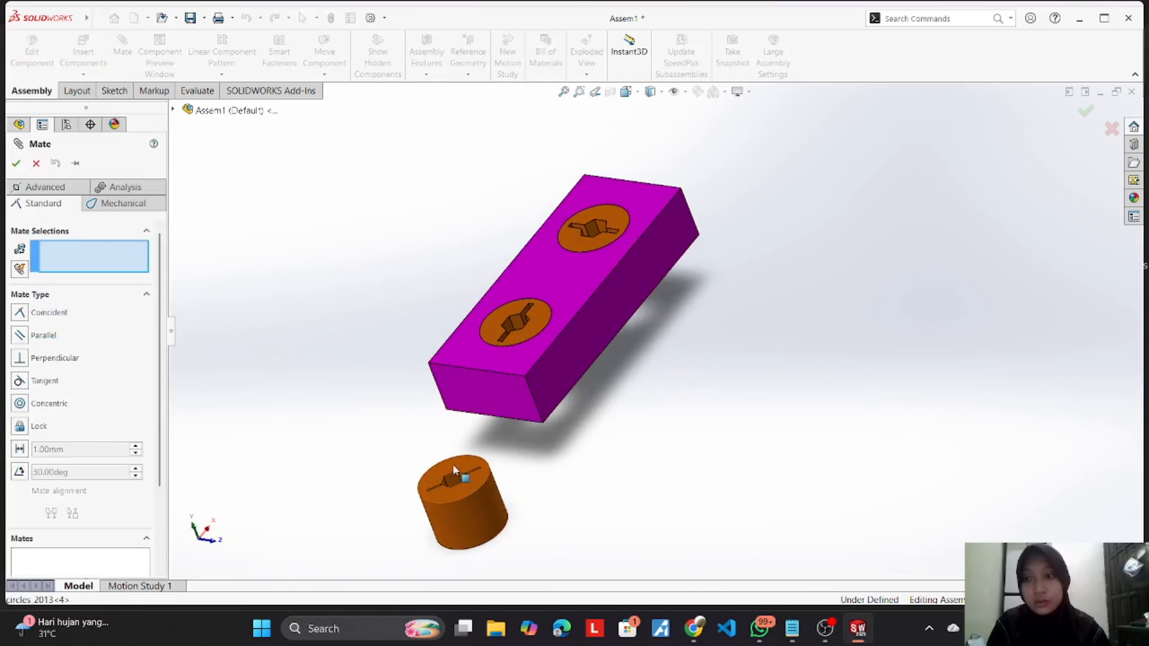
left_click(459, 465)
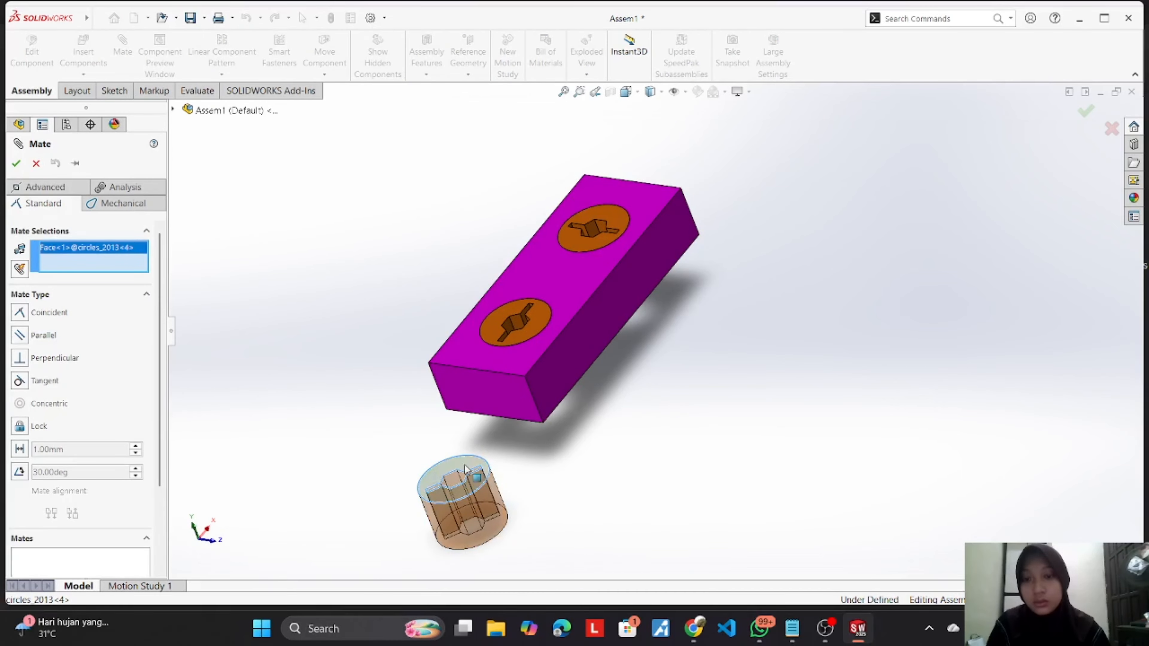
left_click(573, 288)
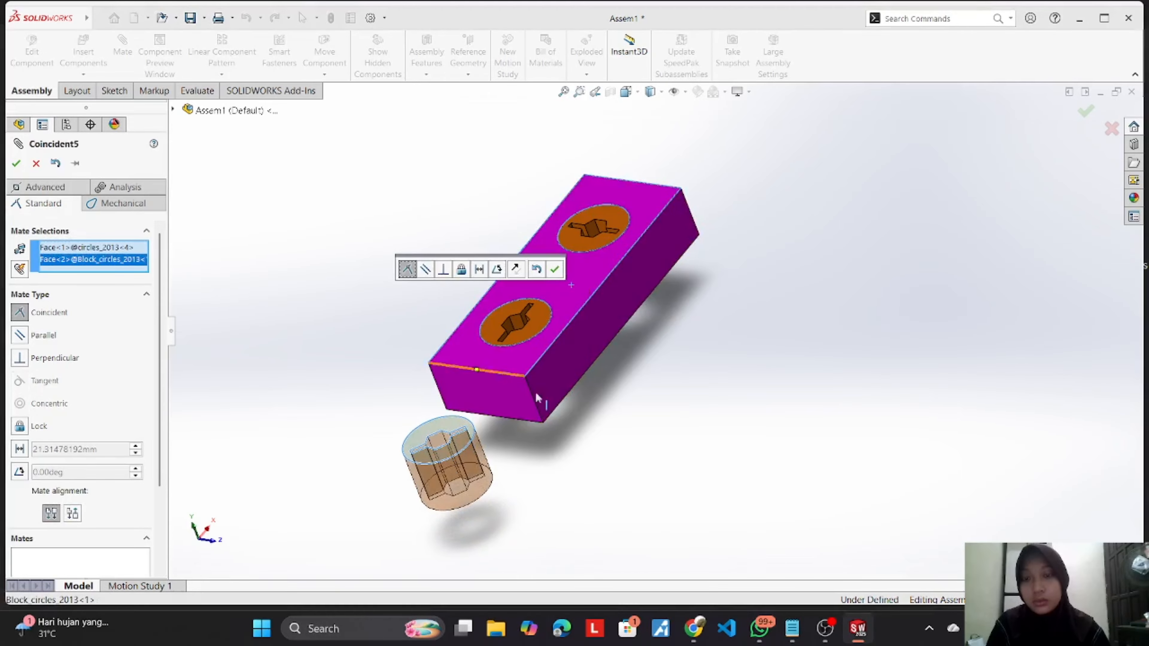
middle_click_drag(537, 398, 512, 406)
left_click(555, 270)
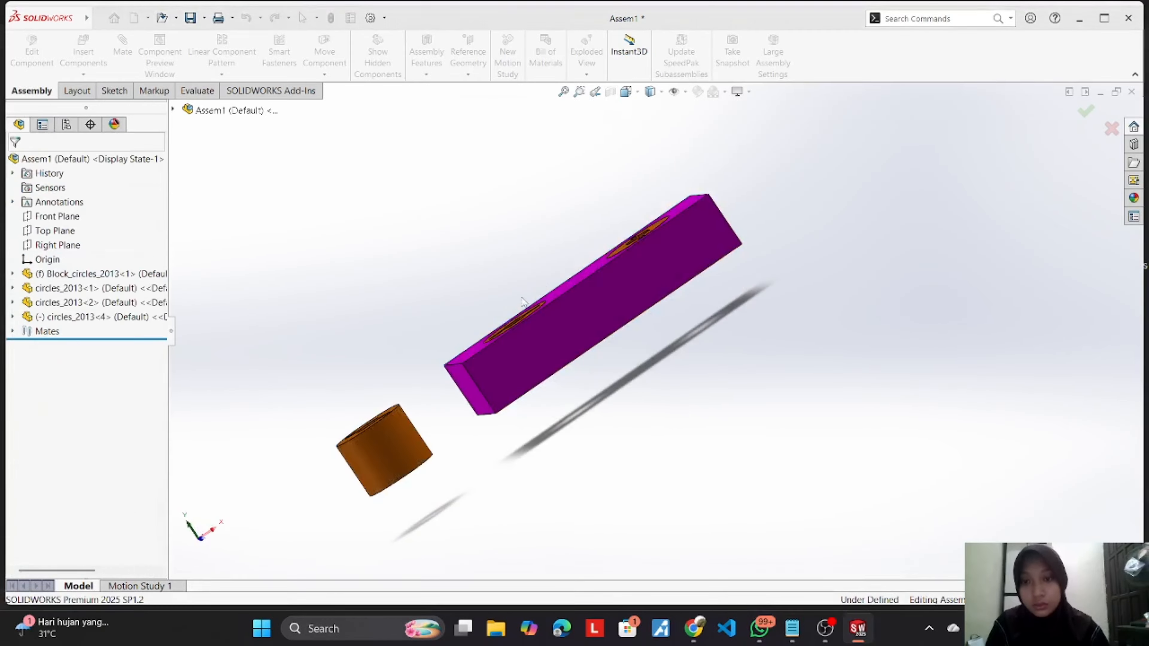
left_click_drag(391, 467, 672, 292)
key("Escape")
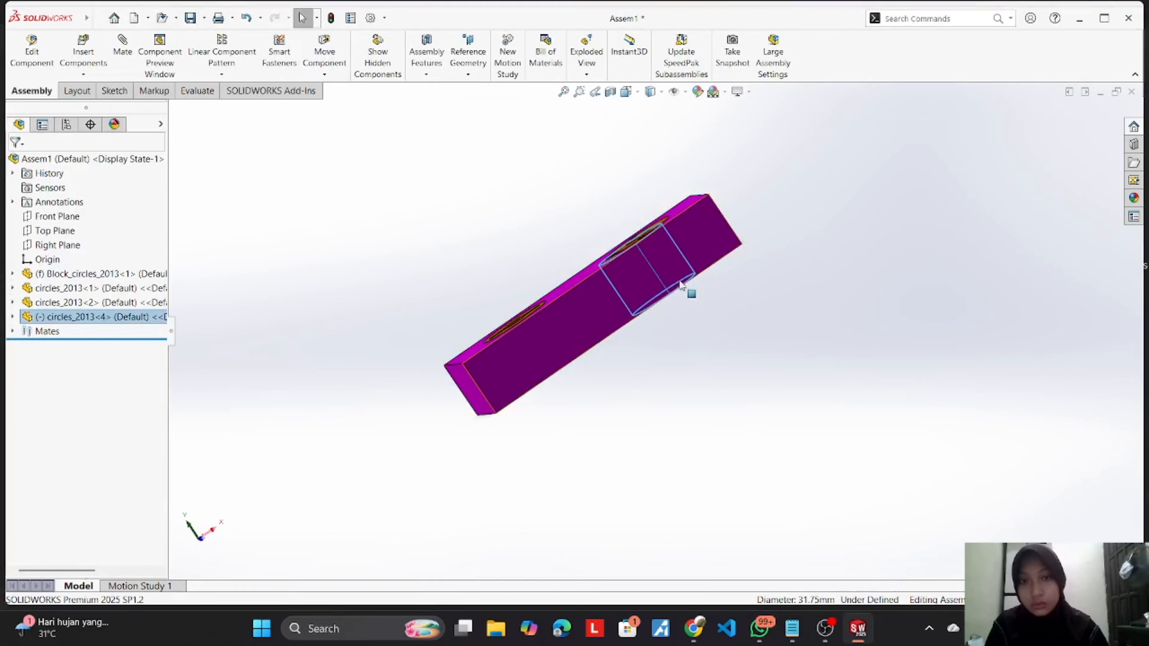
Step: Delete the block component and undo that deletion
right_click(636, 274)
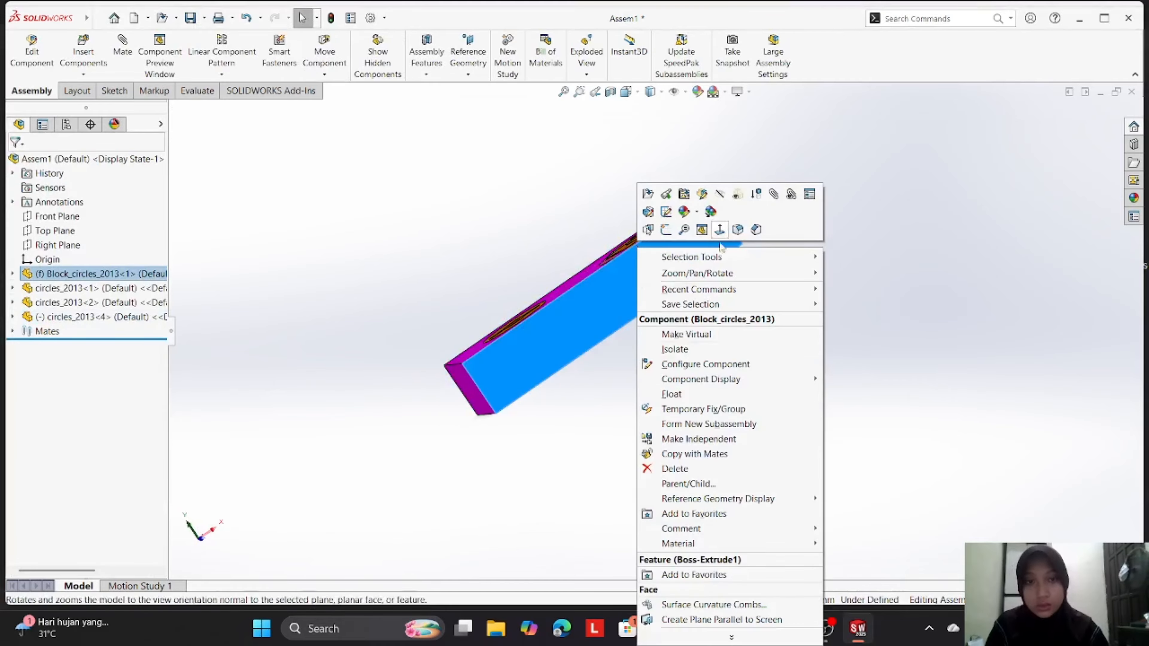
left_click(690, 470)
left_click(650, 237)
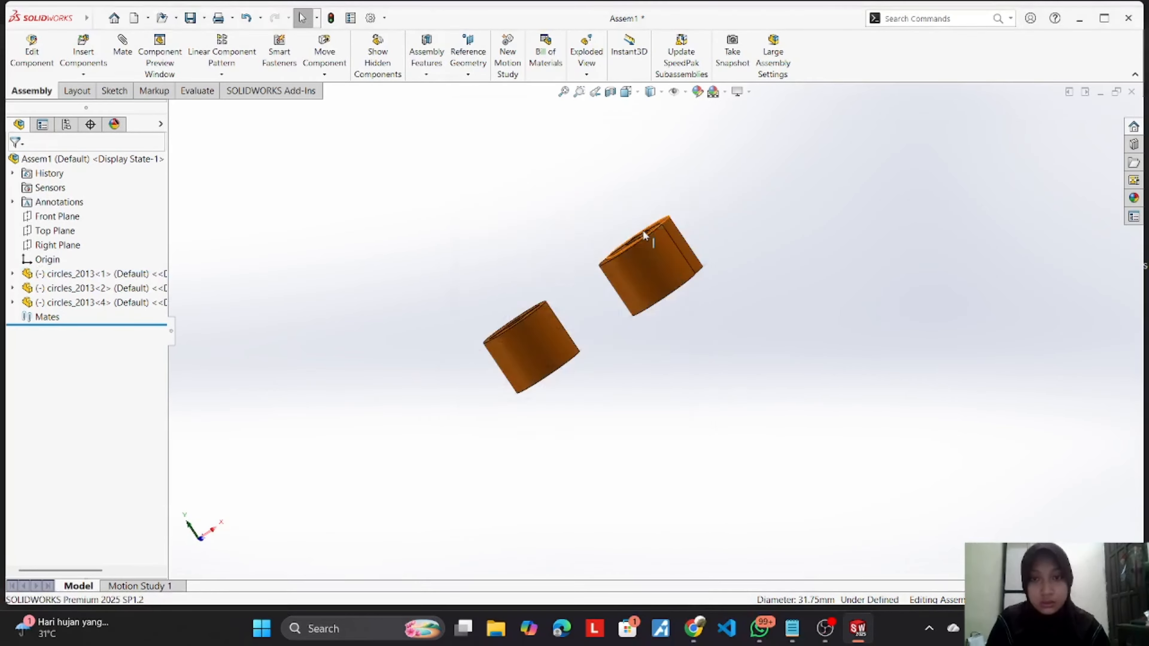
key("ctrl+z")
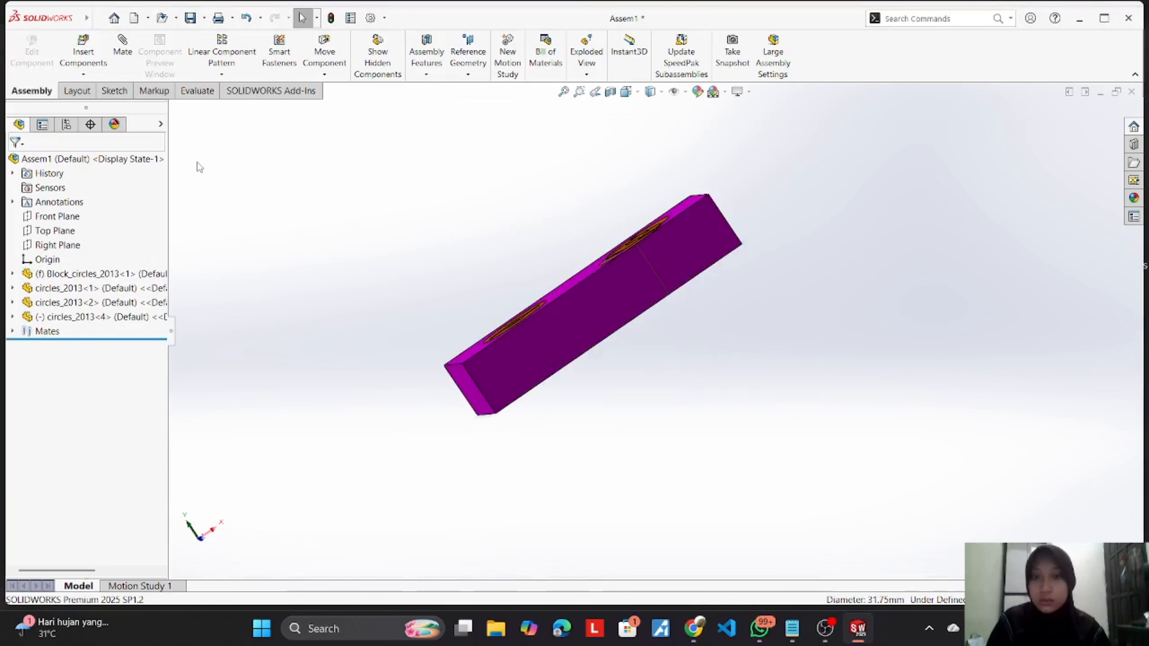
Step: Delete the copied cylinder, circles_2013<4>, that overlaps the block
middle_click_drag(467, 238, 647, 288)
left_click(647, 288)
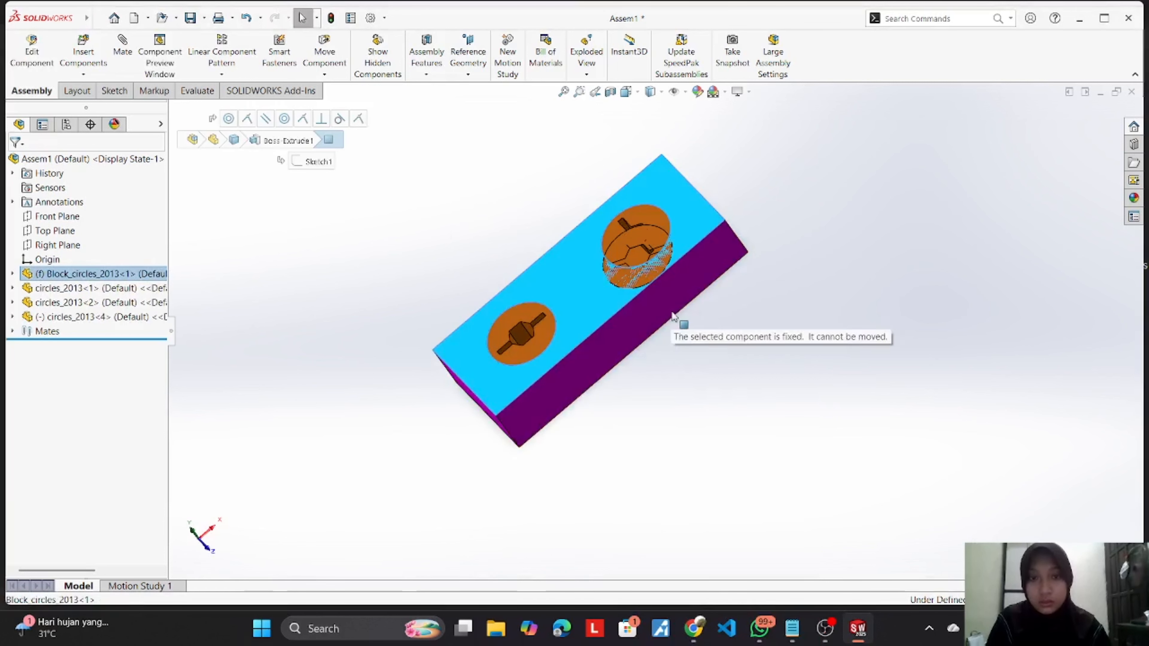
left_click(629, 312)
left_click(644, 274)
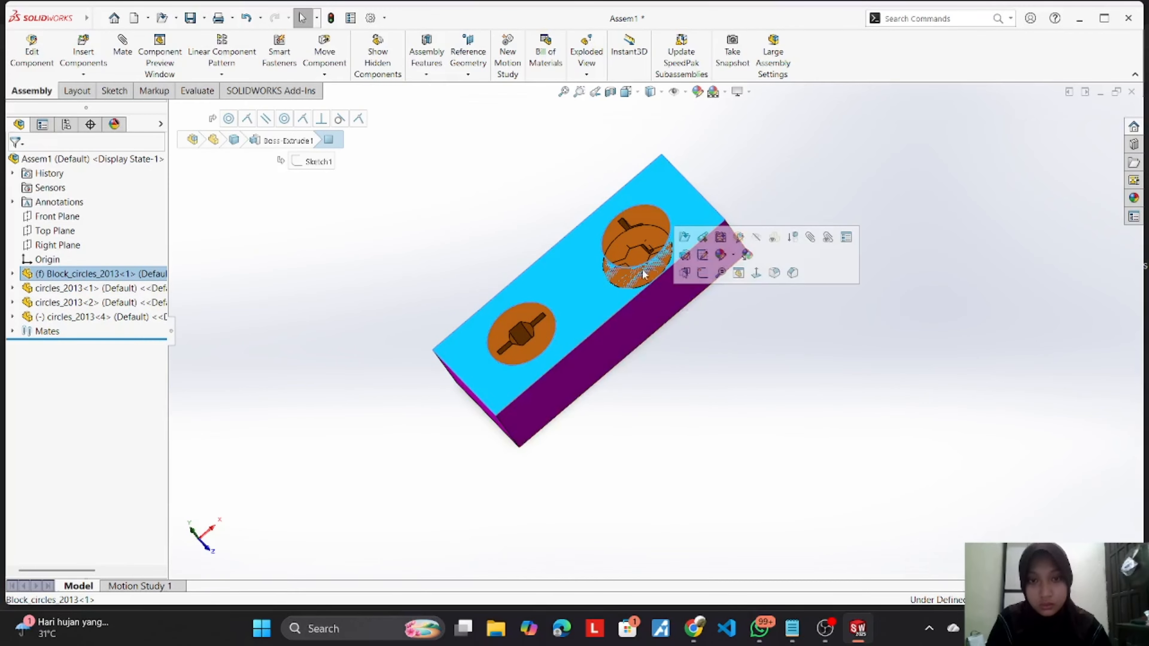
right_click(641, 285)
left_click(411, 420)
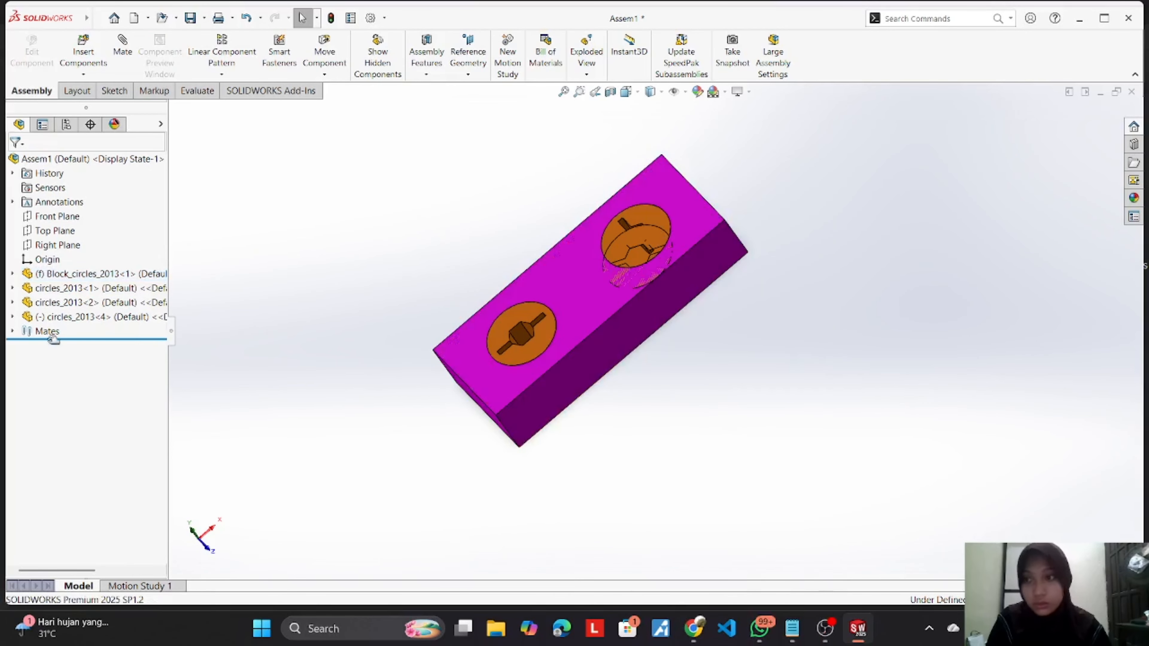
right_click(53, 319)
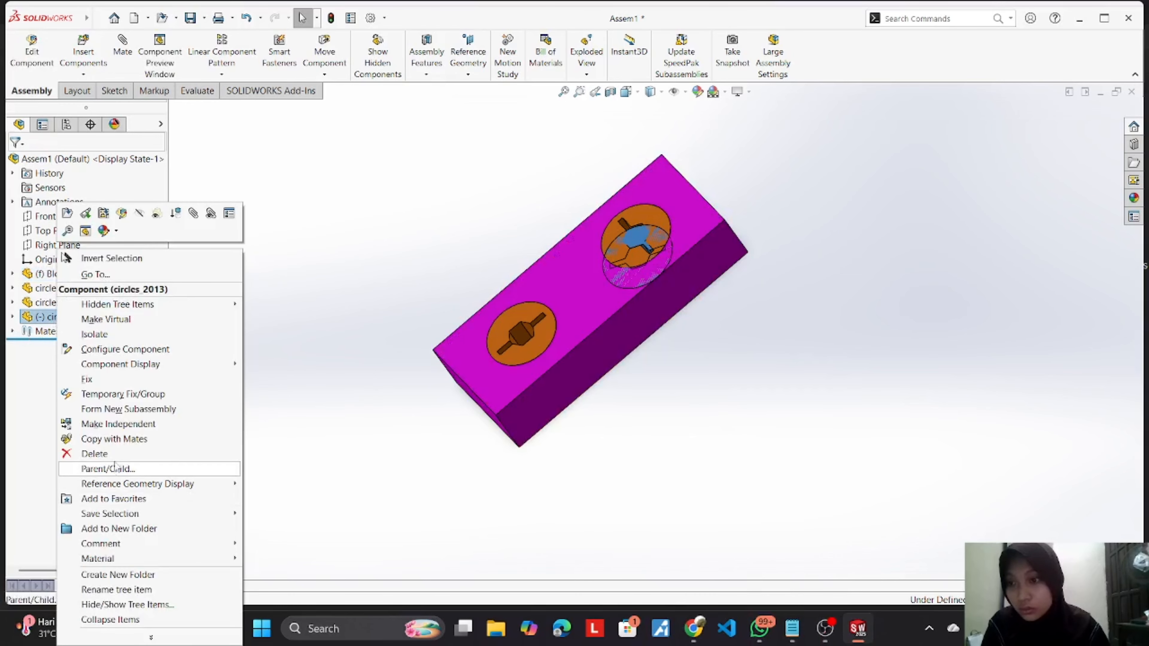
left_click(113, 448)
left_click(661, 235)
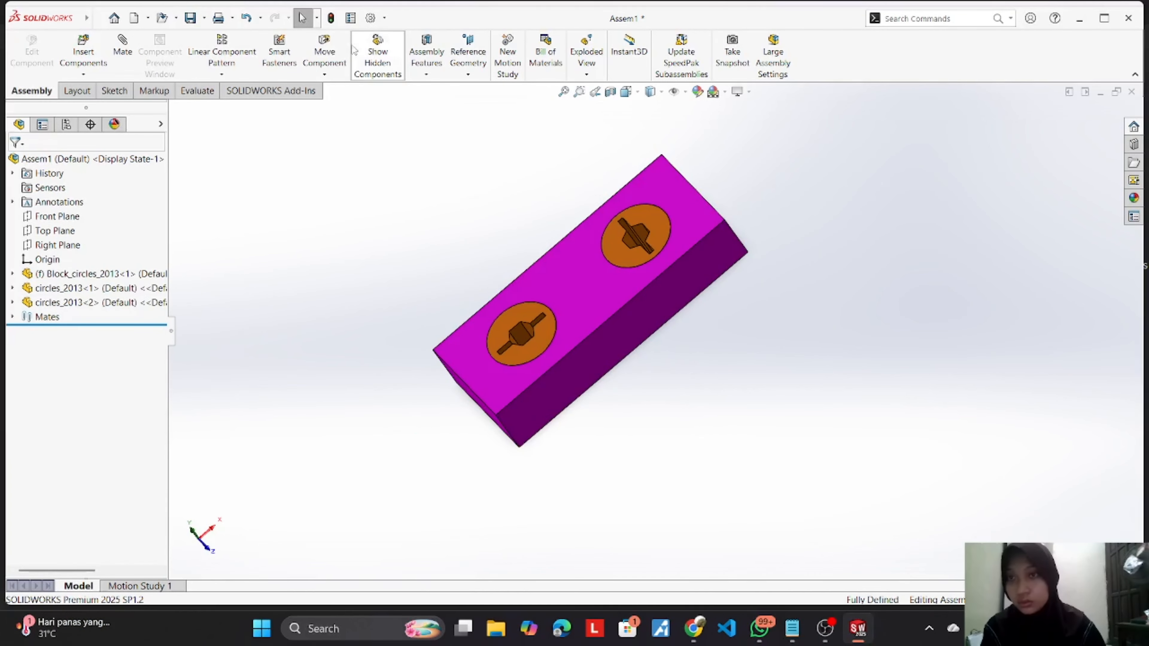
Step: Insert another circles_2013 part from folder 60 beside the block and reposition it clear of the block
left_click(83, 51)
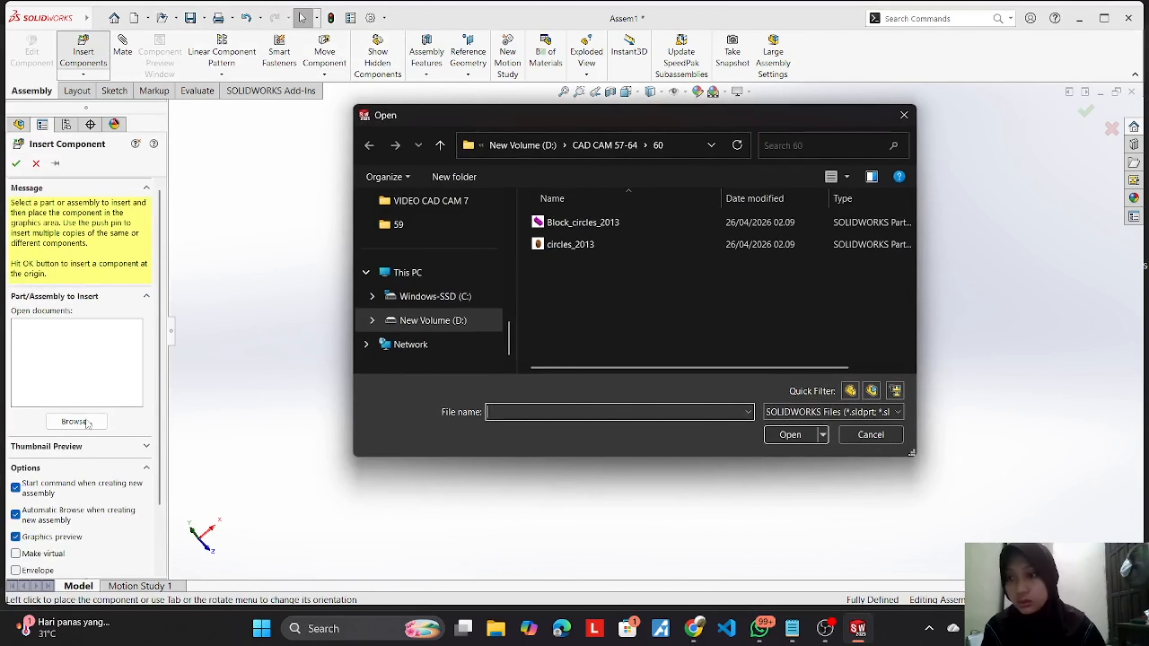
left_click(687, 246)
left_click(775, 427)
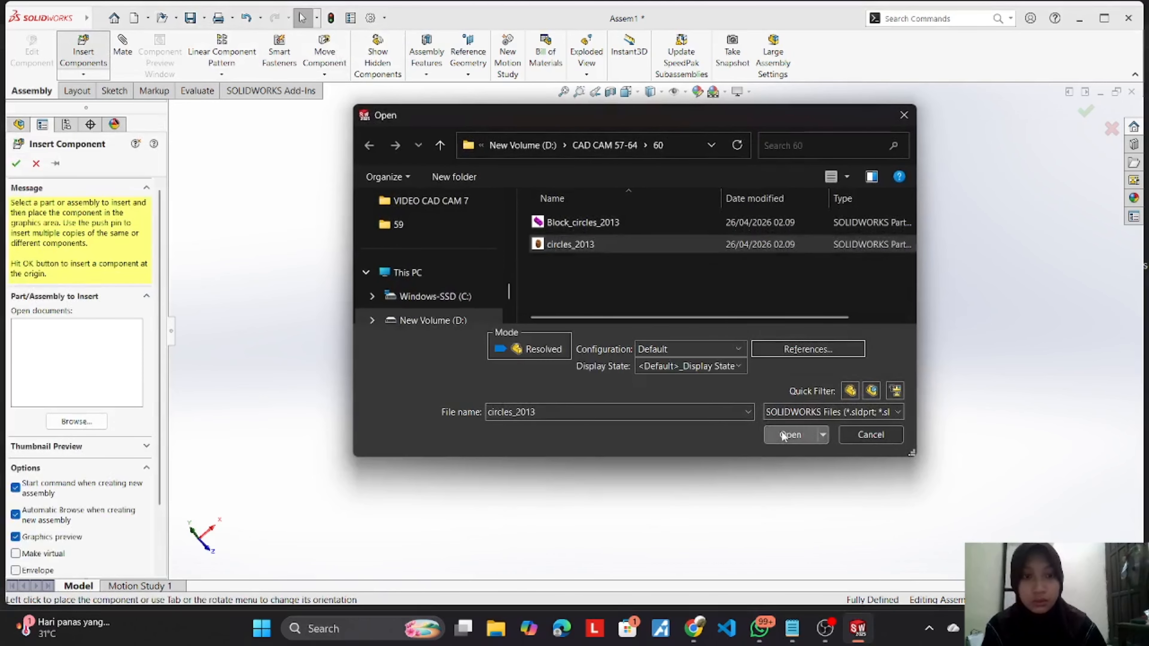
left_click(785, 296)
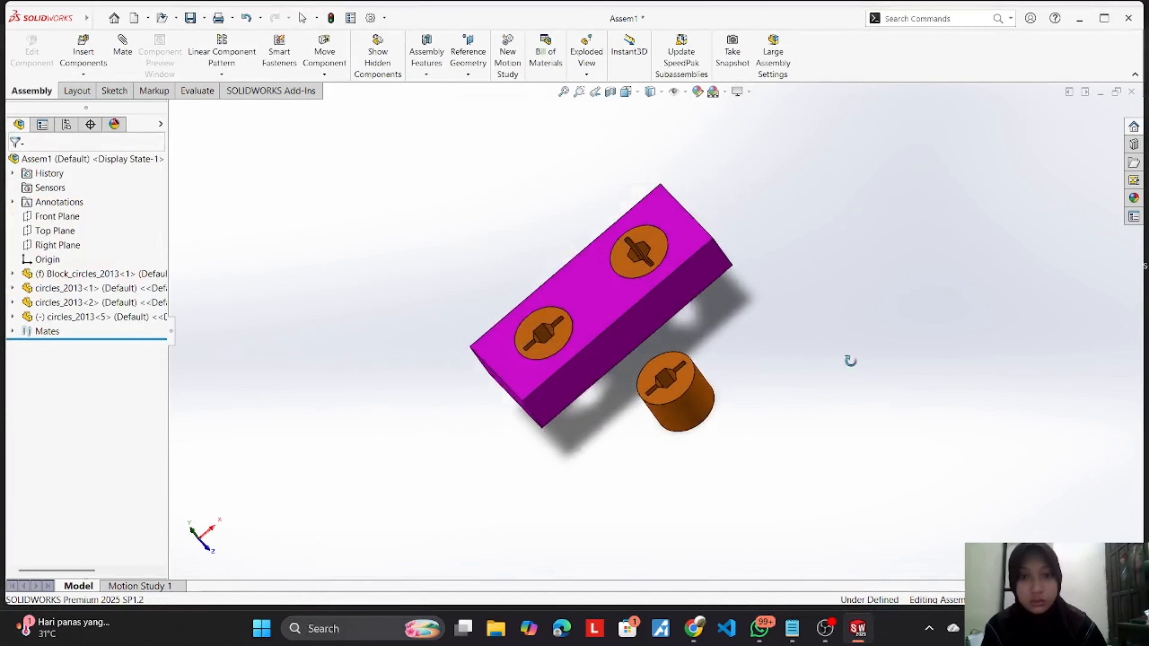
middle_click_drag(846, 359, 752, 414)
left_click(586, 412)
mouse_move(585, 412)
left_mouse_down()
mouse_move(561, 393)
mouse_move(567, 402)
left_mouse_up()
middle_click_drag(689, 331, 714, 404)
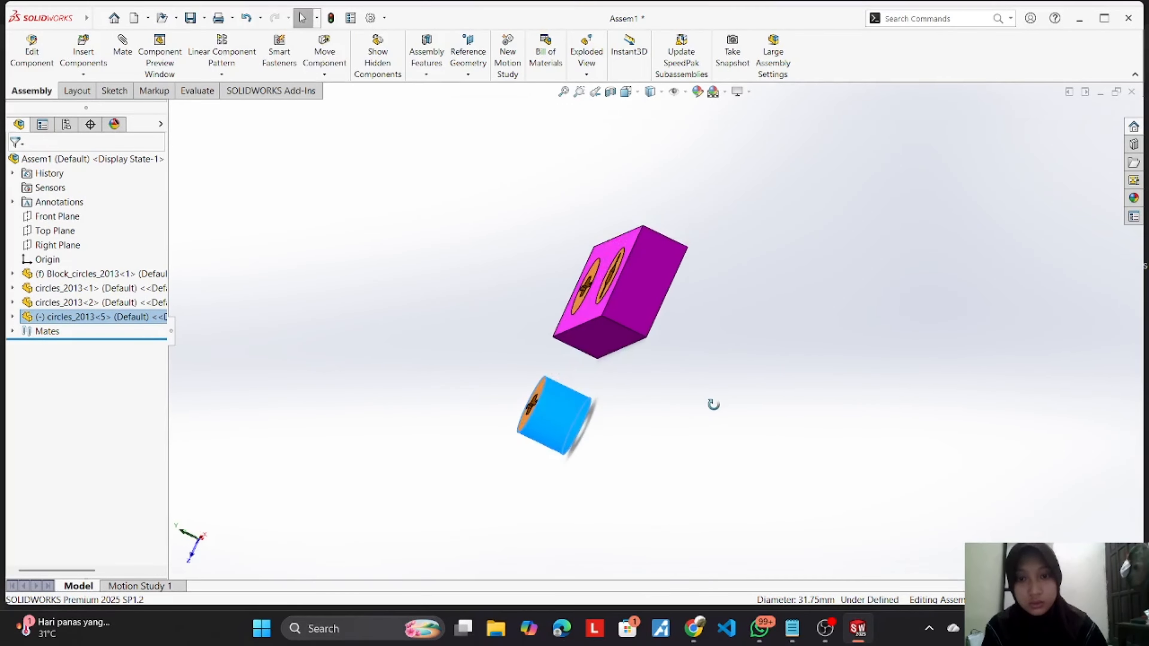
left_click(200, 237)
left_click(133, 38)
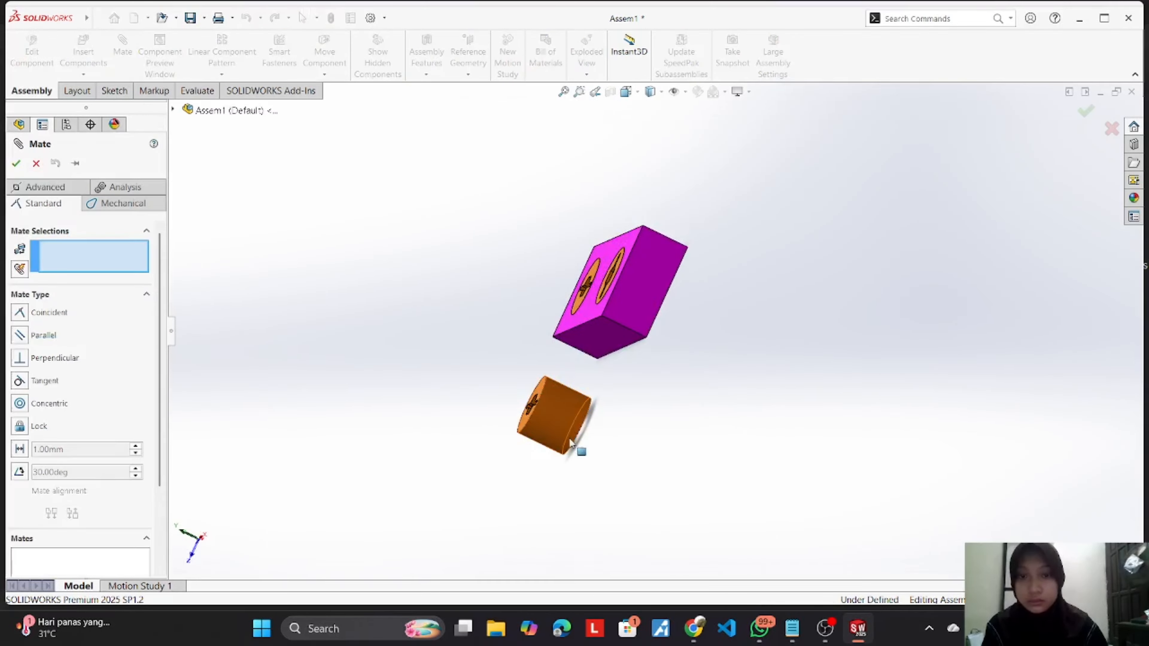
left_click(558, 421)
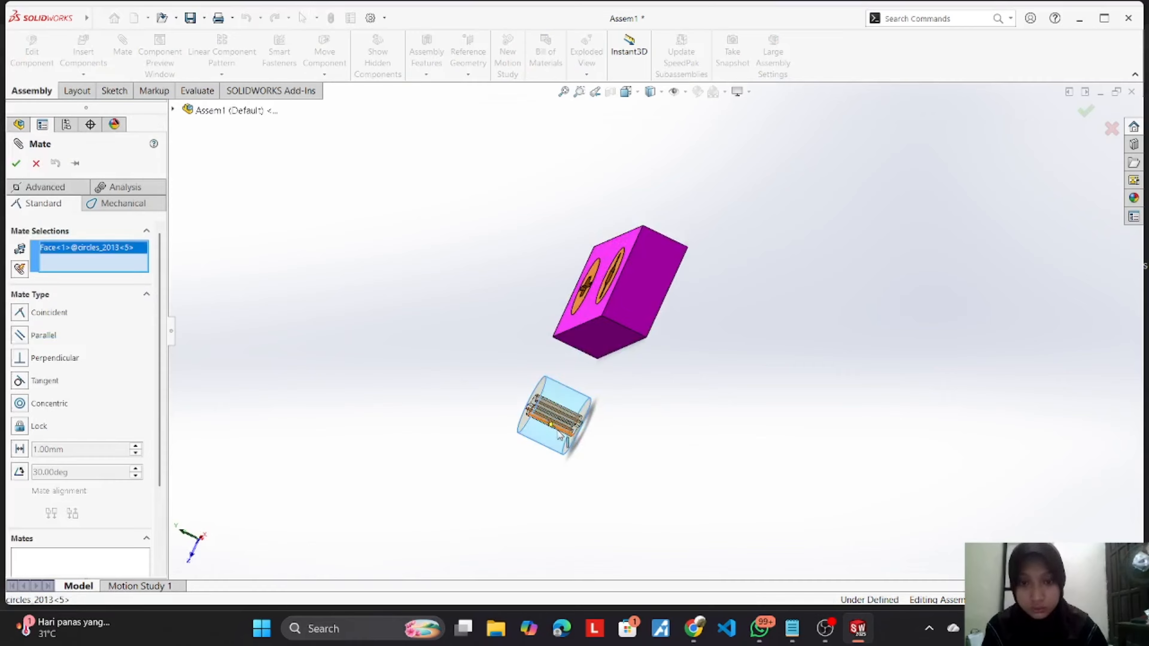
left_click(622, 336)
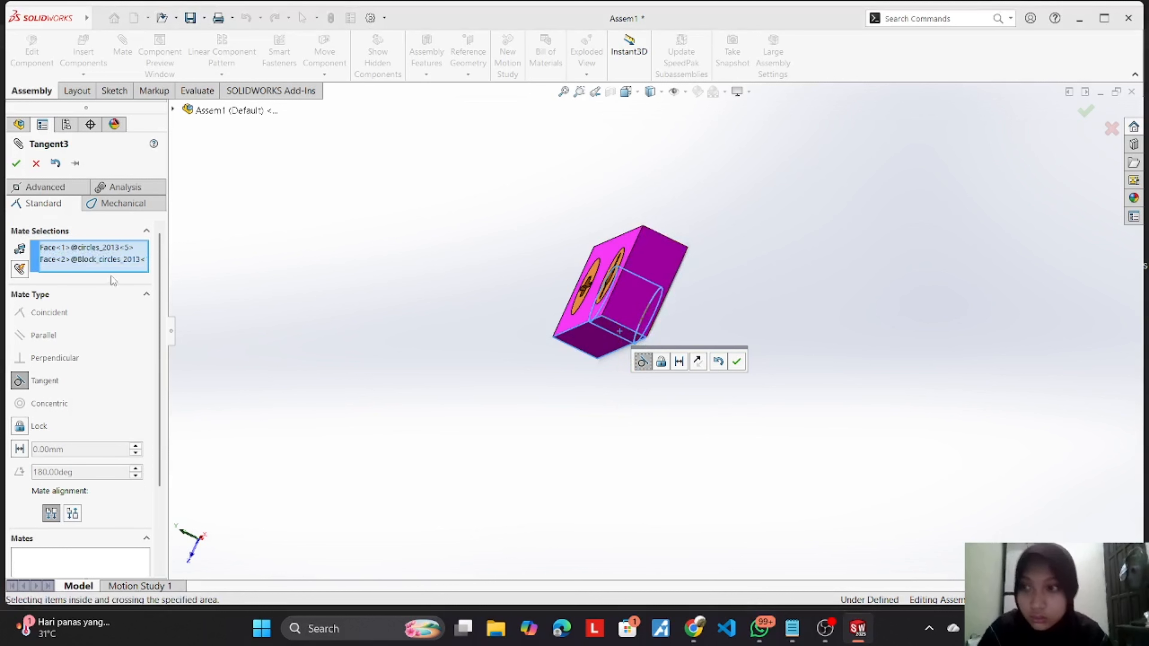
right_click(112, 260)
left_click(151, 283)
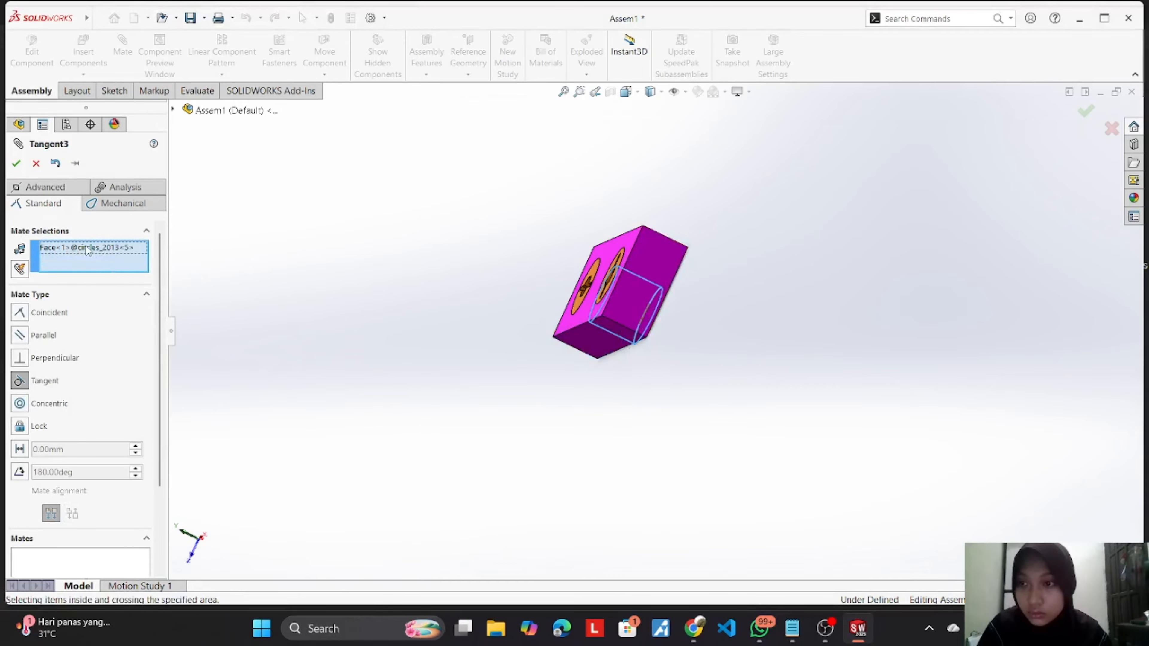
right_click(89, 248)
left_click(114, 270)
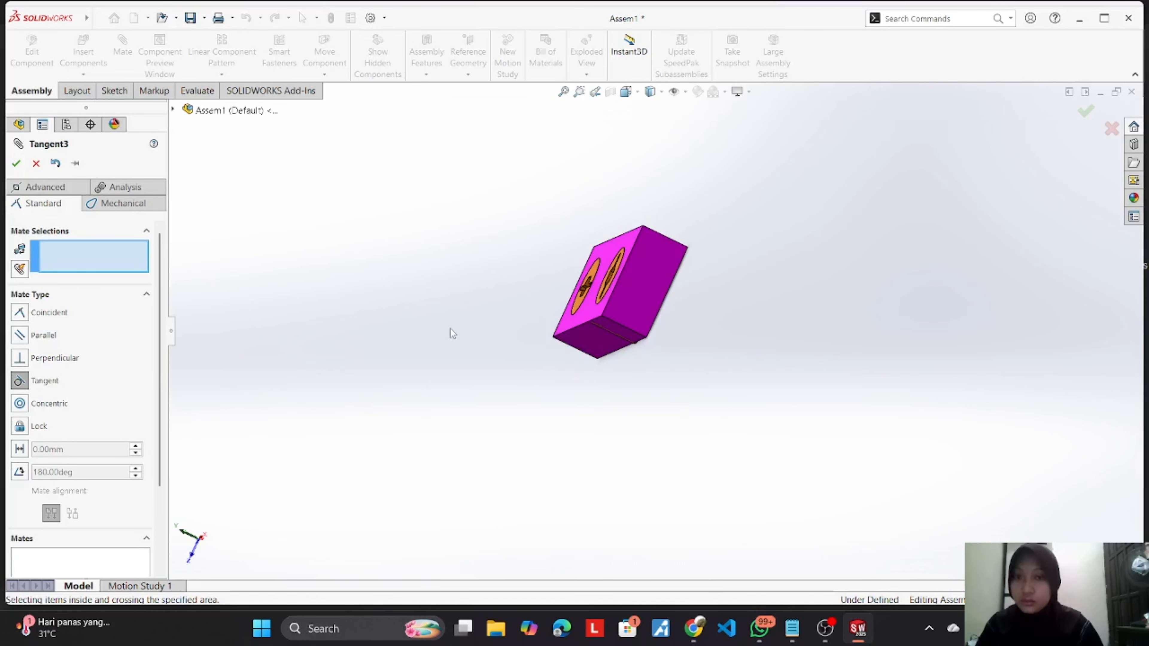
middle_click_drag(446, 369, 431, 299)
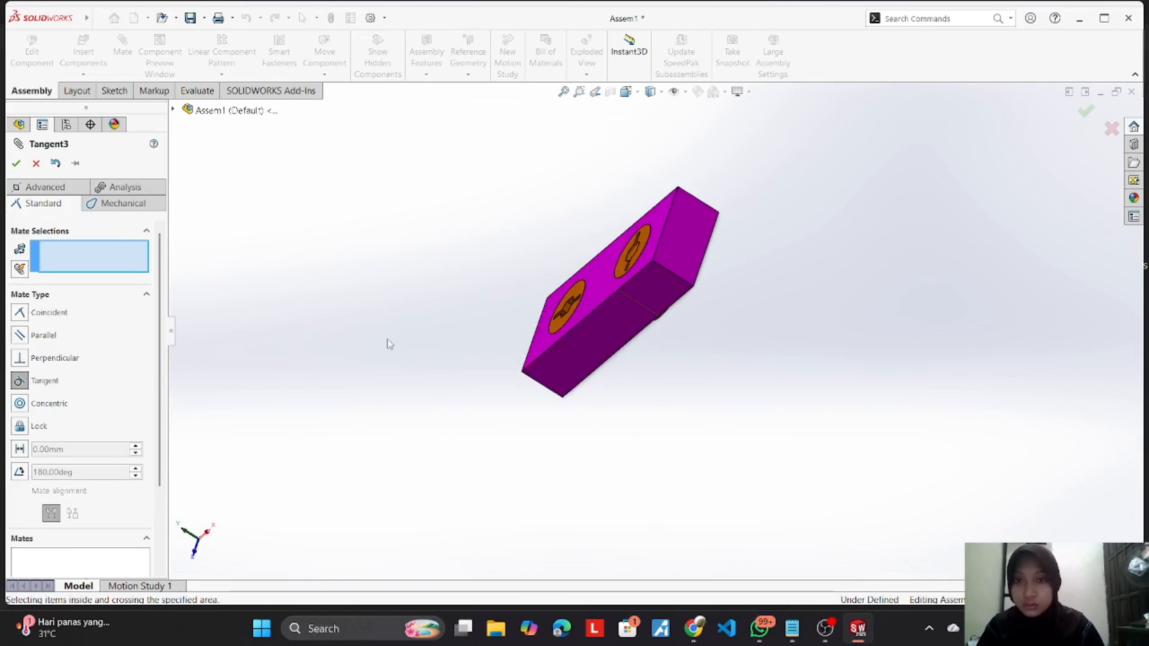
left_click(37, 163)
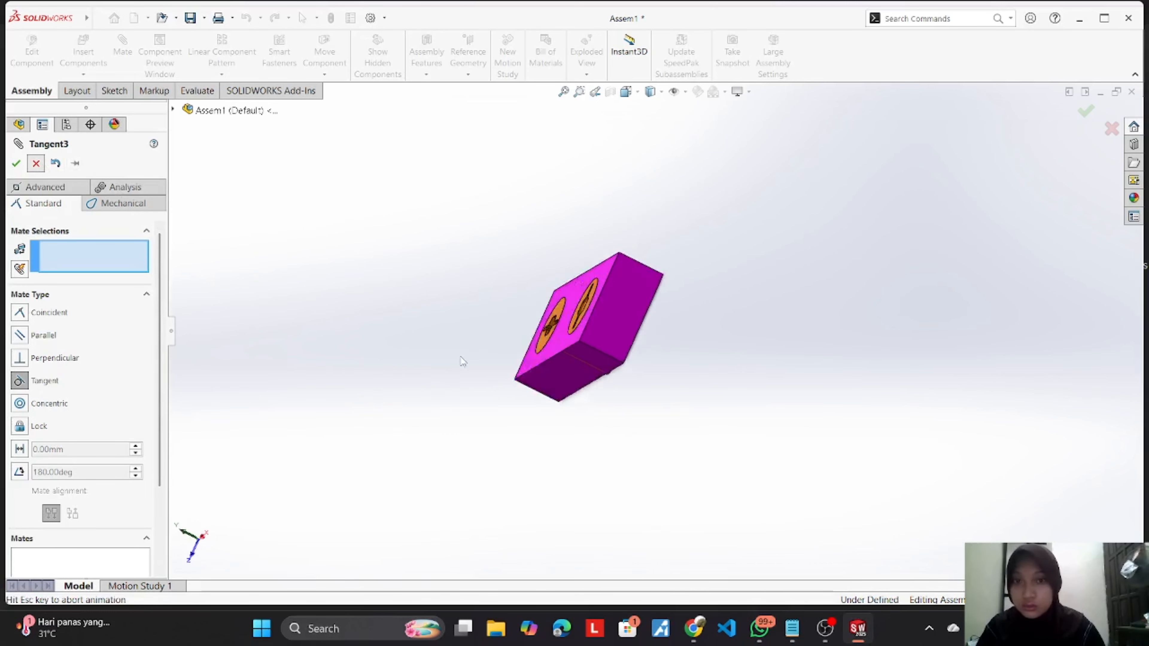
Step: Add a tangent mate between the loose cylinder's curved face and the block's long side face
middle_click_drag(506, 388, 398, 333)
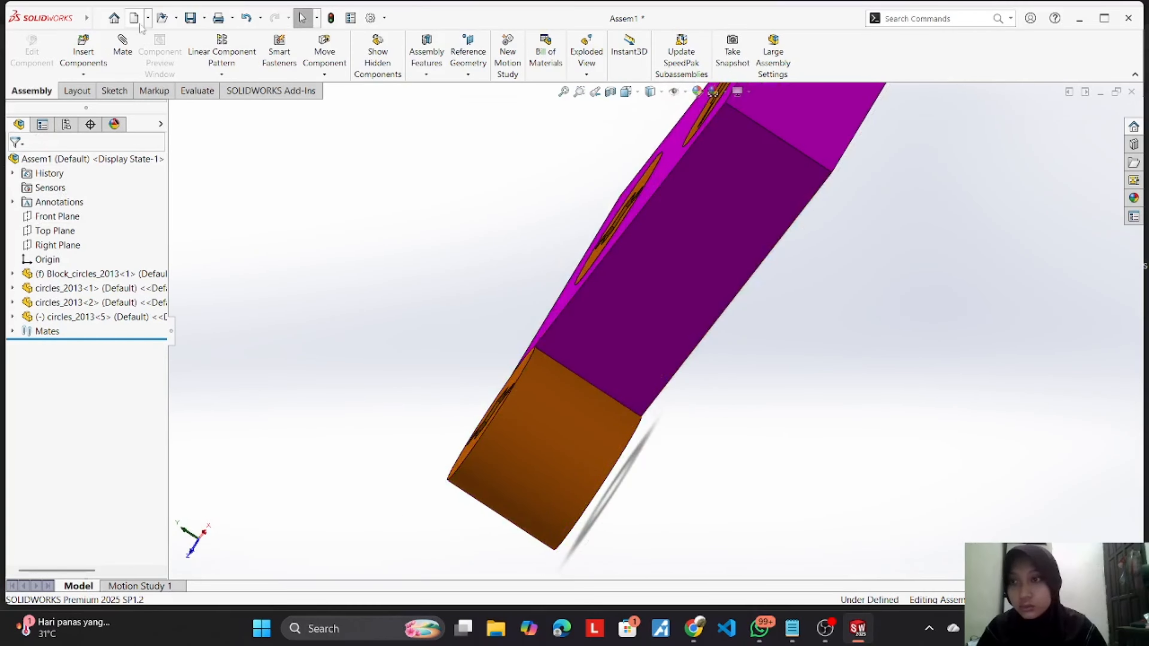
left_click(122, 47)
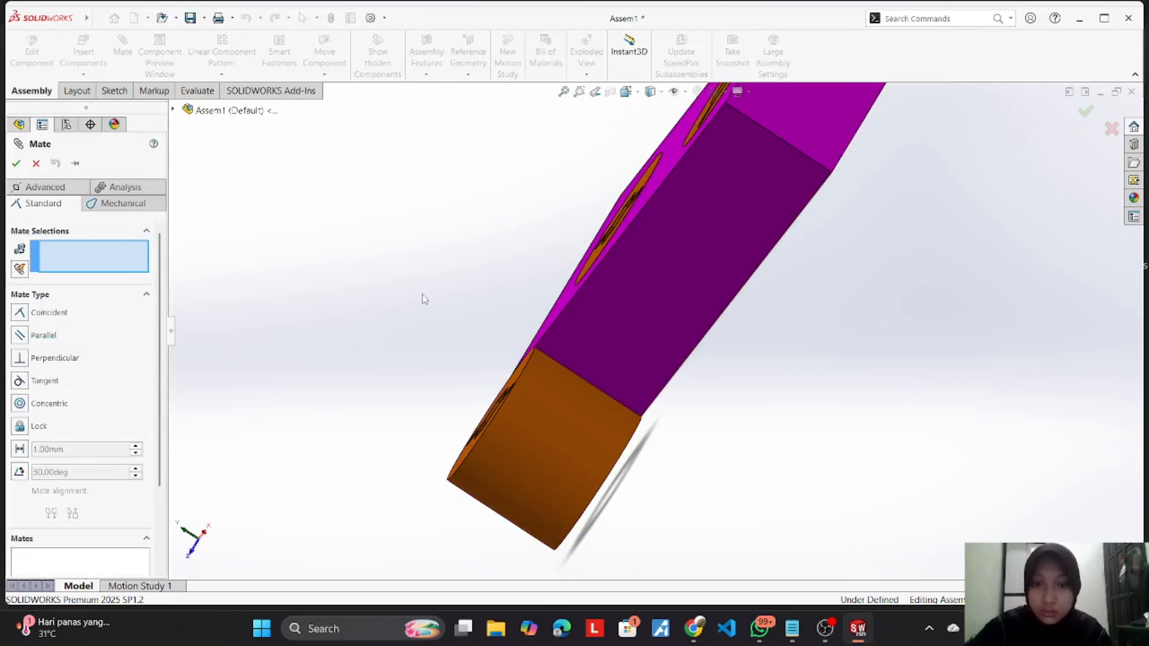
left_click(560, 454)
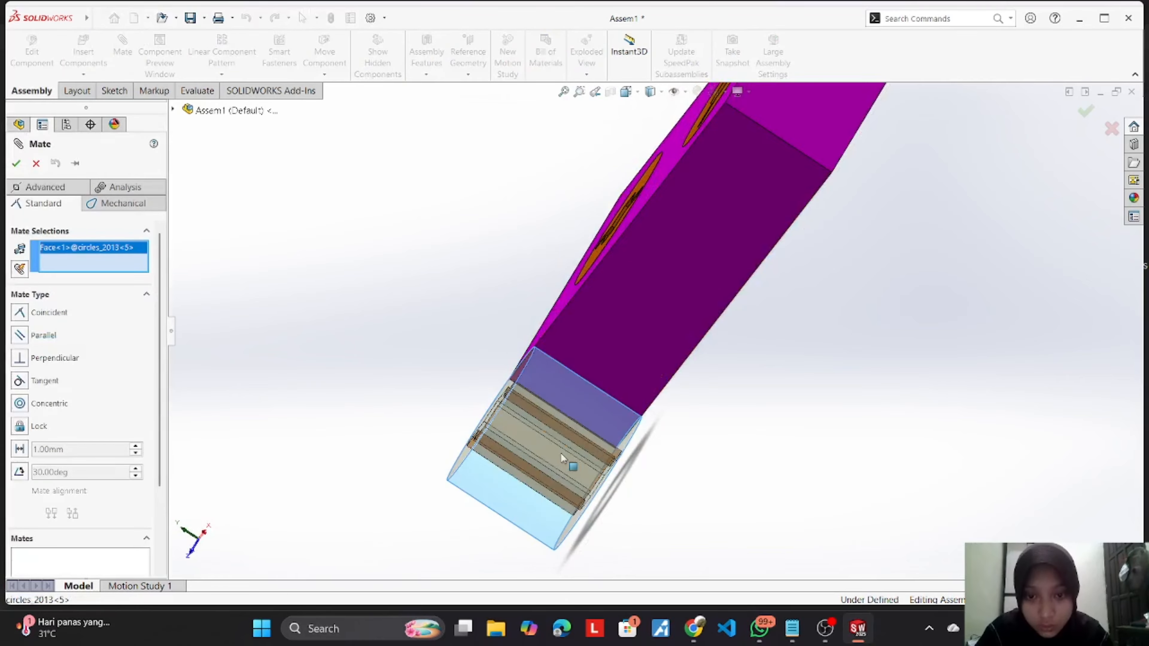
left_click(716, 236)
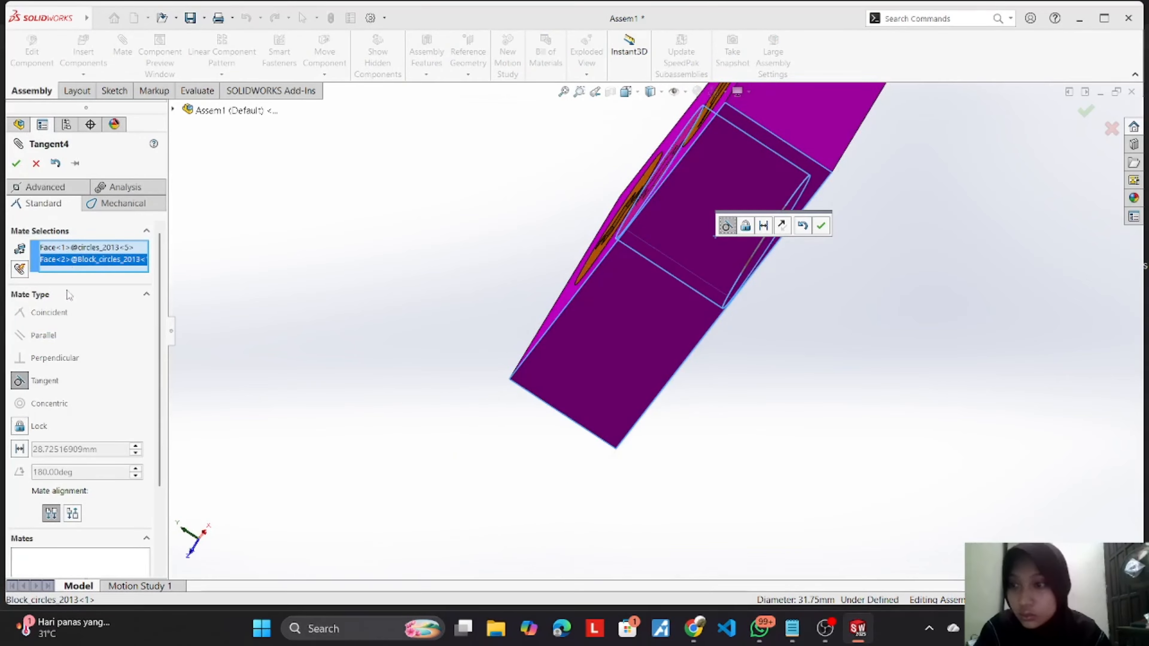
left_click(16, 164)
Step: Slide the tangent cylinder along the block's long side and out past the block's end
left_click(666, 170)
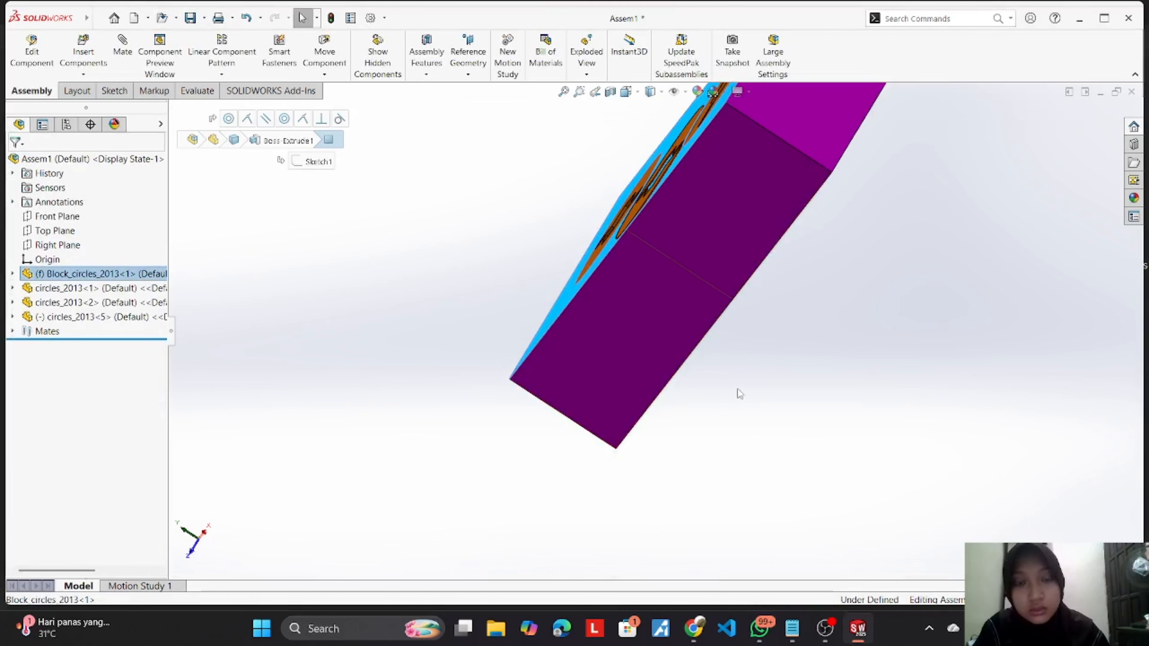
middle_click_drag(740, 394, 751, 244)
left_click(738, 254)
left_click_drag(738, 254, 382, 266)
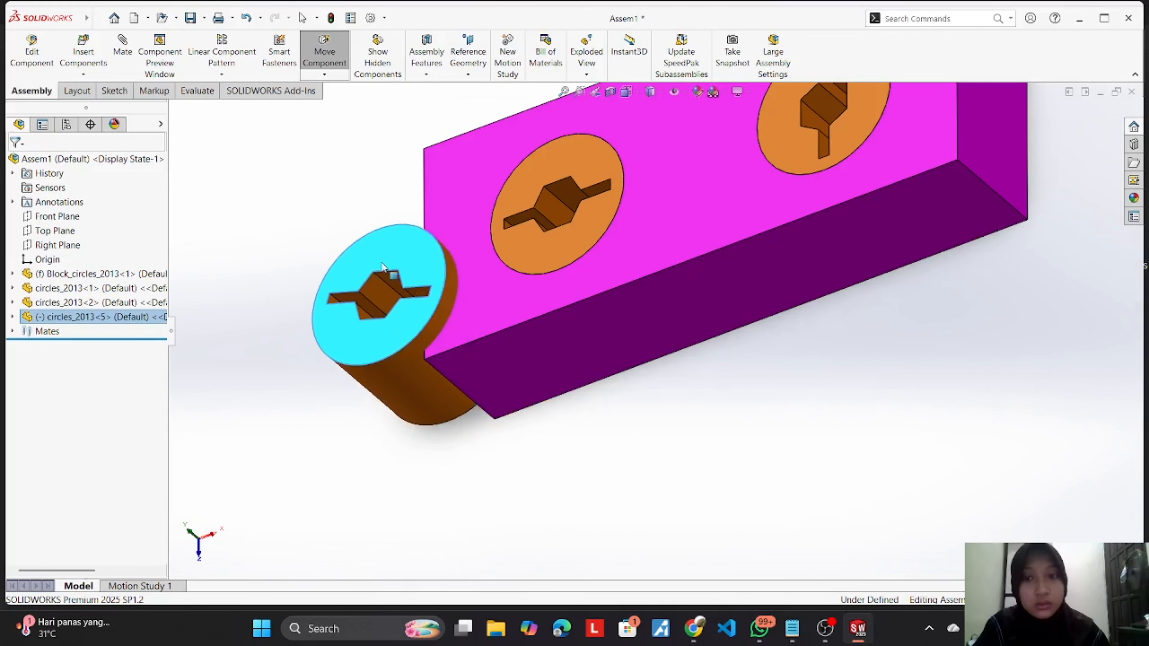
middle_click_drag(695, 290, 493, 323)
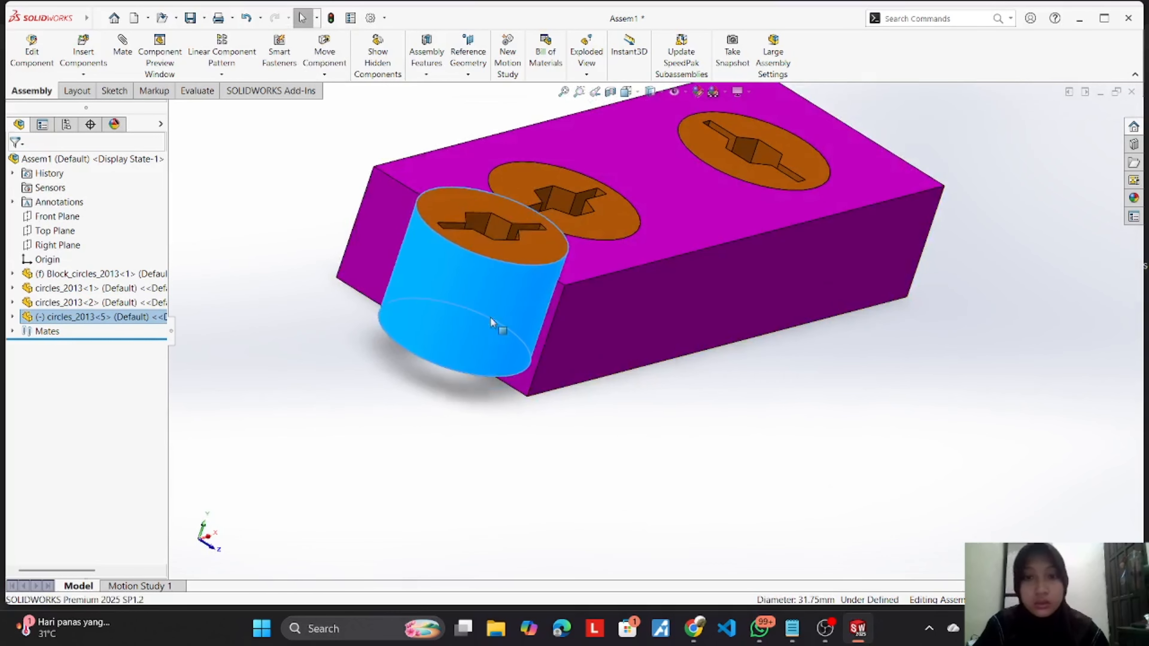
left_click_drag(493, 322, 286, 233)
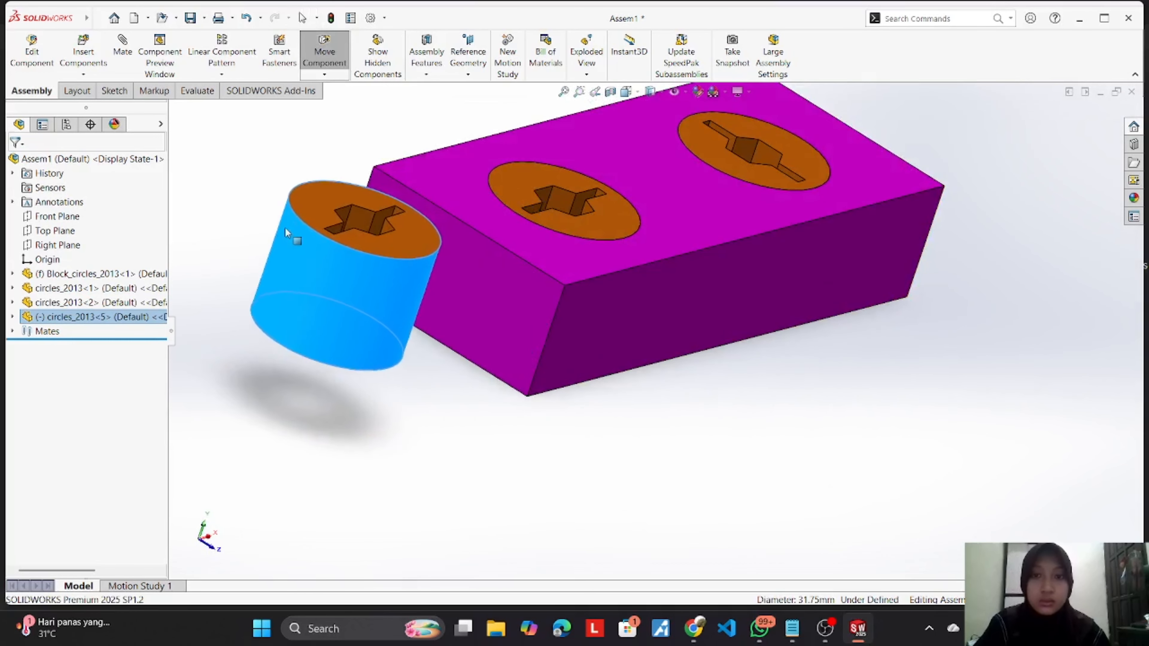
Step: Move the tangent cylinder above, beside and below the block to test its remaining freedom of movement
middle_click_drag(628, 359, 380, 290)
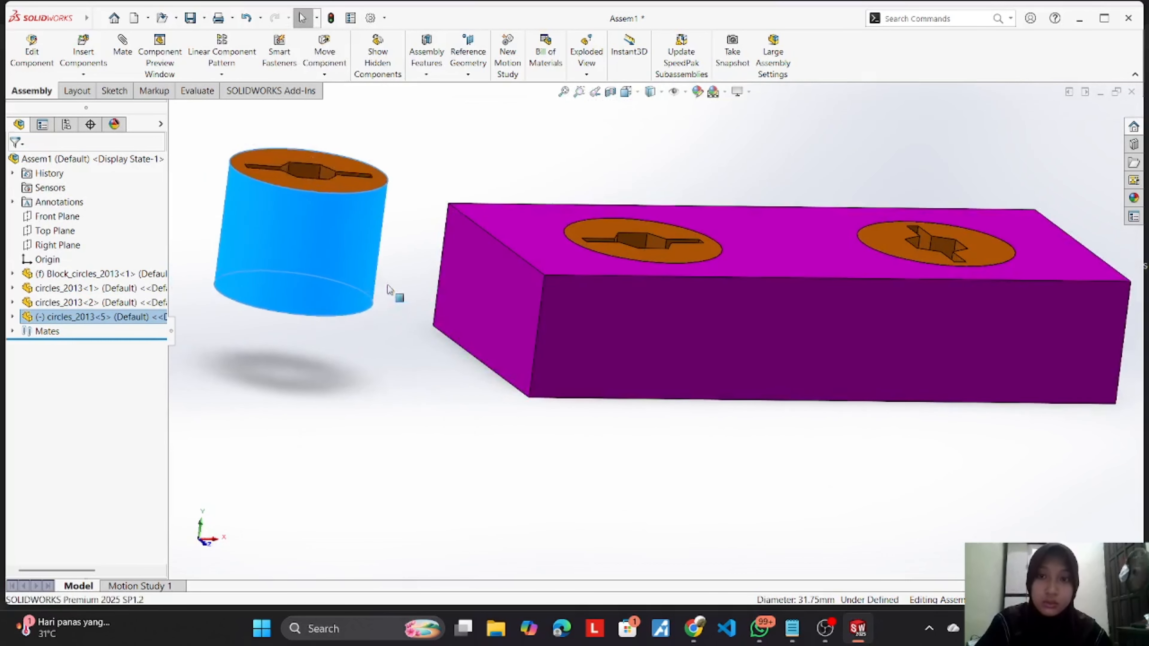
left_click_drag(388, 290, 452, 343)
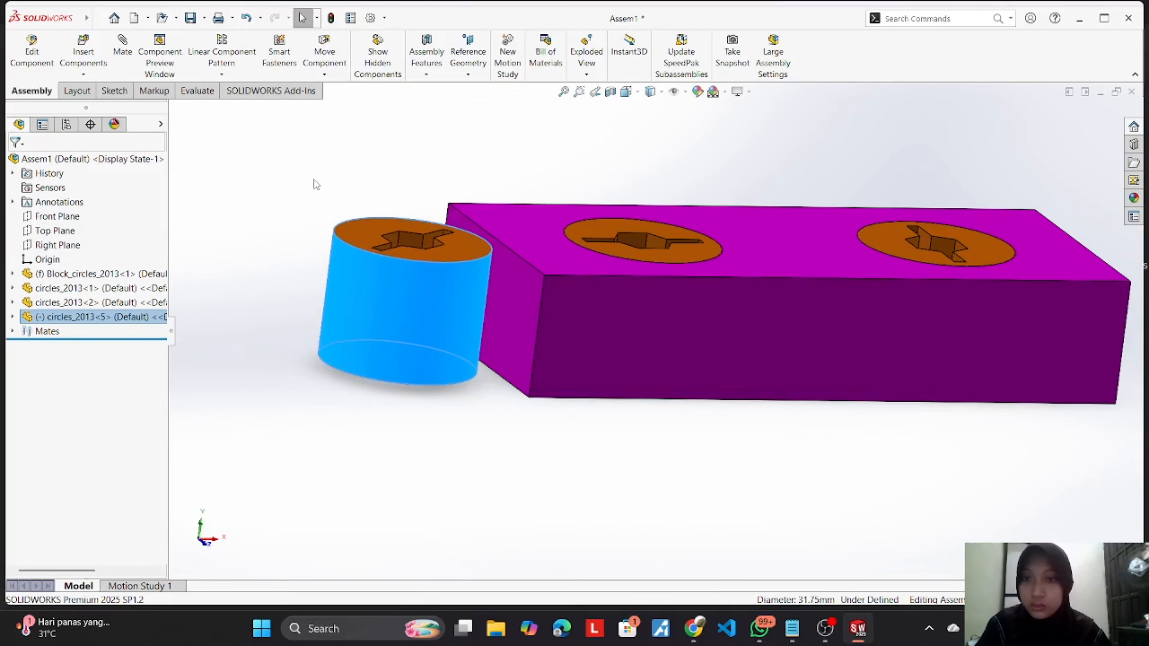
scroll(310, 195, "up", 2)
left_click_drag(710, 421, 1131, 570)
left_click_drag(1059, 516, 330, 159)
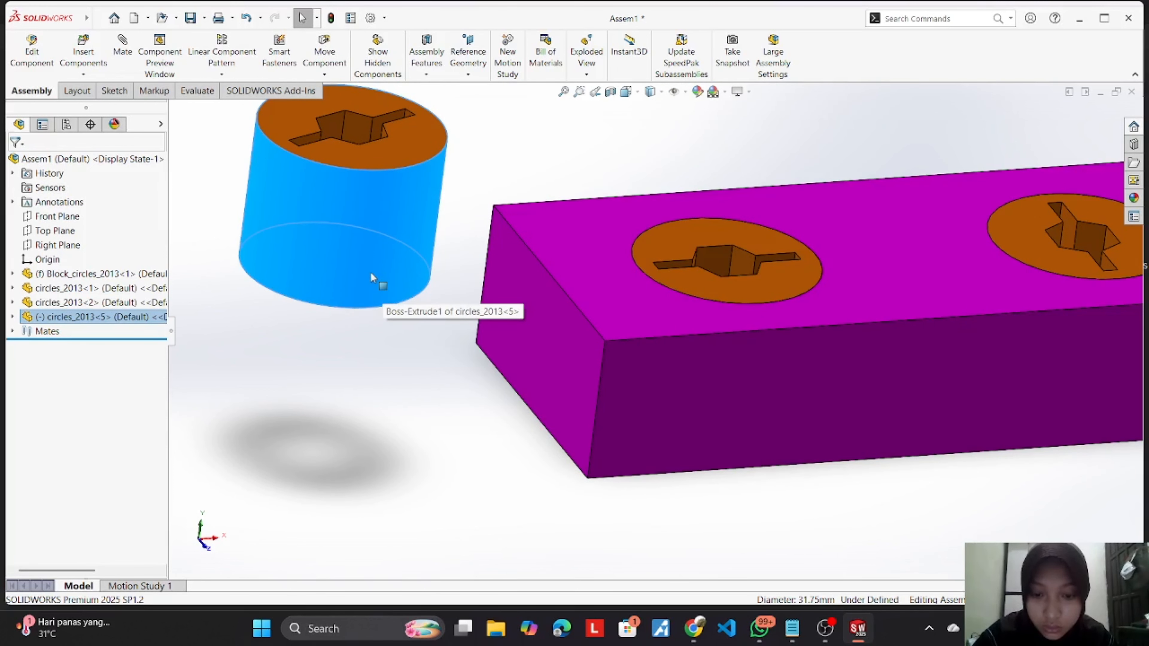
middle_click_drag(588, 218, 676, 125)
left_click_drag(344, 121, 947, 505)
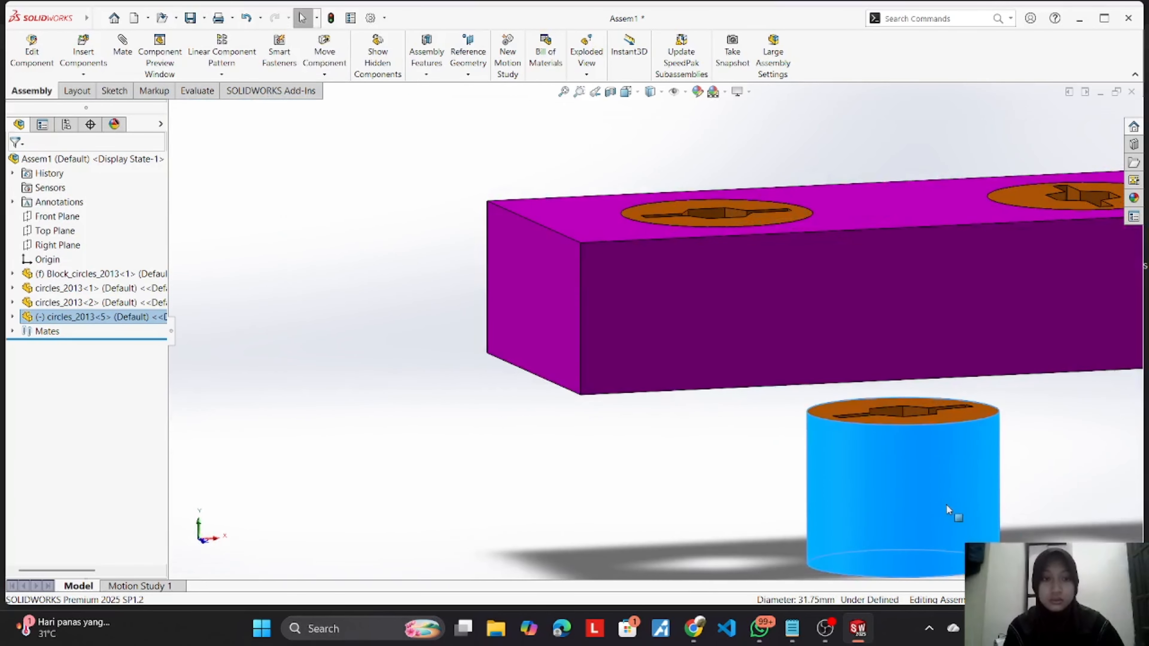
Step: Delete the loose cylinder circles_2013<5> together with its dependent tangent mate
right_click(947, 505)
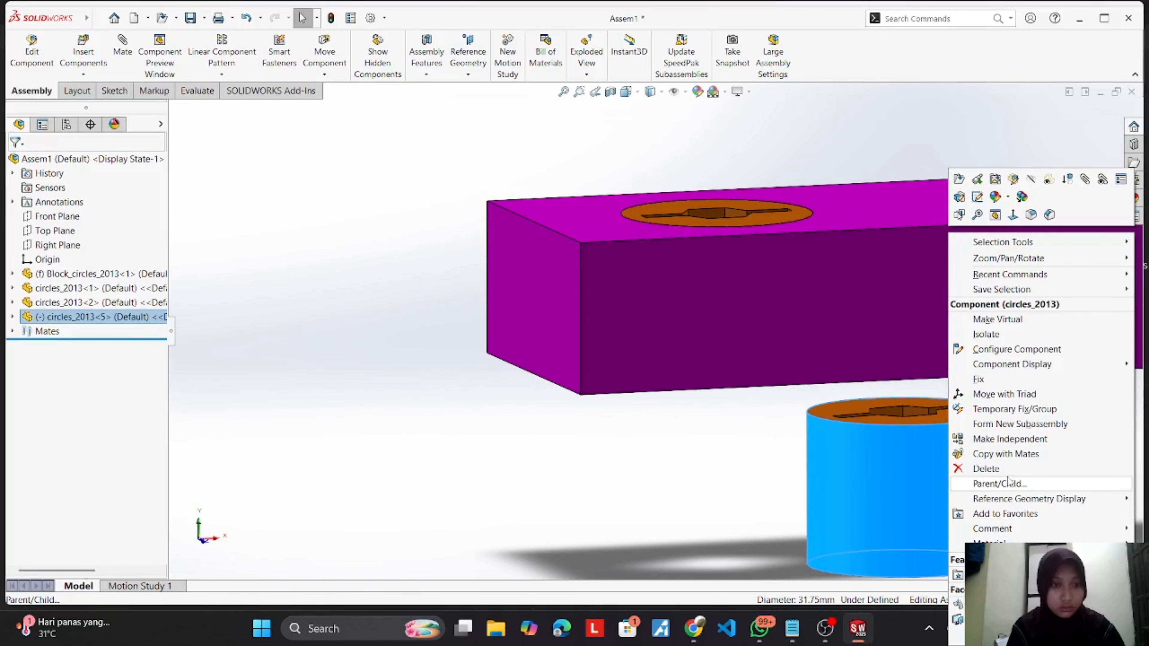
left_click(986, 469)
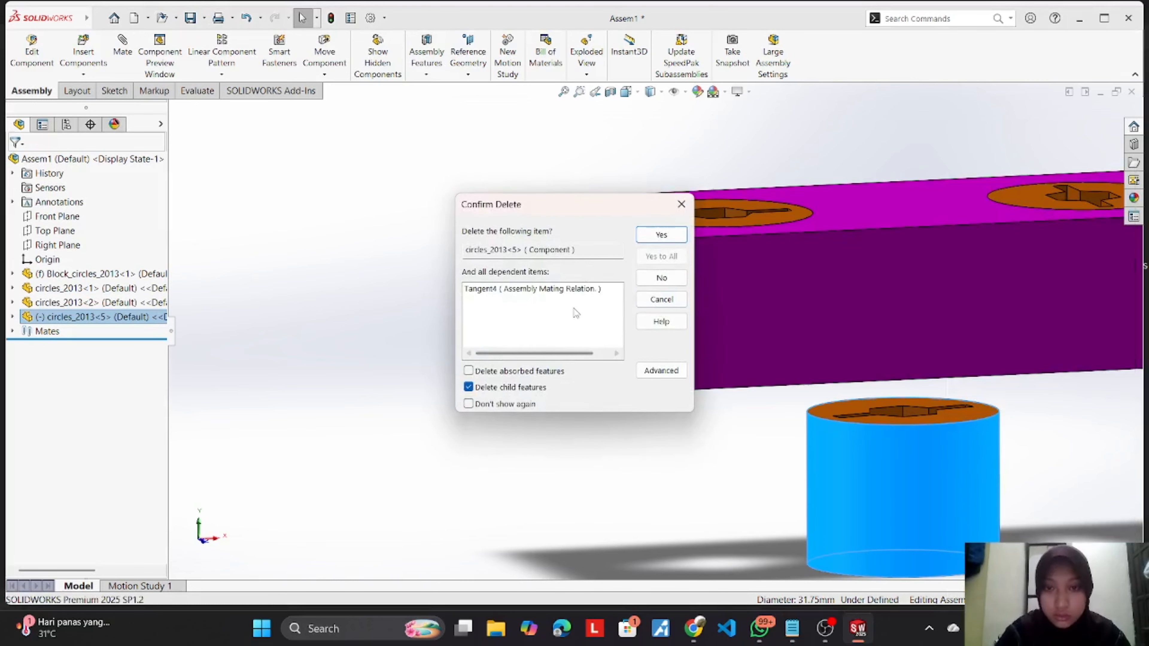
left_click(662, 235)
middle_click_drag(867, 321, 896, 323)
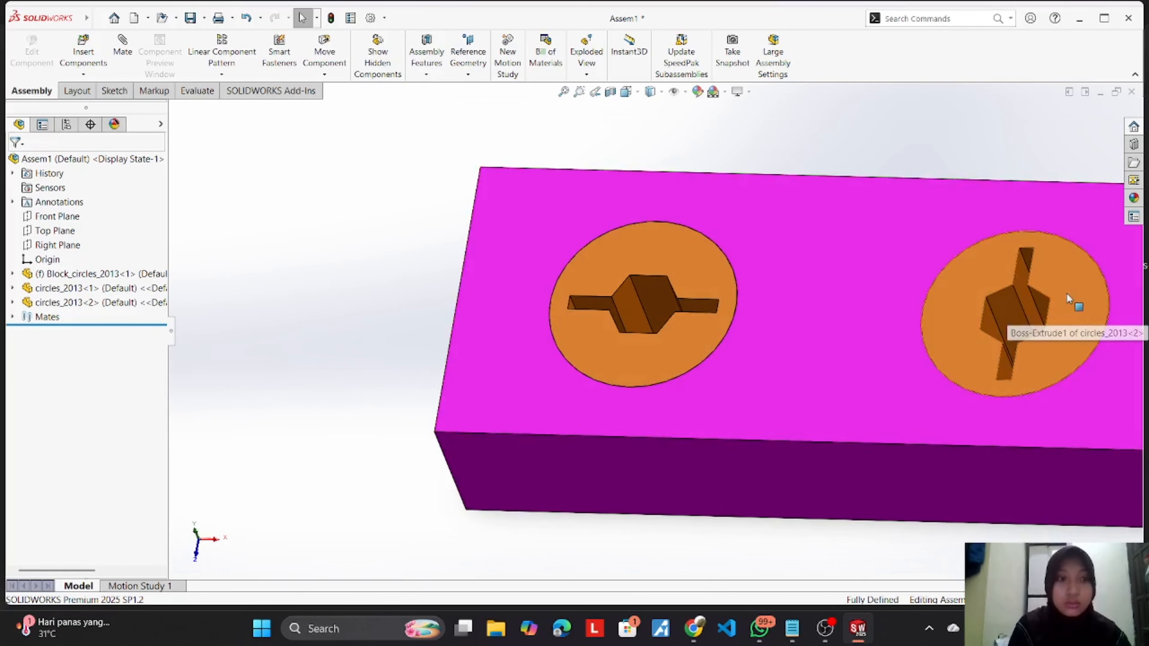
Step: Try to copy the cylinder circles_2013<2> out of the block
left_click_drag(1069, 289, 907, 559, "ctrl")
left_click(1061, 281)
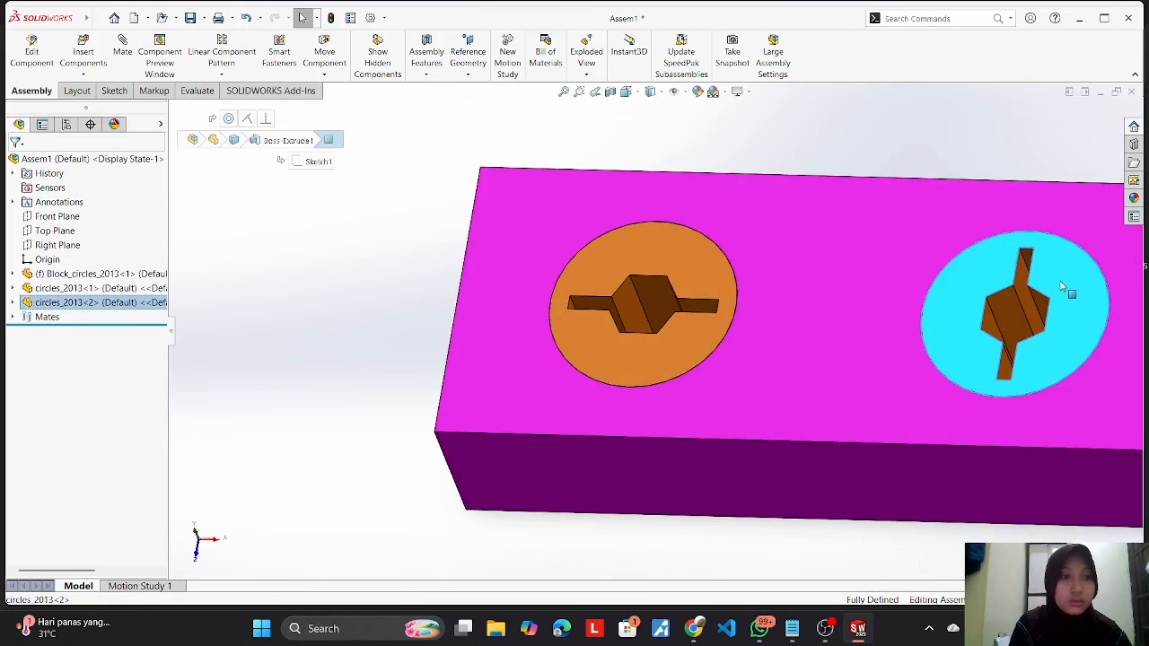
left_click(1074, 155)
left_click_drag(1076, 283, 941, 552, "ctrl")
scroll(1052, 283, "up", 3)
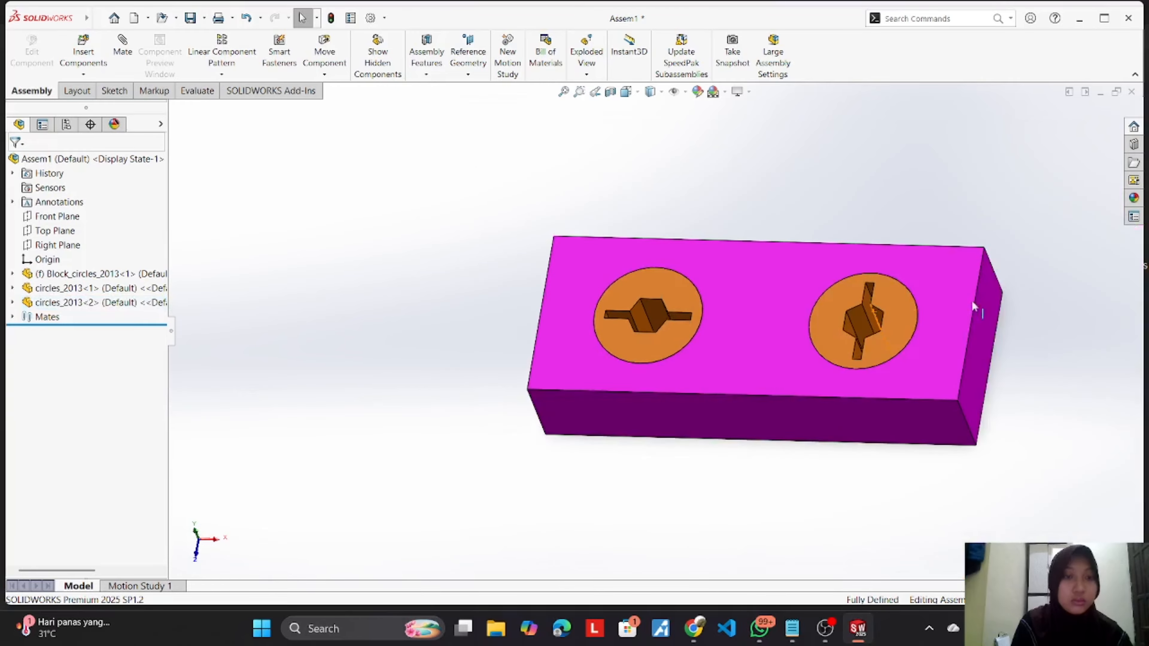
middle_click_drag(791, 479, 845, 467)
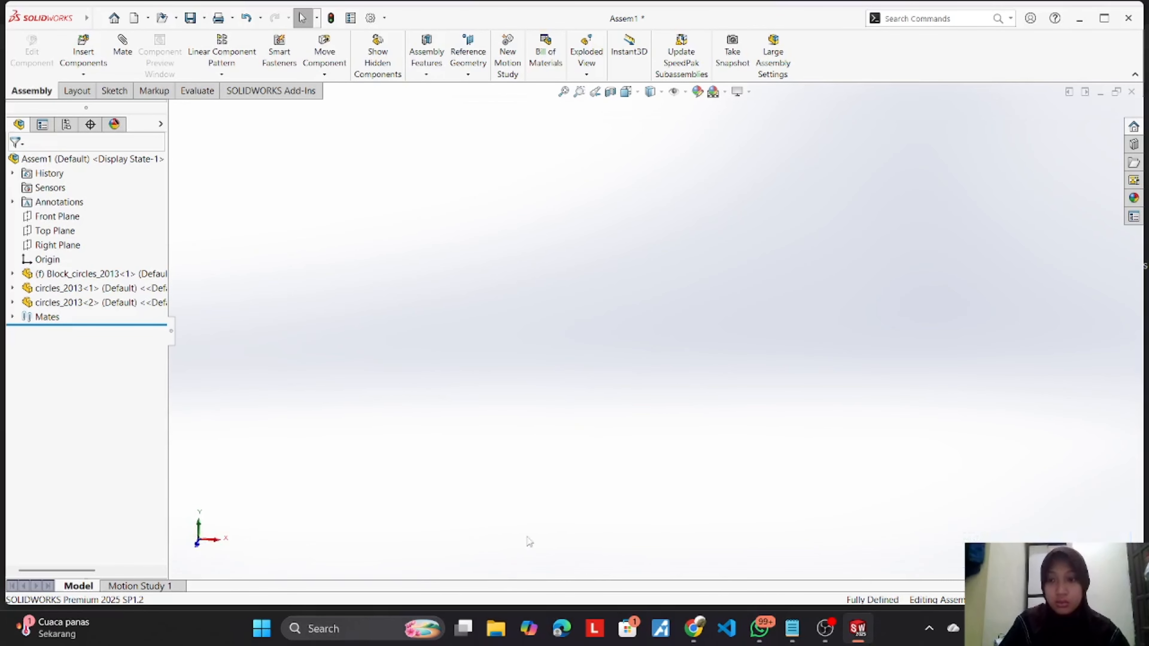
Step: Create a copy of the cylinder circles_2013<2> and position it in front of the block
key("f")
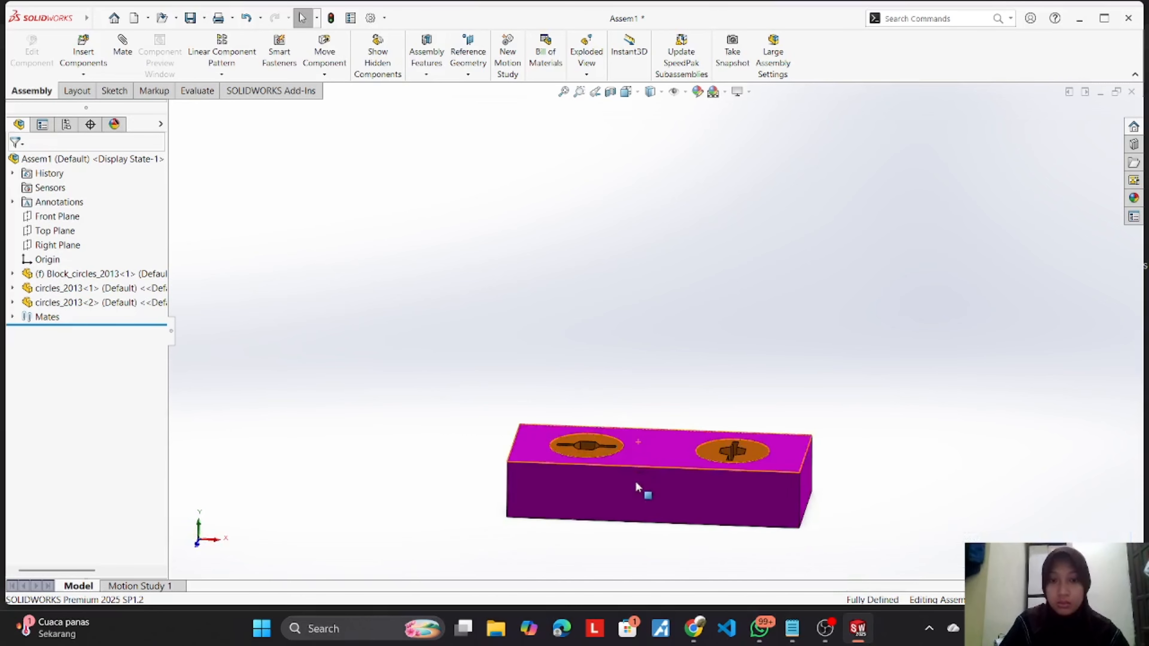
scroll(769, 461, "up", 3)
middle_click_drag(872, 204, 867, 277)
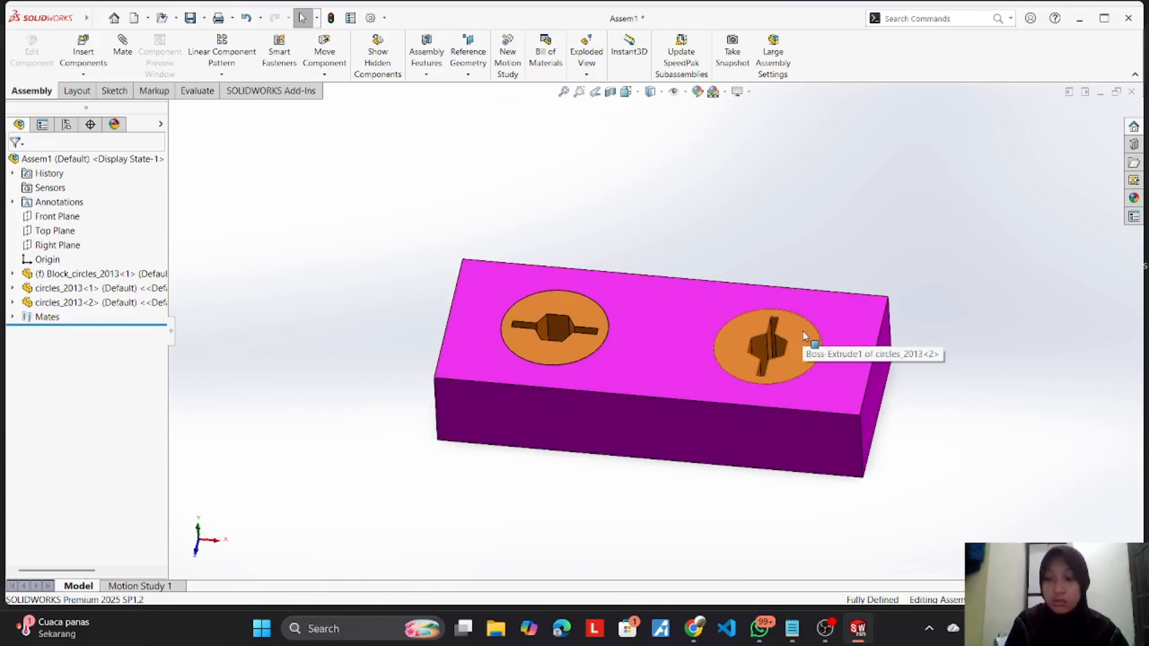
left_click_drag(788, 330, 656, 484)
left_click(647, 479)
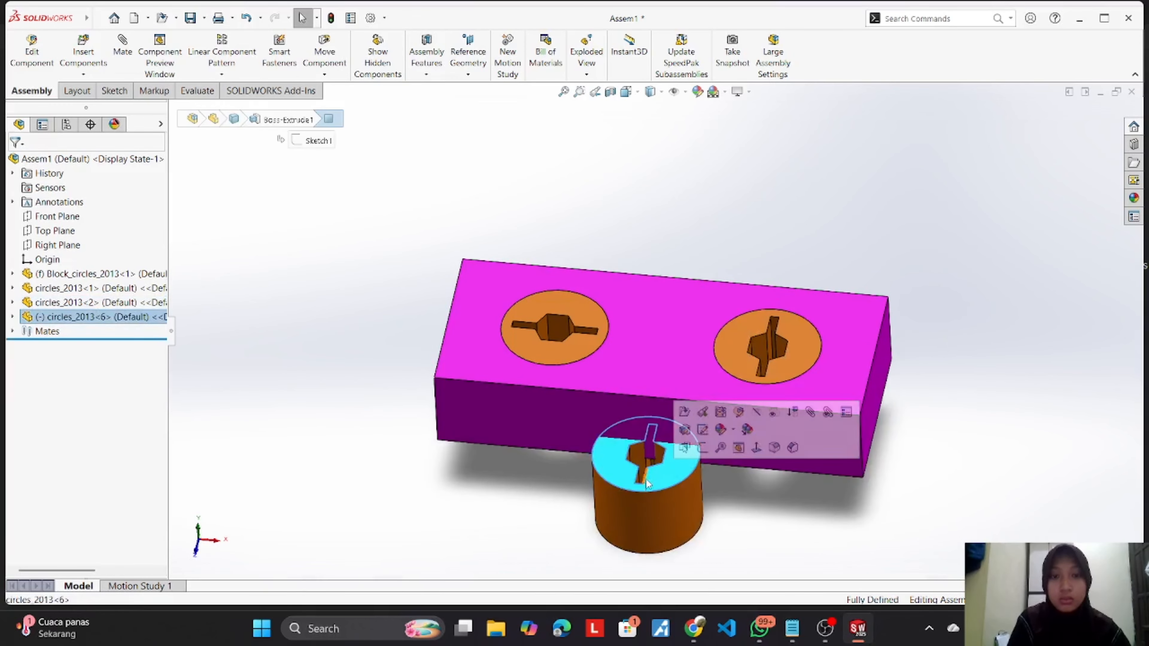
left_click(794, 198)
left_click_drag(631, 482, 556, 522)
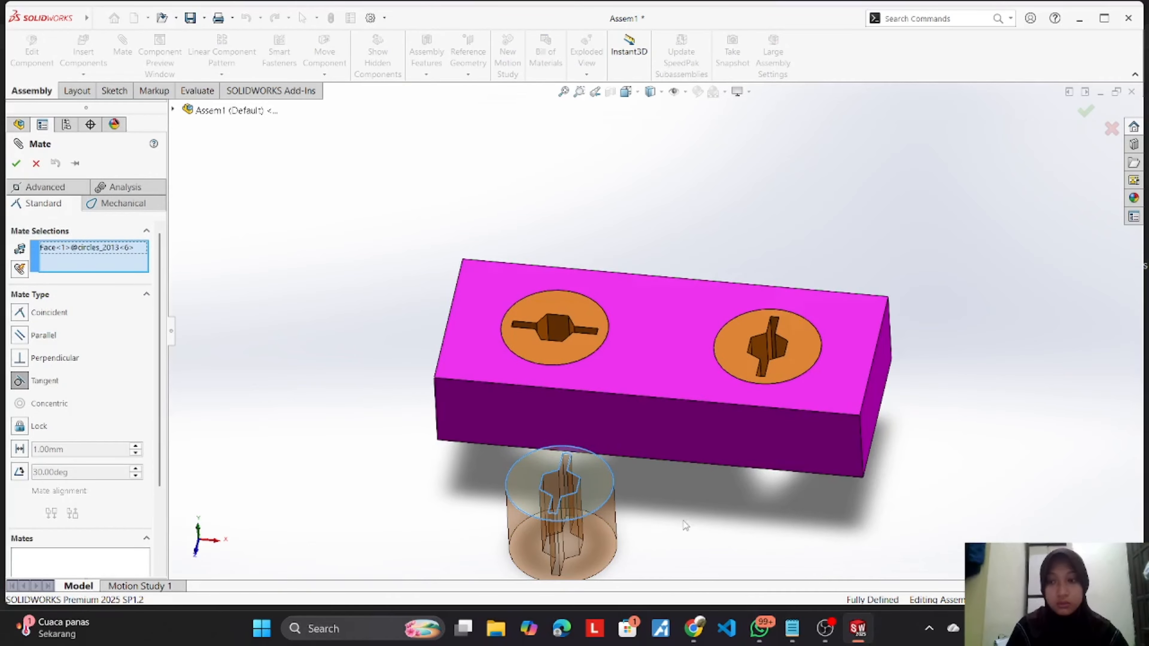
middle_click_drag(683, 521, 644, 383)
left_click(120, 248)
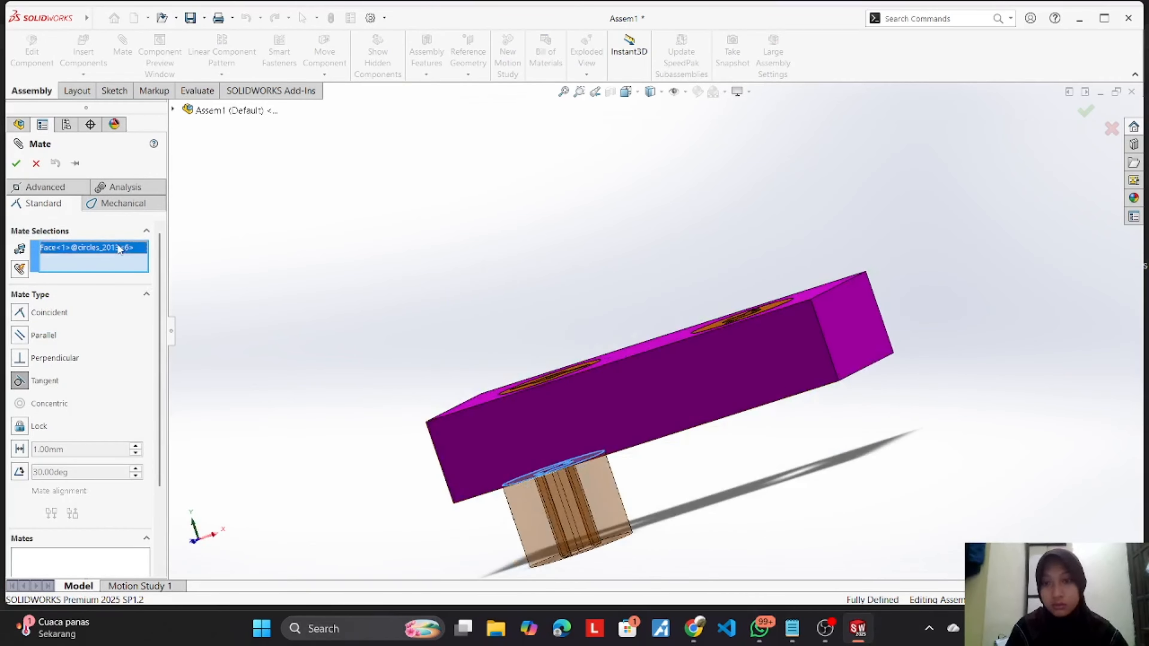
right_click(120, 248)
left_click(140, 269)
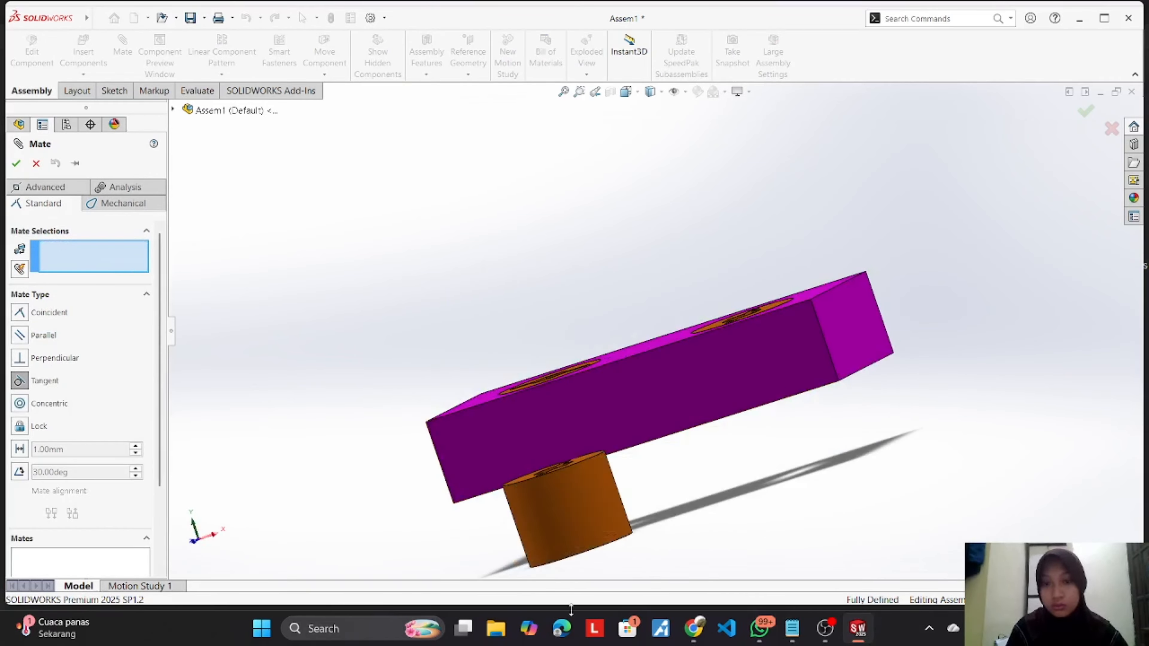
left_click(572, 537)
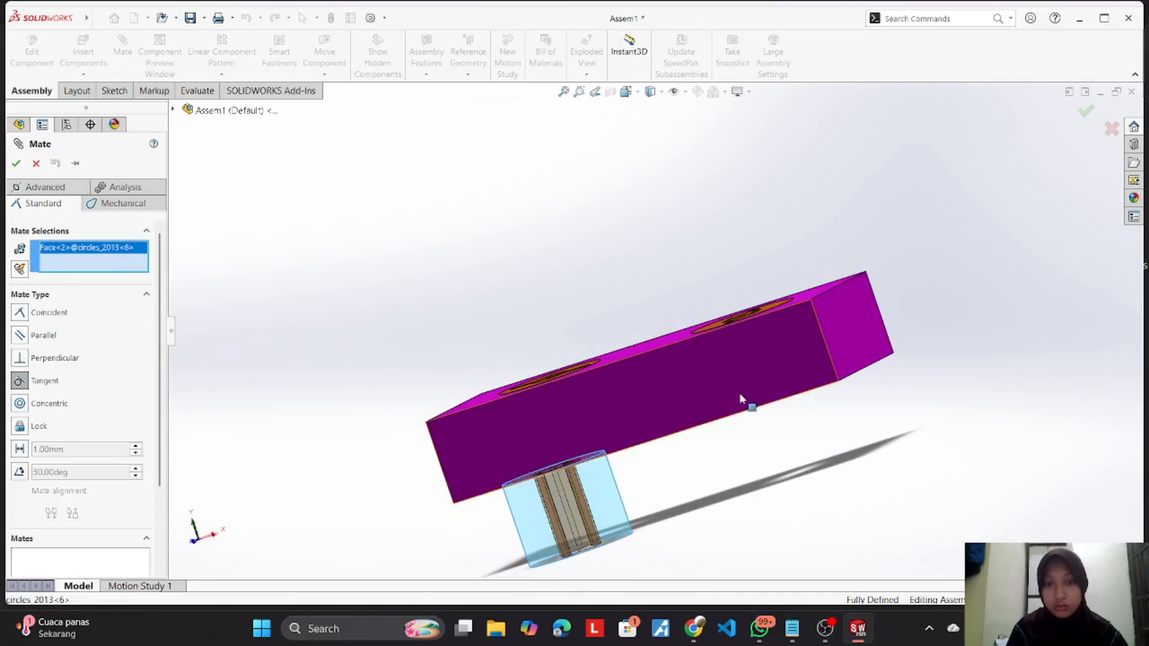
left_click(741, 376)
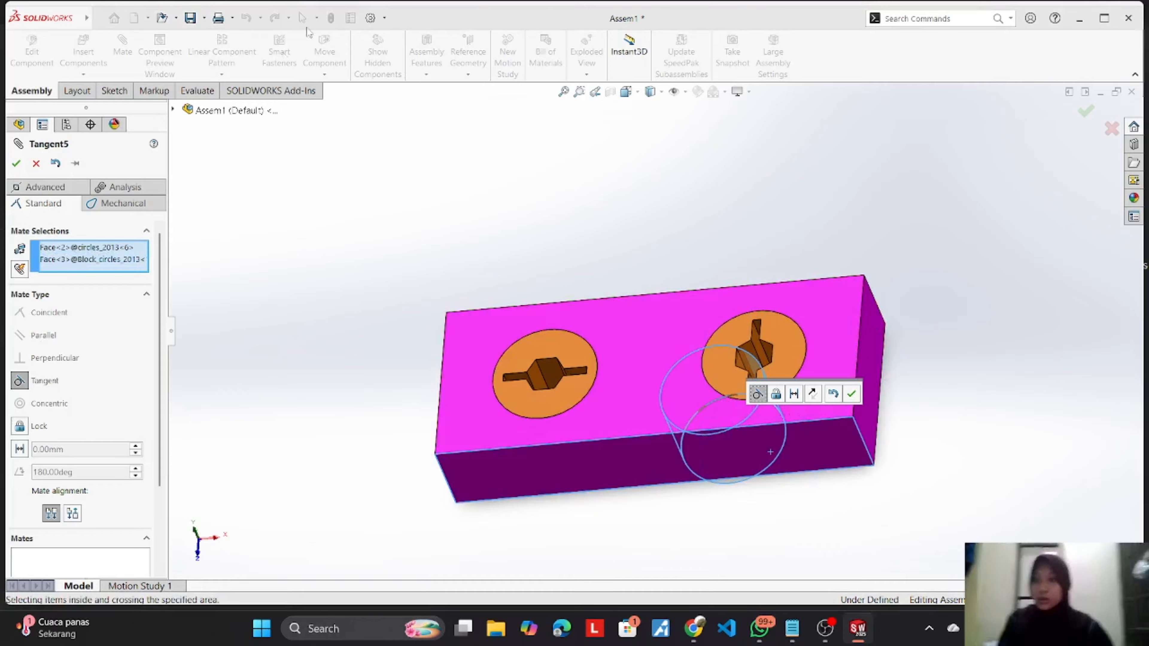
left_click(34, 161)
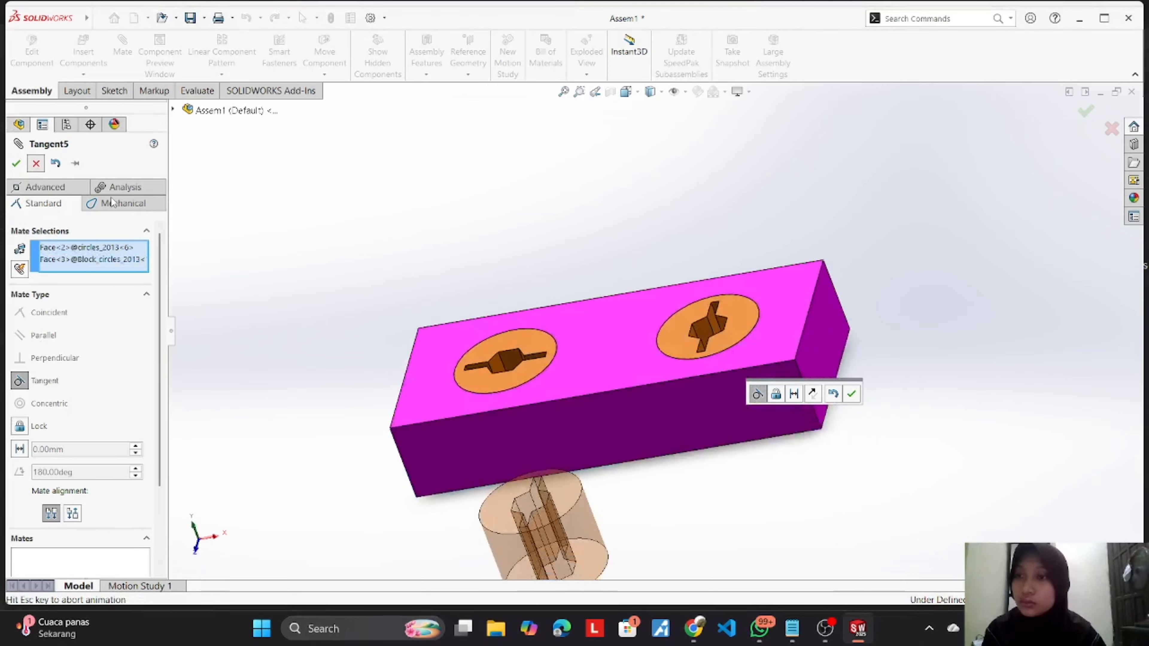
Step: Move the loose cylinder circles_2013<6> up against the block's front side and review the mates attached to it
left_click_drag(559, 508, 548, 406)
right_click(548, 406)
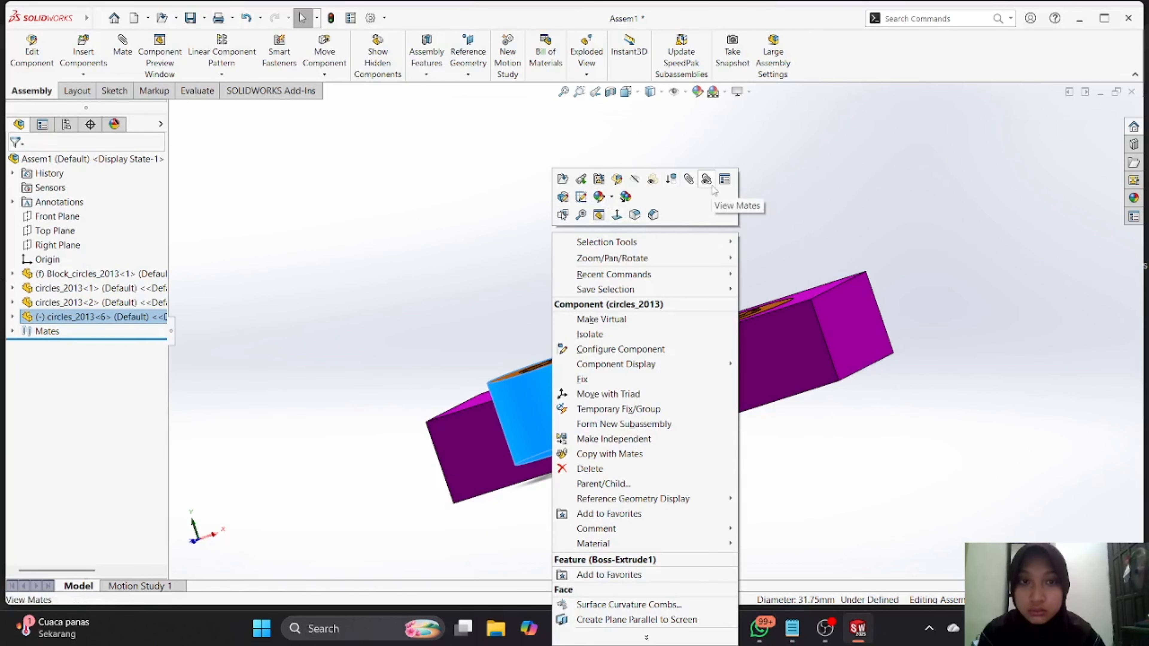
left_click(723, 180)
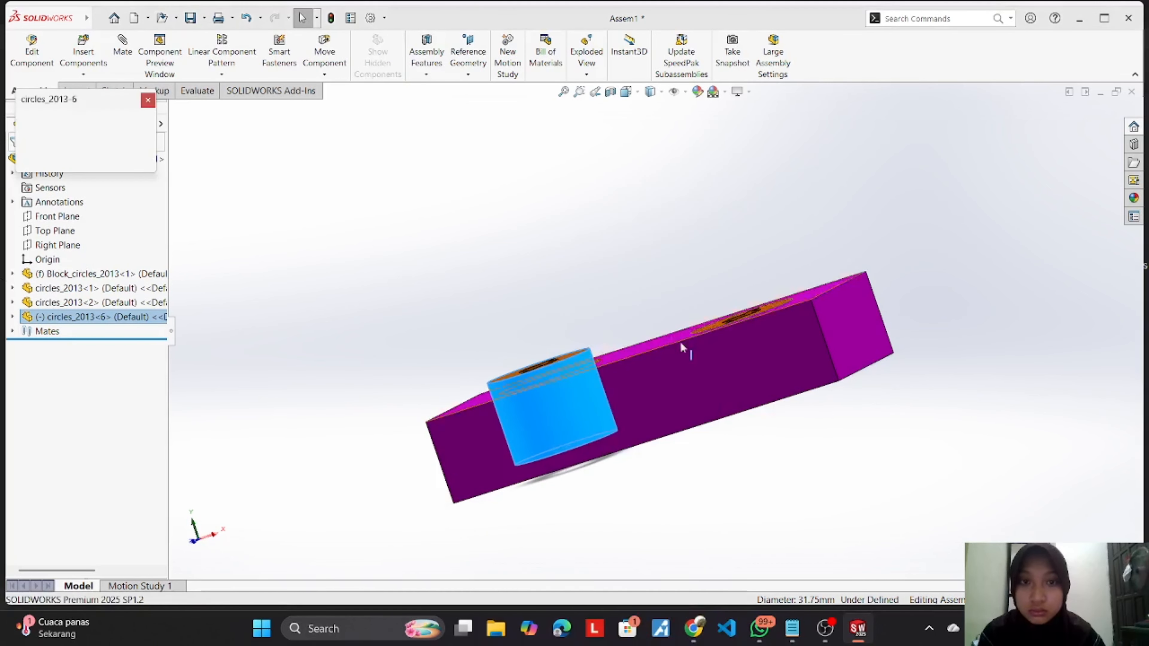
left_click(148, 100)
Step: Delete the loose cylinder circles_2013<6> from the assembly
right_click(520, 398)
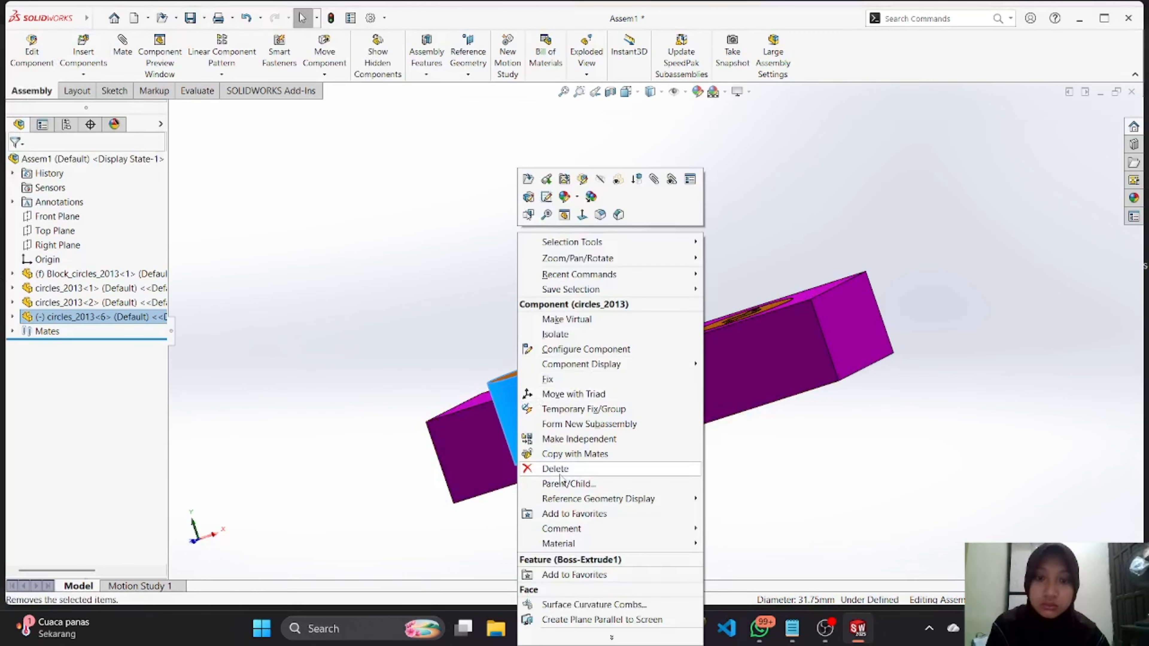
left_click(556, 470)
left_click(662, 234)
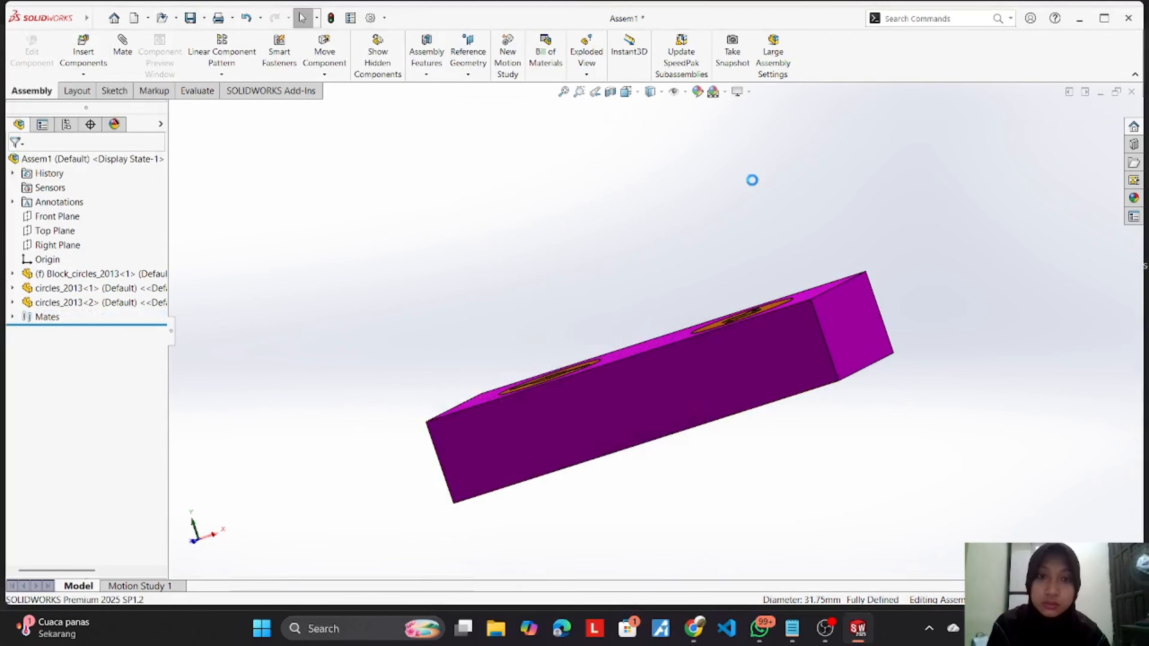
Step: Review the mates that hold the cylinder circles_2013<2> in the block, then close the mate list
middle_click_drag(752, 177, 755, 343)
left_click(779, 372)
right_click(780, 374)
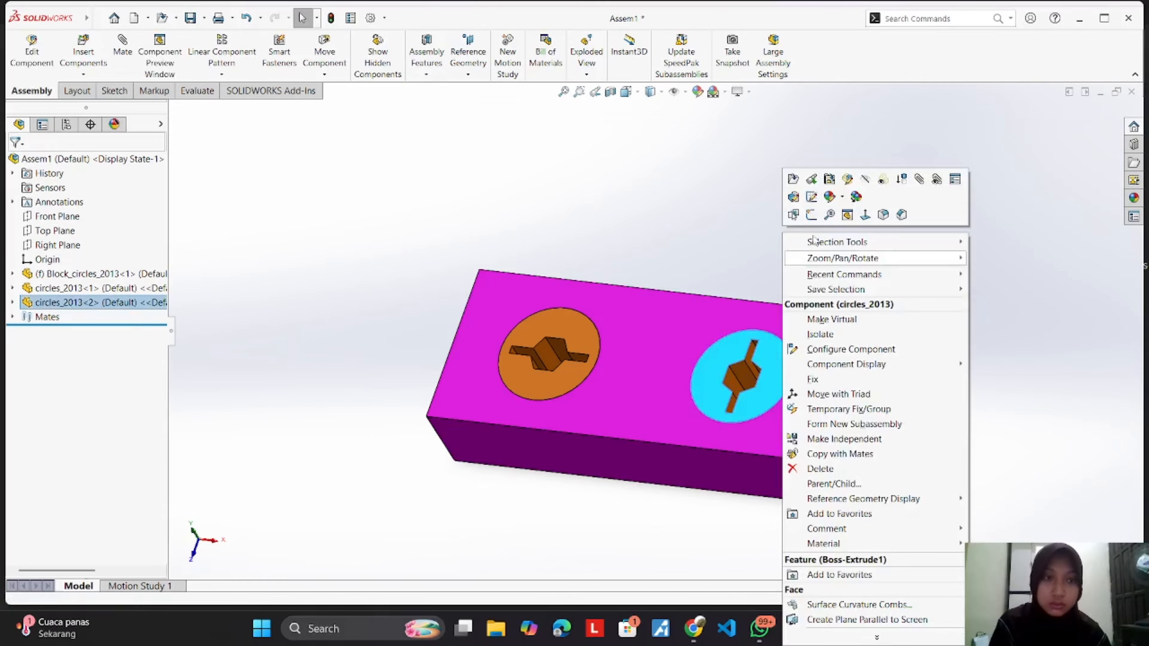
left_click(955, 179)
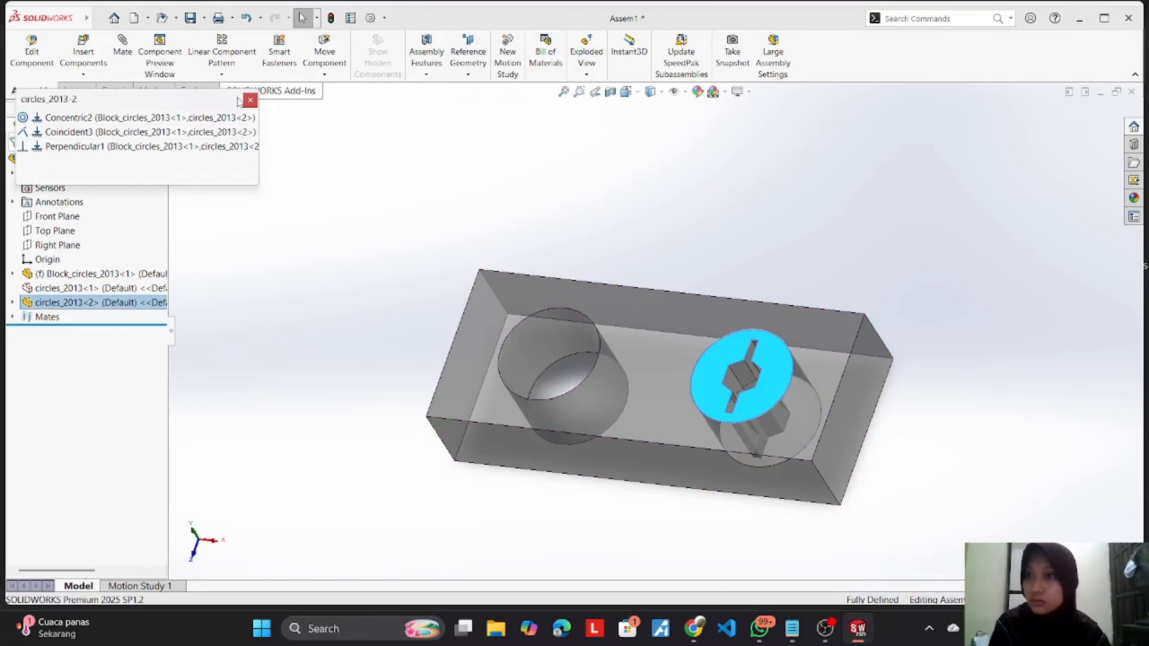
left_click(250, 100)
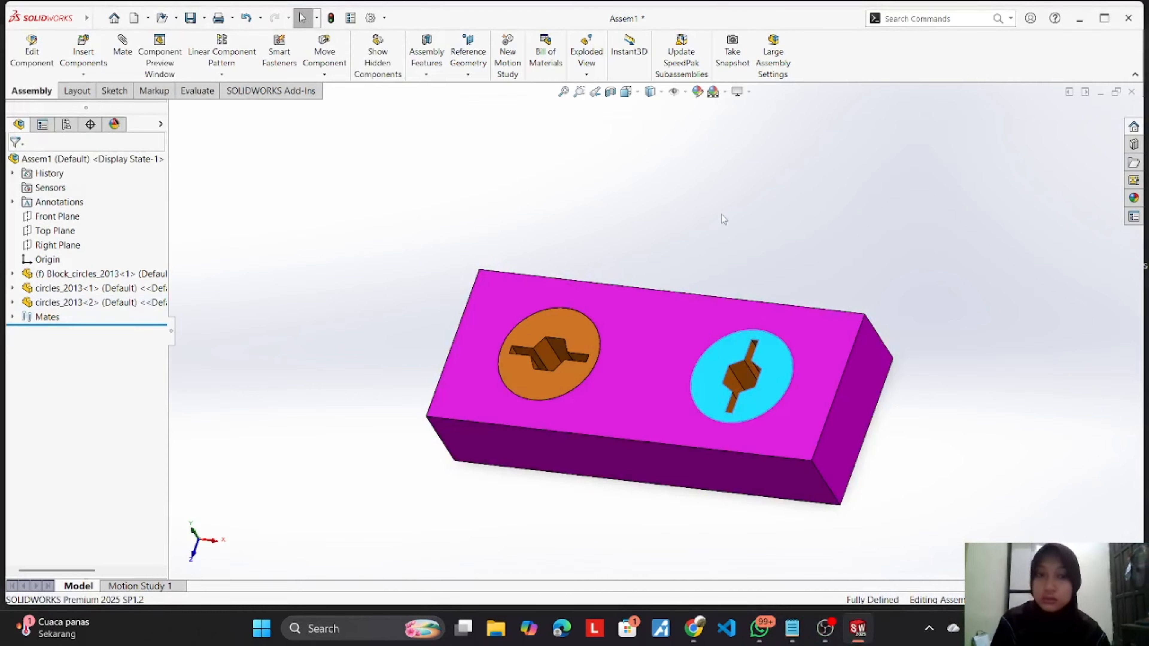
Step: Copy the round insert out of its hole to a spot in front of the block, without keeping the suggested mate
left_click(724, 209)
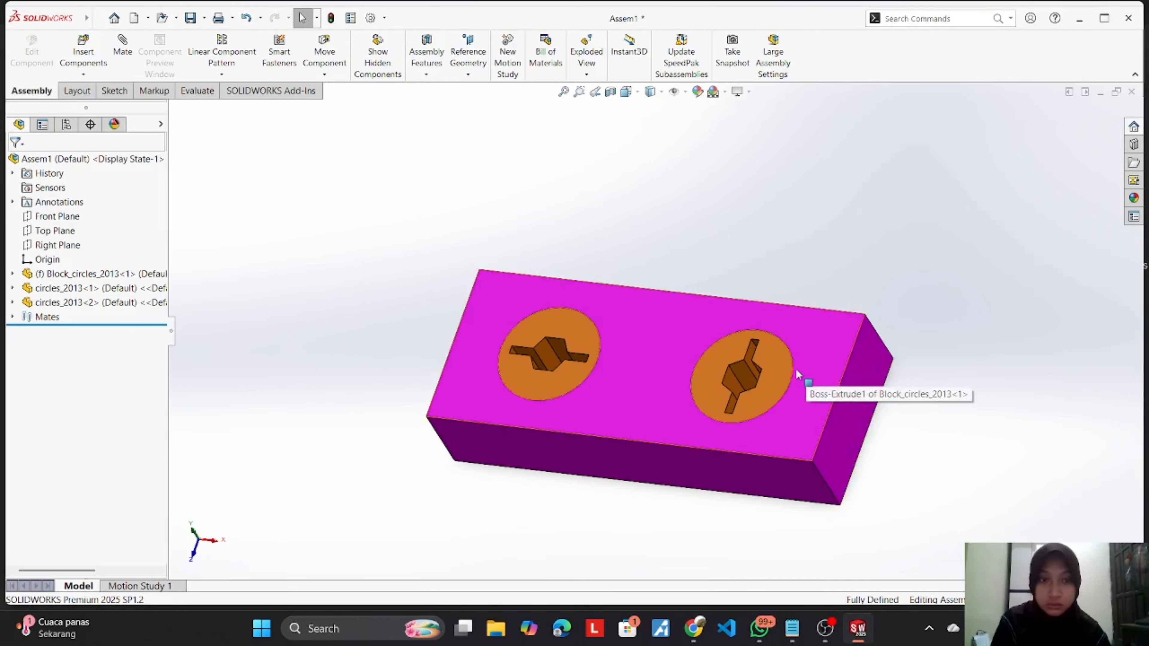
left_click(788, 407)
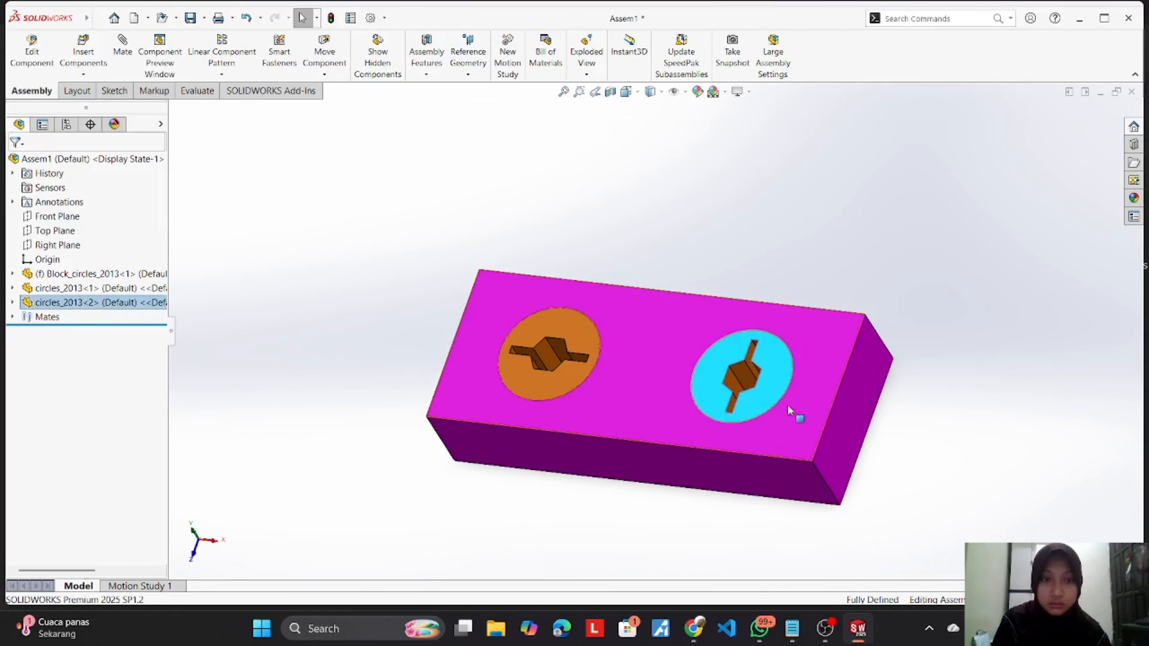
left_click_drag(790, 409, 574, 484)
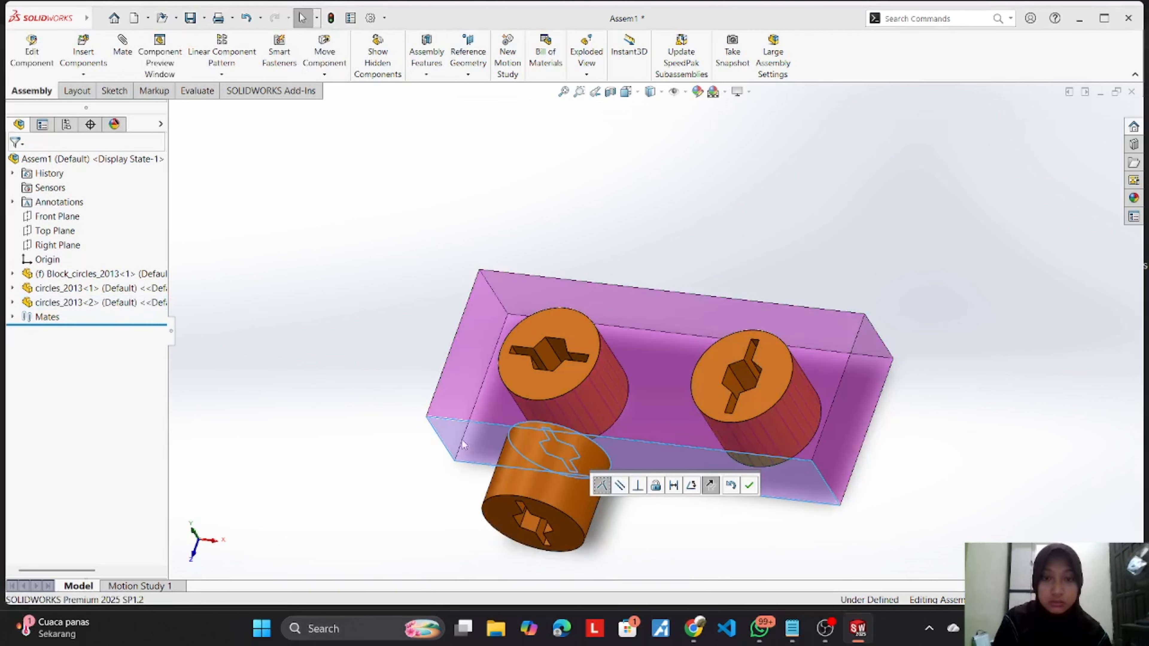
left_click(731, 490)
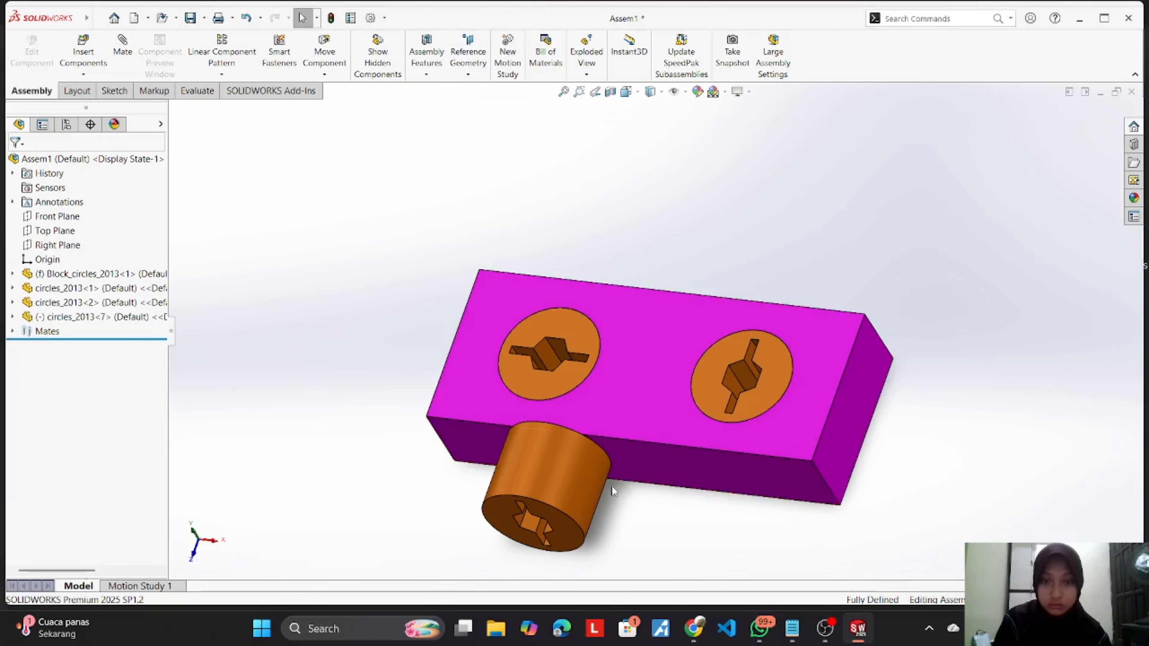
Step: Delete the extra insert copy in front of the block
left_click_drag(600, 489, 528, 477)
right_click(528, 477)
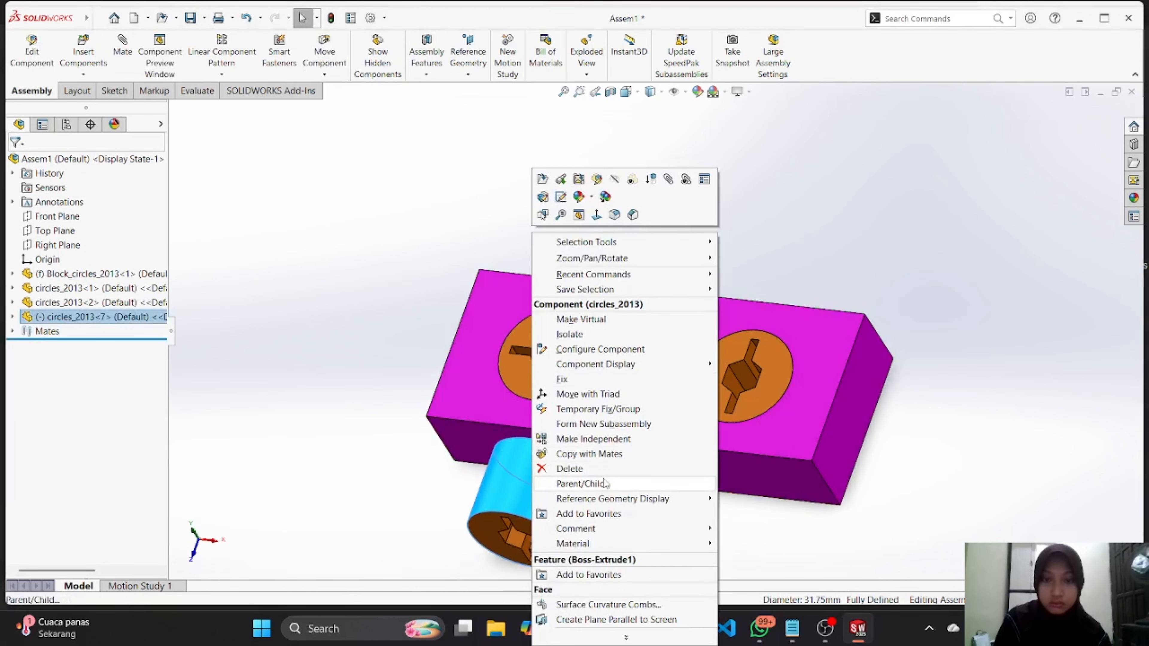
left_click(603, 472)
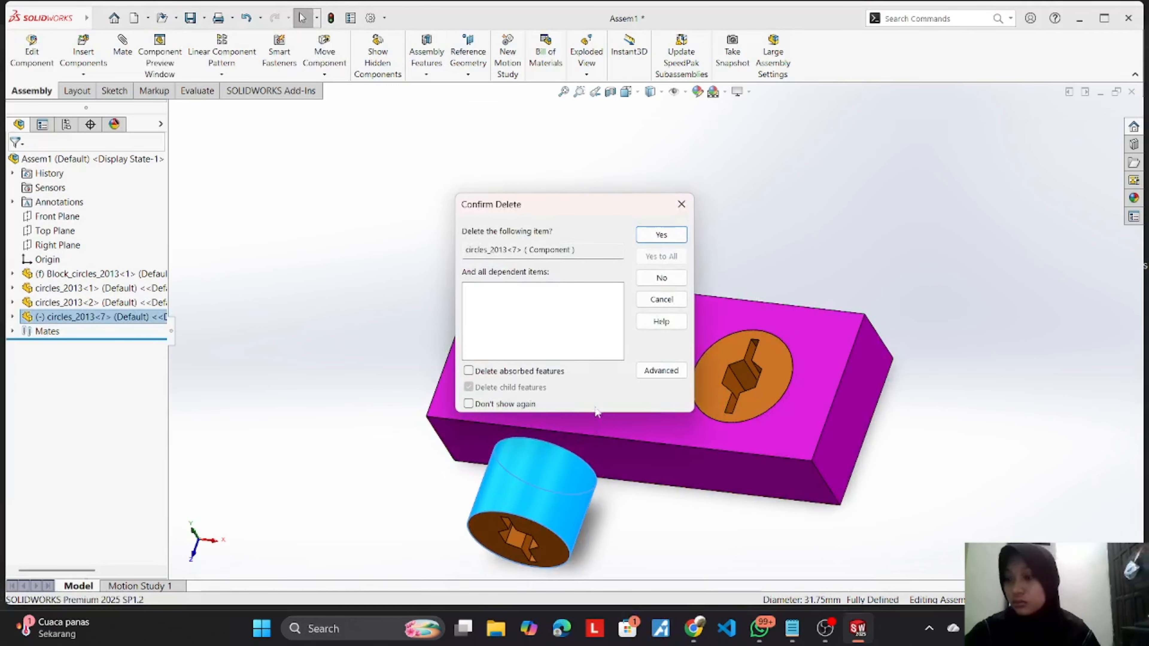
left_click(679, 242)
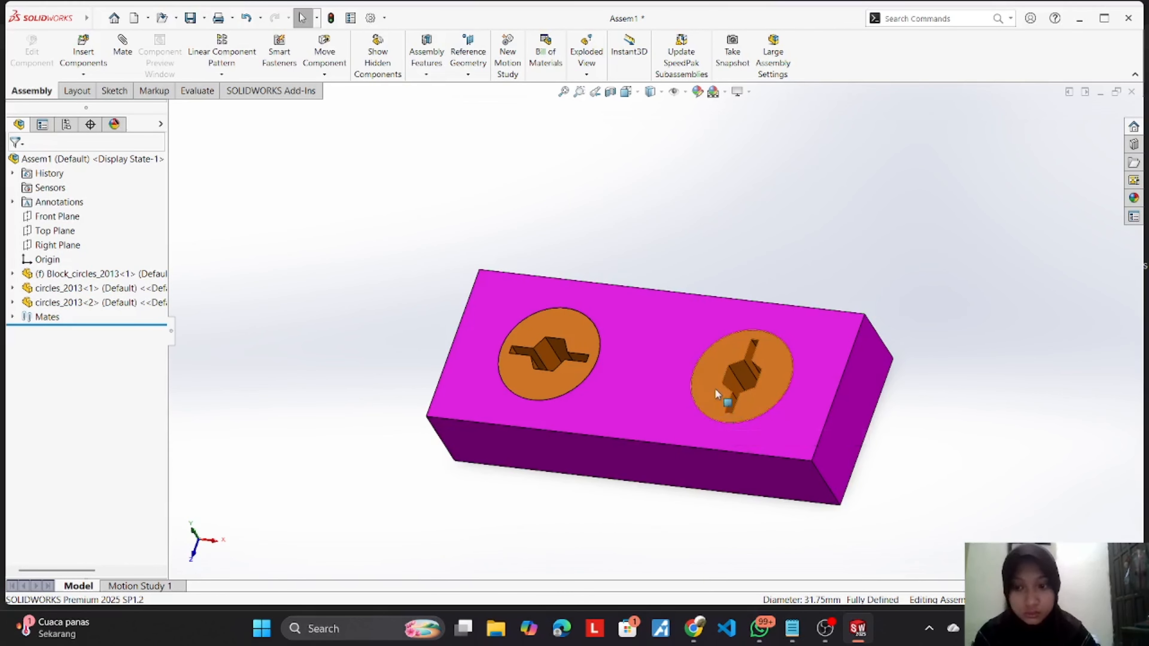
Step: Place an upright copy of the circles_2013 insert in front of the block's near corner
left_click_drag(715, 391, 527, 500, "ctrl")
left_click_drag(718, 402, 541, 529)
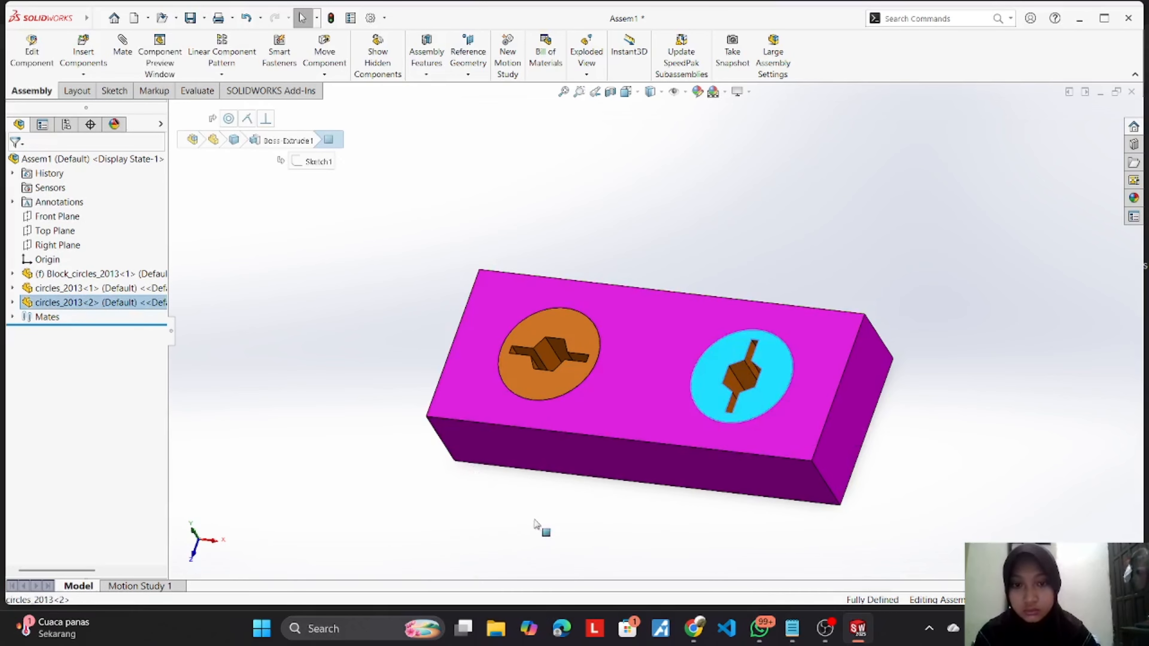
left_click(741, 251)
left_click_drag(706, 402, 481, 511)
left_click_drag(687, 398, 472, 509)
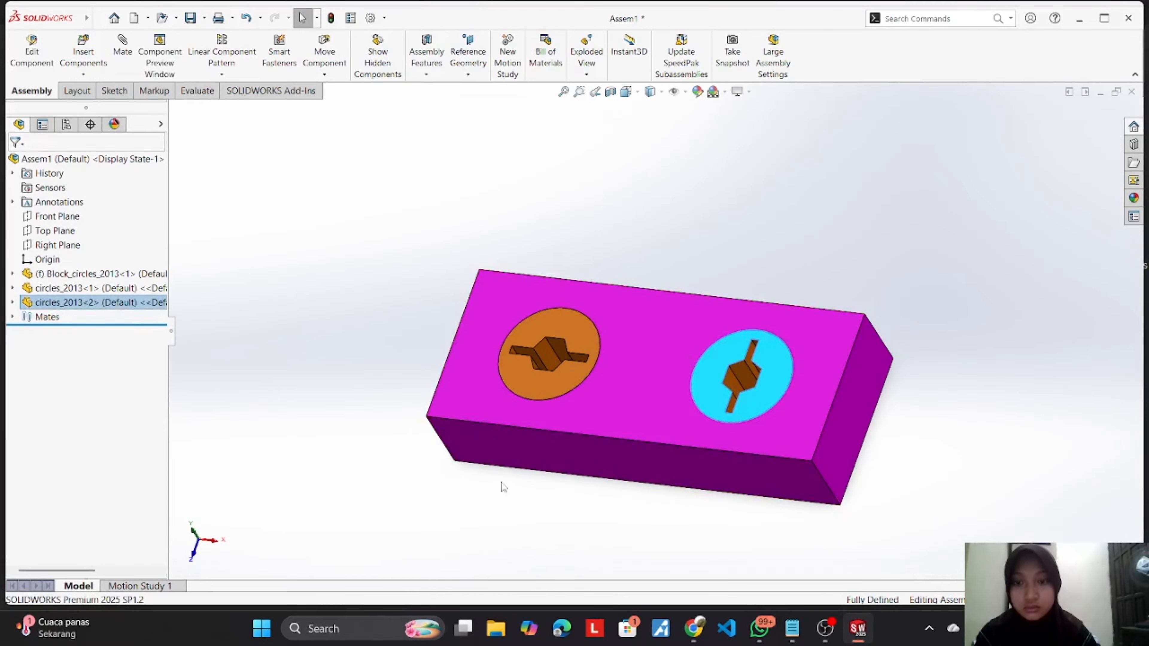
left_click_drag(701, 384, 476, 512, "ctrl")
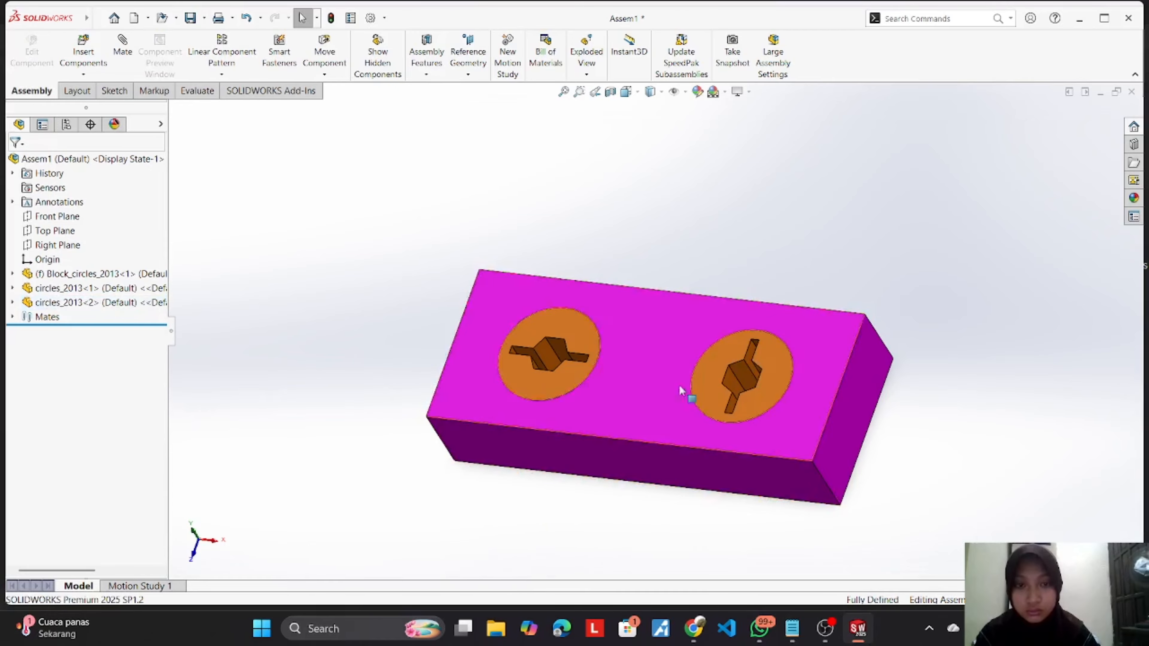
left_click_drag(743, 347, 430, 502, "ctrl")
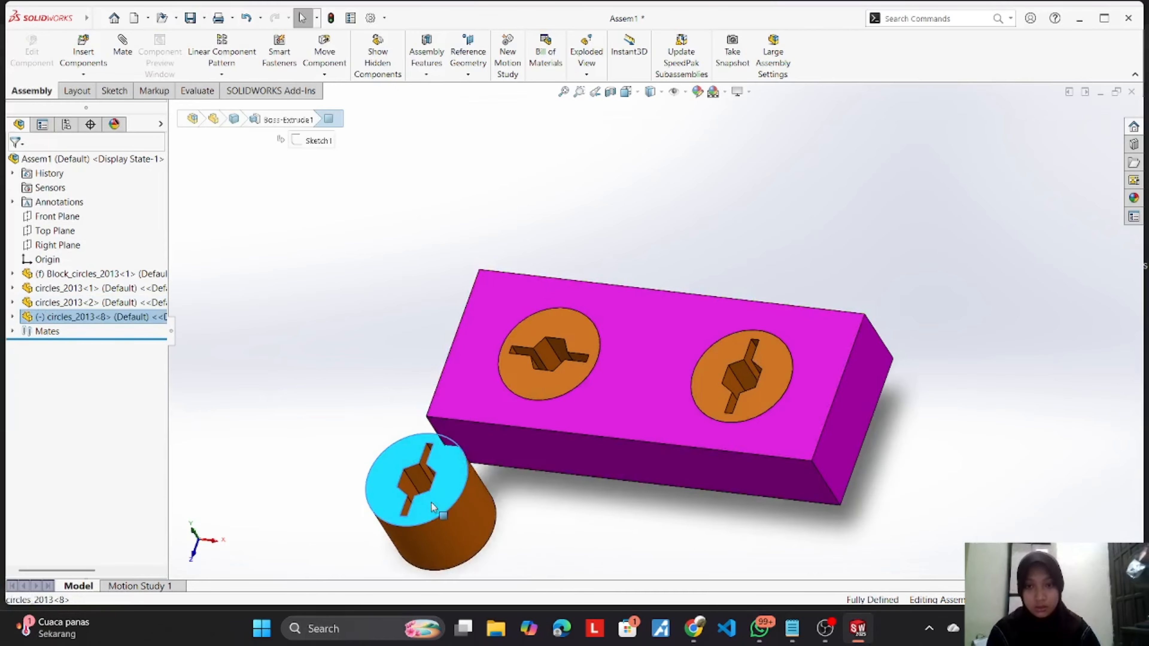
left_click(521, 531)
Step: Add a tangent mate between the block's long side face and the new insert's cylindrical face
middle_click_drag(514, 506, 564, 375)
key("ctrl+1")
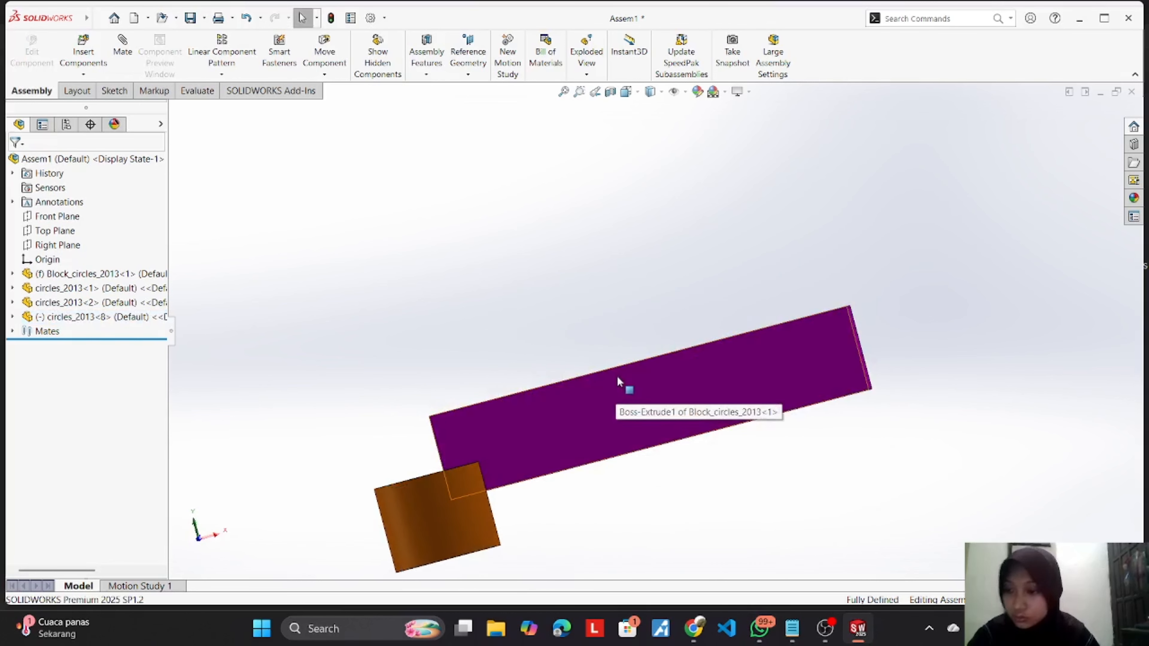
scroll(618, 317, "up", 1)
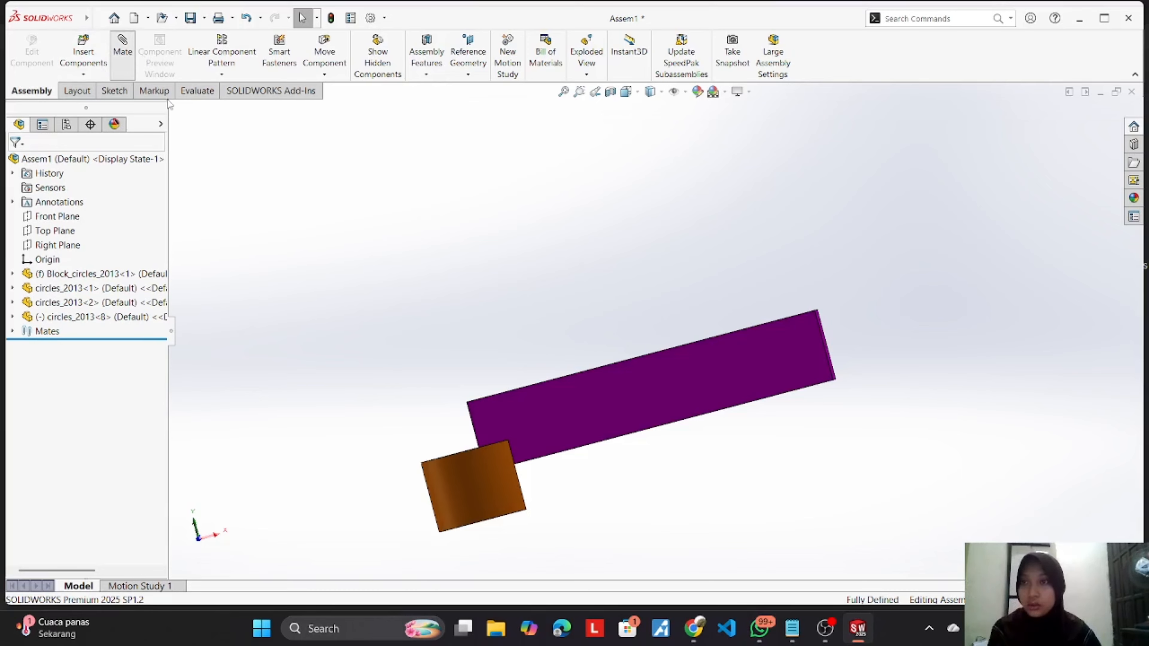
left_click(652, 401)
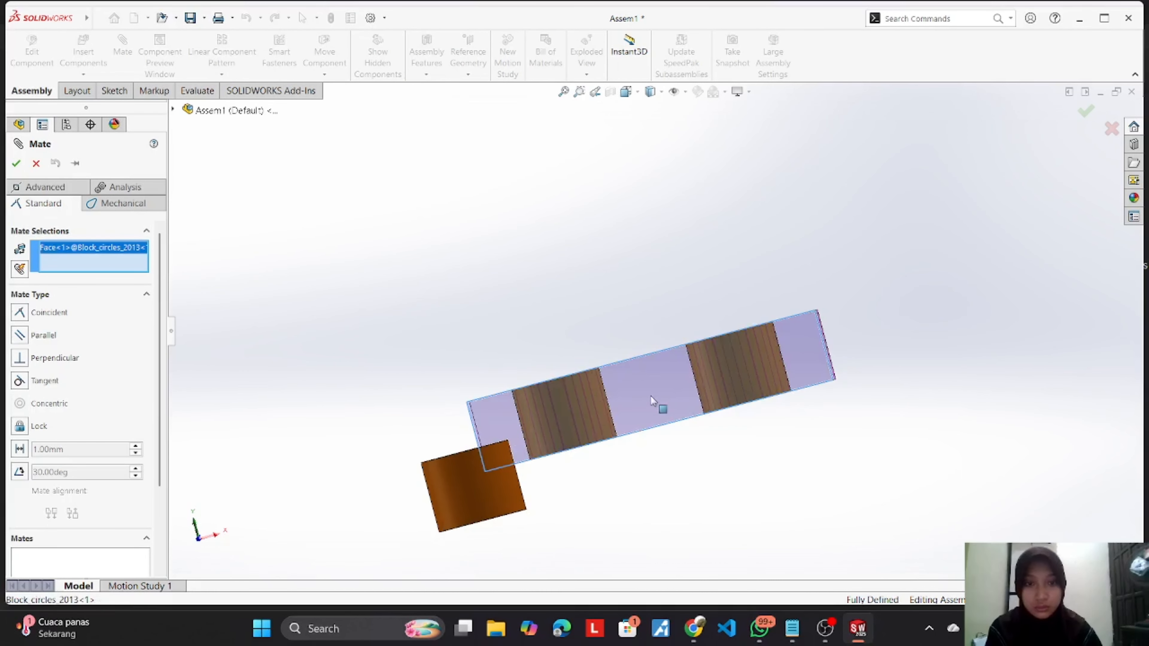
left_click(481, 491)
middle_click_drag(687, 257, 685, 396)
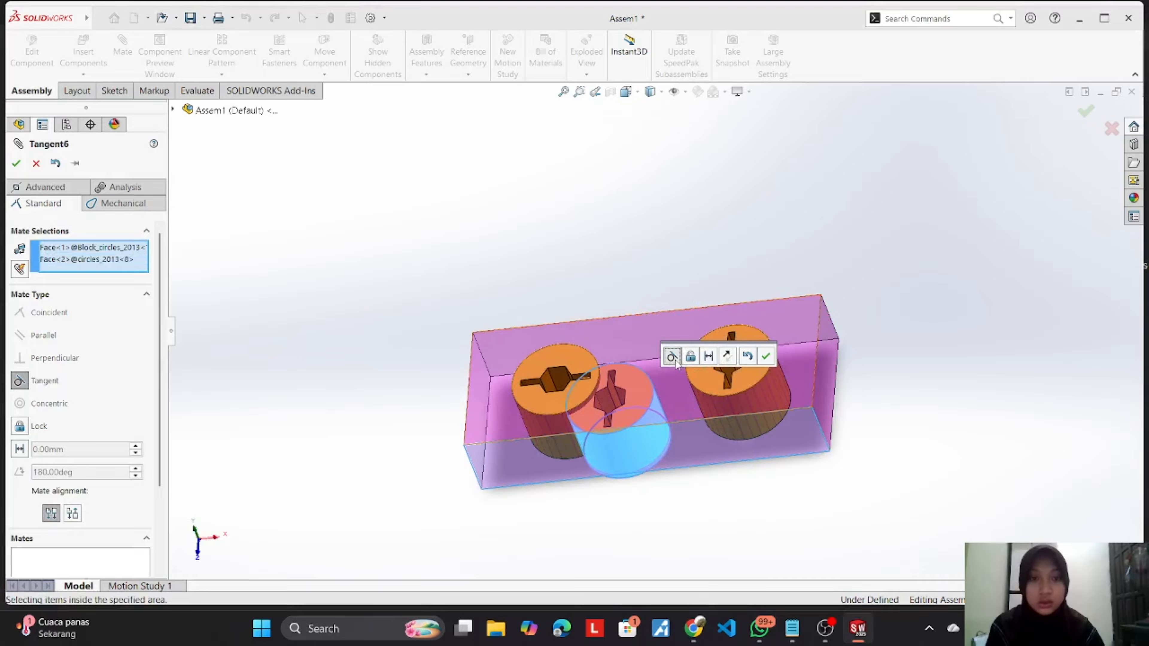
left_click(17, 164)
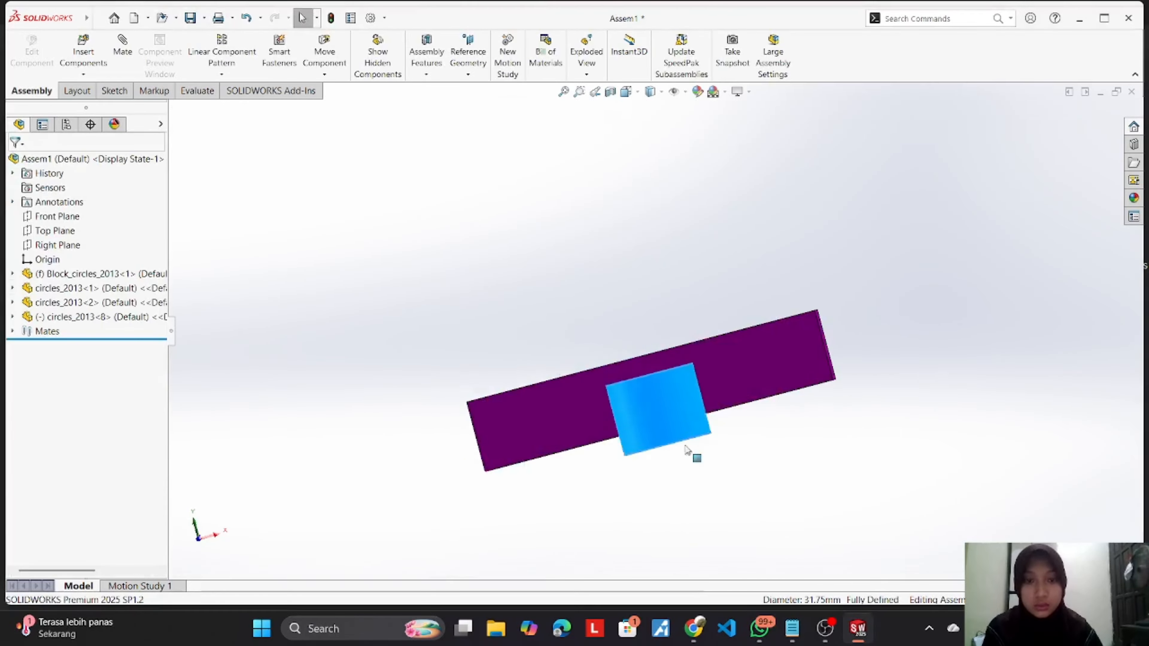
Step: Reposition the new insert so it stands clear in front of the block's long side
left_click_drag(686, 449, 629, 394)
middle_click_drag(630, 394, 624, 346)
left_click_drag(610, 389, 578, 440)
left_click(453, 333)
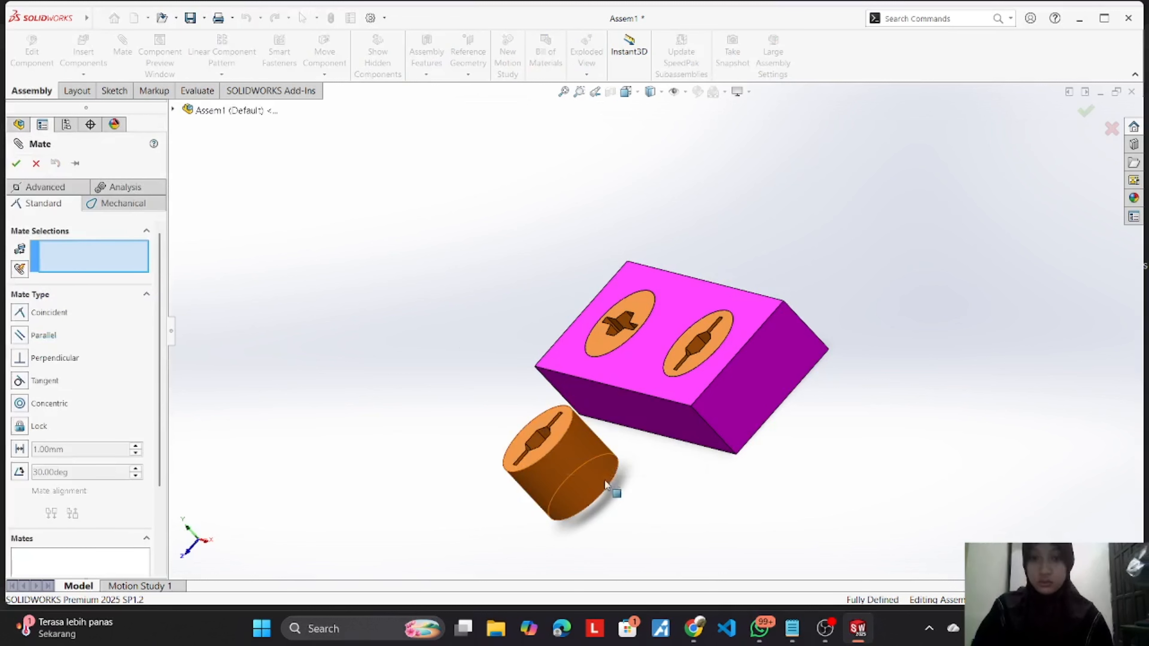
Step: Mate the insert's lower circular edge tangent to the block's long side face
left_click(606, 493)
left_click(656, 443)
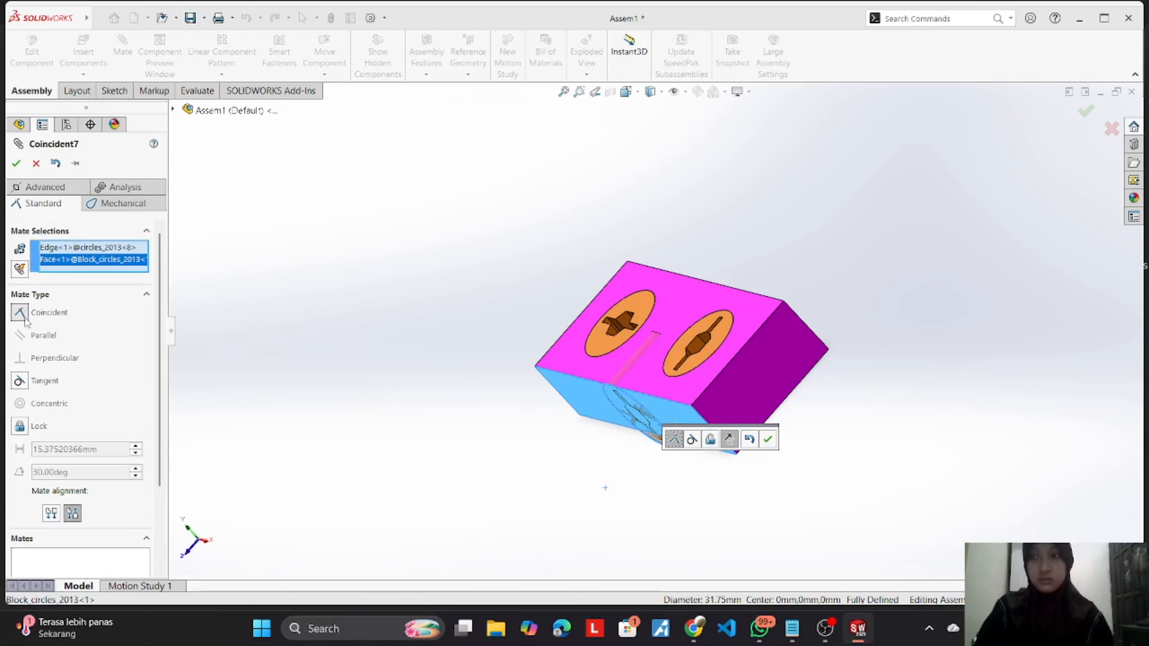
left_click(41, 383)
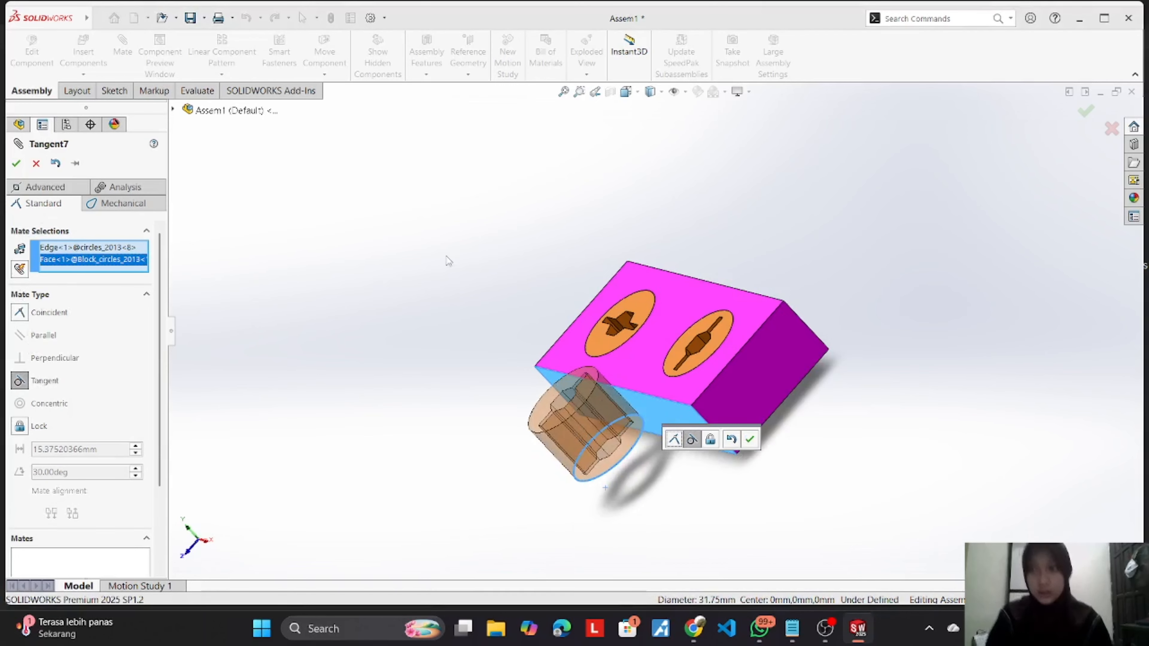
middle_click_drag(448, 262, 429, 290)
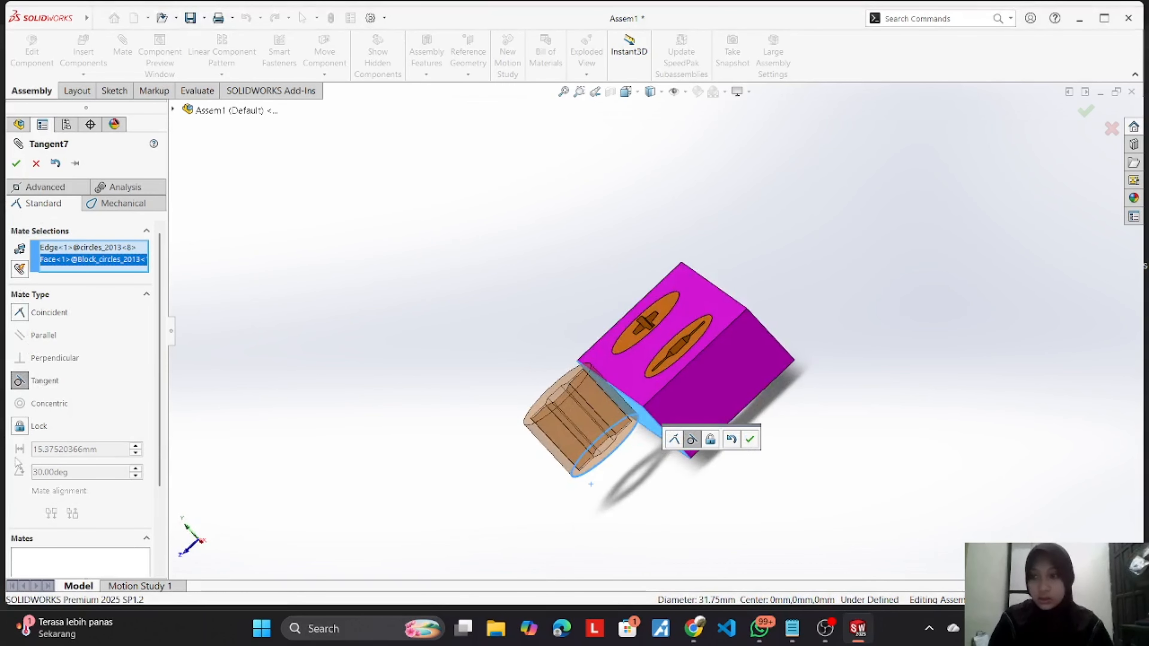
middle_click_drag(505, 331, 584, 326)
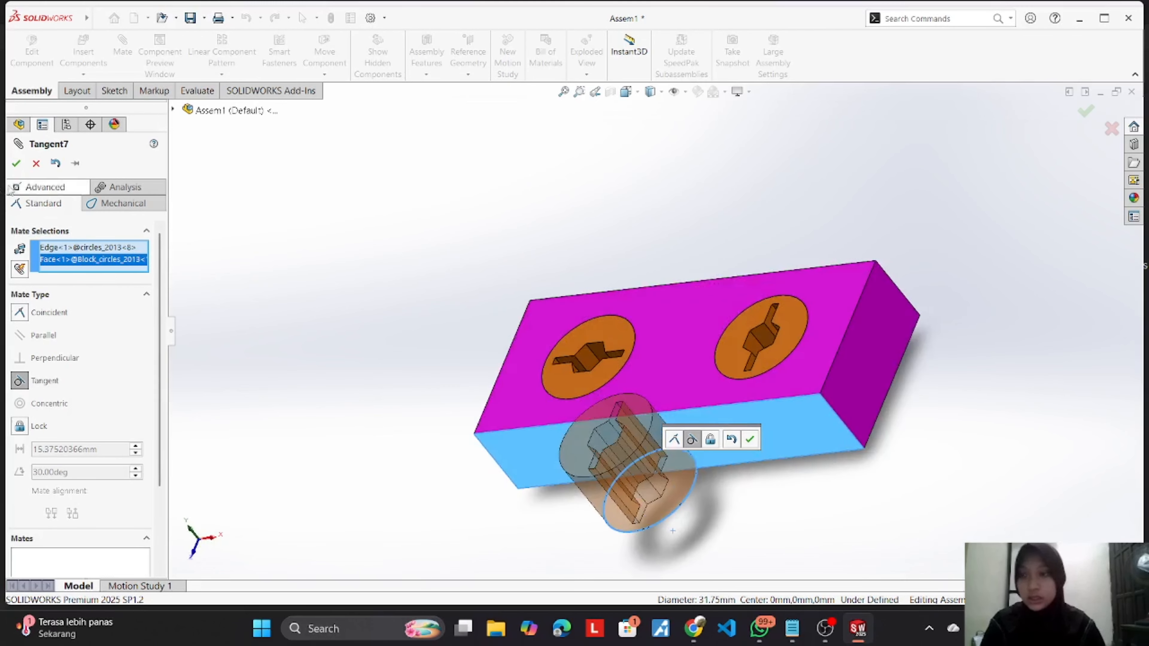
left_click(16, 163)
Step: Move the tangent-mated insert over to the end corner of the block's long side
left_click_drag(671, 486, 624, 372)
left_click_drag(609, 453, 519, 440)
left_click(404, 372)
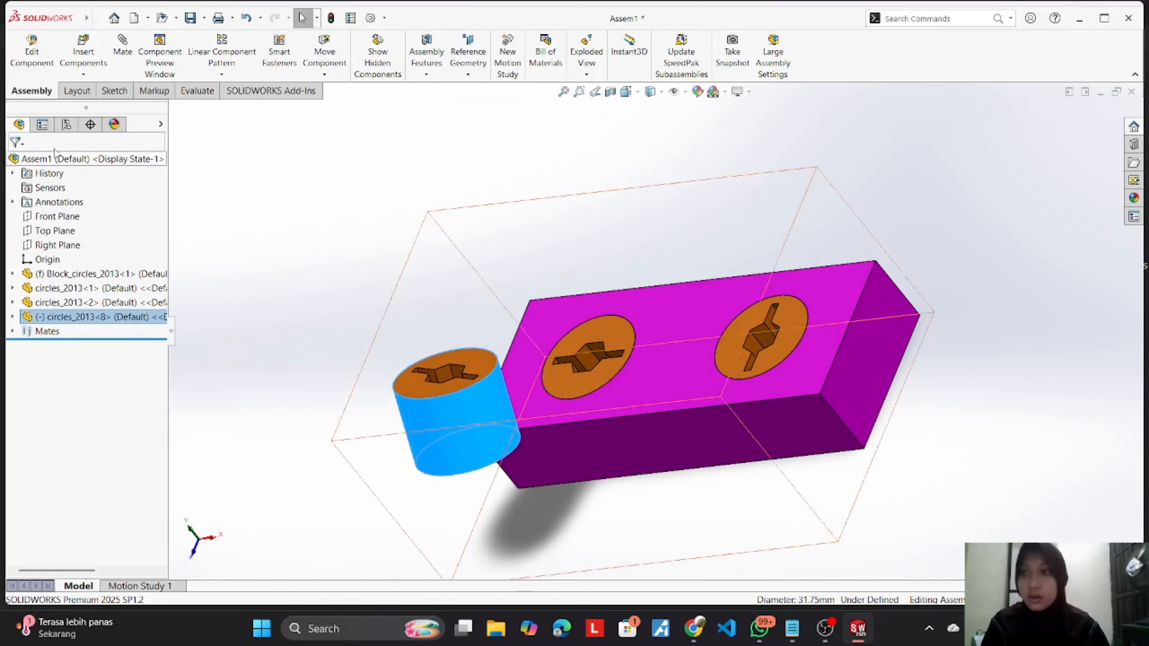
left_click(122, 51)
middle_click_drag(528, 159, 513, 380)
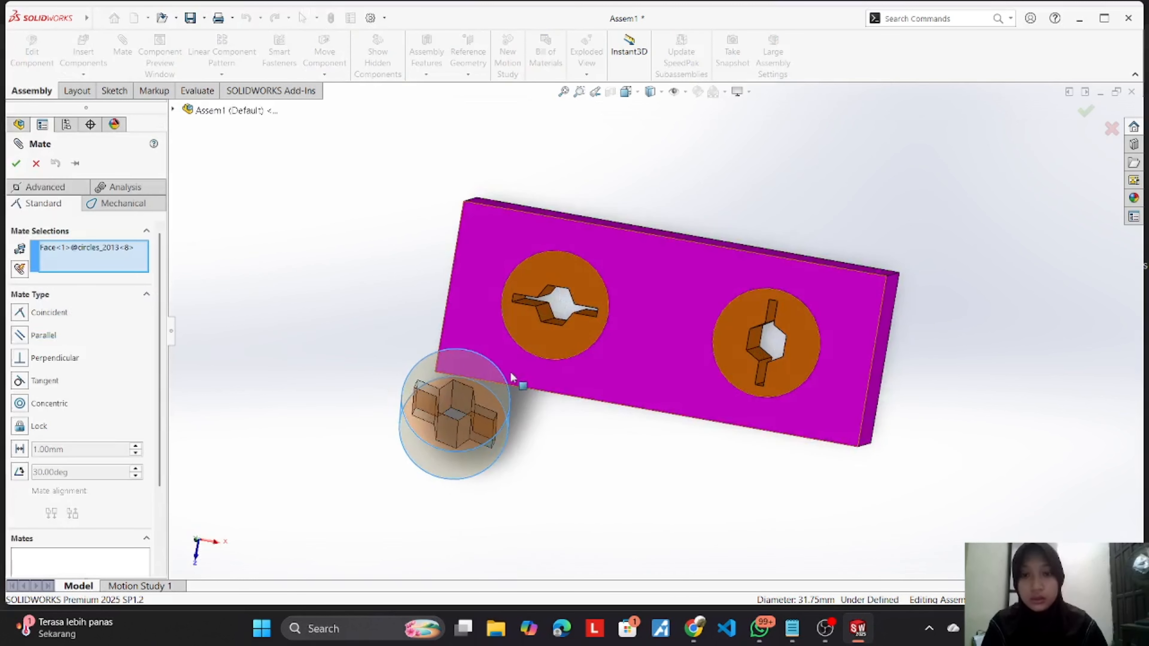
left_click(492, 377)
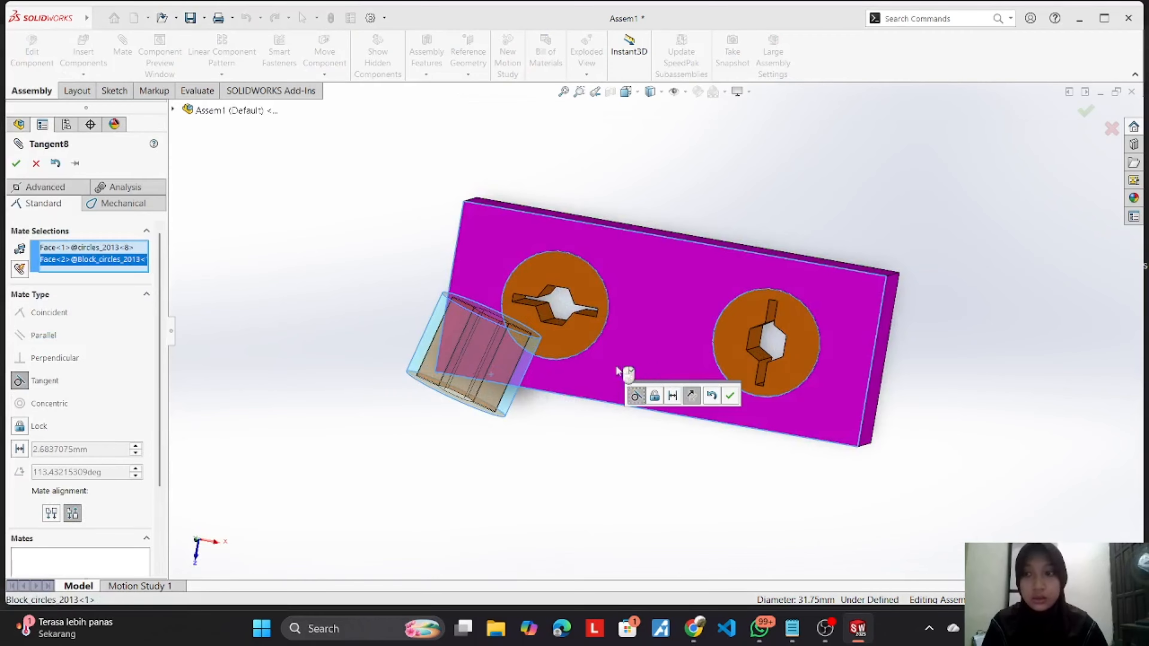
right_click(100, 254)
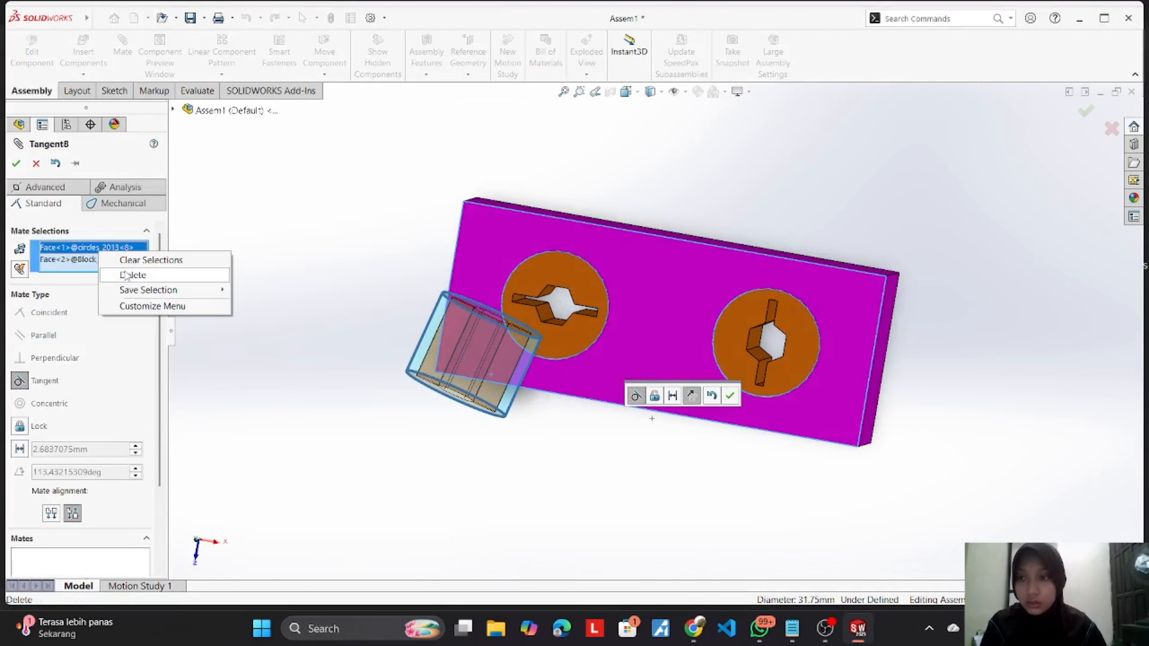
left_click(127, 275)
right_click(86, 251)
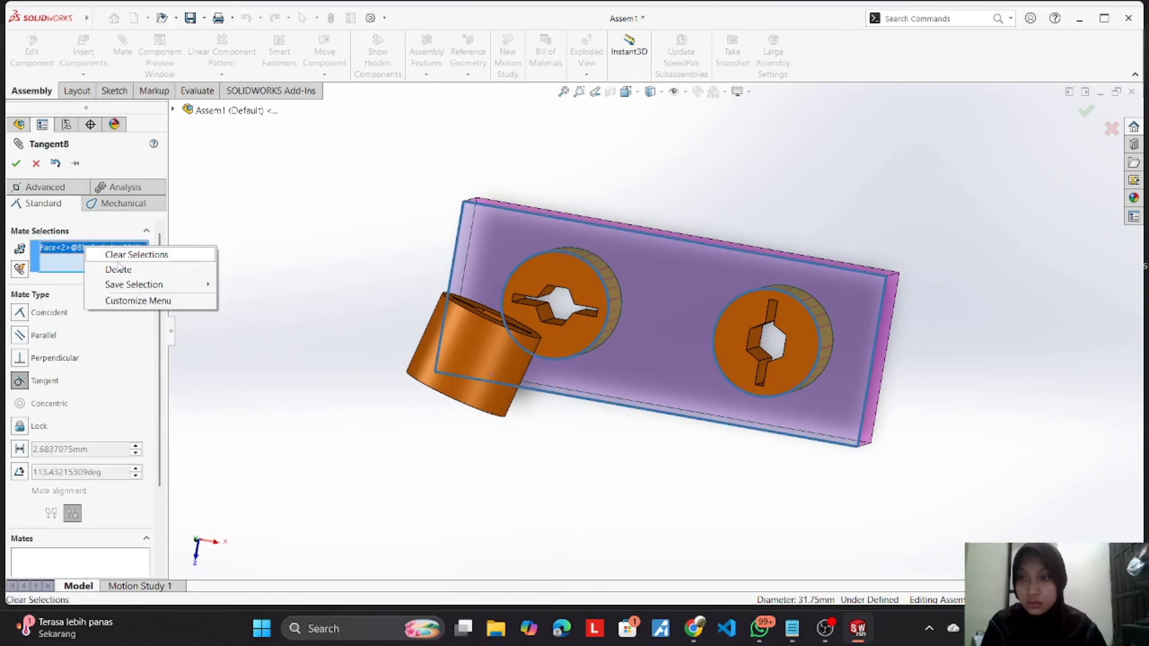
left_click(112, 271)
left_click_drag(457, 337, 268, 434)
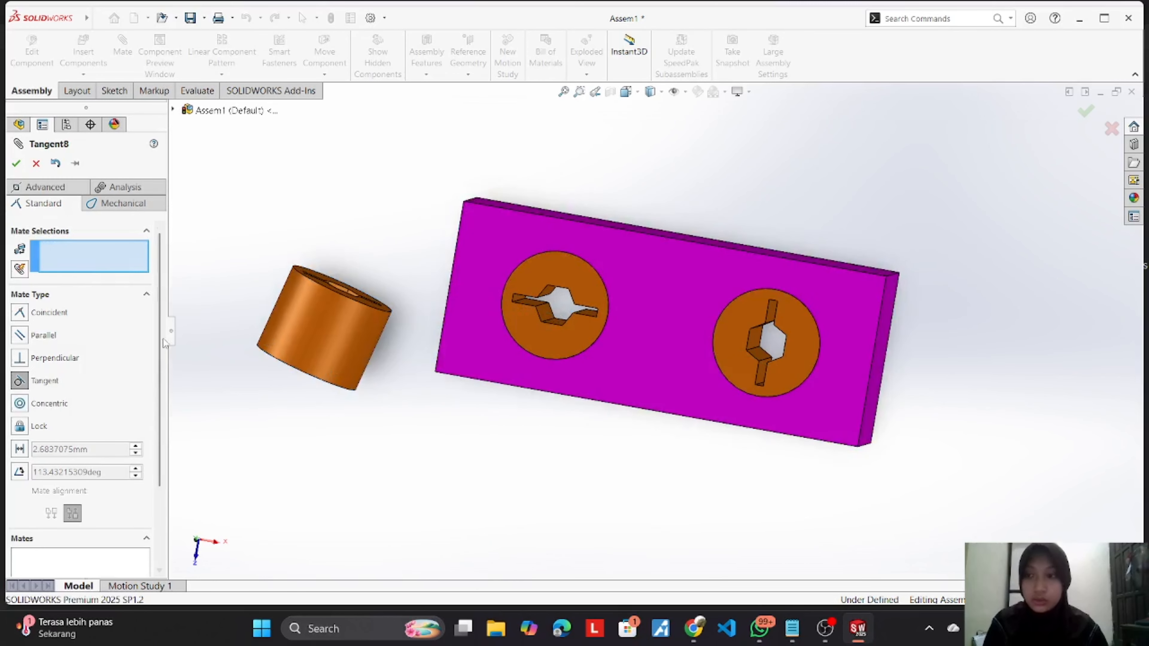
left_click(36, 164)
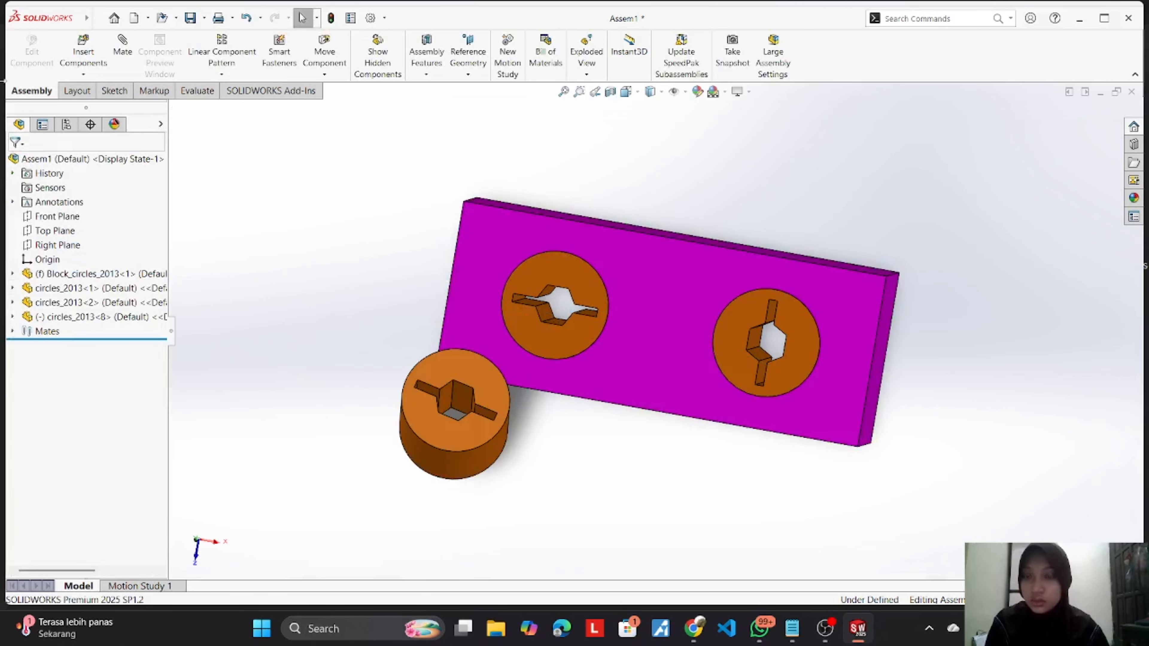
Step: Add a coincident mate between the insert's slotted end face and the block's large face with the two holes
left_click(123, 45)
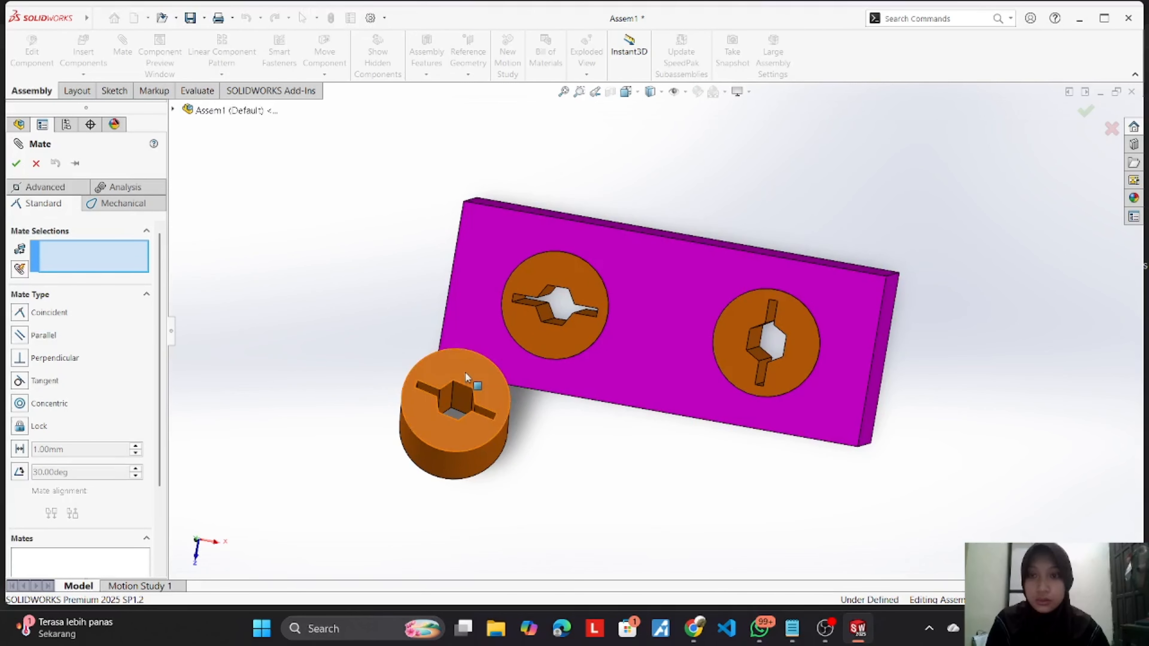
left_click(465, 373)
left_click(479, 307)
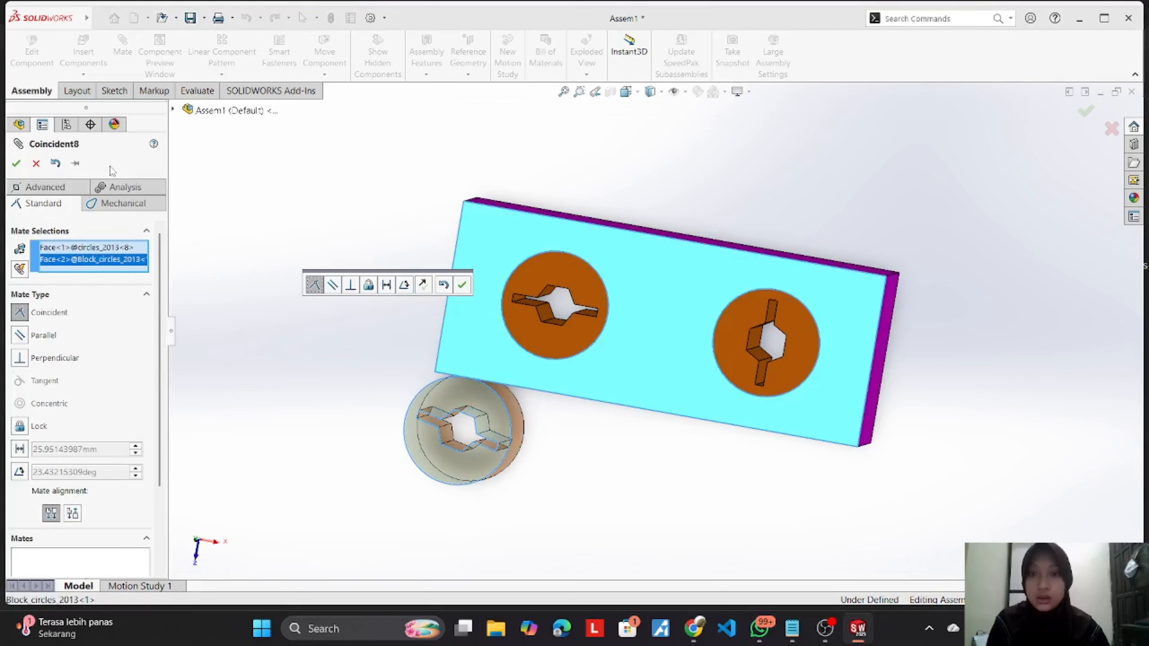
left_click(15, 163)
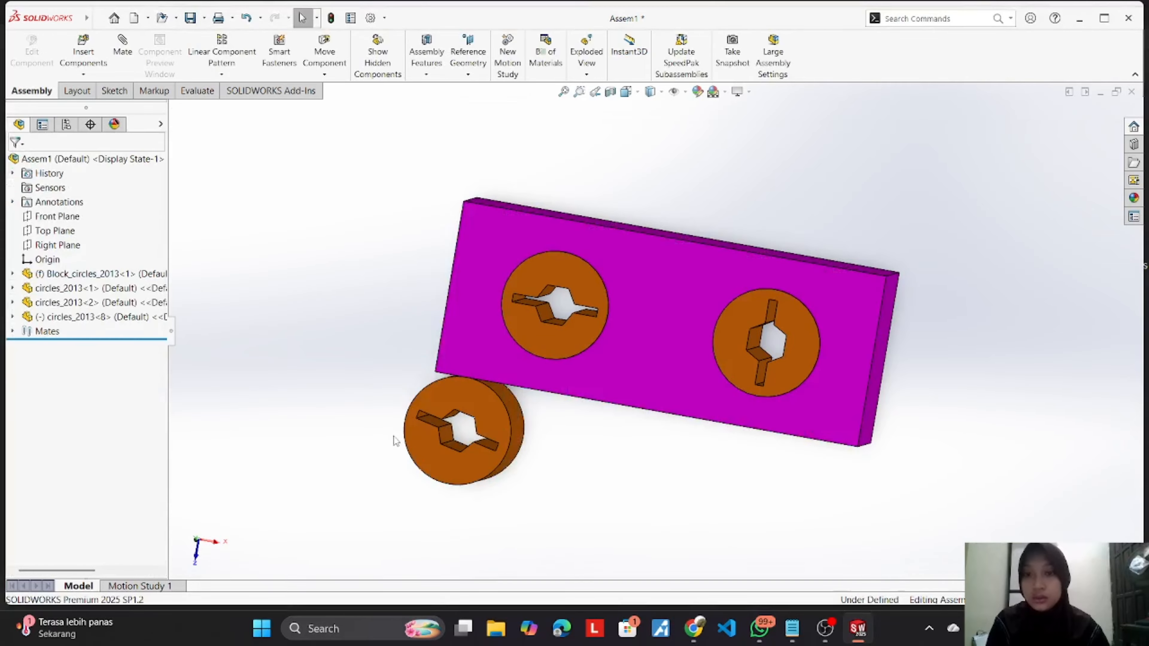
Step: Test how the mated insert moves and examine its contact with the block's long side from several angles
middle_click_drag(396, 440, 504, 350)
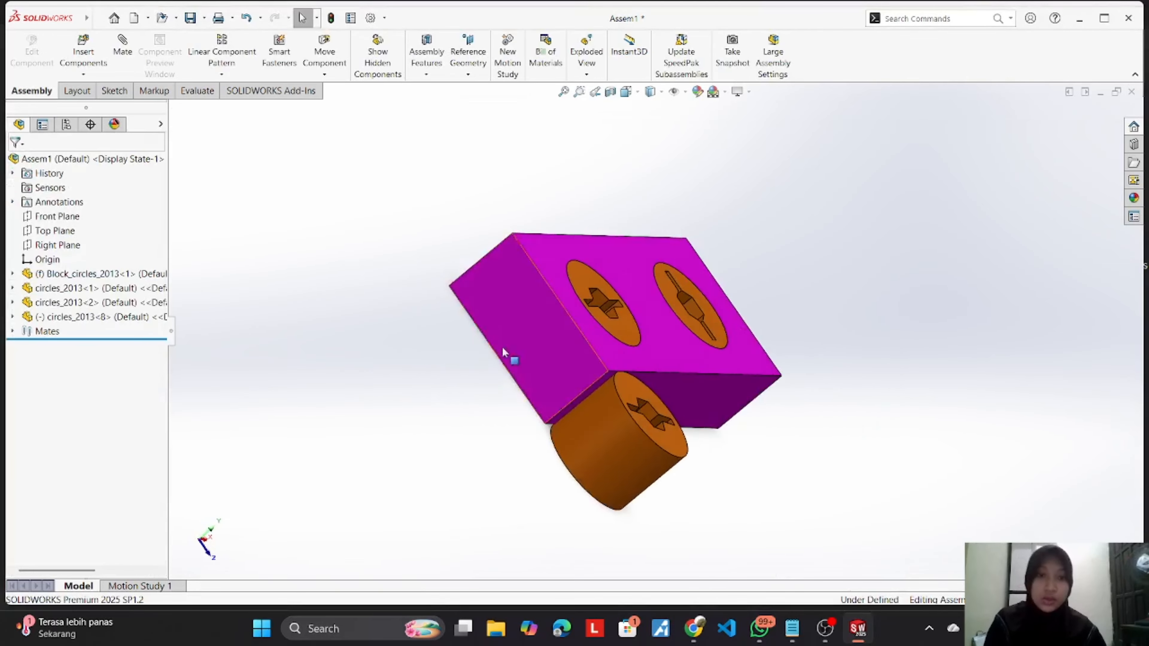
scroll(657, 499, "down", 1)
left_click(644, 399)
left_click_drag(644, 399, 708, 544)
key("Escape")
left_click(851, 454)
middle_click_drag(859, 437, 652, 462)
middle_click_drag(759, 480, 775, 457)
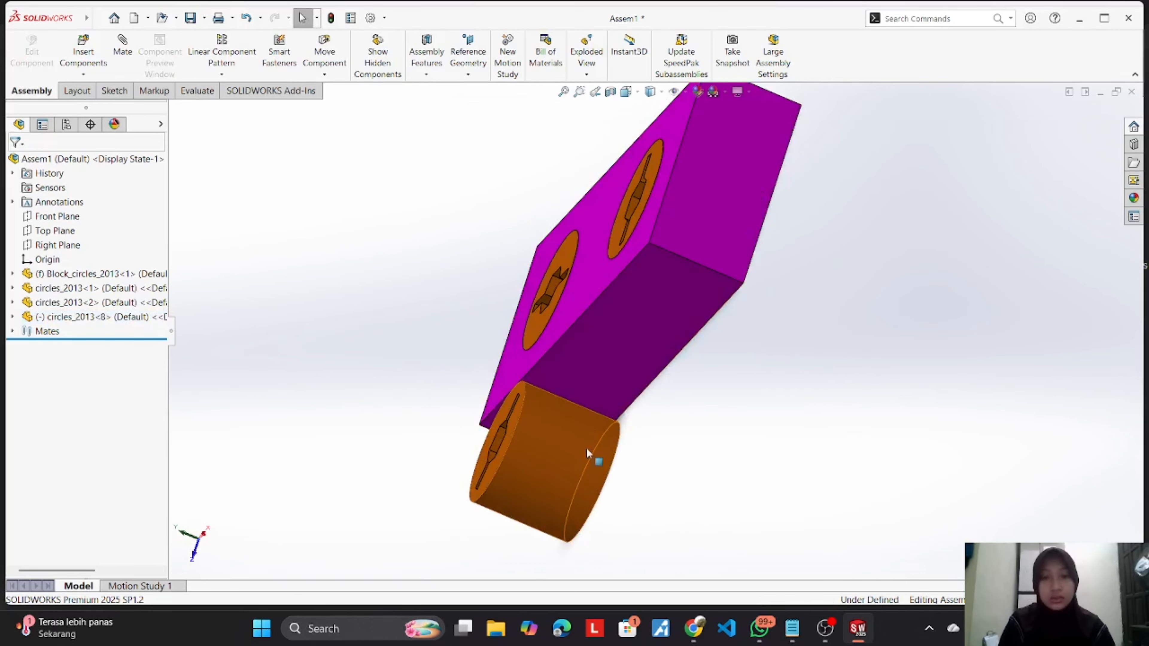
Step: Slide the mated insert along the block's long side, away from the end corner
left_click(836, 641)
left_click(857, 630)
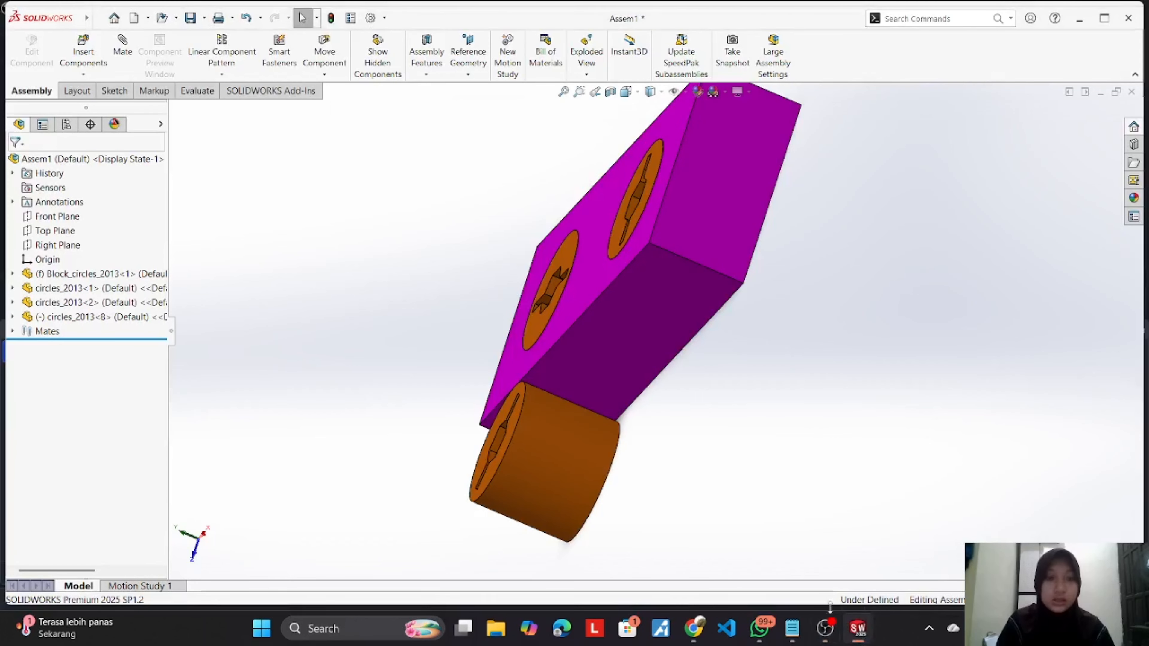
left_click(611, 365)
mouse_move(610, 364)
left_mouse_down()
mouse_move(679, 292)
mouse_move(624, 480)
mouse_move(615, 375)
left_mouse_up()
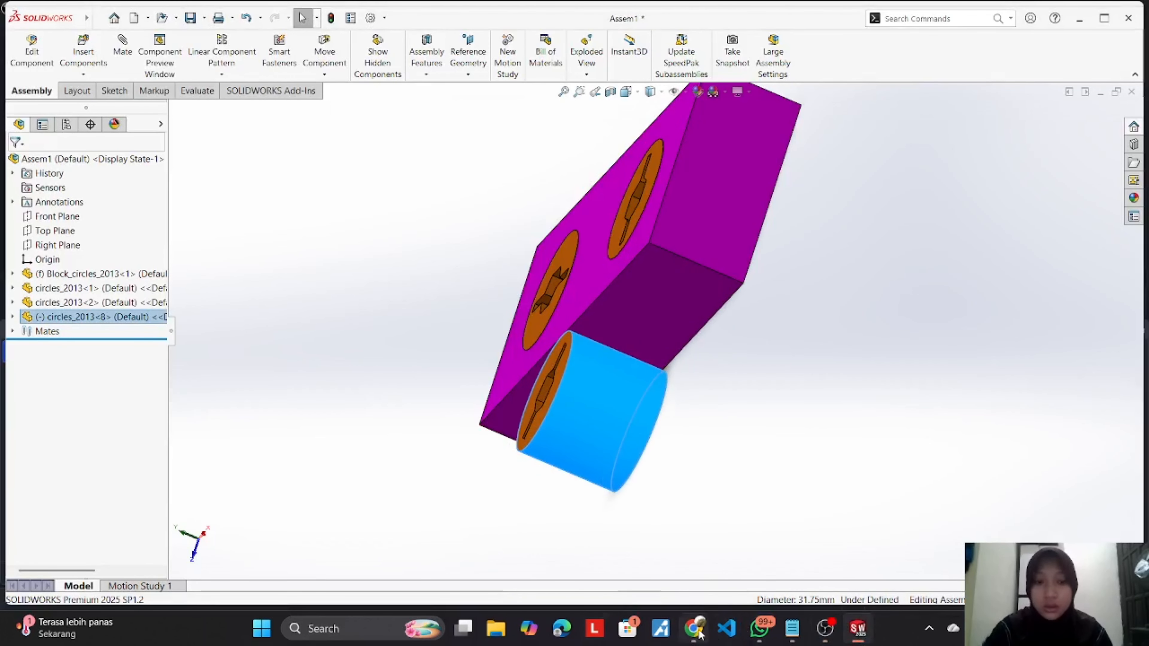
Step: Switch to the Notepad lesson notes to review the mate topics, and return to the SOLIDWORKS assembly
left_click(787, 638)
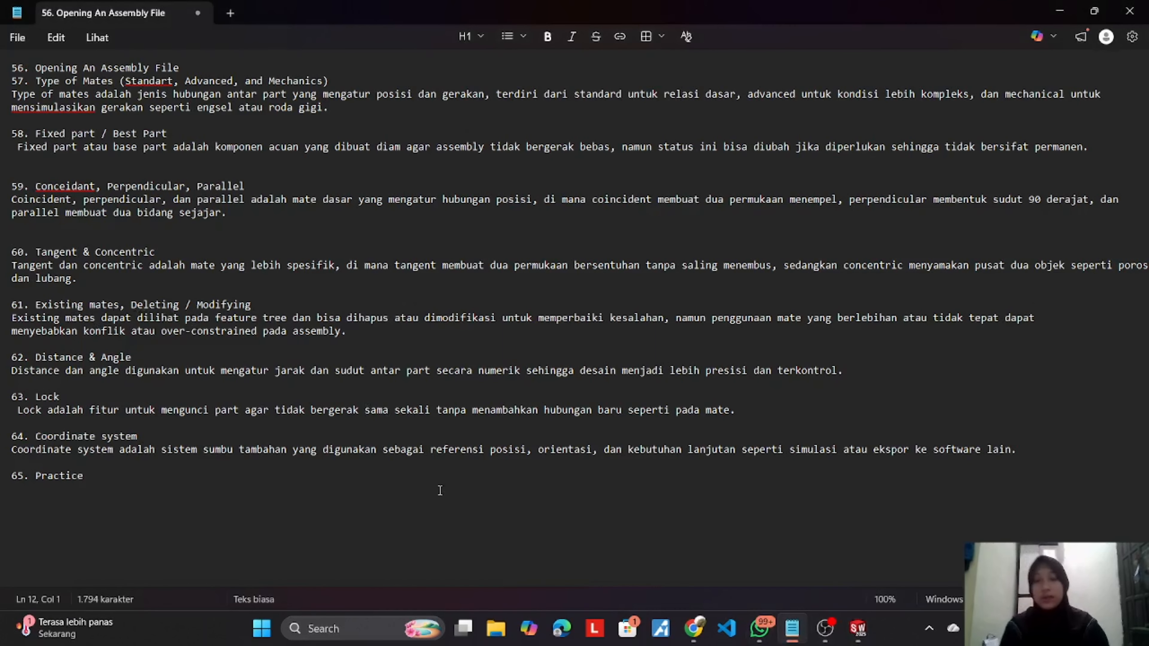
mouse_move(851, 638)
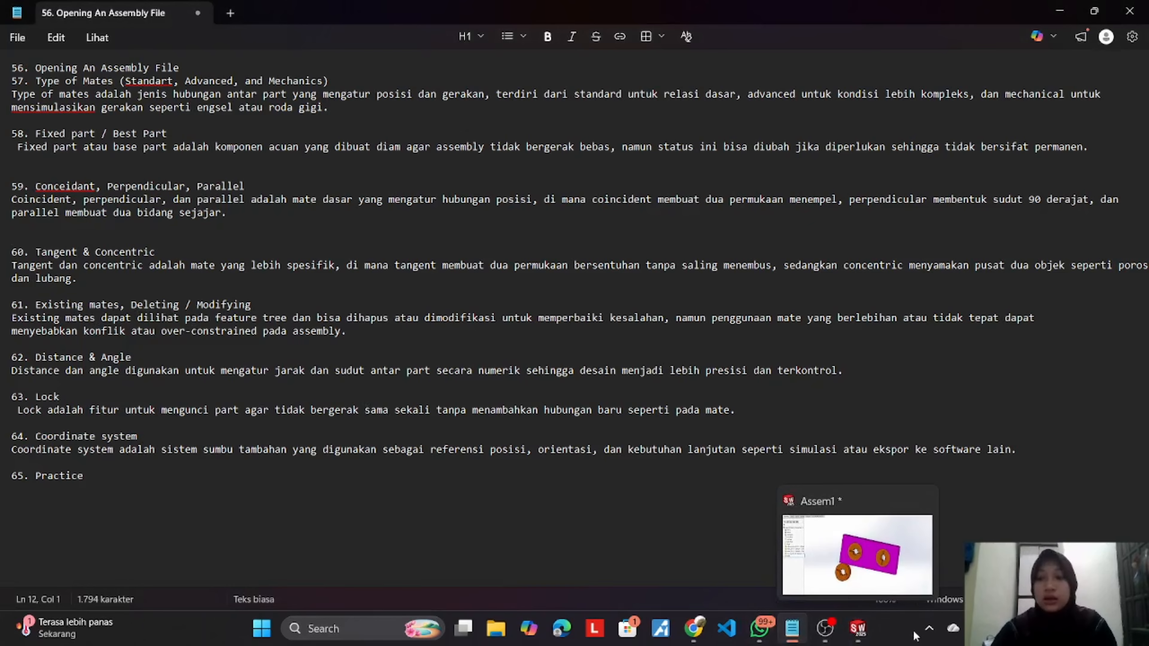
left_click(862, 631)
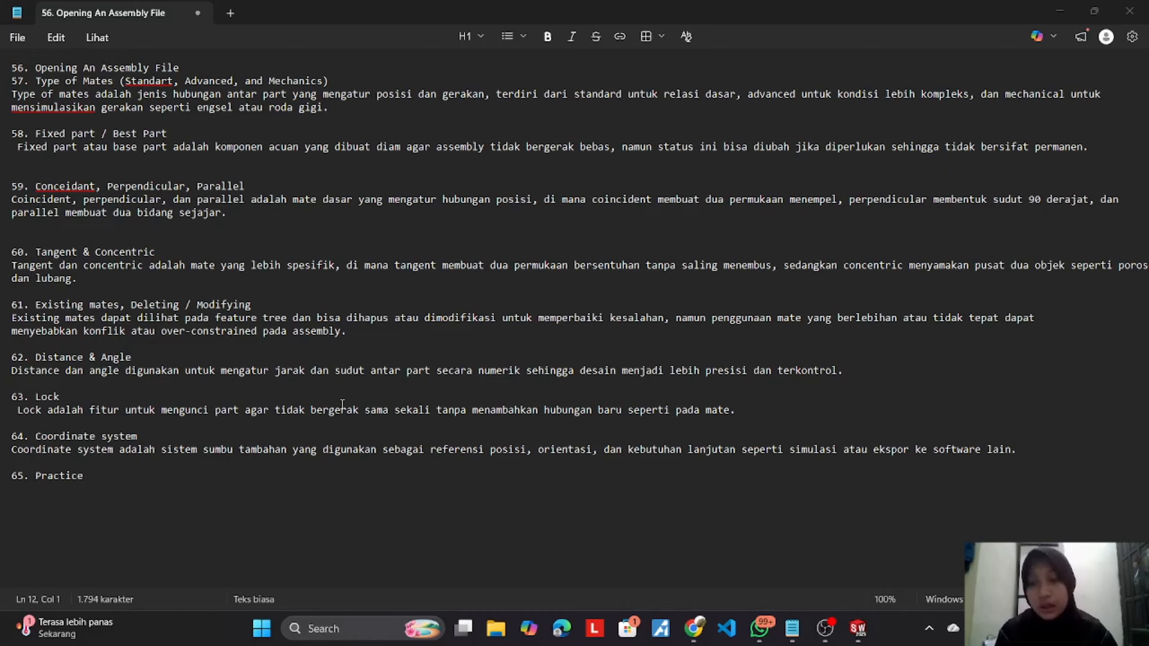
left_click(855, 636)
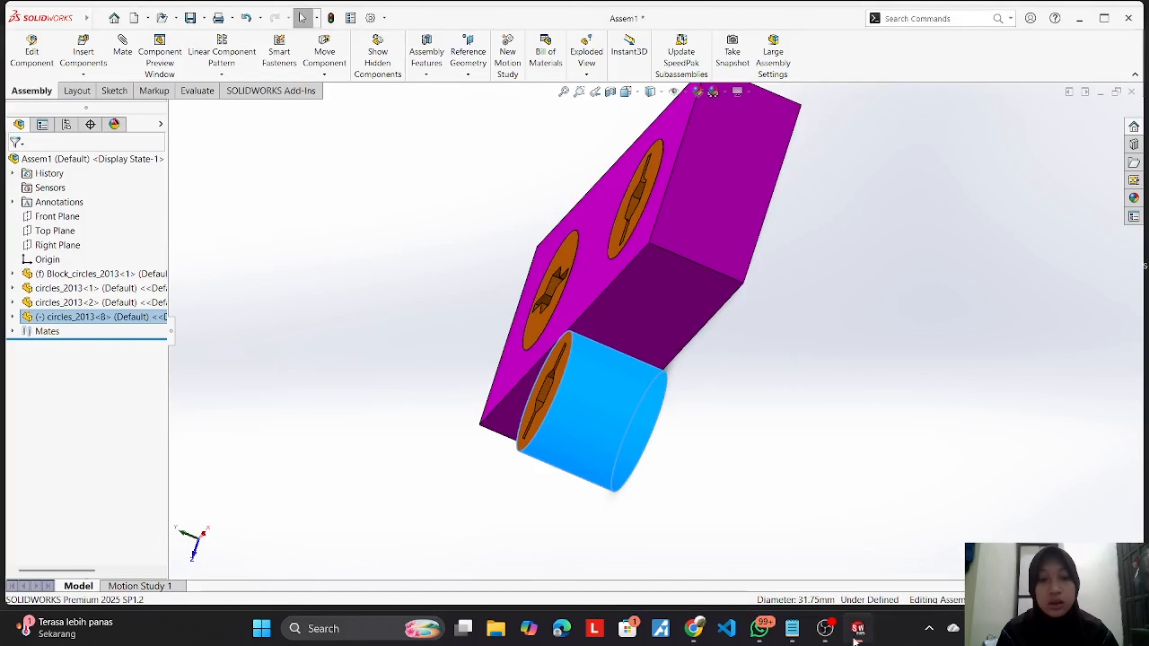
Step: List the assembly's existing mates in the feature tree
middle_click_drag(528, 456, 587, 357)
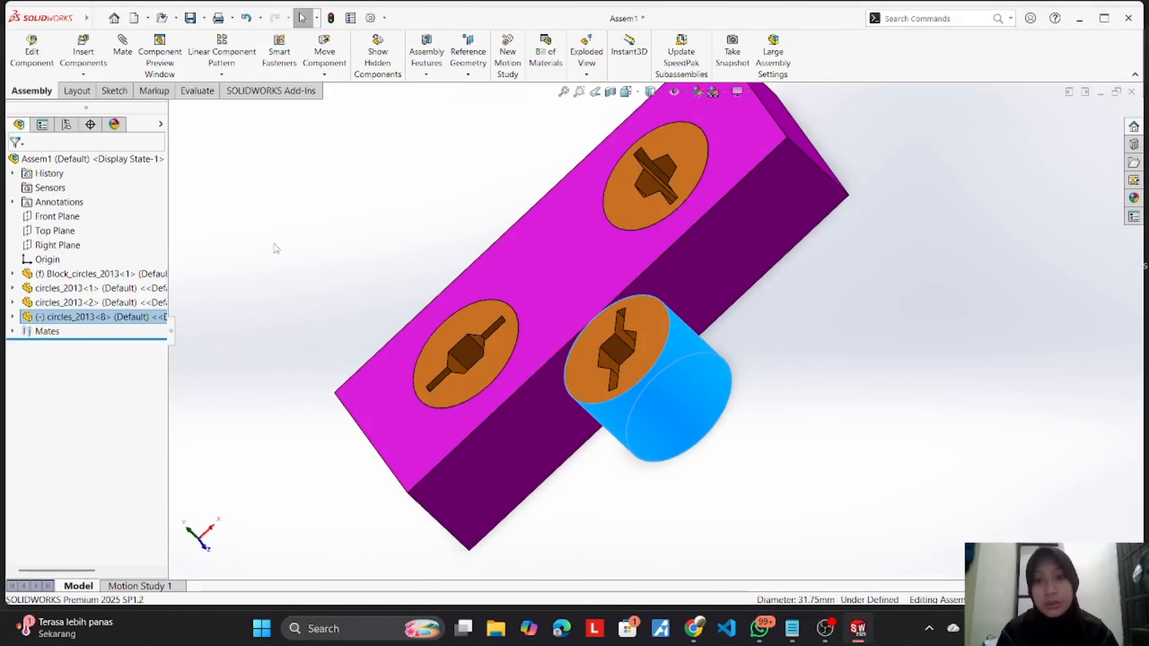
left_click(263, 246)
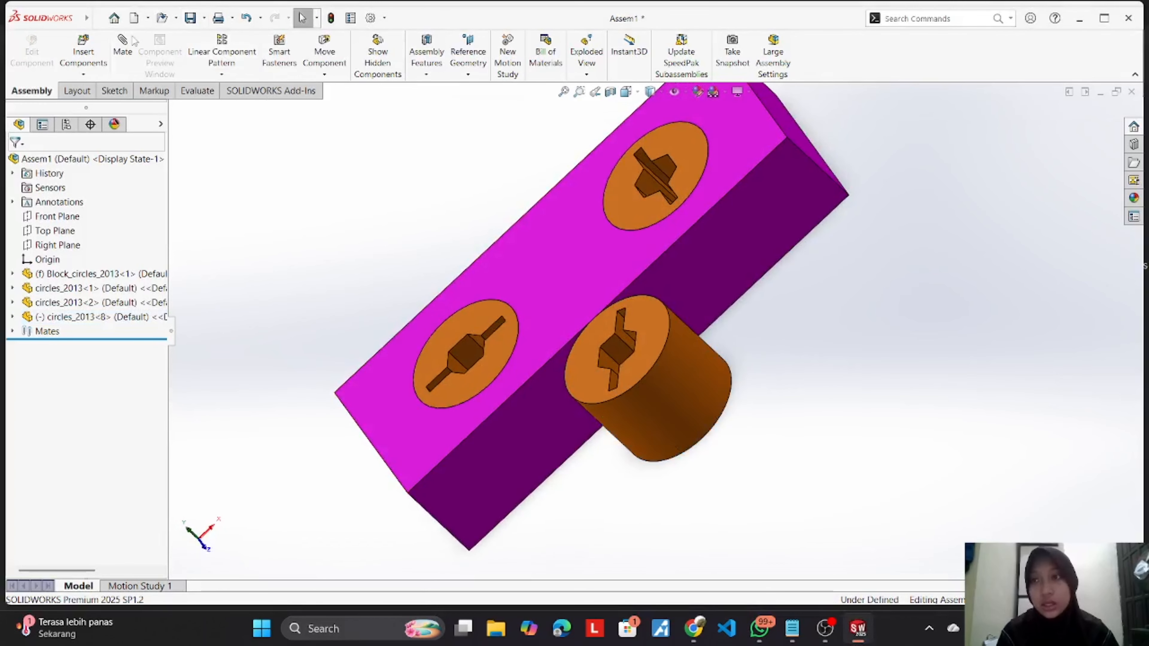
left_click(122, 50)
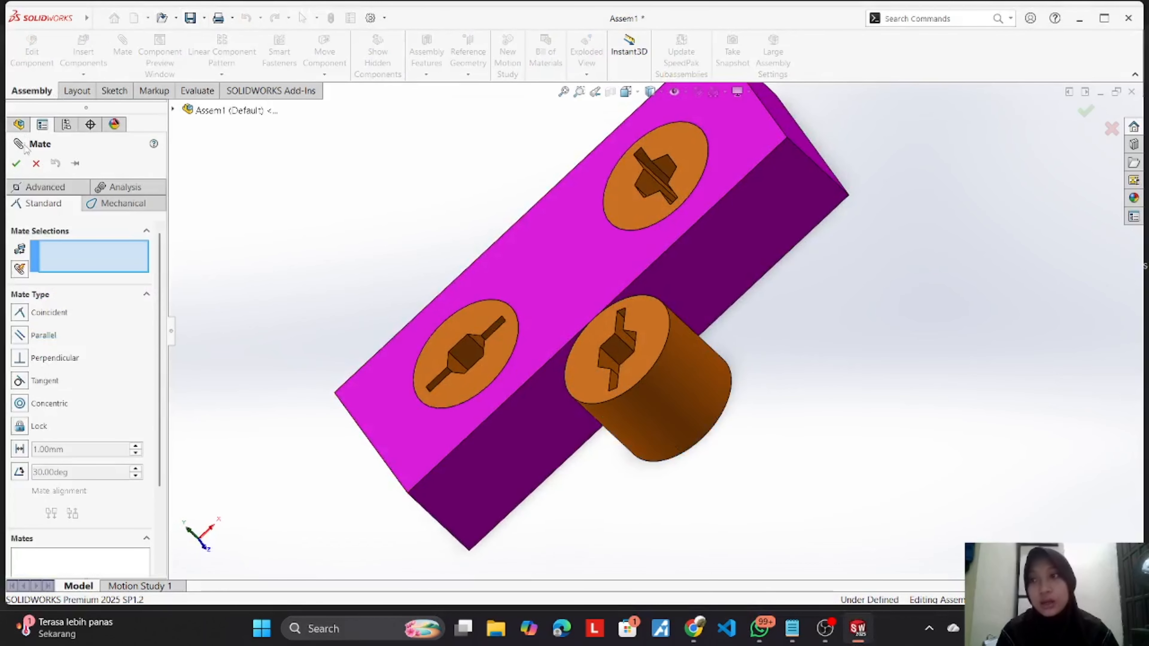
left_click(36, 164)
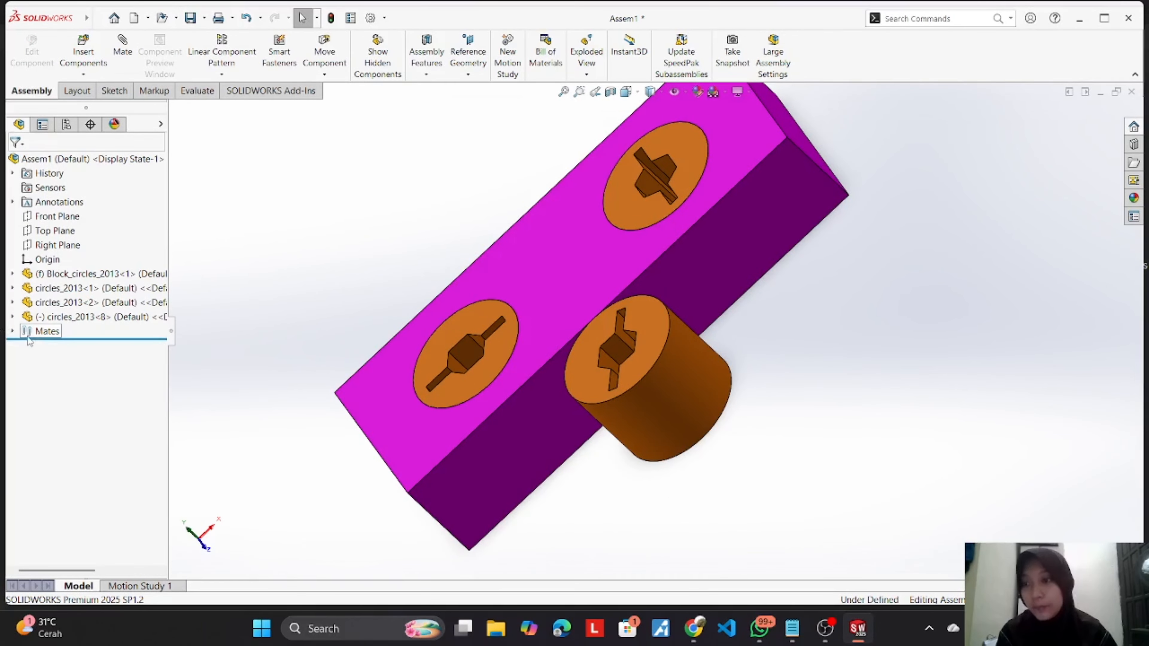
left_click(12, 332)
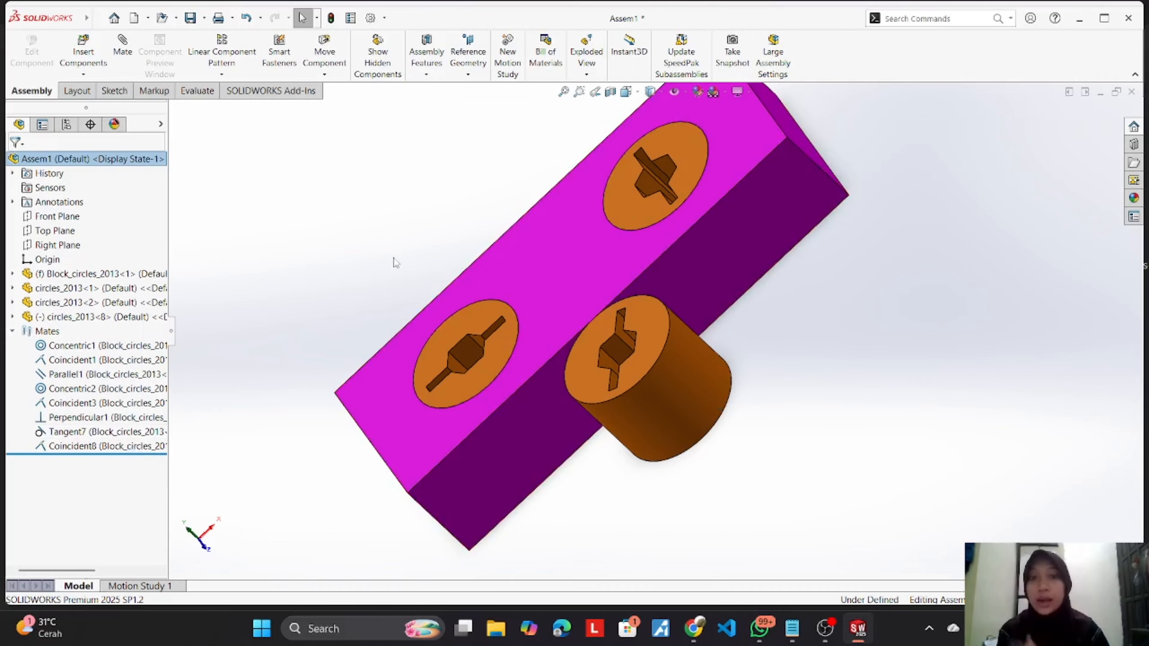
Step: Delete the Concentric1 mate and pull the freed circles_2013<1> insert out of its hole to beside the block
left_click(62, 348)
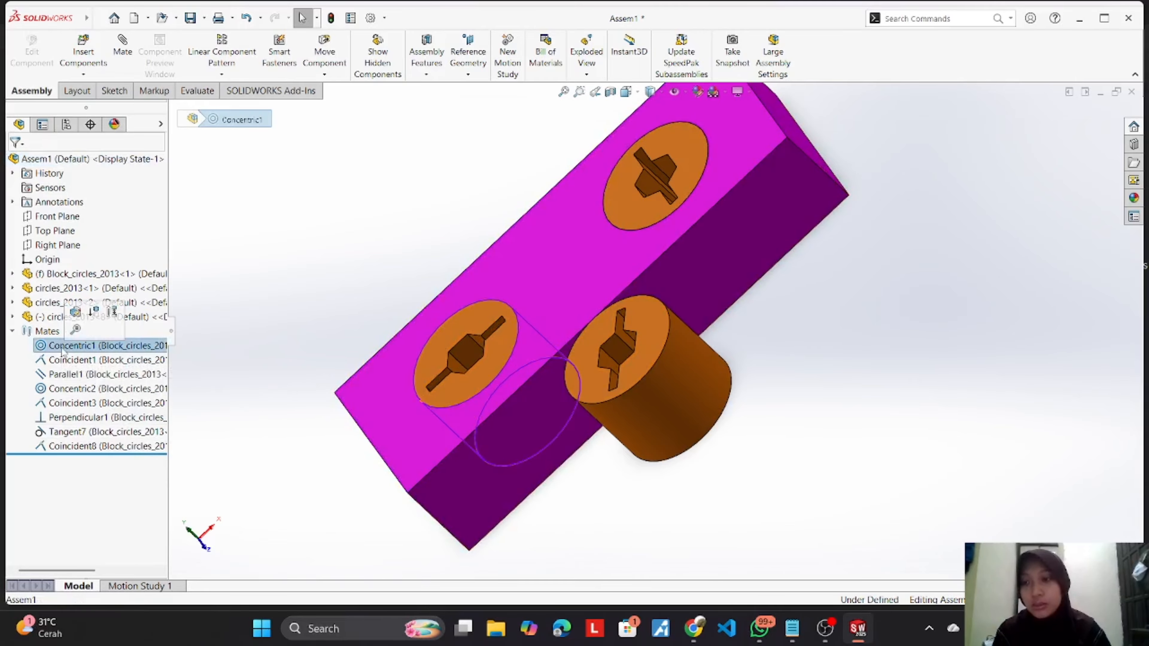
right_click(63, 348)
left_click(90, 417)
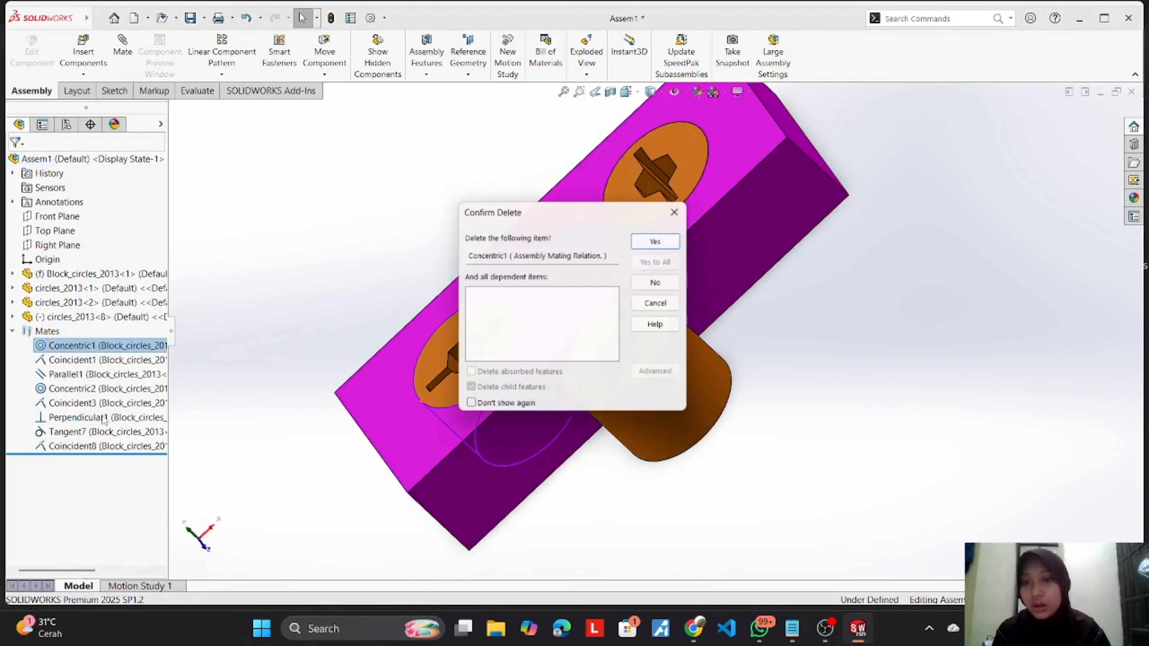
left_click(661, 235)
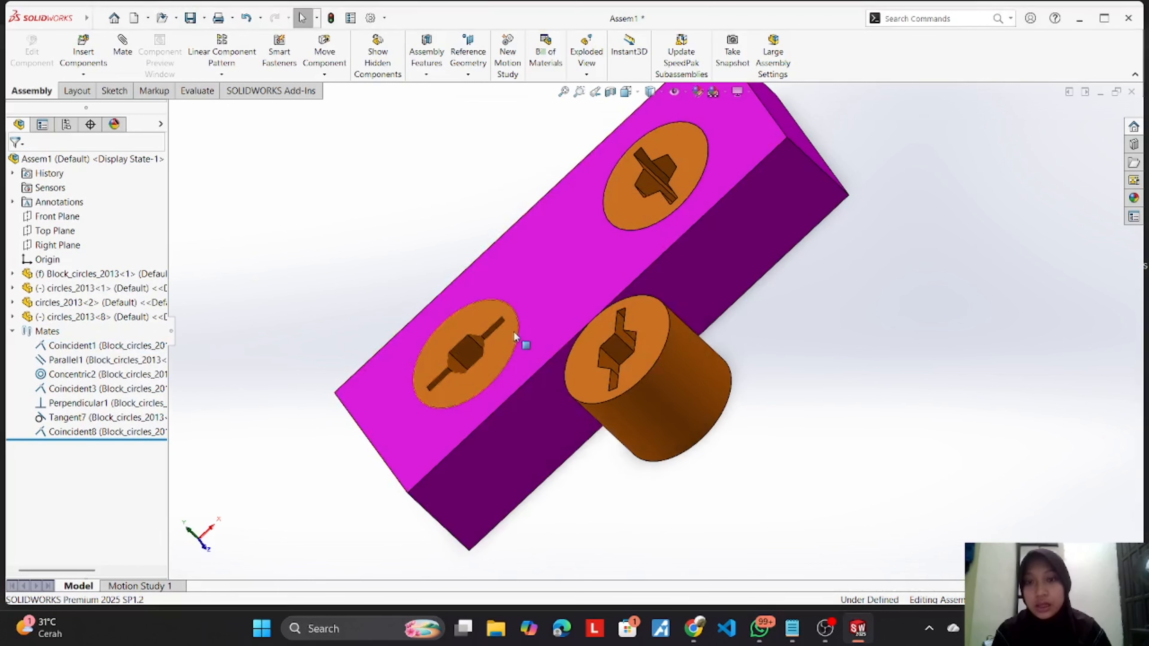
left_click(518, 349)
left_click_drag(521, 351, 334, 210)
key("Escape")
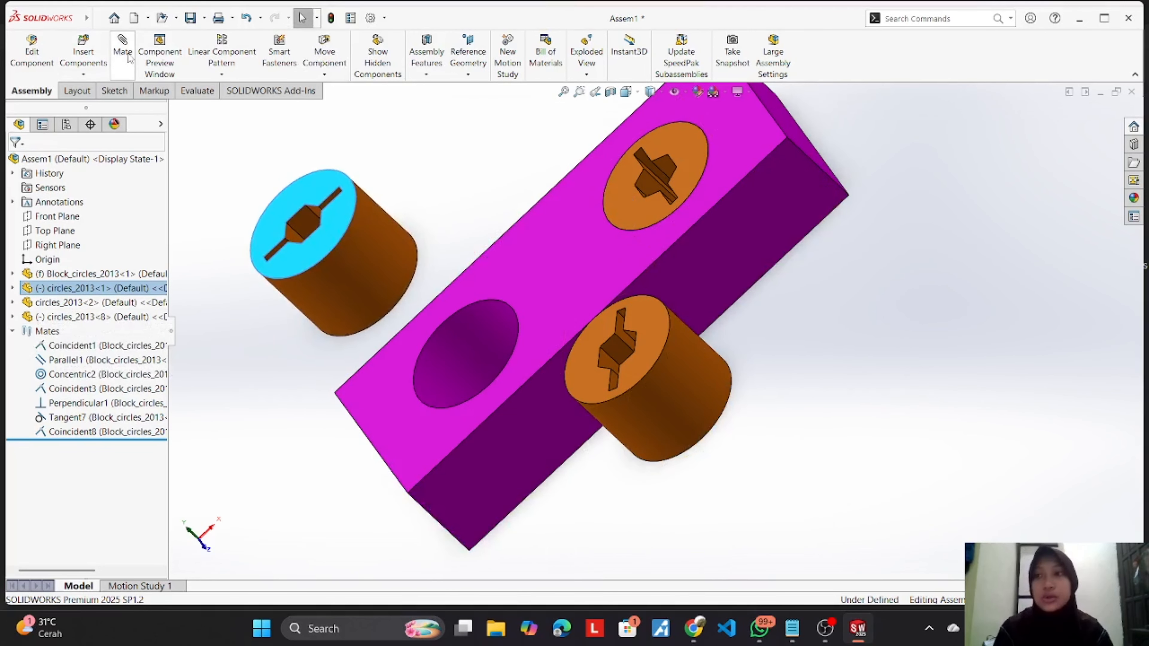
Step: Add a concentric mate between the outer cylindrical face of circles_2013<1> and the wall of the block's empty hole
left_click(122, 45)
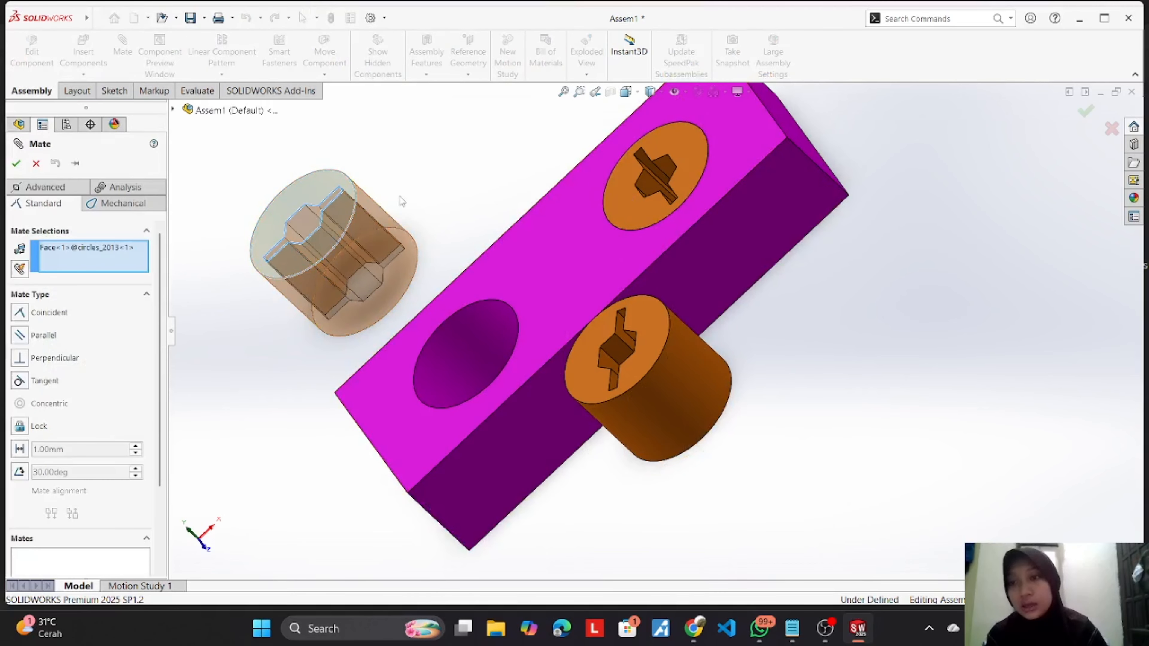
right_click(126, 248)
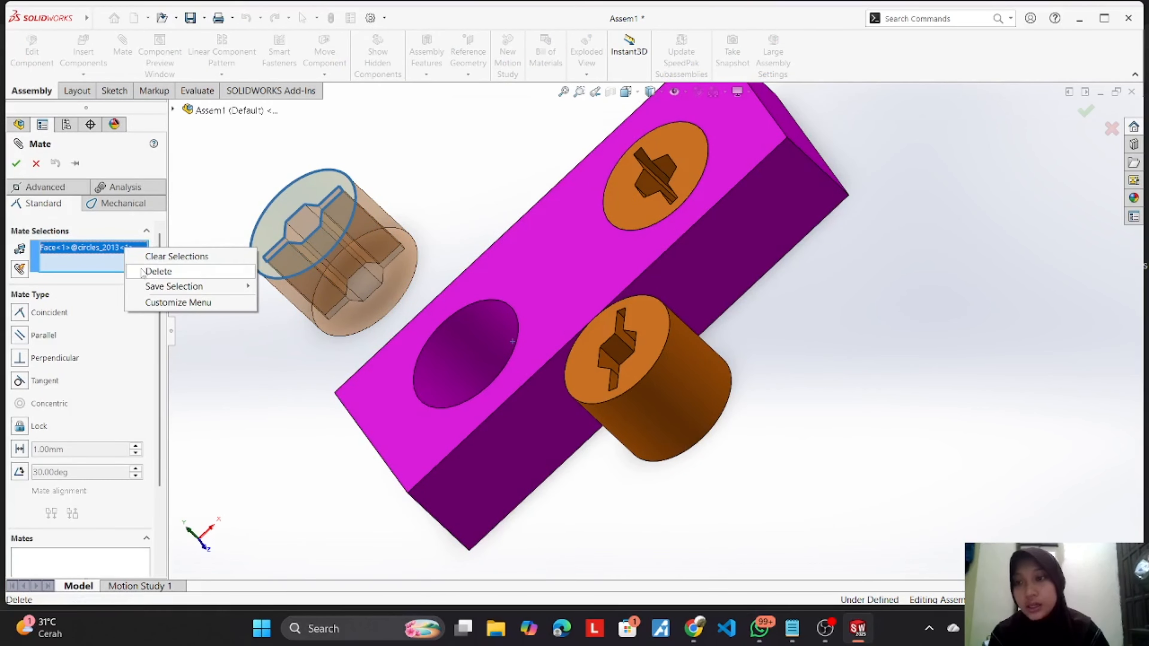
left_click(145, 271)
middle_click_drag(346, 303, 382, 221)
left_click(380, 269)
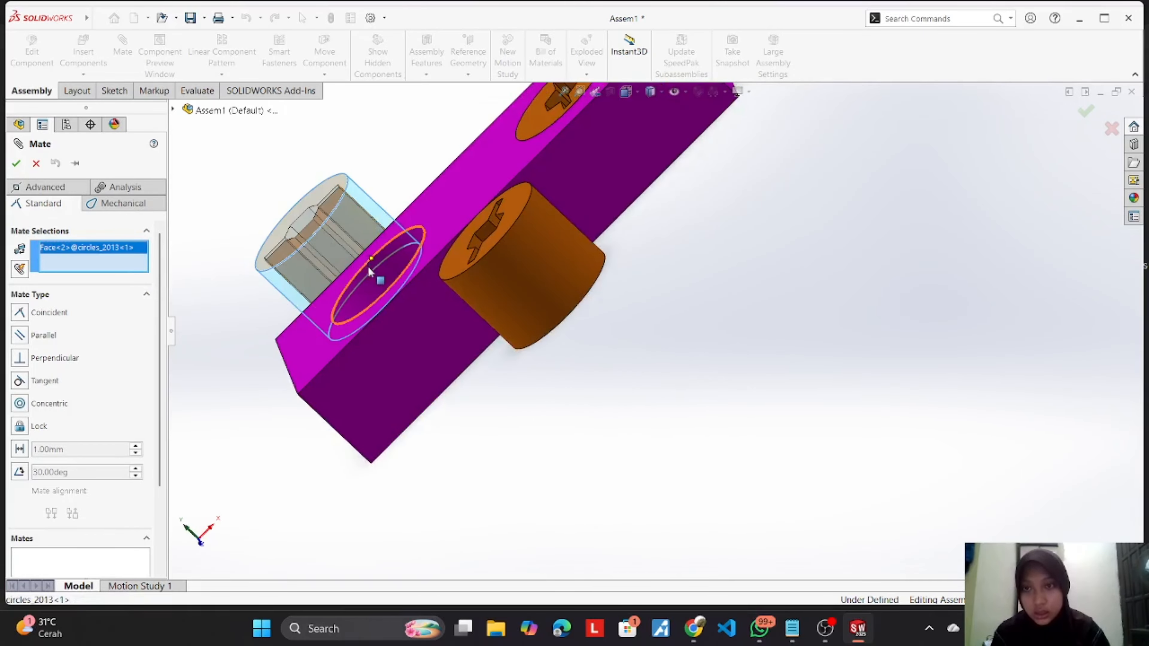
left_click(398, 255)
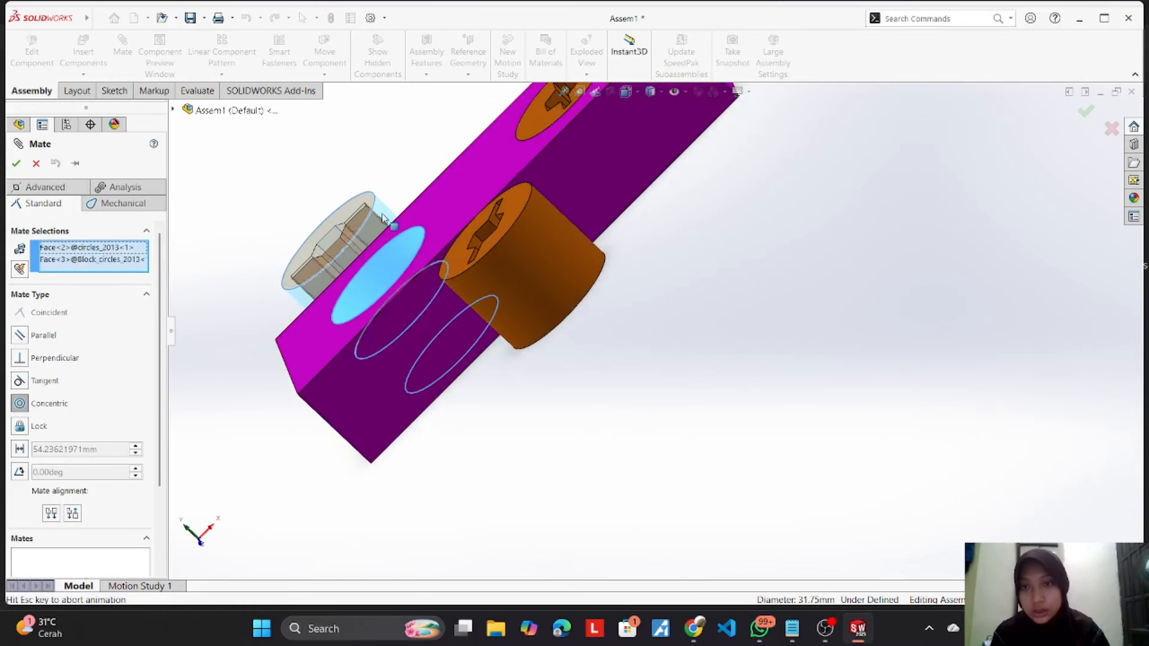
left_click(16, 163)
left_click(16, 163)
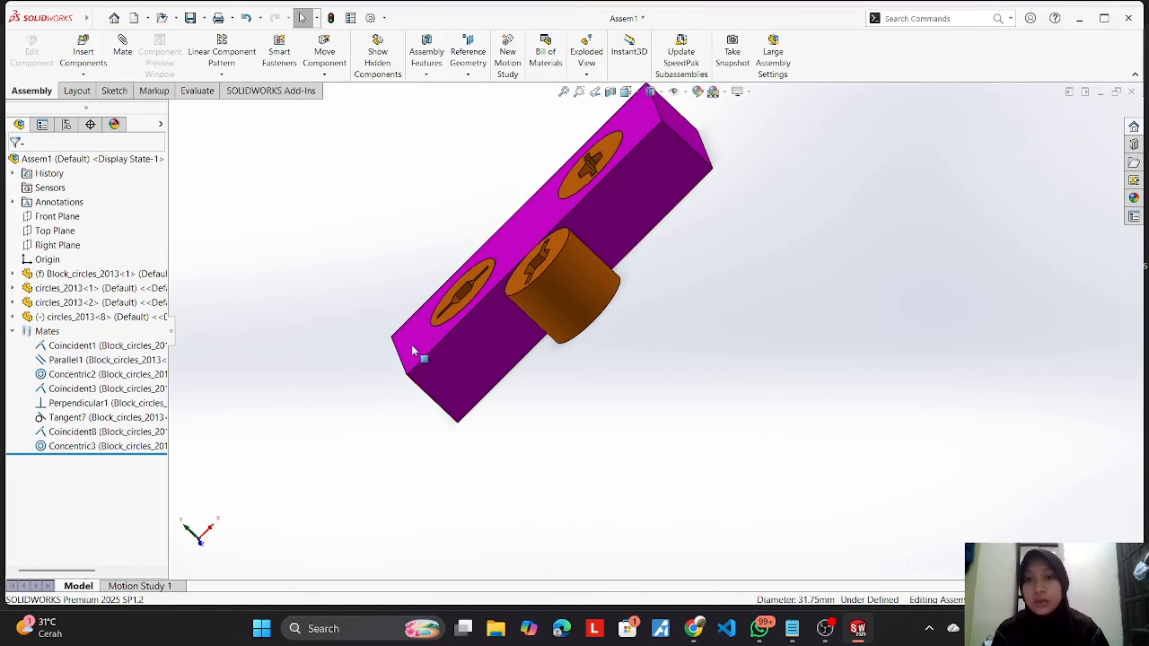
Step: View the mates that belong to the circles_2013<2> insert in the block's other hole
middle_click_drag(418, 254, 478, 375)
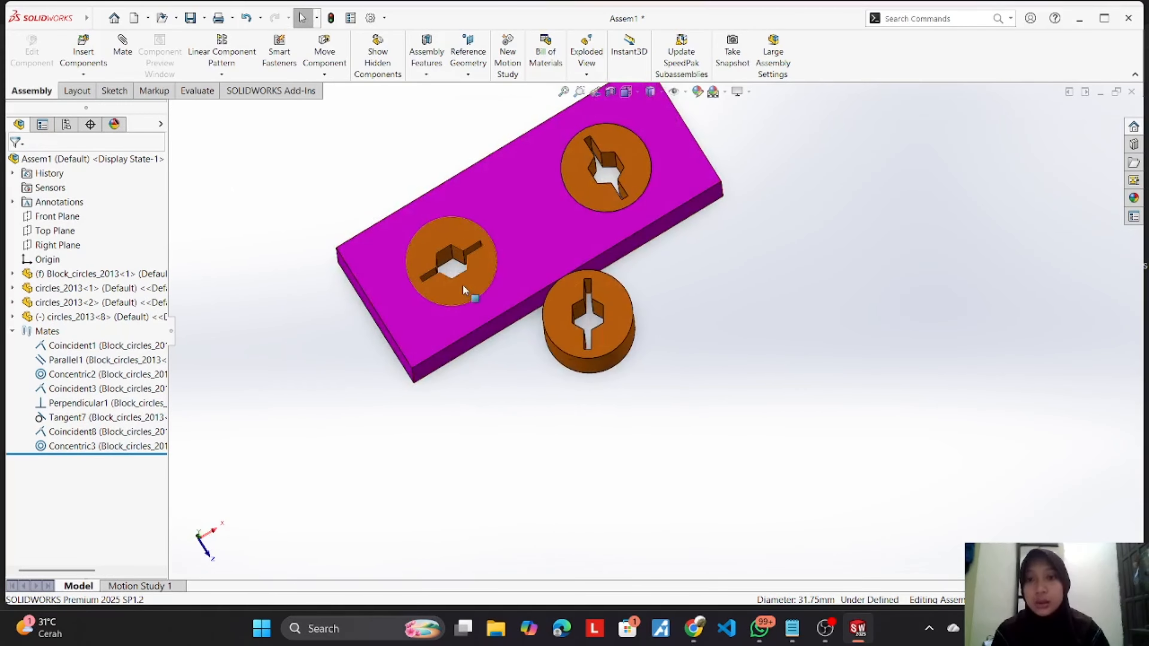
left_click(607, 133)
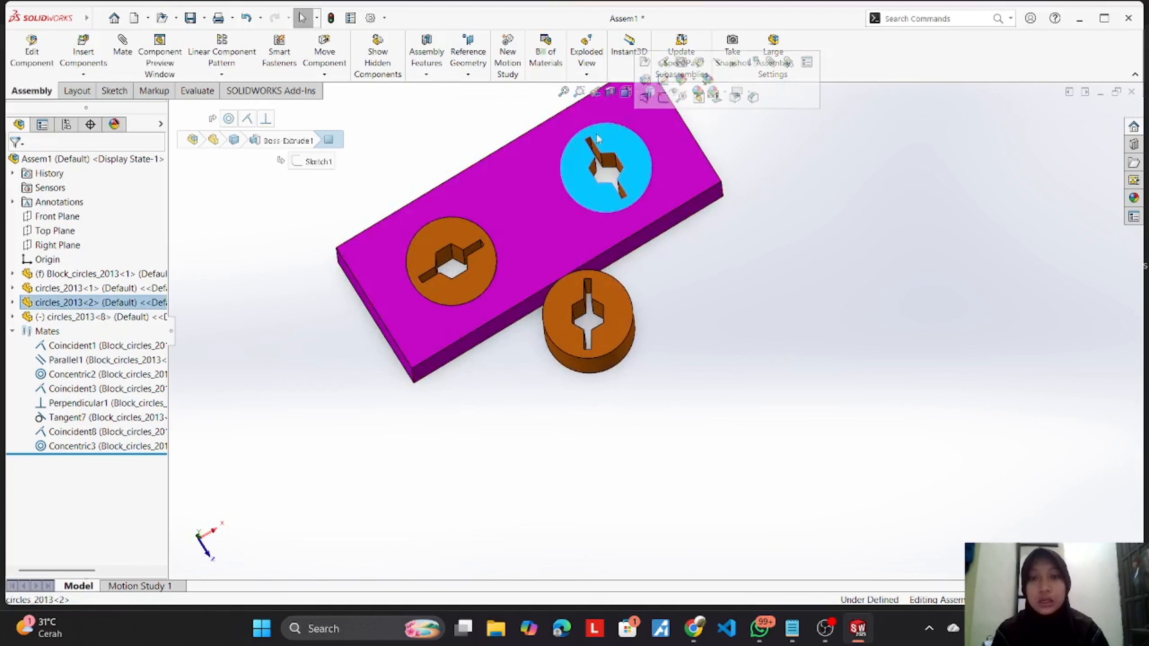
right_click(647, 178)
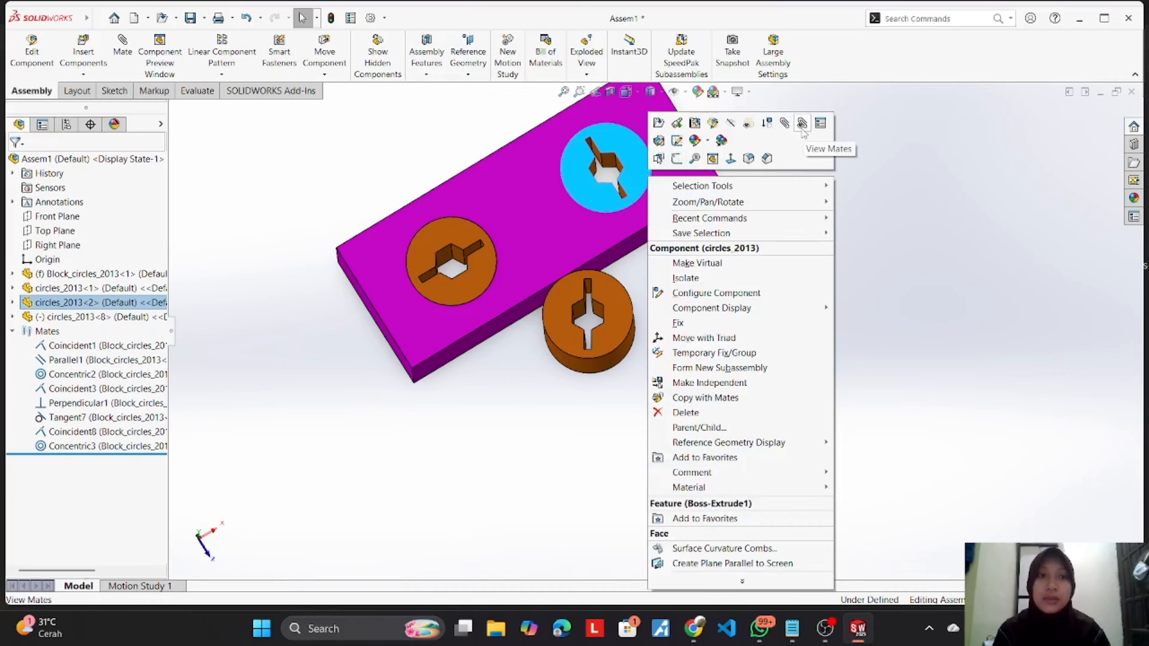
left_click(802, 129)
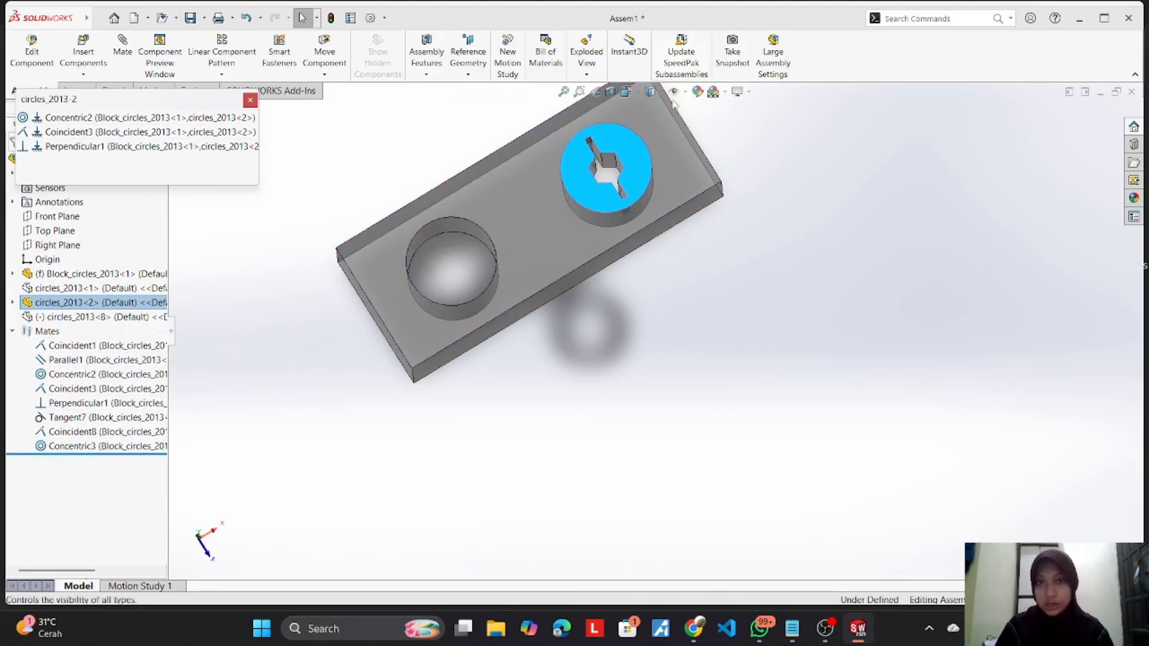
Step: Delete the Concentric2 mate from the insert's mate list and pull circles_2013<2> out of its hole beyond the block's far side
left_click(126, 118)
right_click(249, 118)
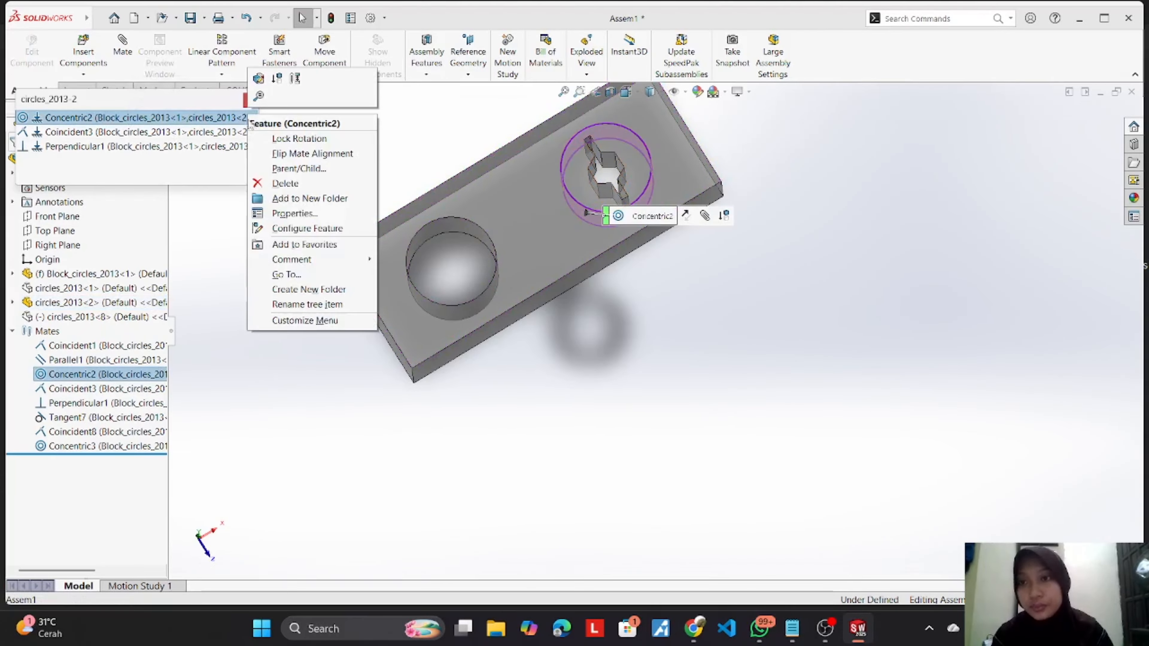
left_click(285, 183)
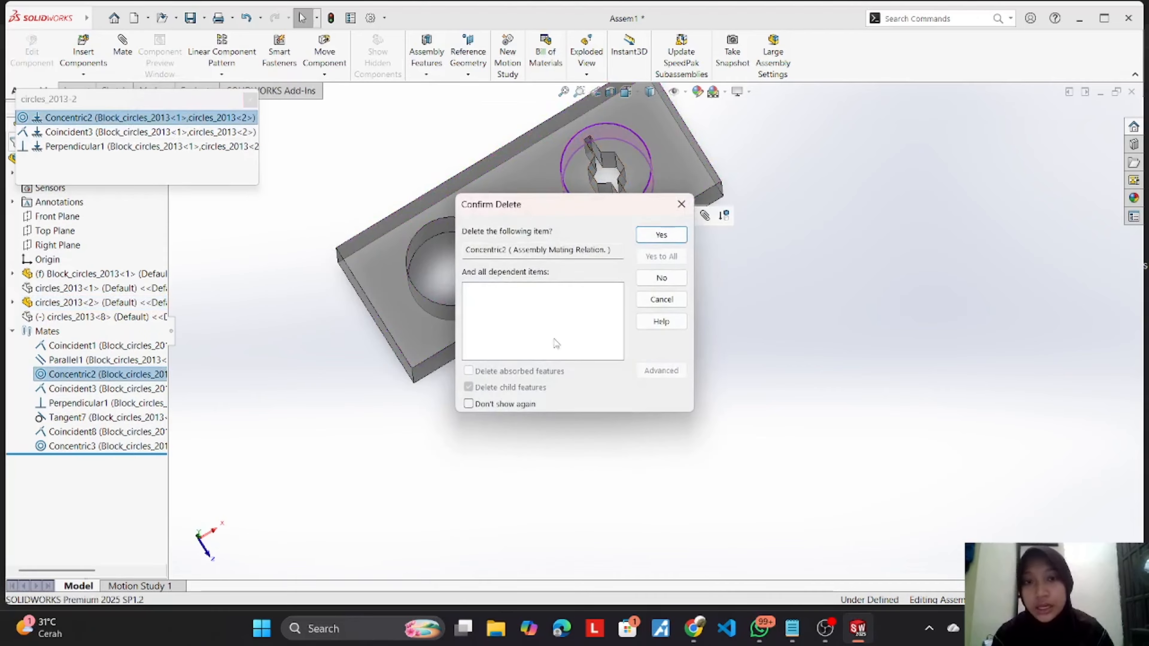
left_click(662, 234)
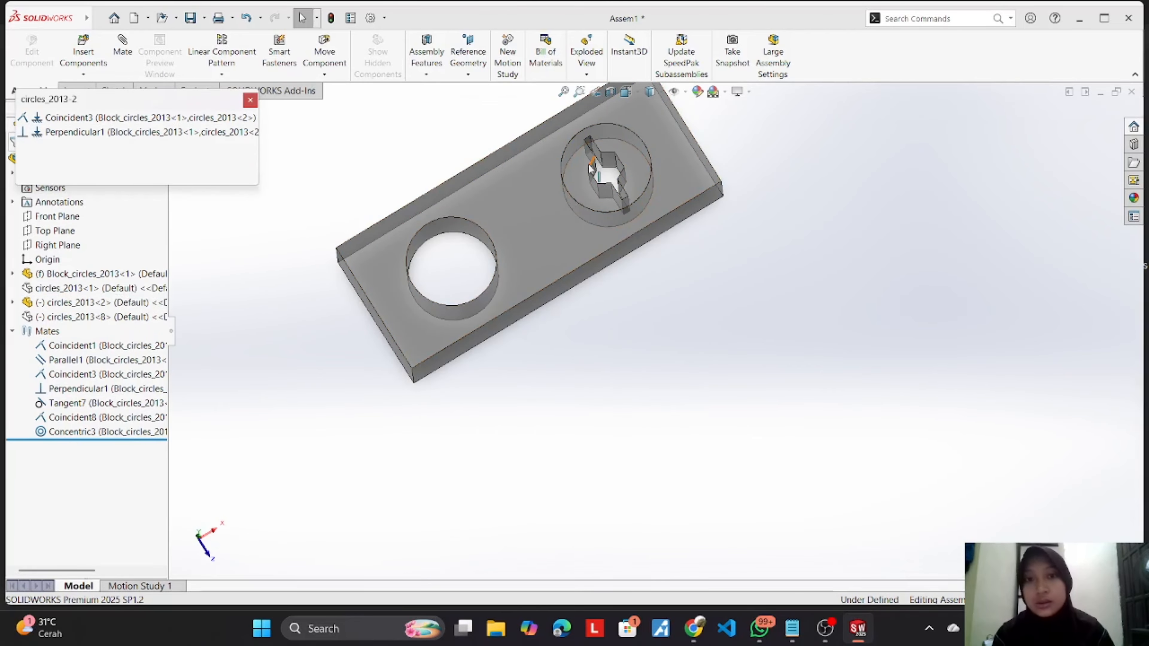
left_click(250, 100)
left_click(623, 169)
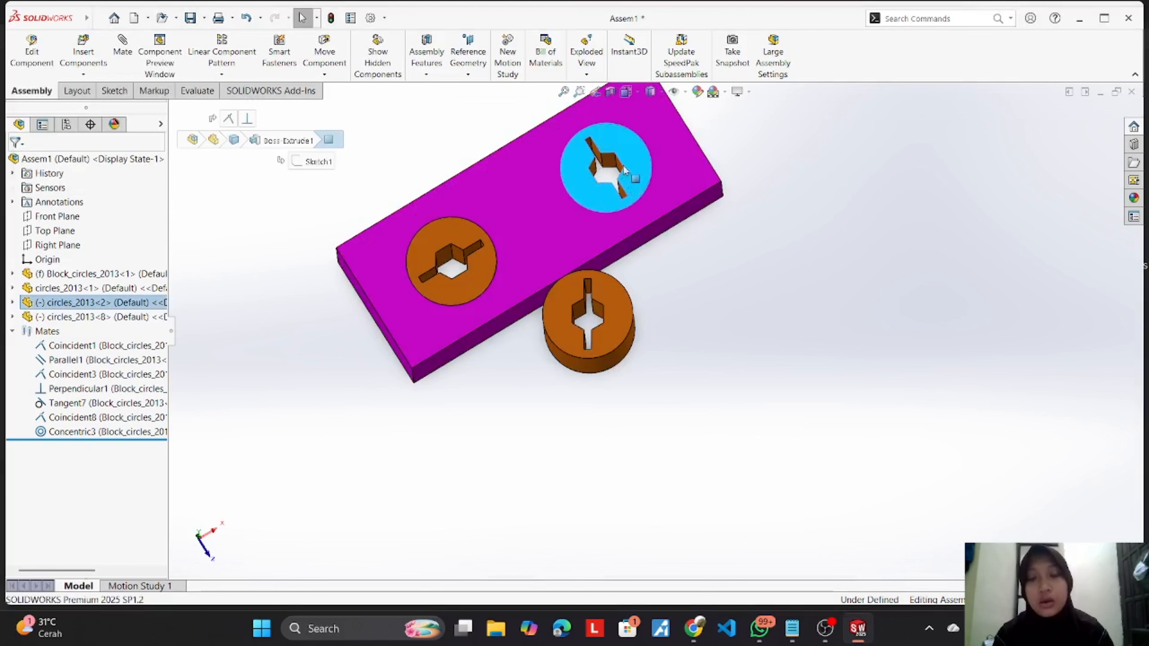
left_click_drag(623, 169, 438, 103)
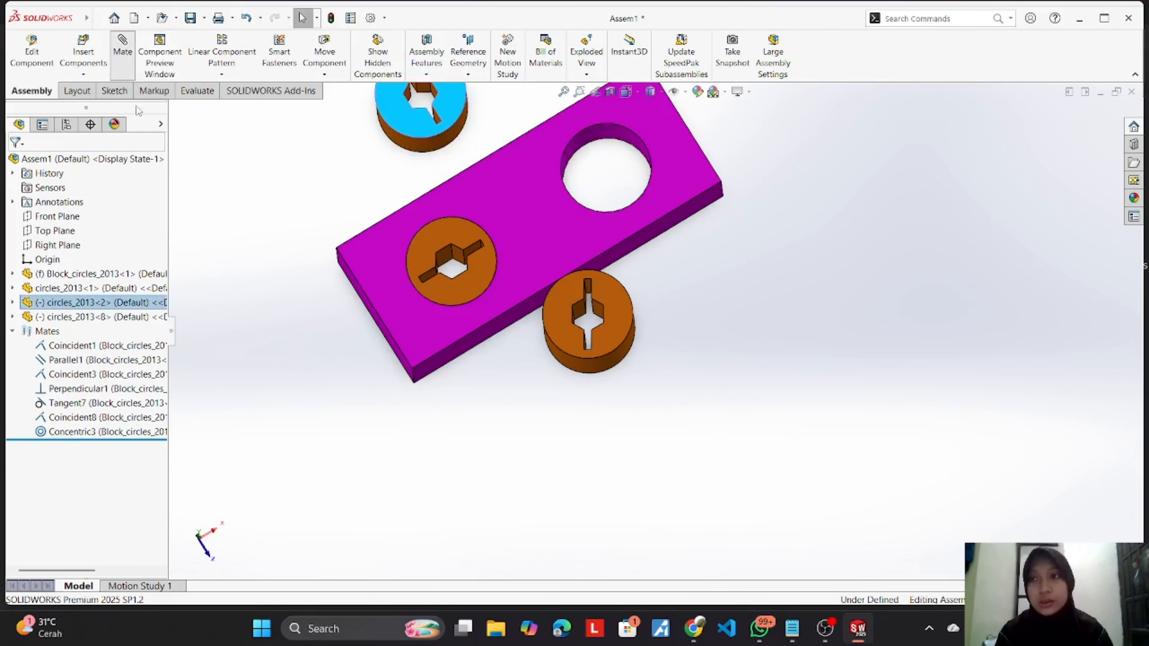
Step: Add a concentric mate between the cylindrical face of circles_2013<2> and the block's empty hole, and check the seated insert
middle_click_drag(313, 170, 316, 77)
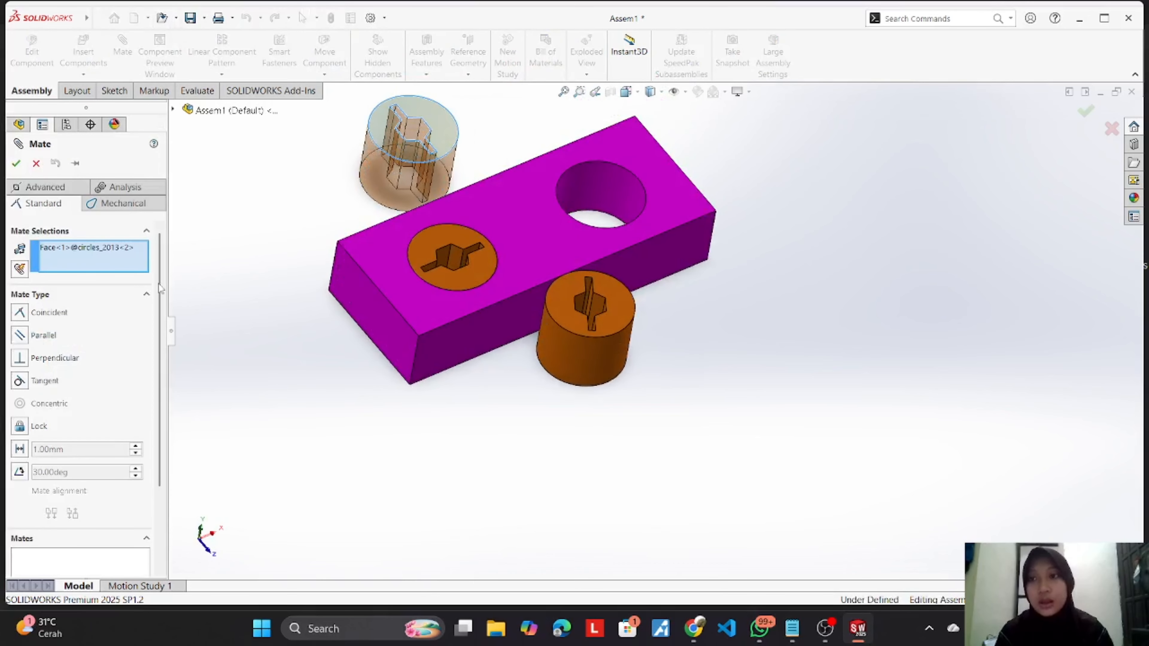
right_click(108, 246)
left_click(135, 269)
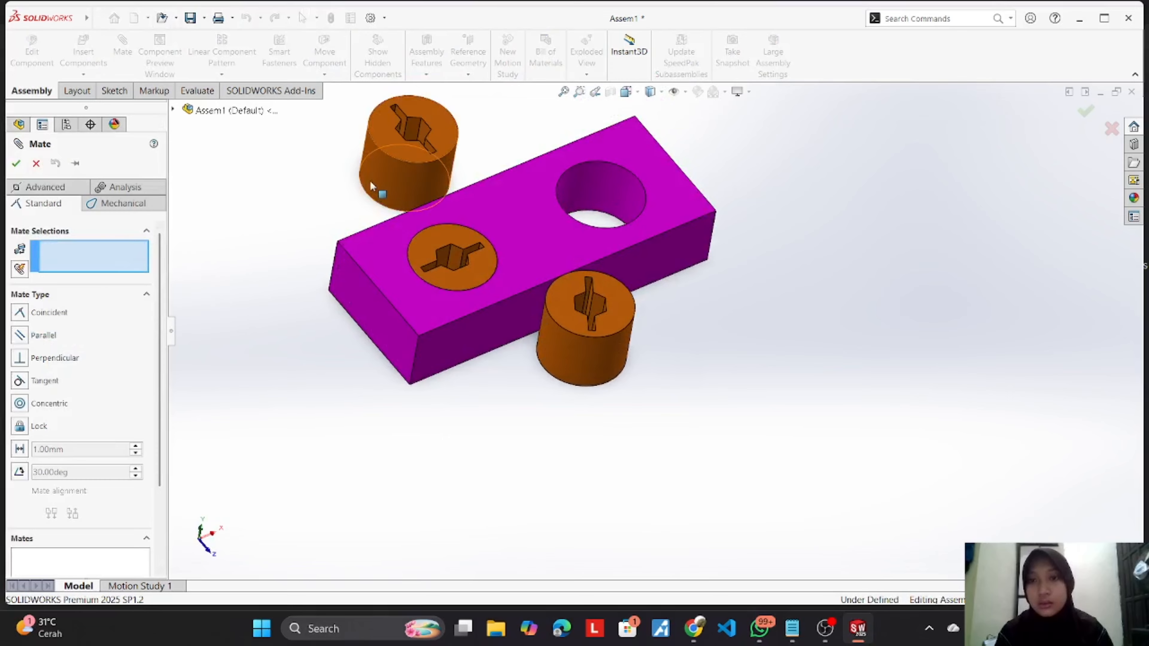
middle_click_drag(380, 185, 341, 219)
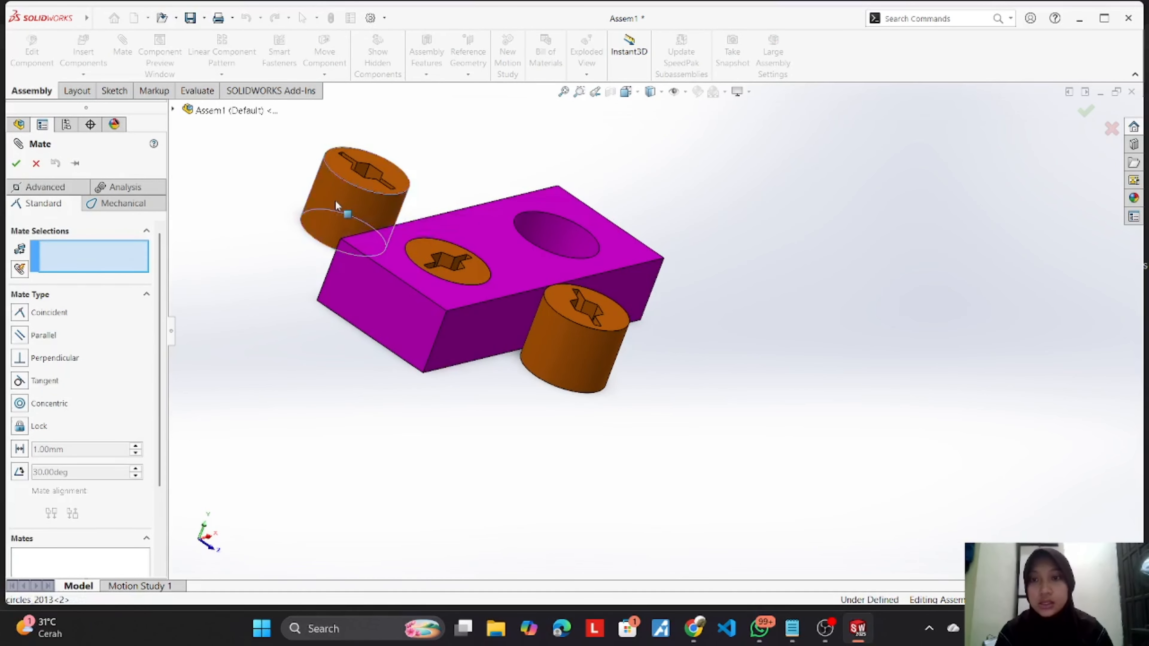
left_click(335, 206)
left_click(584, 245)
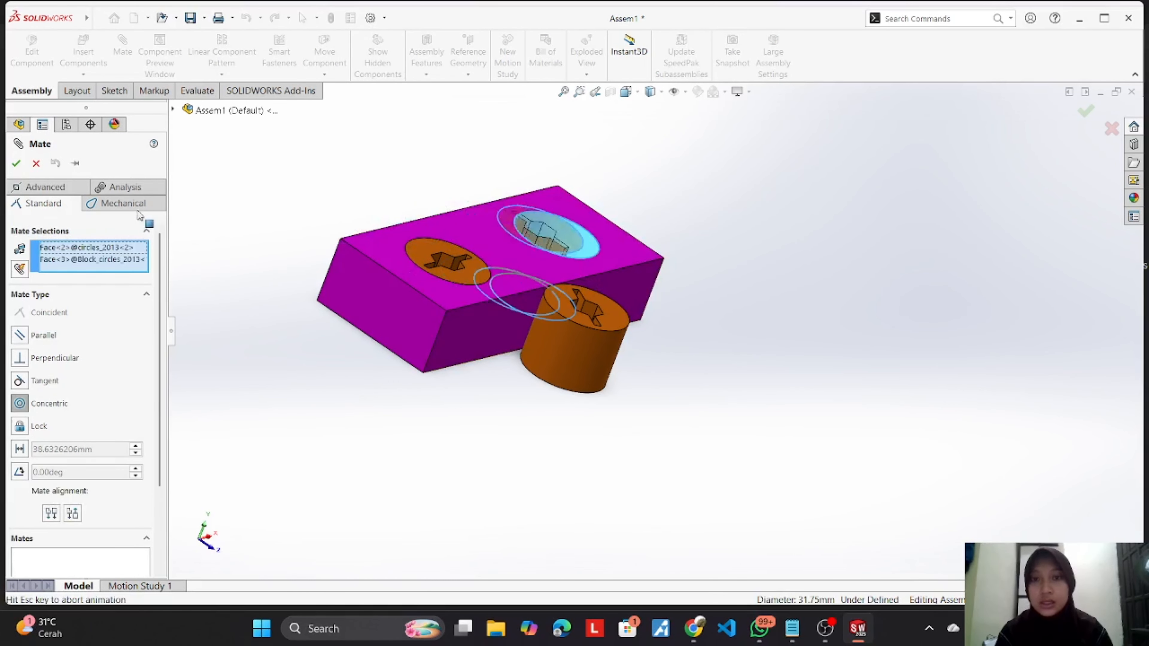
left_click(17, 164)
left_click(588, 247)
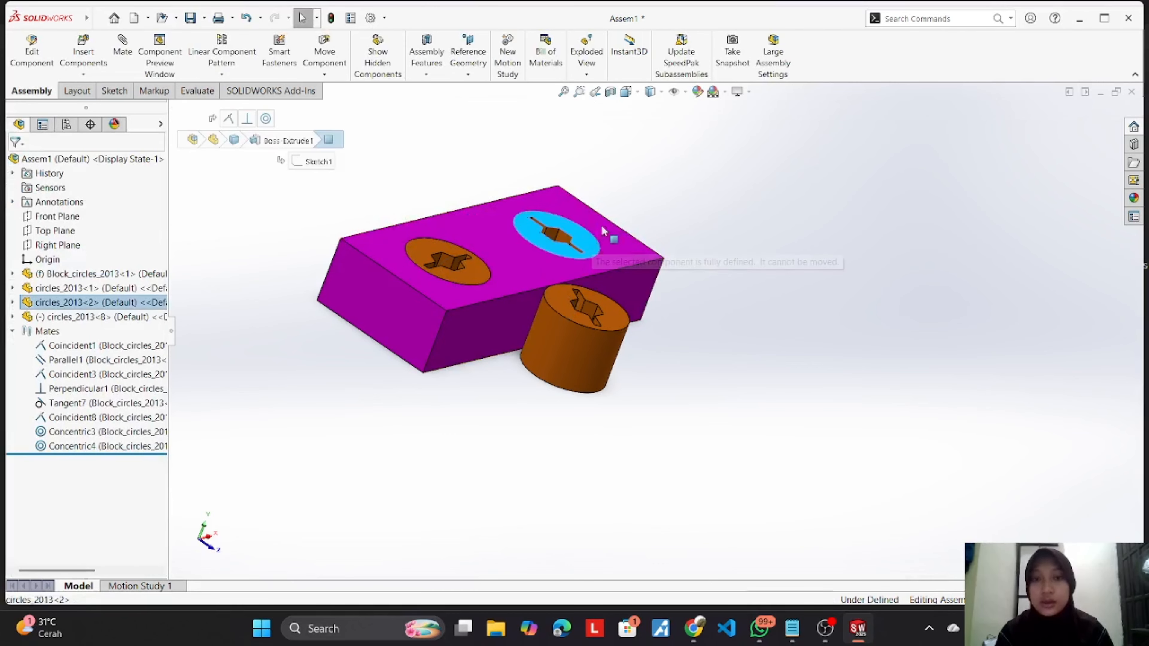
middle_click_drag(756, 319, 723, 392)
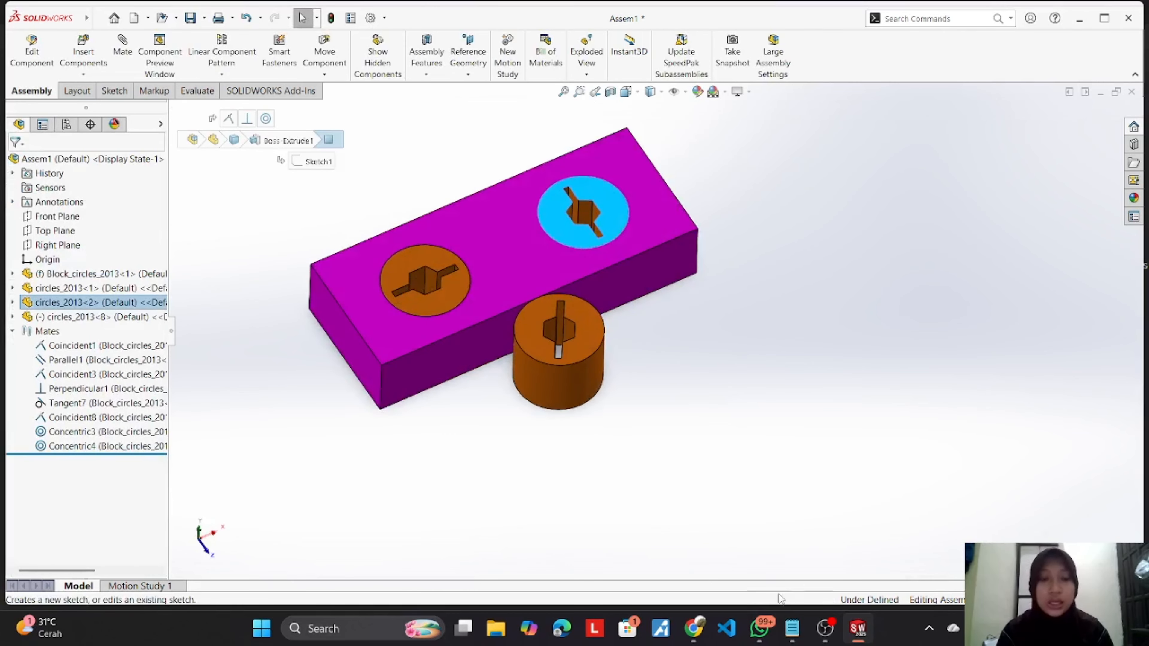
Step: Switch to the Notepad lesson notes to consult the next mate topics
mouse_move(831, 636)
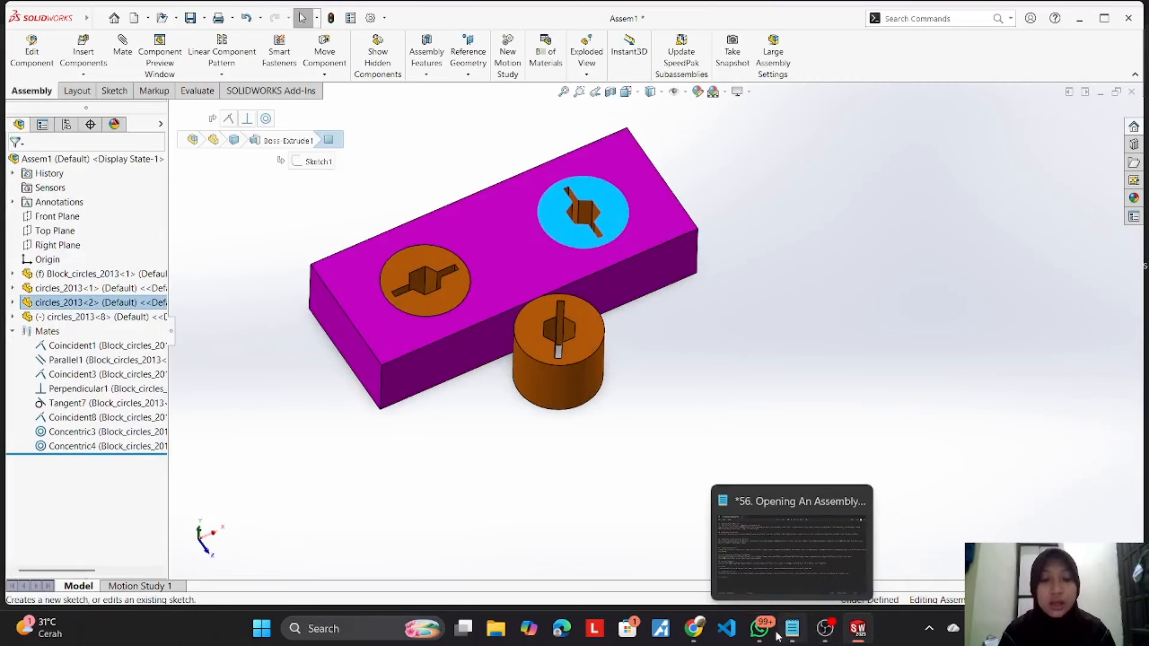
left_click(792, 630)
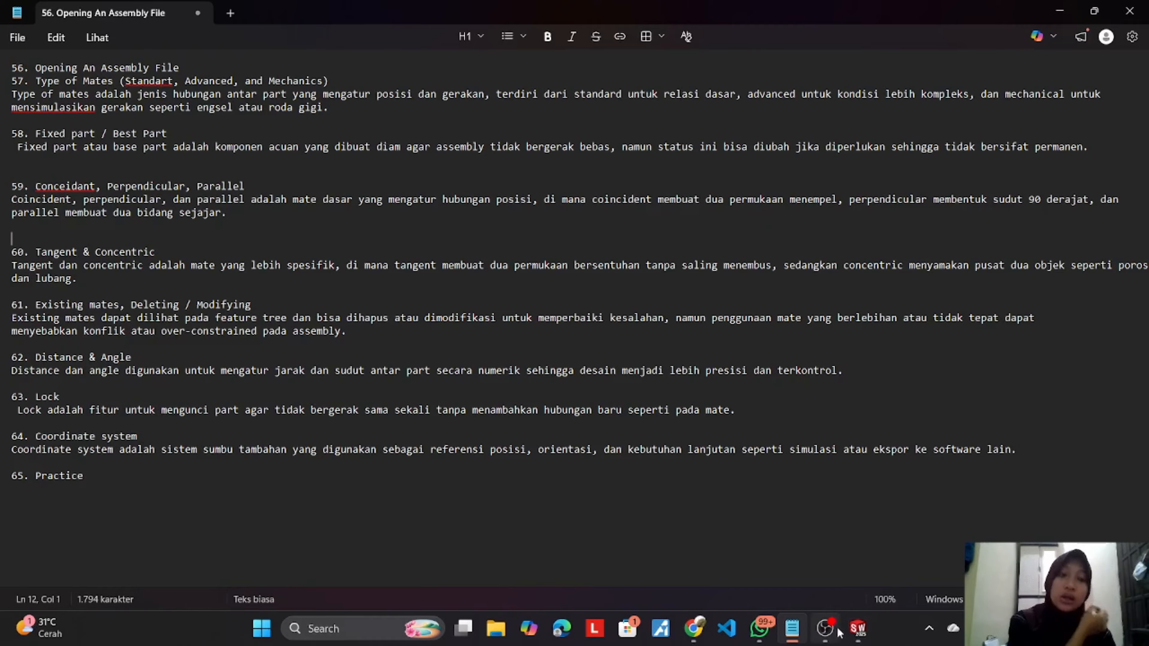
Step: Switch back to SOLIDWORKS and close it without saving the modified block and circles assembly
mouse_move(860, 632)
left_click(808, 555)
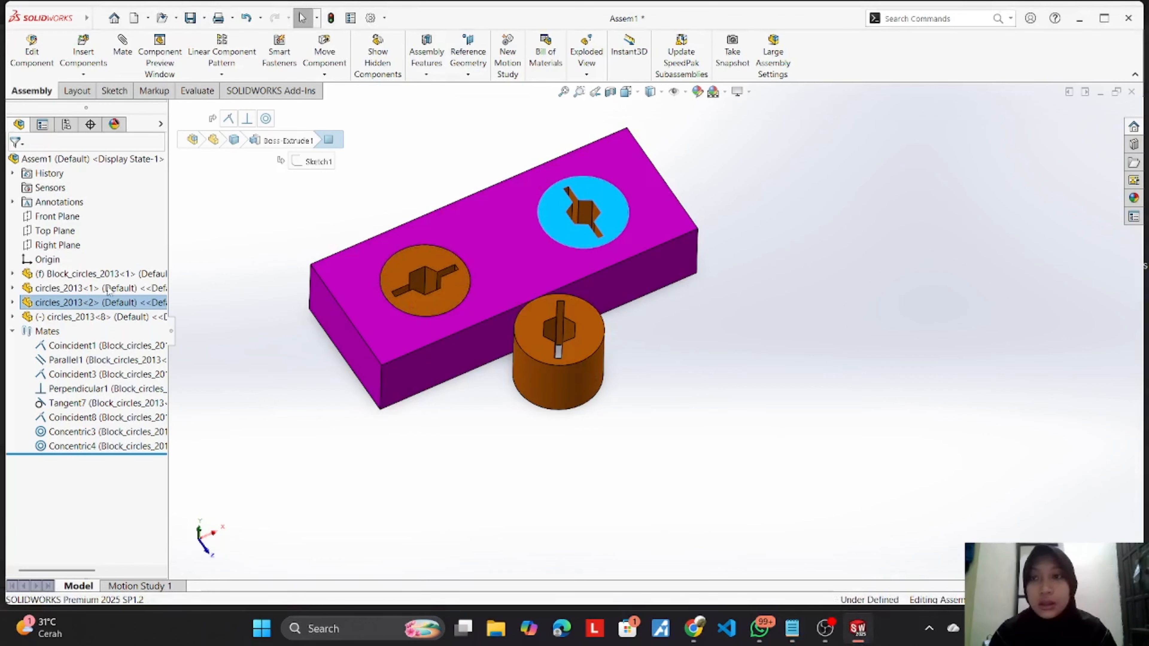
left_click(1128, 19)
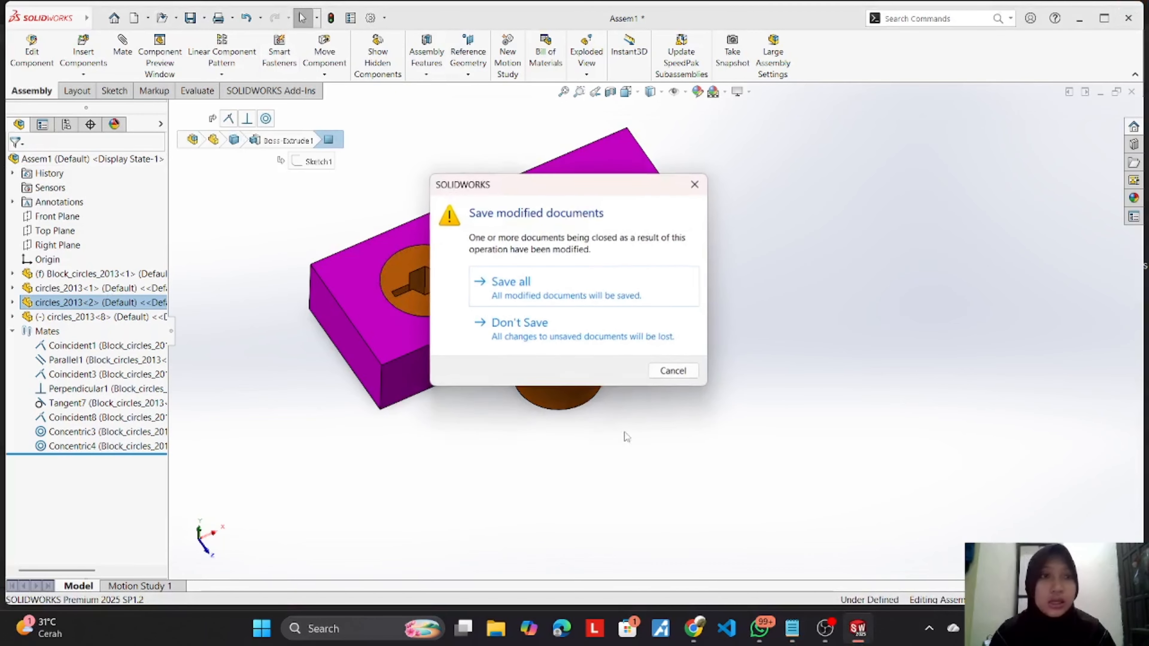
left_click(514, 392)
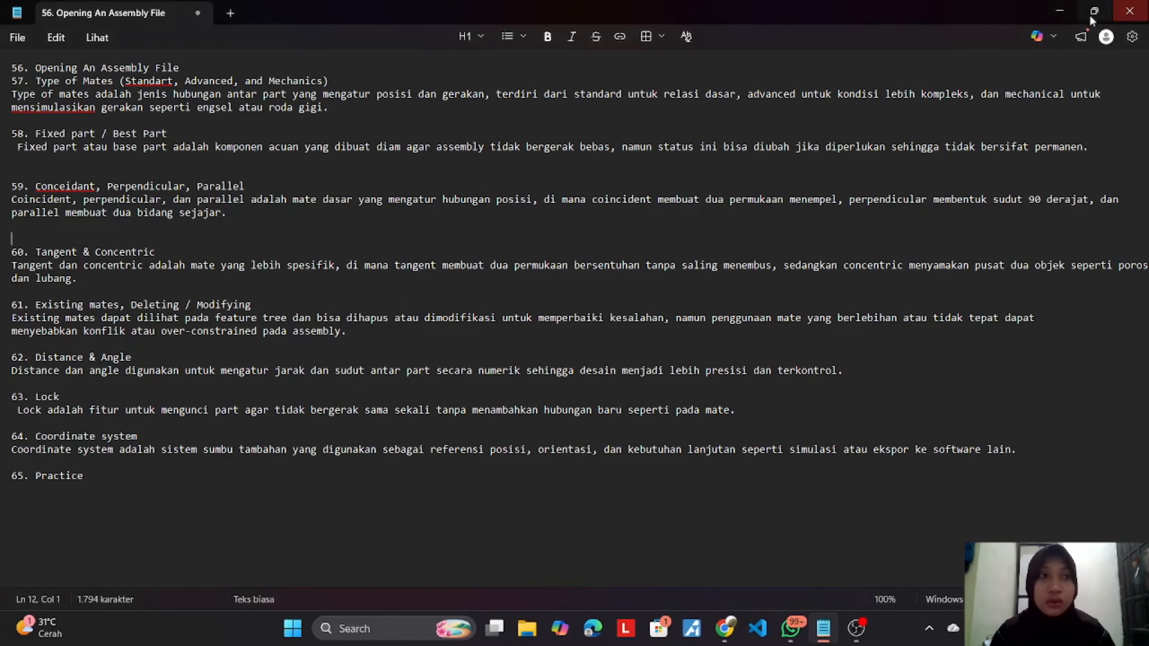
Step: Minimize the open windows to restart SOLIDWORKS 2025 from the desktop, and consult the Notepad lesson notes before returning to it
left_click(1060, 11)
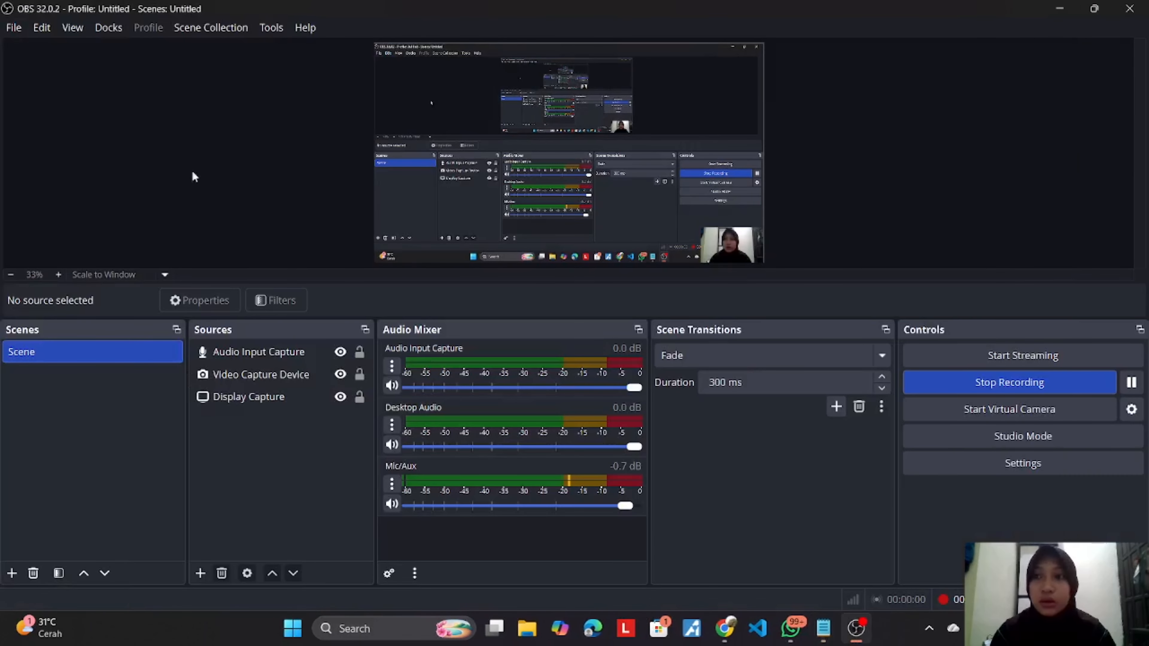
left_click(1053, 12)
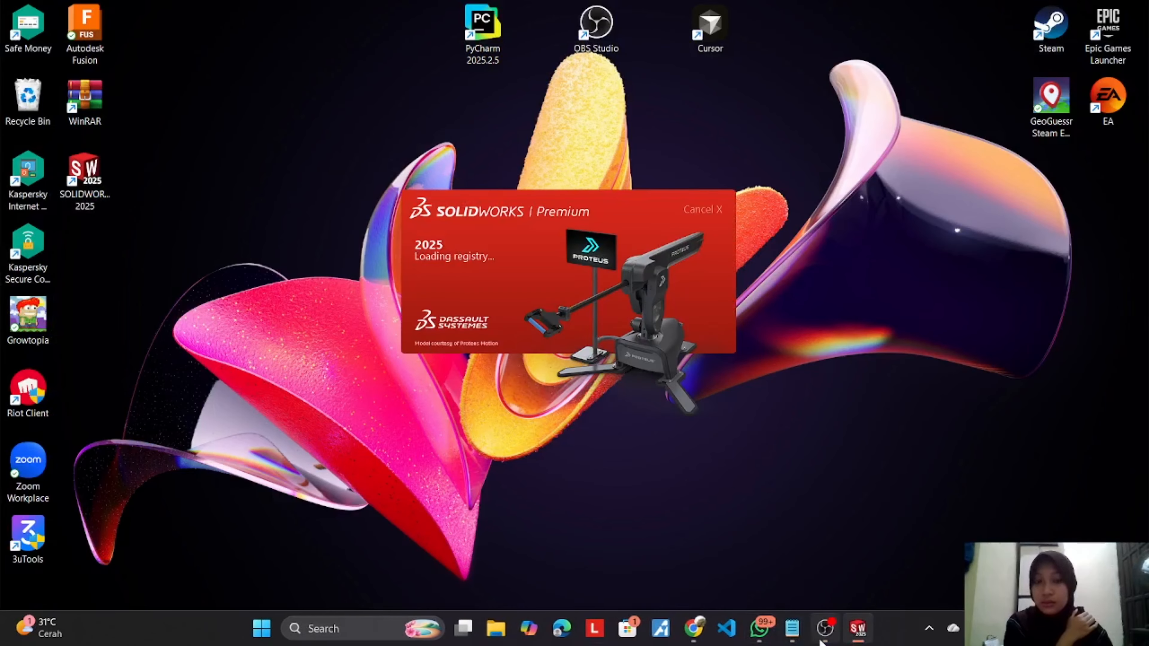
mouse_move(790, 636)
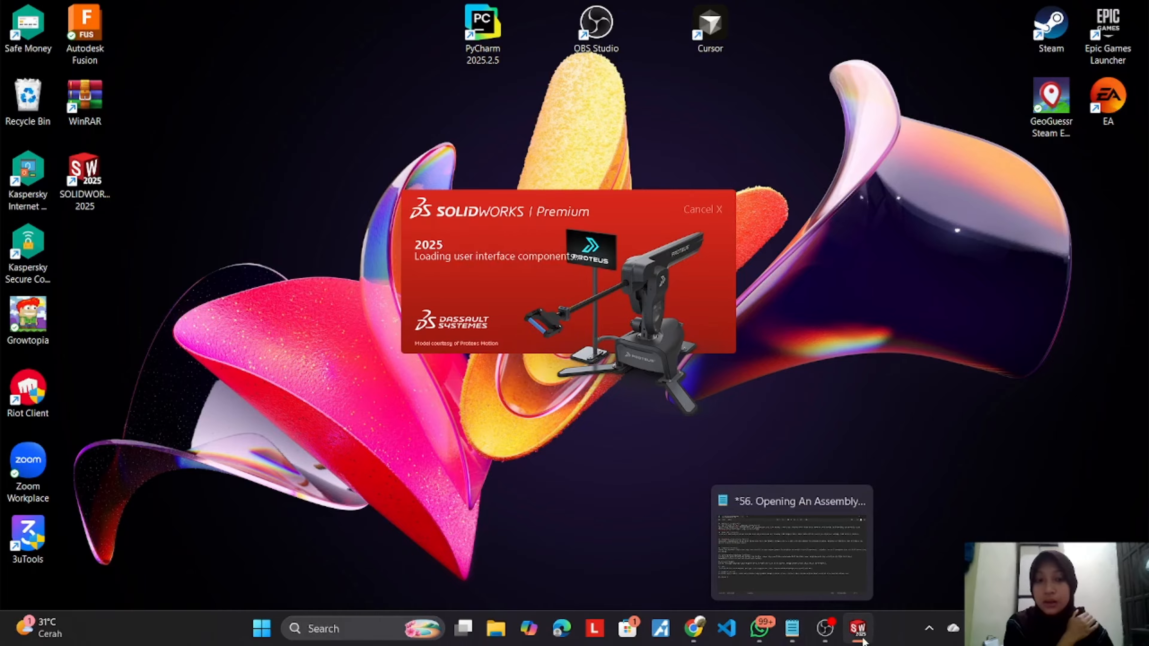
mouse_move(861, 642)
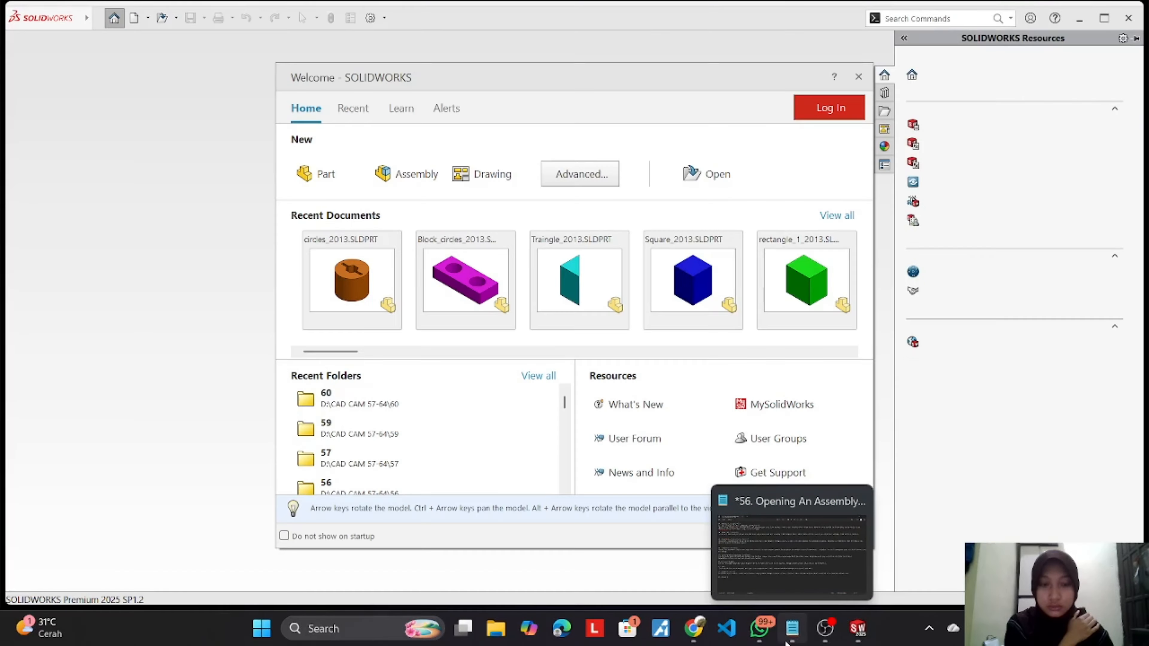
left_click(788, 638)
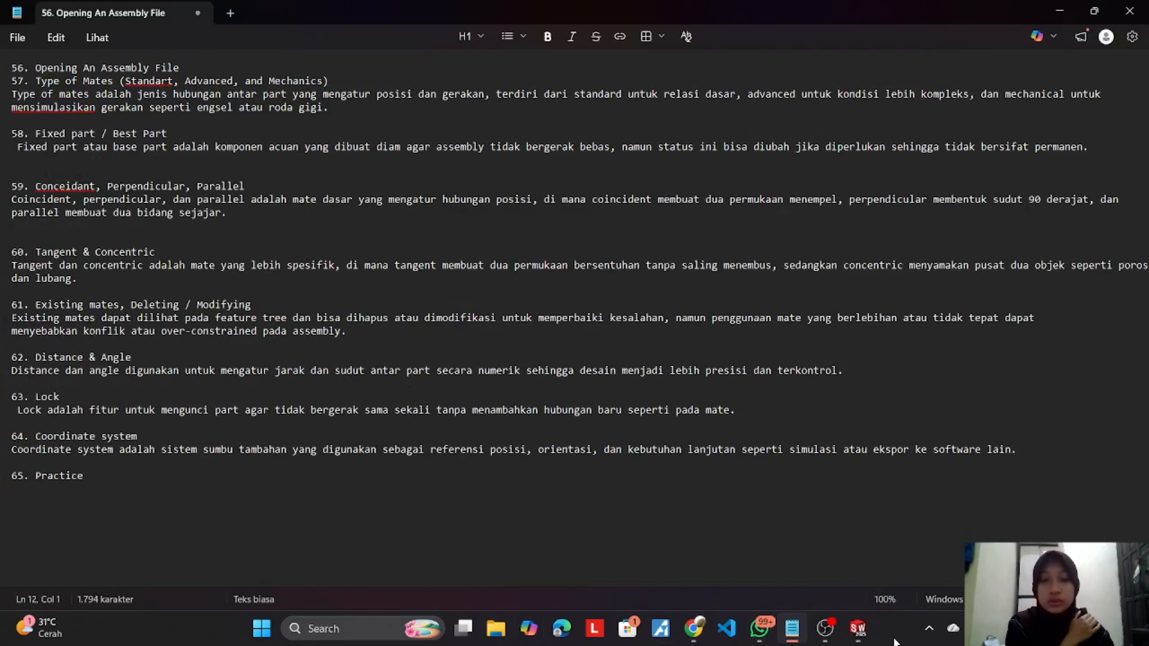
left_click(860, 638)
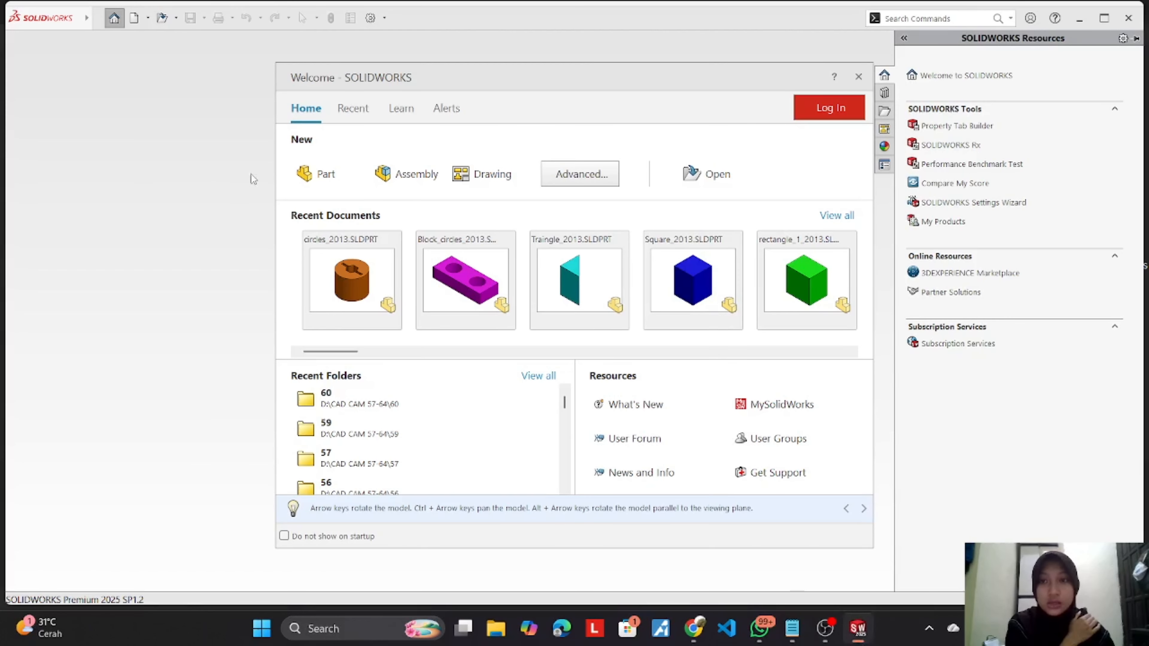
Step: Create a new assembly and place the Base_2013 part from the CAD CAM 57-64\62 folder as its first component
left_click(396, 181)
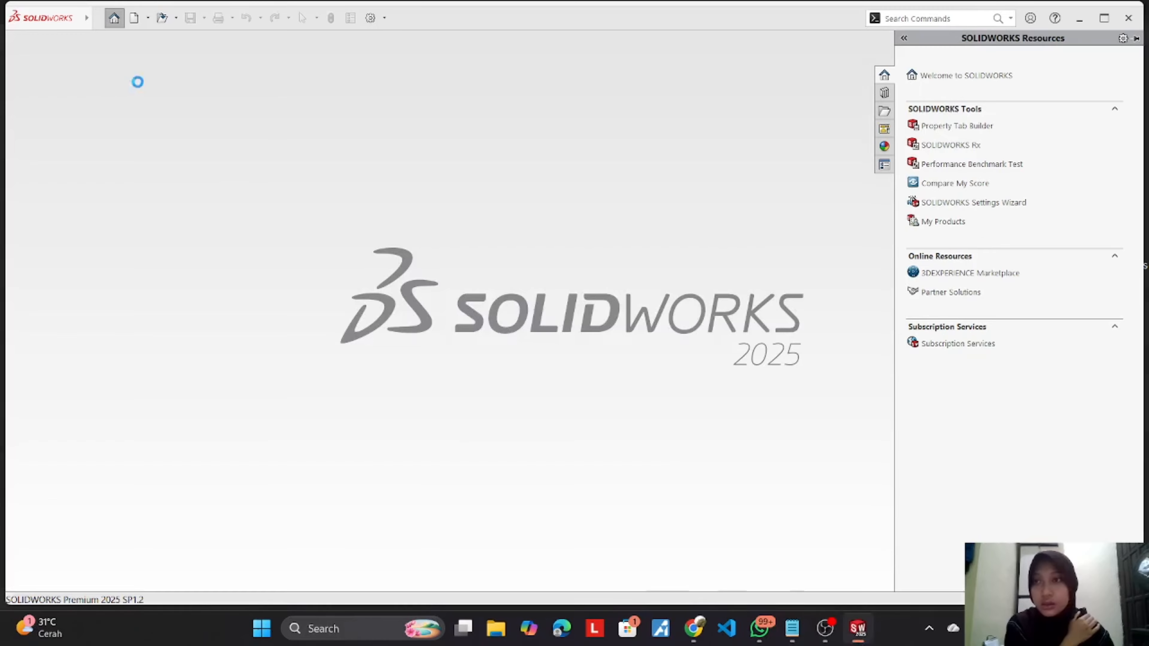
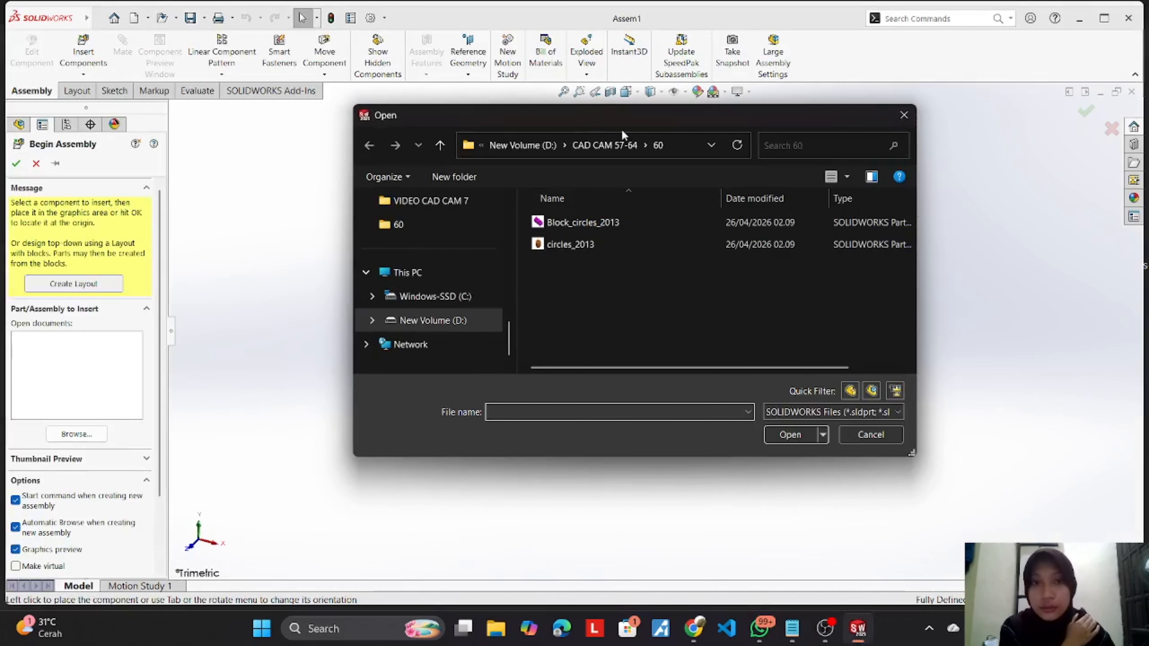
left_click(645, 145)
left_click(640, 254)
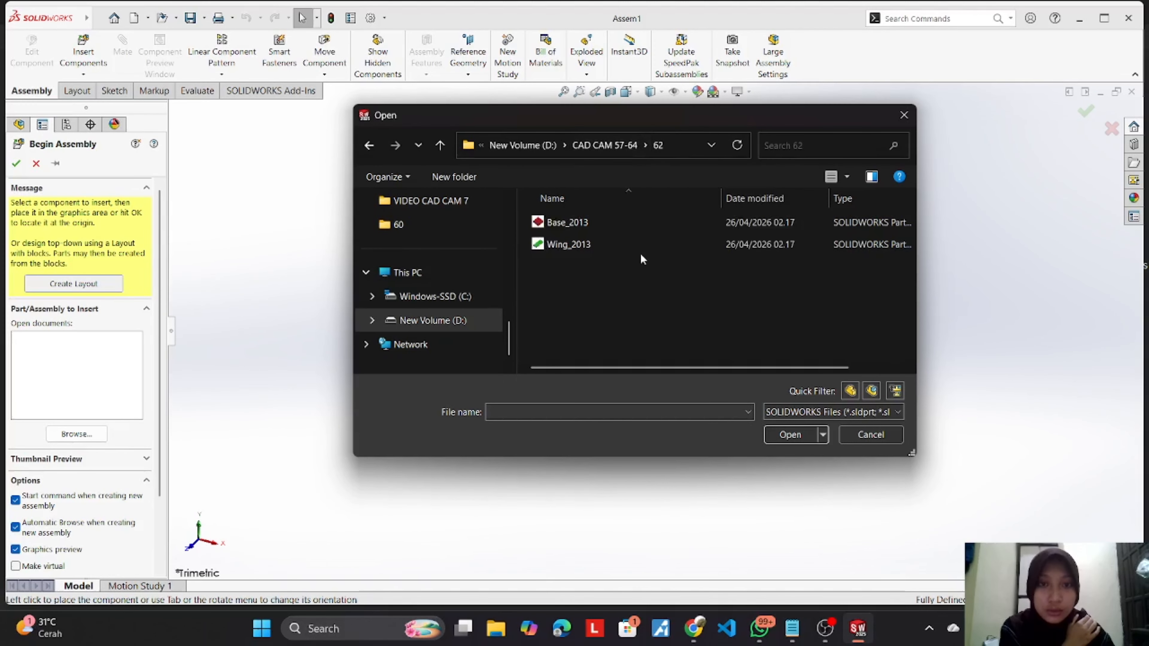
left_click(594, 226)
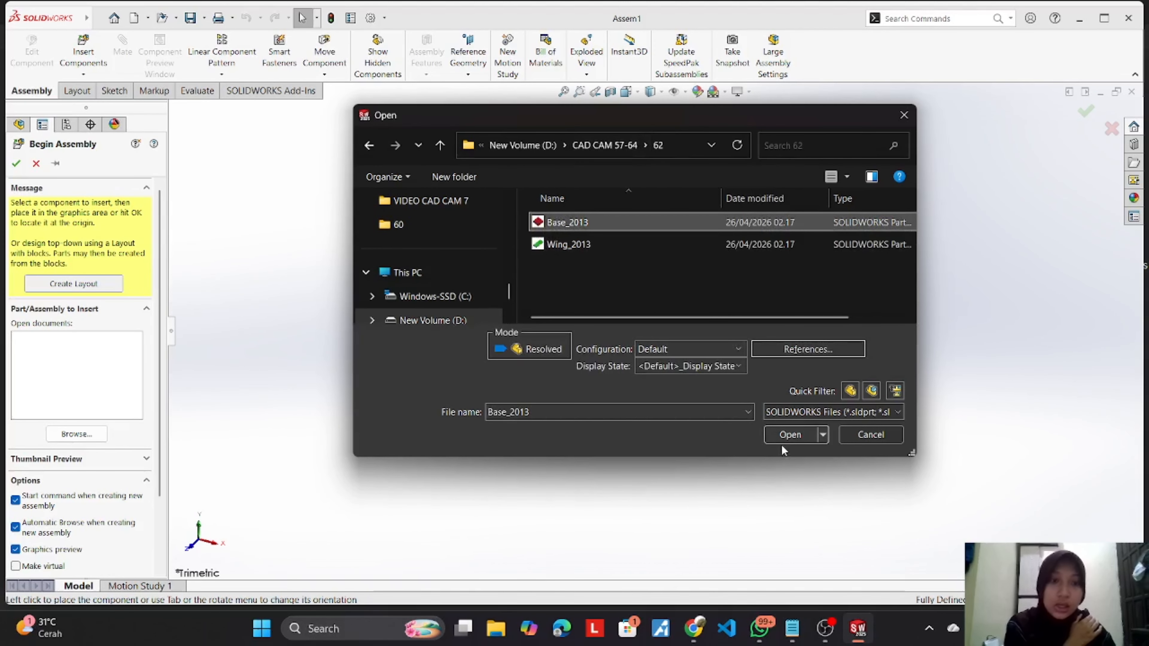
left_click(788, 436)
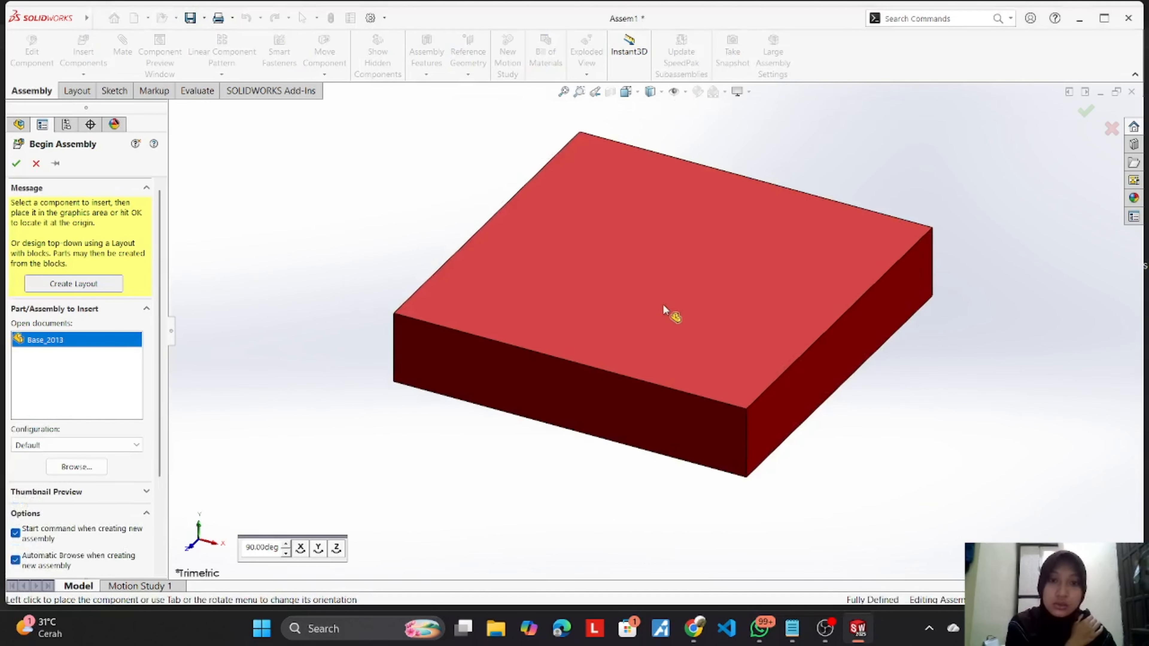
left_click(659, 385)
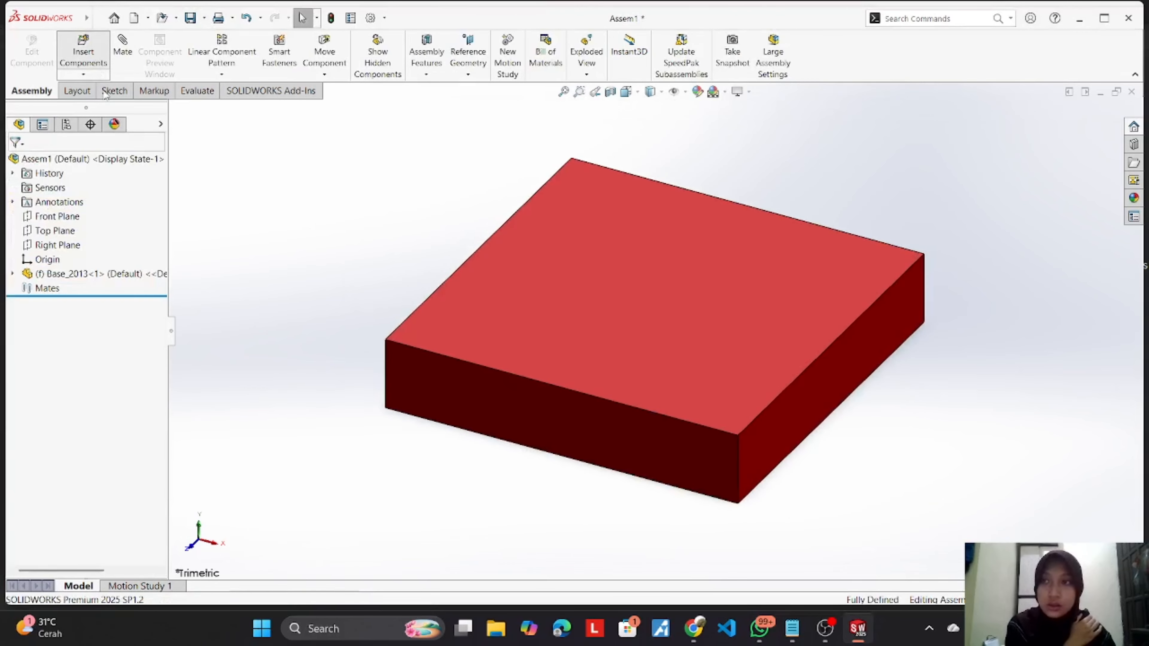
Step: Insert the Wing_2013 part from folder 62 and place it beyond the base's far corner
left_click(83, 54)
left_click(559, 244)
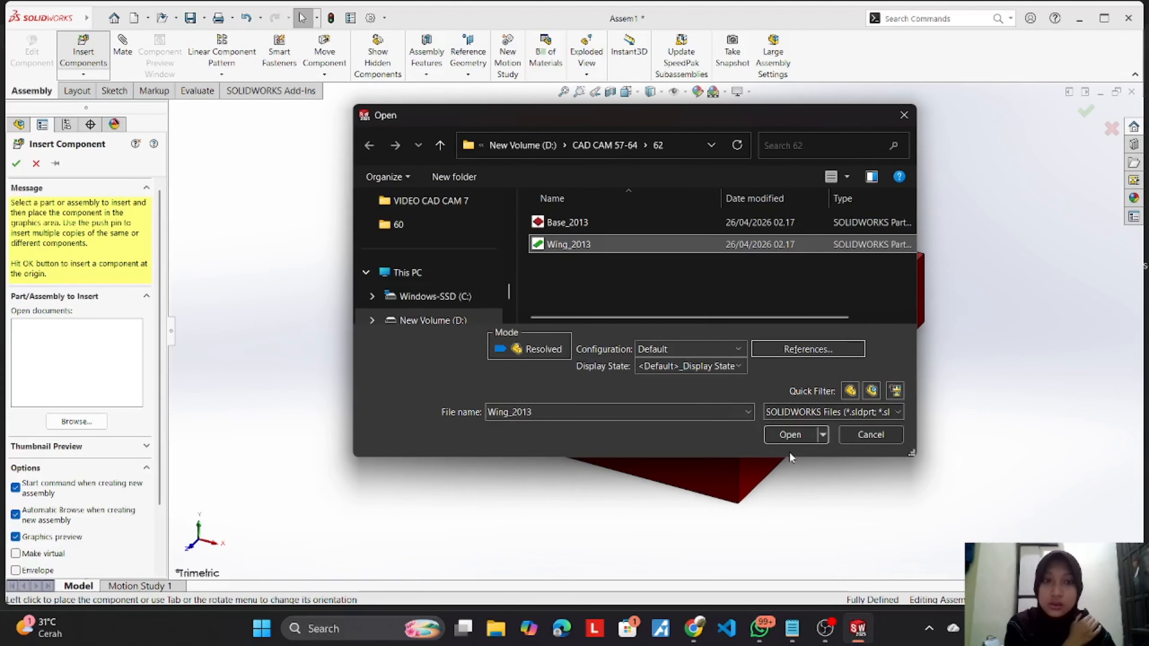
left_click(791, 434)
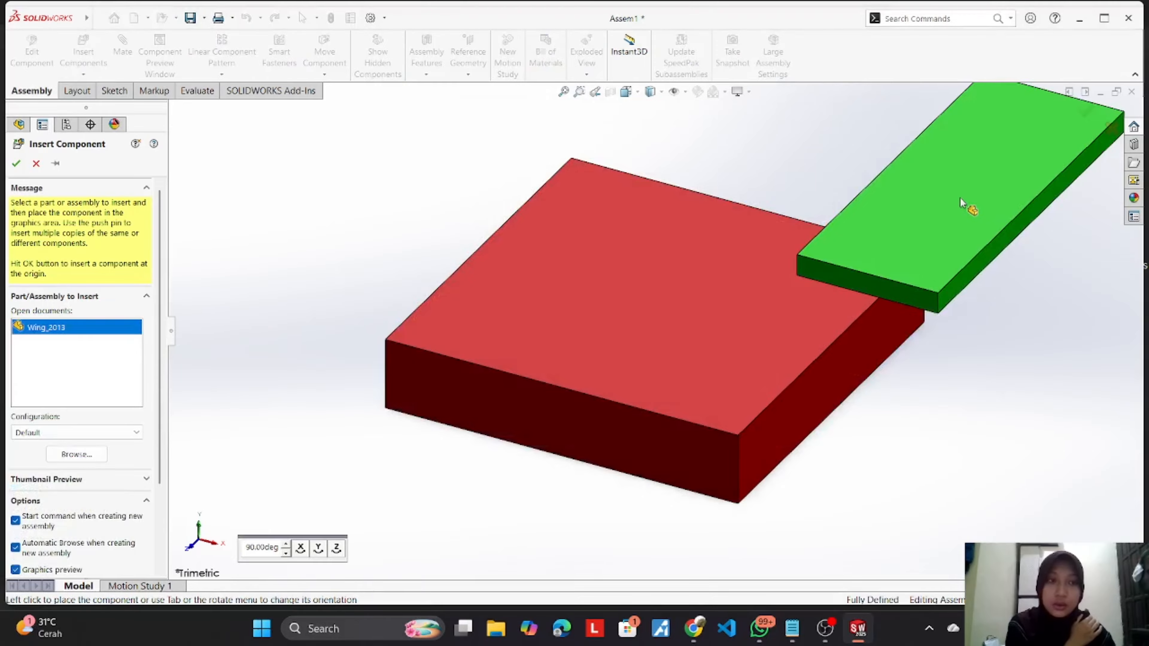
left_click(961, 198)
Step: Duplicate the wing component with the copy beside it, and move the original Wing_2013<1> alongside the base's nearest side
middle_click_drag(961, 198, 980, 137)
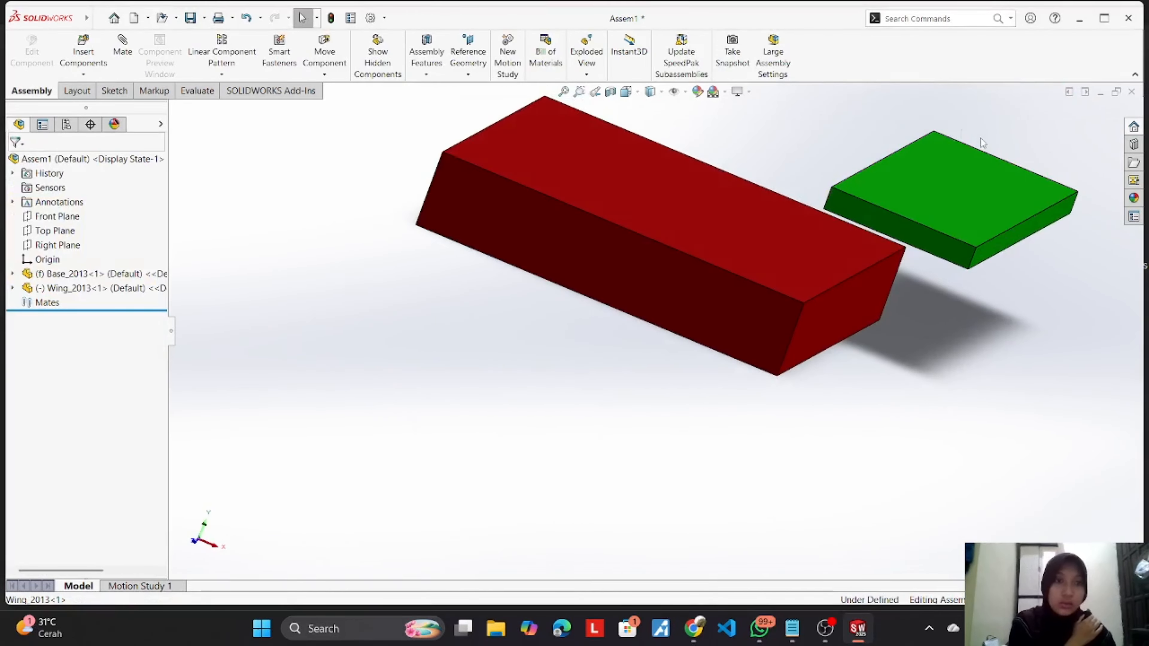
scroll(937, 122, "up", 2)
middle_click_drag(834, 145, 841, 134)
middle_click_drag(882, 199, 860, 216)
middle_click_drag(890, 165, 859, 192)
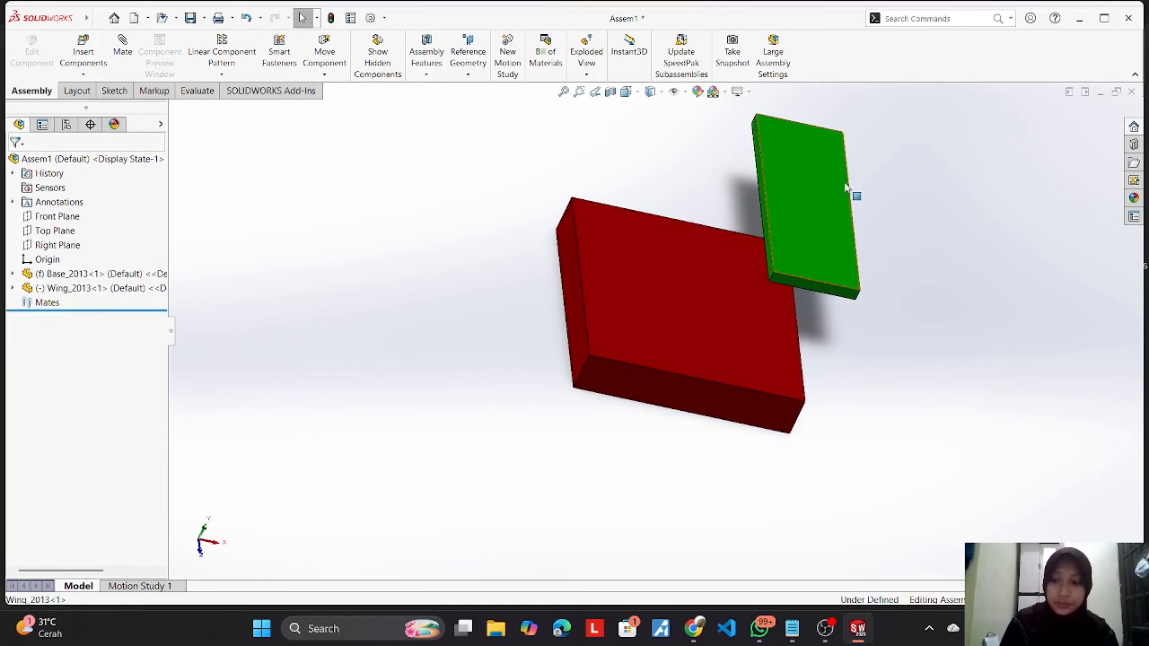
left_click(806, 199)
left_click(662, 186)
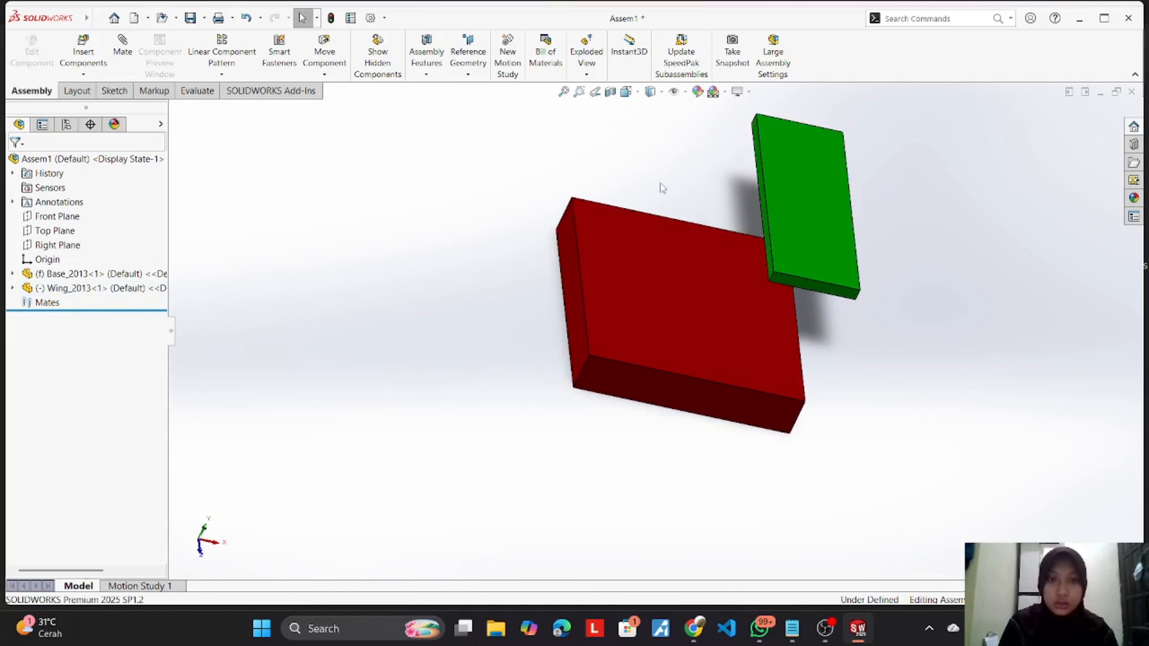
left_click_drag(799, 183, 690, 191, "ctrl")
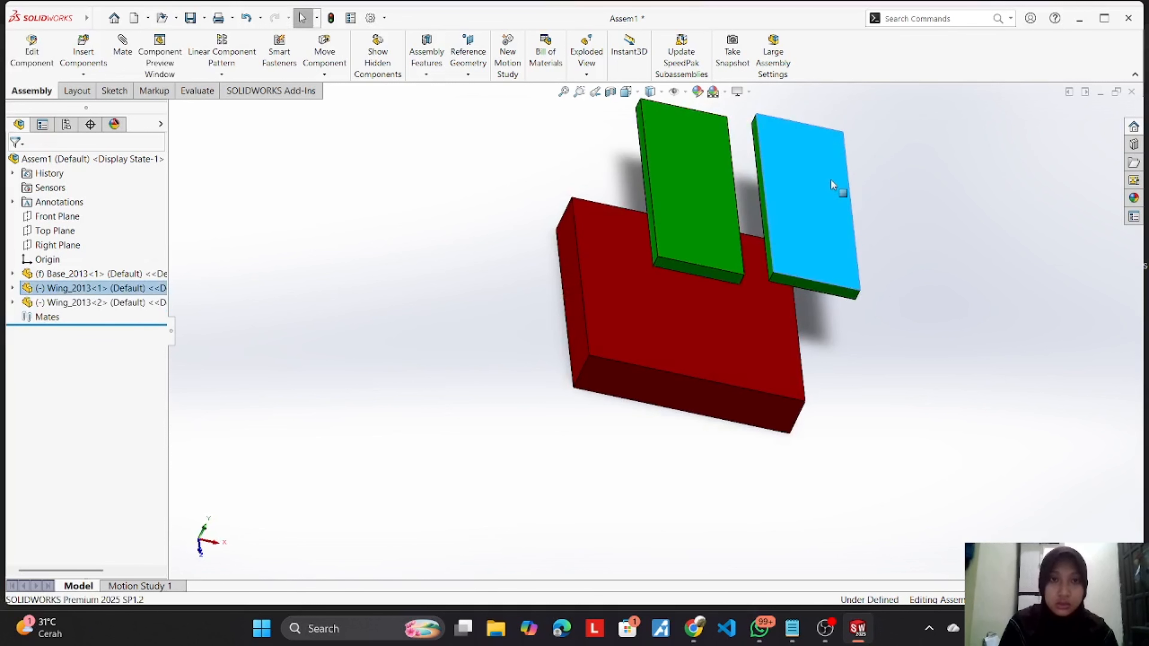
left_click_drag(802, 210, 850, 326)
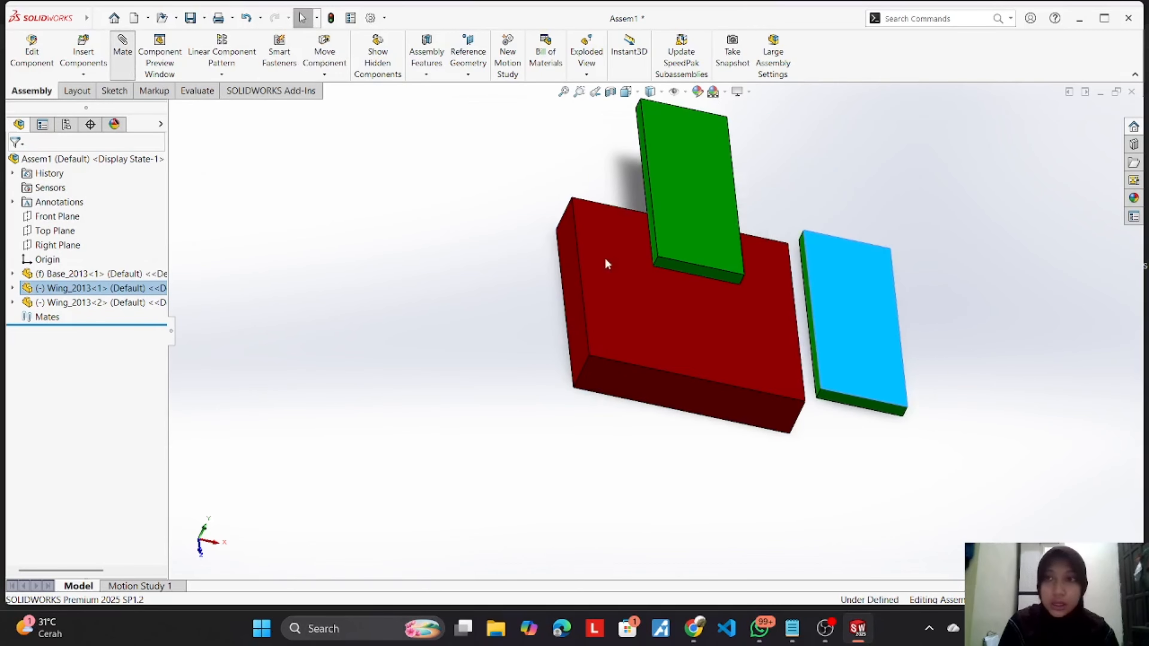
left_click(798, 313)
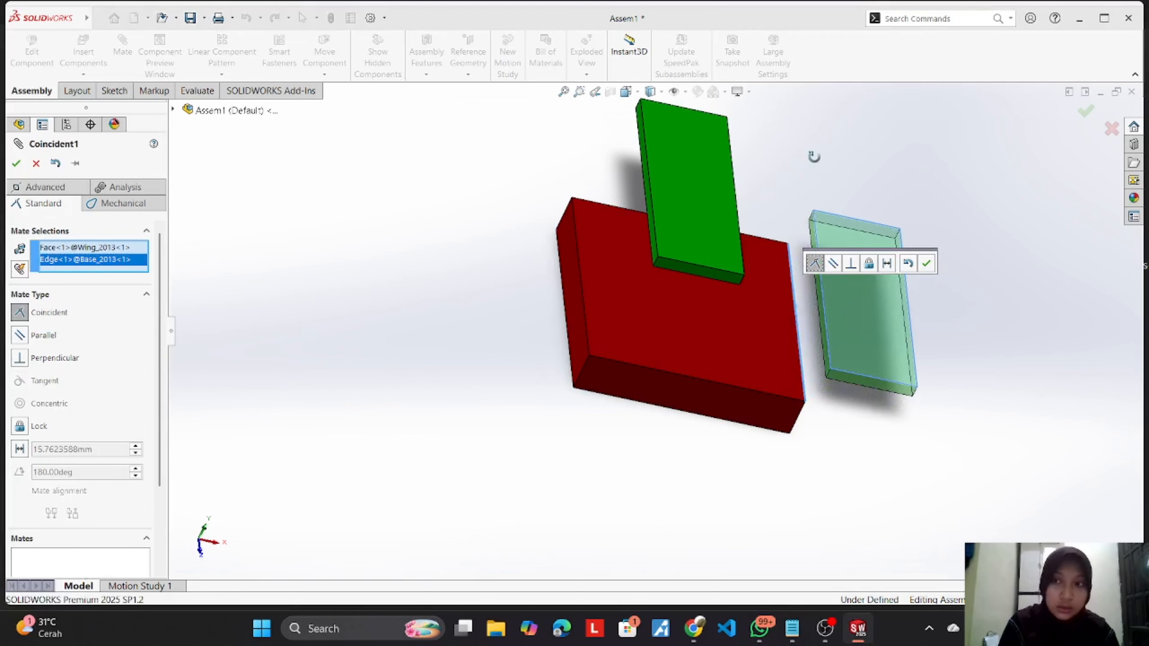
right_click(70, 265)
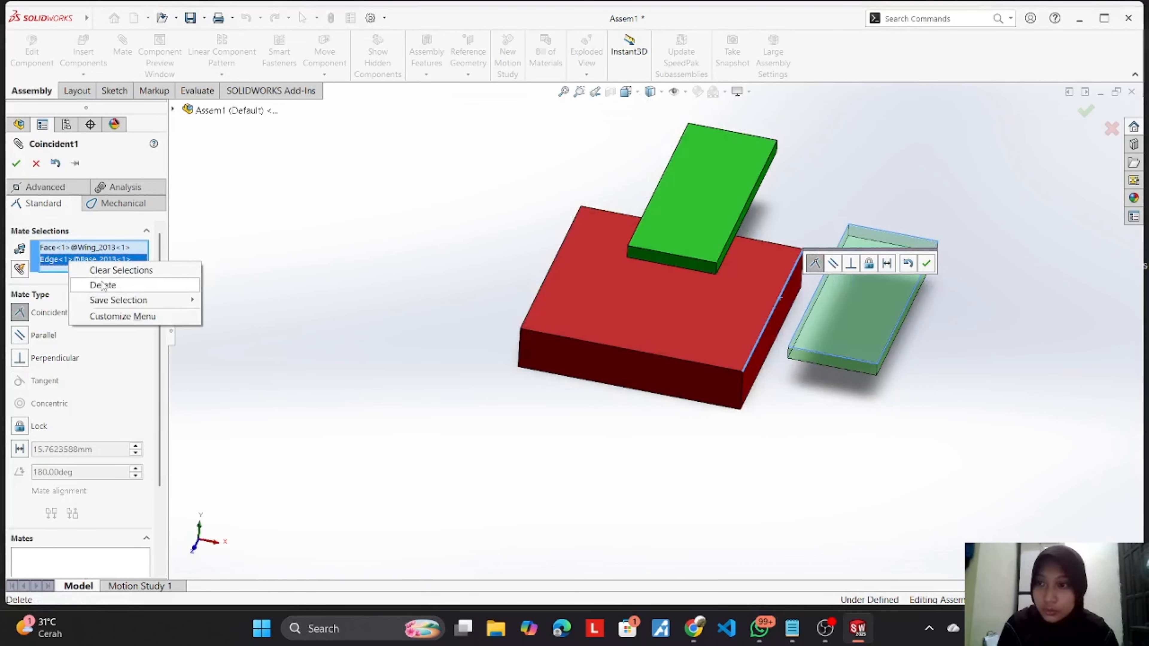
left_click(95, 285)
right_click(91, 255)
left_click(123, 274)
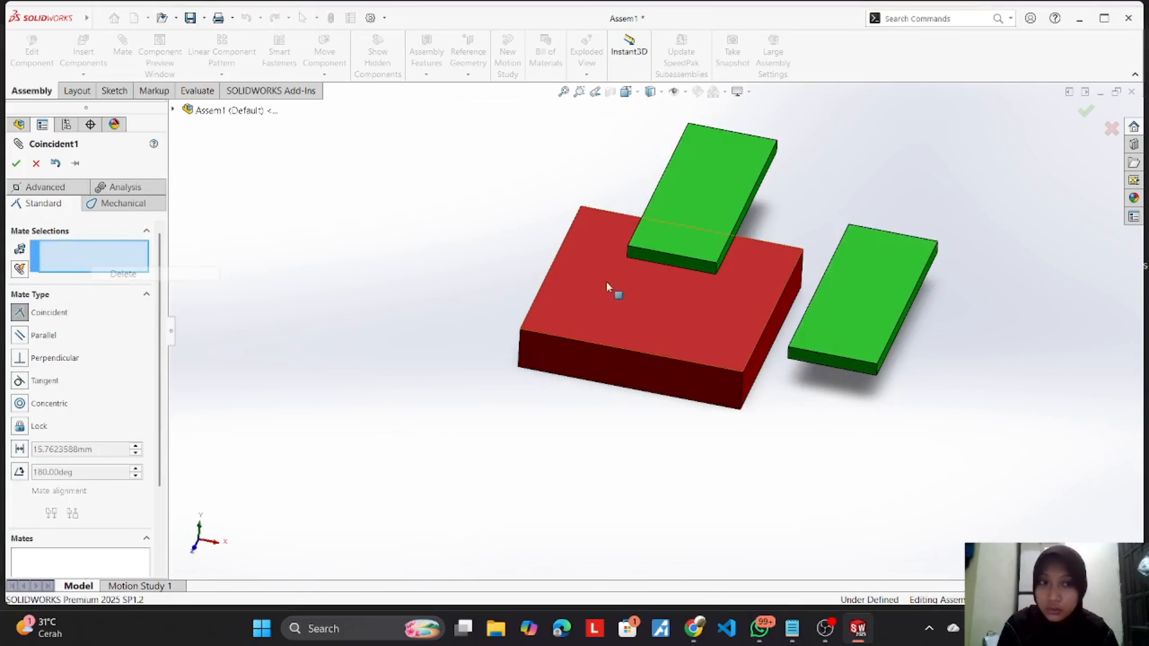
Step: Tilt Wing_2013<1> into a slanted pose and position it close to the base's side
left_click_drag(890, 285, 839, 354)
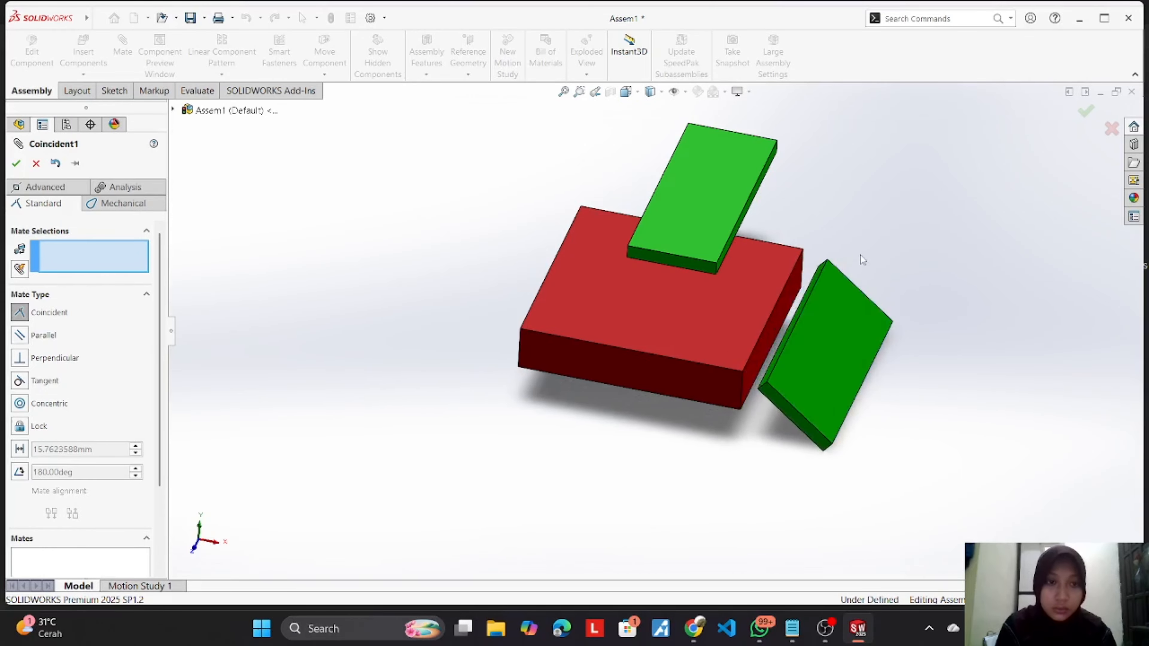
middle_click_drag(860, 259, 896, 213)
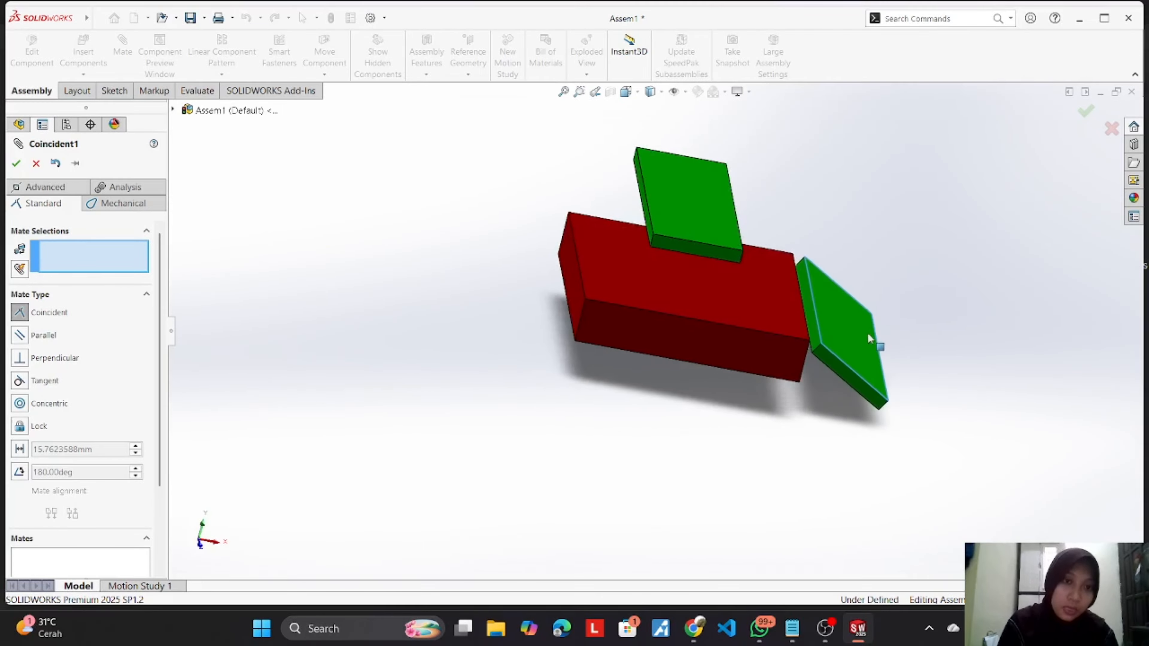
left_click_drag(868, 339, 951, 282)
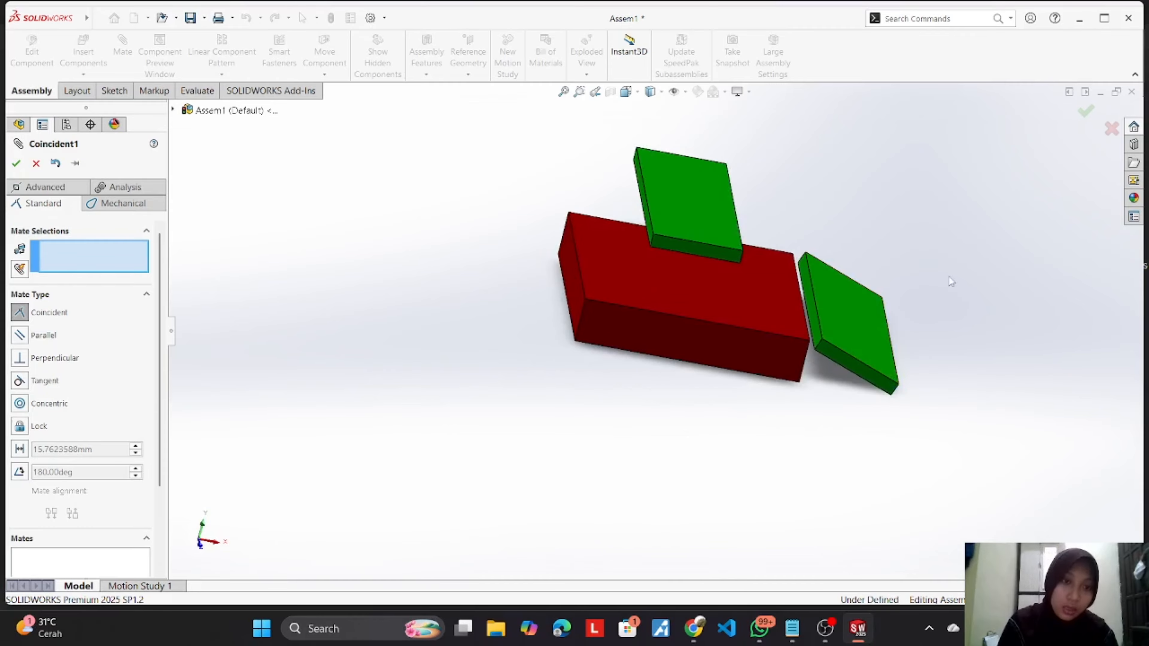
Step: Add a coincident mate between the long upper edges of Wing_2013<1> and the base, and swing the wing about the shared edge
scroll(905, 277, "down", 5)
middle_click_drag(859, 196, 844, 201)
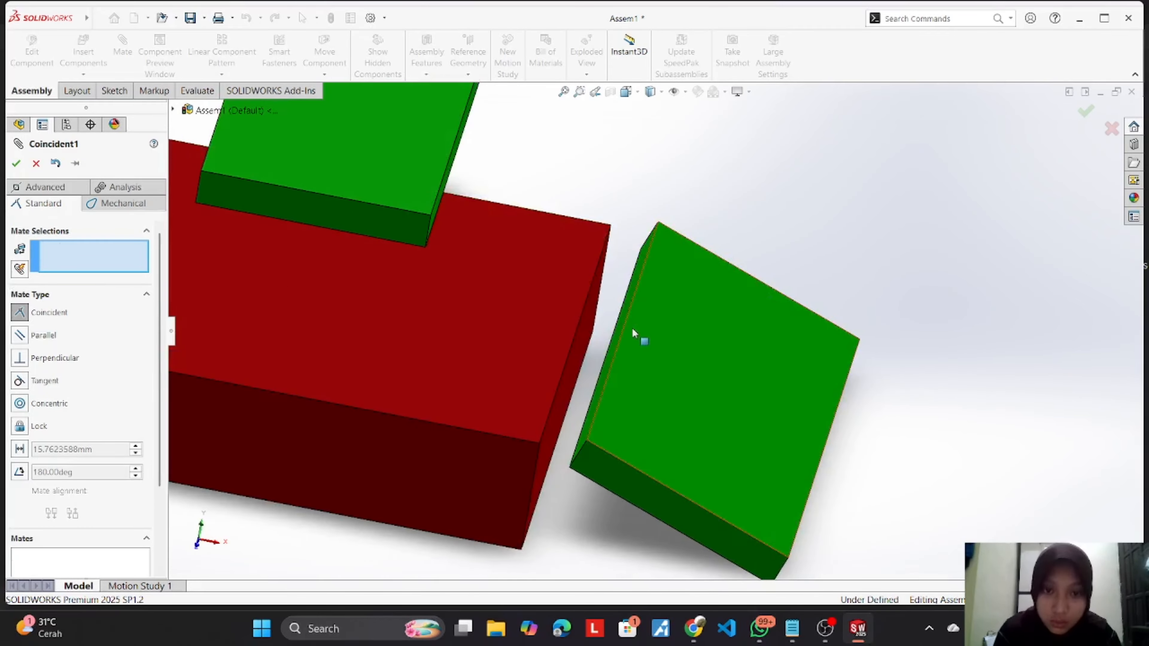
left_click(619, 341)
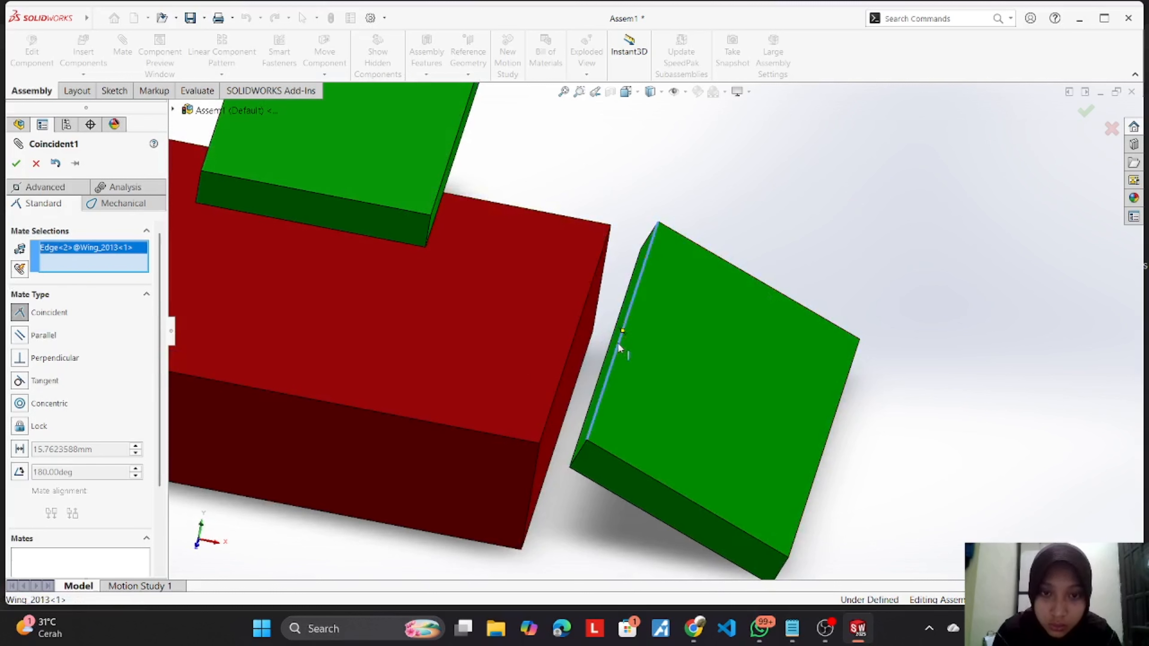
left_click(563, 368)
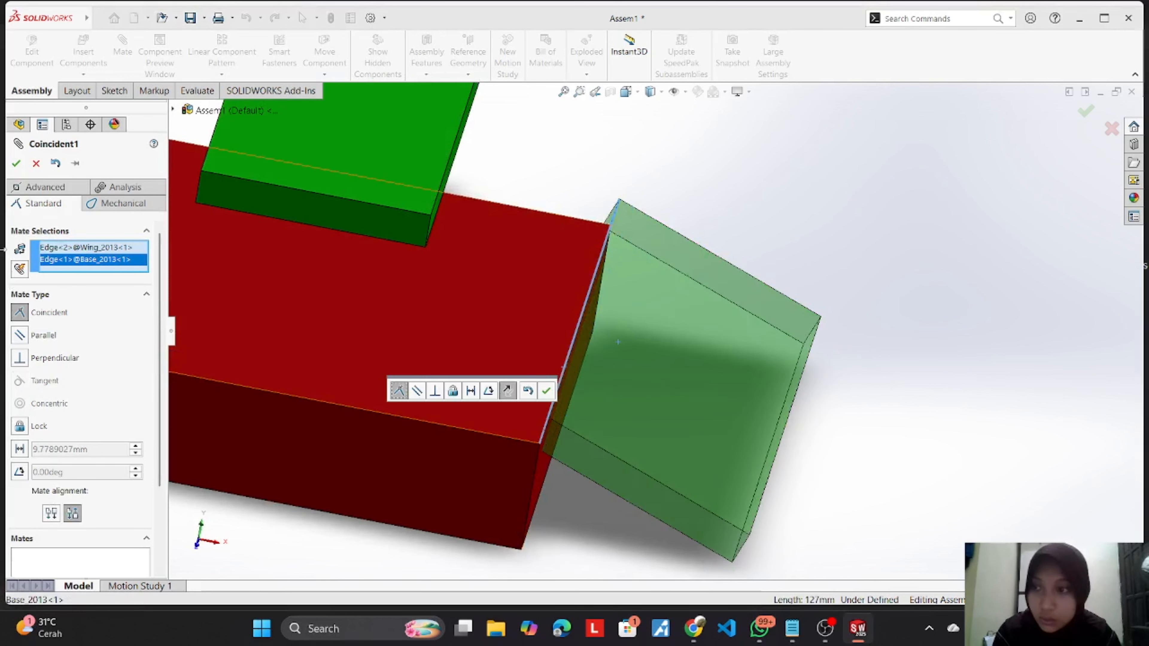
left_click(16, 164)
left_click_drag(635, 327, 634, 383)
key("Escape")
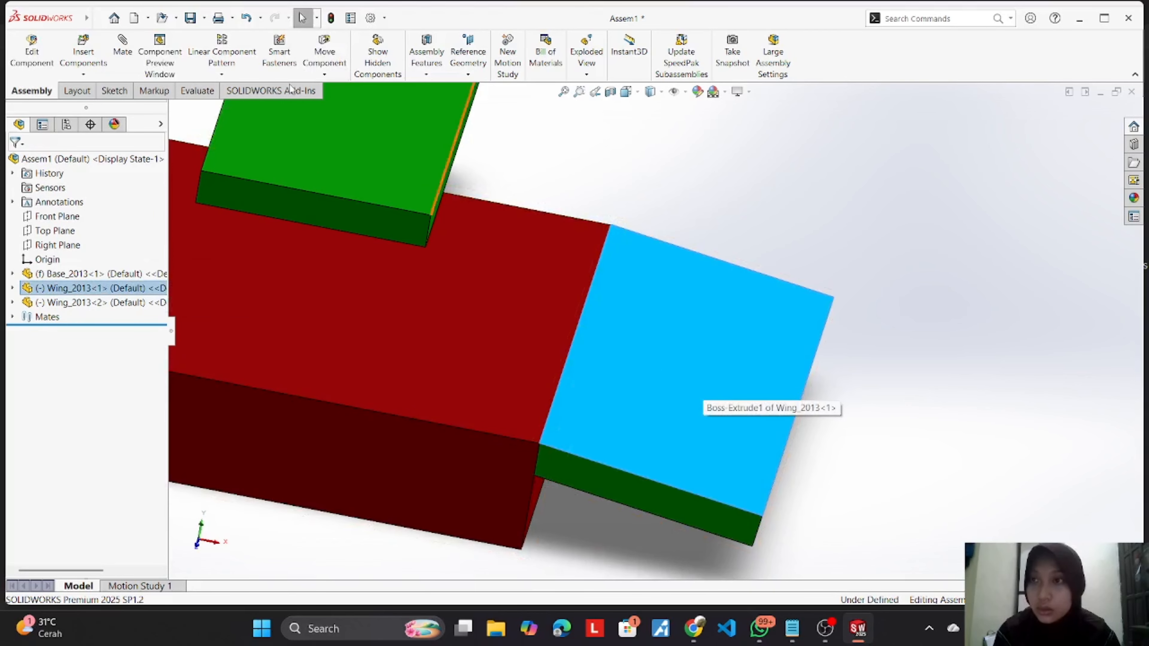
Step: Add a coincident mate between the top faces of Base_2013 and Wing_2013<1>, and pull the wing to test its remaining movement
left_click(116, 61)
left_click(644, 379)
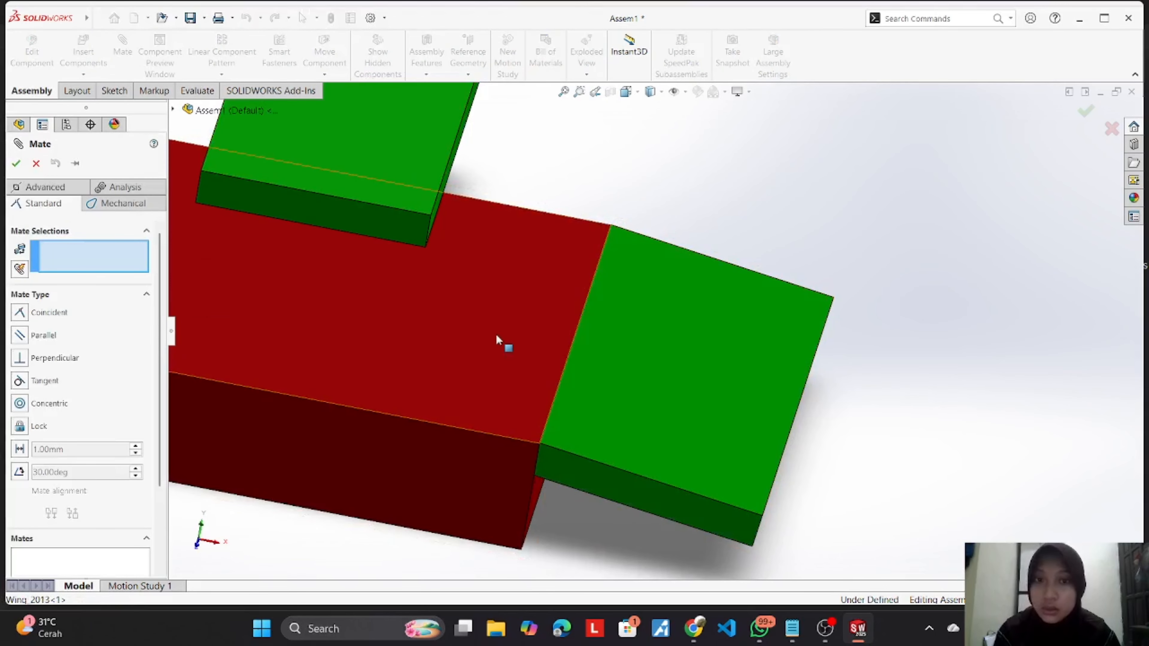
left_click(496, 334)
left_click(665, 369)
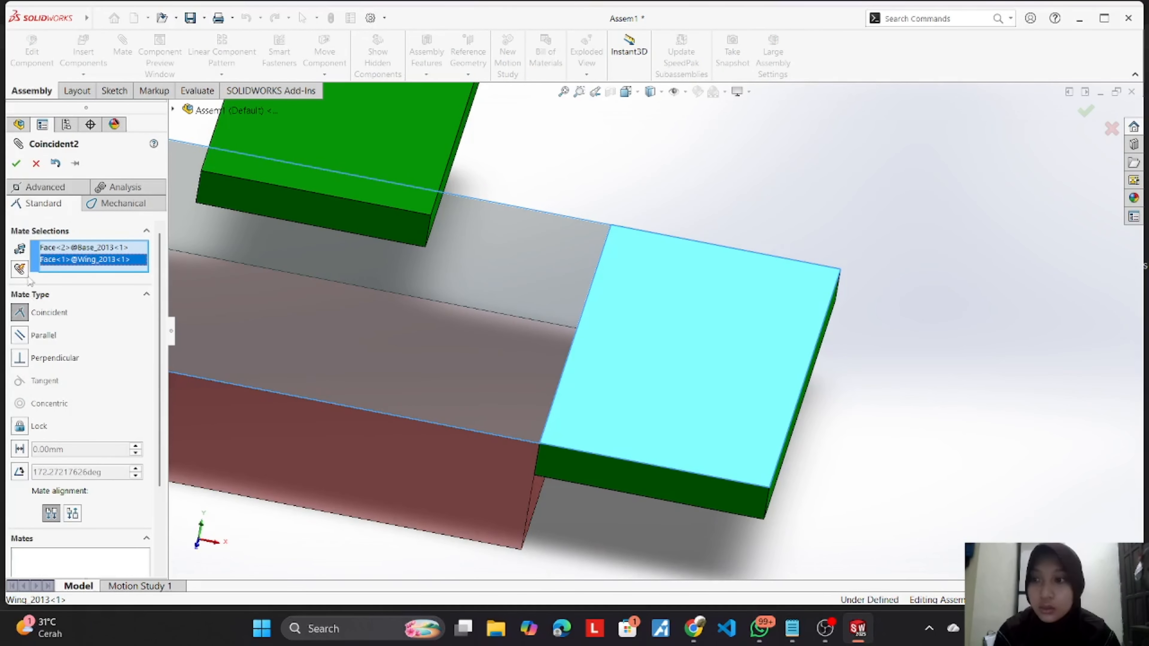
left_click(16, 163)
left_click(16, 163)
left_click_drag(756, 499, 683, 459)
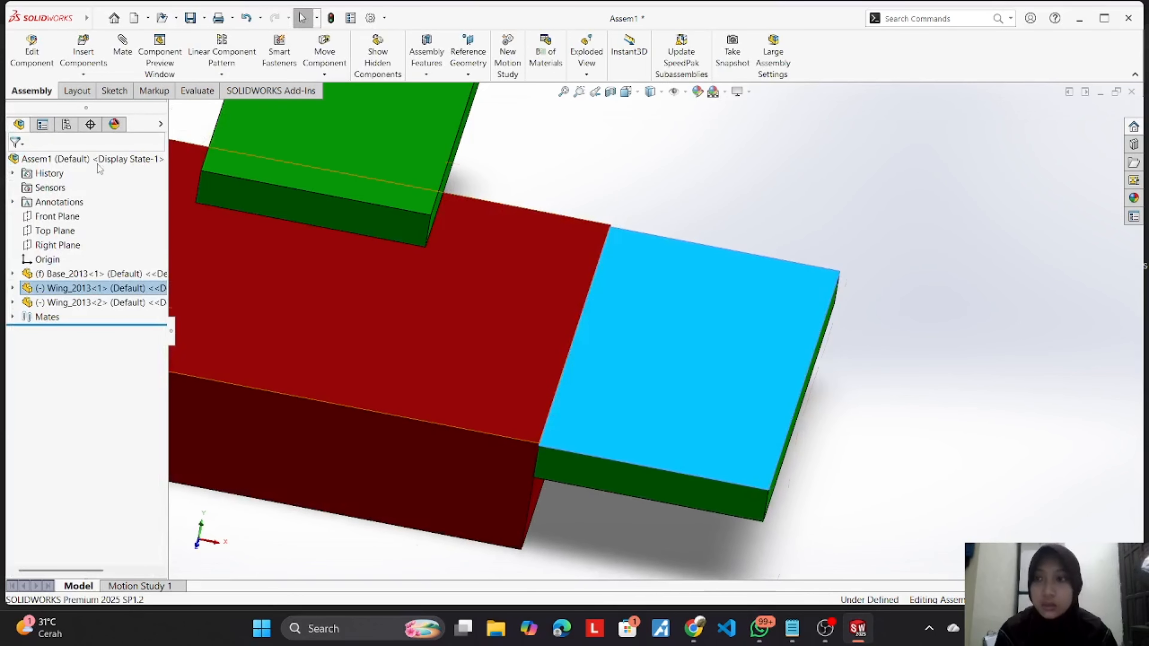
Step: Delete the coincident mate between the top faces of Base_2013 and Wing_2013<1>, and slide the wing along the shared edge
right_click(825, 412)
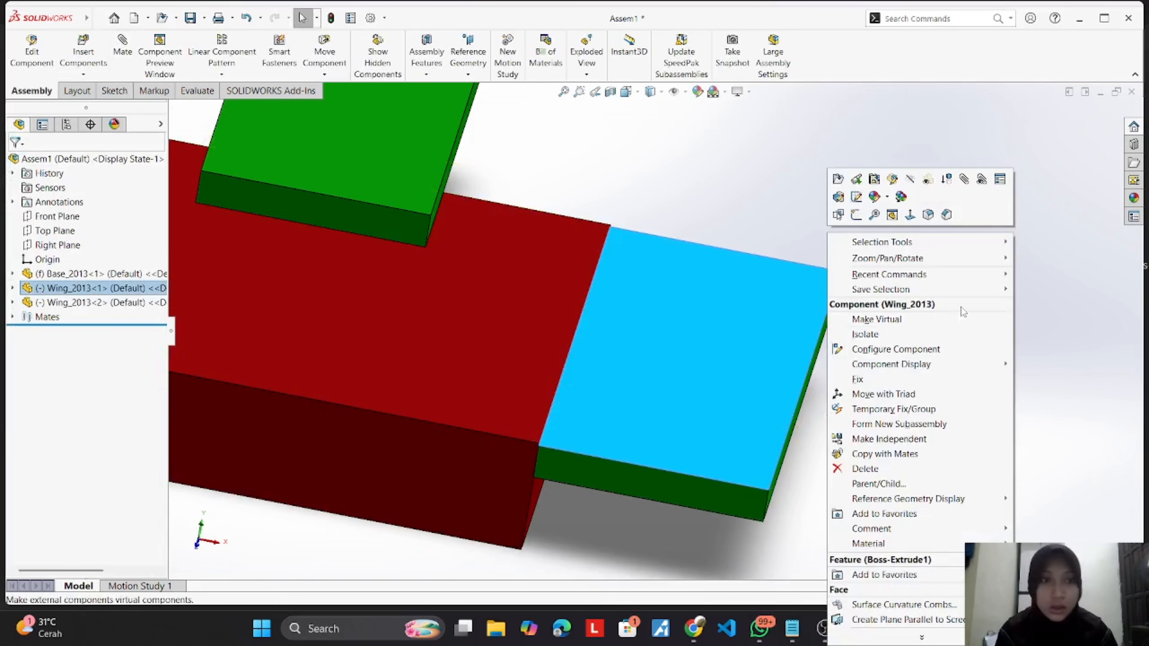
left_click(970, 185)
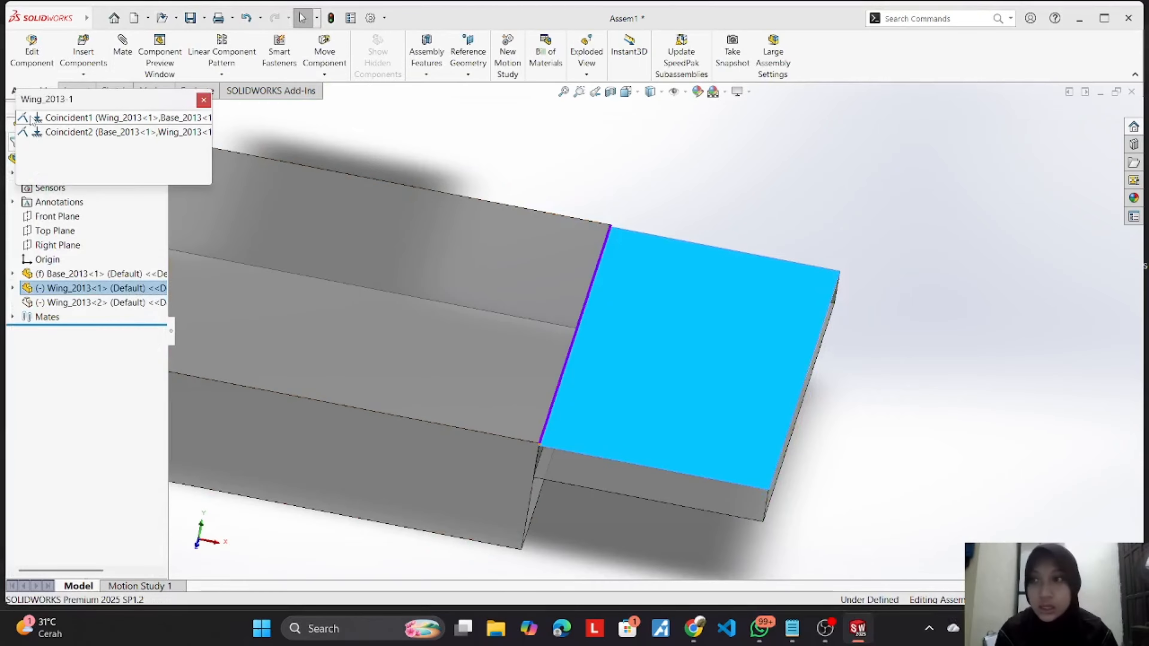
left_click(61, 135)
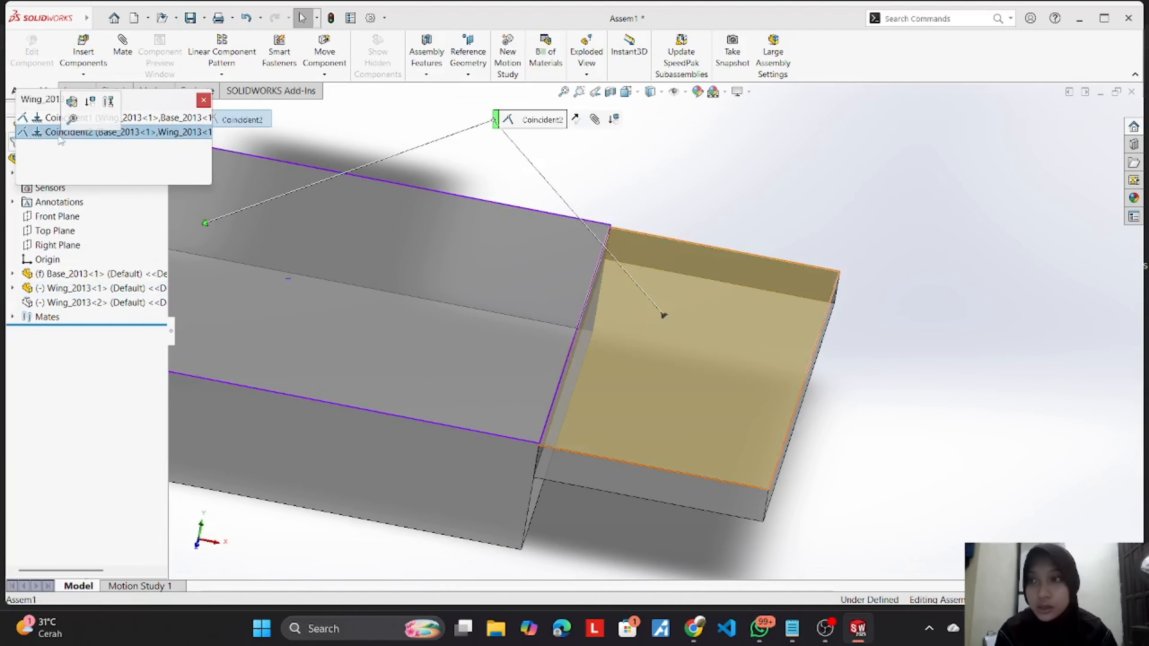
right_click(131, 142)
left_click(168, 193)
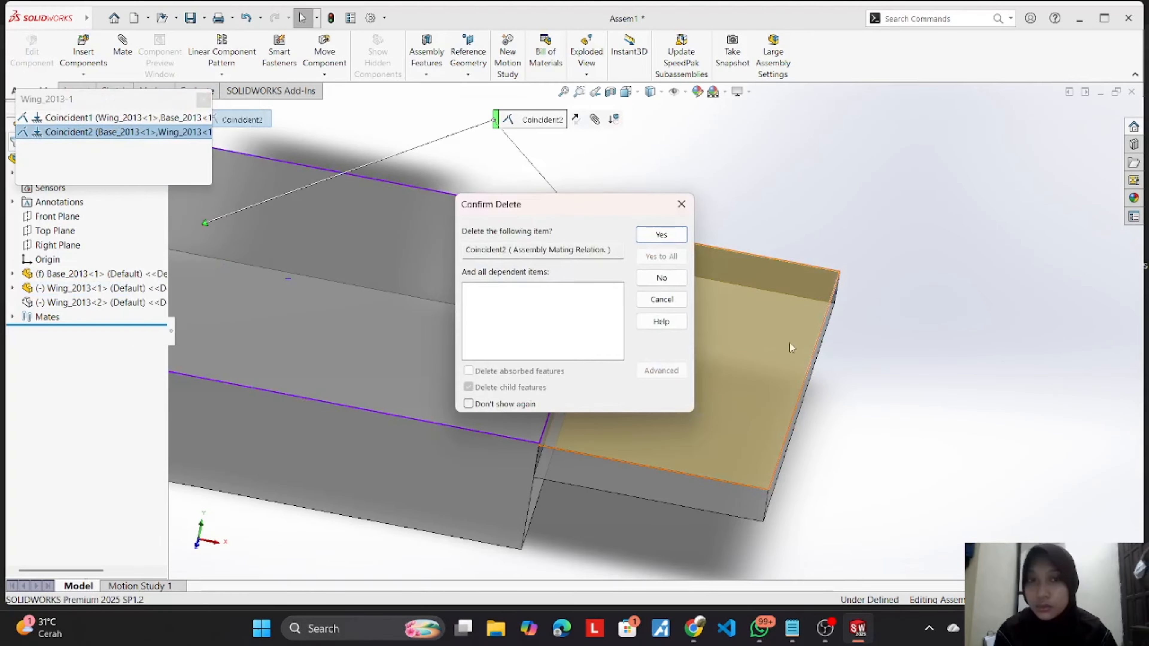
left_click(661, 235)
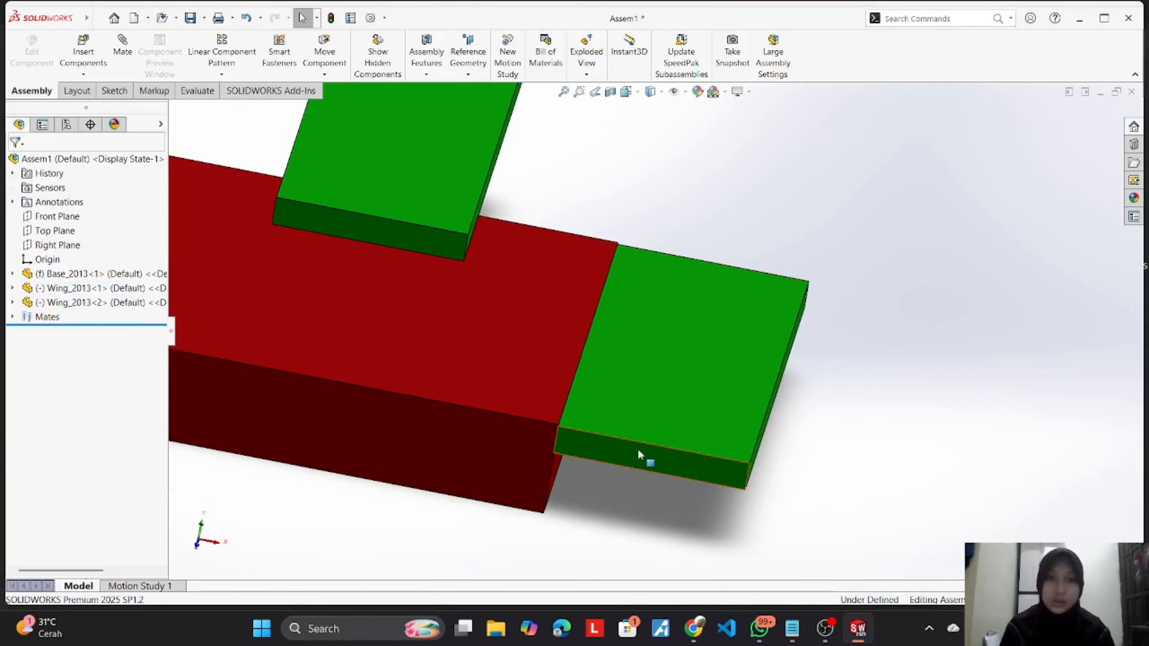
left_click_drag(743, 420, 728, 272)
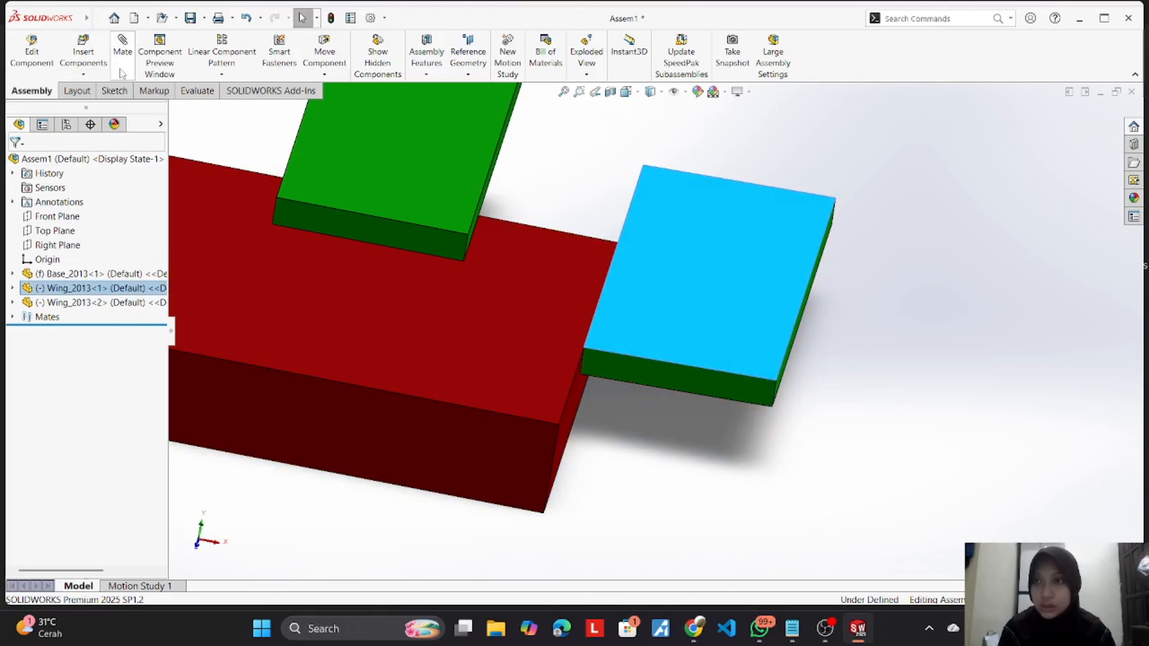
Step: Add a coincident mate between the front faces of Wing_2013<1> and Base_2013, and pull the wing to test its remaining movement
left_click(666, 378)
middle_click_drag(669, 411, 675, 342)
middle_click_drag(793, 203, 591, 337)
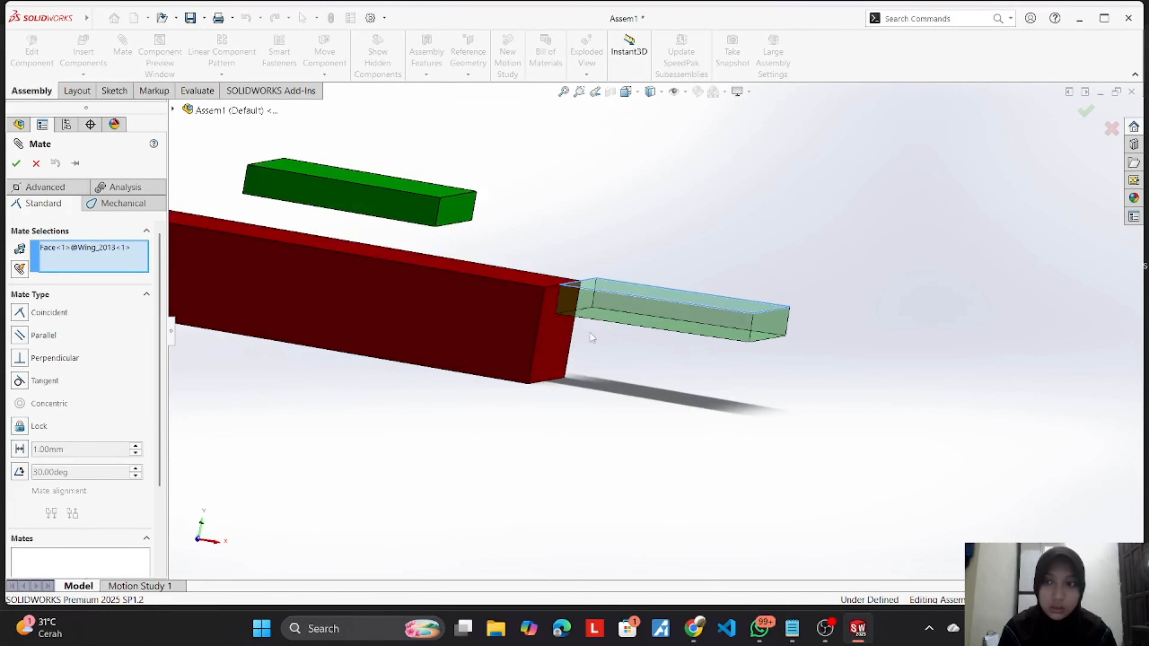
right_click(105, 256)
left_click(138, 271)
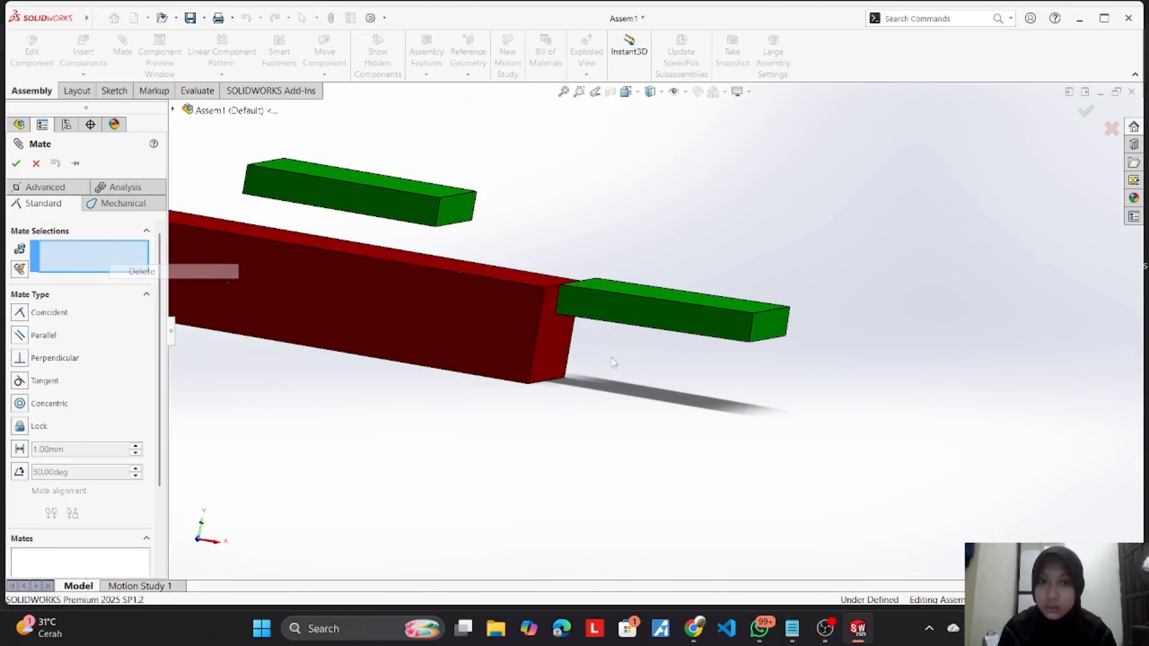
left_click(688, 326)
left_click(395, 337)
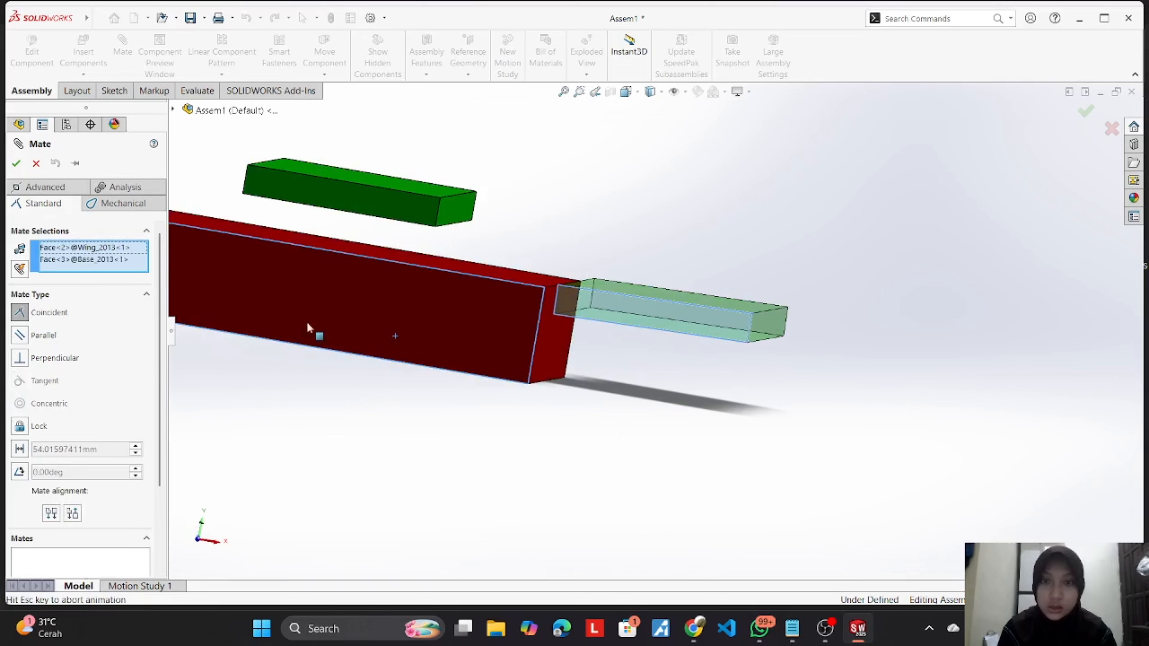
left_click(16, 164)
left_click_drag(762, 335, 719, 313)
left_click(720, 314)
scroll(814, 260, "down", 1)
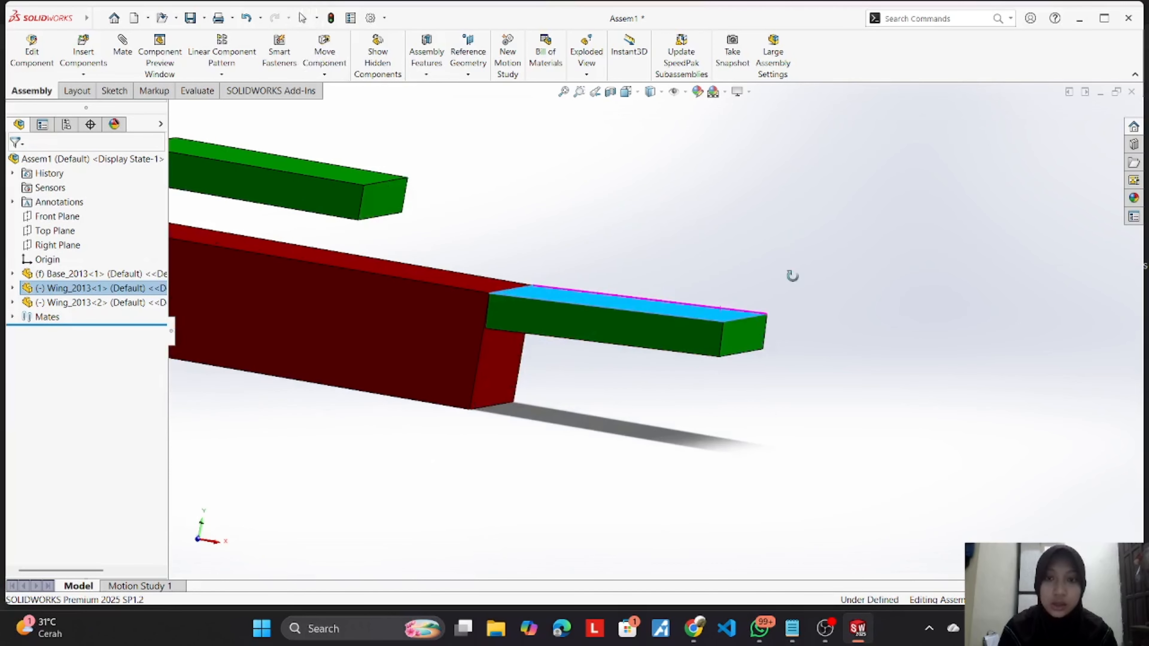
middle_click_drag(792, 275, 555, 229)
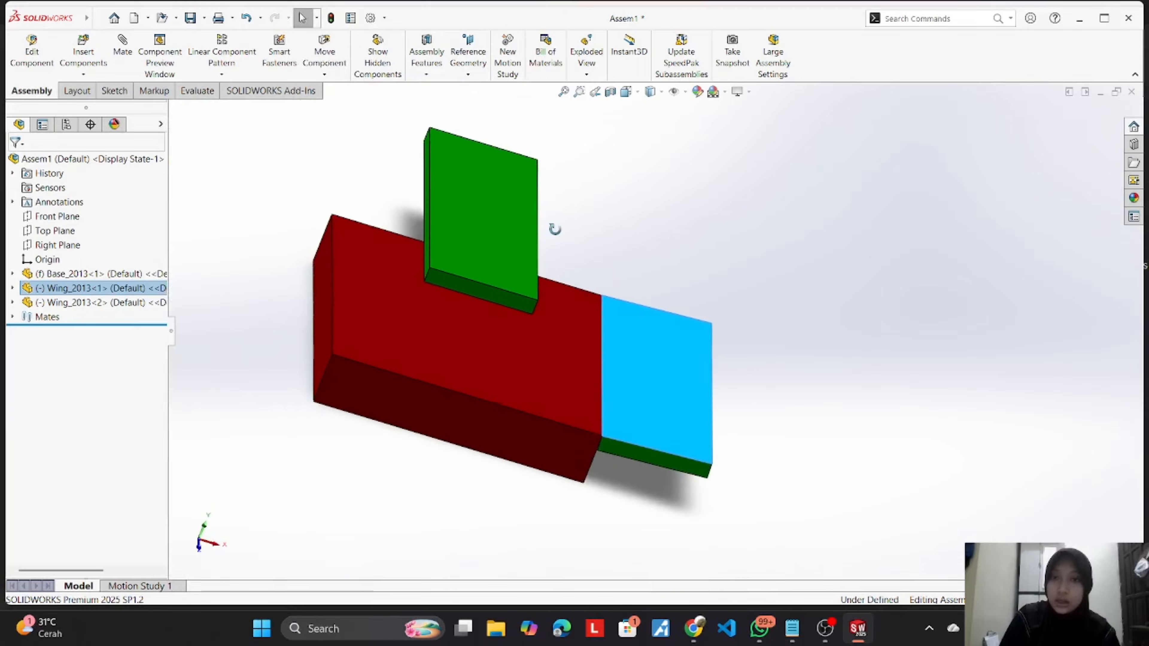
Step: Move Wing_2013<2> clear of the base, and add a coincident mate between its long narrow side face and the base's top face
left_click_drag(503, 221, 653, 194)
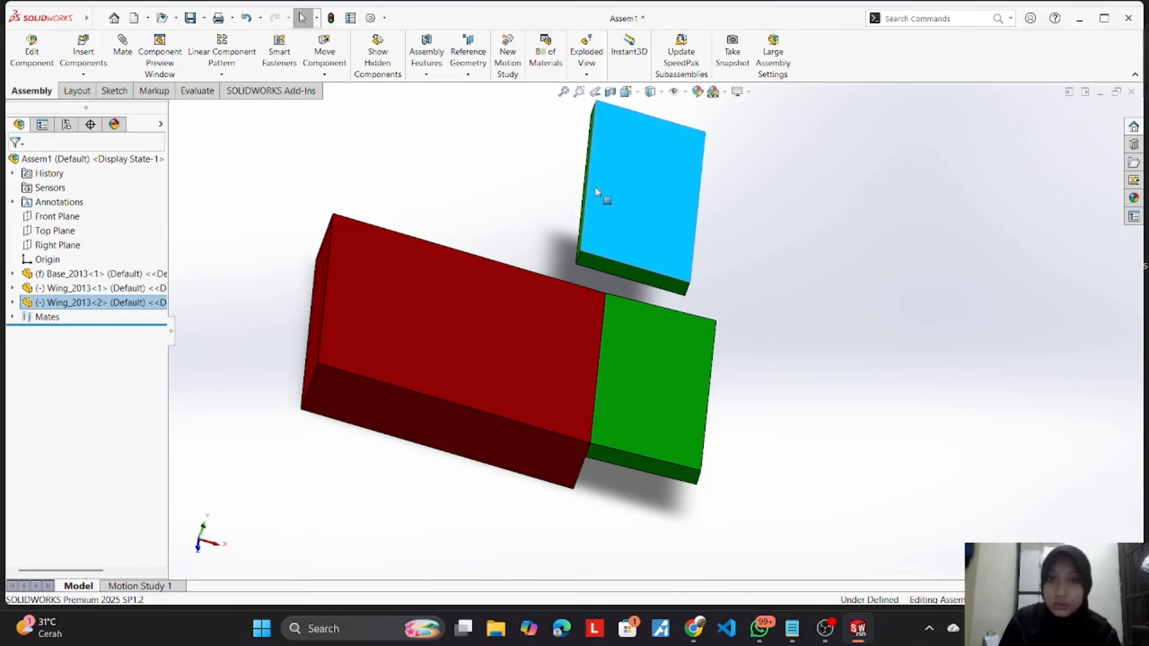
middle_click_drag(459, 164, 485, 172)
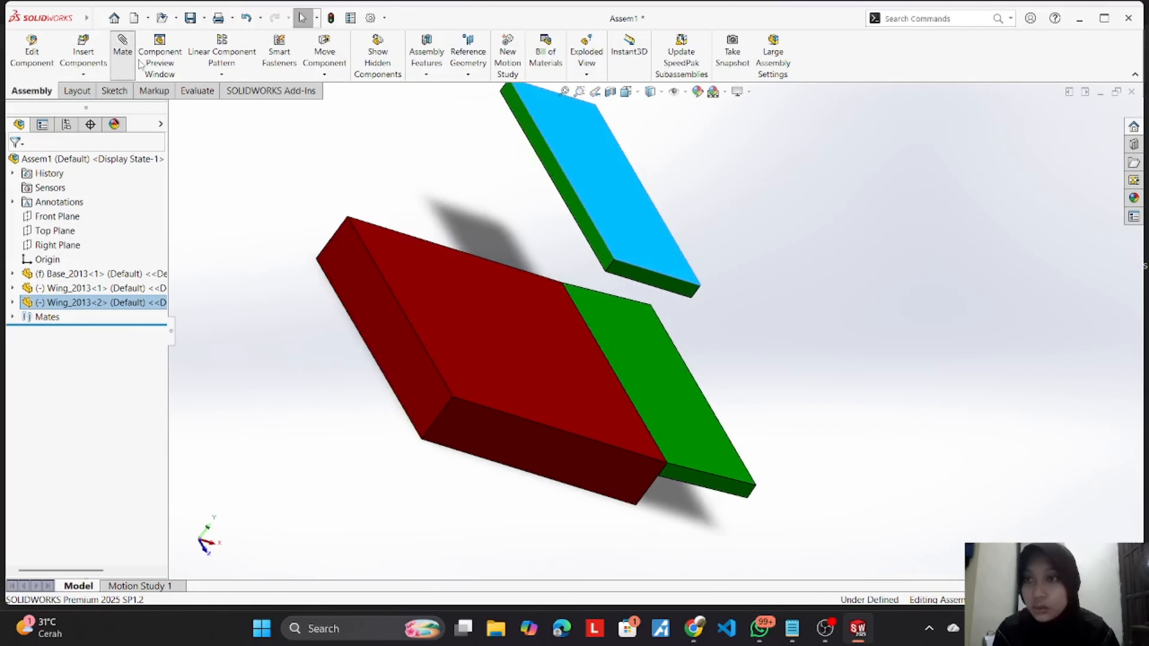
left_click(125, 53)
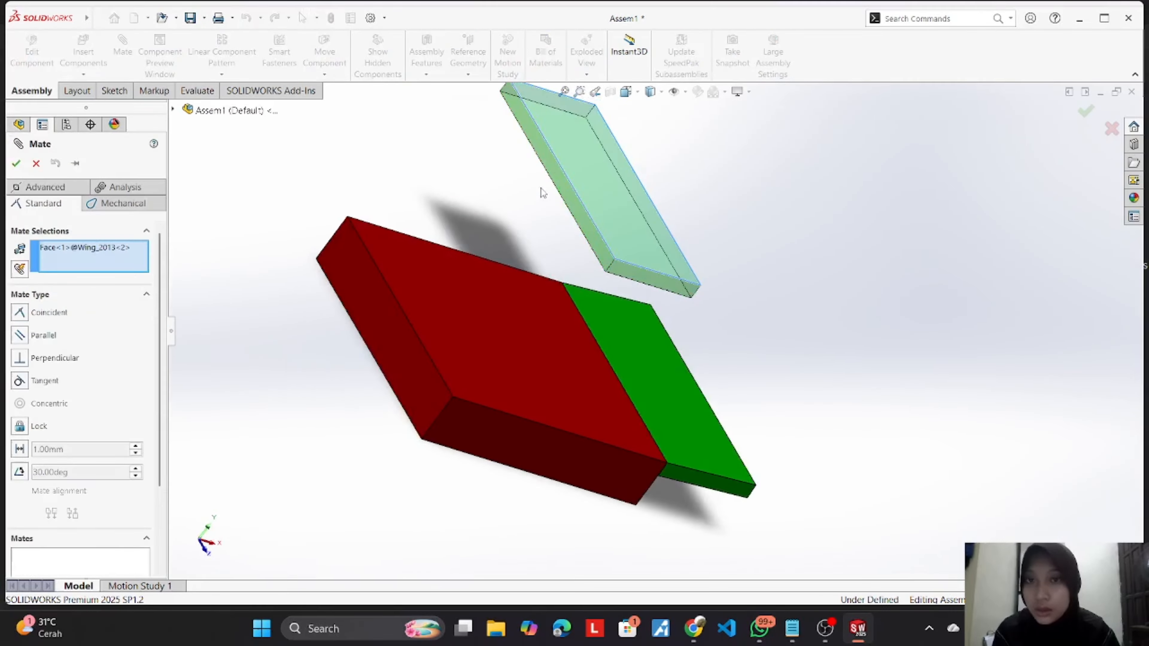
right_click(93, 250)
left_click(120, 252)
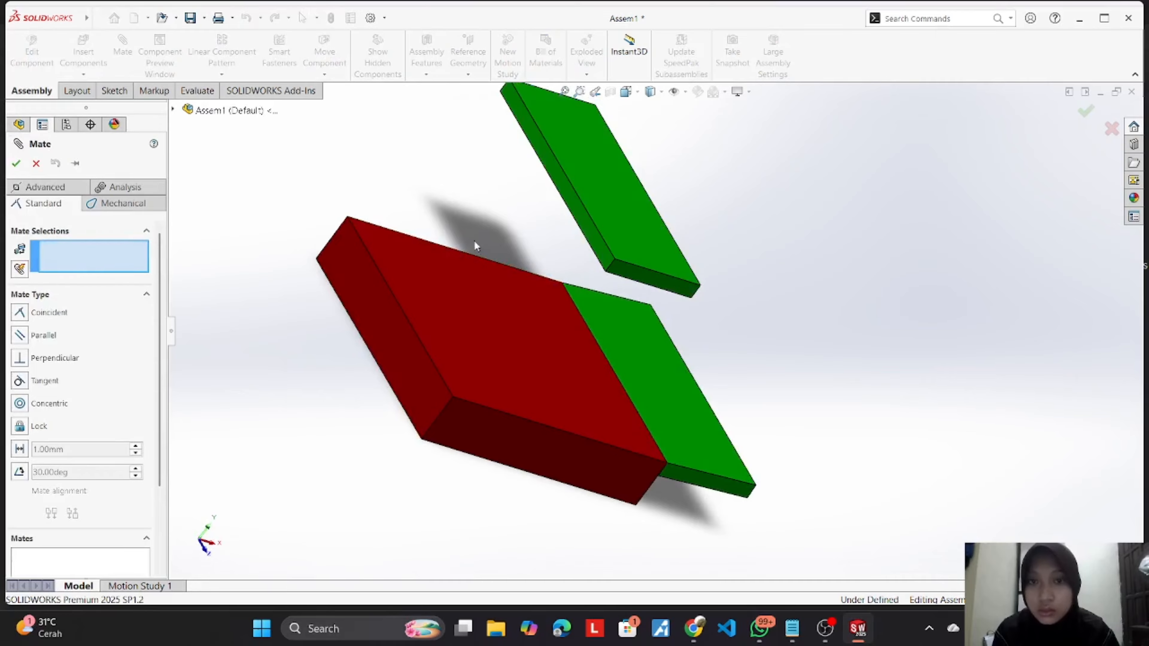
left_click(564, 201)
right_click(97, 250)
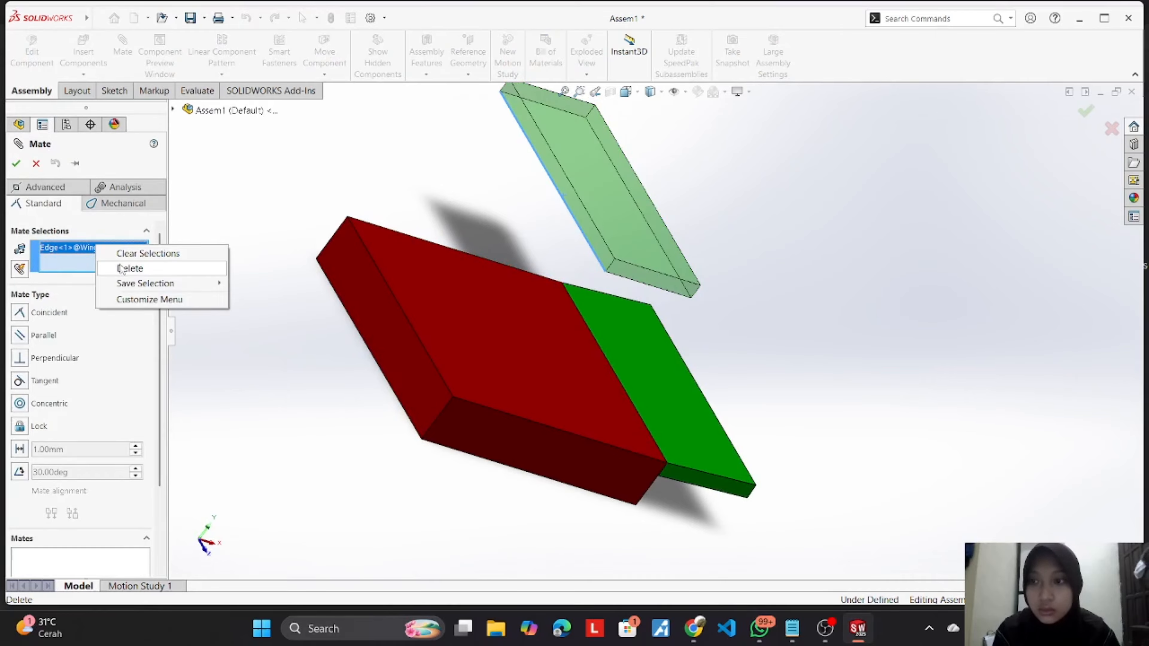
left_click(129, 269)
left_click(578, 210)
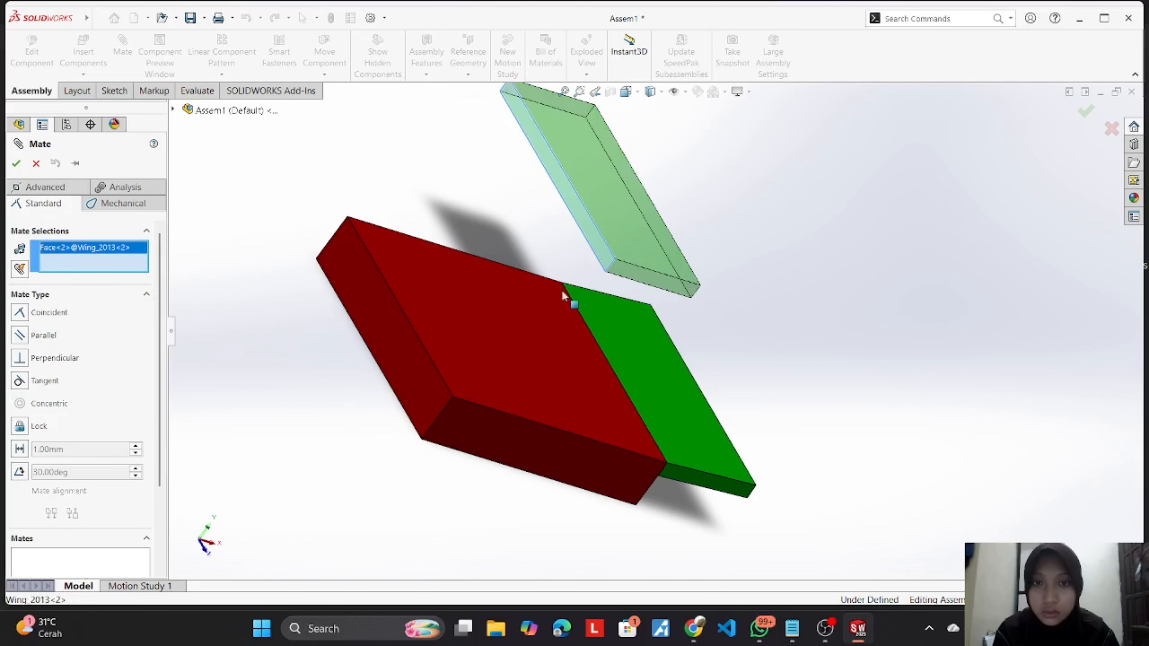
left_click(562, 364)
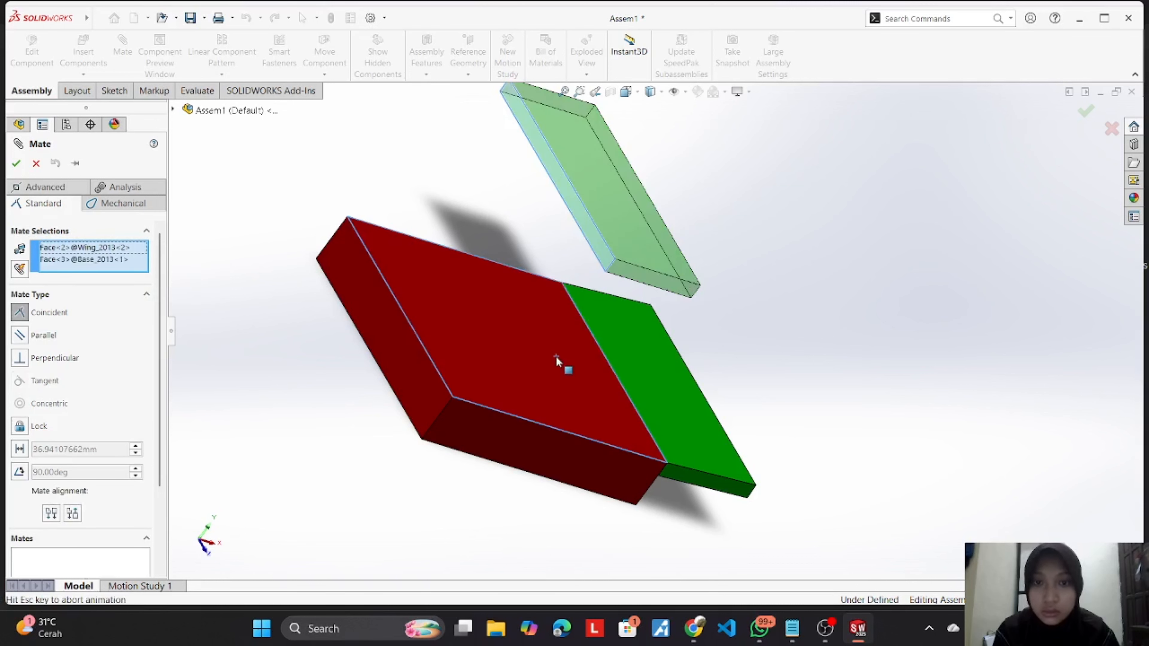
left_click(17, 166)
left_click(16, 166)
Step: Slide Wing_2013<2> next to Wing_2013<1>, and add a coincident mate between its front end face and the base's front face
left_click_drag(613, 248, 714, 320)
mouse_move(713, 317)
middle_mouse_down()
mouse_move(767, 268)
mouse_move(733, 321)
middle_mouse_up()
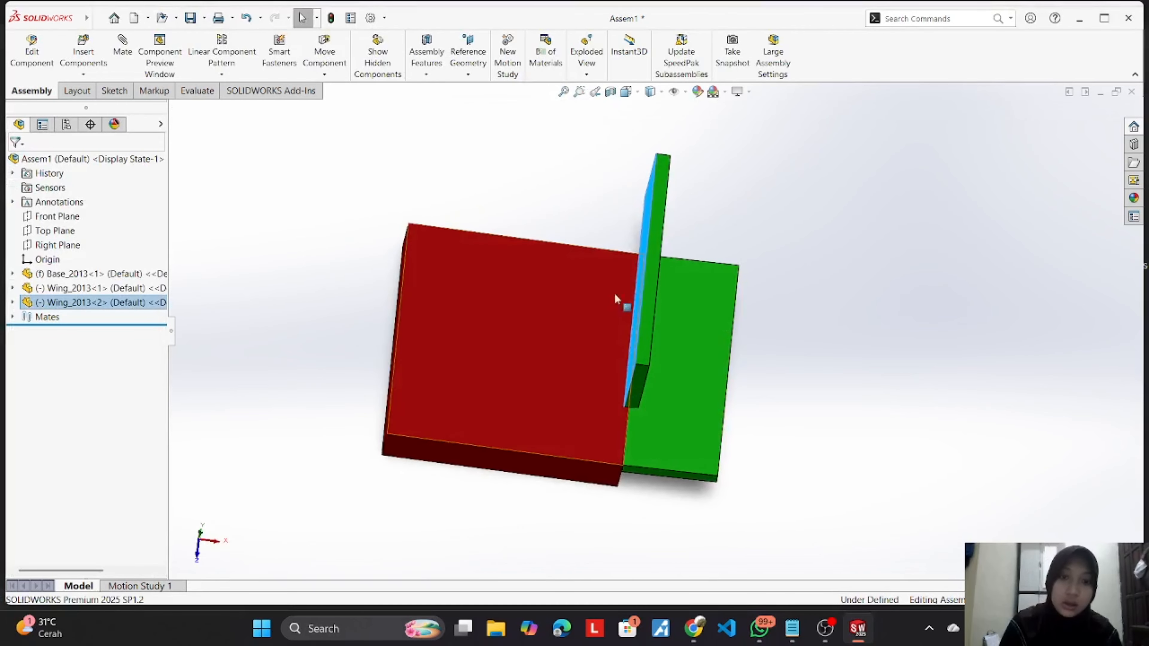
left_click(658, 296)
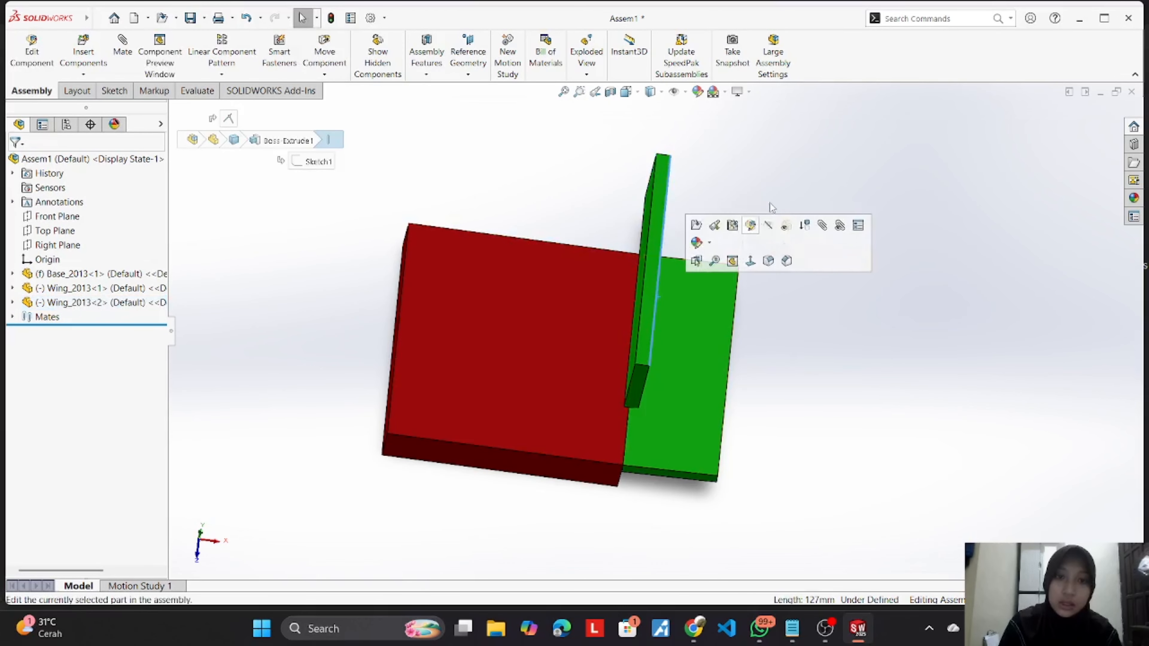
left_click(459, 155)
middle_click_drag(479, 170, 485, 114)
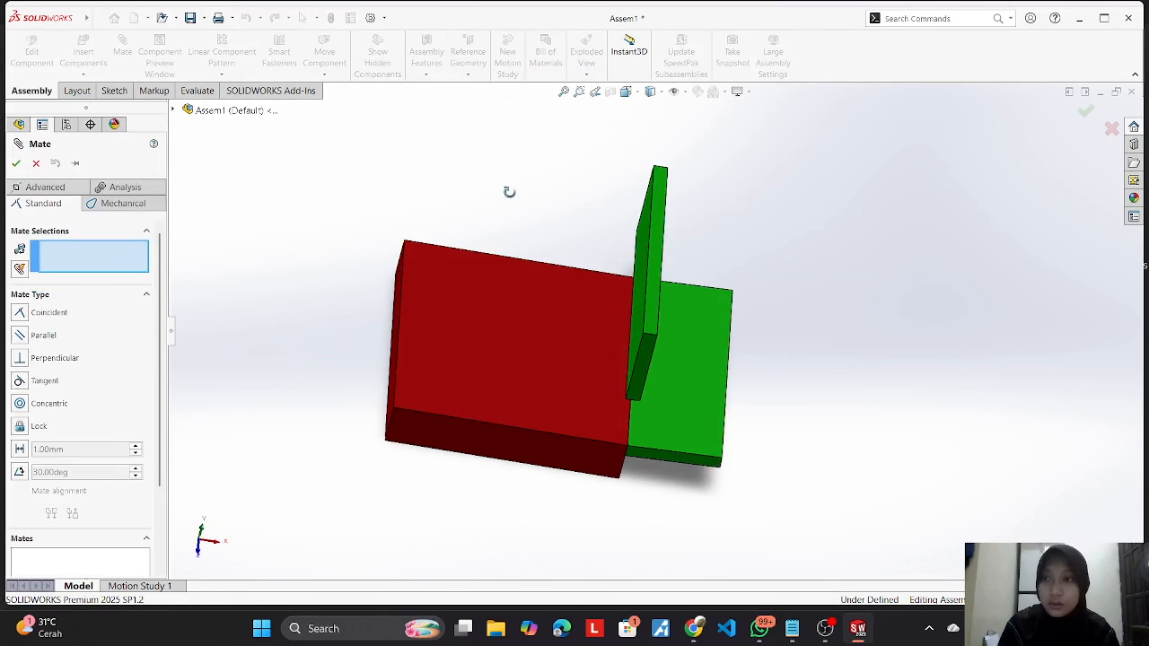
middle_click_drag(508, 189, 561, 319)
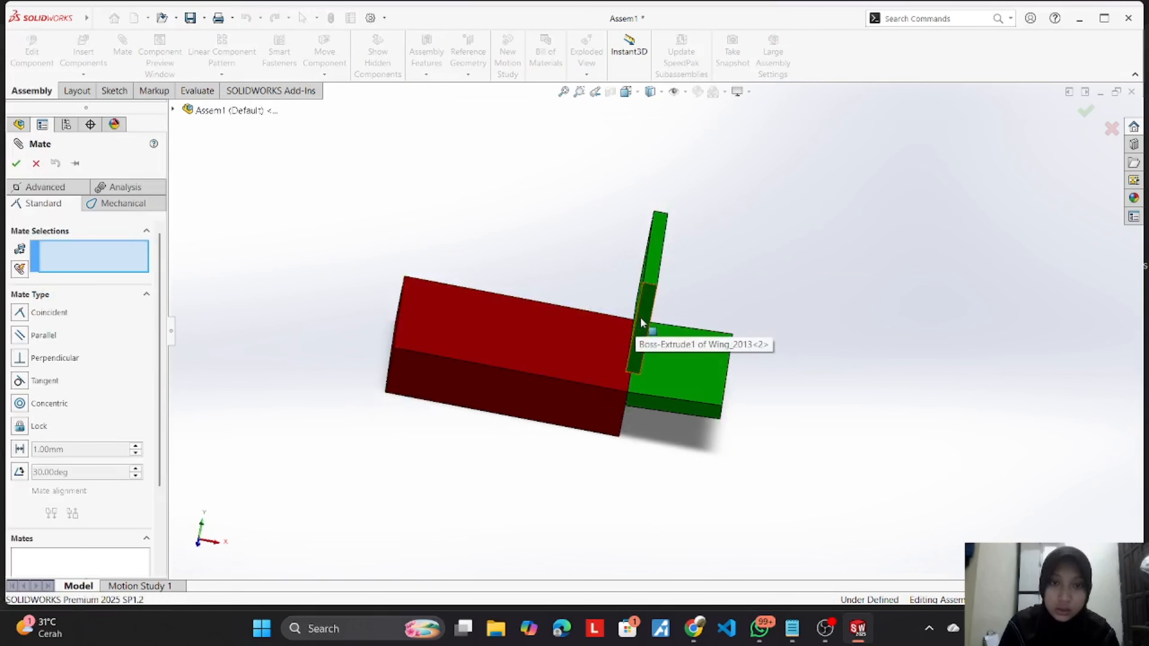
left_click(637, 331)
left_click(596, 403)
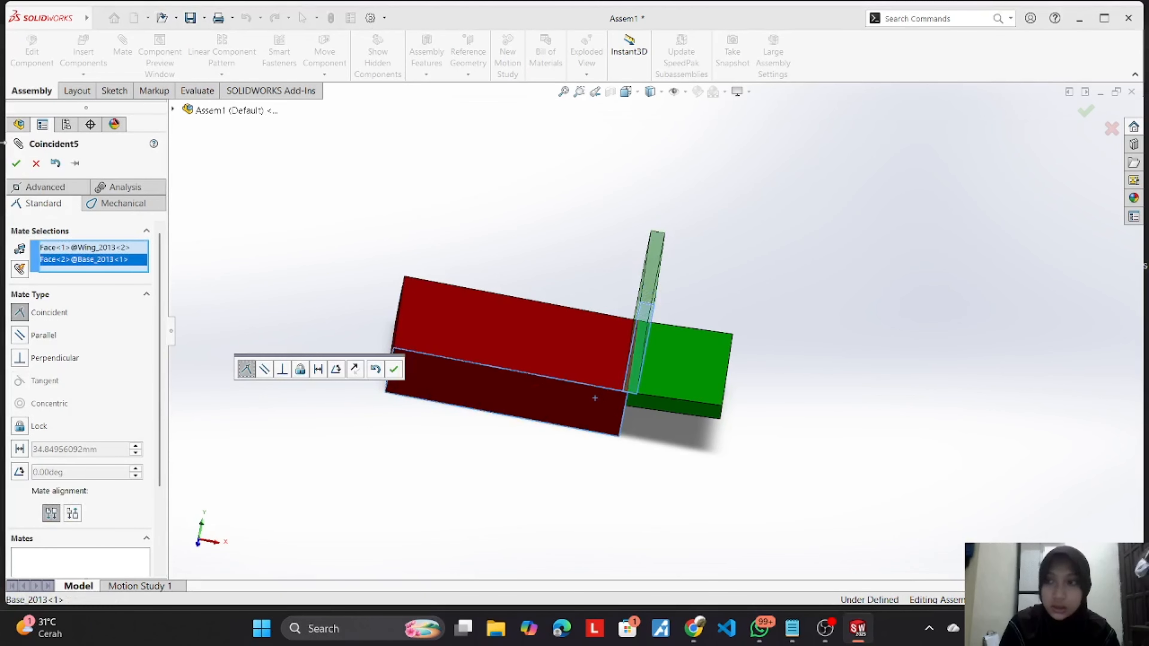
left_click(18, 165)
Step: Slide the upright Wing_2013<2> a short way inward across the base's top face, away from Wing_2013<1>
middle_click_drag(652, 196, 651, 296)
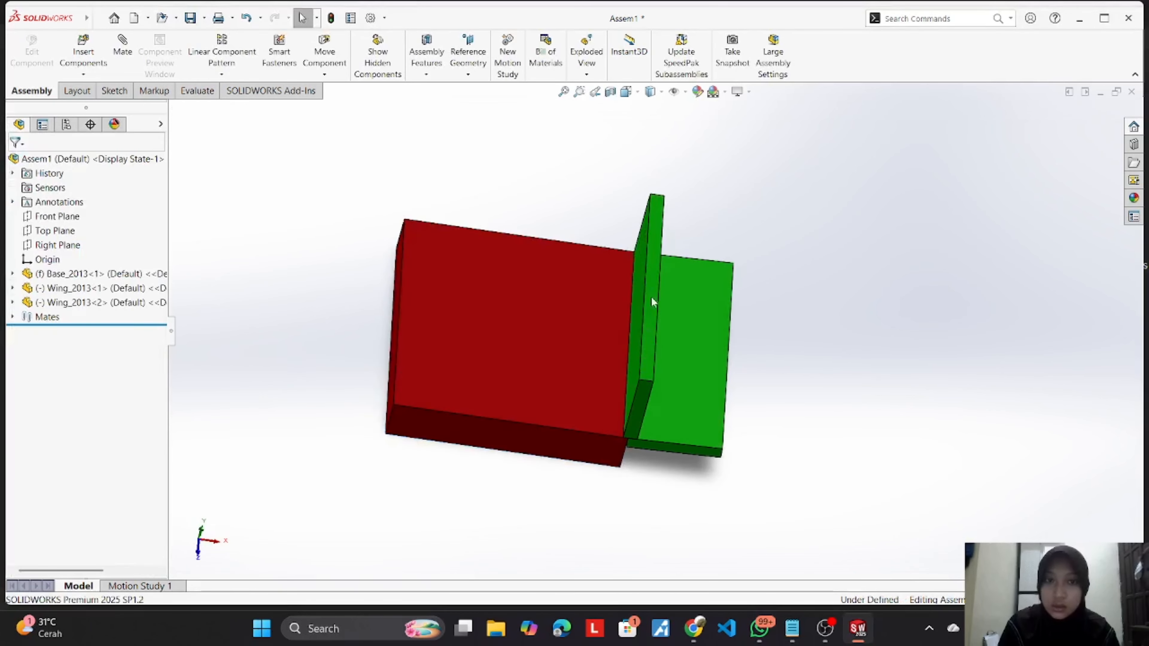
left_click_drag(656, 304, 602, 361)
left_click(561, 138)
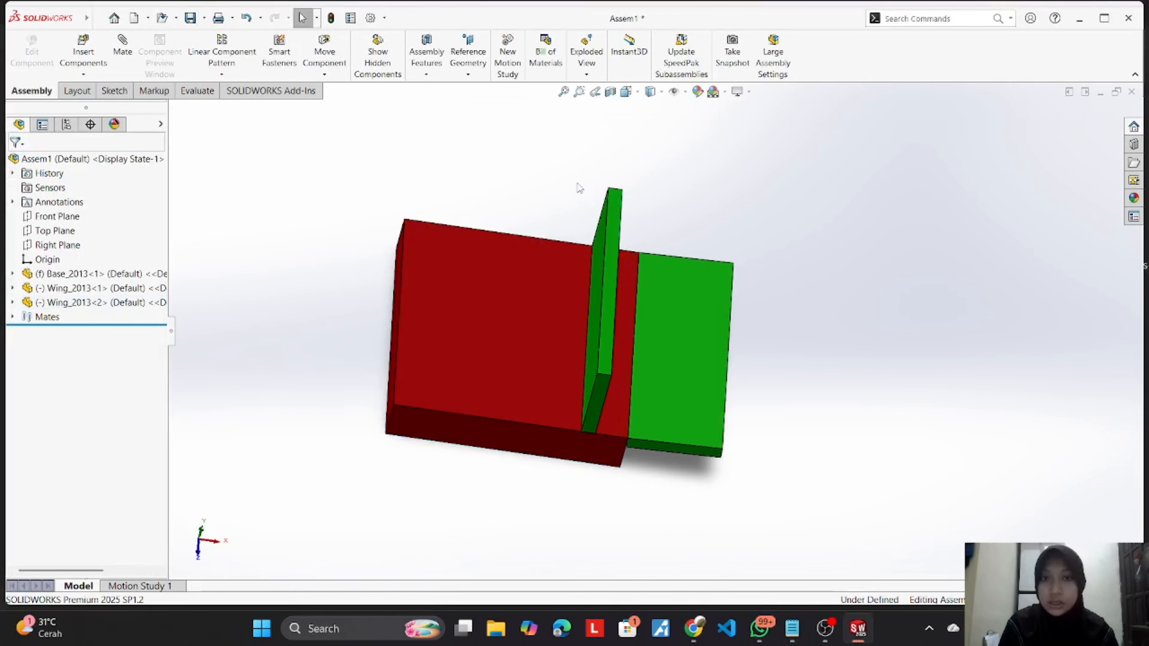
left_click(610, 276)
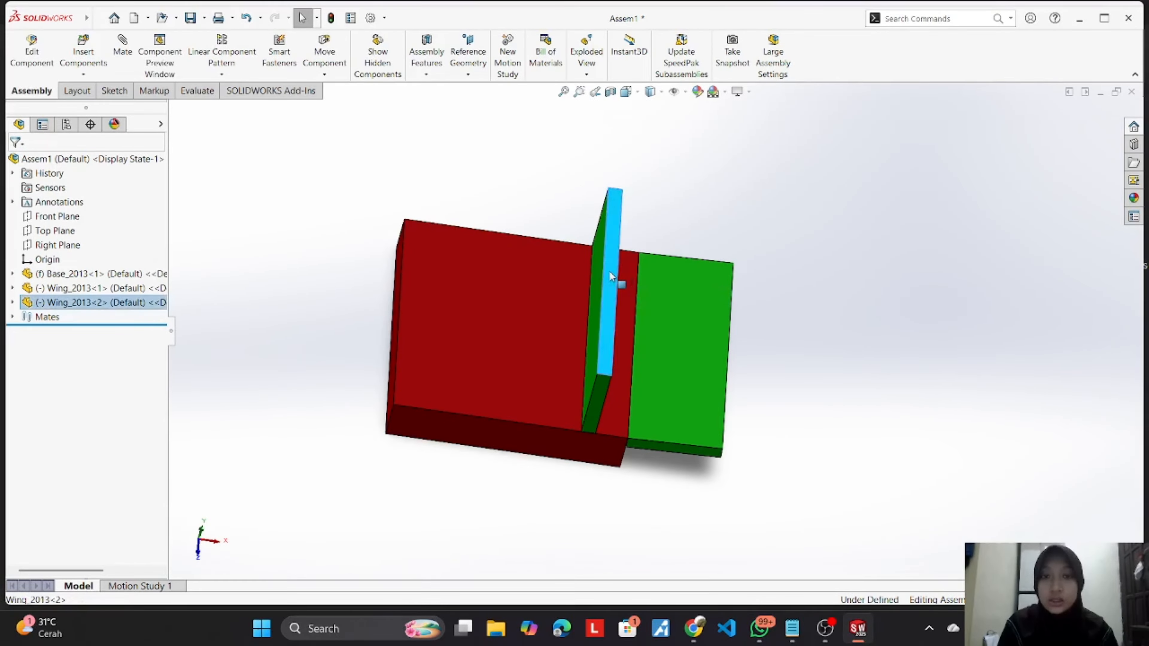
left_click(450, 169)
middle_click_drag(453, 161, 639, 445)
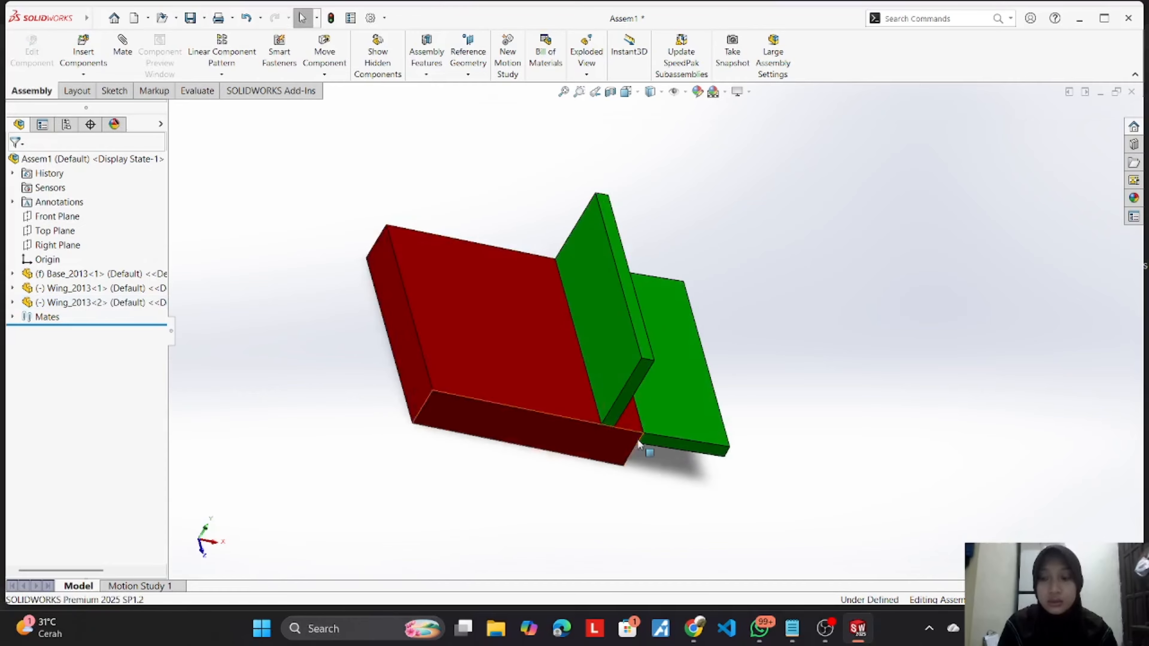
Step: Duplicate the upright Wing_2013<2>, and move the copy above the opposite side of the base
left_click_drag(616, 344, 378, 314)
middle_click_drag(352, 266, 268, 272)
left_click_drag(371, 325, 492, 159)
left_click_drag(478, 181, 467, 133)
middle_click_drag(501, 168, 497, 121)
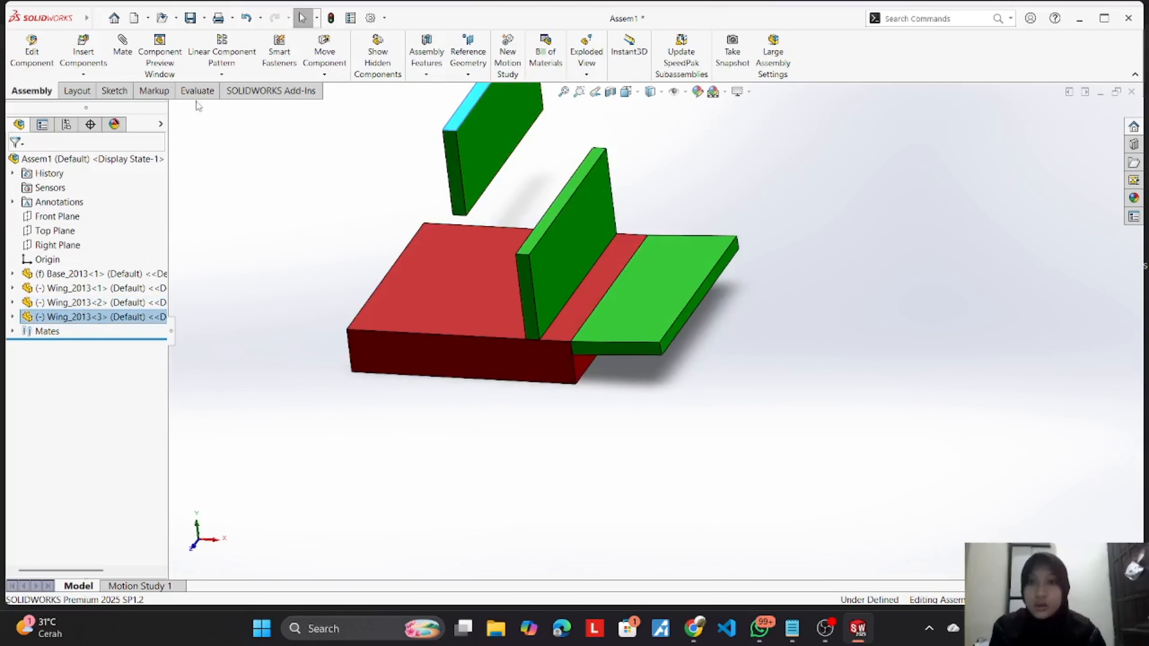
Step: Add a coincident mate between the front end face of Wing_2013<3> and the base's front face
left_click(122, 45)
left_click(512, 152)
middle_click_drag(531, 161, 490, 161)
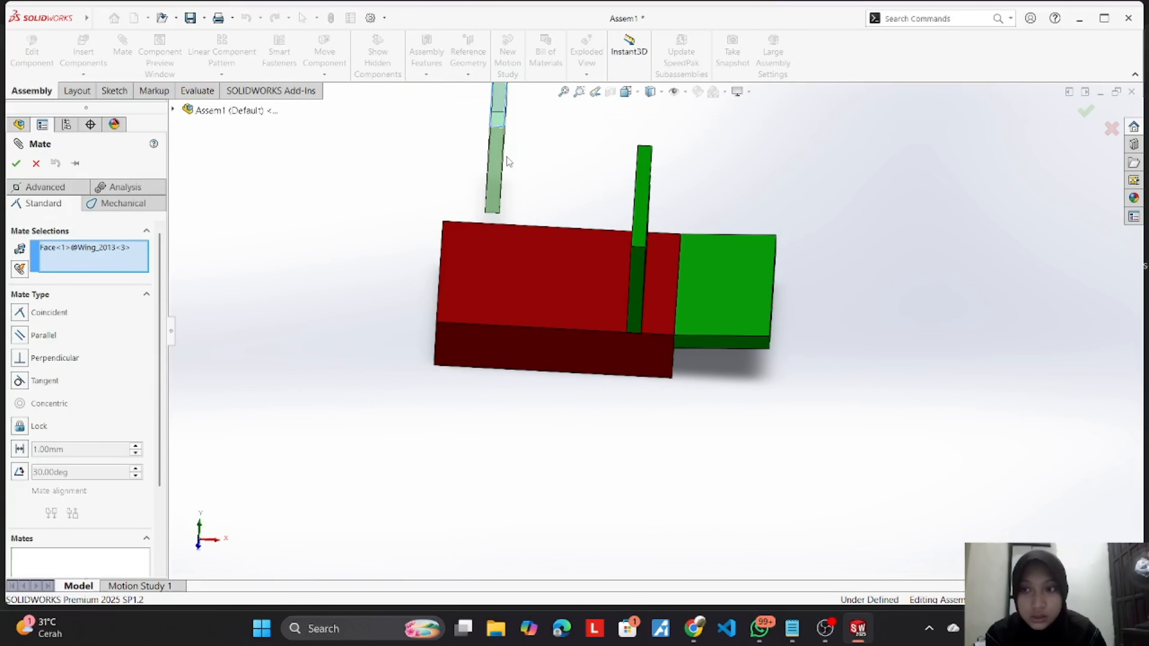
right_click(122, 248)
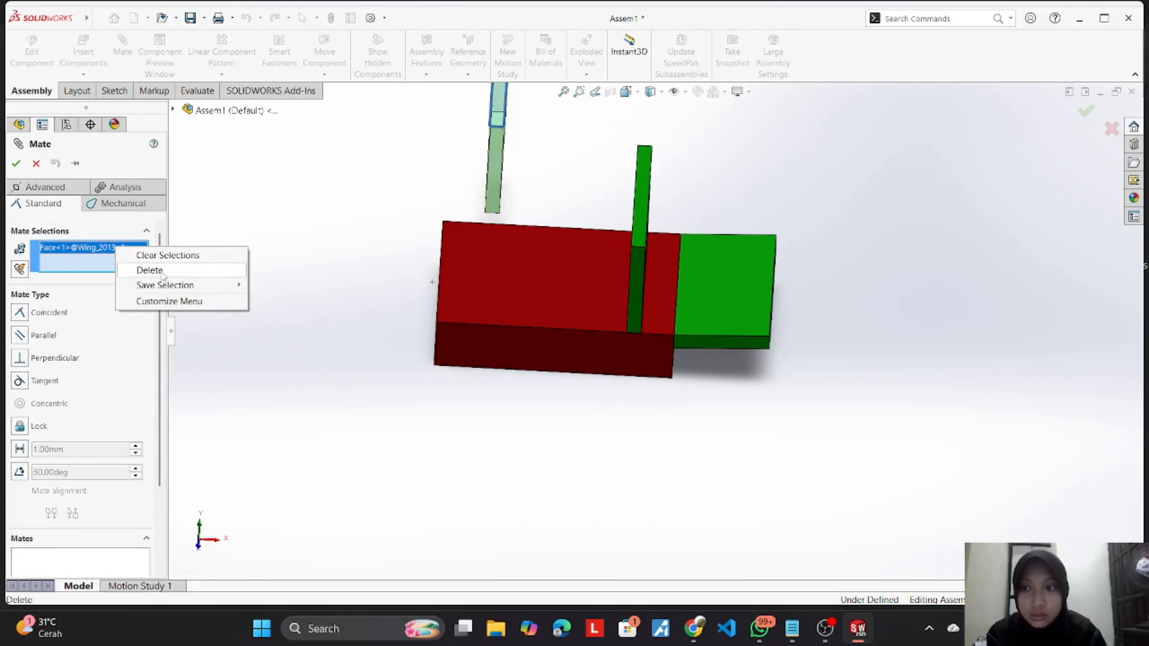
left_click(166, 254)
left_click(500, 190)
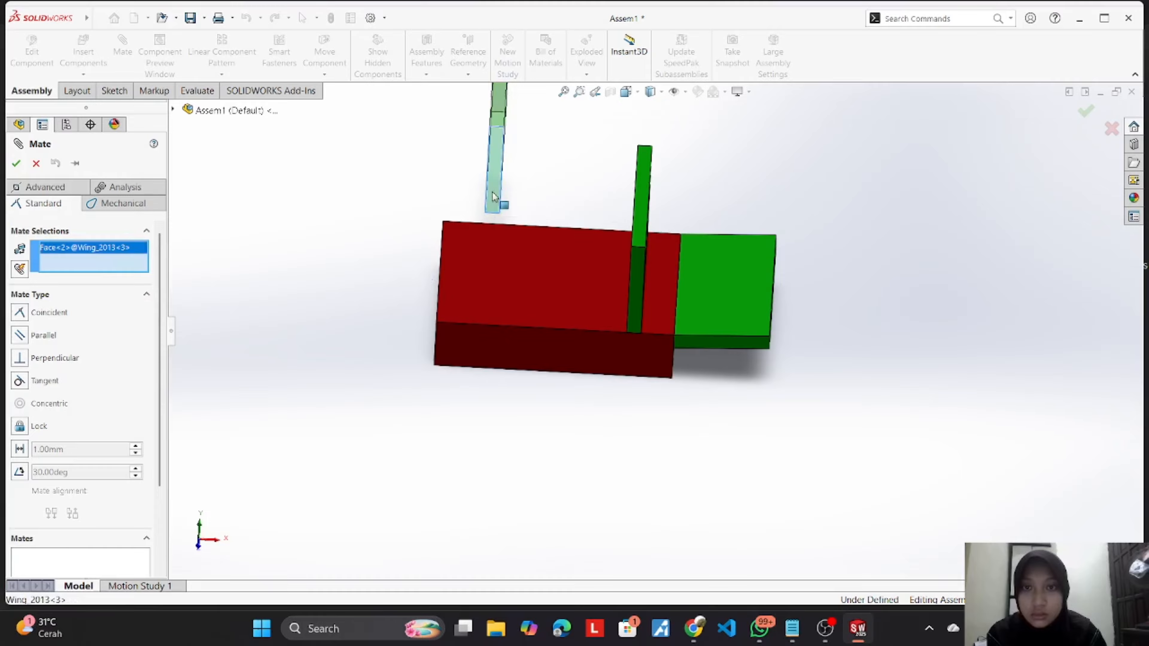
left_click(505, 344)
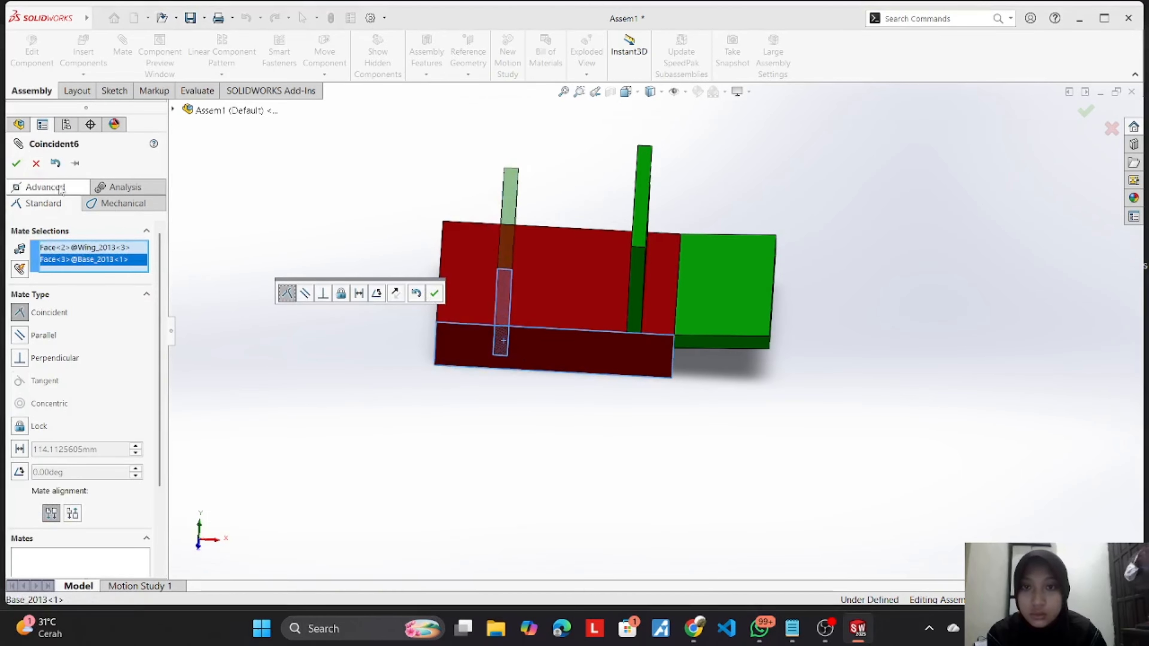
left_click(16, 163)
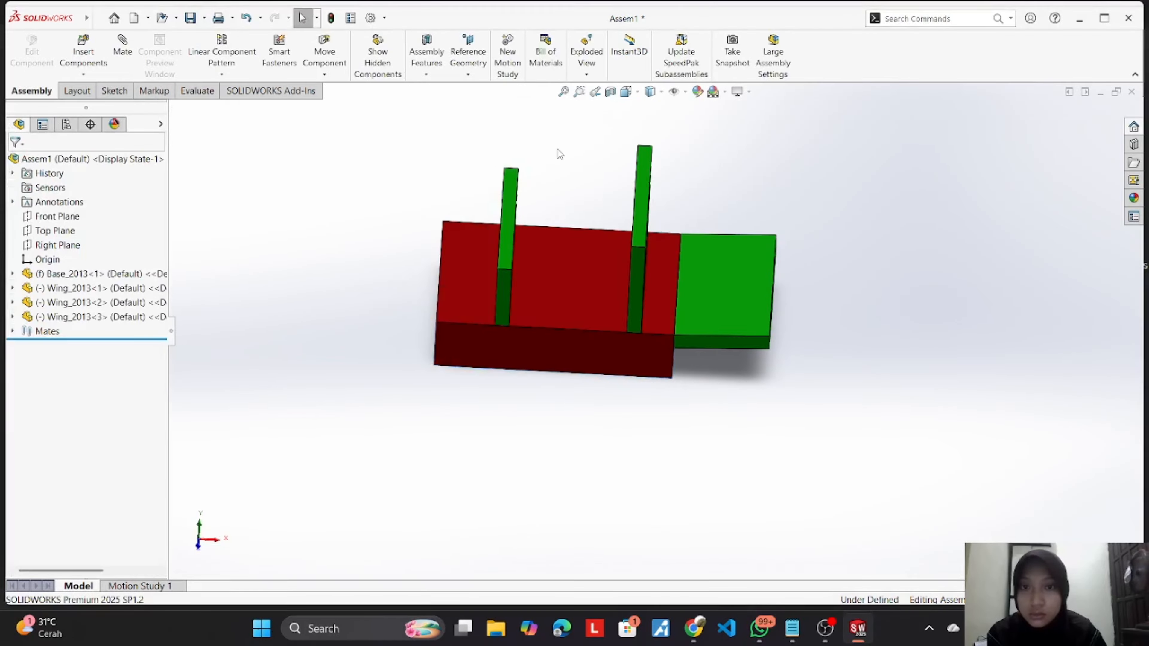
Step: Reposition Wing_2013<3> so it stands at the base's top surface, opposite Wing_2013<2>
middle_click_drag(579, 145, 506, 157)
left_click_drag(531, 234, 506, 198)
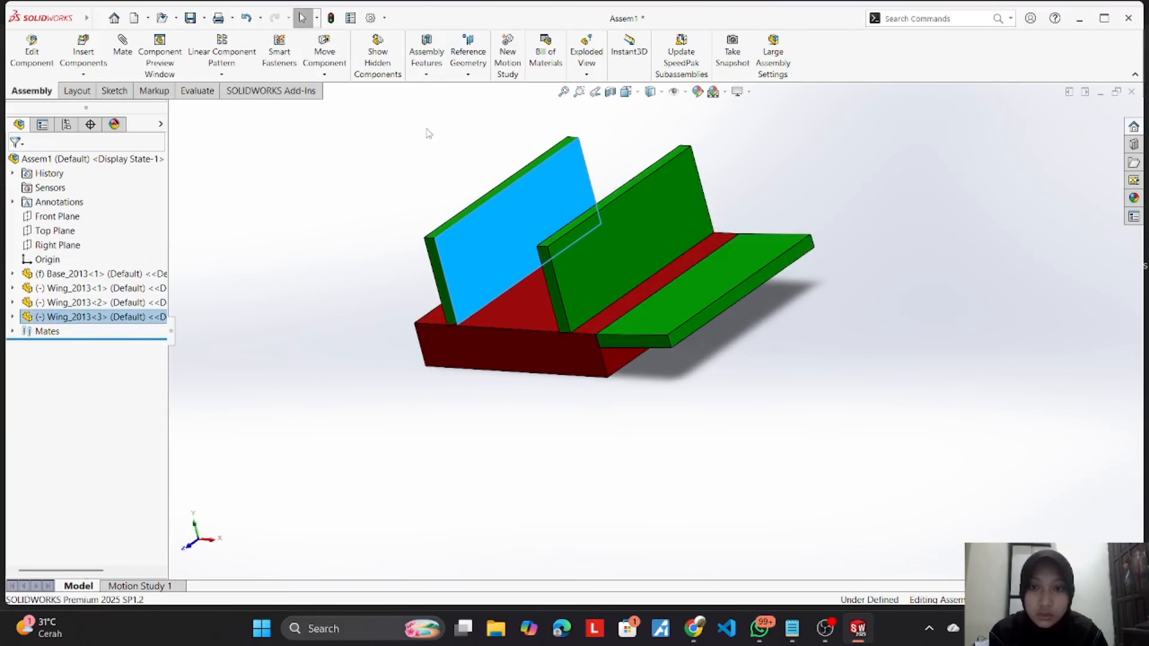
middle_click_drag(426, 133, 473, 44)
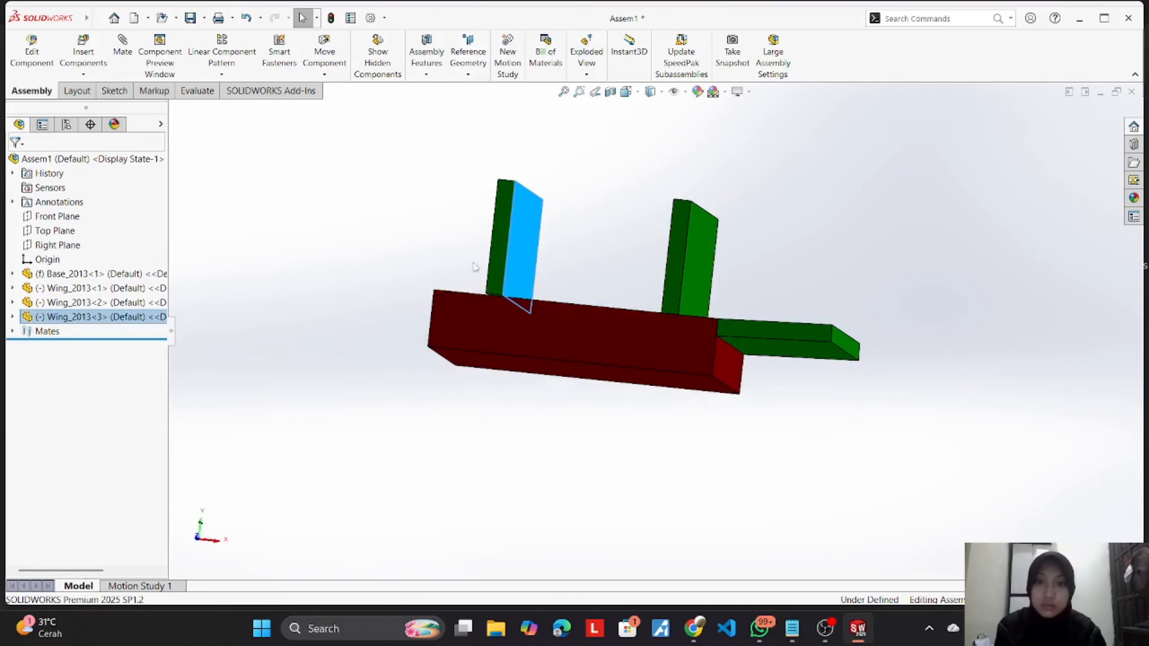
Step: Add a coincident mate between Wing_2013<3>'s lower end face and the base's top face, and slide the wing inward toward Wing_2013<2>
middle_click_drag(593, 216, 574, 206)
left_click(533, 231)
left_click_drag(532, 234, 500, 200)
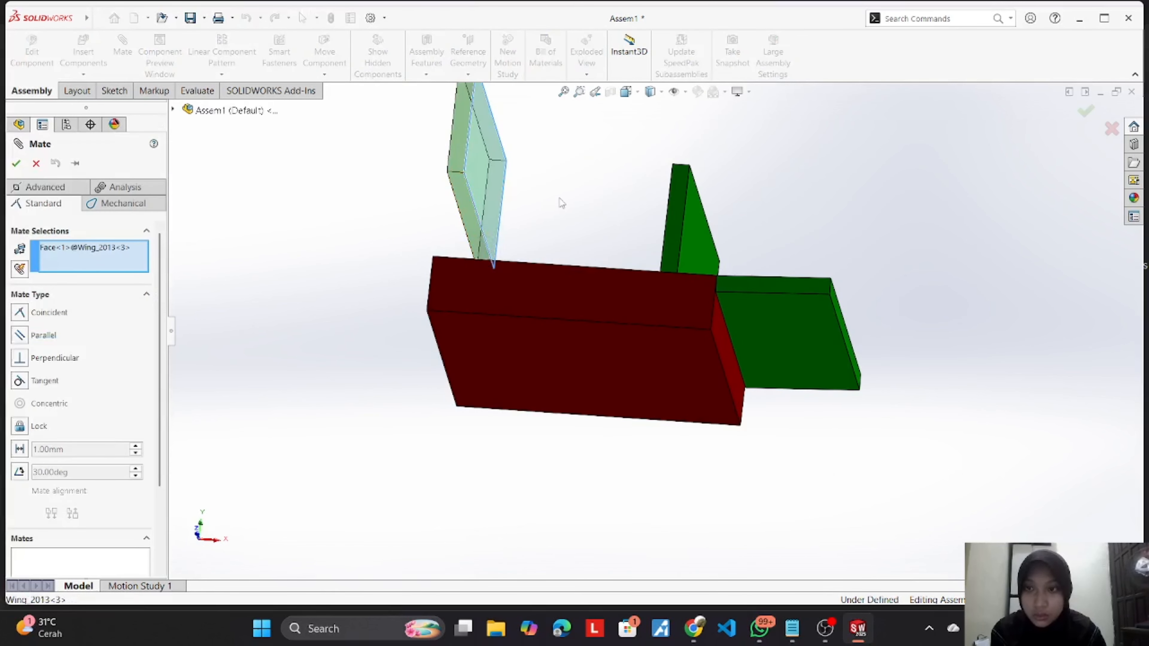
right_click(114, 250)
left_click(213, 255)
left_click(469, 228)
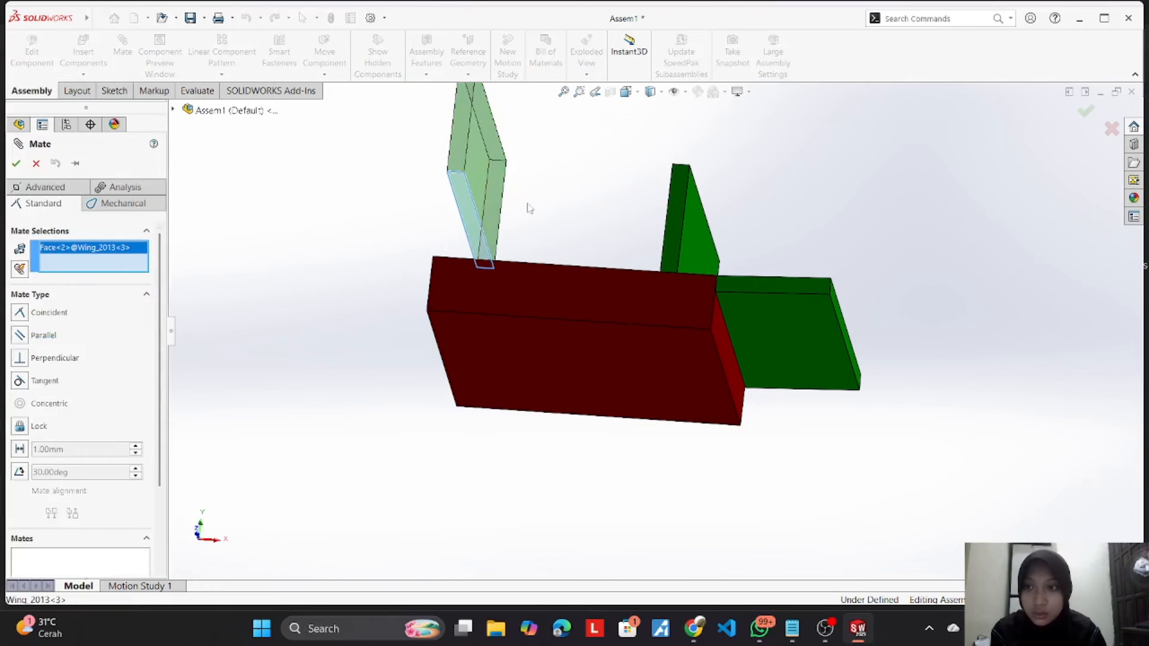
middle_click_drag(528, 206, 557, 329)
left_click(553, 313)
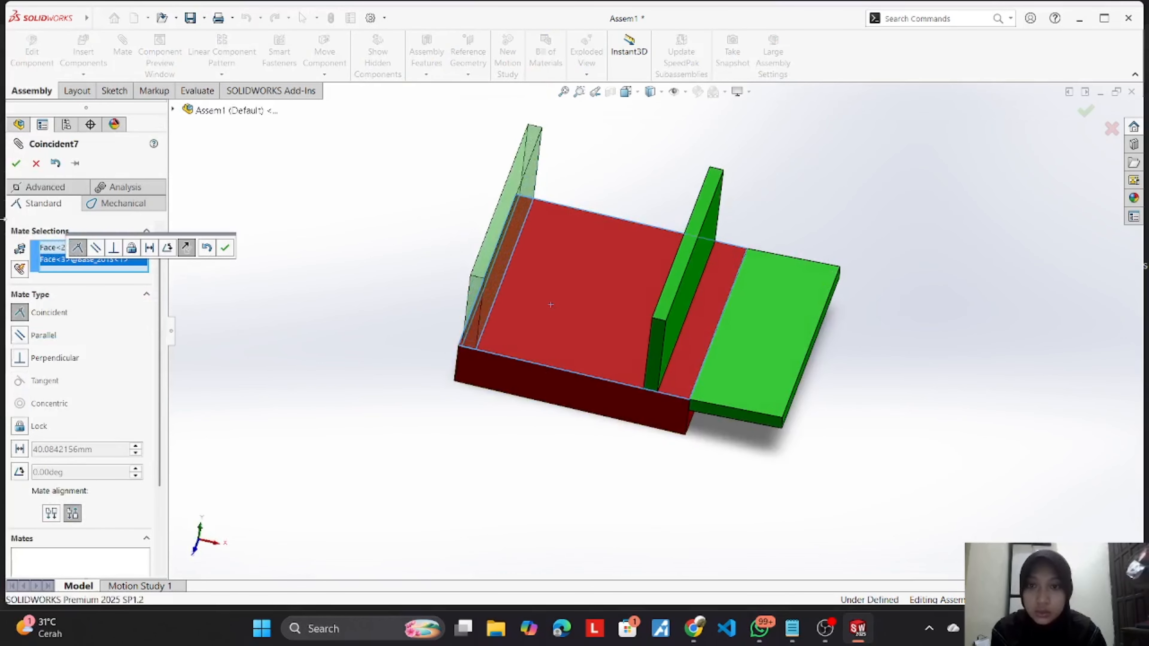
left_click(16, 163)
left_click(16, 163)
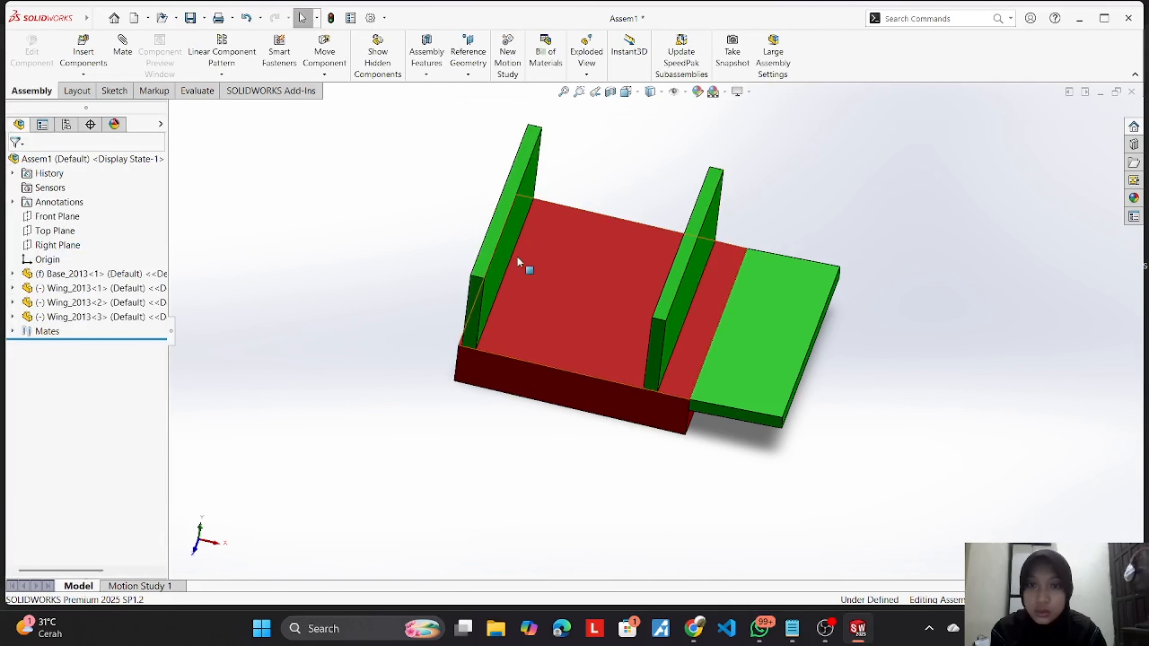
left_click_drag(508, 244, 598, 296)
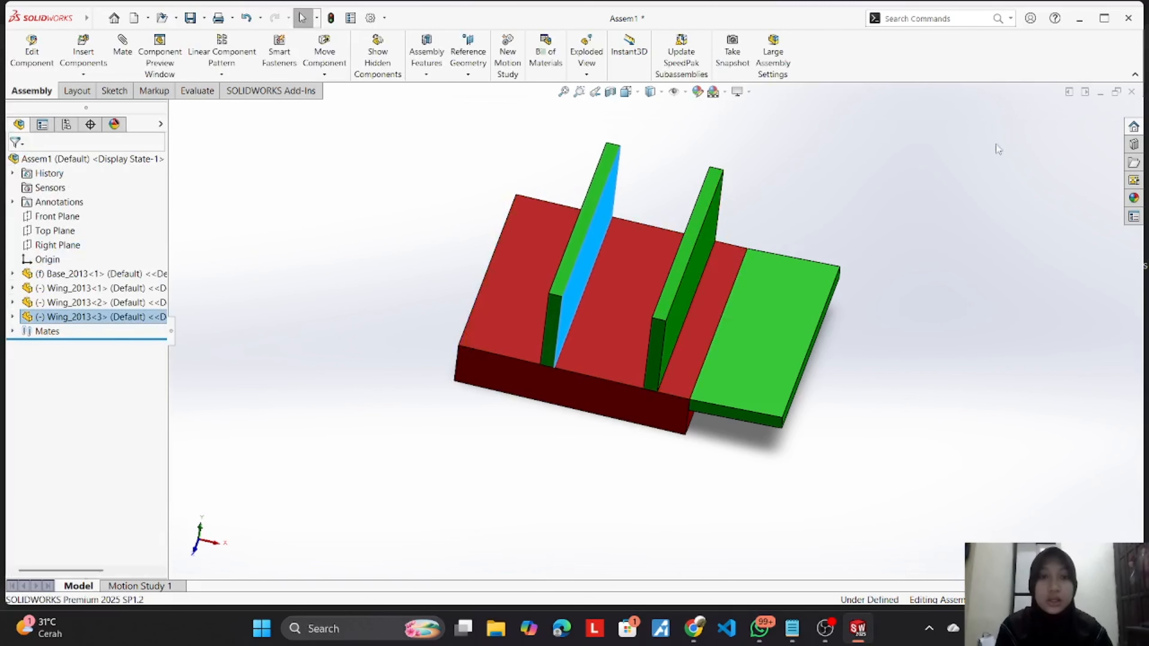
middle_click_drag(997, 149, 654, 334)
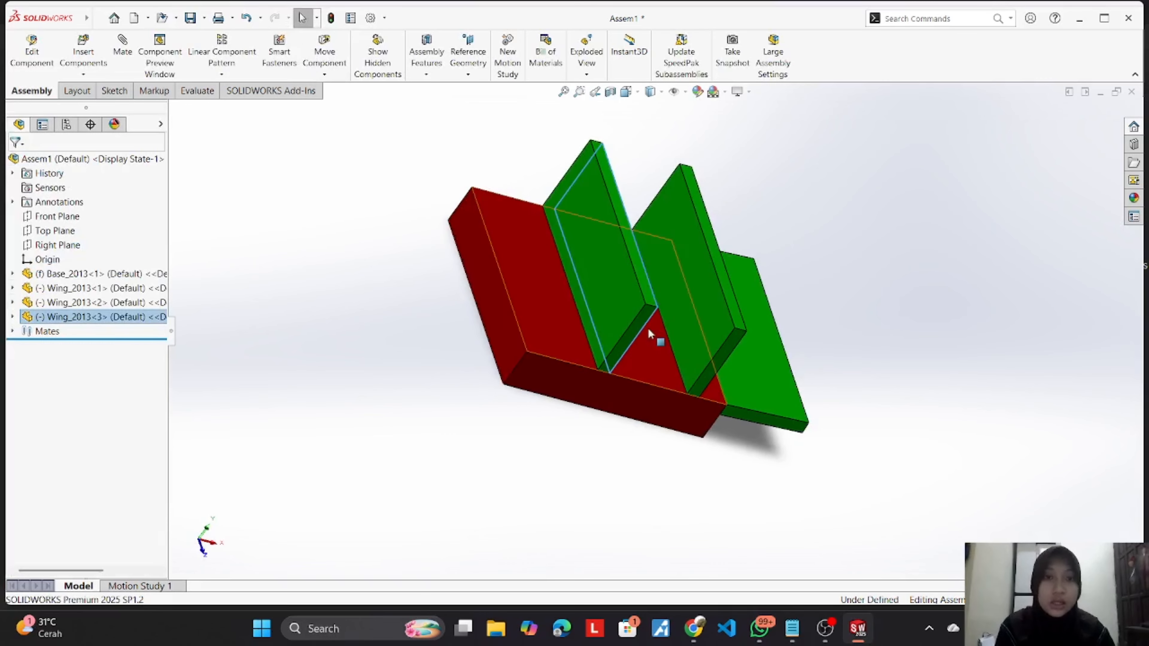
left_click(134, 74)
left_click(679, 247)
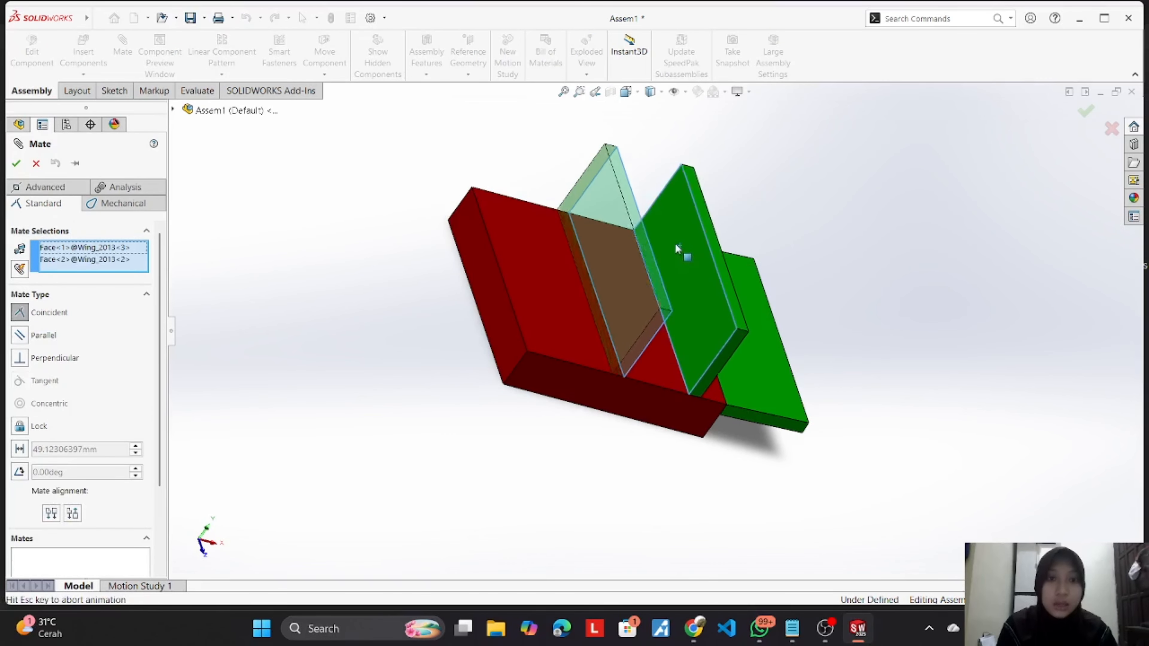
right_click(99, 250)
left_click(118, 270)
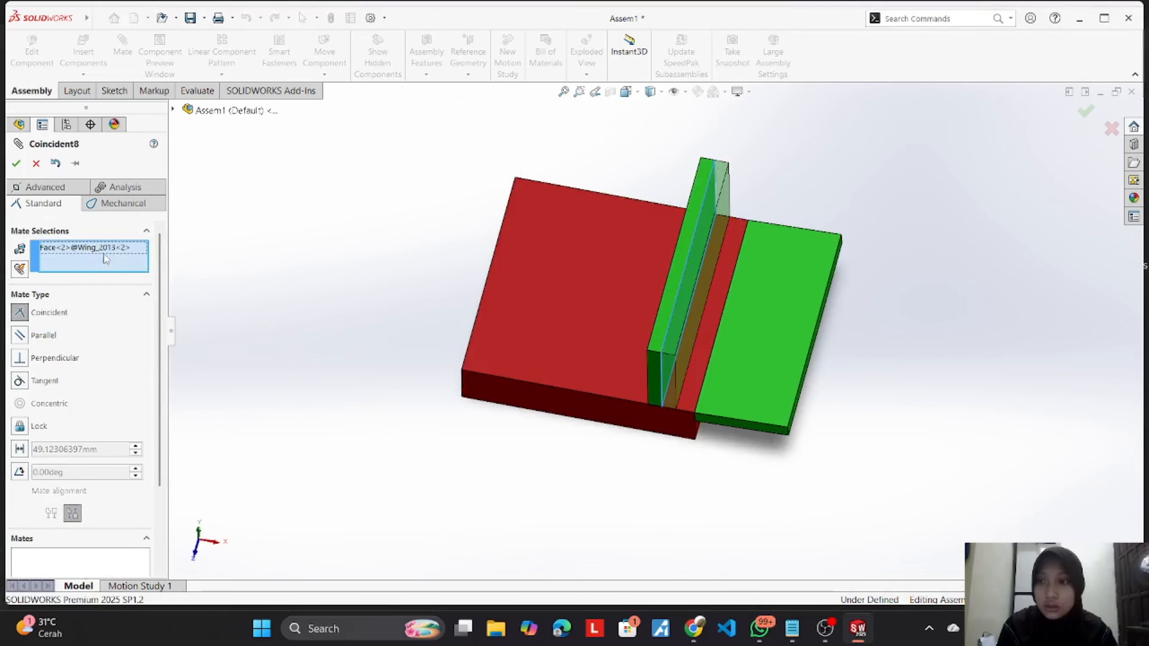
right_click(105, 258)
left_click(118, 275)
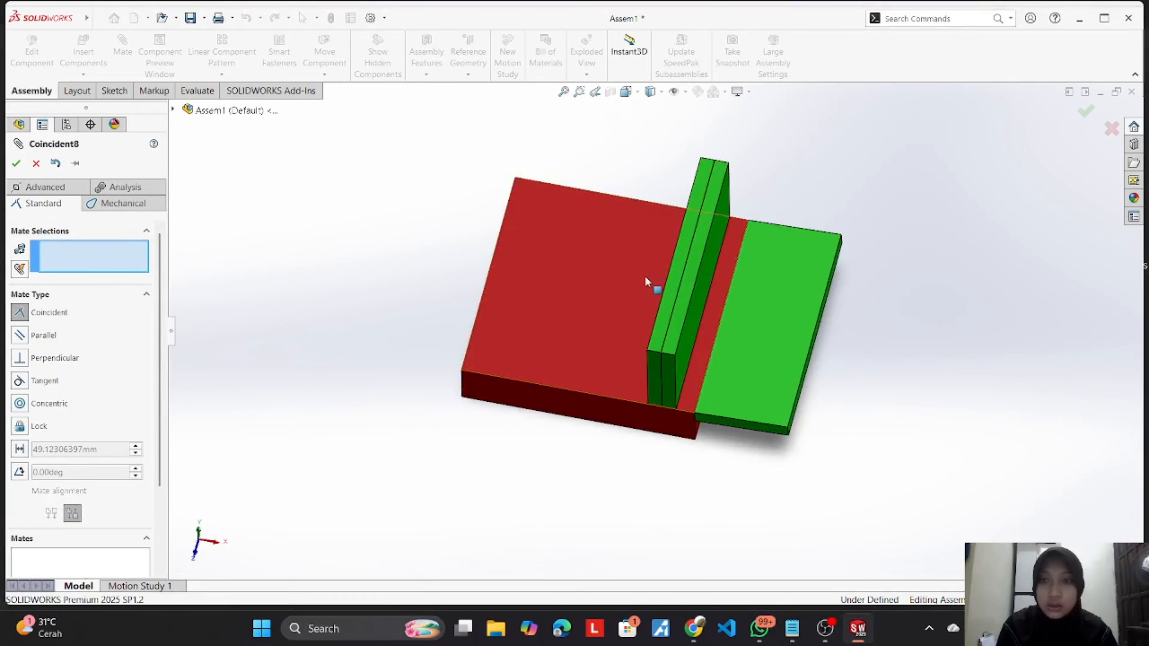
left_click(35, 163)
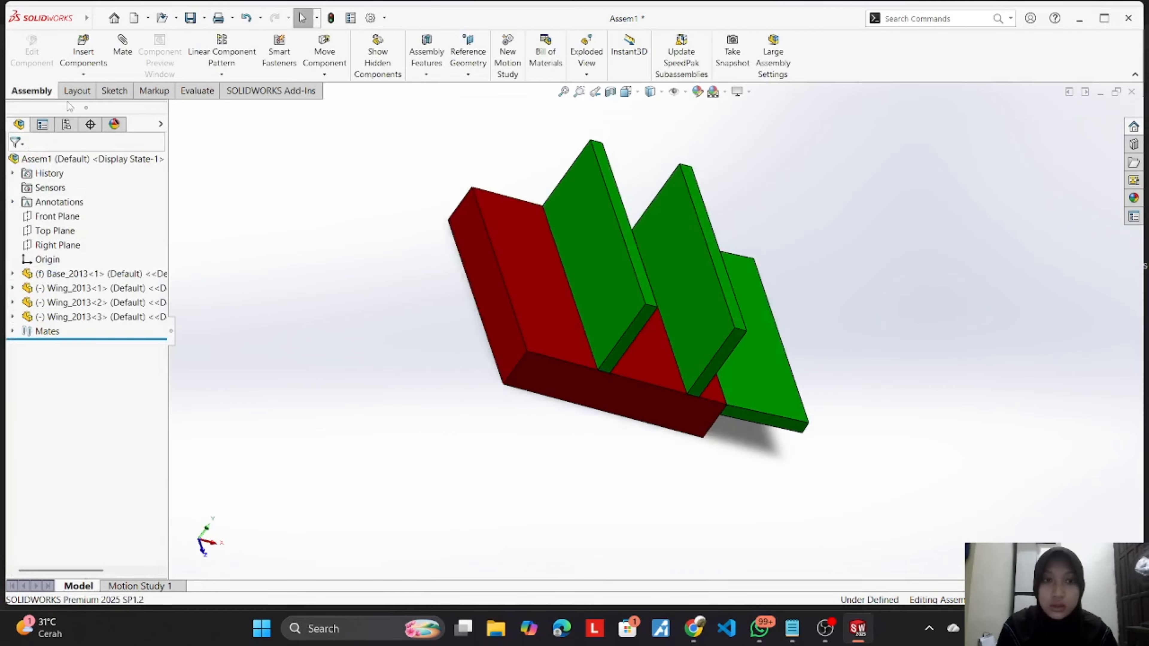
Step: Add a 30 mm distance mate between the facing side faces of Wing_2013<2> and Wing_2013<3>
left_click(122, 47)
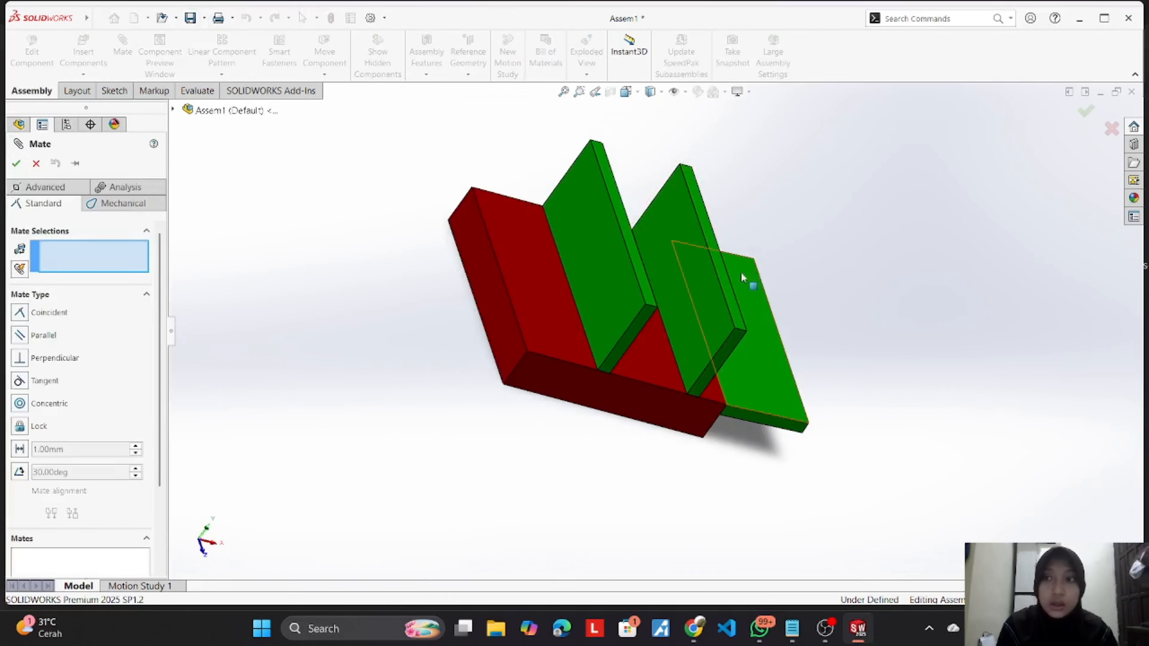
left_click(692, 272)
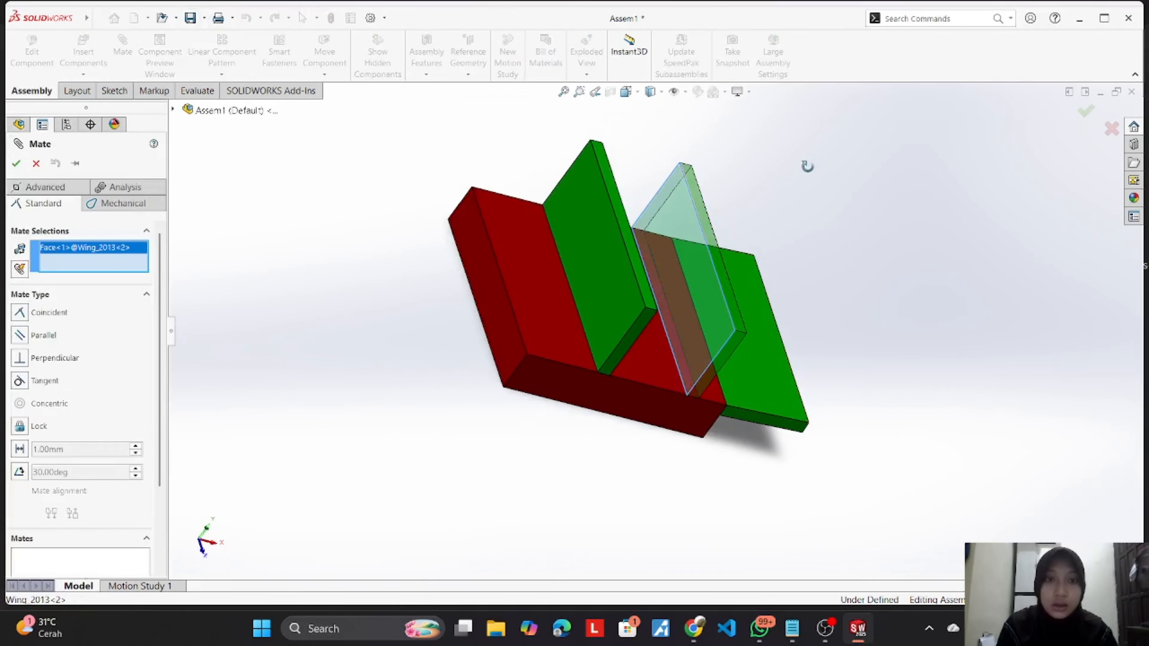
middle_click_drag(806, 167, 621, 224)
left_click(593, 213)
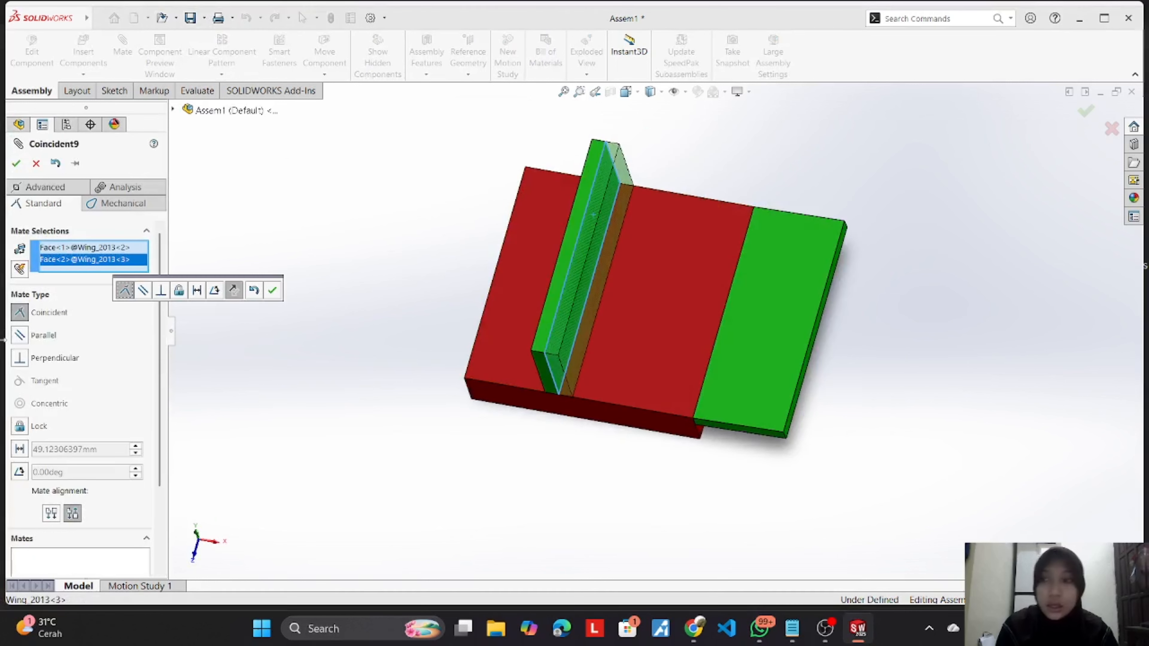
left_click(20, 451)
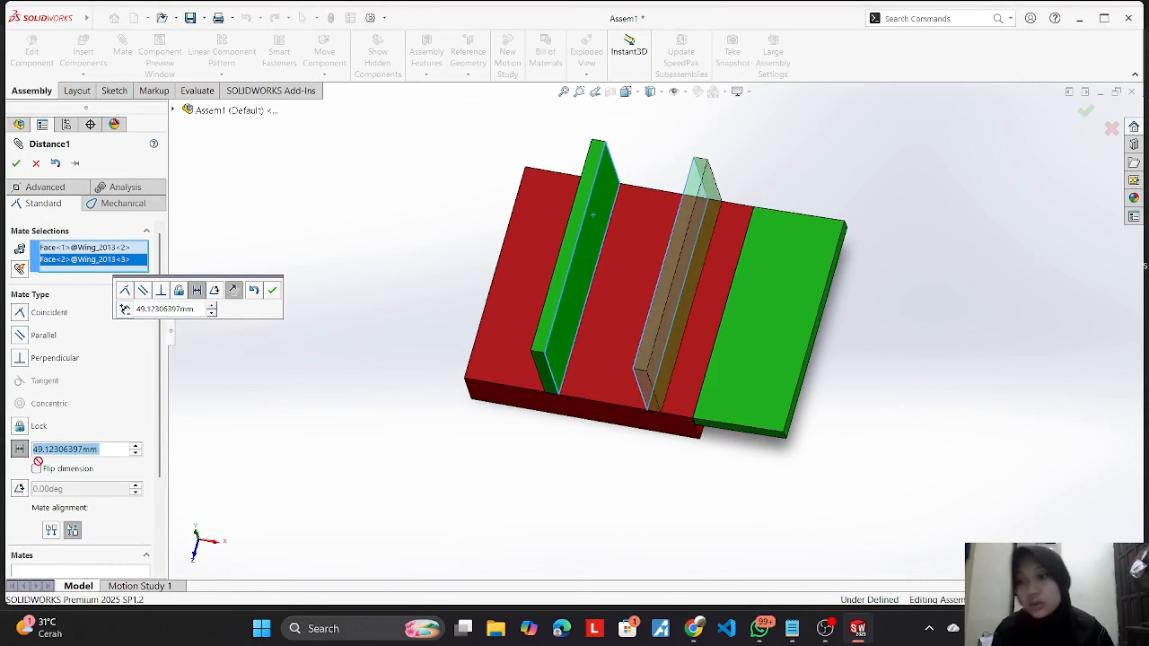
type("3")
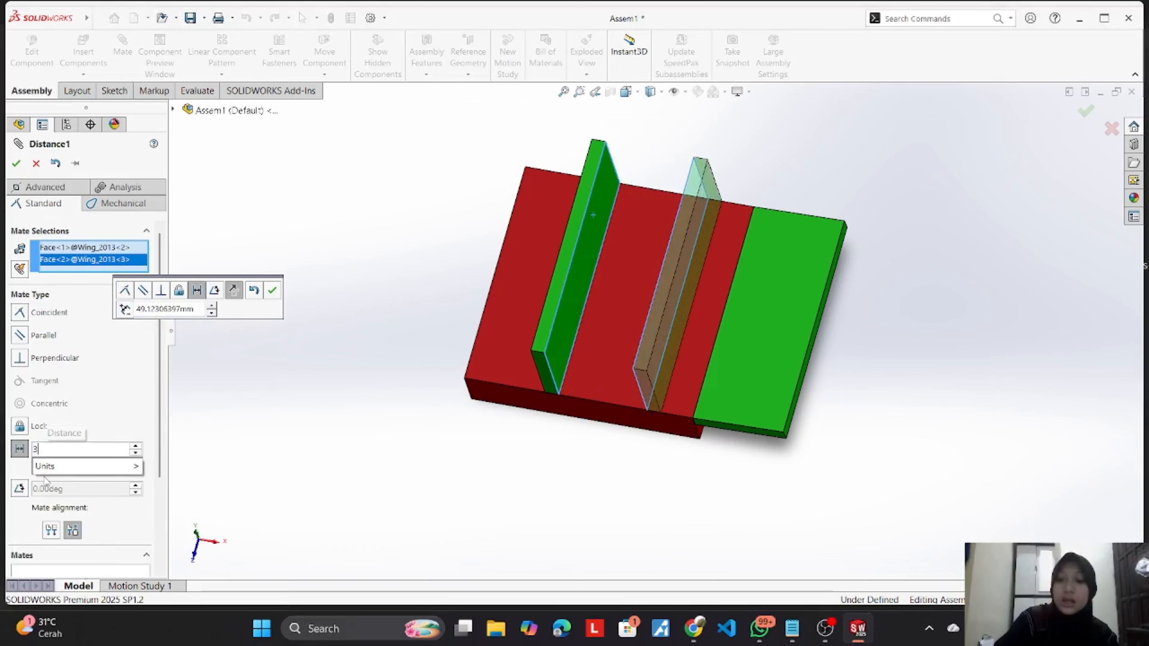
type("0")
mouse_move(54, 467)
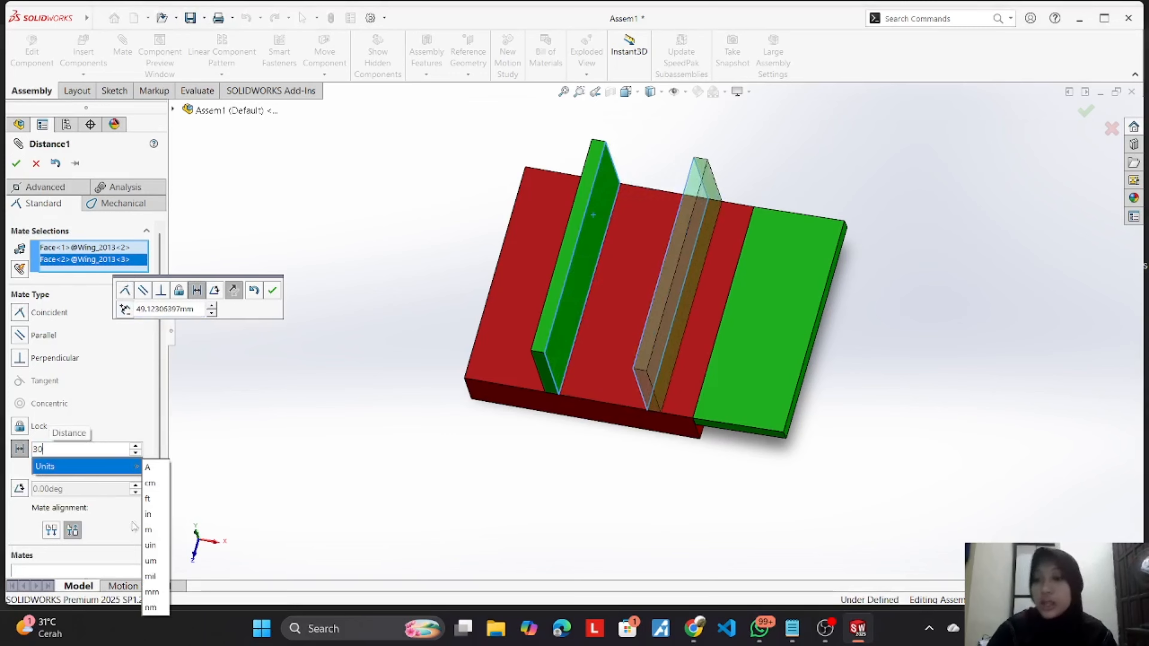
left_click(156, 597)
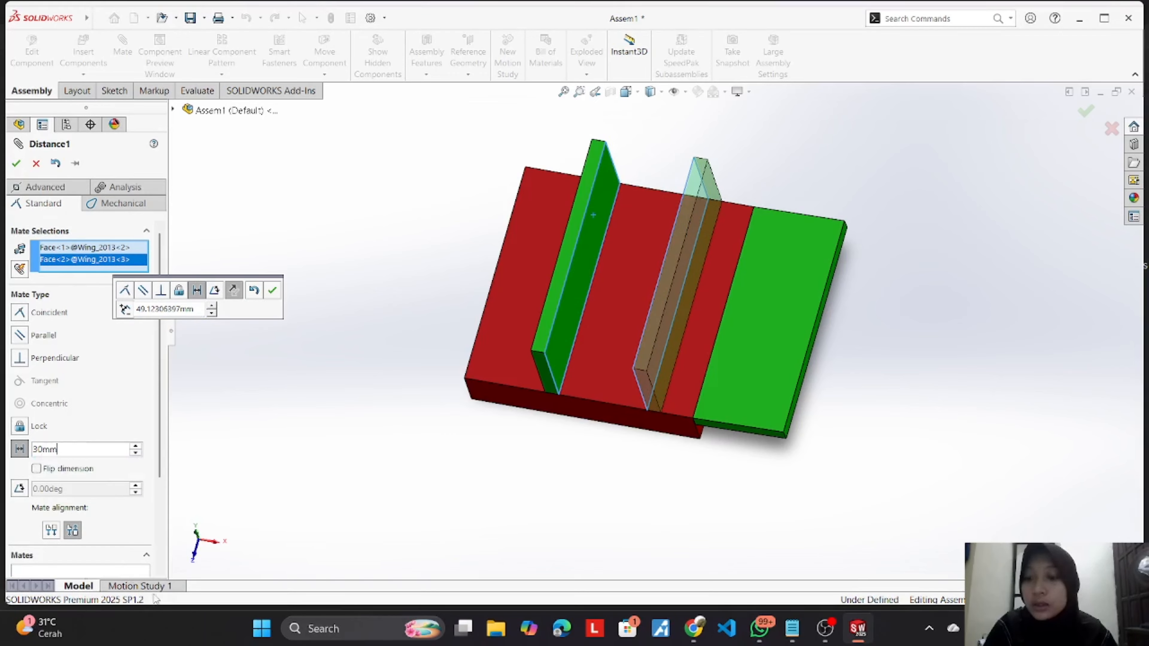
key("Return")
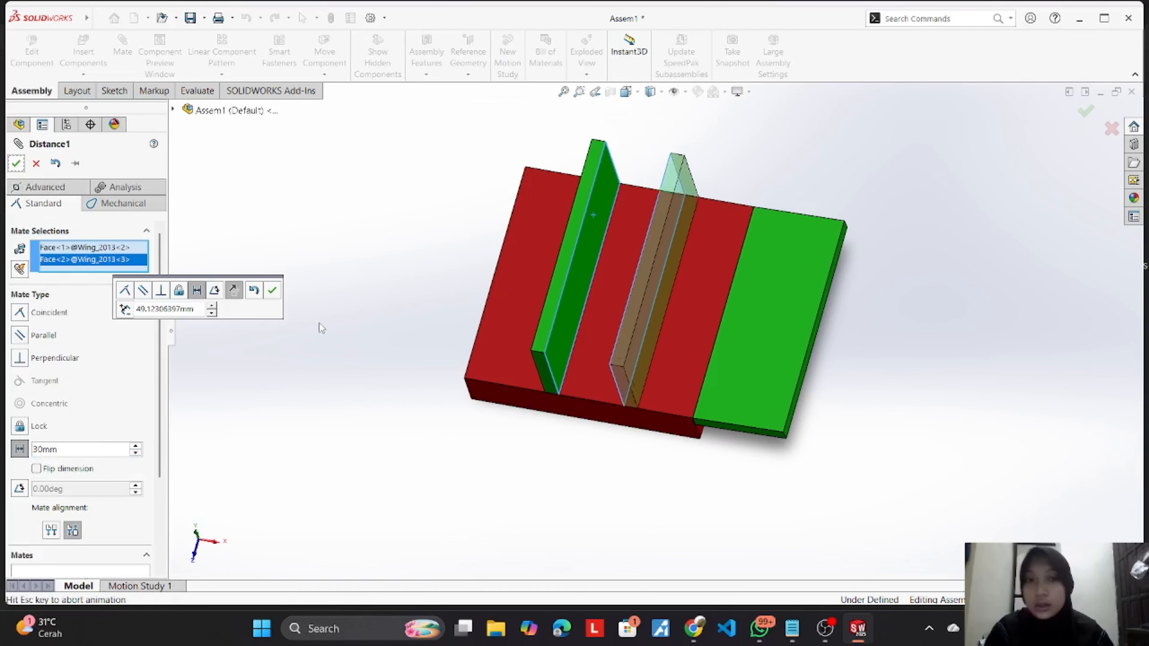
left_click(16, 164)
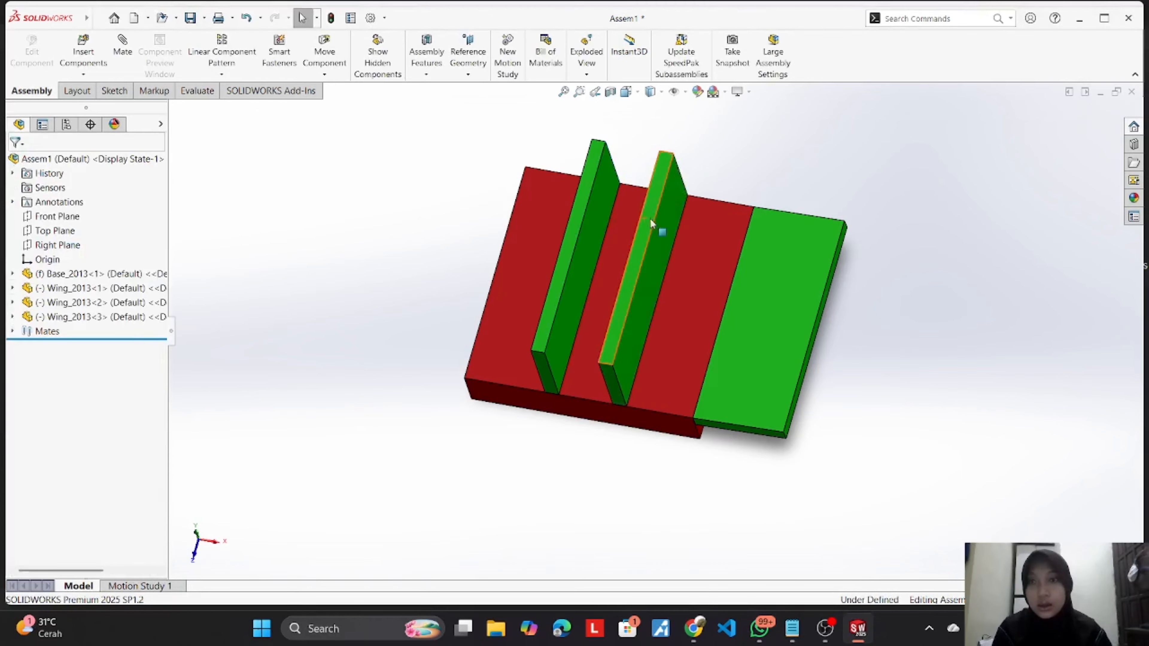
Step: Set up a 90-degree angle mate between the top face of Wing_2013<1> and the base's top face
middle_click_drag(849, 170, 896, 365)
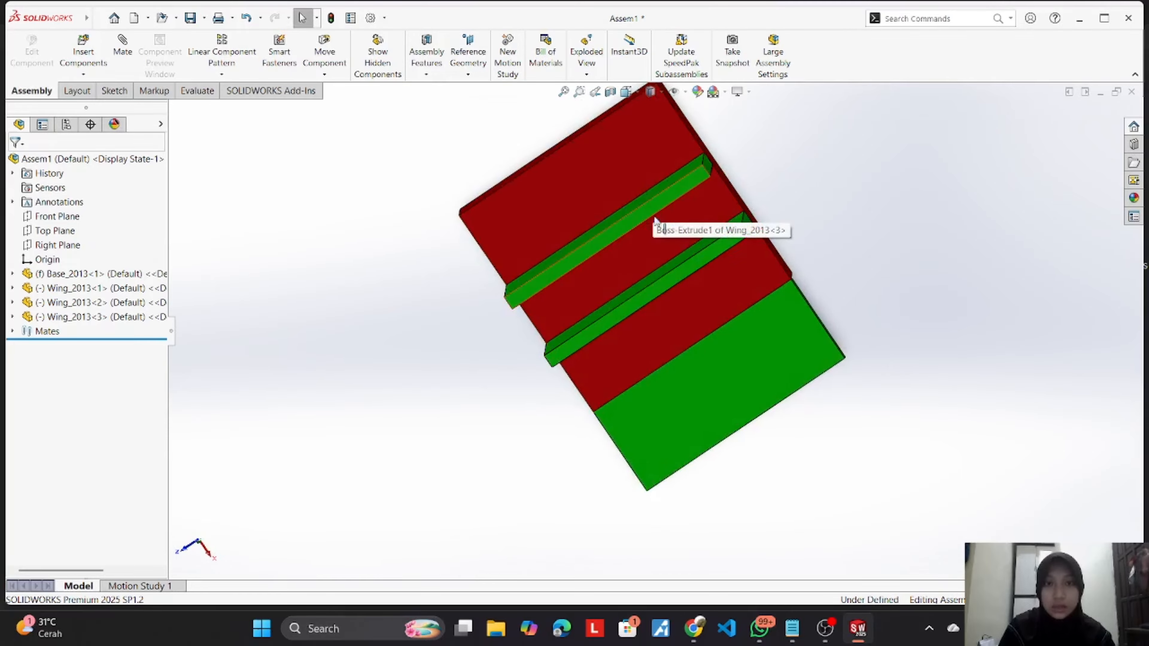
middle_click_drag(672, 275, 836, 128)
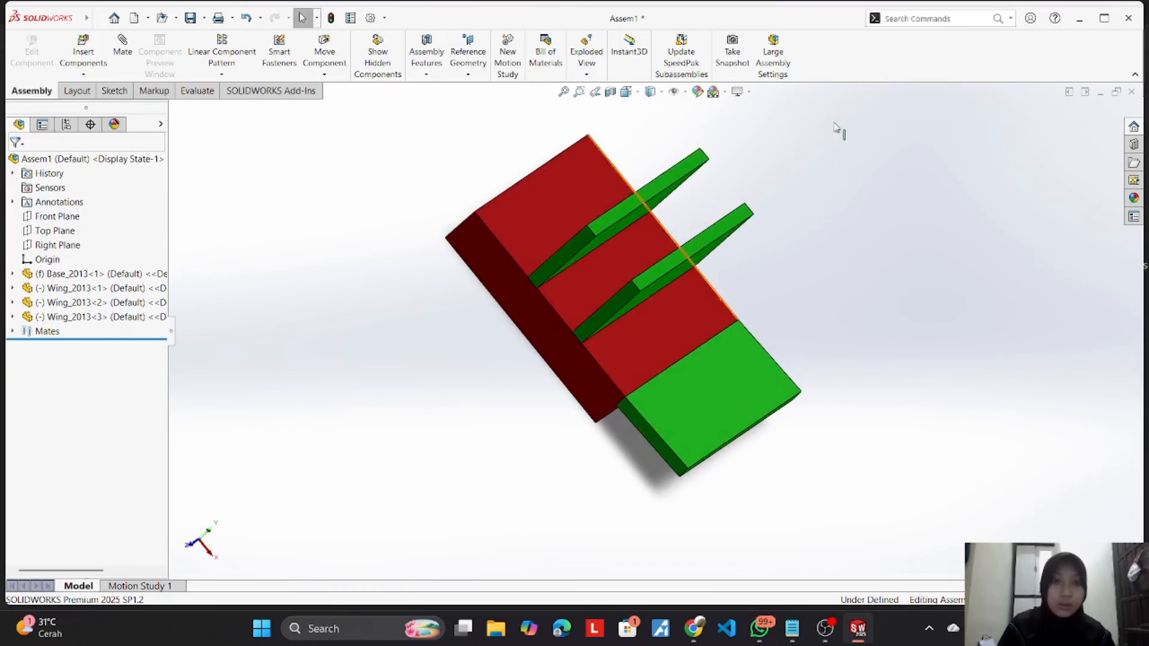
middle_click_drag(837, 430, 951, 411)
middle_click_drag(469, 310, 300, 363)
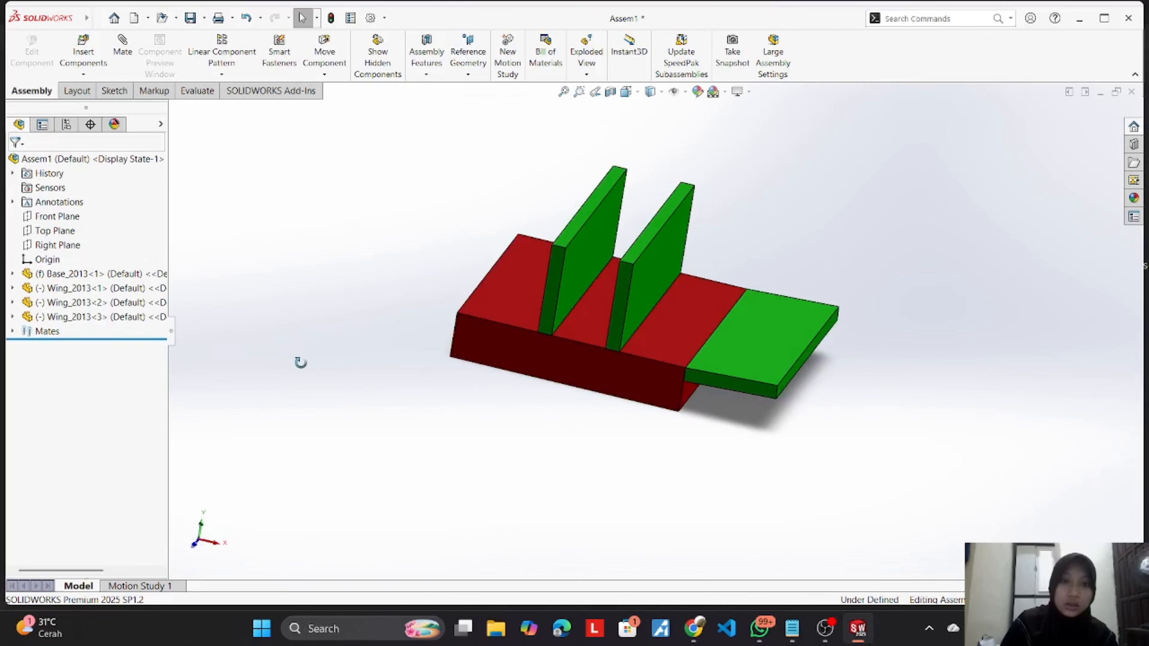
left_click(123, 45)
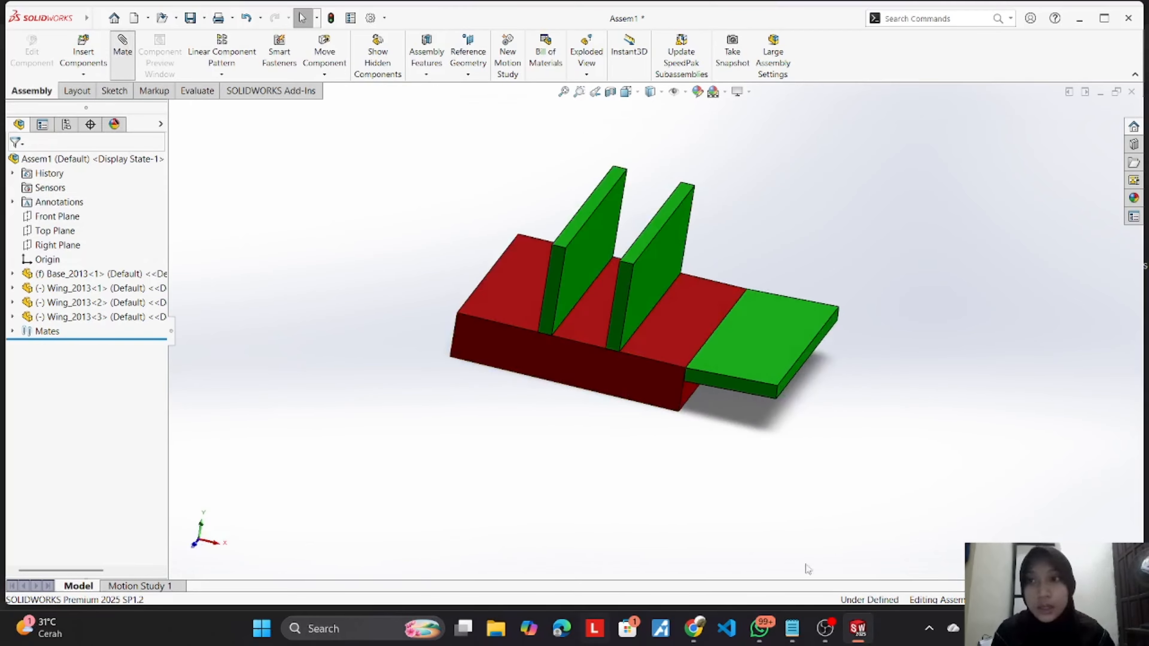
left_click(777, 340)
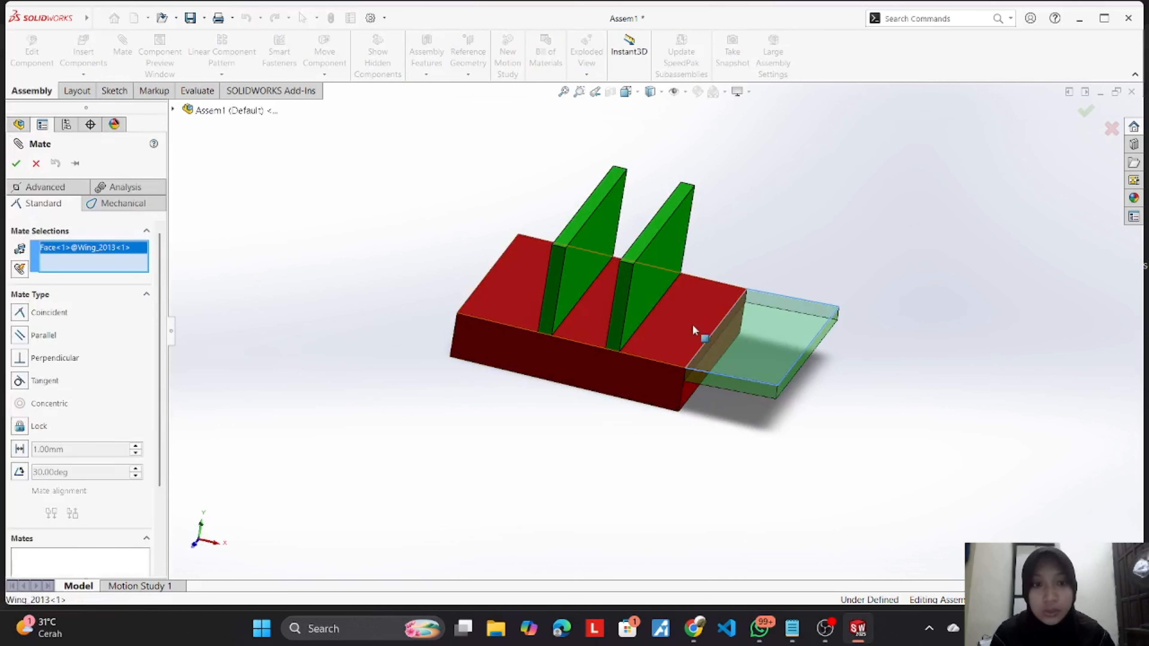
left_click(697, 329)
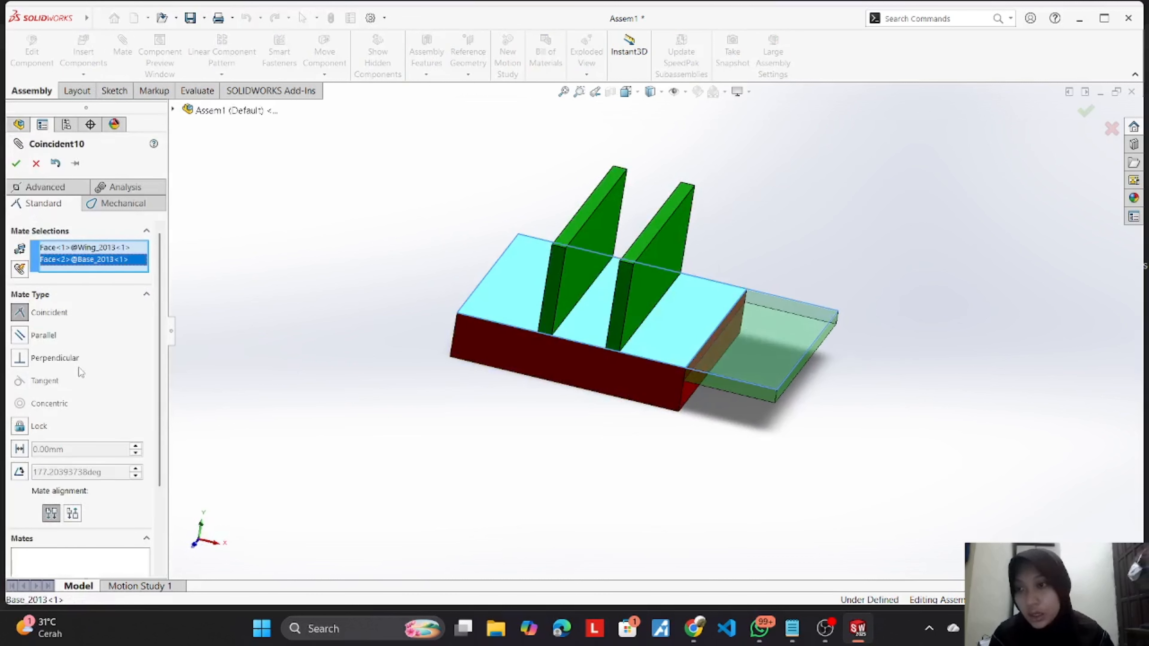
scroll(73, 391, "down", 3)
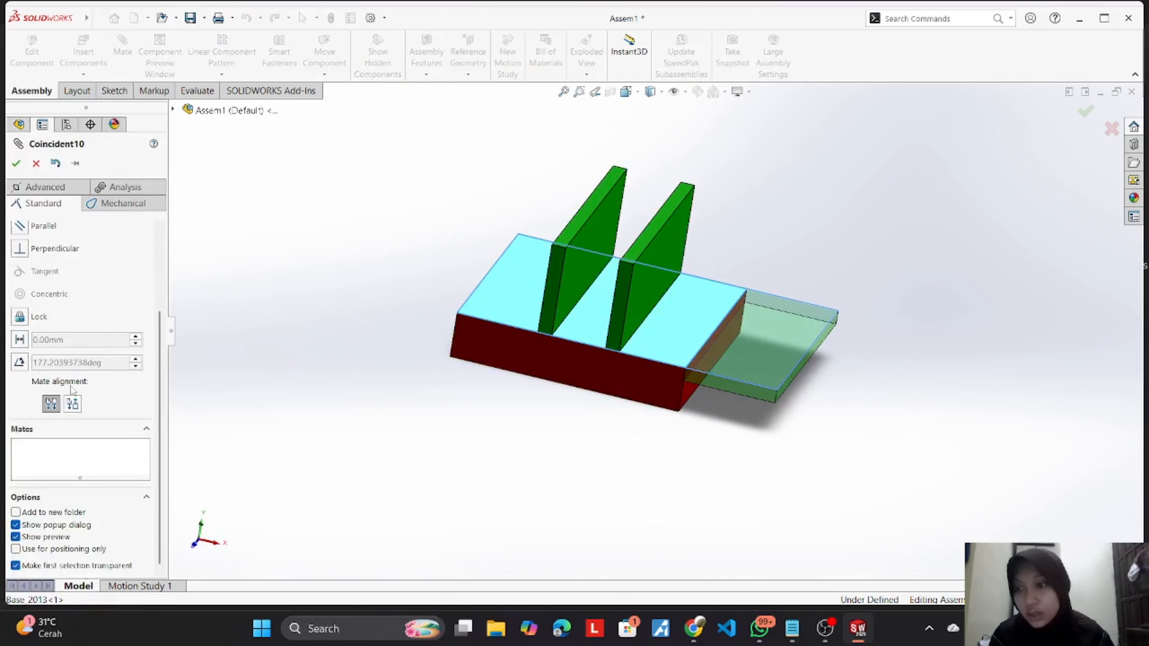
left_click(20, 362)
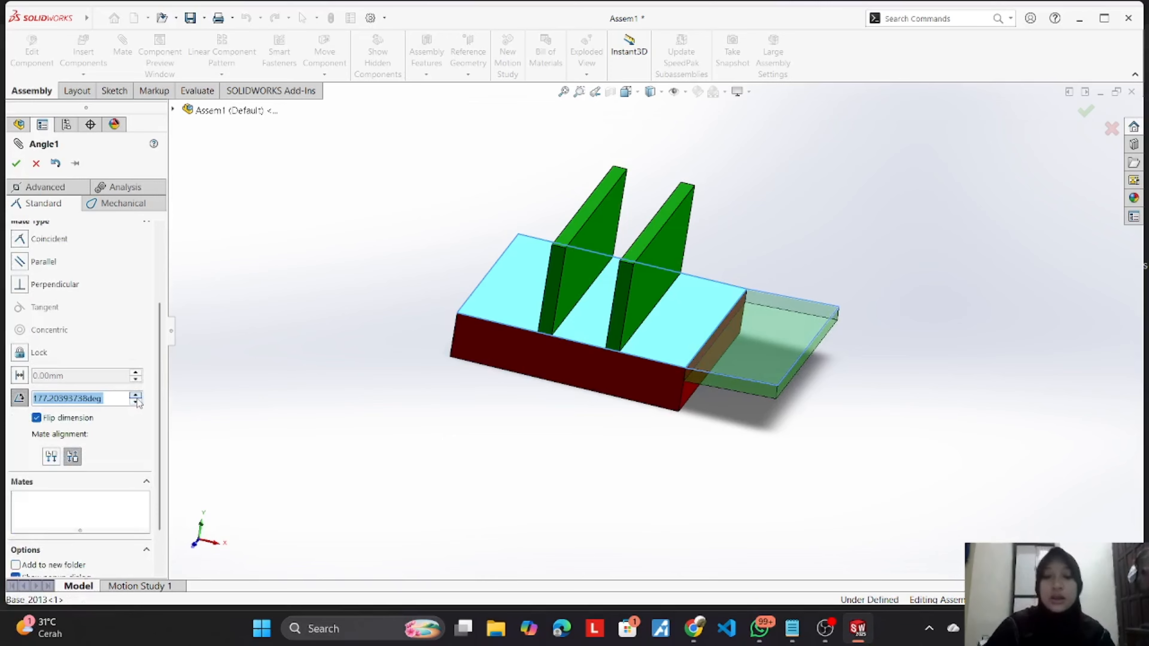
type("90")
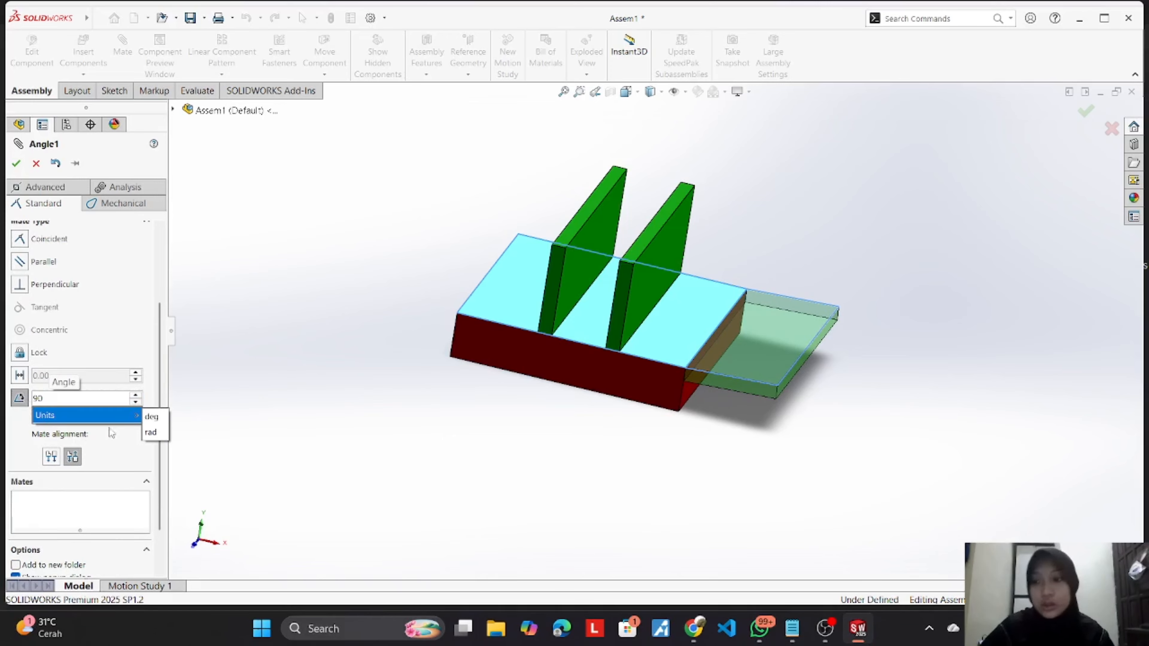
key("Return")
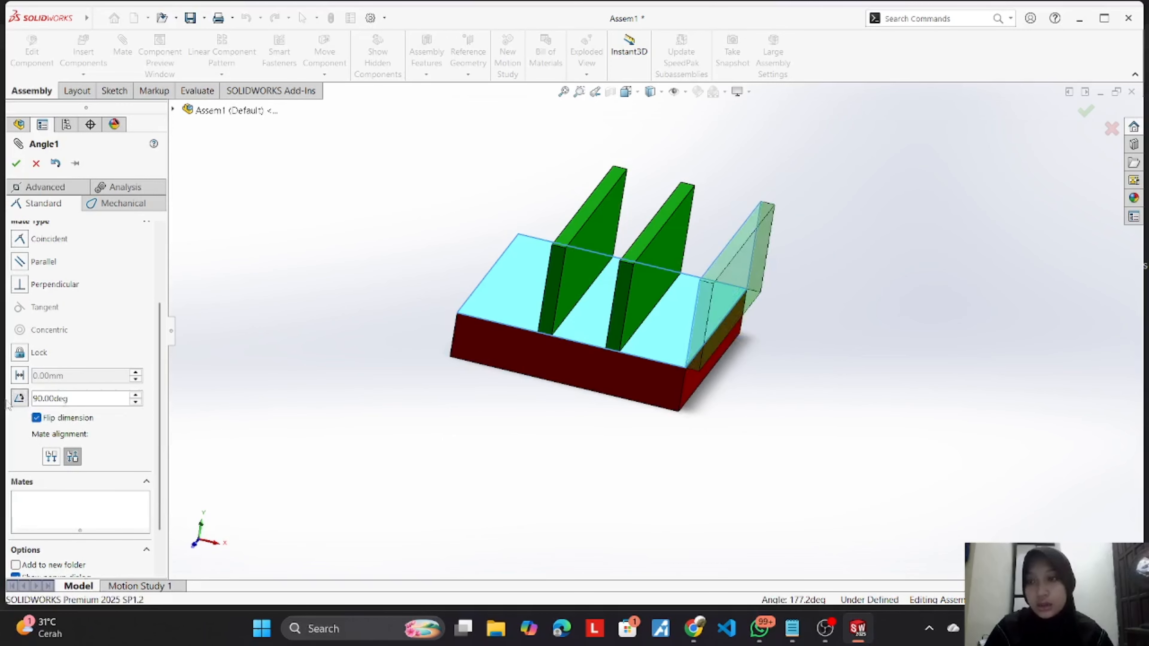
Step: Try the angle mate's opposite flip direction and restore it, set the angle to 130 degrees, and accept the mate
left_click(44, 420)
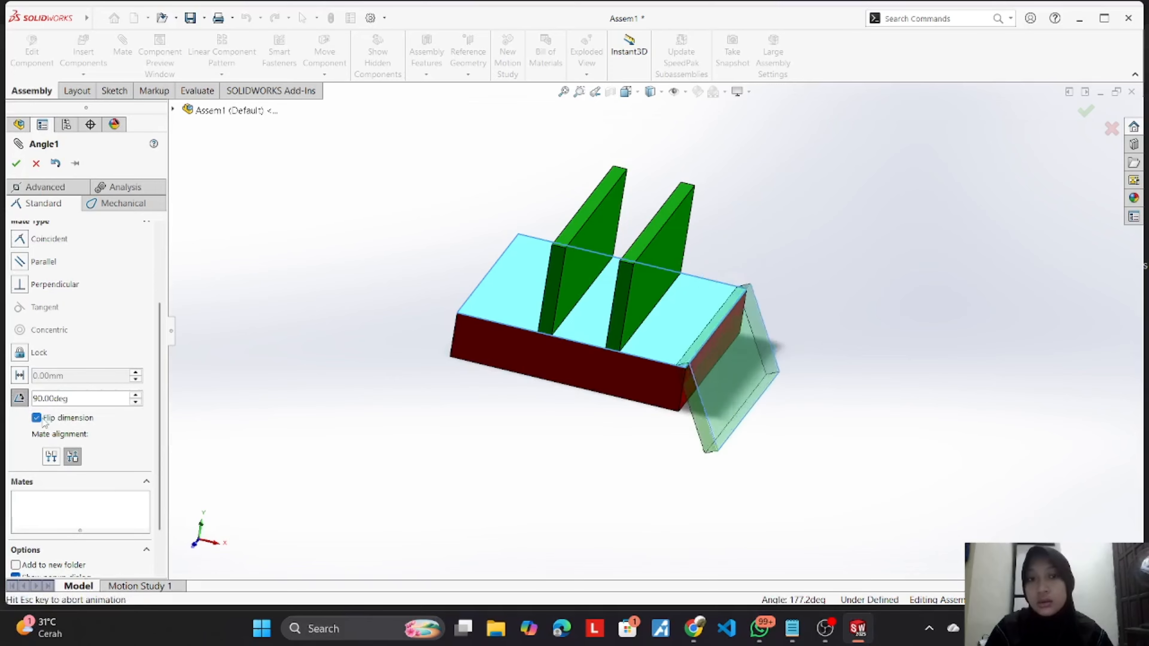
left_click(44, 420)
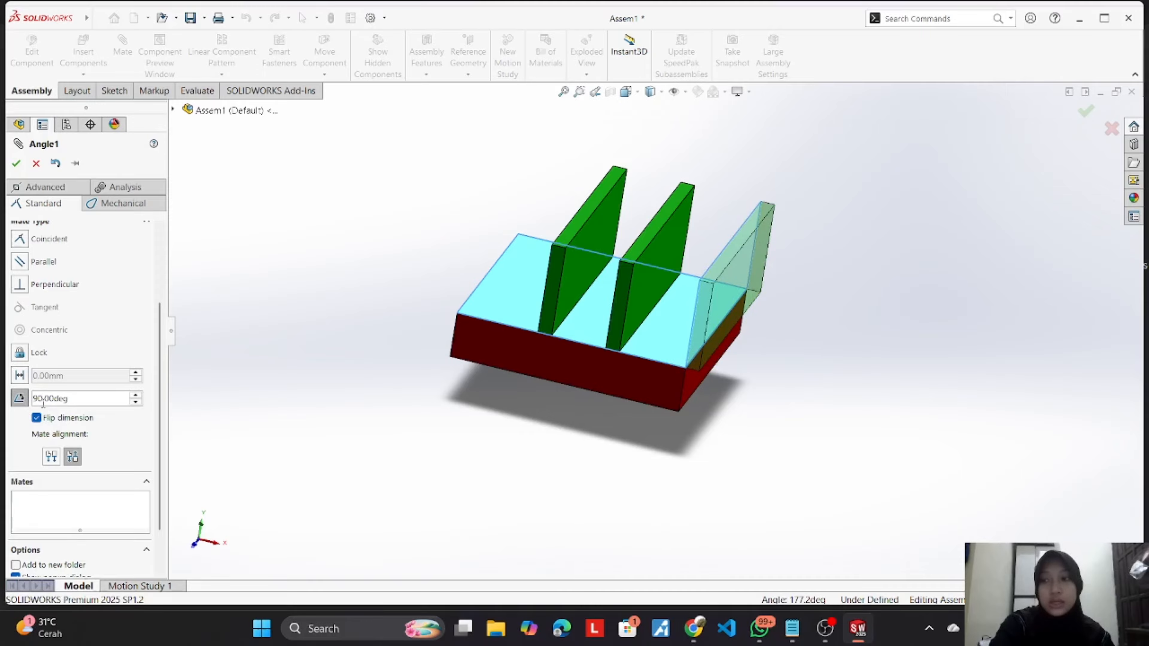
type("130")
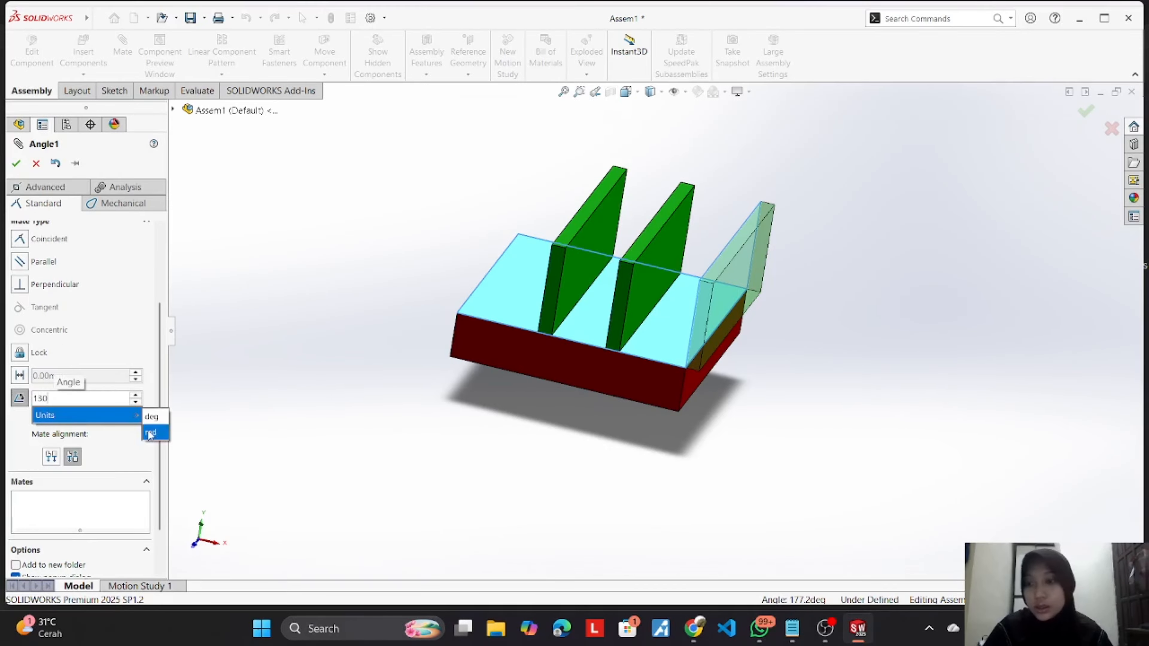
left_click(151, 416)
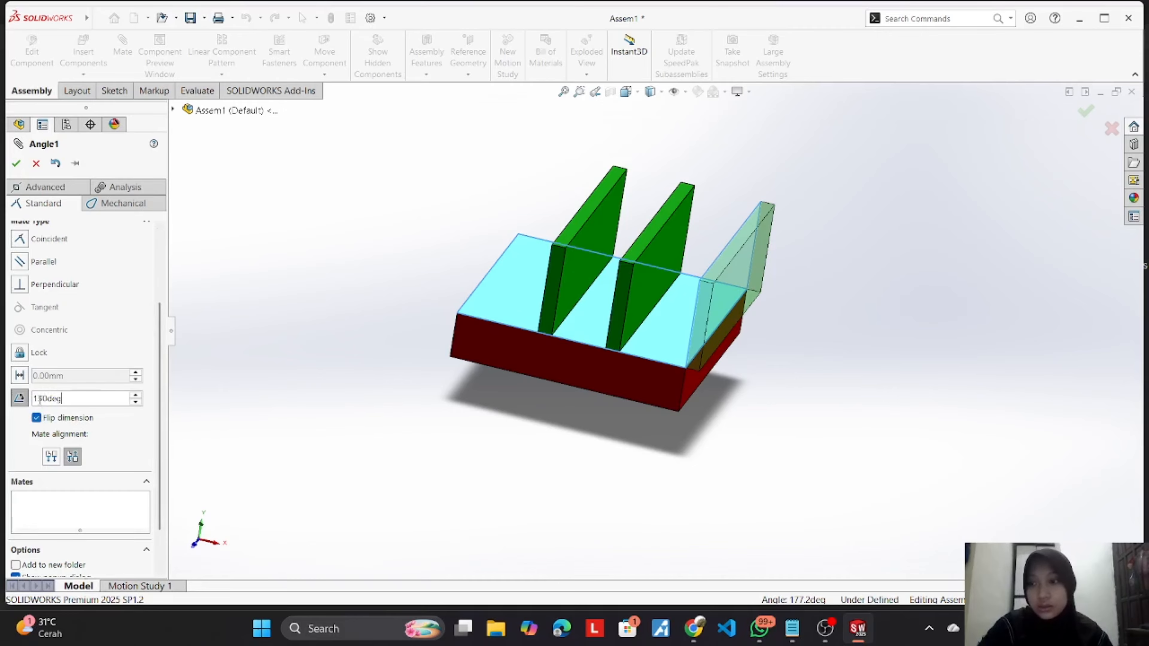
left_click(16, 163)
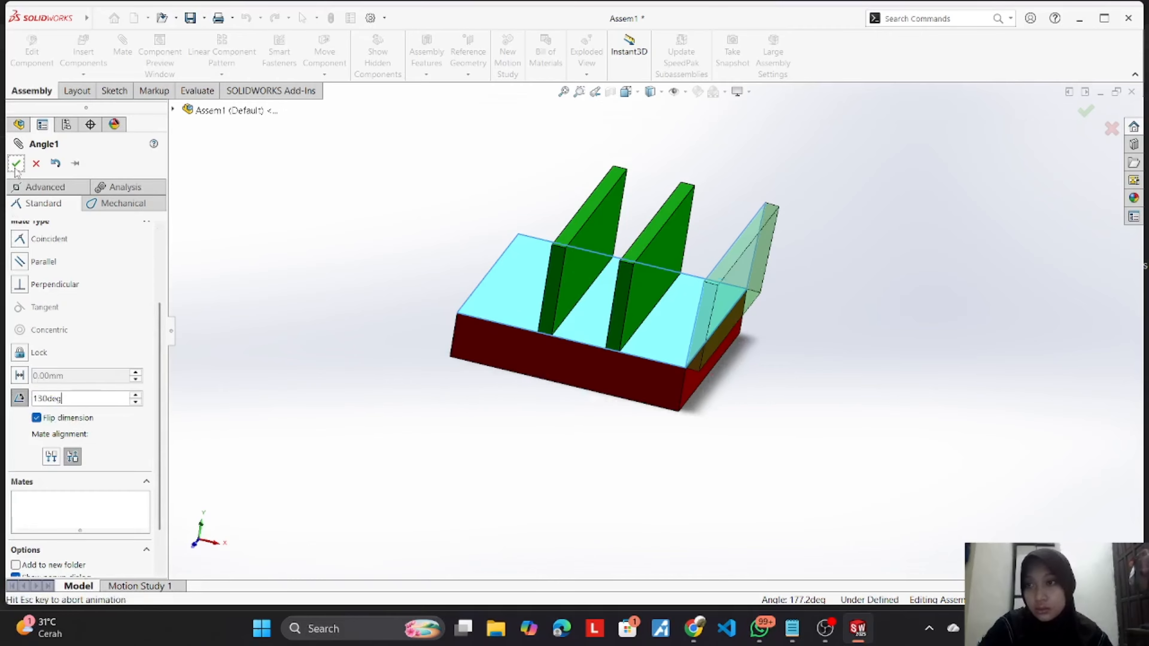
left_click(15, 163)
middle_click_drag(376, 318, 358, 407)
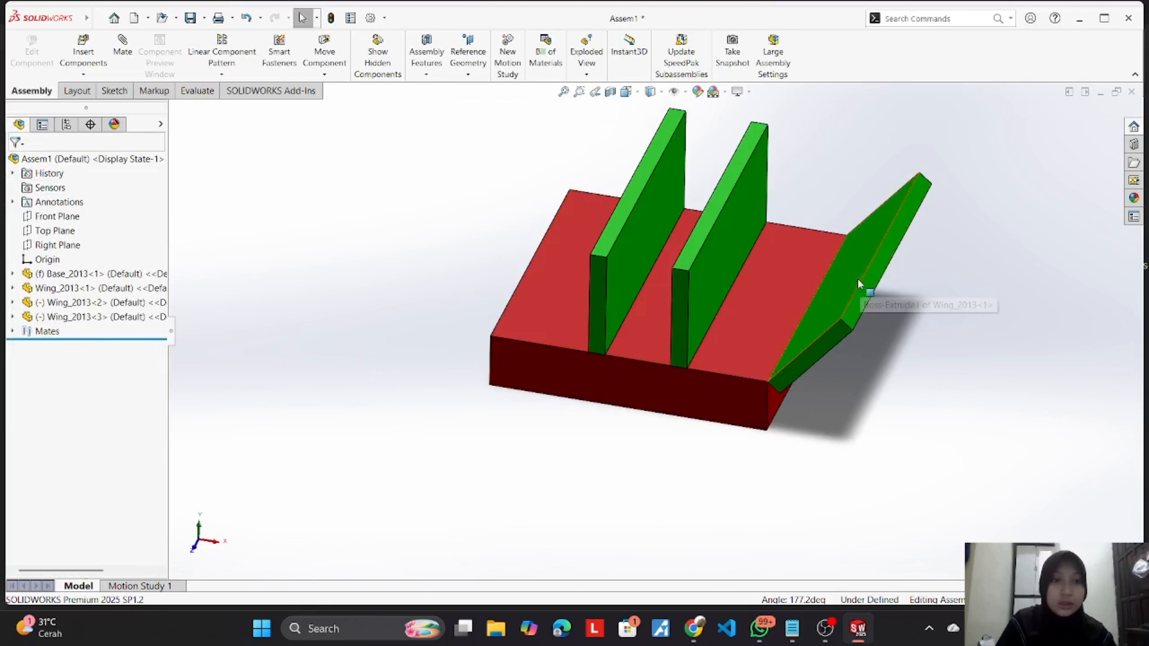
Step: Try to move Wing_2013<1>, inspect the angled wing from another side, and check the Lock notes in Notepad
left_click_drag(859, 285, 898, 319)
left_click(963, 317)
left_click(837, 342)
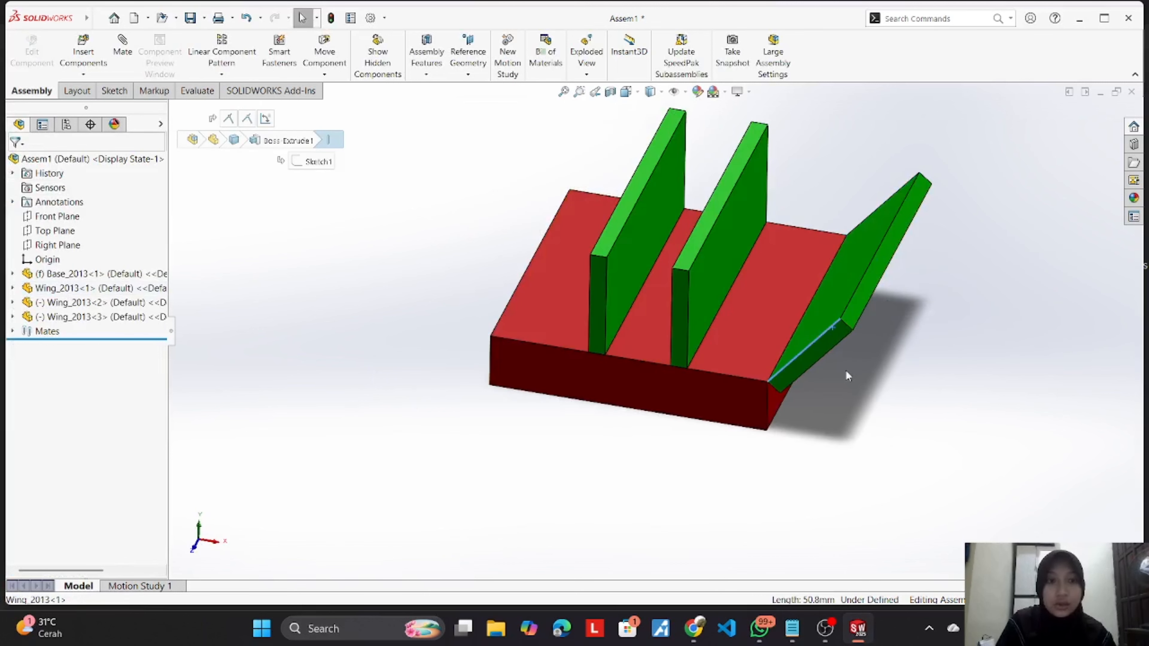
left_click(918, 378)
middle_click_drag(878, 357, 929, 369)
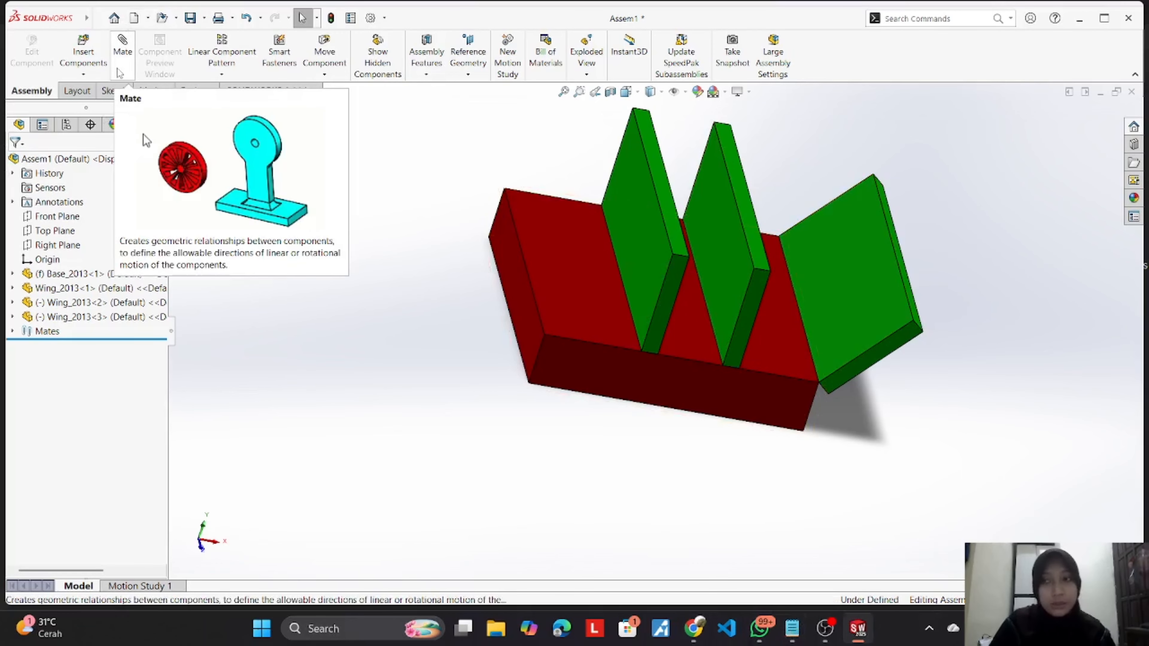
left_click(794, 638)
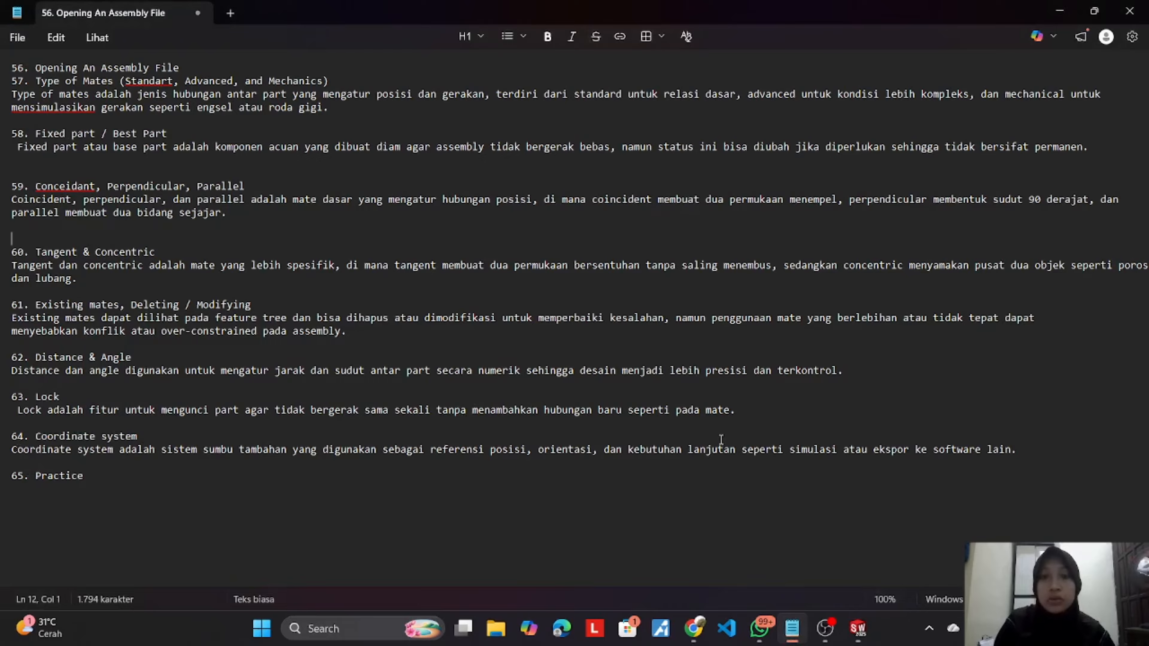
left_click(859, 629)
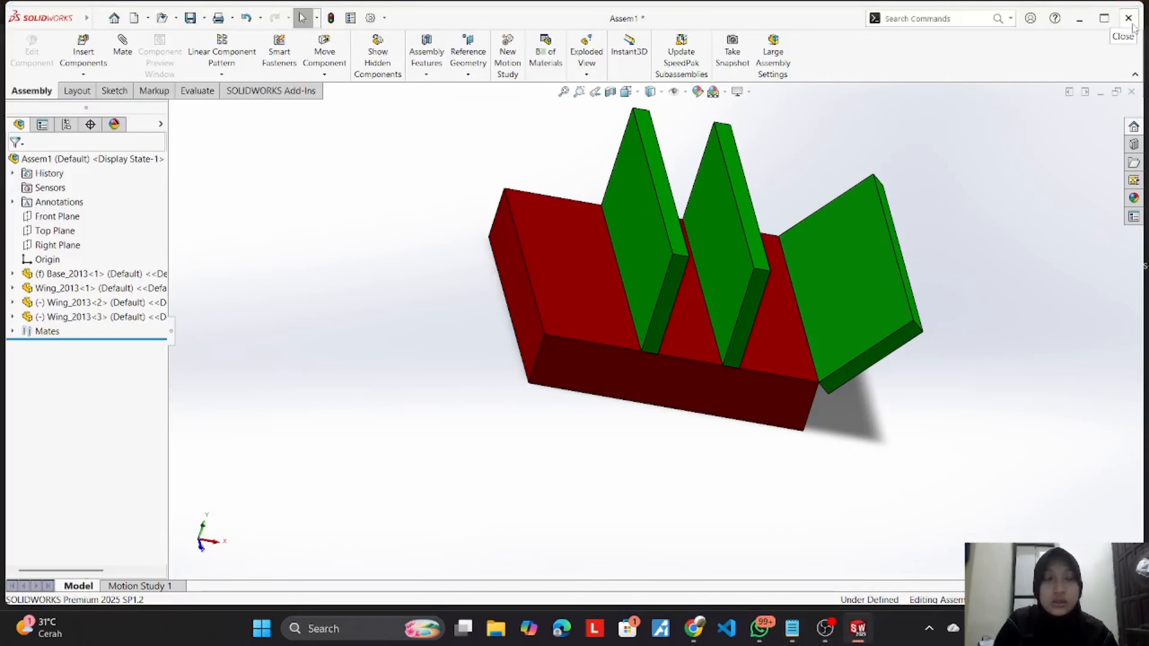
left_click(743, 261)
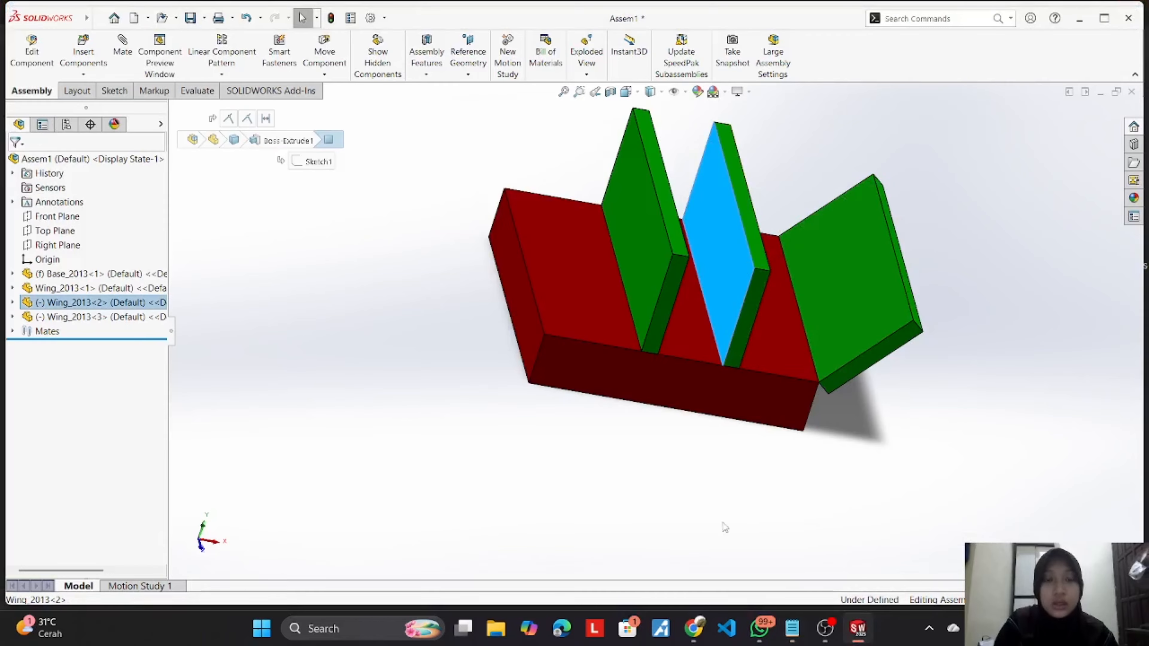
left_click(83, 54)
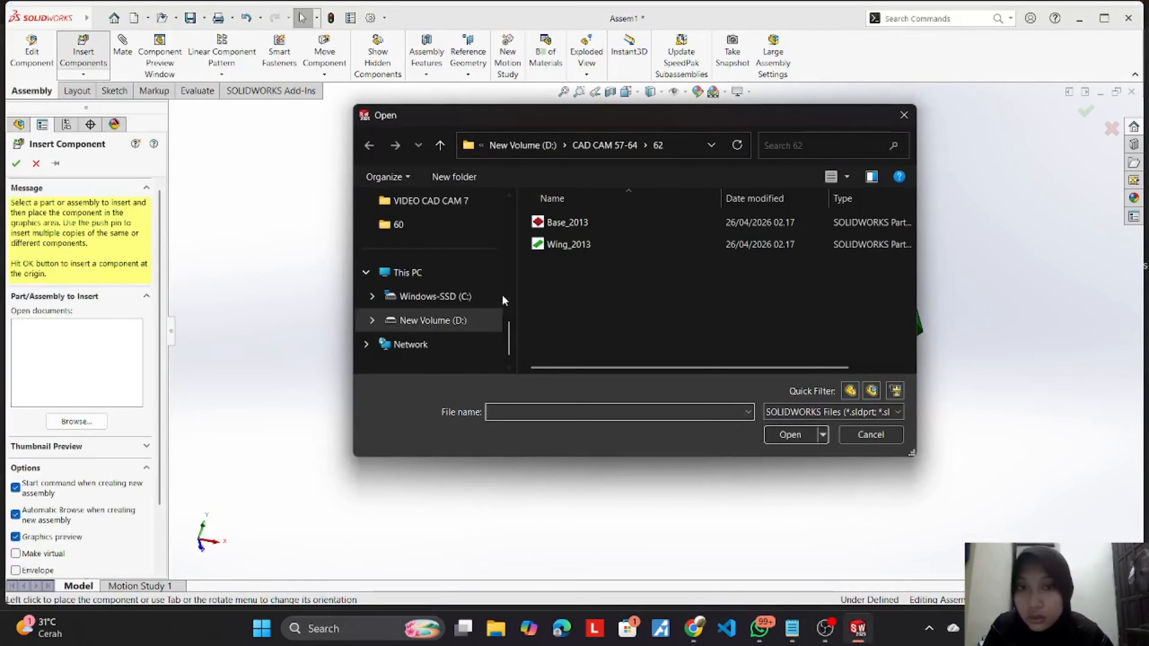
left_click(645, 145)
left_click(656, 273)
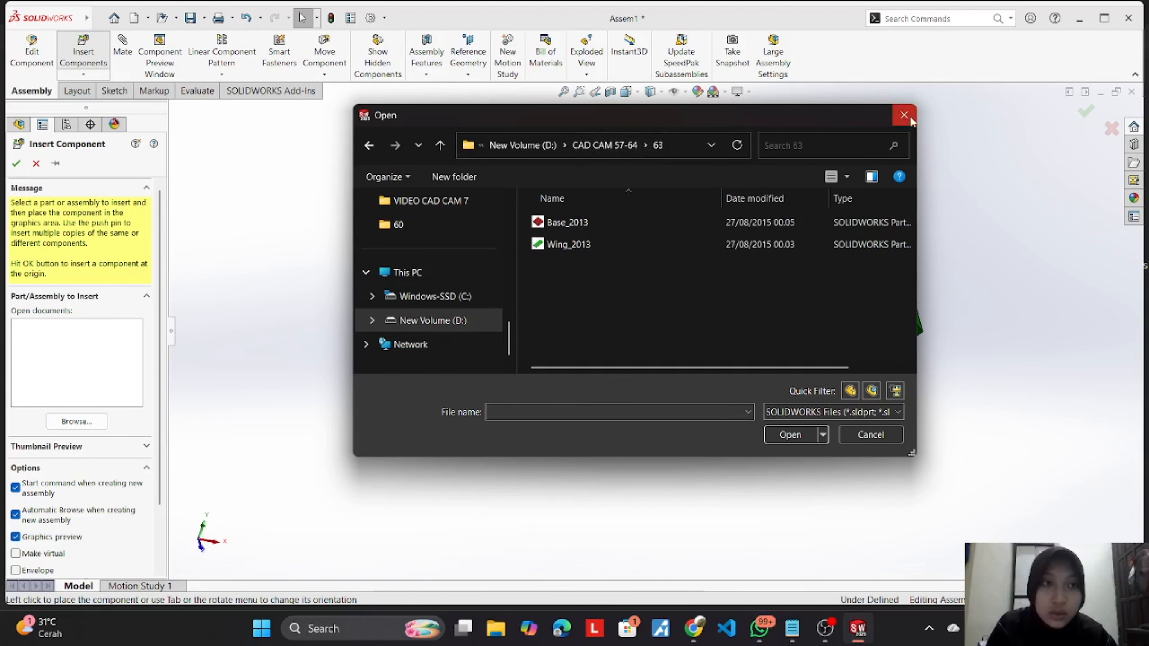
left_click(905, 116)
right_click(655, 265)
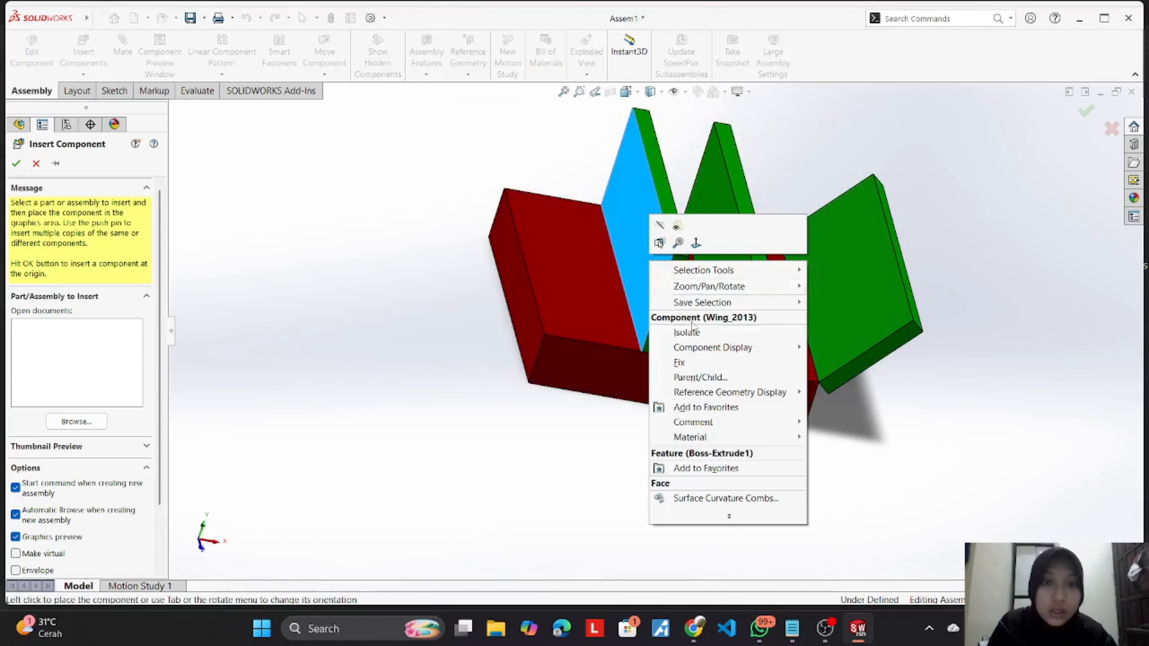
left_click(546, 403)
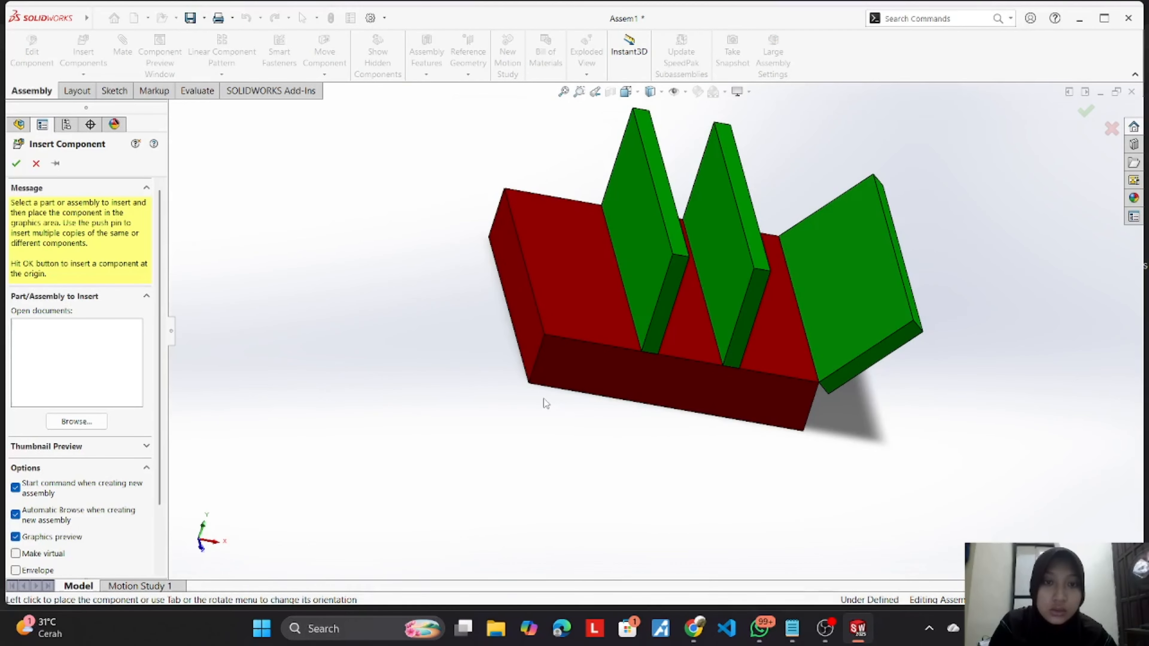
middle_click_drag(602, 430, 3, 161)
left_click(38, 166)
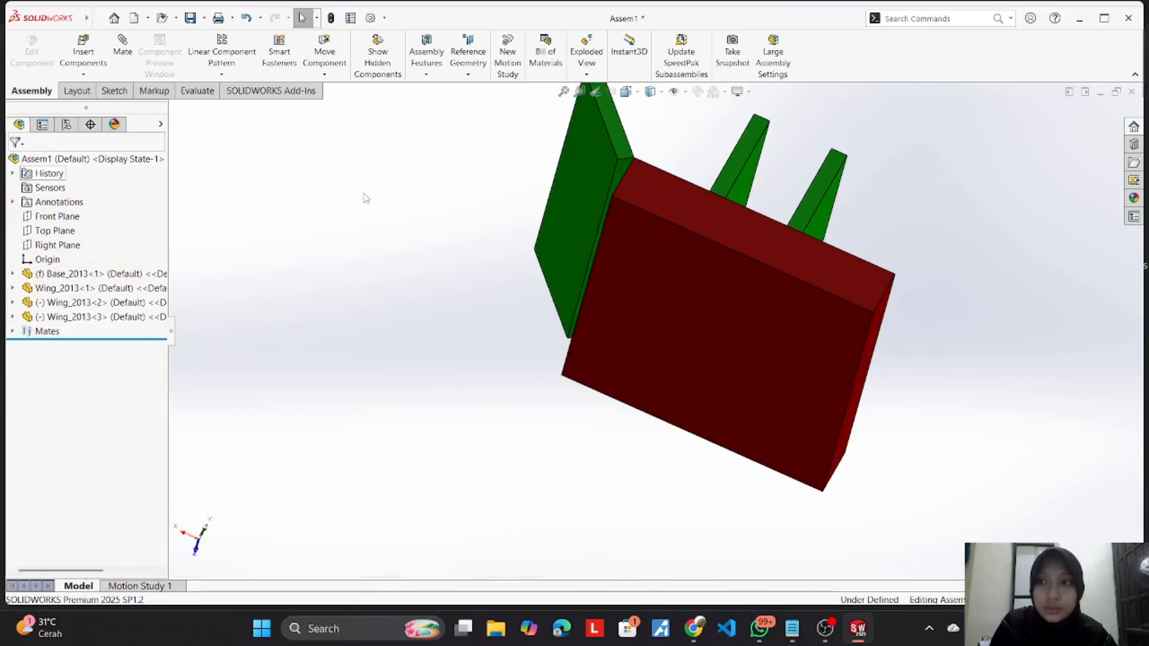
Step: Examine the assembly from several sides and try to move Wing_2013<1> by its broad face to test its mates
middle_click_drag(594, 180, 647, 319)
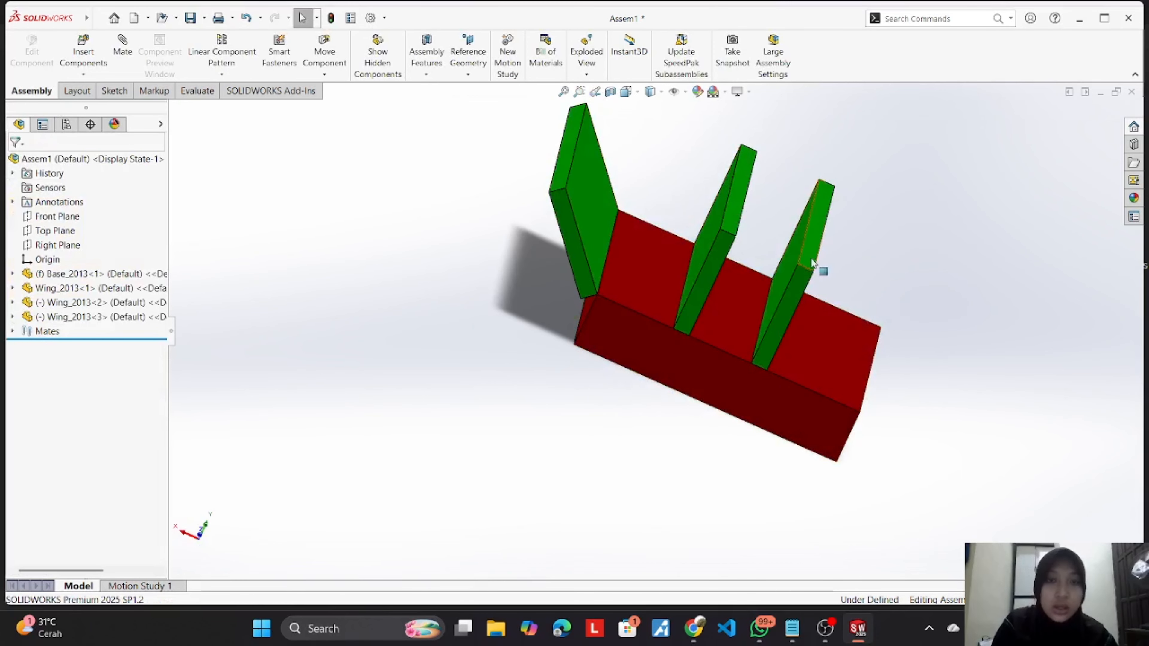
middle_click_drag(811, 264, 585, 429)
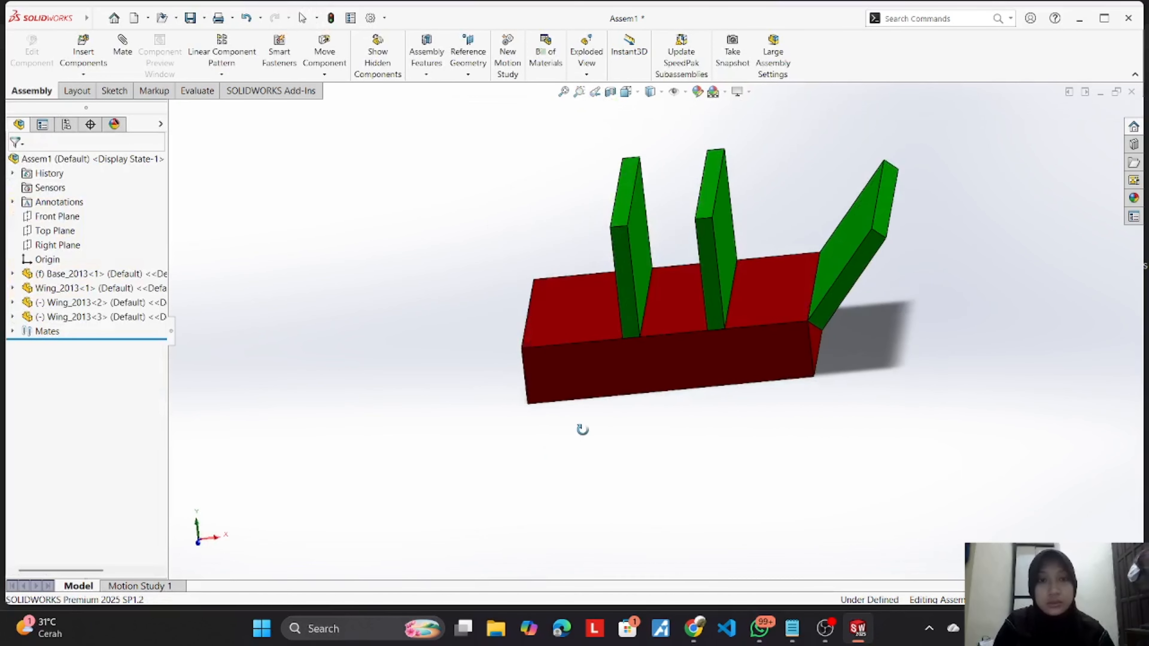
middle_click_drag(822, 224, 829, 227)
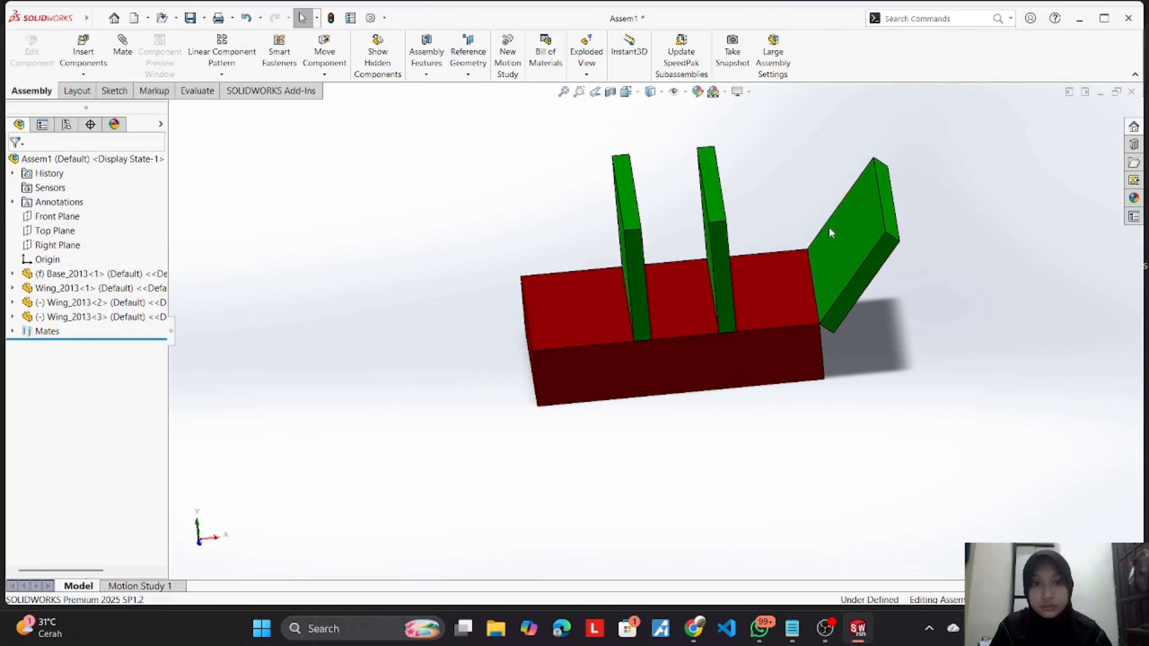
left_click_drag(864, 243, 780, 118)
scroll(782, 137, "up", 3)
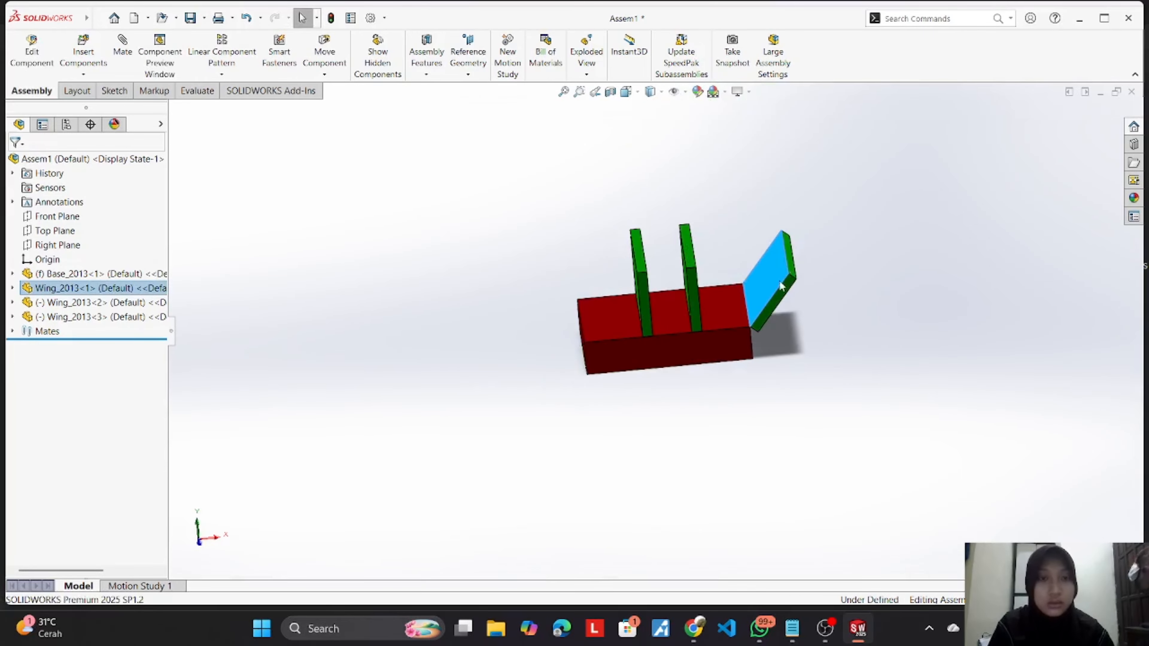
left_click_drag(773, 287, 724, 195)
left_click(755, 265)
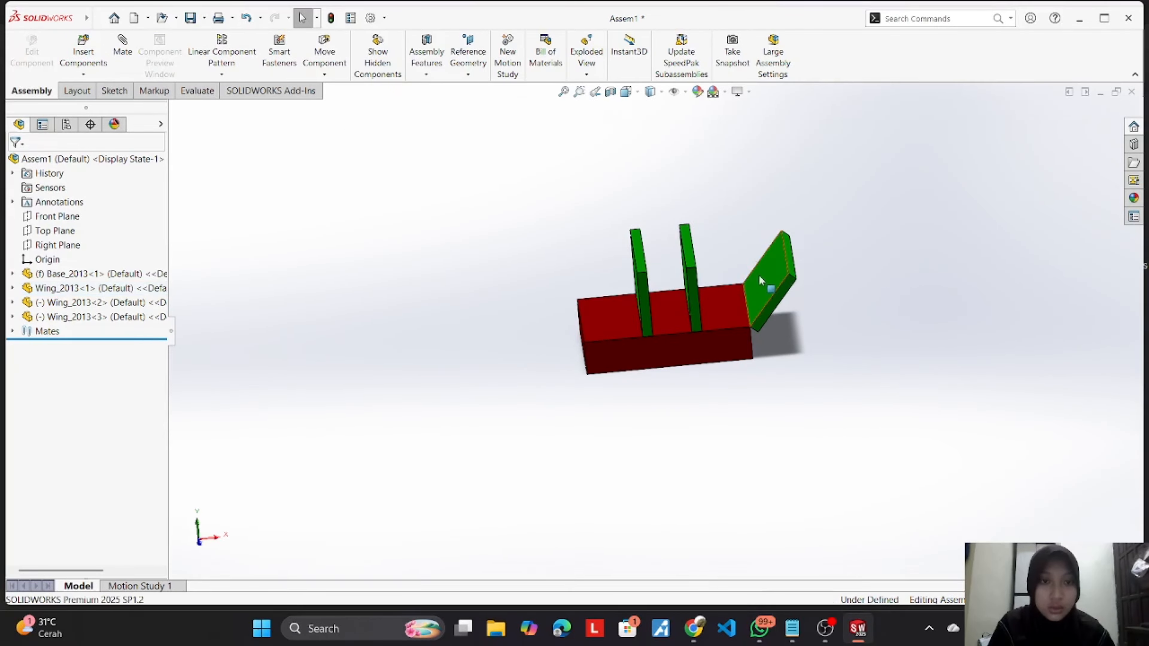
left_click_drag(759, 275, 723, 223)
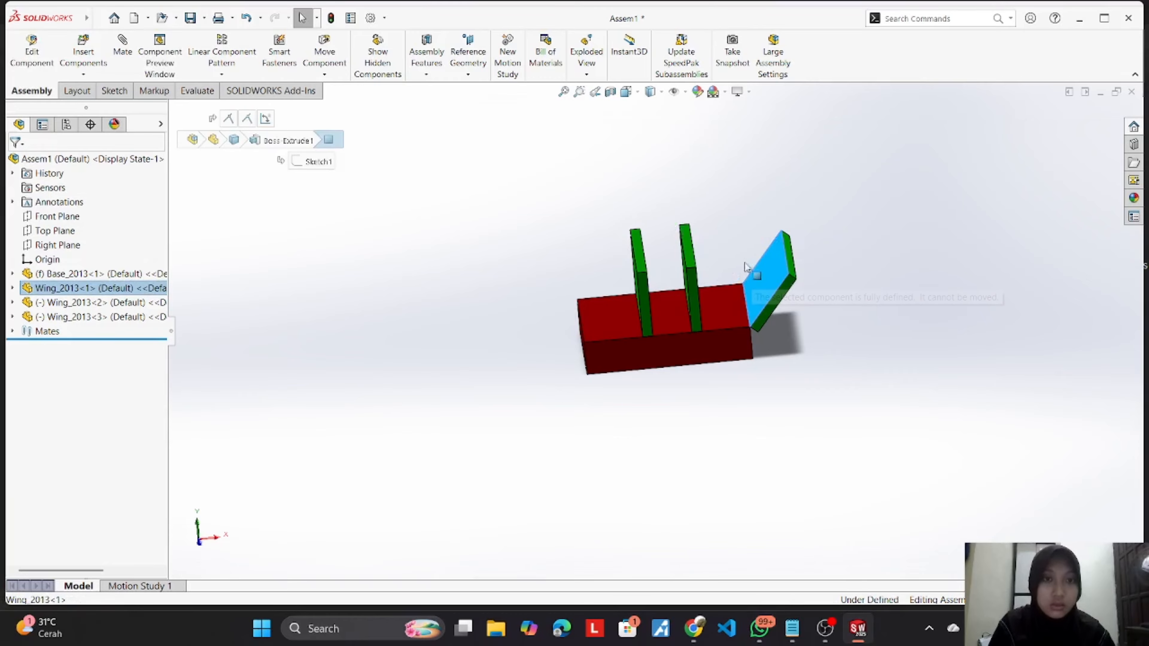
Step: Make two copies of Wing_2013<1> and place them in free space above the other wings
left_click_drag(767, 281, 677, 199, "ctrl")
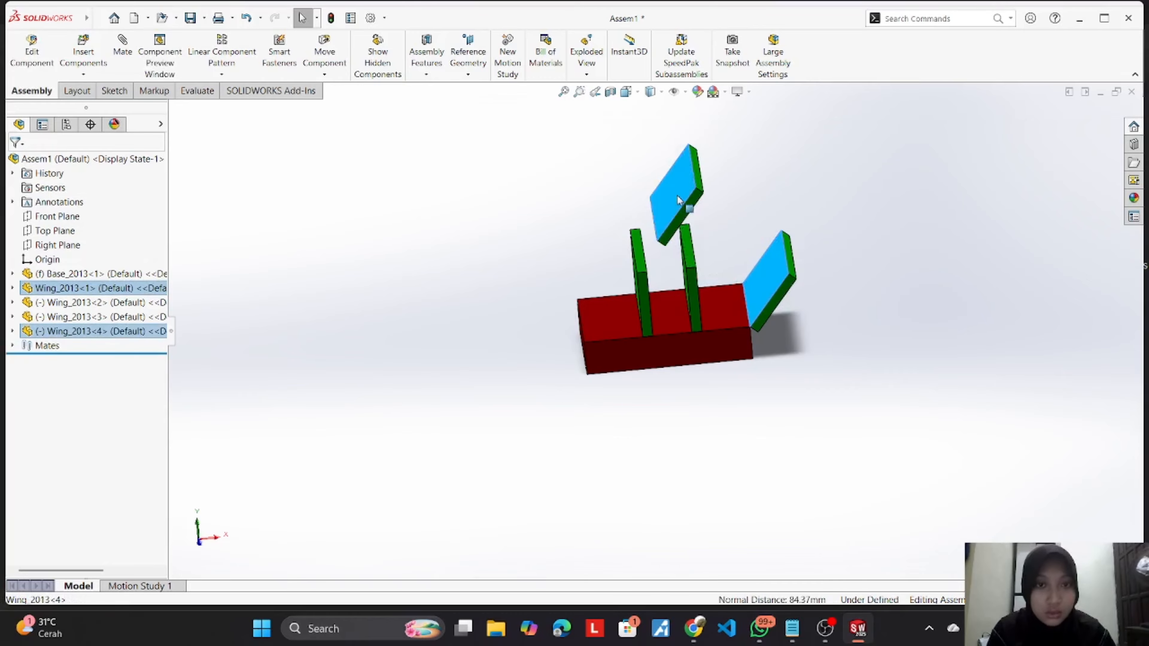
left_click(845, 213)
left_click(778, 284)
left_click(842, 162)
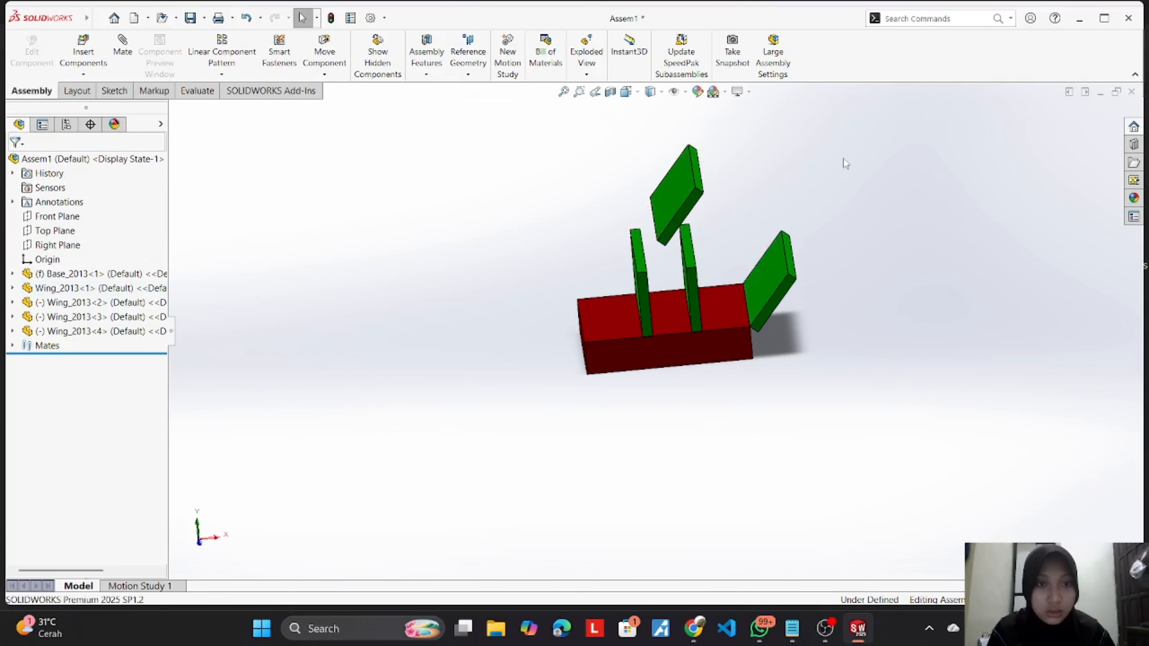
left_click_drag(761, 290, 627, 173, "ctrl")
left_click_drag(786, 284, 603, 201, "ctrl")
left_click(755, 168)
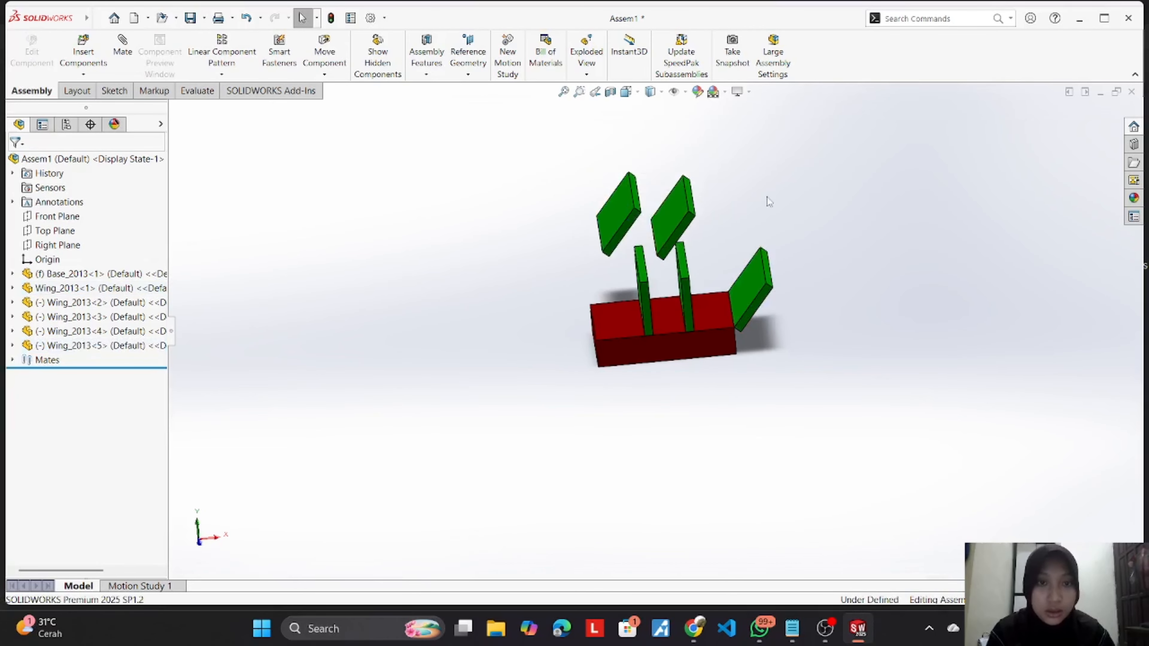
Step: Reposition the free copies Wing_2013<4> and Wing_2013<5> so they stand side by side above the base with a gap between them
middle_click_drag(769, 202, 720, 211)
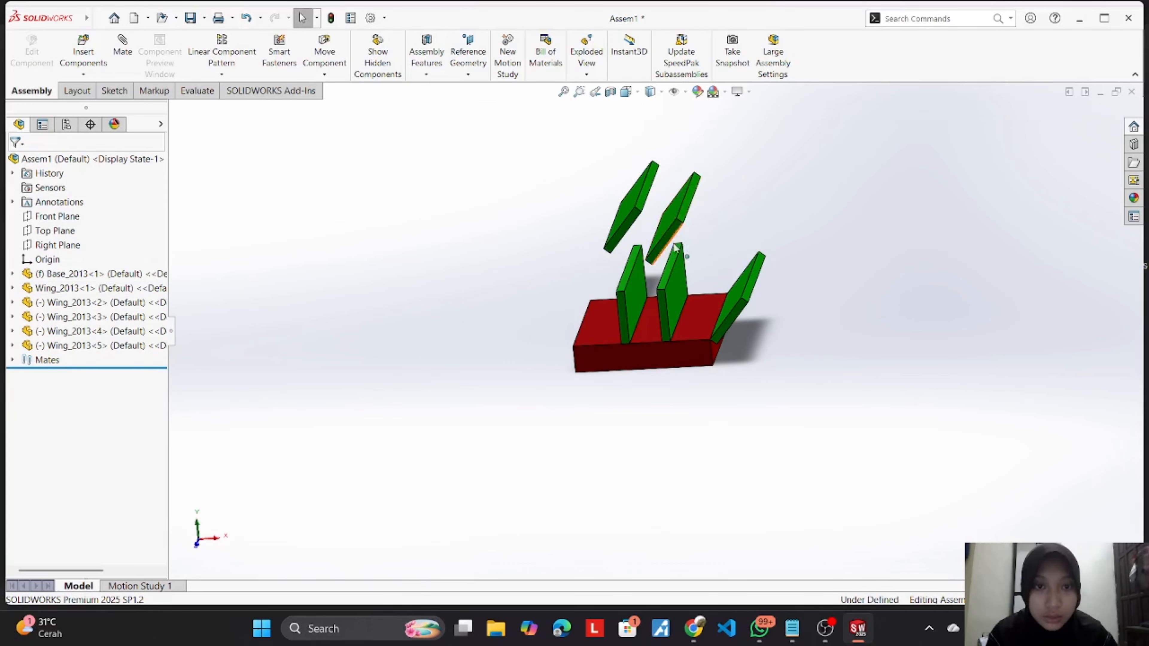
left_click_drag(670, 240, 726, 217)
left_click_drag(631, 217, 673, 212)
middle_click_drag(777, 226, 848, 364)
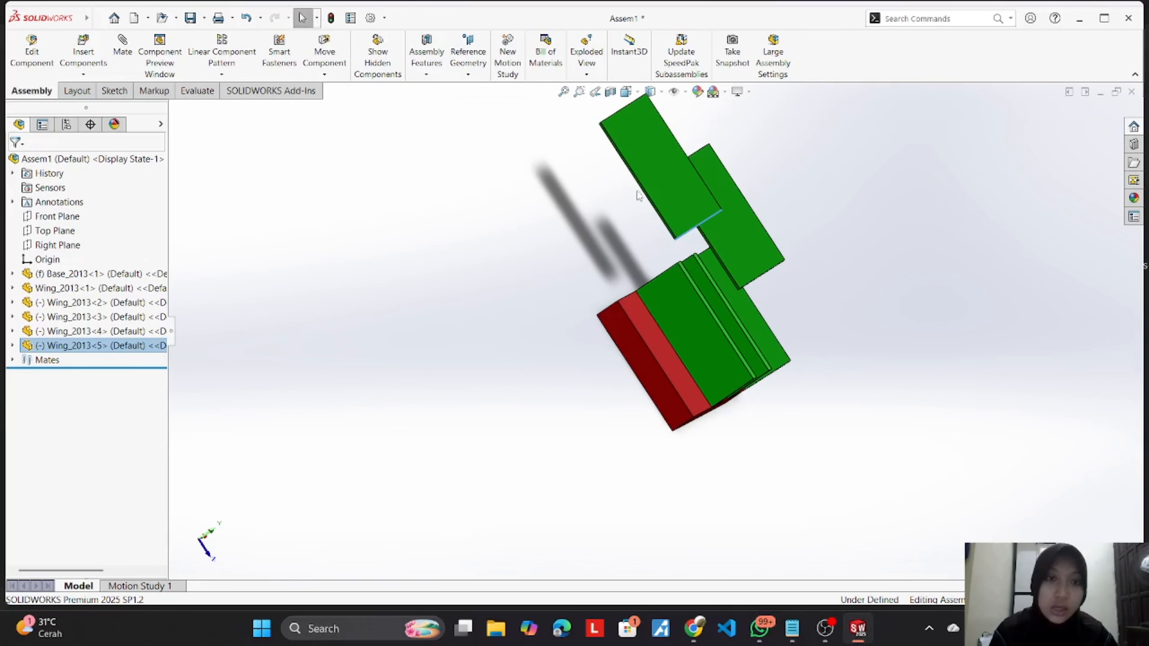
left_click(701, 218)
left_click_drag(701, 218, 745, 239)
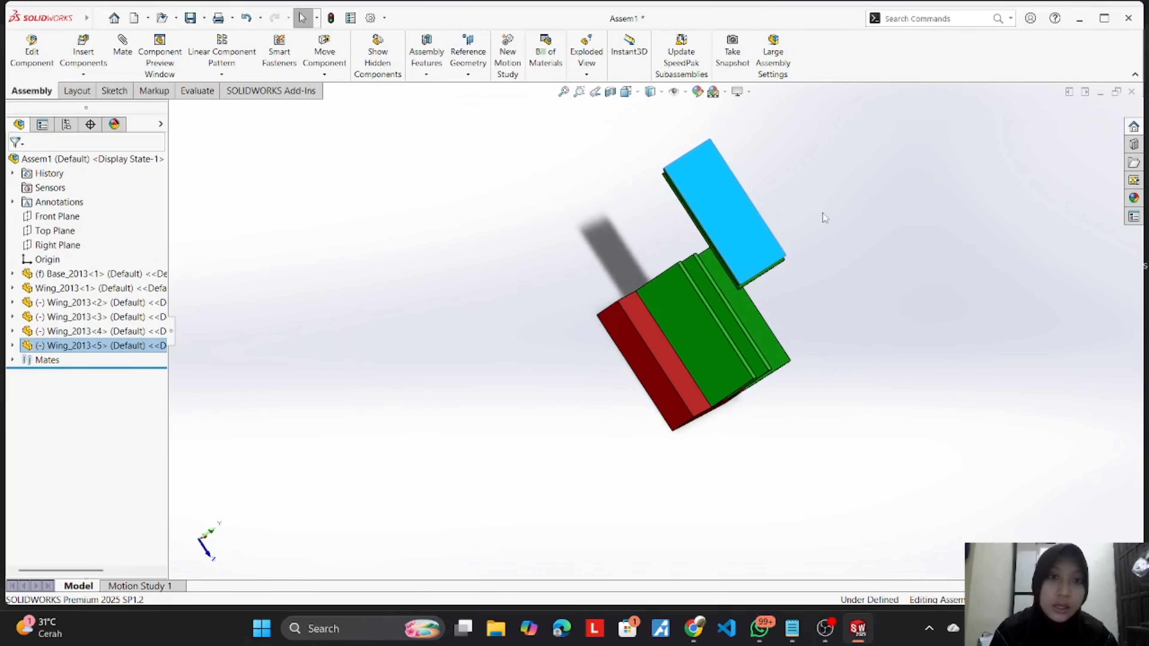
middle_click_drag(823, 213, 687, 240)
middle_click_drag(681, 269, 706, 272)
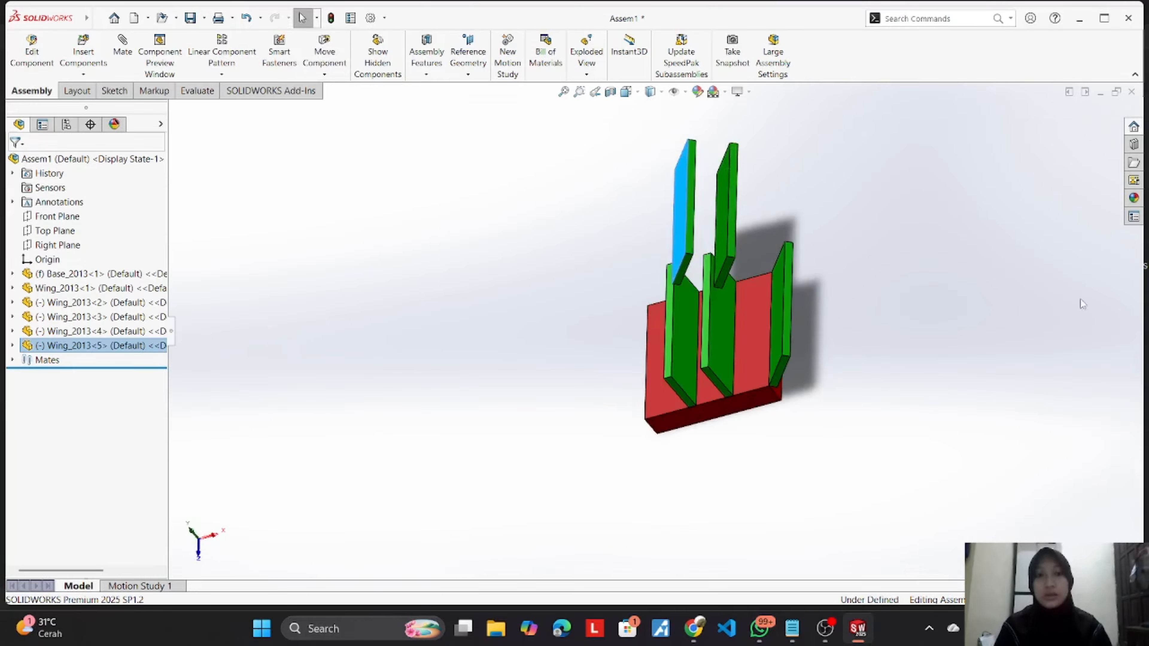
left_click(1049, 256)
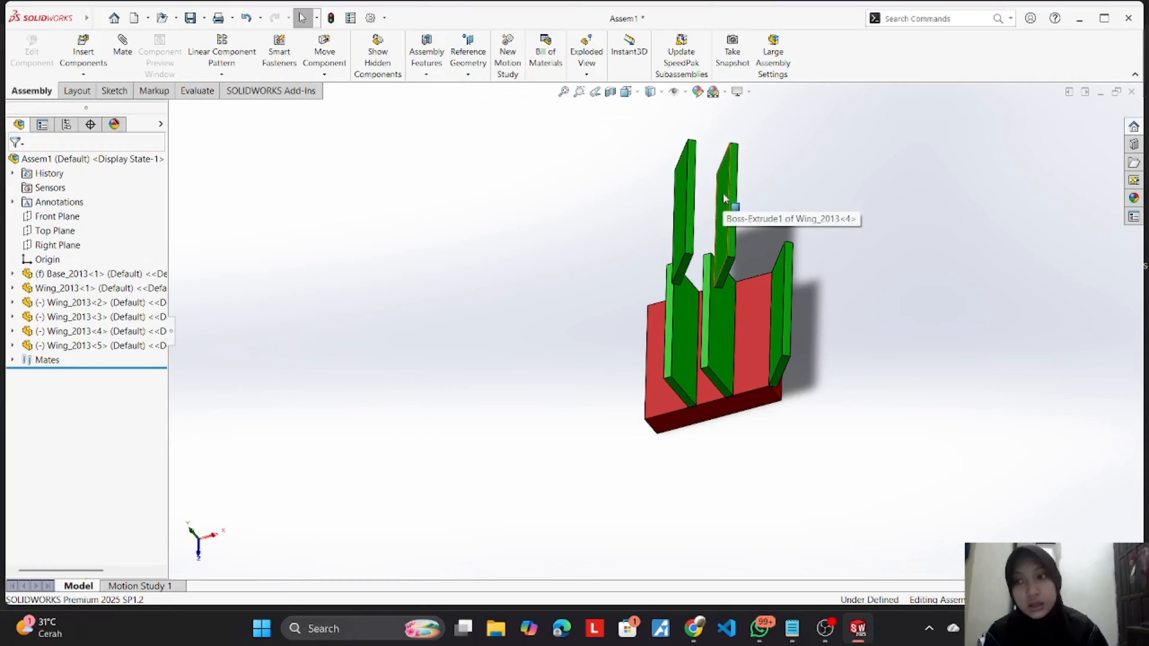
Step: Add a lock mate between the facing faces of Wing_2013<4> and Wing_2013<5>
left_click(122, 50)
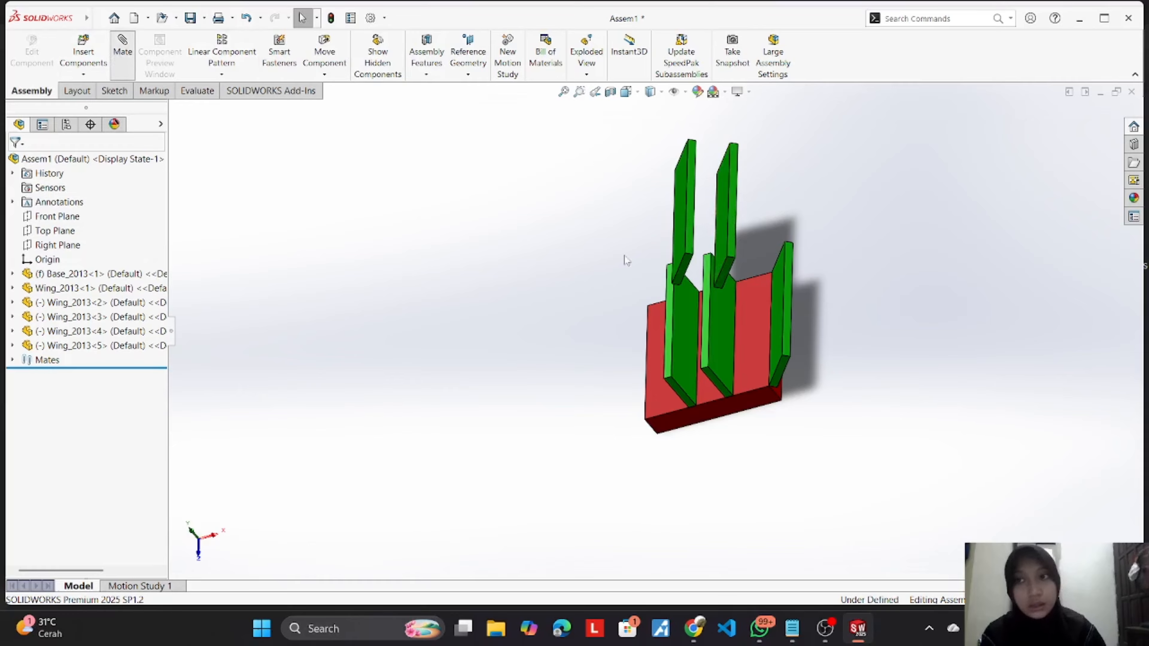
left_click(724, 262)
middle_click_drag(890, 195, 673, 211)
left_click(674, 209)
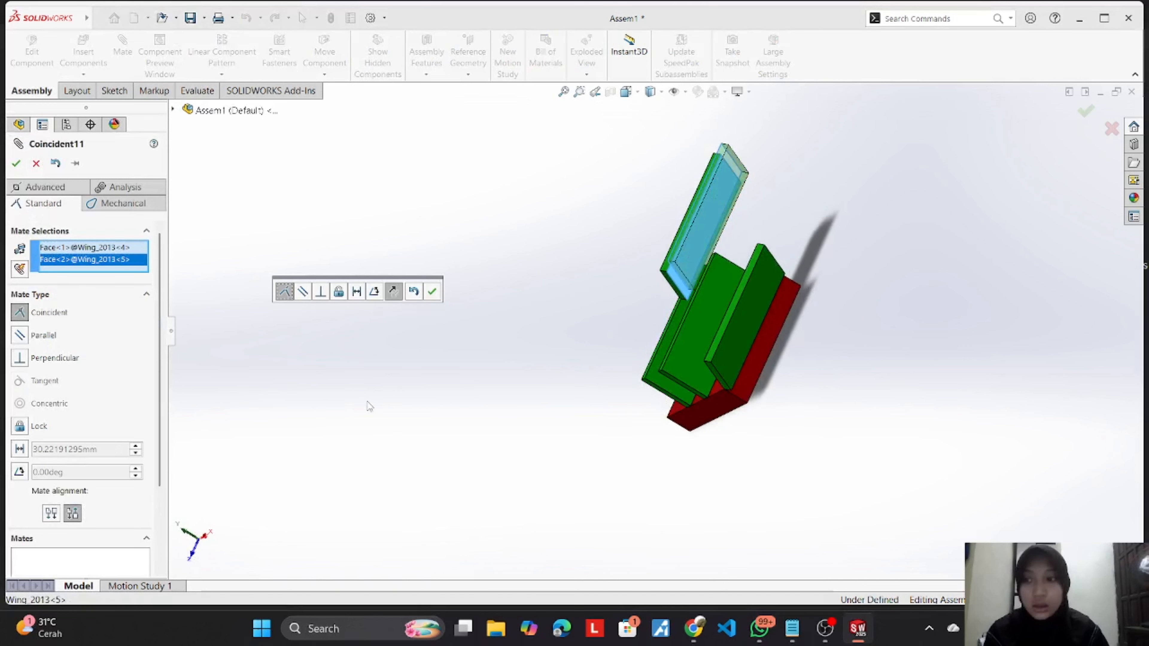
left_click(17, 429)
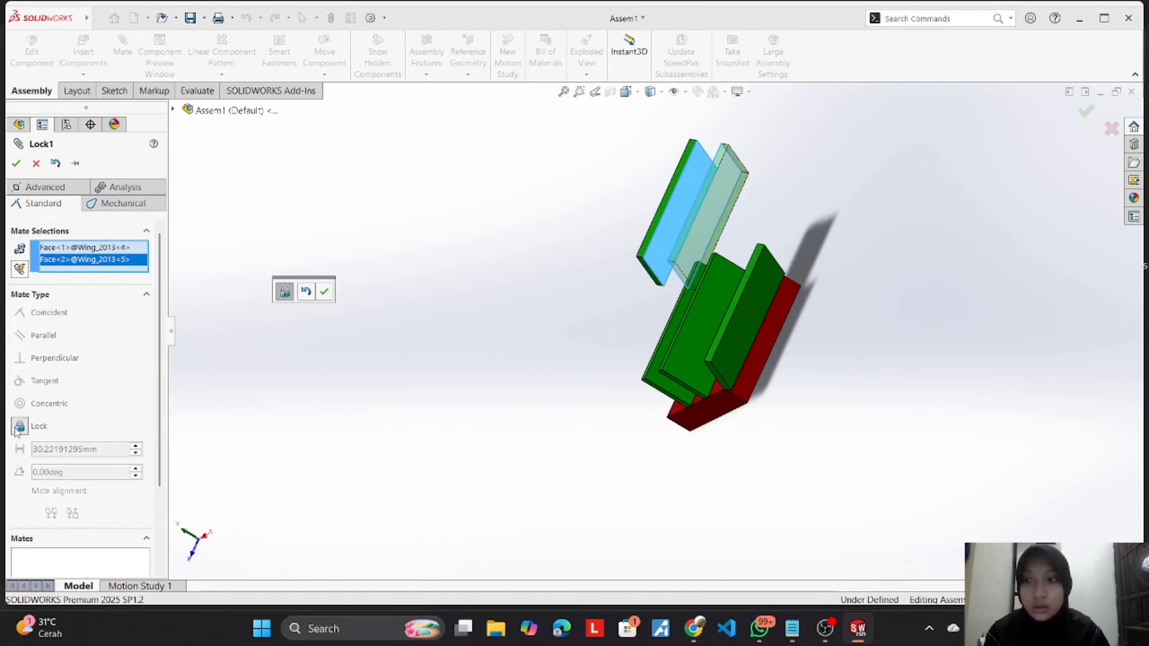
left_click(326, 292)
Step: Move Wing_2013<4> farther away from the base to test its lock with Wing_2013<5>
middle_click_drag(633, 279, 783, 198)
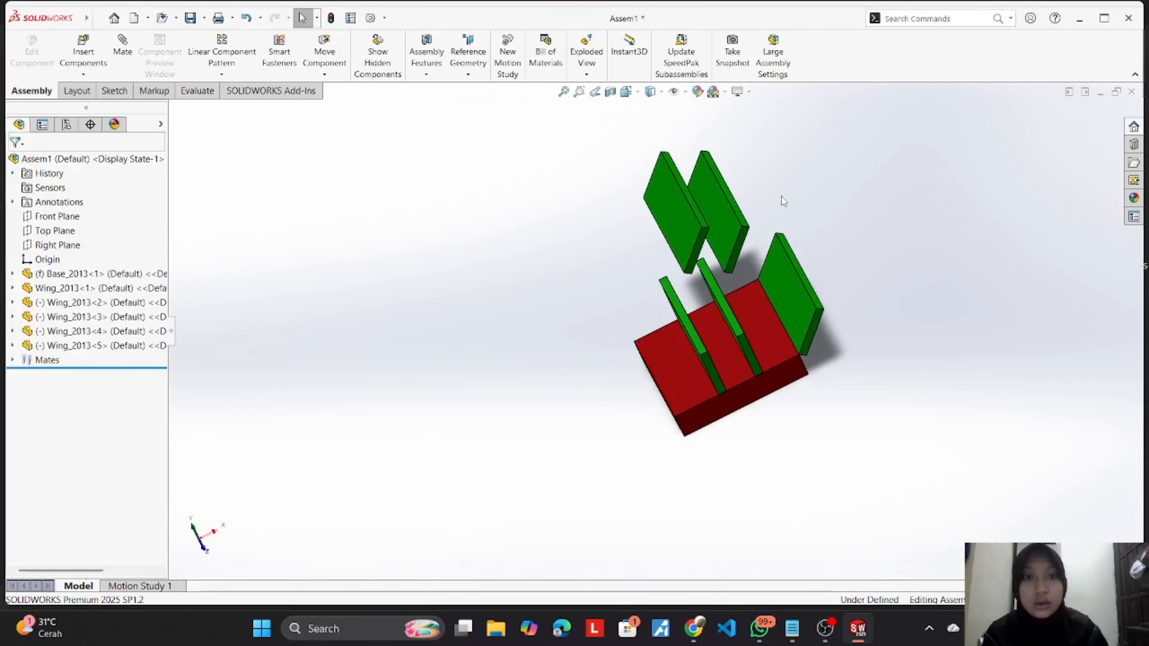
left_click(704, 217)
middle_click_drag(703, 216, 894, 188)
left_click_drag(832, 249, 727, 177)
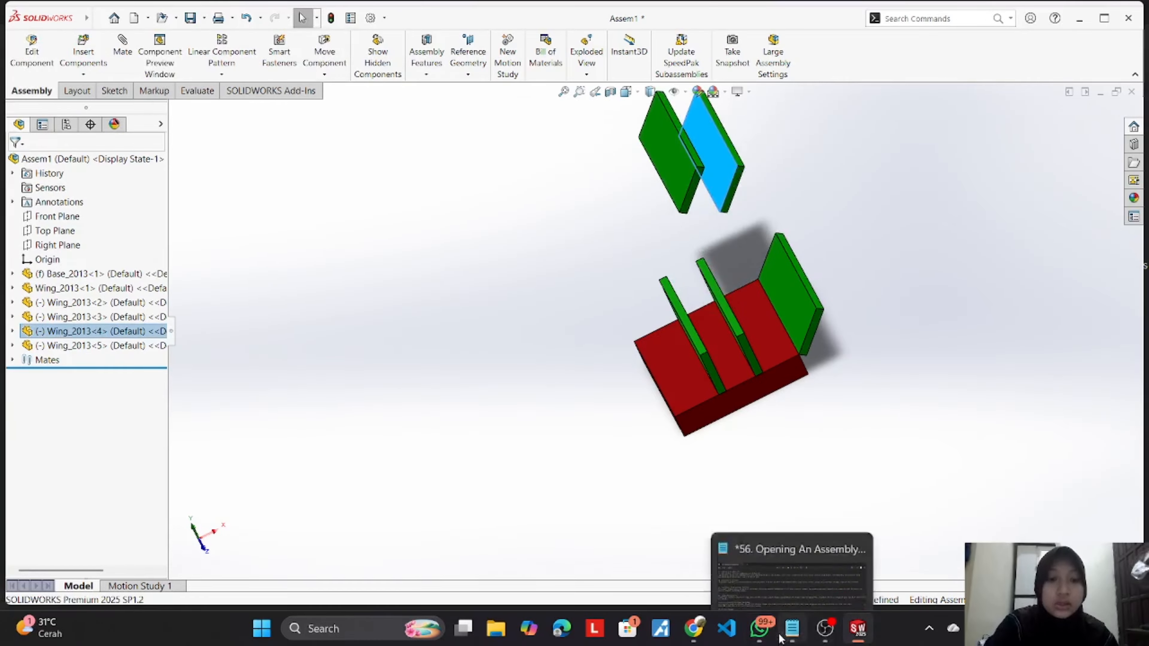
Step: Switch to Notepad to read the notes on the Lock and Coordinate system topics, and return to SOLIDWORKS
left_click(793, 629)
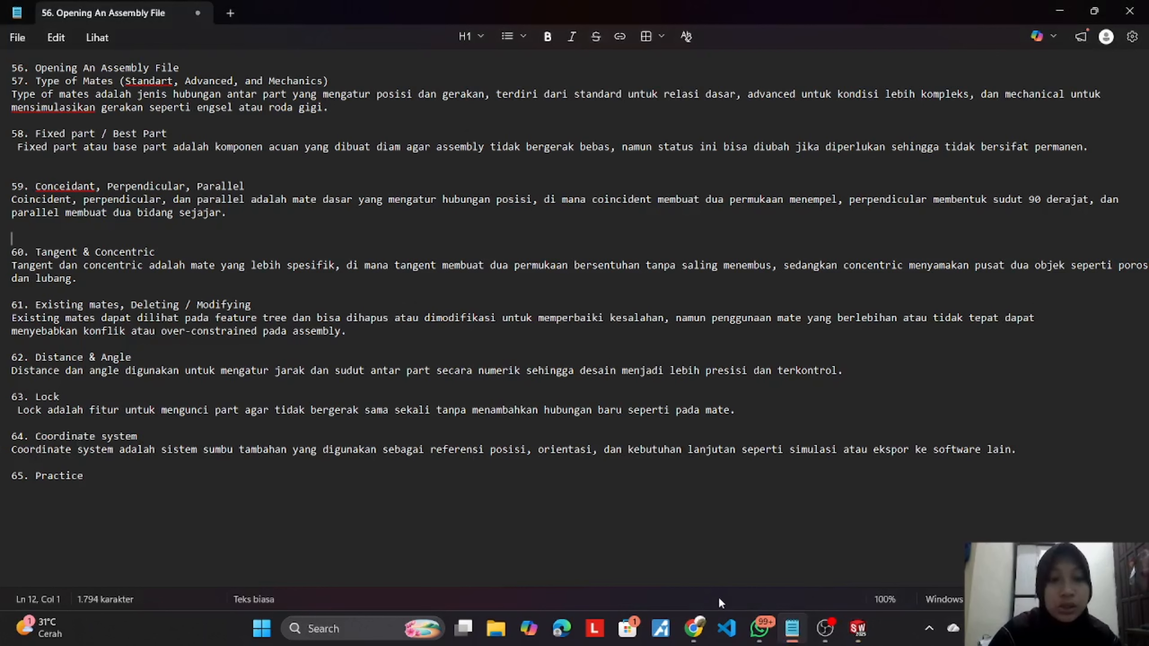
mouse_move(759, 630)
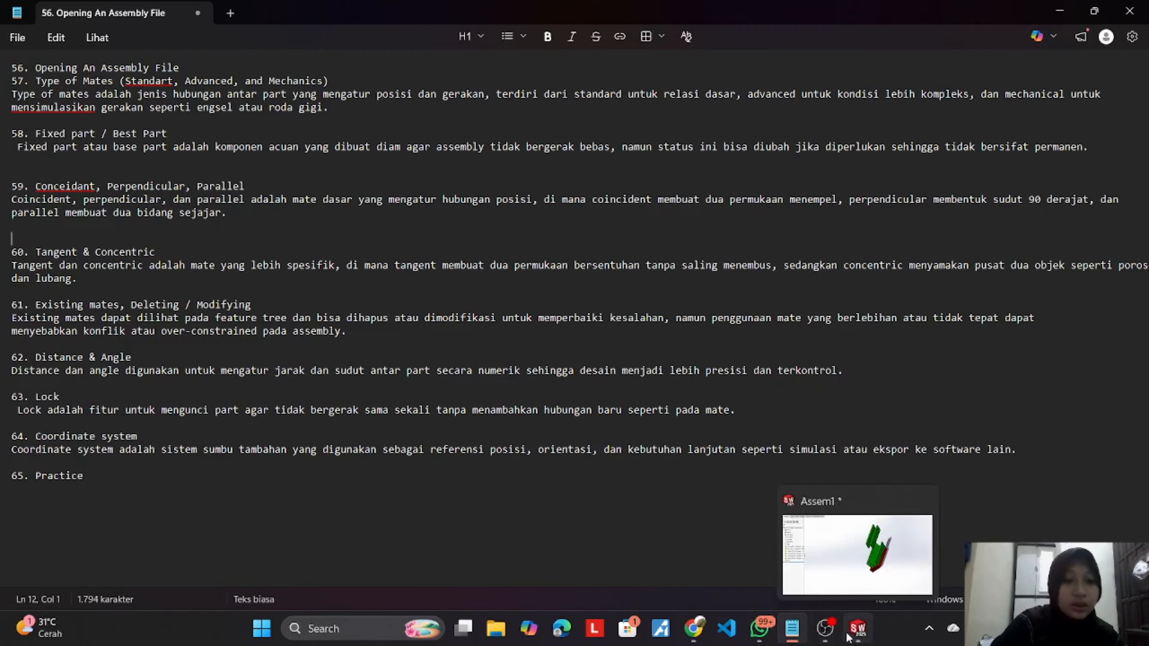
left_click(825, 630)
left_click(856, 638)
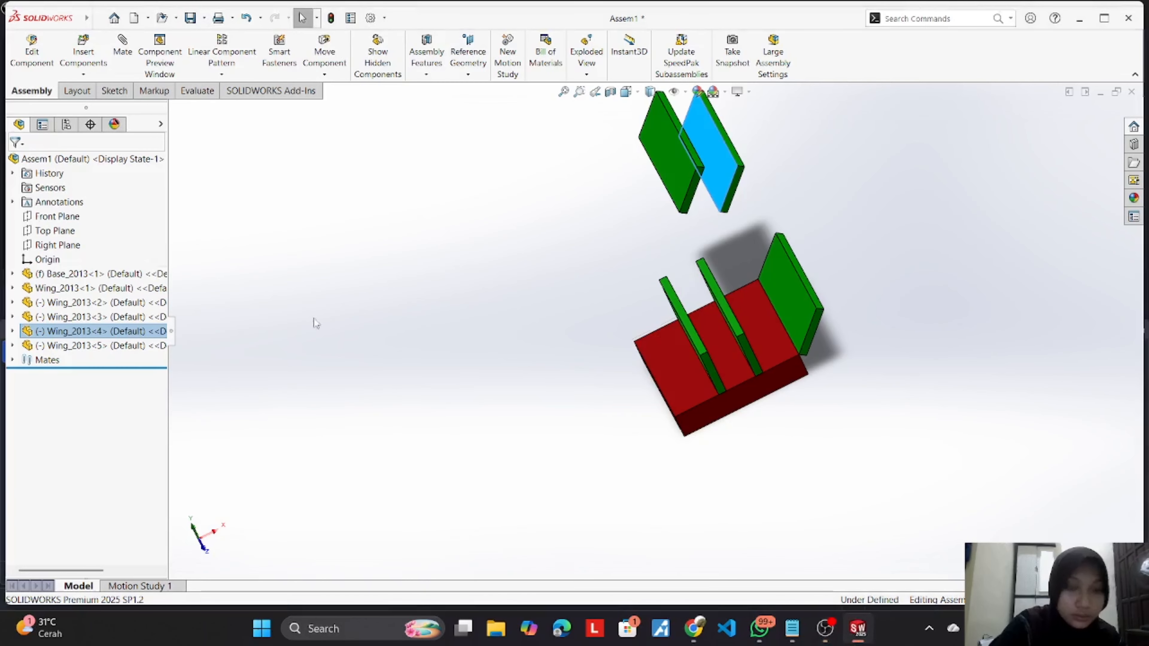
Step: Close SOLIDWORKS and minimize the OBS and Notepad windows to reach the desktop
left_click(1128, 19)
left_click(608, 334)
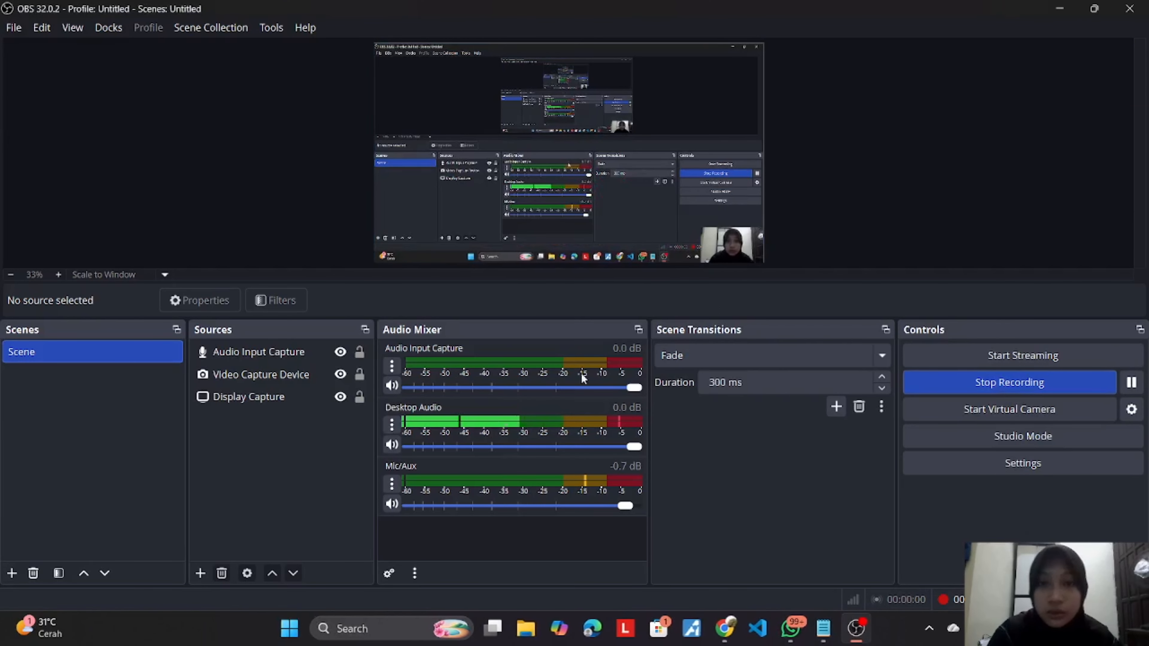
left_click(1060, 9)
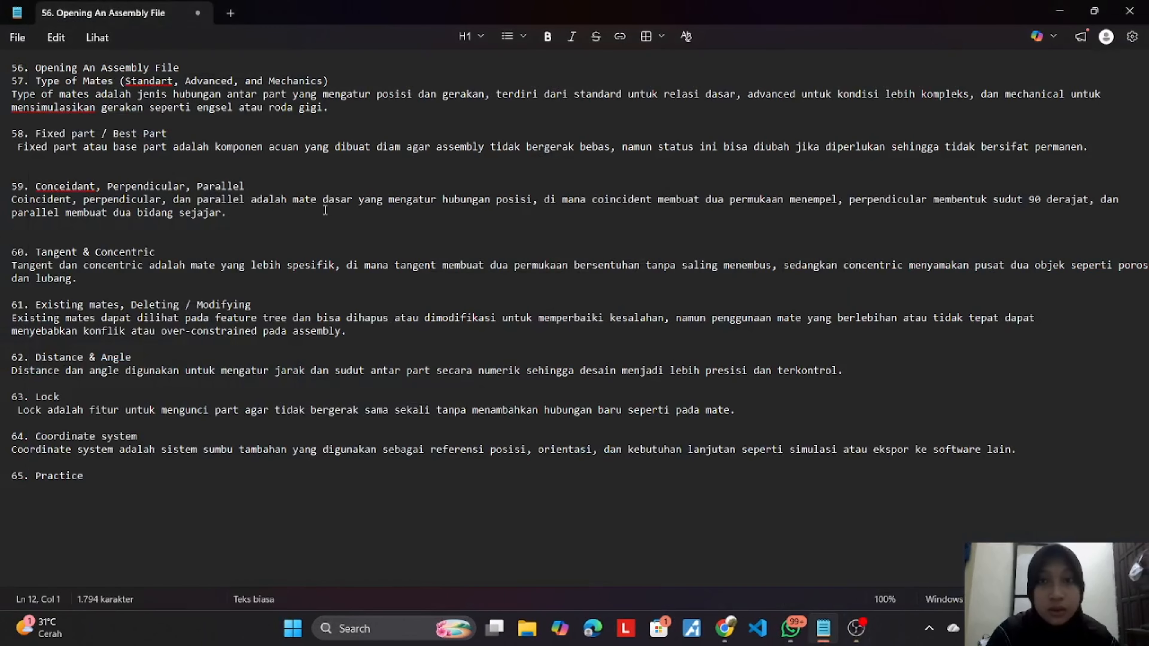
left_click(1060, 9)
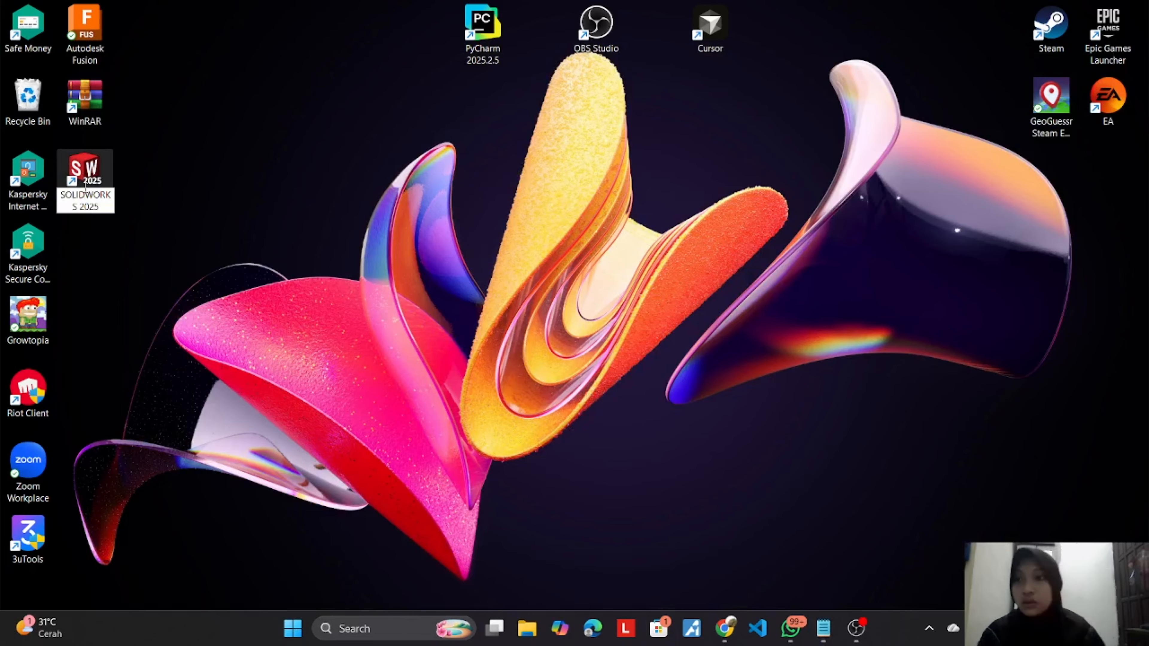
Step: Launch SOLIDWORKS, create a new assembly, and place Lab_ring_2015 from the CAD CAM 57-64\64 folder in it
double_click(88, 183)
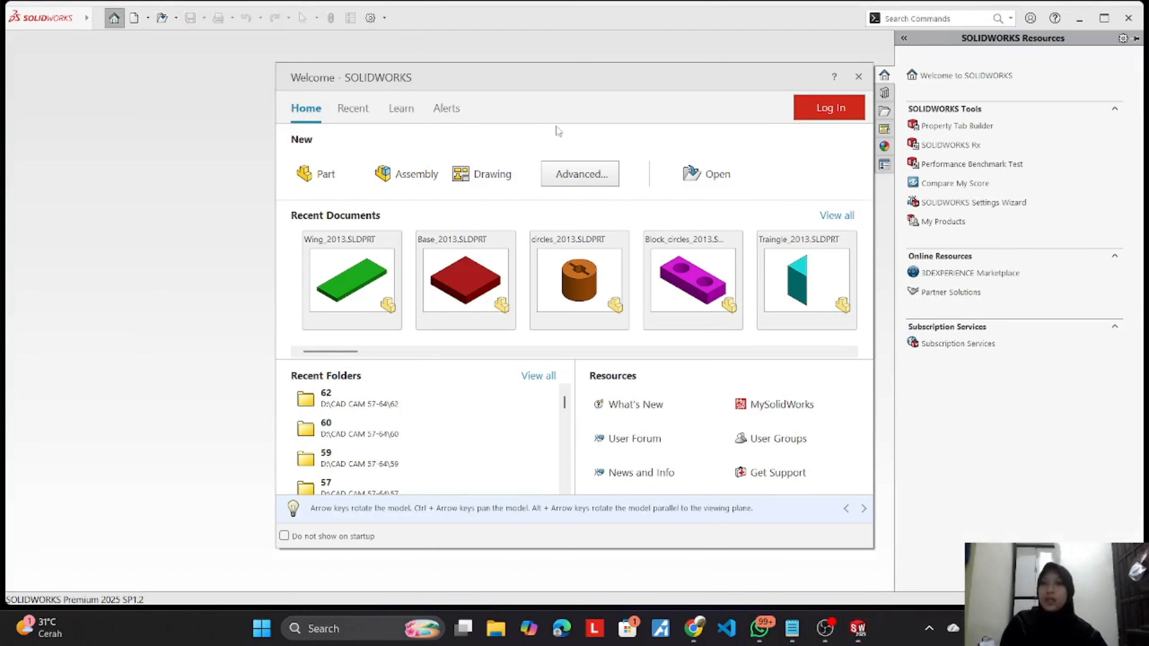
left_click(384, 175)
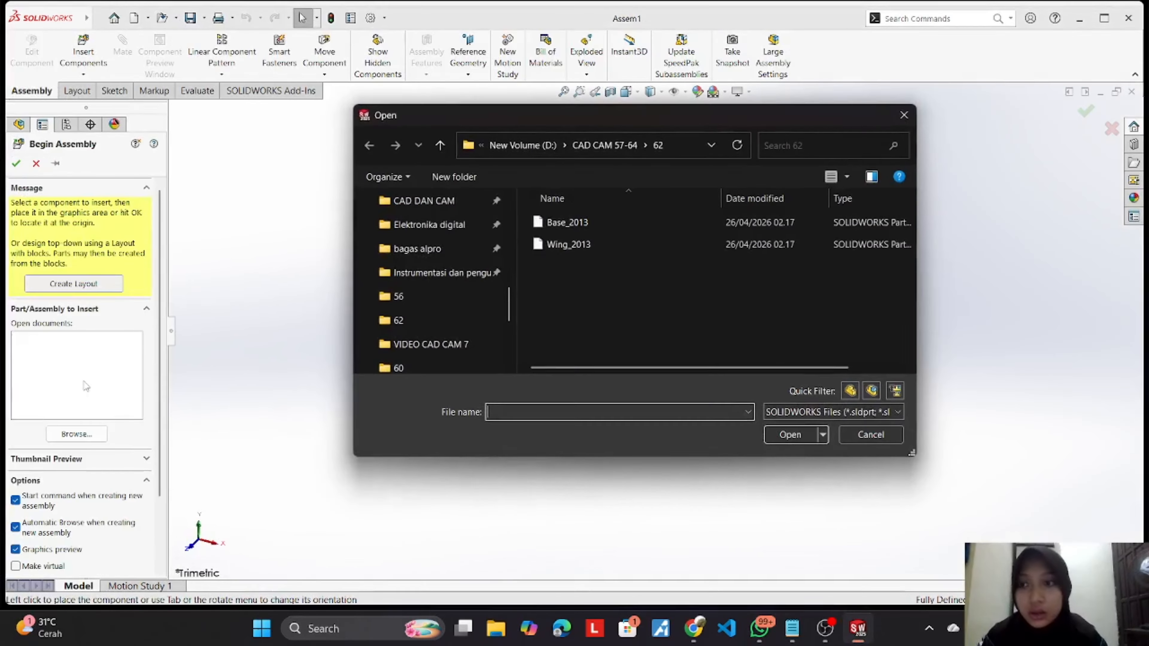
left_click(645, 146)
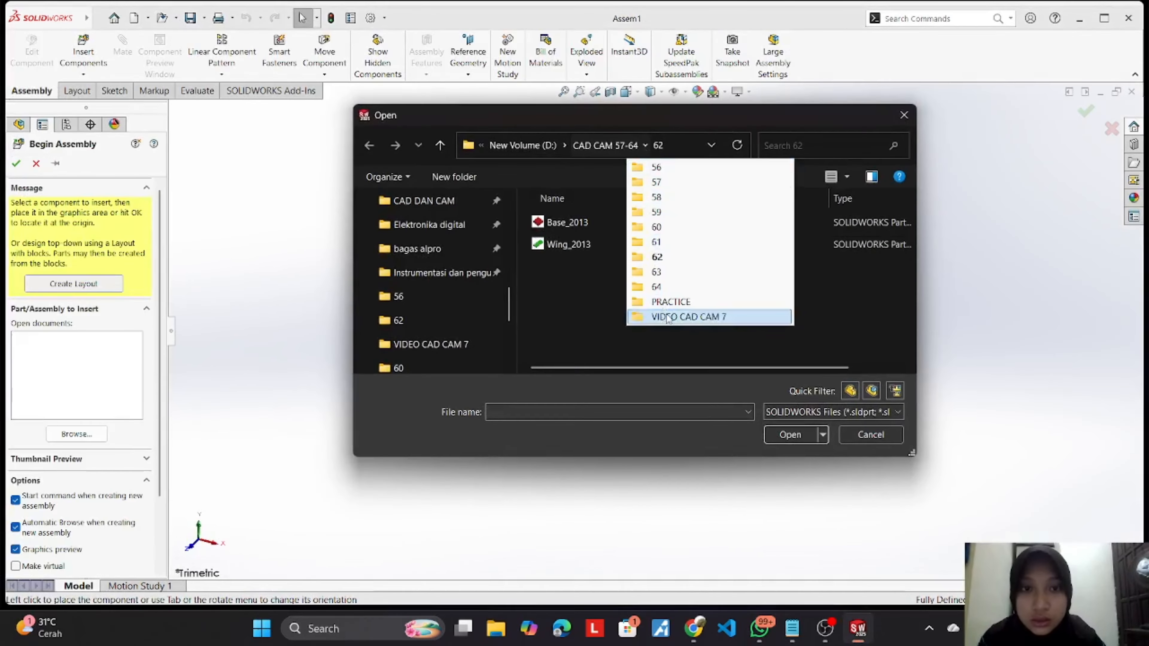
left_click(665, 289)
left_click(568, 240)
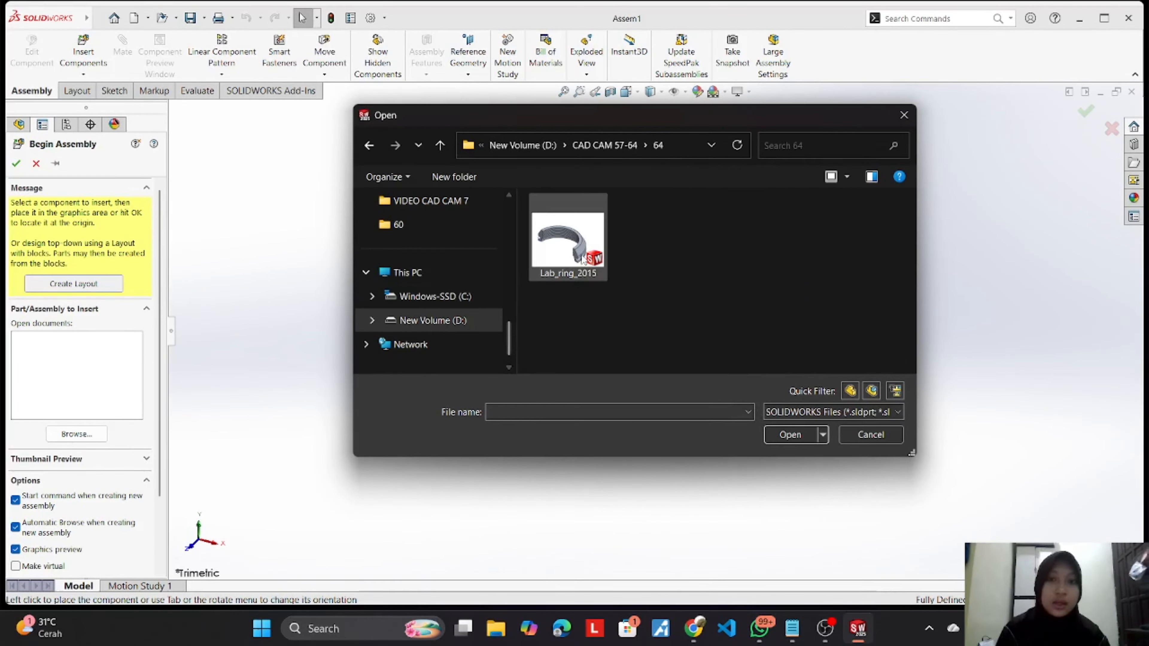
left_click(790, 436)
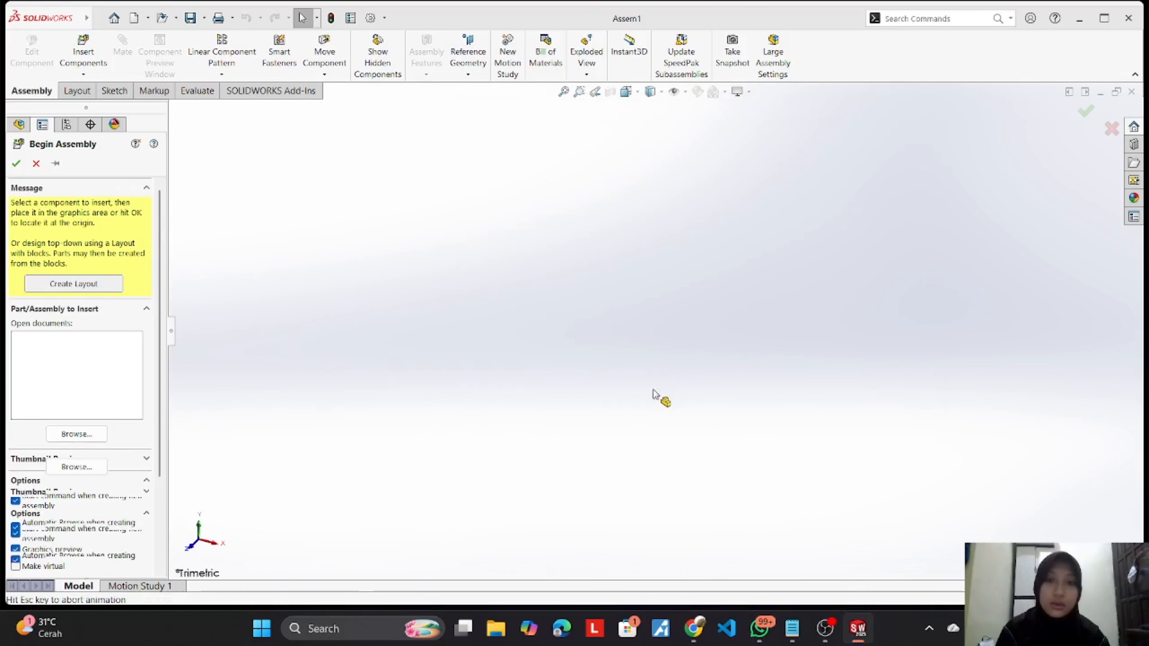
left_click(662, 372)
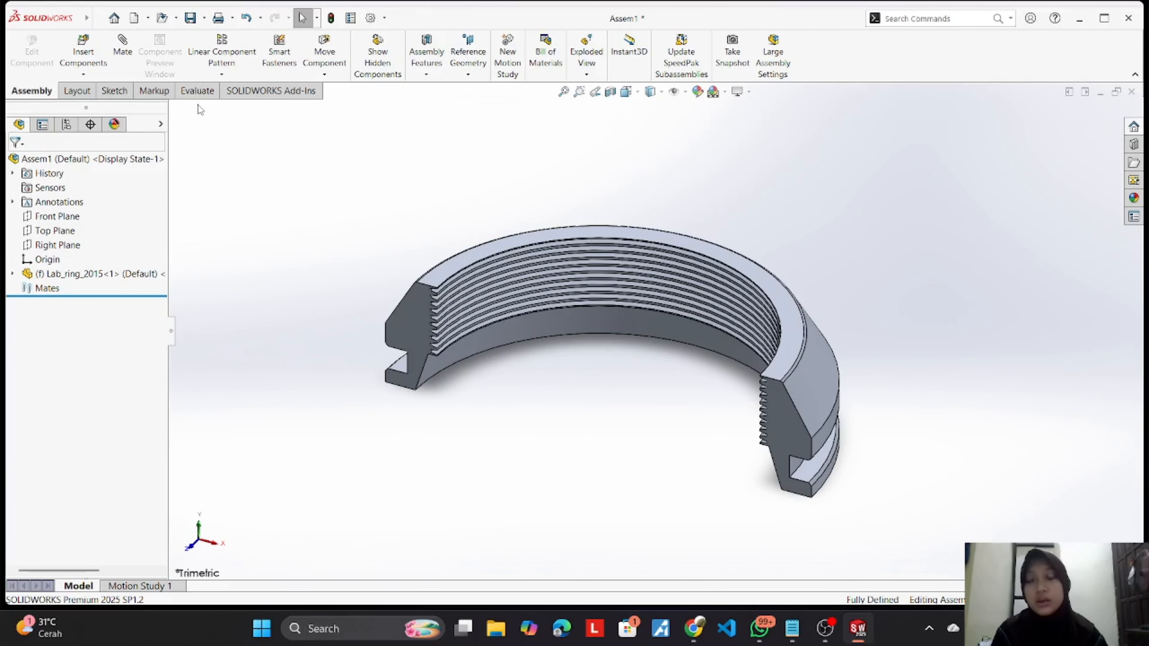
Step: Examine the assembly's mass properties, including the center of mass relative to the default coordinate system
left_click(197, 91)
left_click(200, 54)
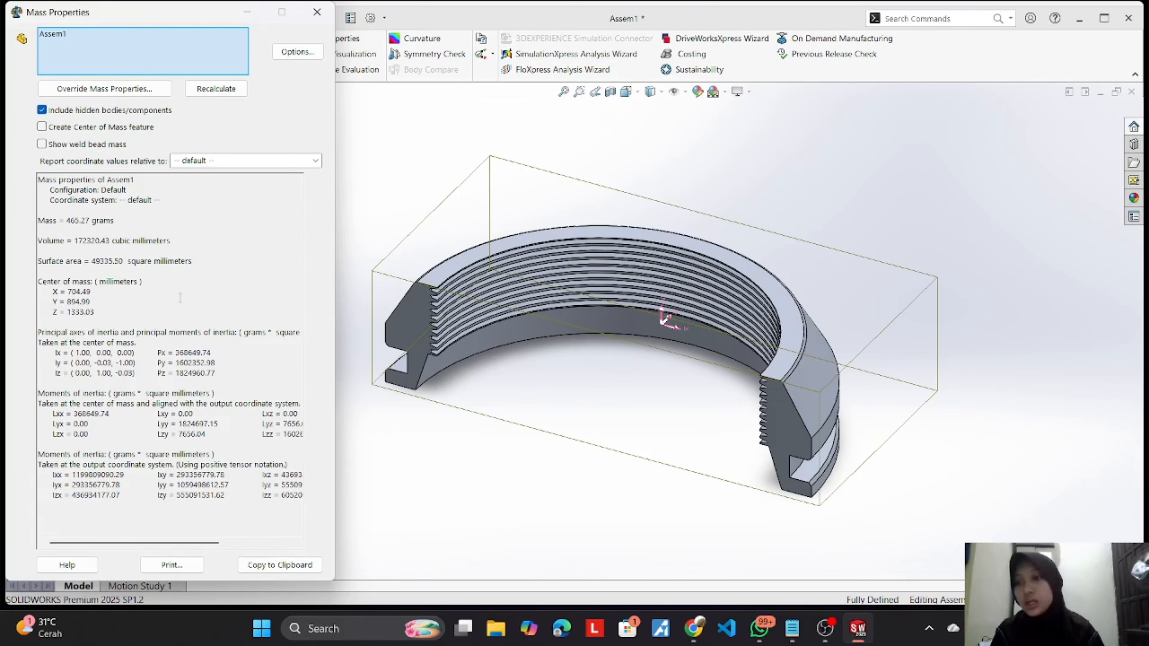
left_click(317, 12)
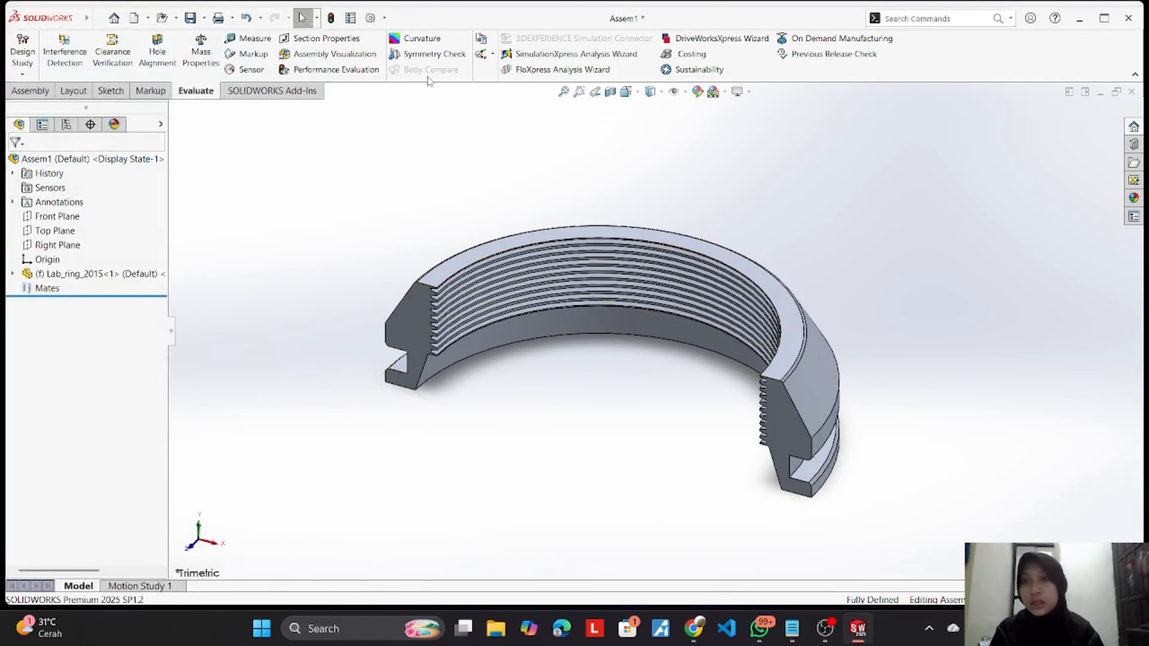
Step: Start a reference coordinate system with its origin at the bottom inner corner vertex of the ring's near end face
left_click(29, 91)
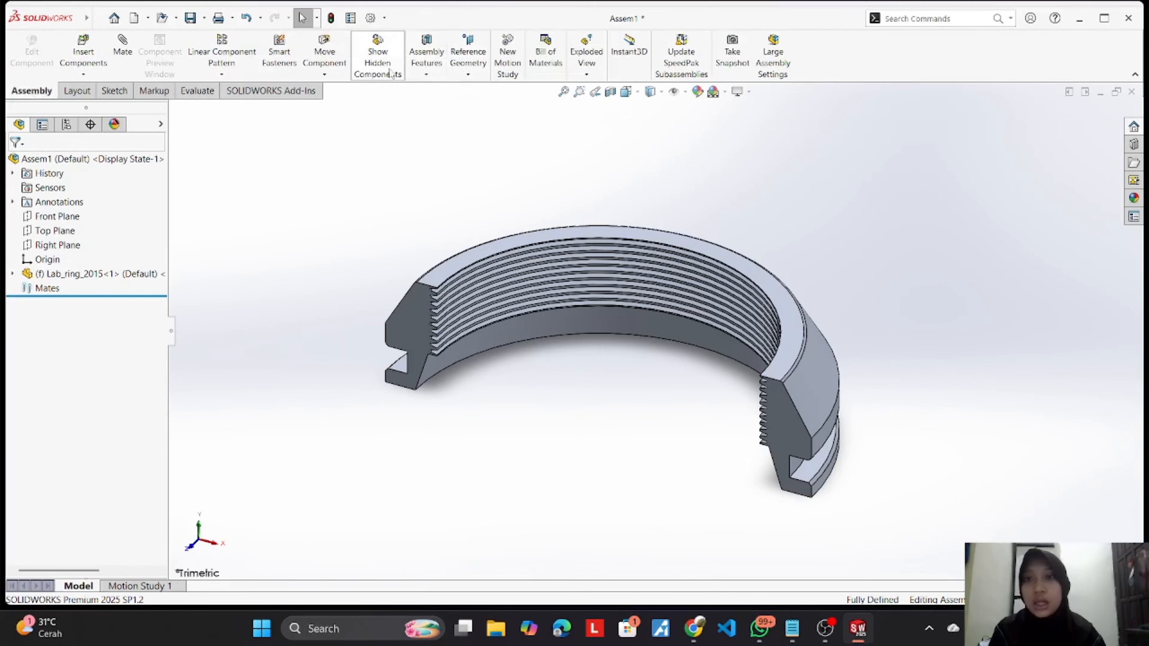
left_click(472, 60)
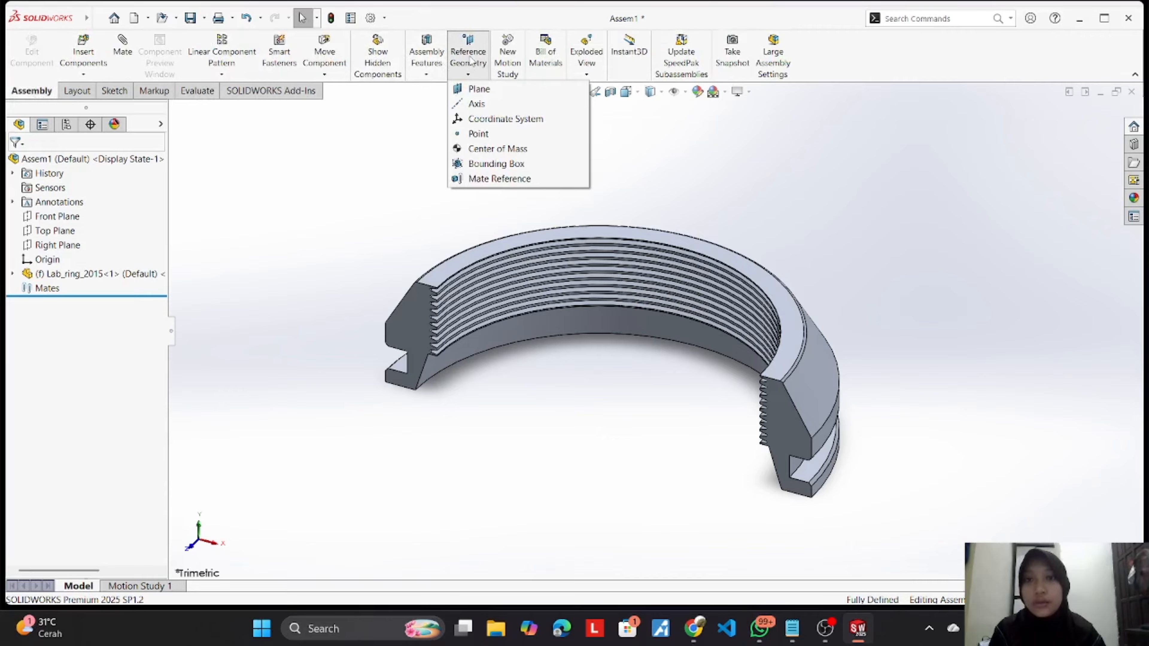
left_click(475, 120)
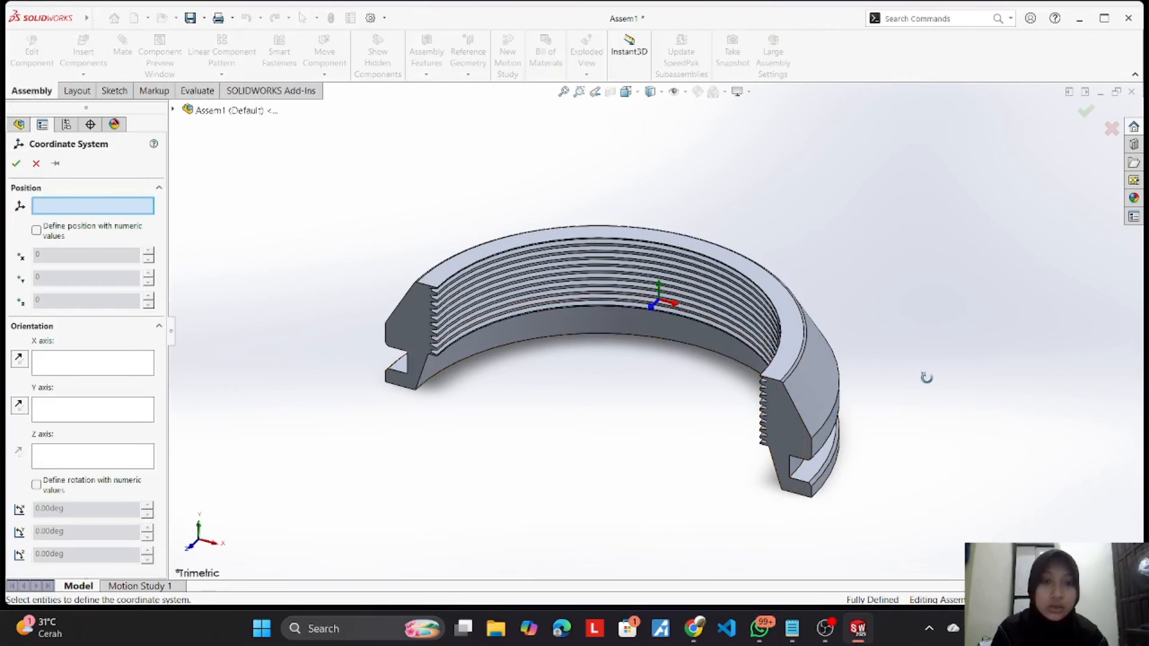
middle_click_drag(926, 377, 943, 422)
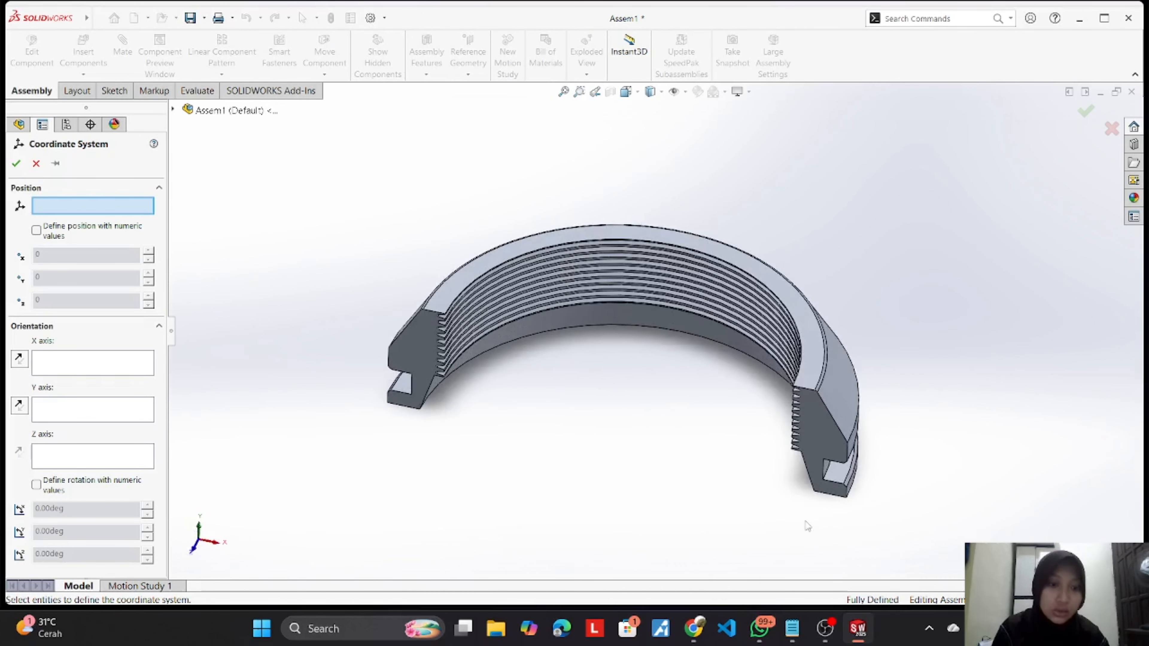
left_click(816, 495)
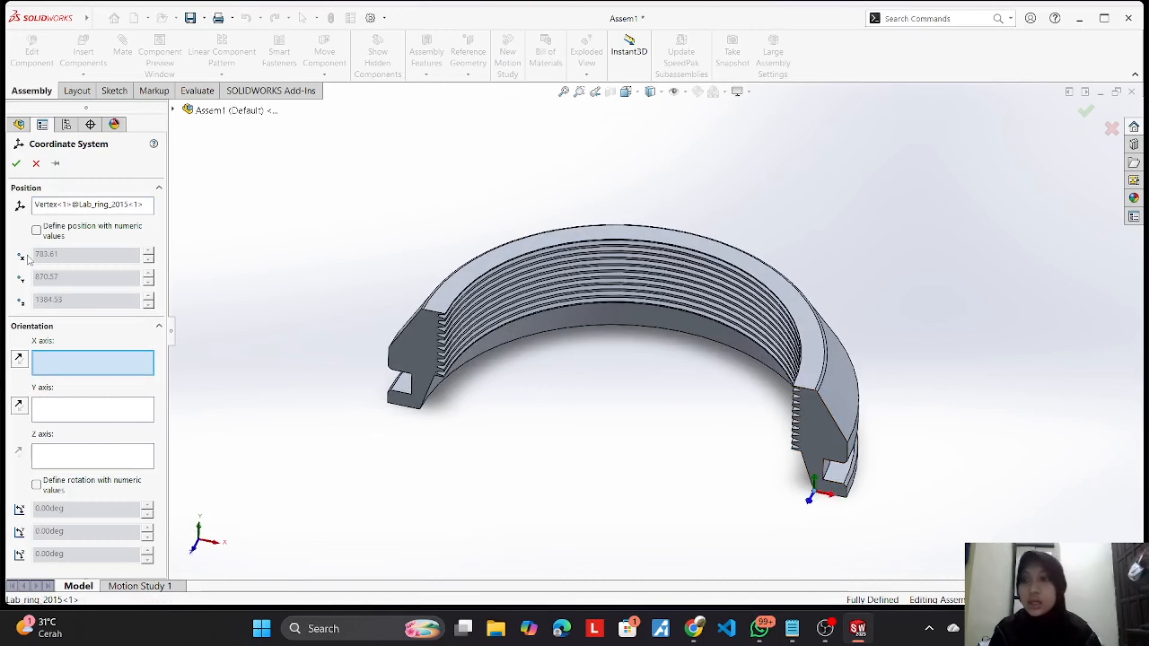
Step: Align X with the ring's lower inner curved edge, Y with the end face's bottom edge, and reversed Z with its upright slot edge; create the coordinate system
middle_click_drag(701, 506, 754, 466)
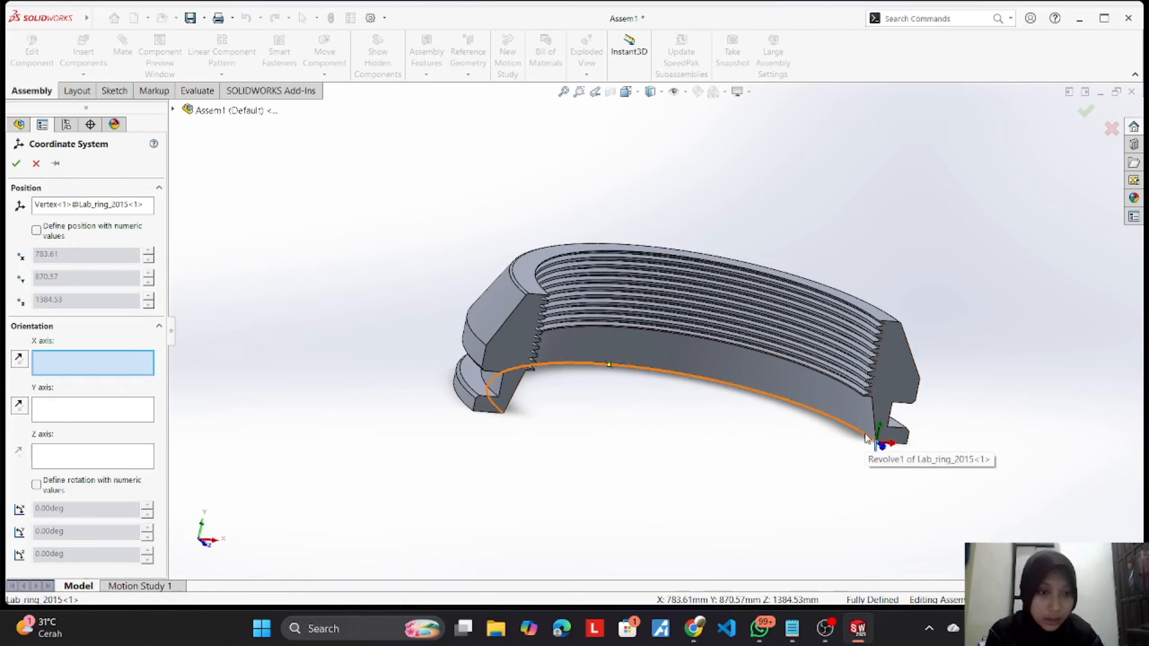
left_click(876, 441)
middle_click_drag(1049, 490, 1012, 498)
left_click(888, 446)
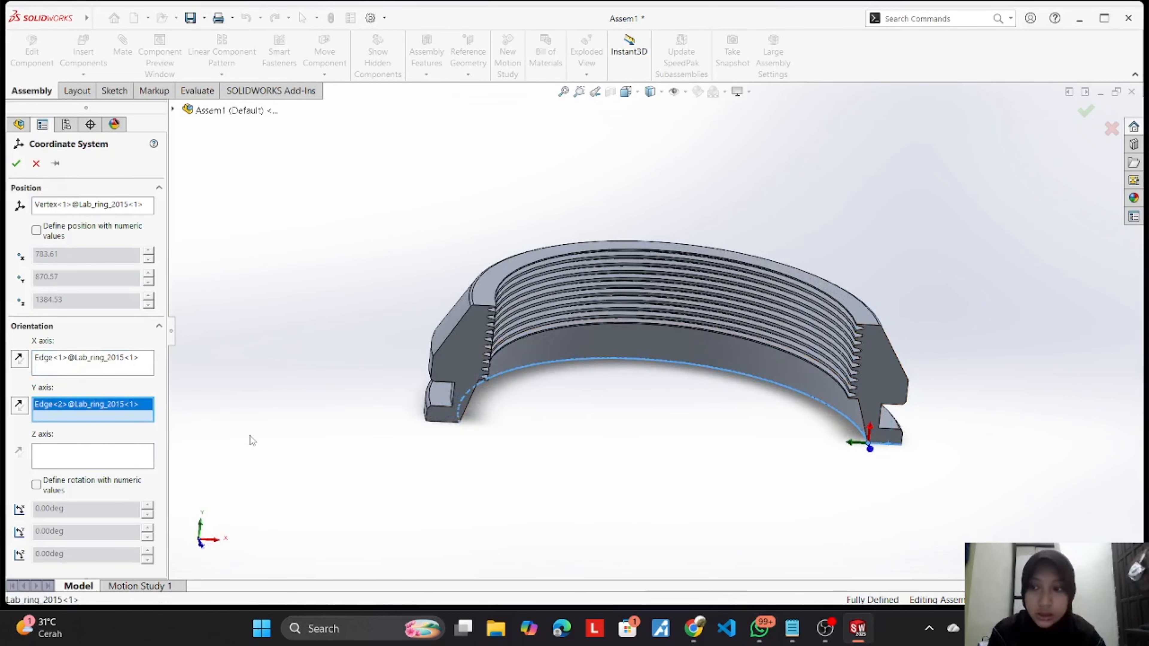
left_click(131, 453)
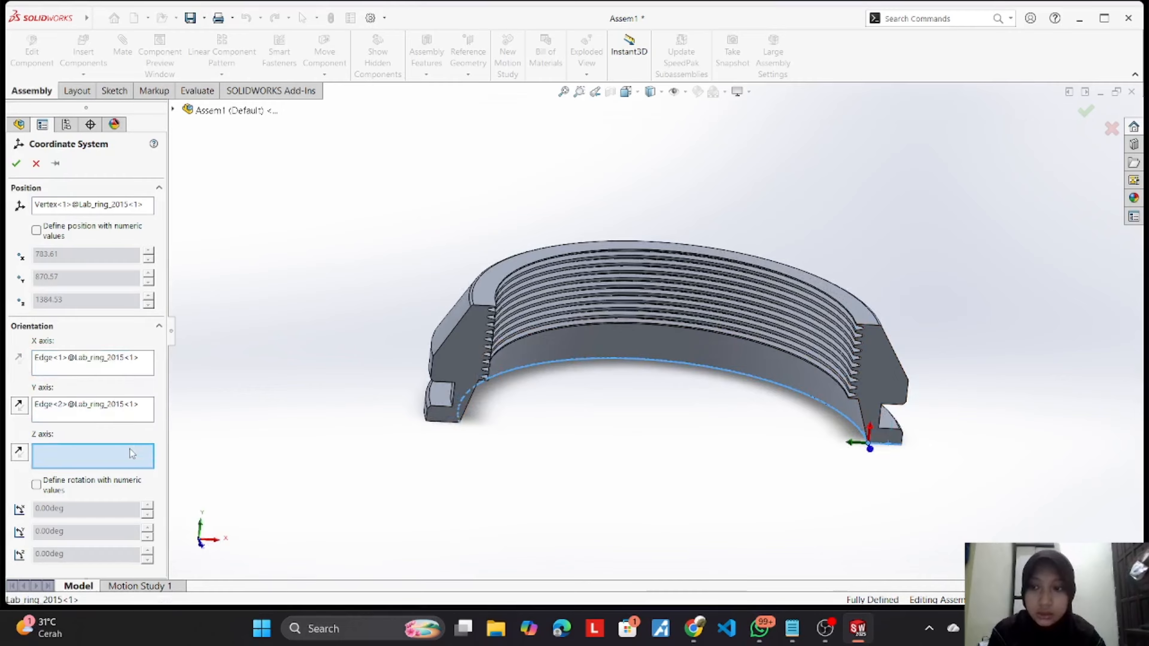
left_click(878, 416)
left_click(17, 457)
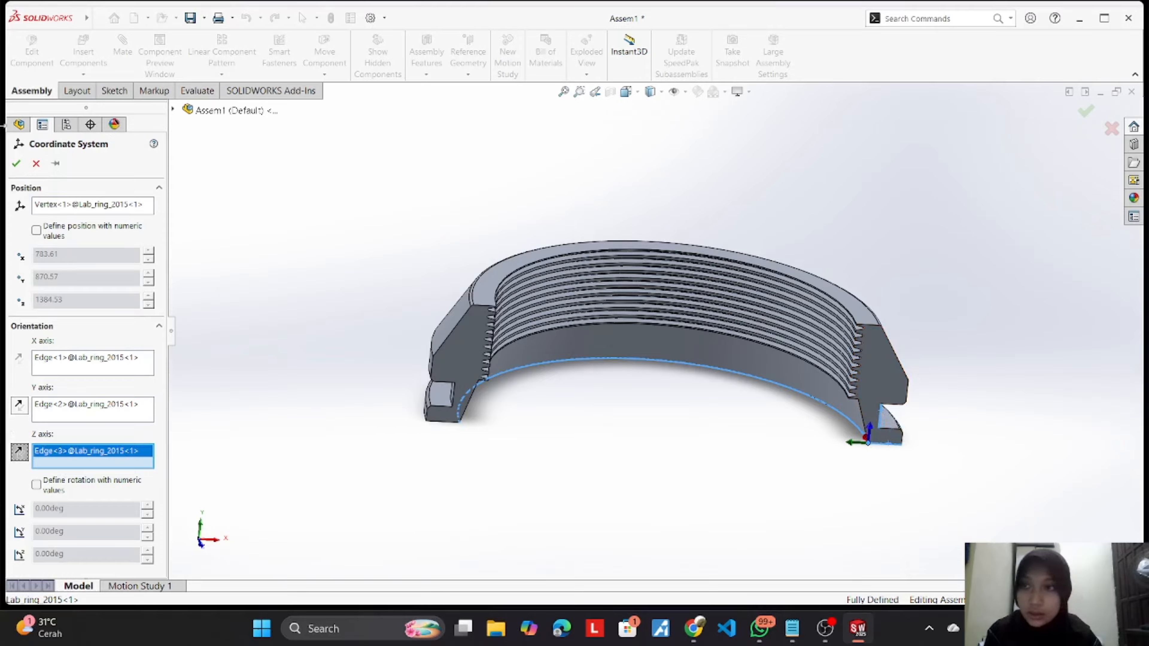
left_click(16, 163)
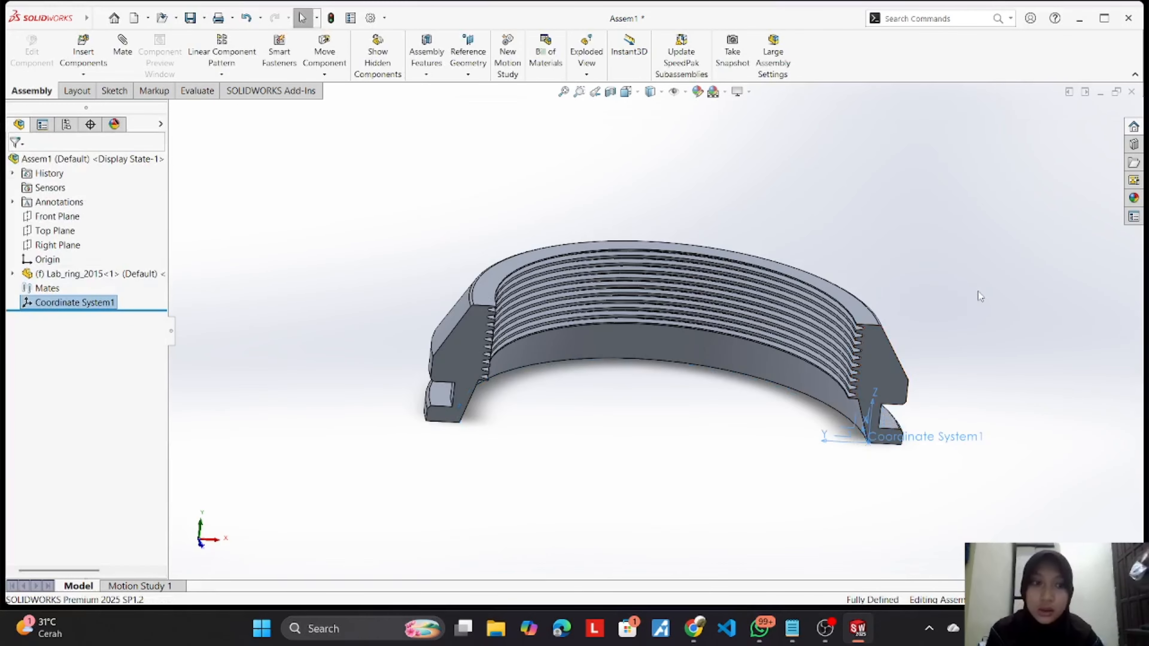
Step: Report the assembly's mass properties relative to Coordinate System1 and examine the center of mass values
middle_click_drag(1018, 308, 965, 391)
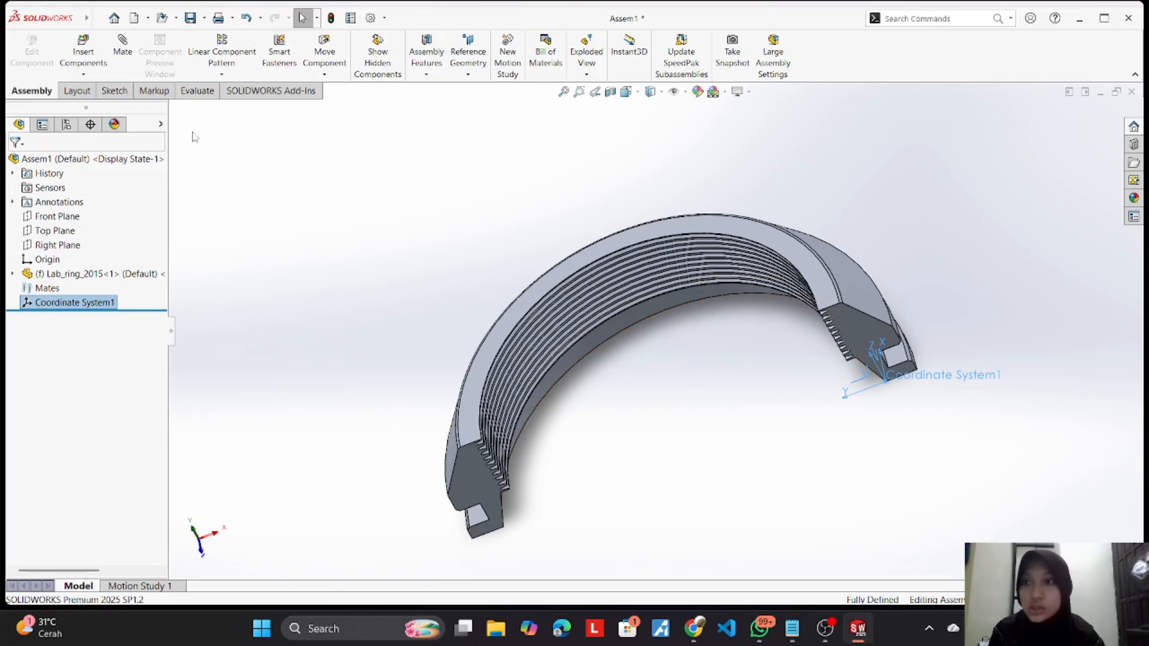
left_click(197, 91)
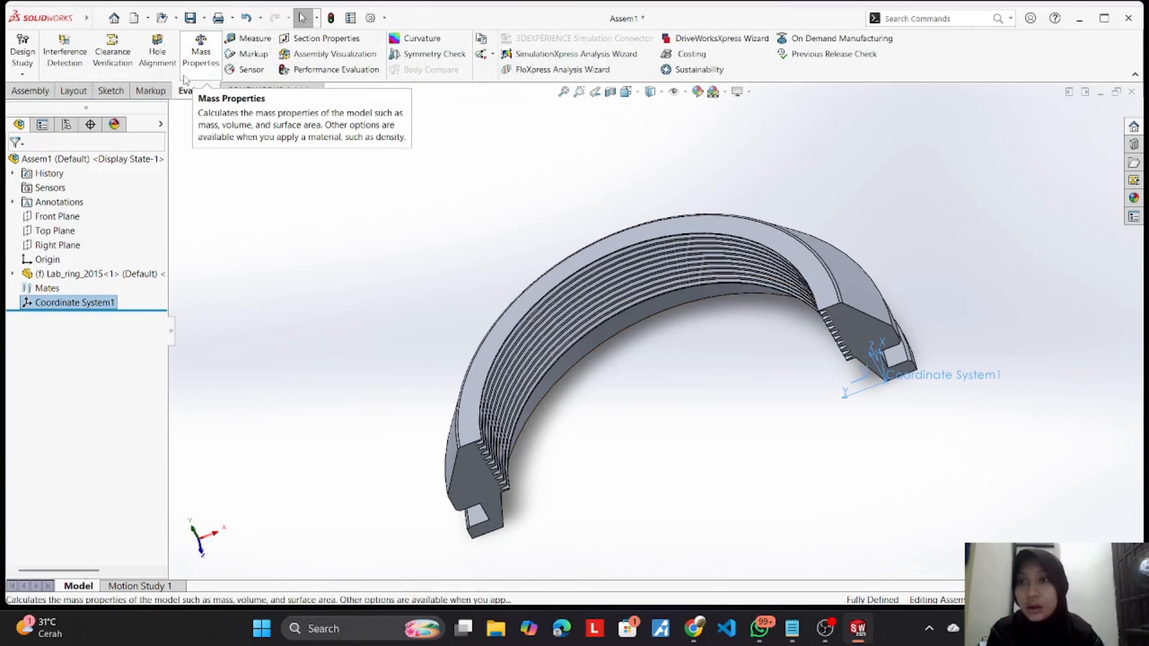
left_click(202, 53)
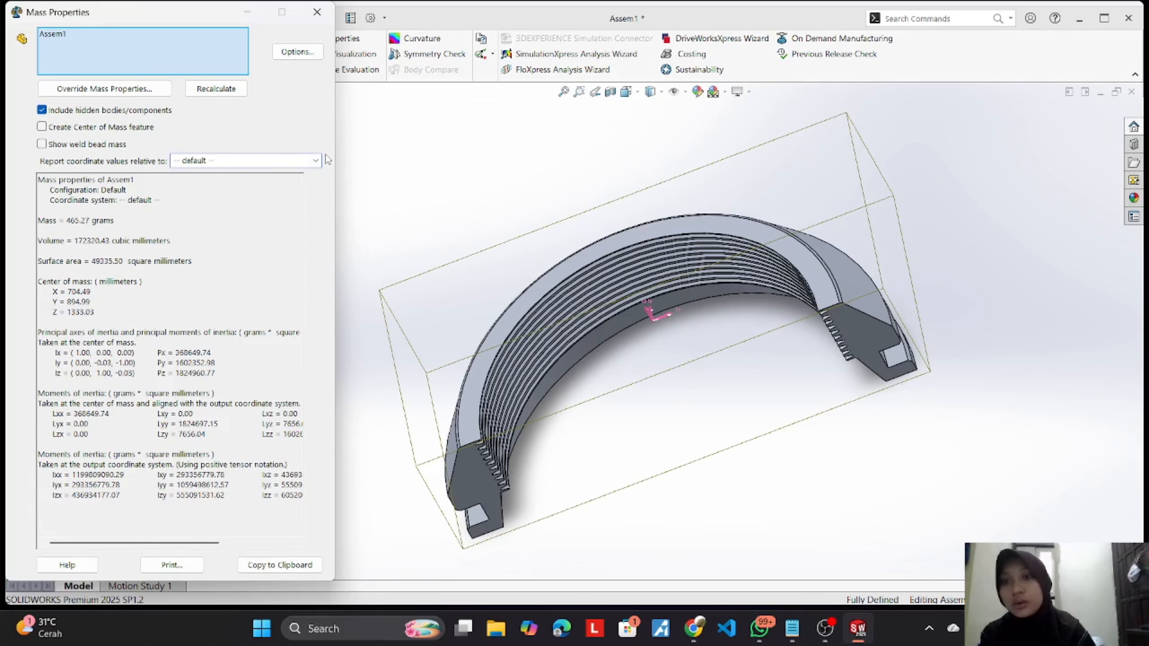
left_click(315, 160)
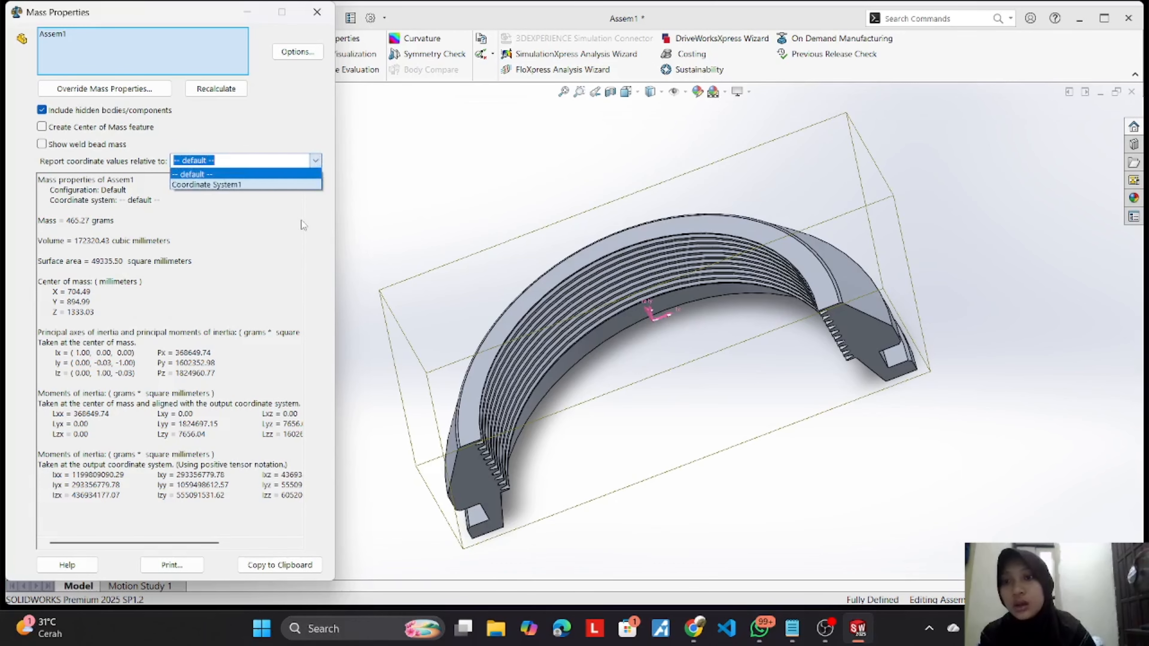
left_click(281, 184)
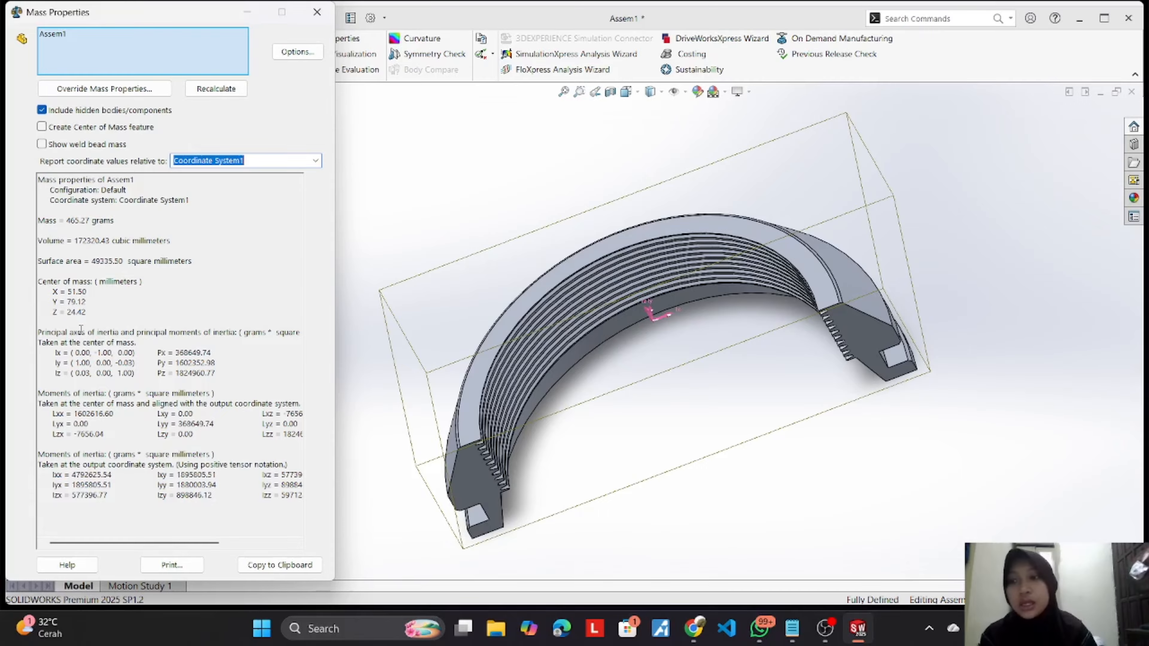
Step: Check the lesson notes in Notepad, close SOLIDWORKS without saving the modified documents, and minimize Notepad
left_click(790, 633)
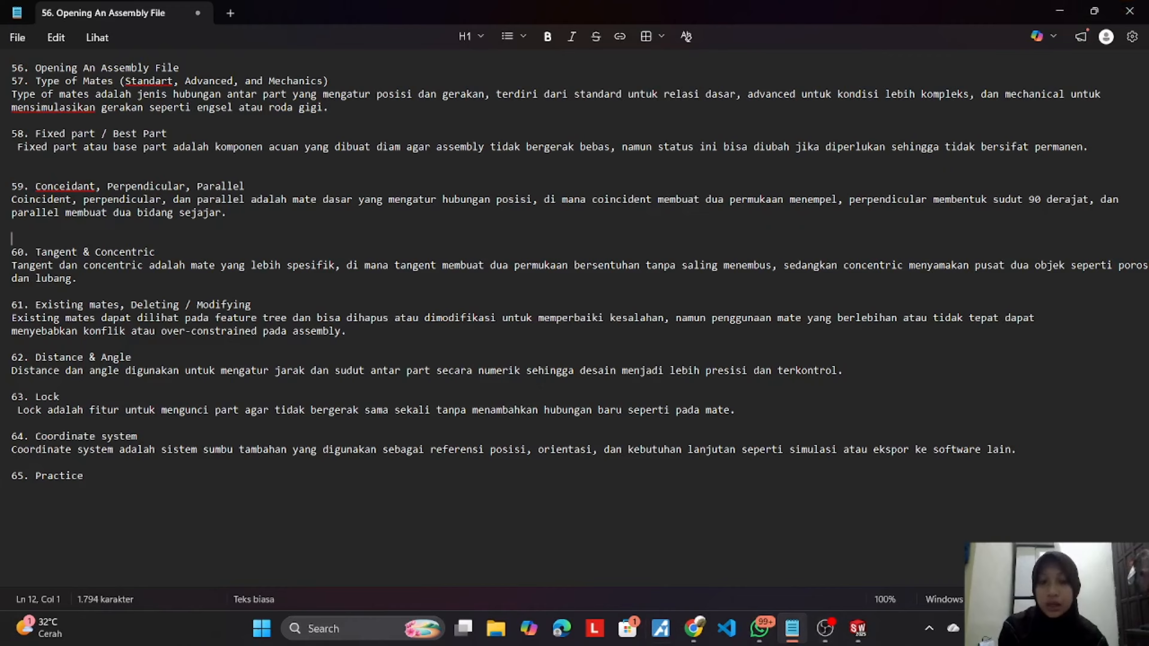
left_click(858, 628)
left_click(1129, 18)
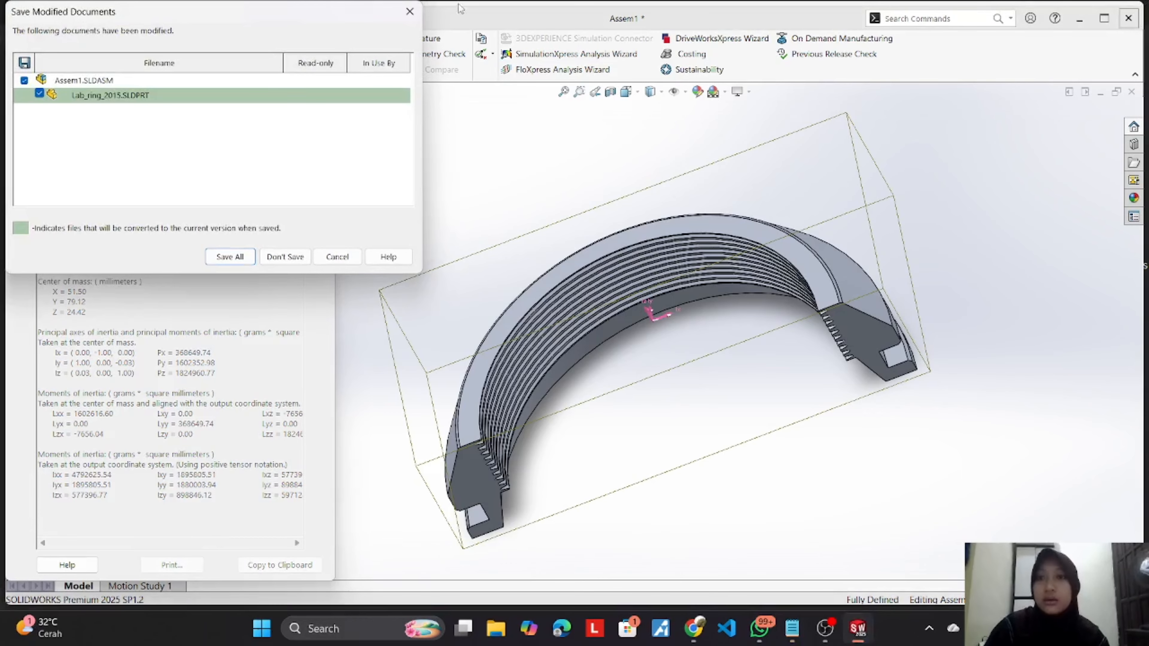
left_click(285, 257)
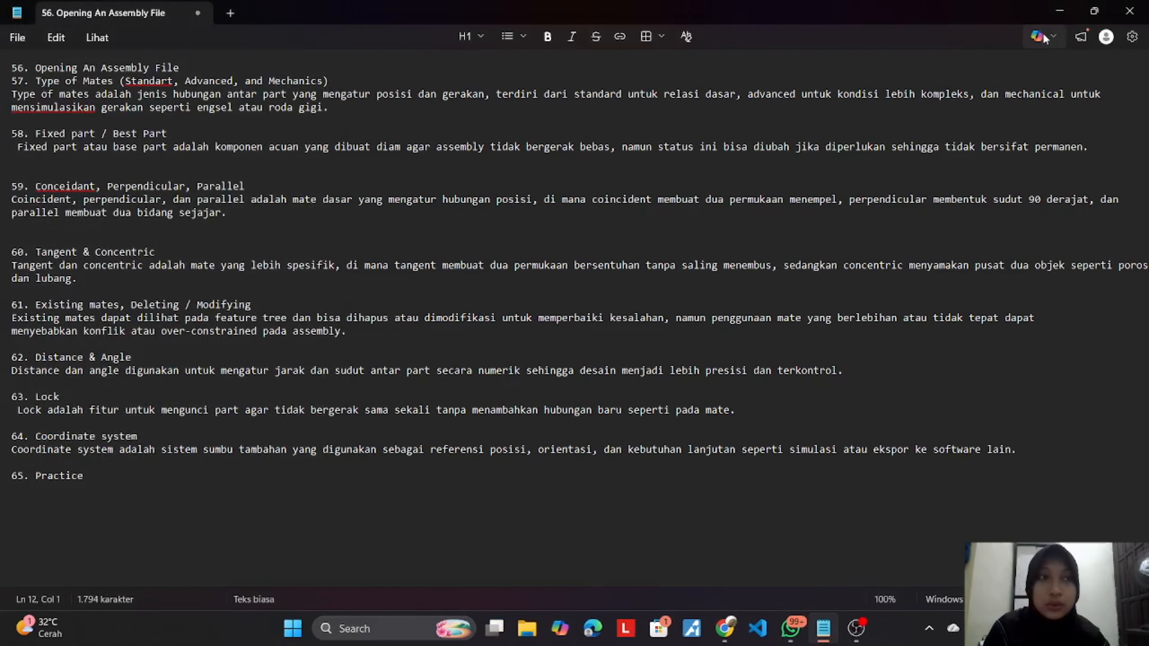
left_click(1060, 11)
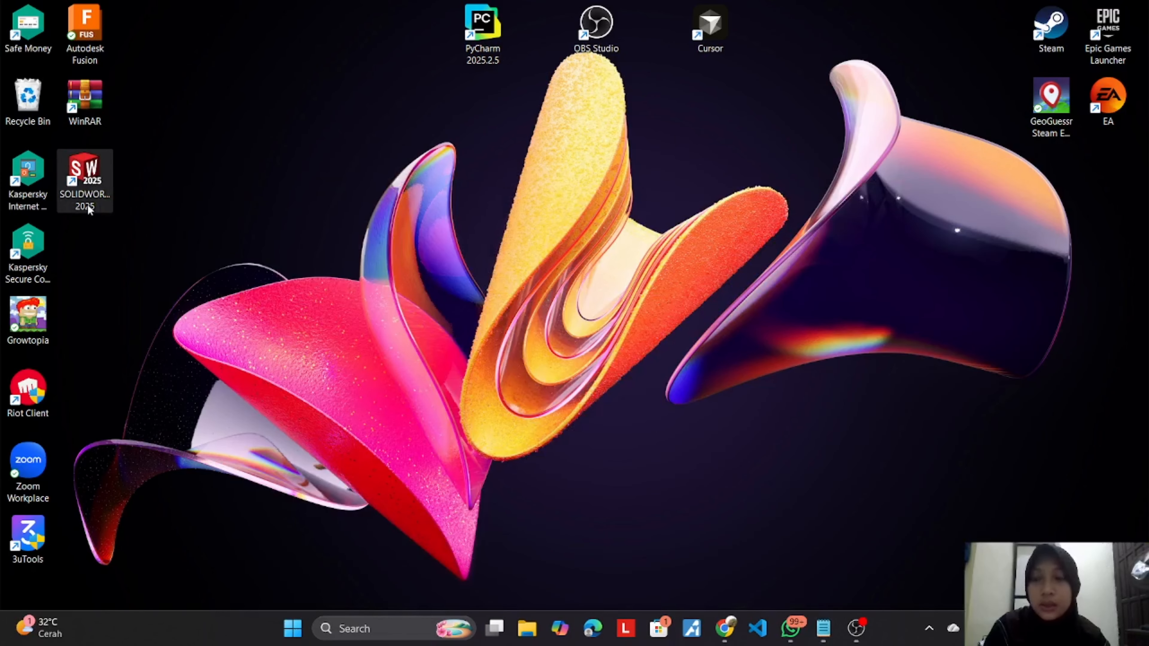
Step: Relaunch SOLIDWORKS, create a new assembly, and place Box_Pivot_2013 from the PRACTICE\65 folder as its first component
double_click(93, 197)
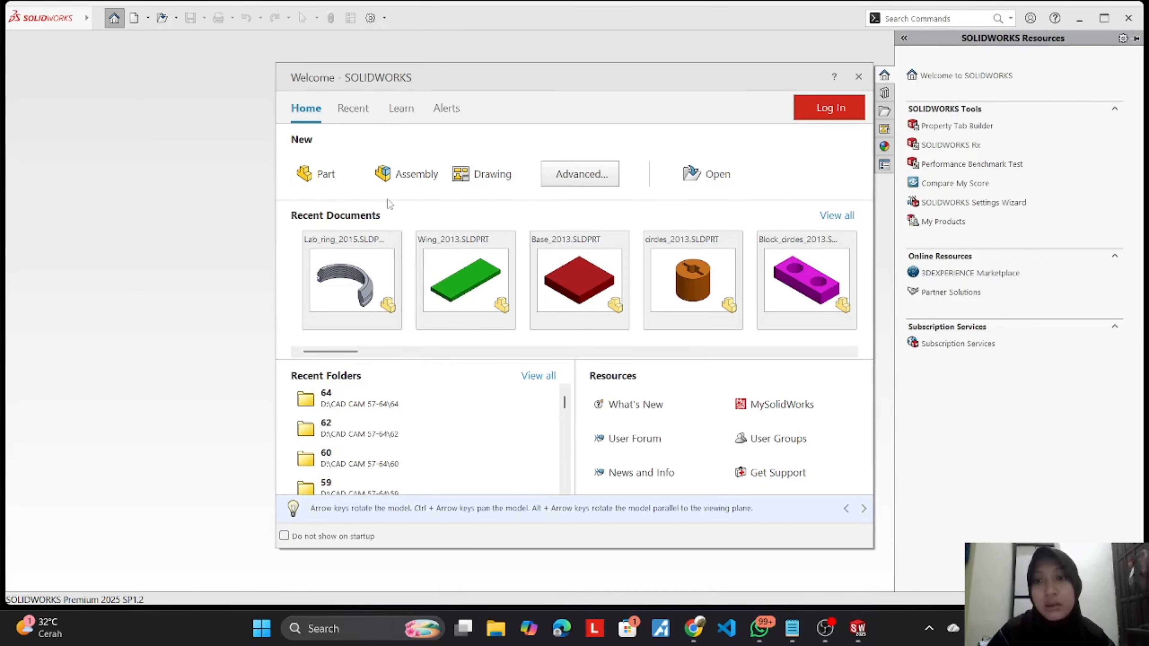
left_click(412, 181)
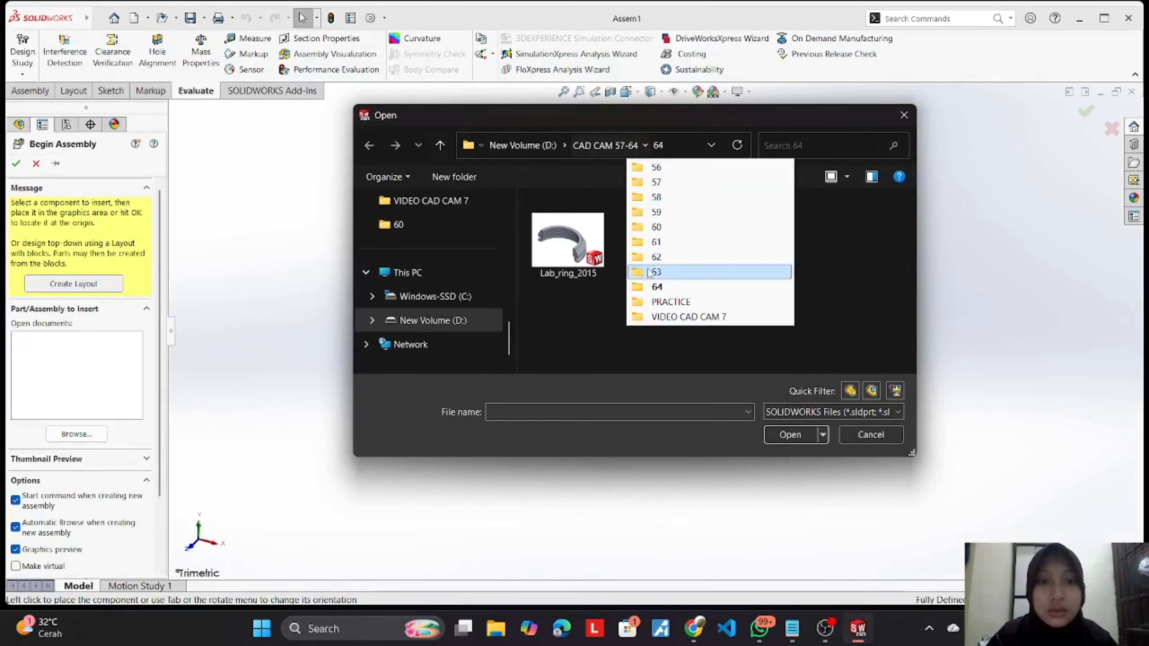
left_click(671, 302)
left_click(584, 222)
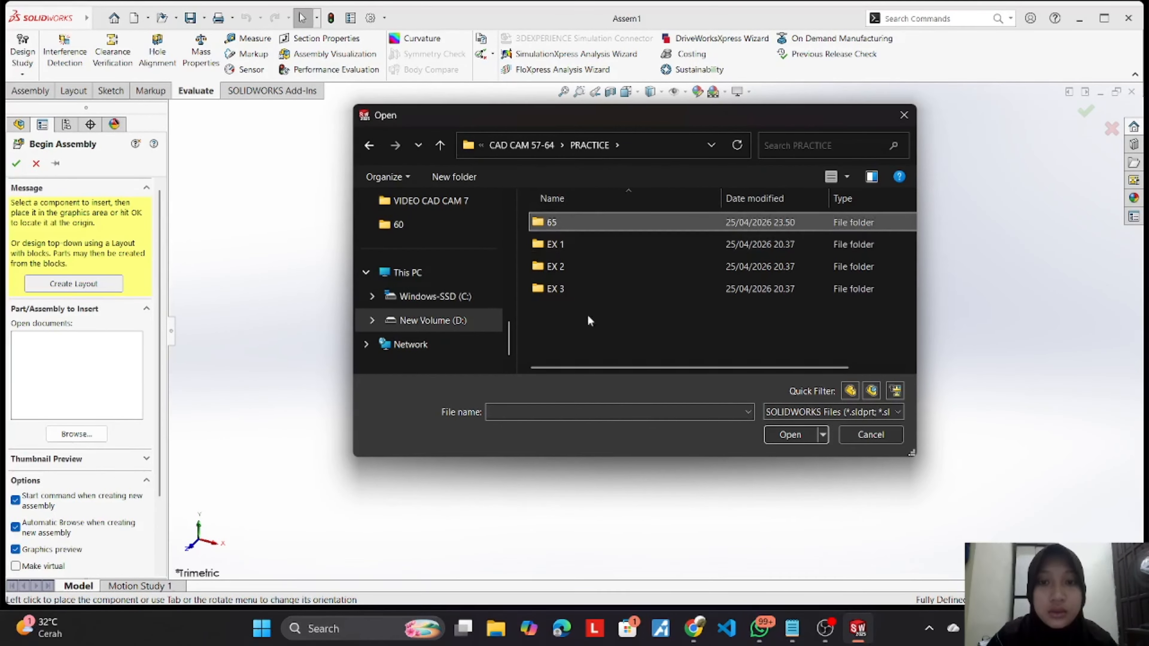
left_click(775, 430)
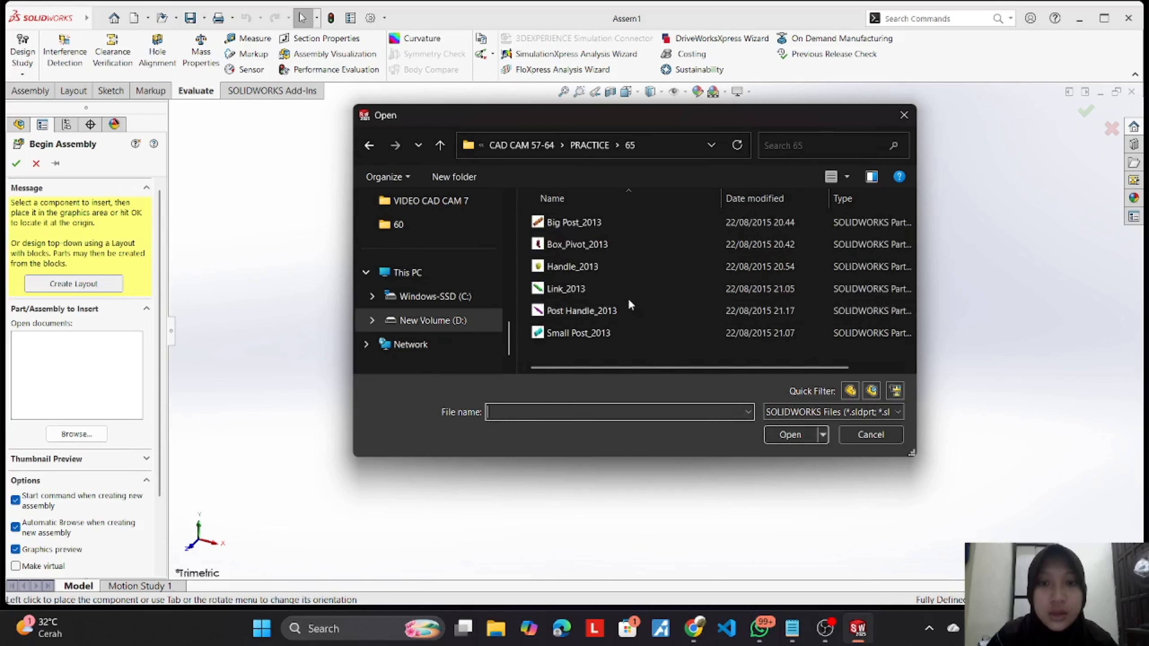
left_click(589, 244)
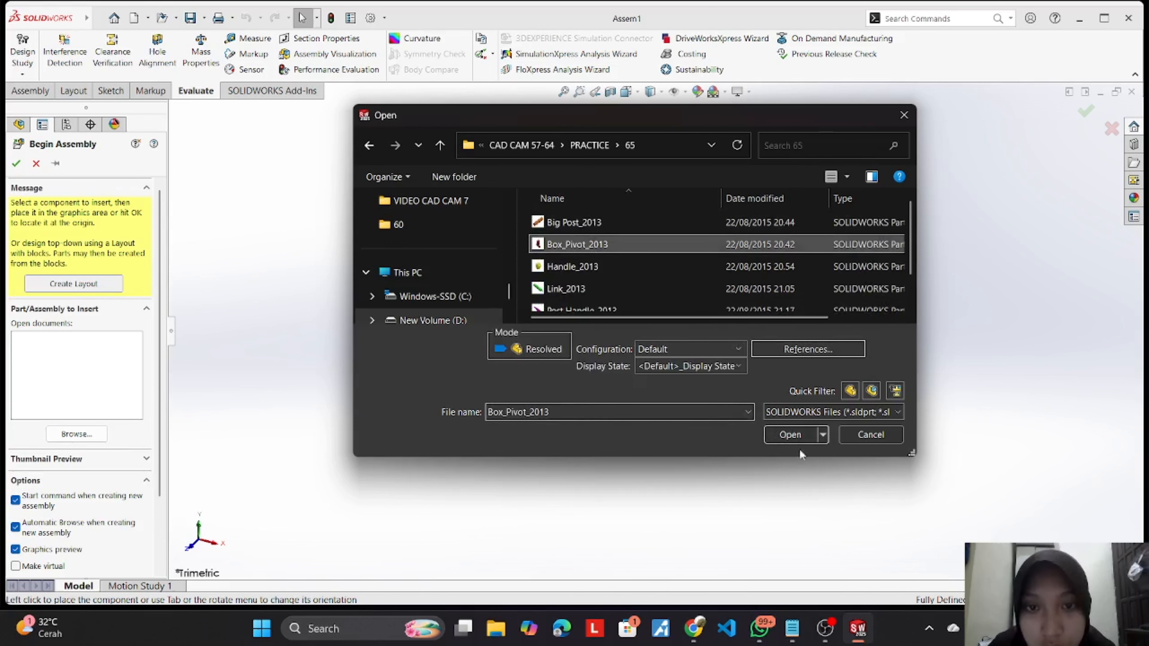
left_click(789, 435)
left_click(619, 340)
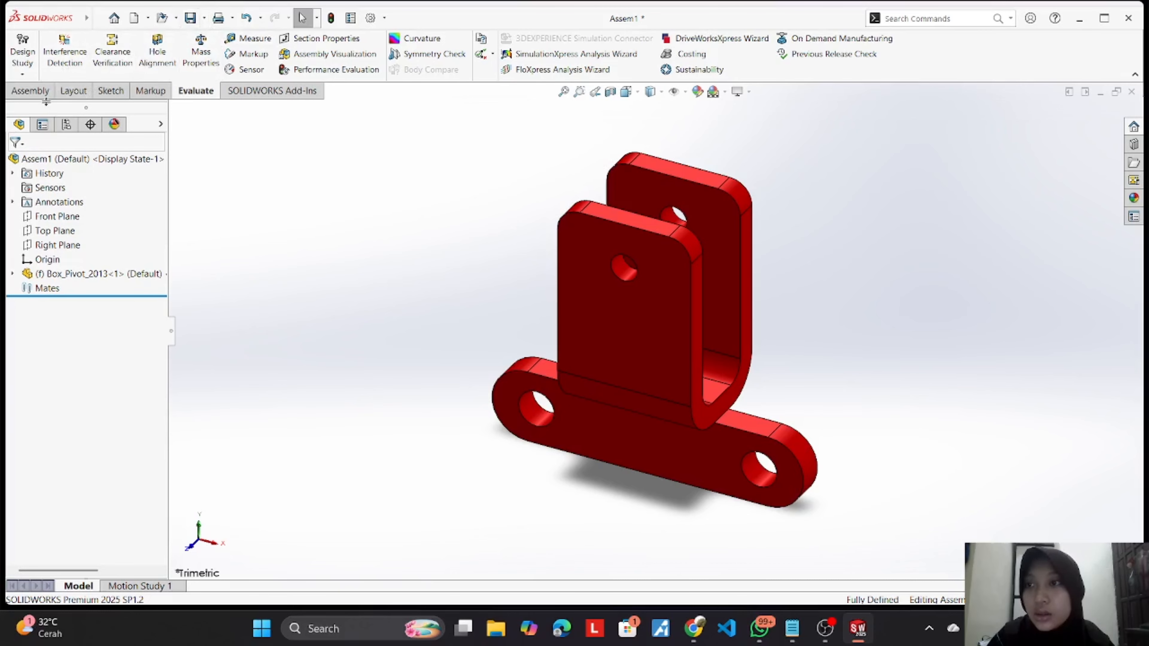
Step: Insert the Big Post_2013 part and place it in the open space beside the box pivot
left_click(31, 91)
left_click(83, 52)
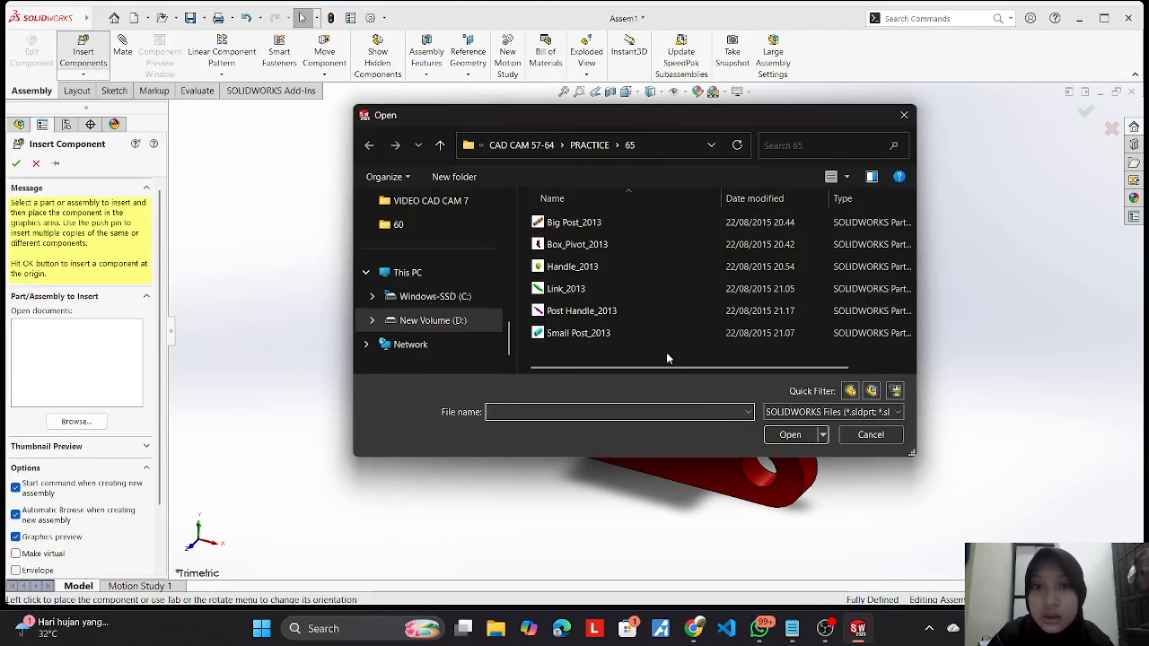
left_click(551, 224)
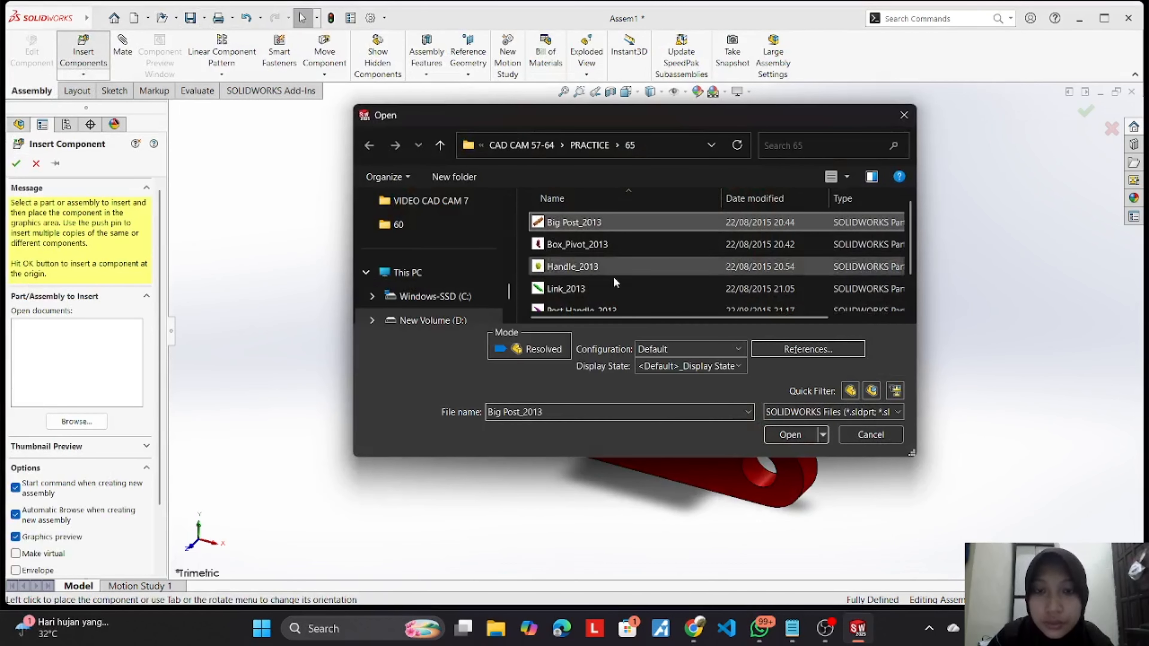
left_click(792, 435)
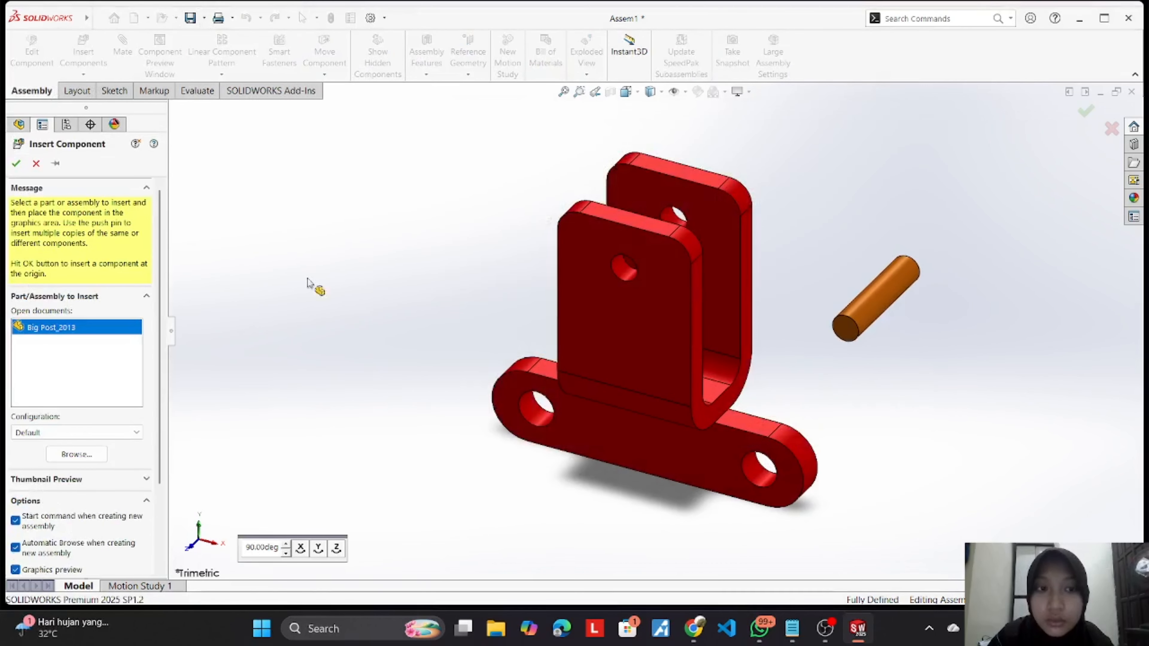
left_click(307, 280)
Step: Insert Handle_2013, Link_2013, Post Handle_2013 and Small Post_2013 together and place each one around the box pivot
left_click(83, 53)
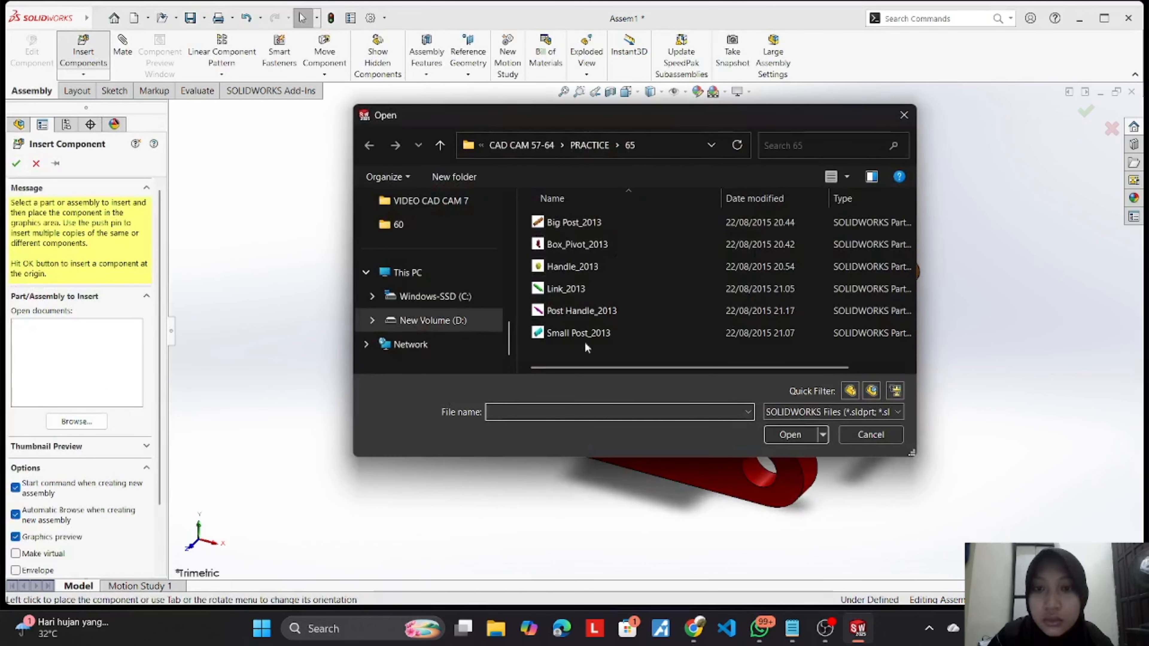
left_click_drag(585, 344, 600, 260)
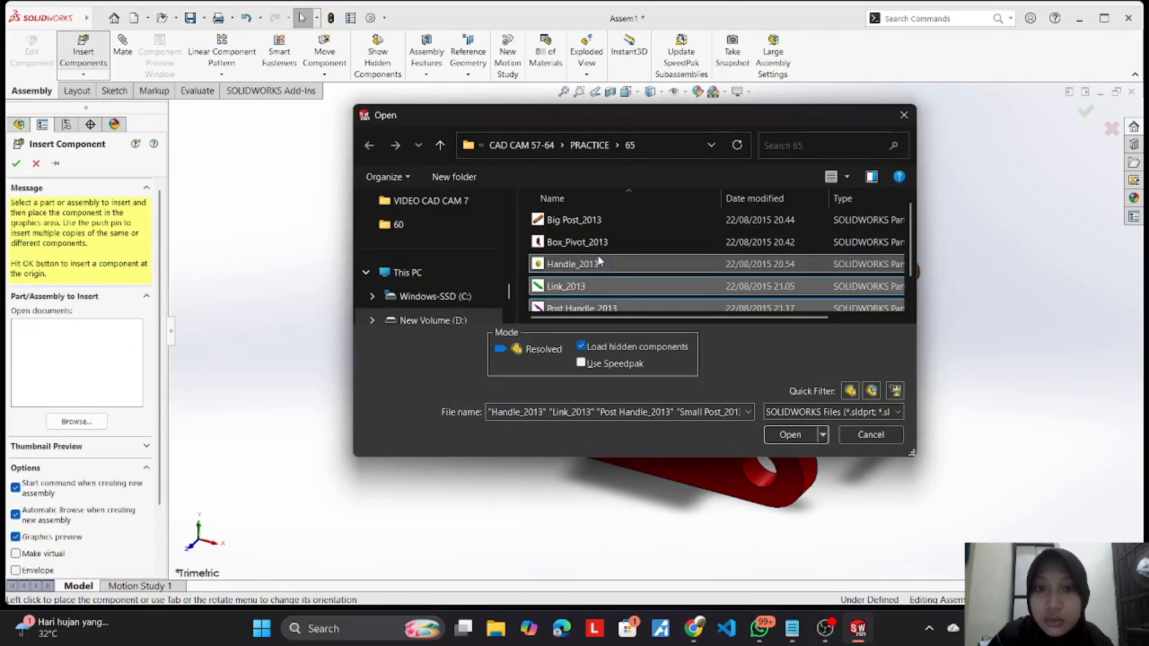
left_click(789, 434)
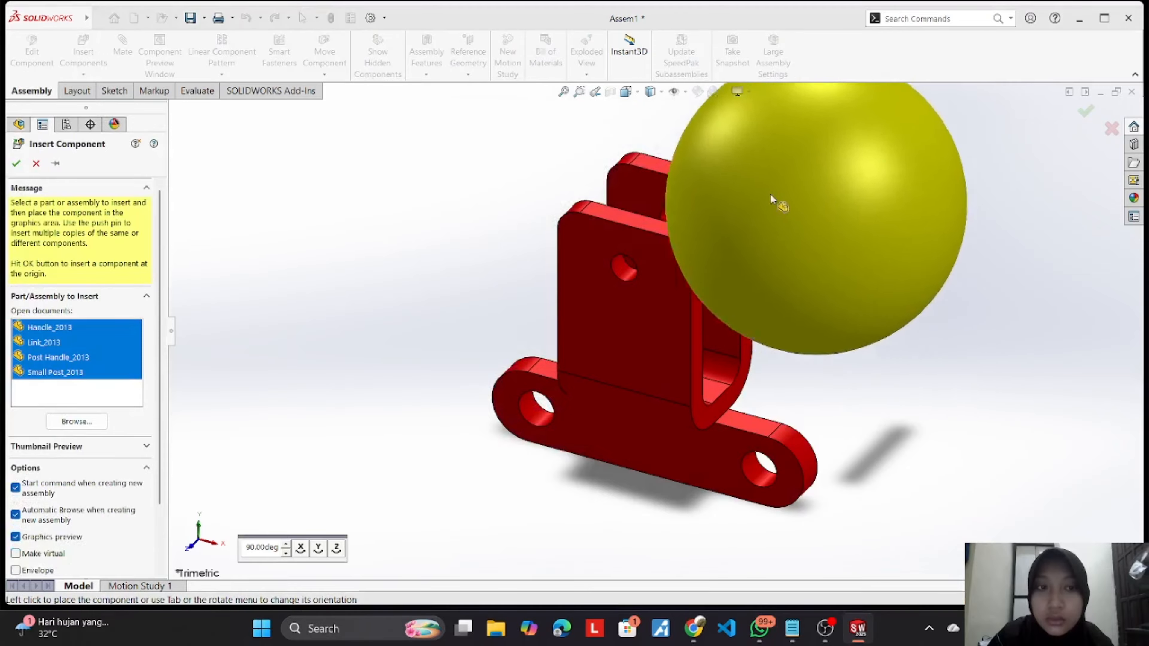
left_click(297, 138)
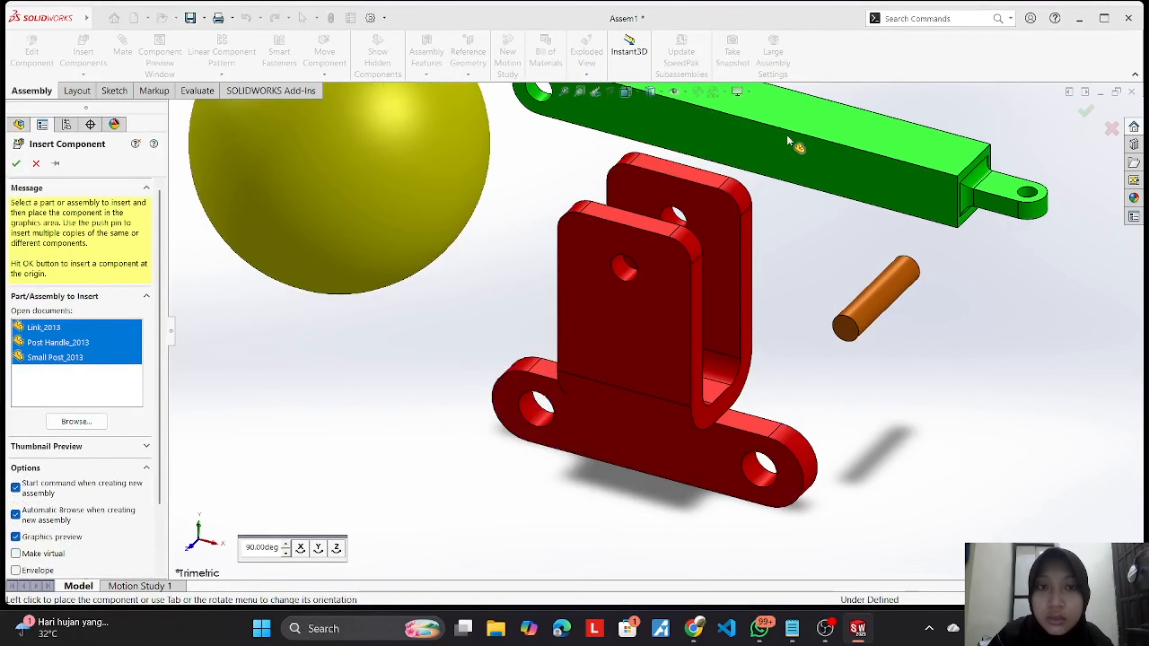
left_click(788, 138)
left_click(428, 387)
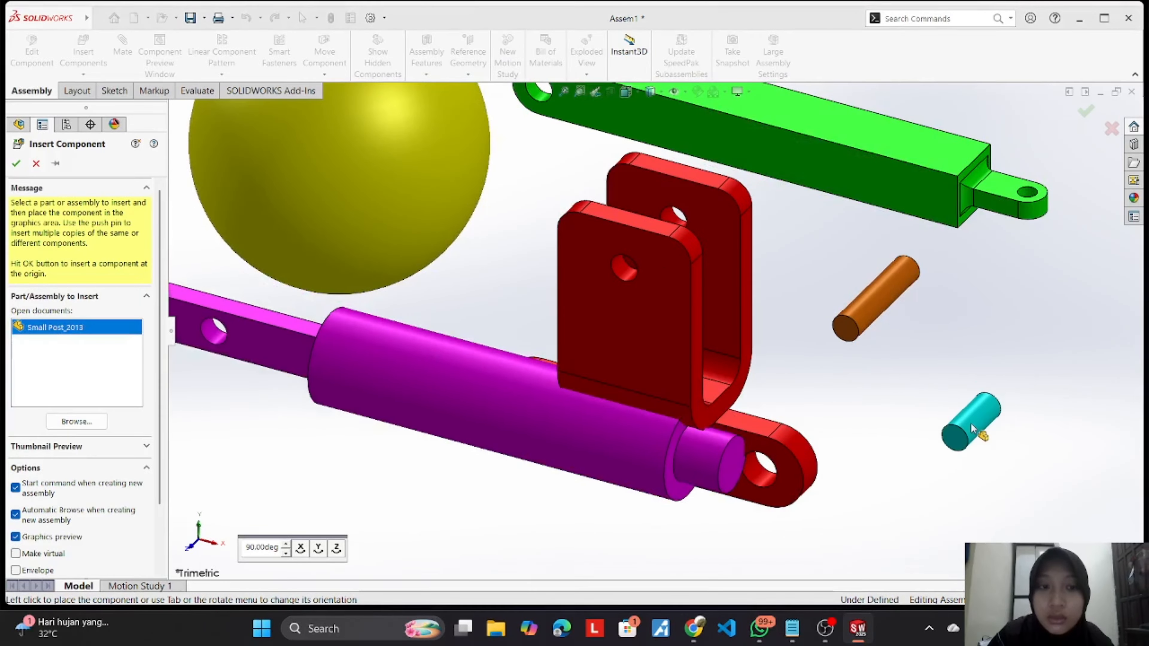
left_click(972, 428)
key("f")
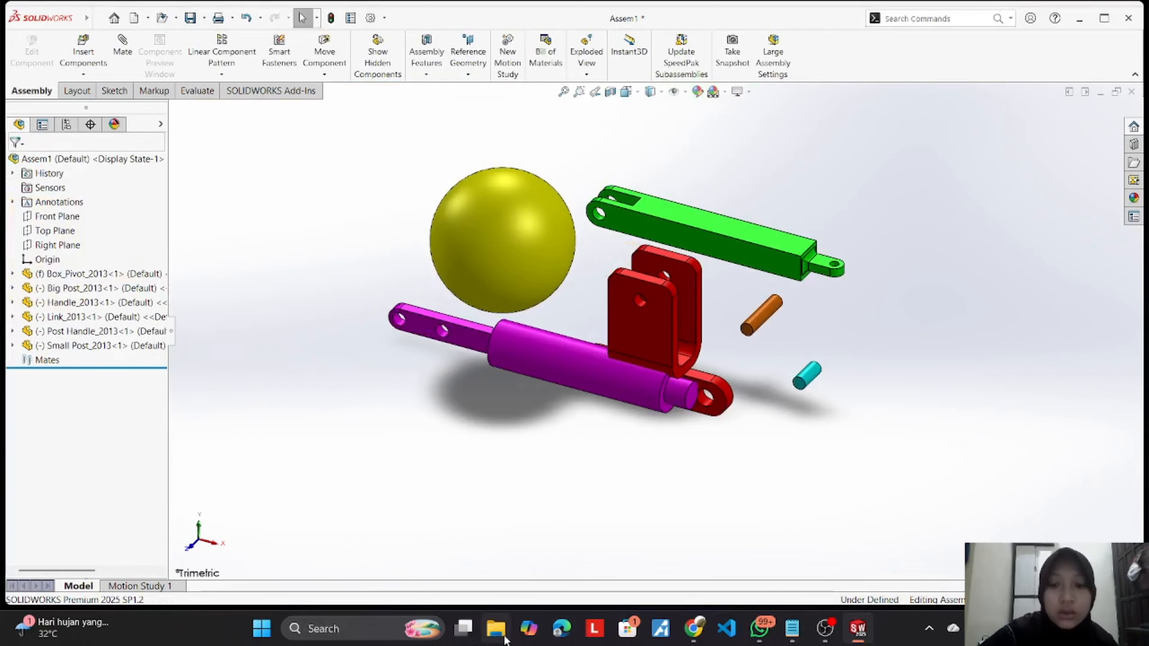
Step: Open the Practice_Drawing image from the 65. Assemblies_Group+Ex (1) archive in Downloads and examine the assembly layout
left_click(497, 628)
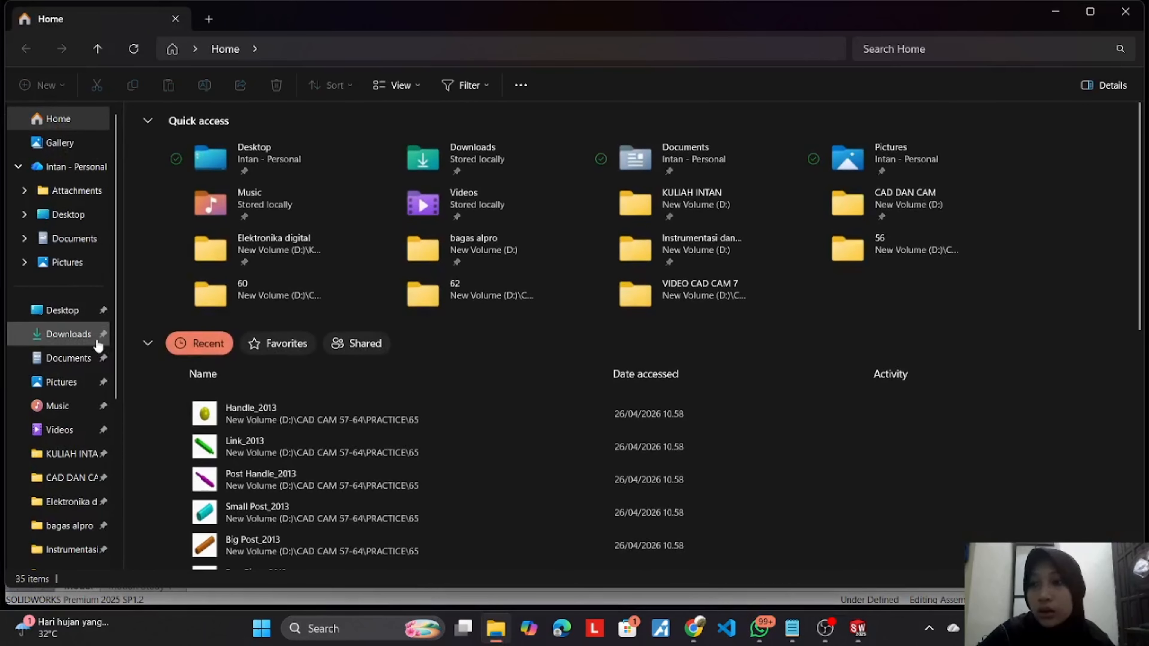
left_click(97, 340)
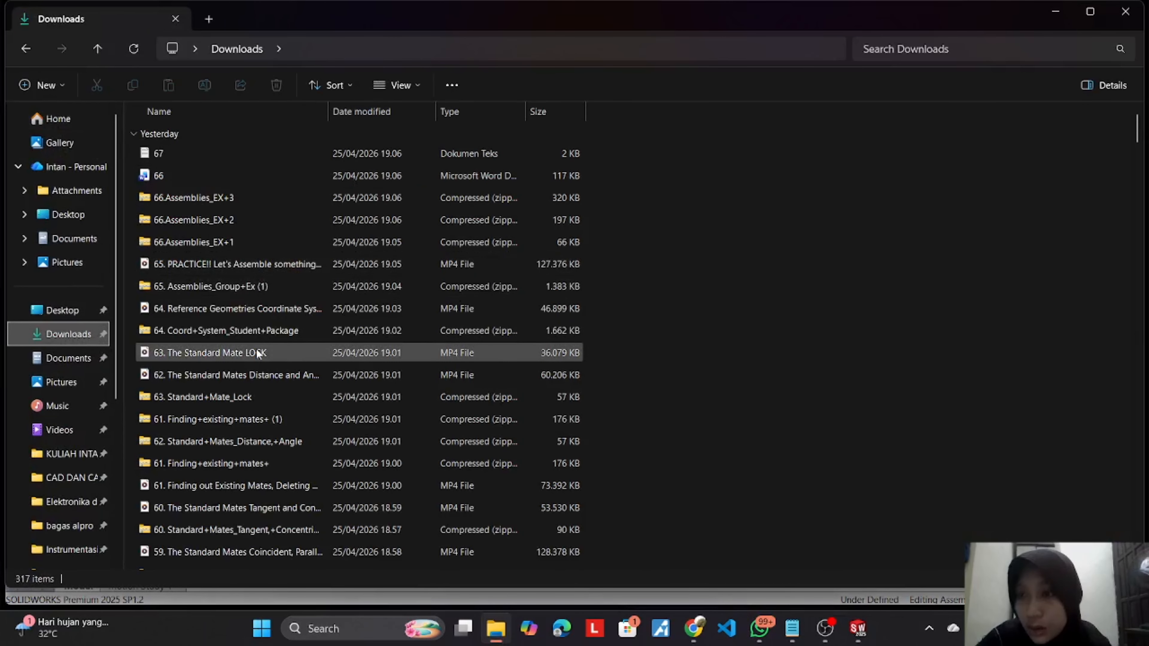
left_click(263, 290)
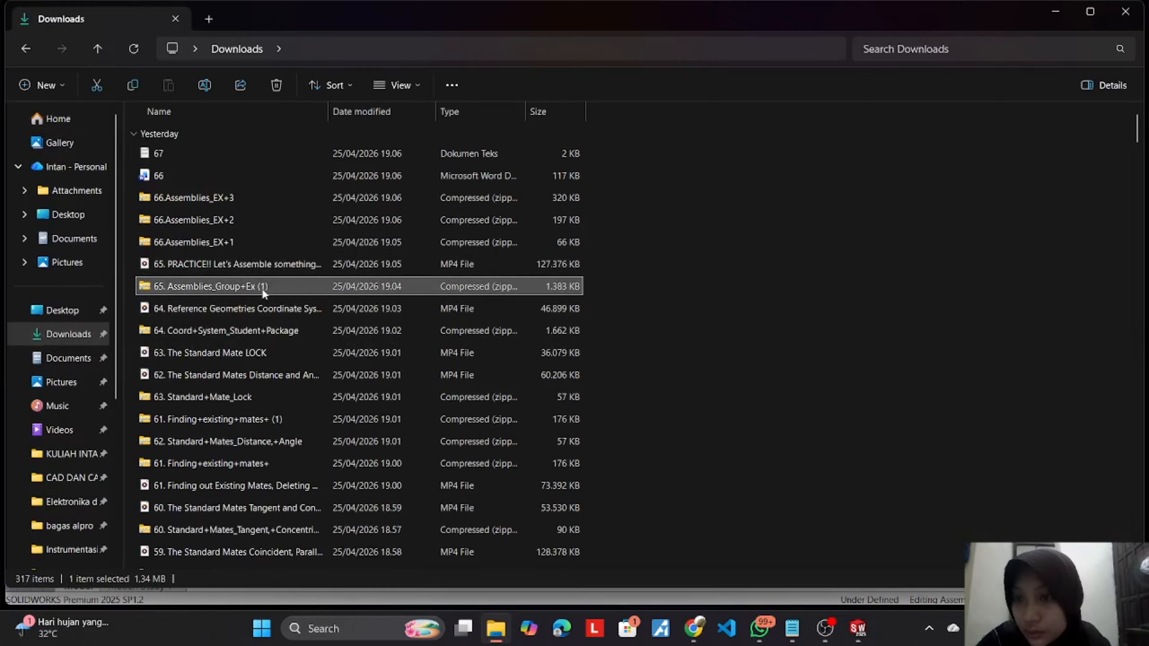
double_click(263, 289)
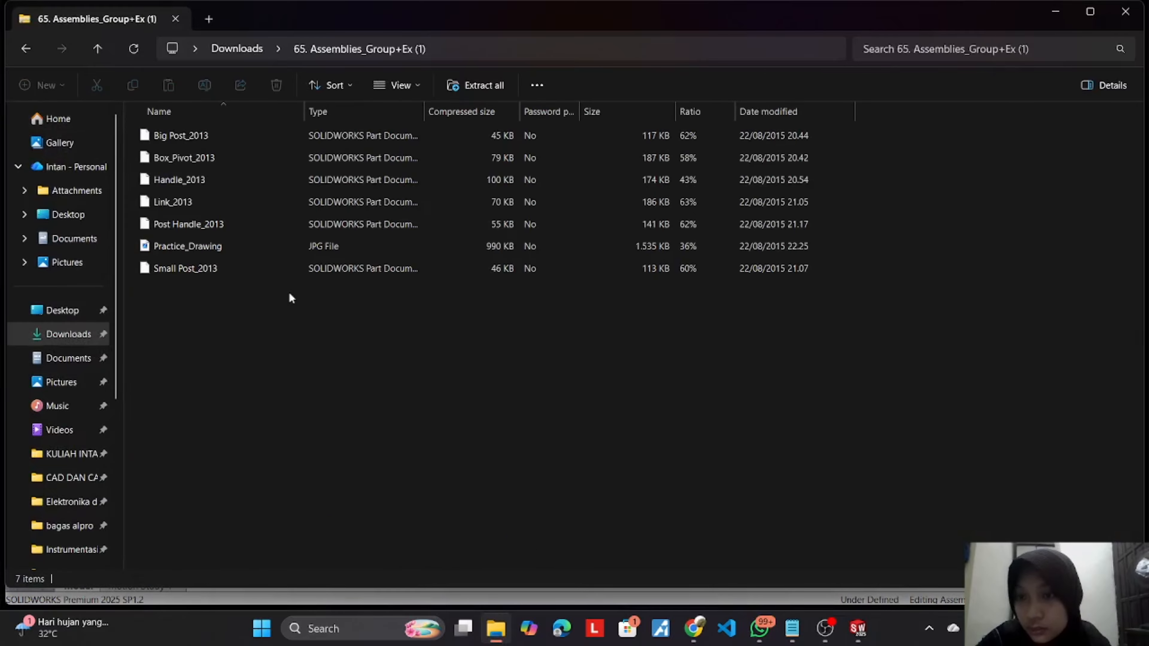
double_click(245, 247)
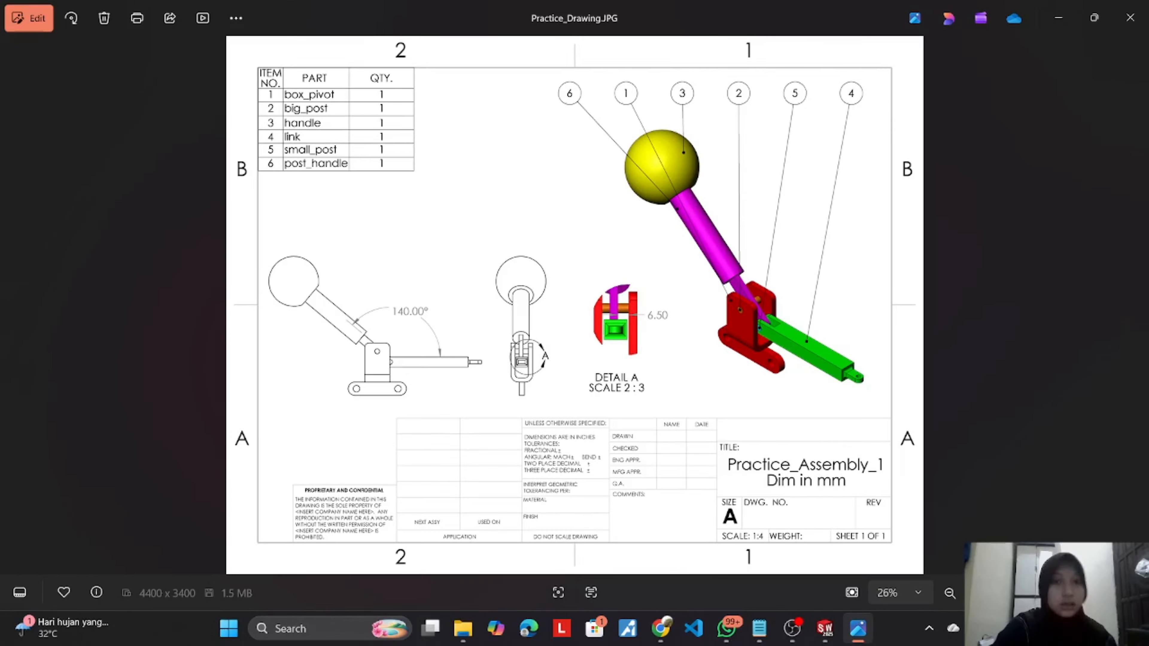
Step: Return to SOLIDWORKS, move the spherical Handle up and away from the Post Handle, and recheck the practice drawing
mouse_move(825, 629)
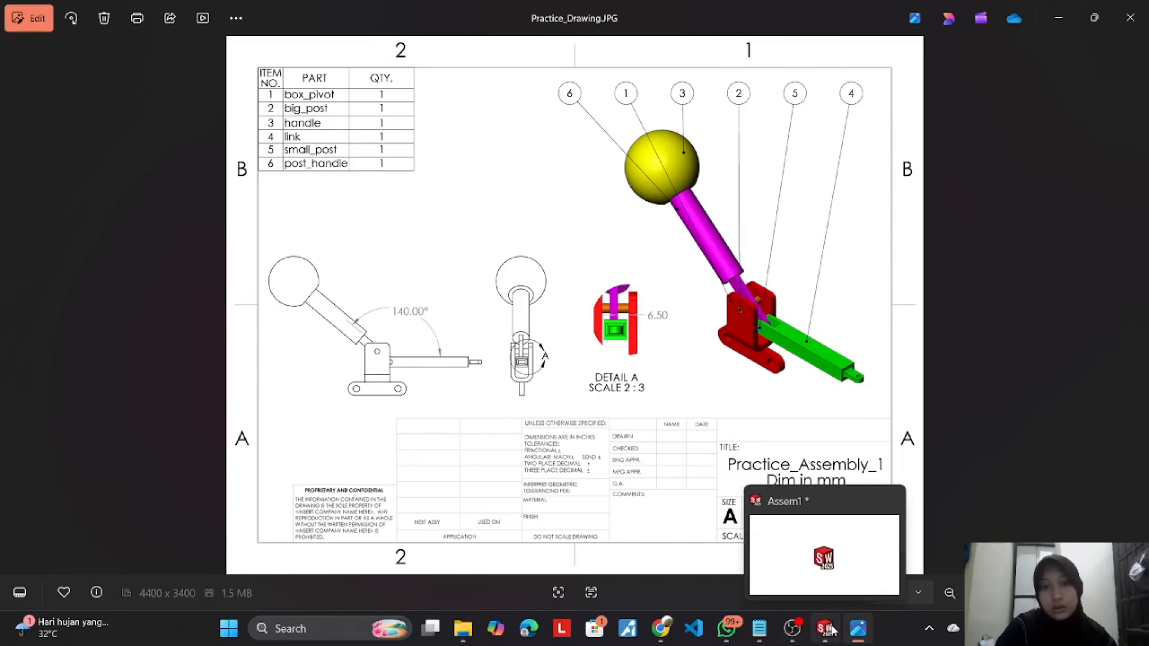
left_click(832, 523)
left_click_drag(486, 269, 418, 179)
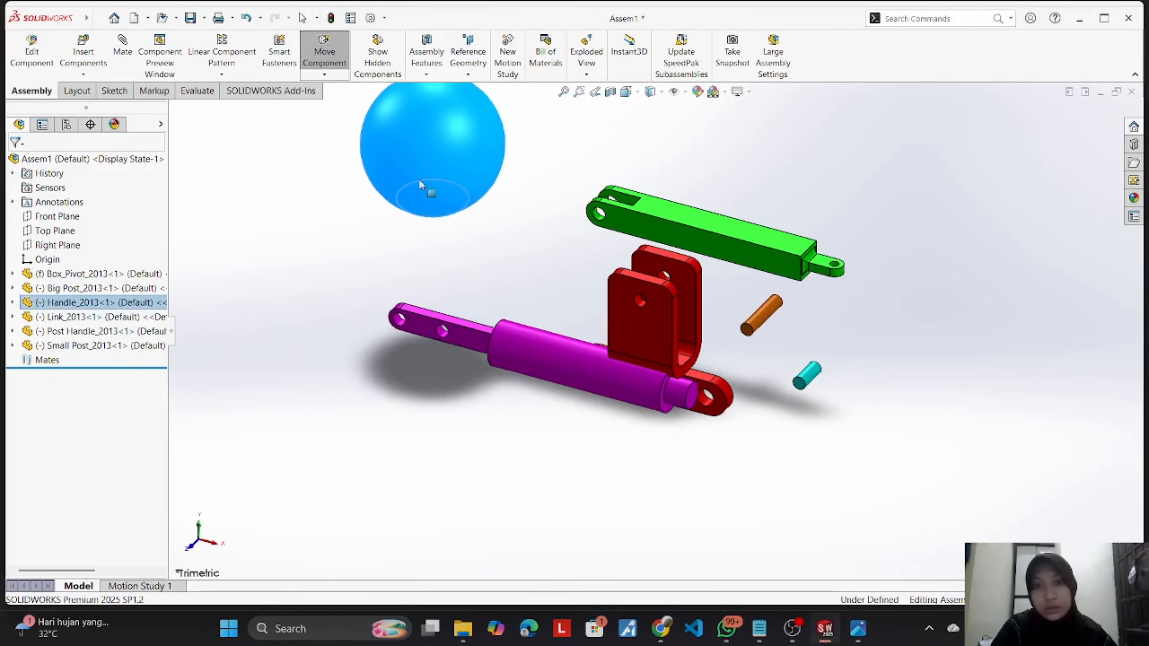
left_click(864, 636)
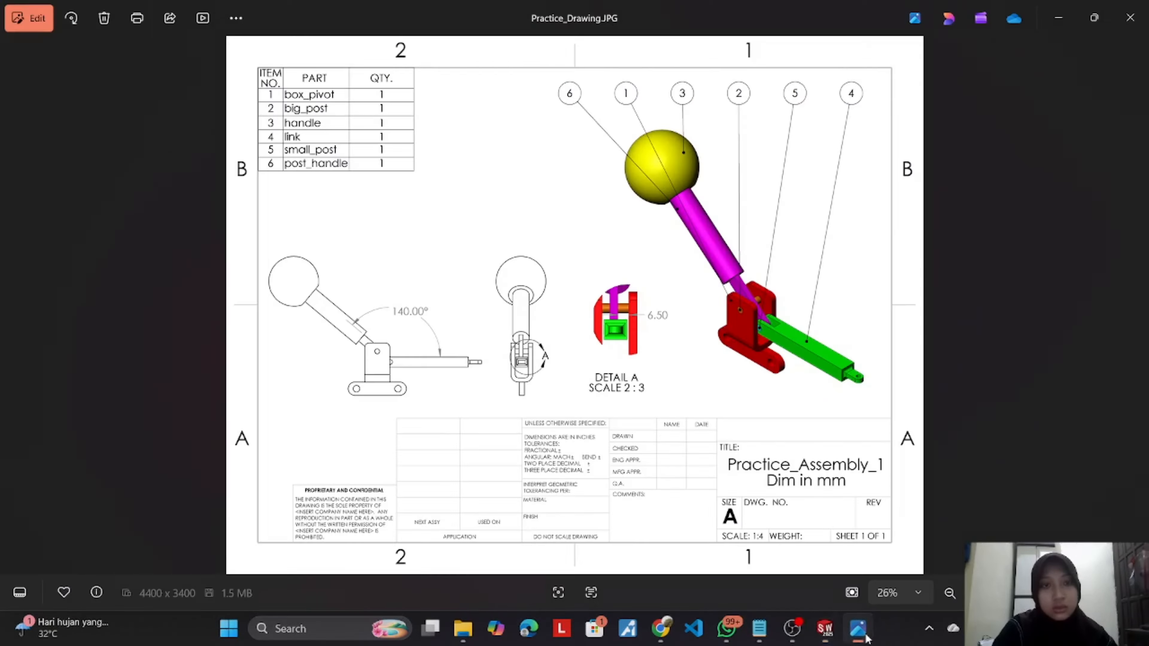
left_click(825, 629)
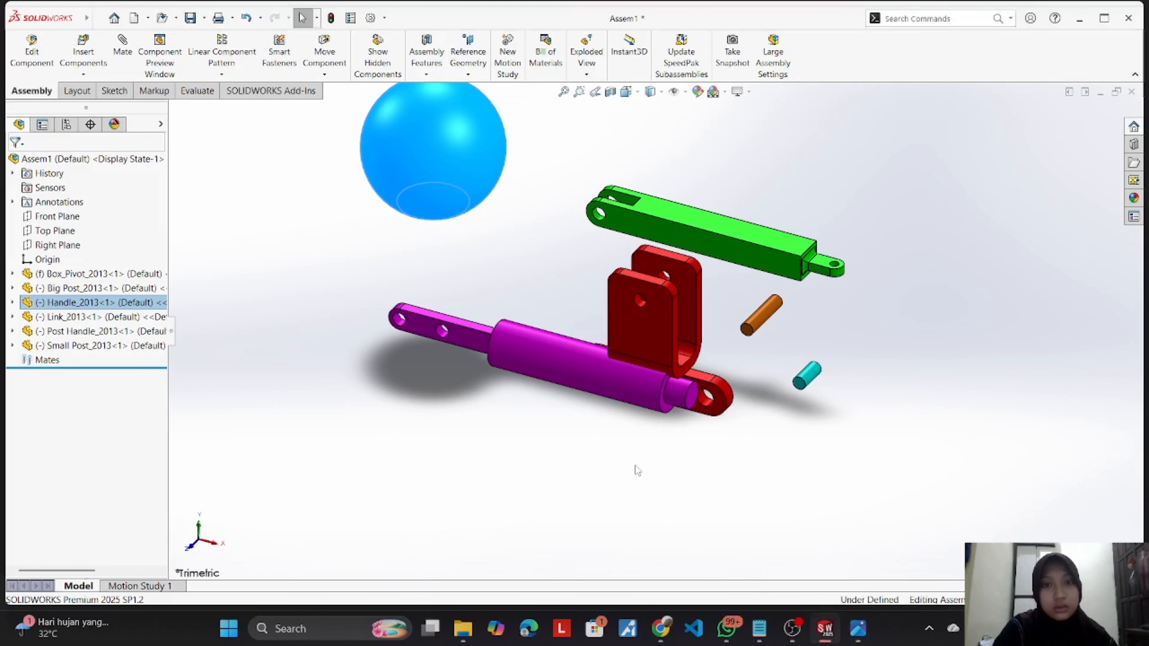
Step: Spread out the components, moving the Post Handle beside the spherical Handle and the Small Post near the Link's forked end
left_click_drag(452, 313, 911, 222)
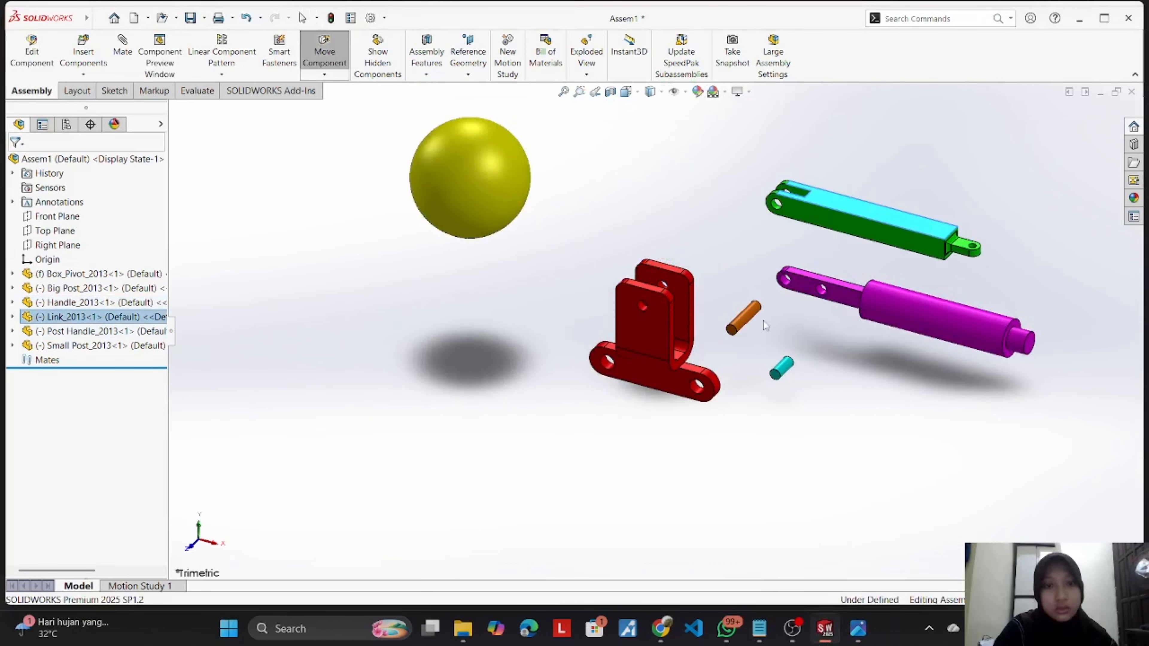
left_click_drag(788, 280, 781, 312)
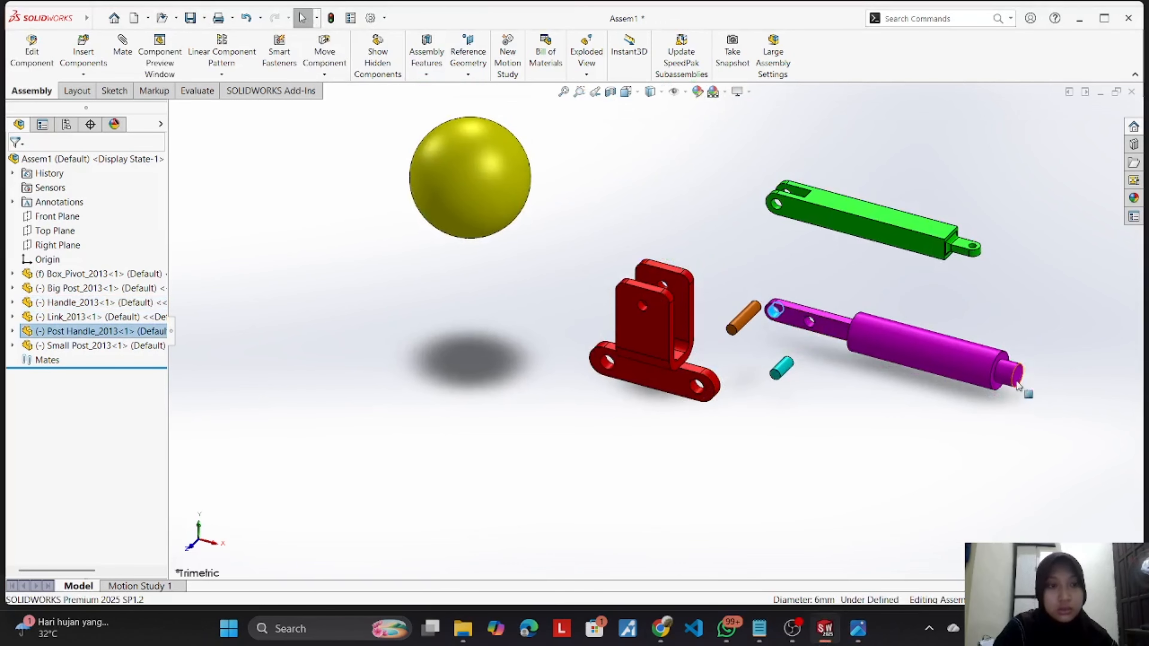
left_click_drag(1018, 385, 872, 306)
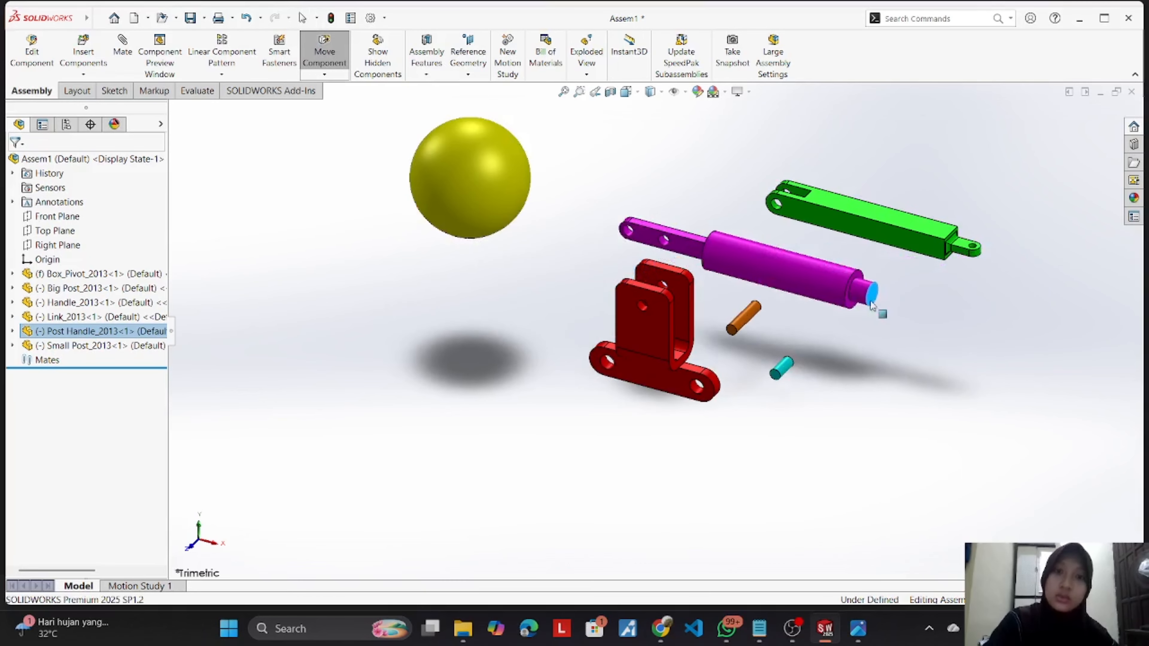
scroll(708, 267, "down", 1)
mouse_move(708, 267)
middle_mouse_down()
mouse_move(722, 265)
mouse_move(709, 274)
middle_mouse_up()
middle_click_drag(867, 300, 870, 254)
left_click_drag(885, 294, 729, 217)
left_click_drag(793, 400, 799, 266)
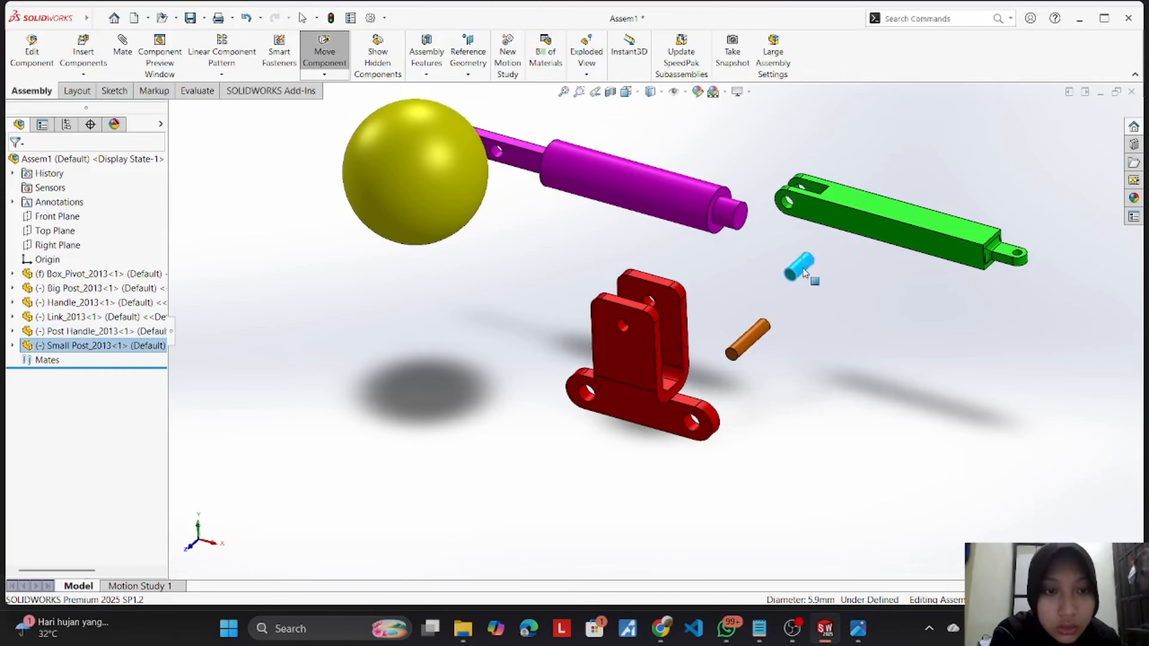
Step: Mate the Small Post's cylindrical face concentric with the hole in the Link's forked end, and drag-test the joint
left_click(122, 45)
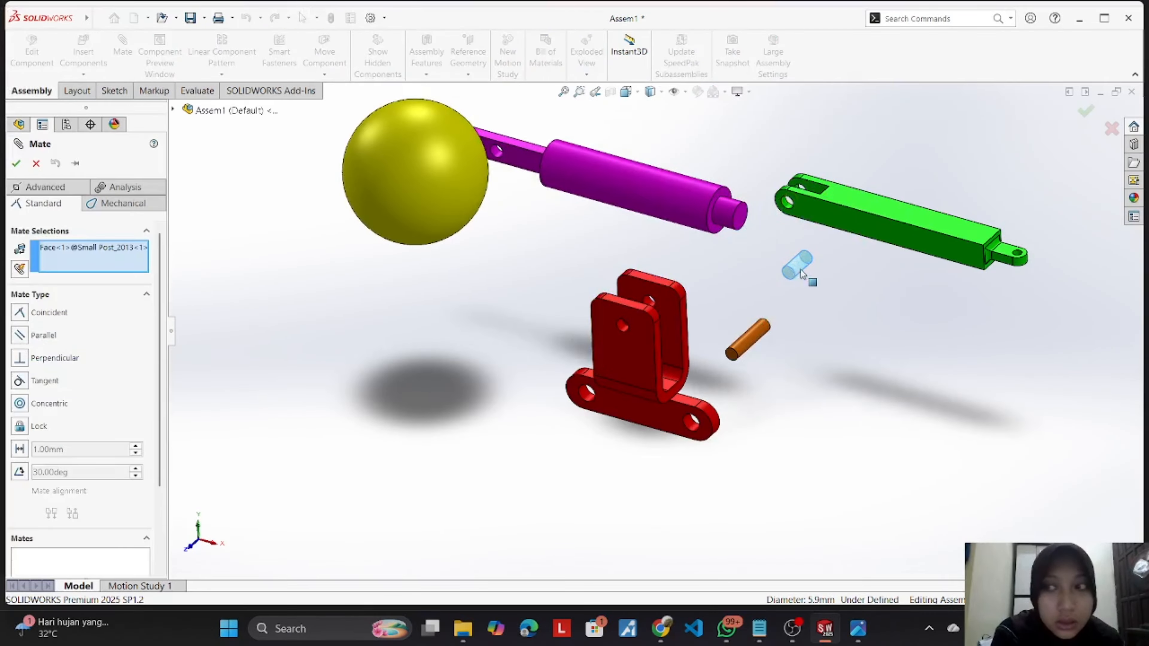
left_click(789, 205)
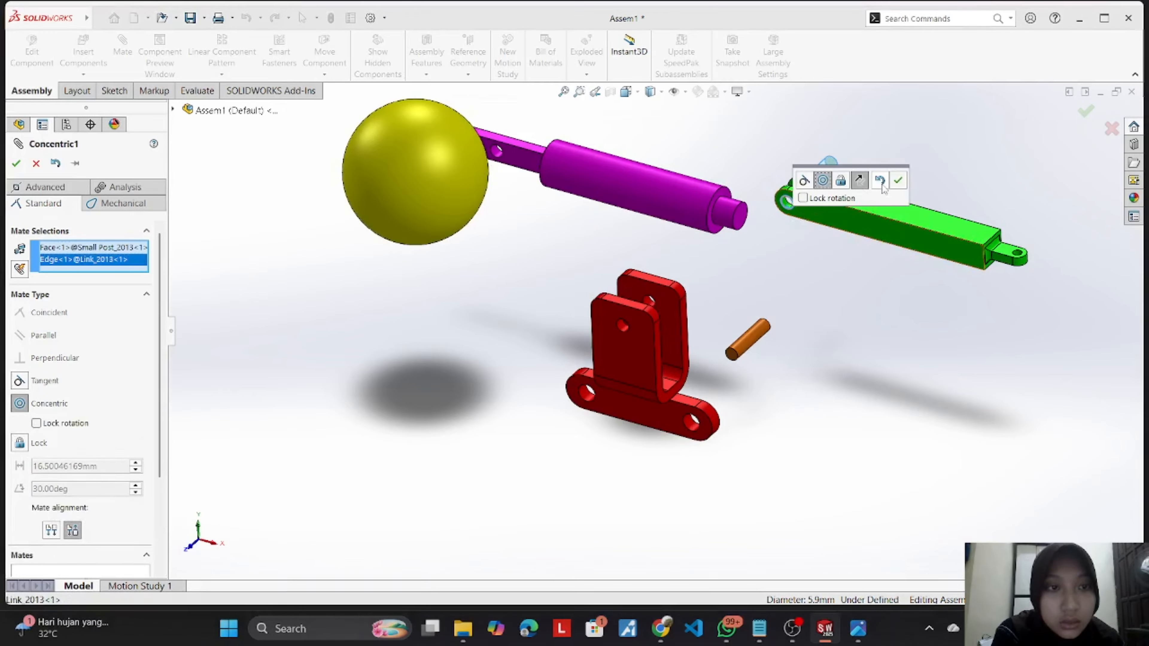
left_click(898, 181)
left_click_drag(833, 174, 805, 227)
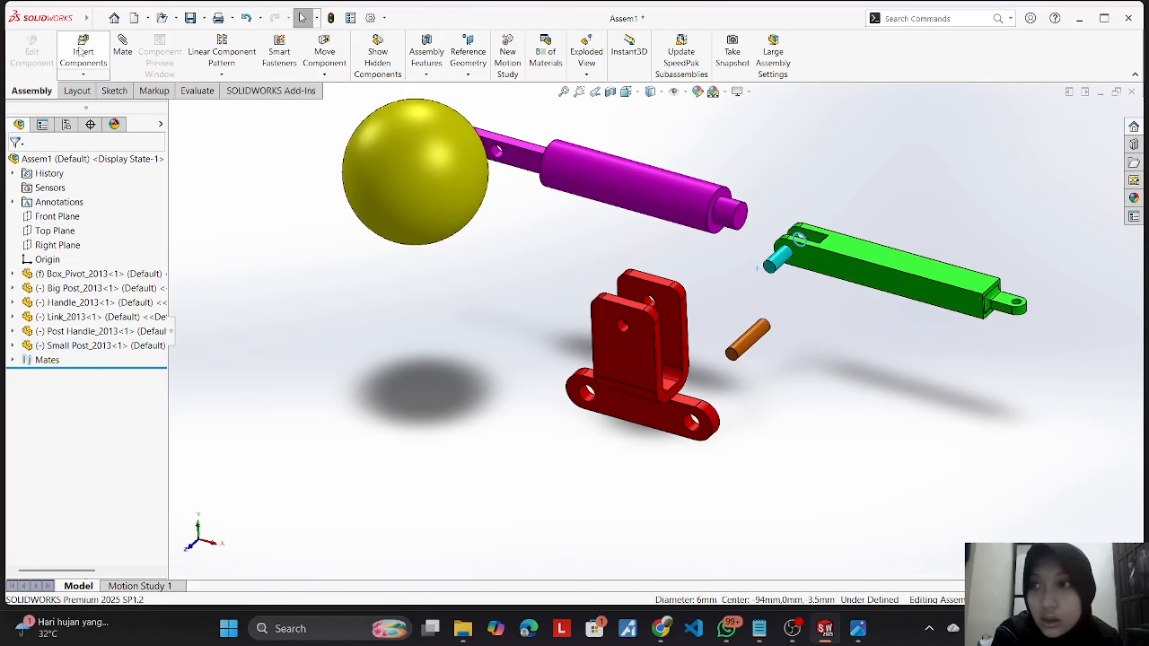
Step: Mate the Small Post's end face coincident with the Link's long side face, and drag-test the pin
left_click(122, 50)
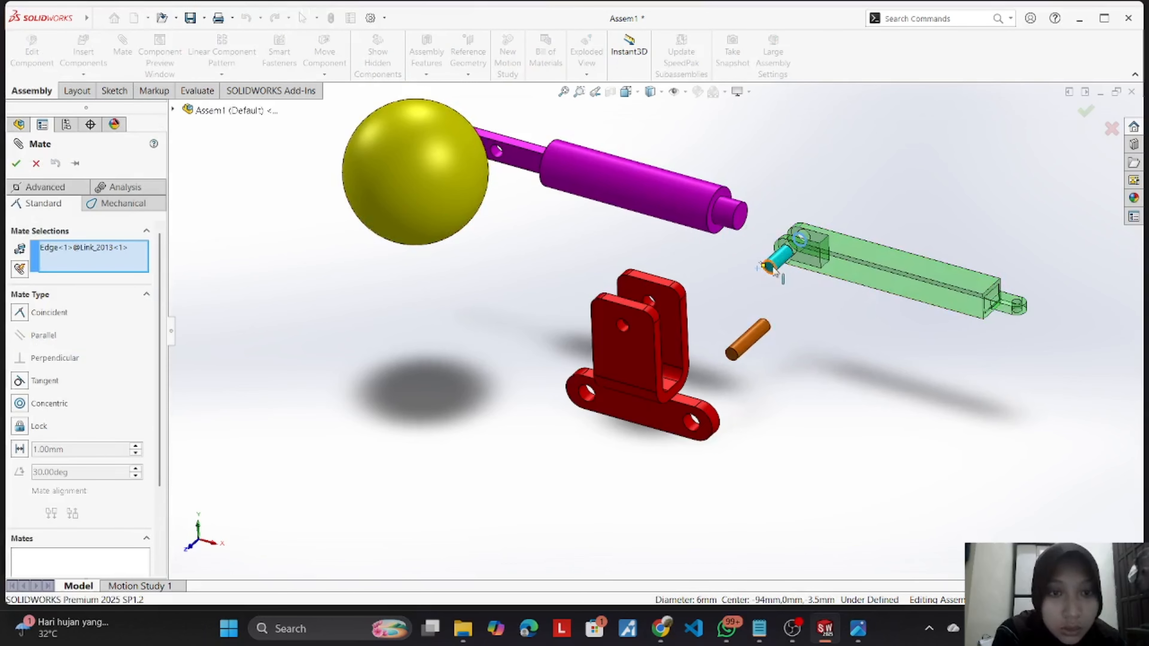
right_click(113, 252)
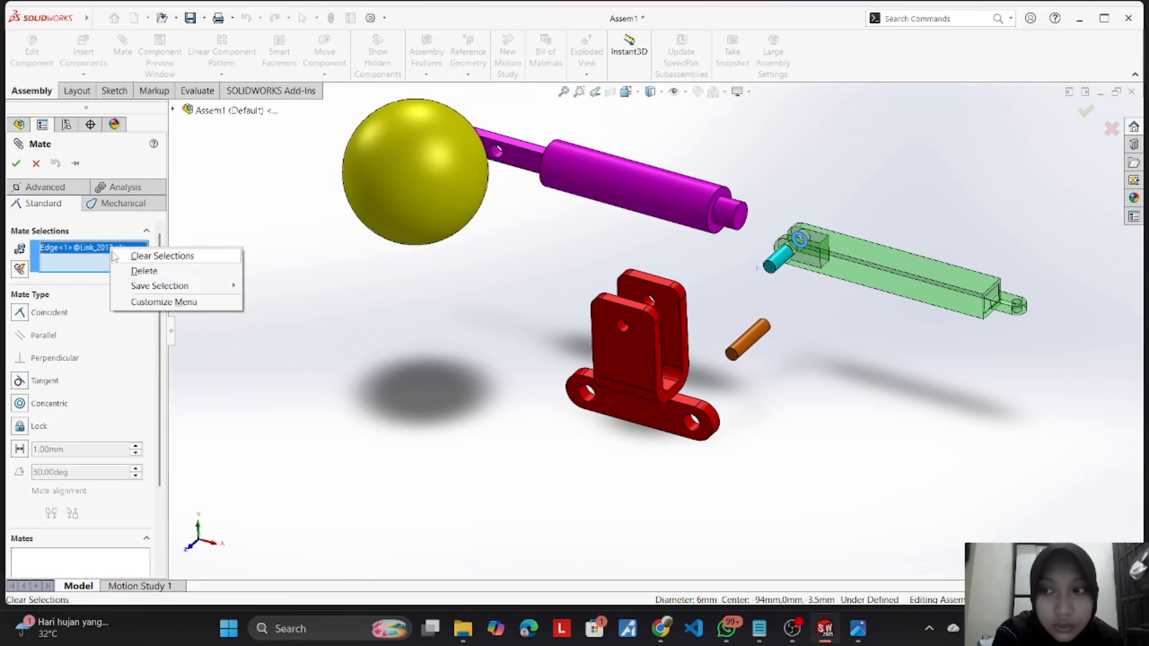
left_click(190, 255)
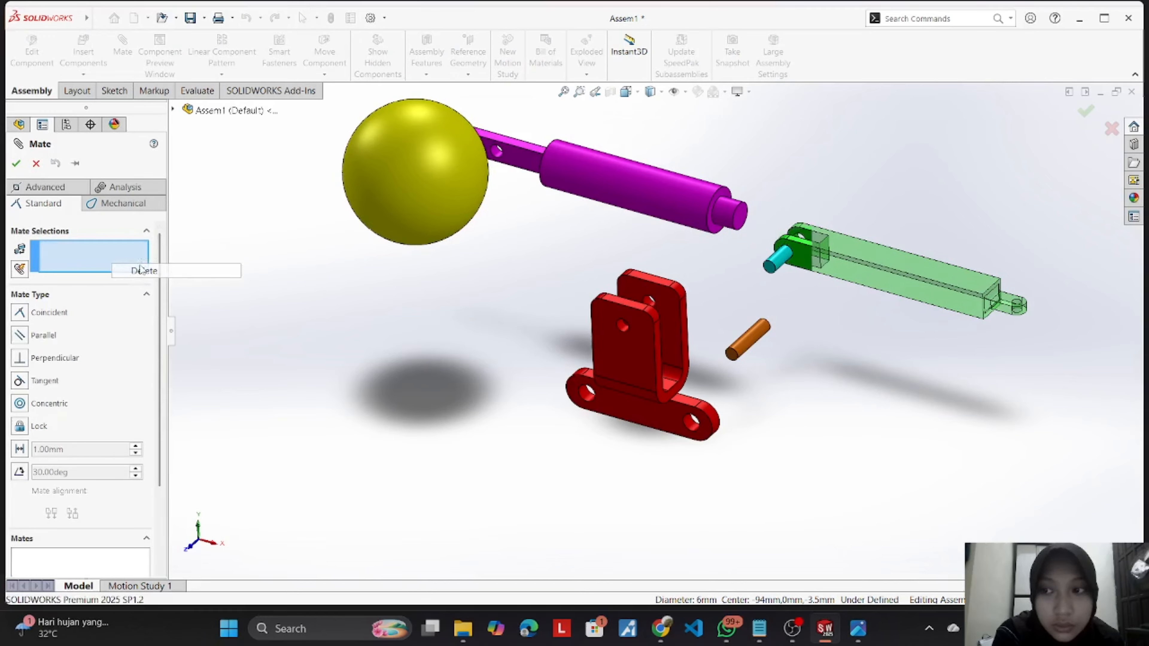
left_click(772, 271)
left_click(867, 277)
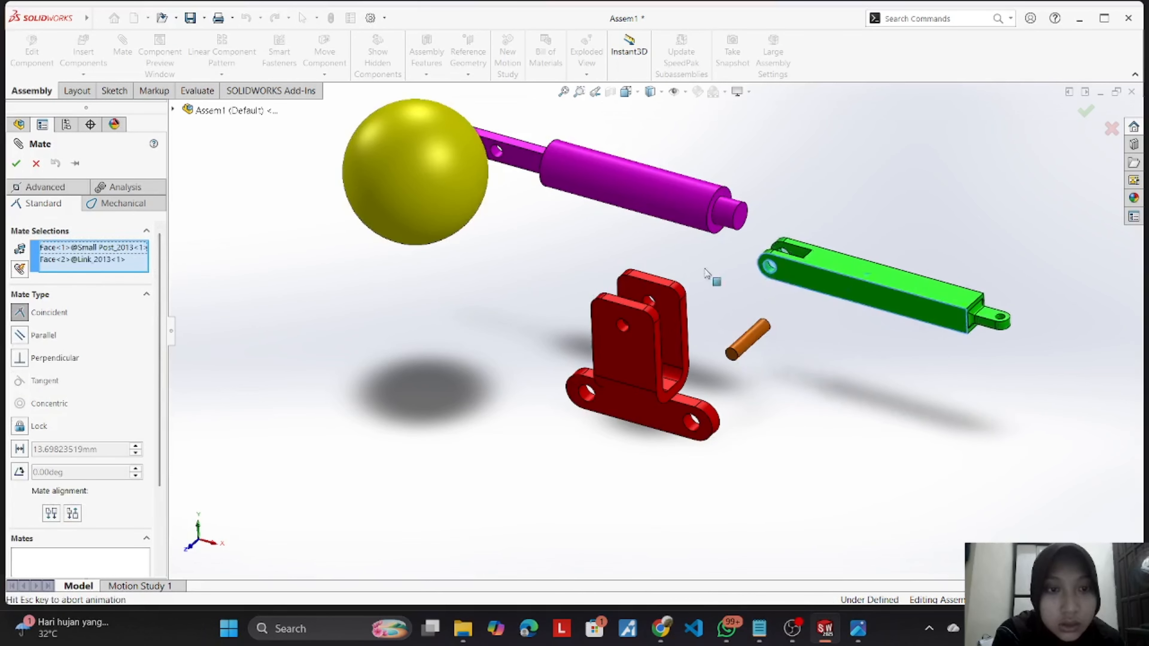
left_click(15, 164)
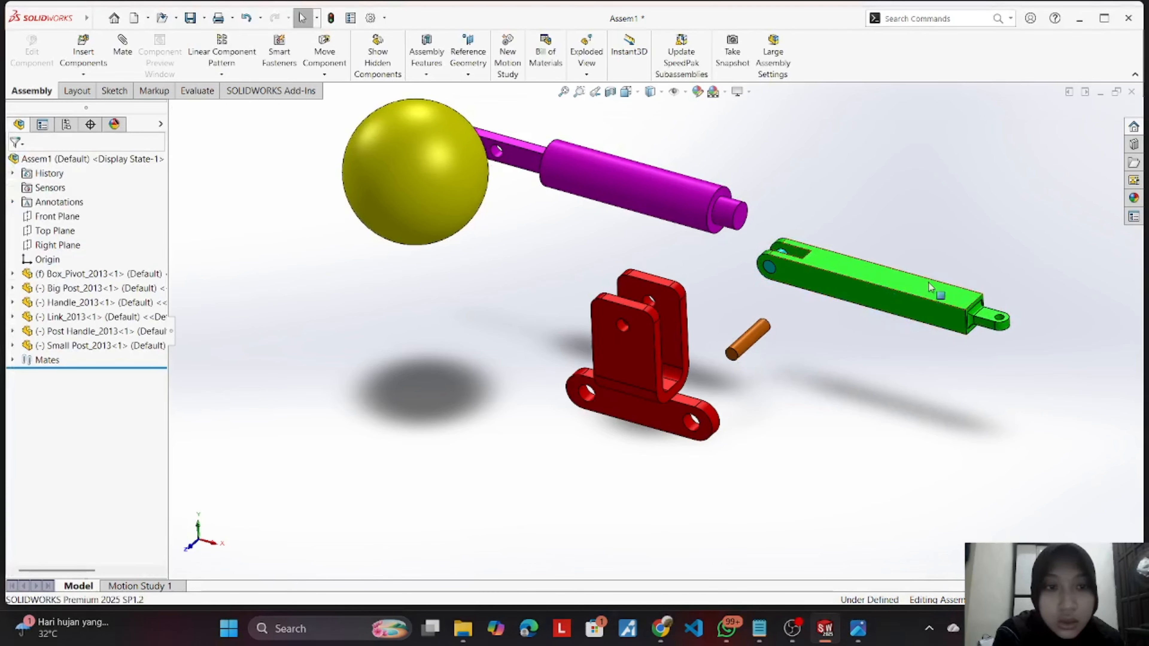
left_click_drag(796, 247, 792, 253)
Step: Mate the Big Post's cylindrical face concentric with the Box Pivot's upper hole, and slide the pin across the two upright ears
middle_click_drag(835, 162, 769, 390)
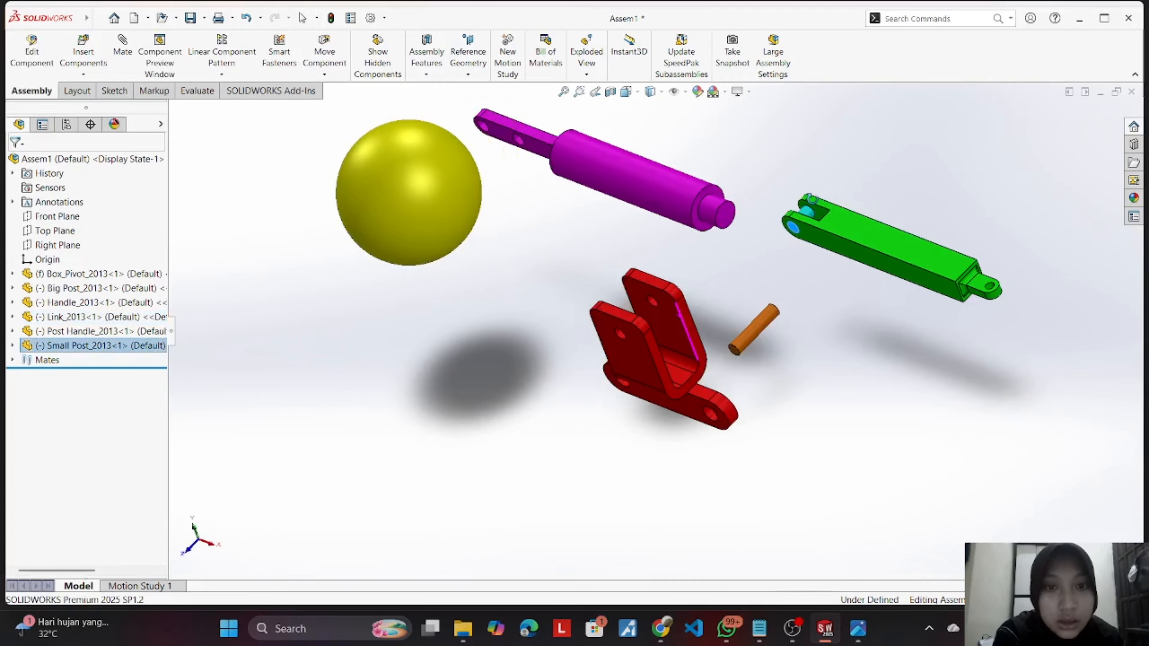
left_click_drag(765, 337, 635, 315)
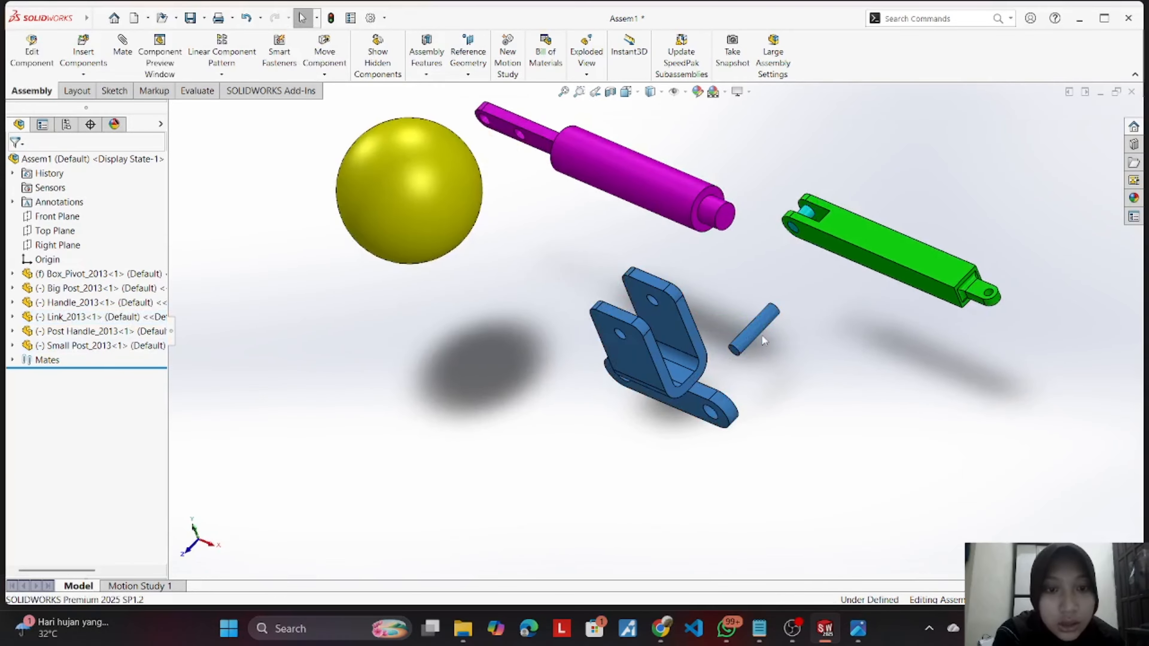
left_click(807, 384)
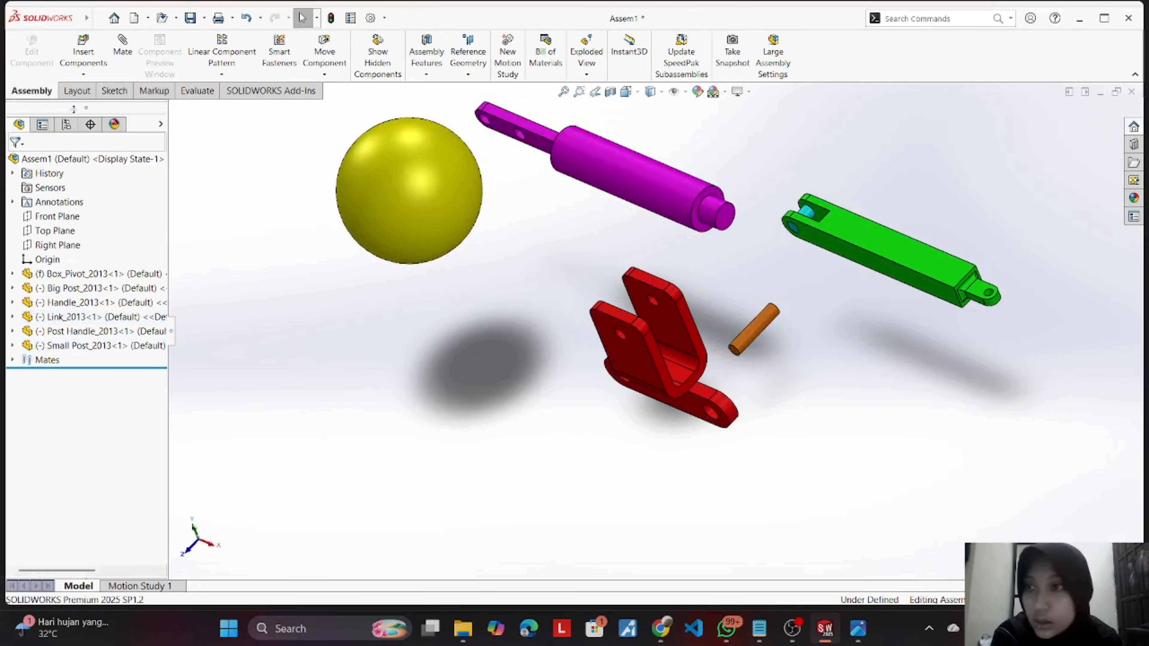
left_click(119, 49)
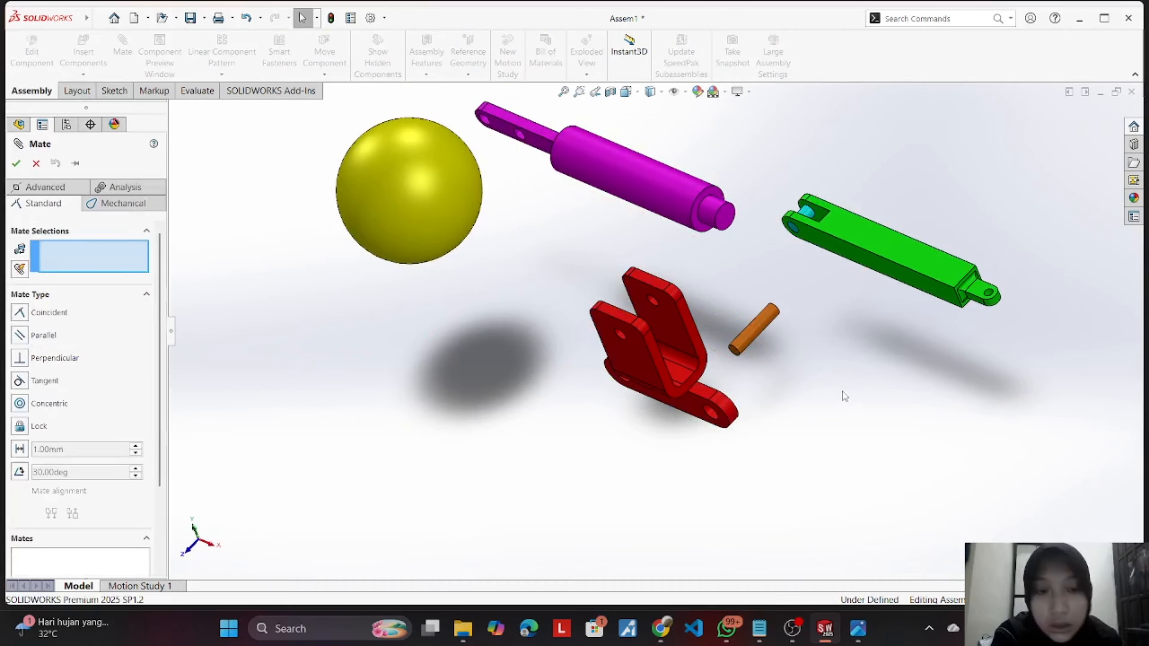
left_click(751, 335)
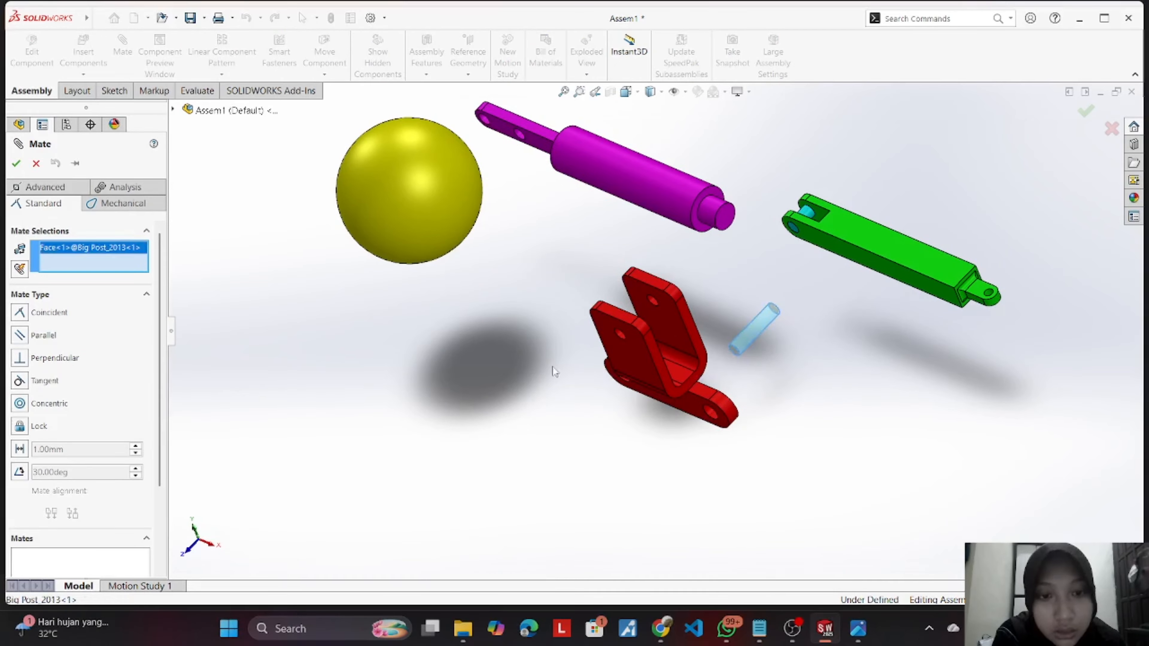
left_click(621, 336)
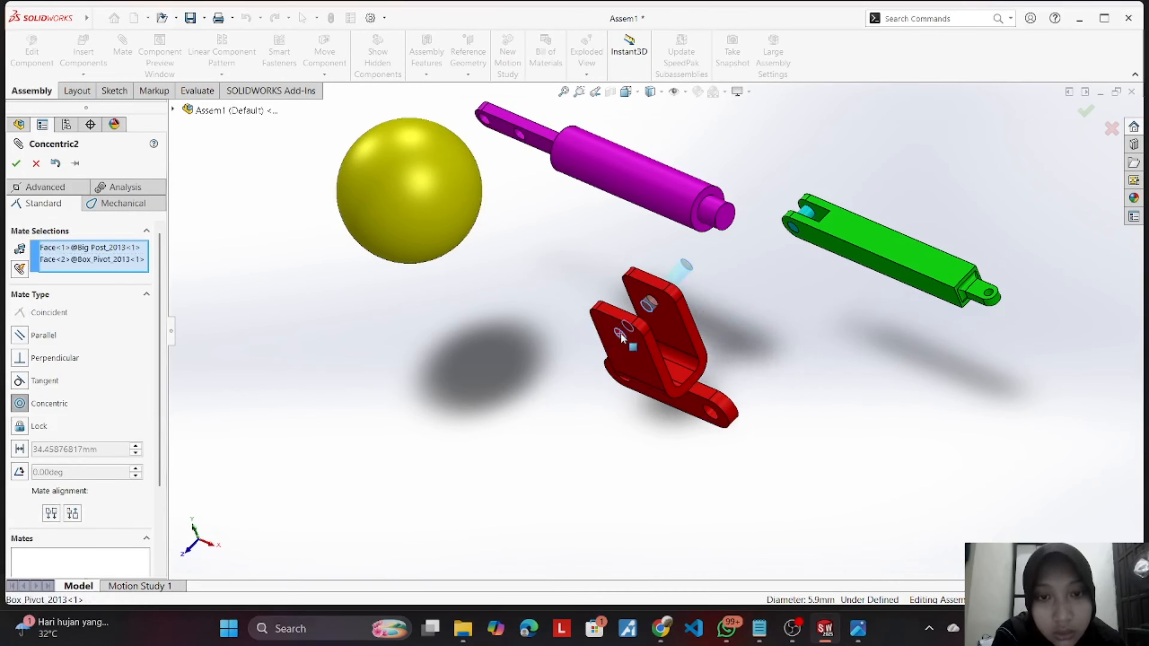
left_click(16, 163)
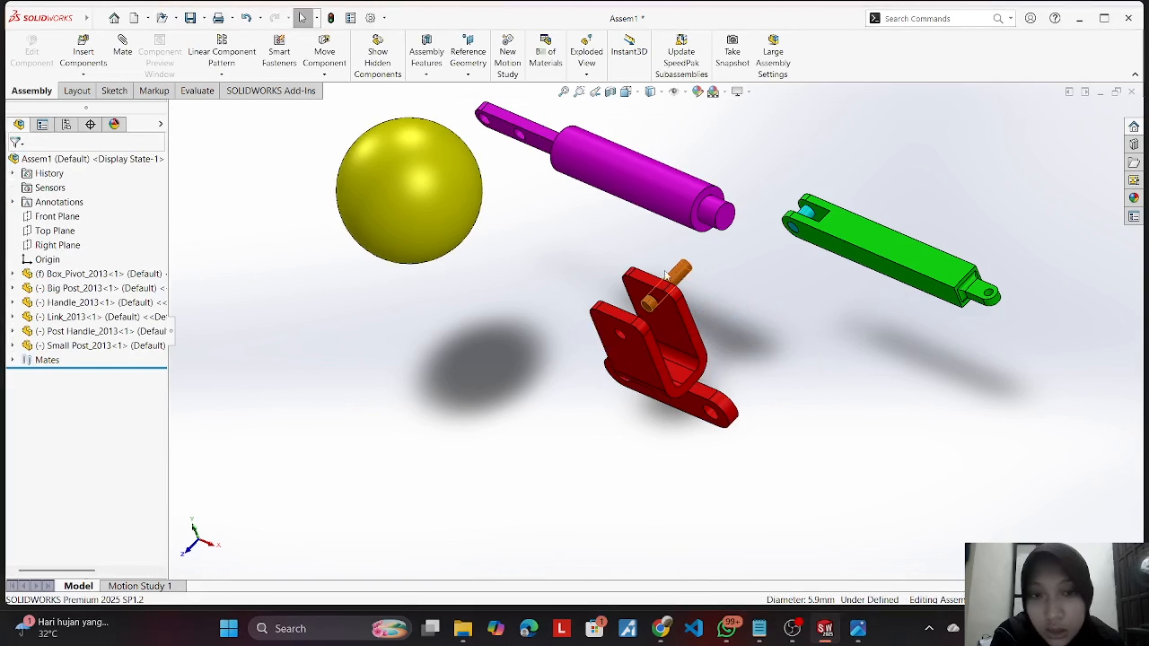
left_click_drag(655, 309, 620, 346)
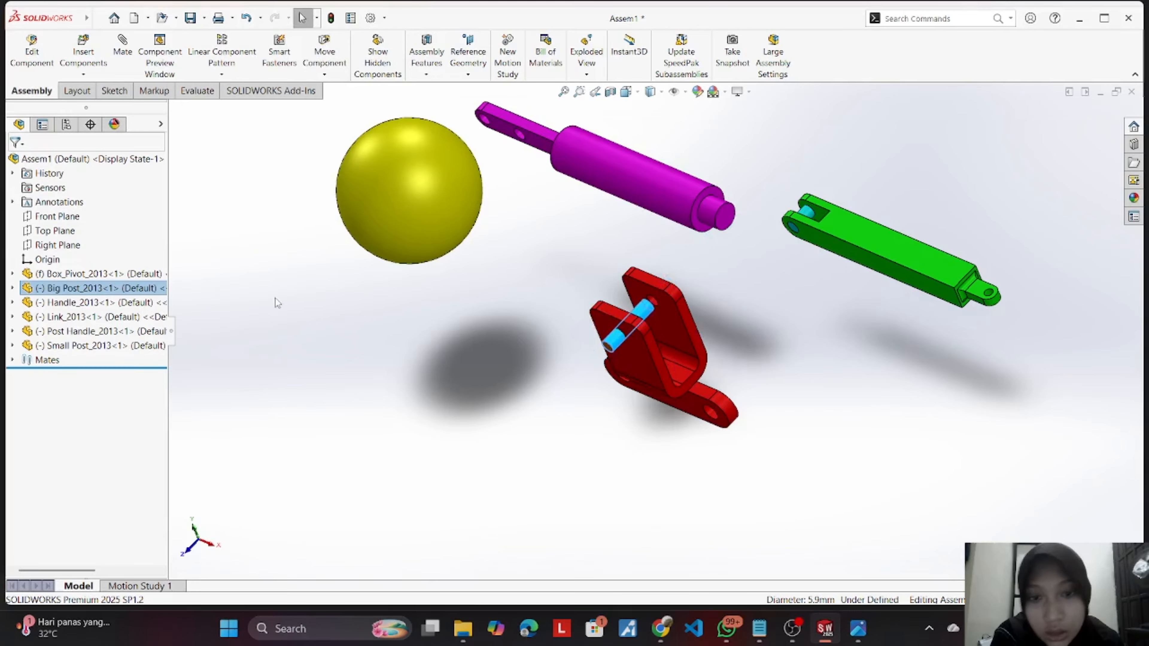
Step: Mate the Big Post's end face coincident with the Box Pivot ear's outer face, and drag-test the pin
middle_click_drag(426, 389, 457, 344)
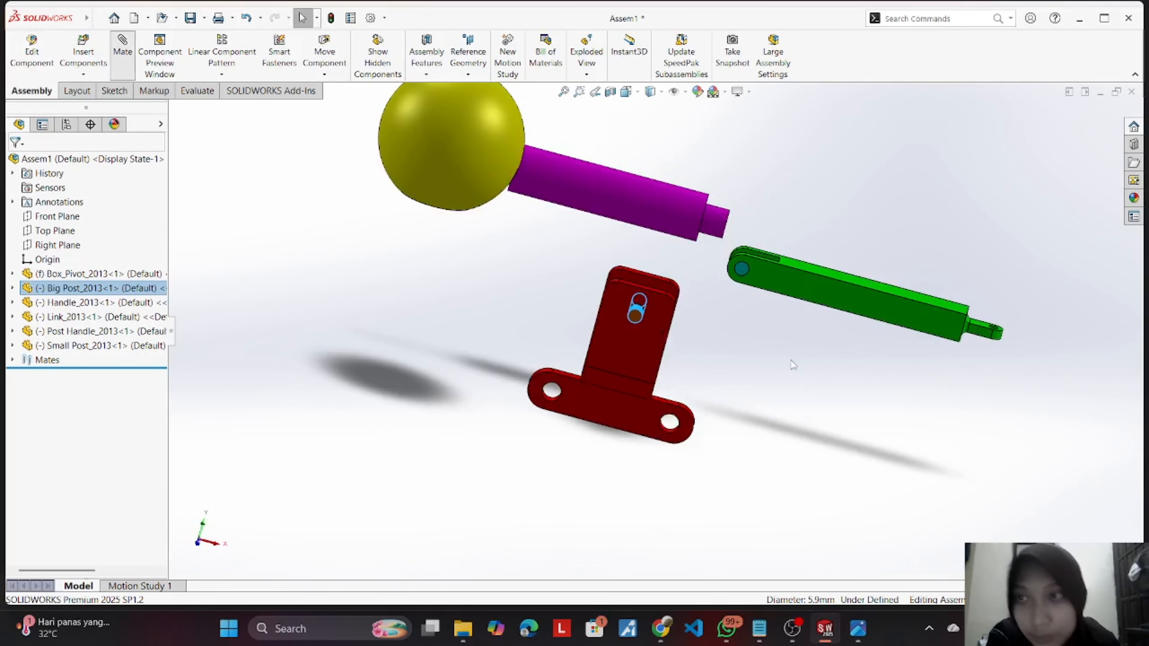
left_click(122, 51)
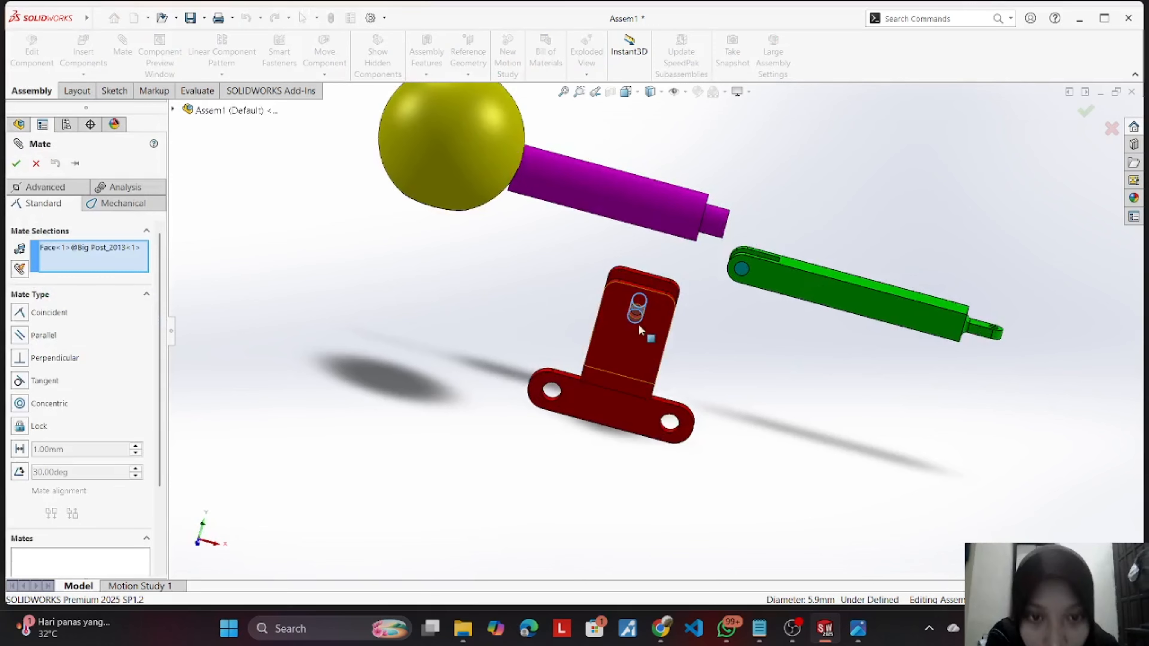
right_click(88, 257)
left_click(104, 272)
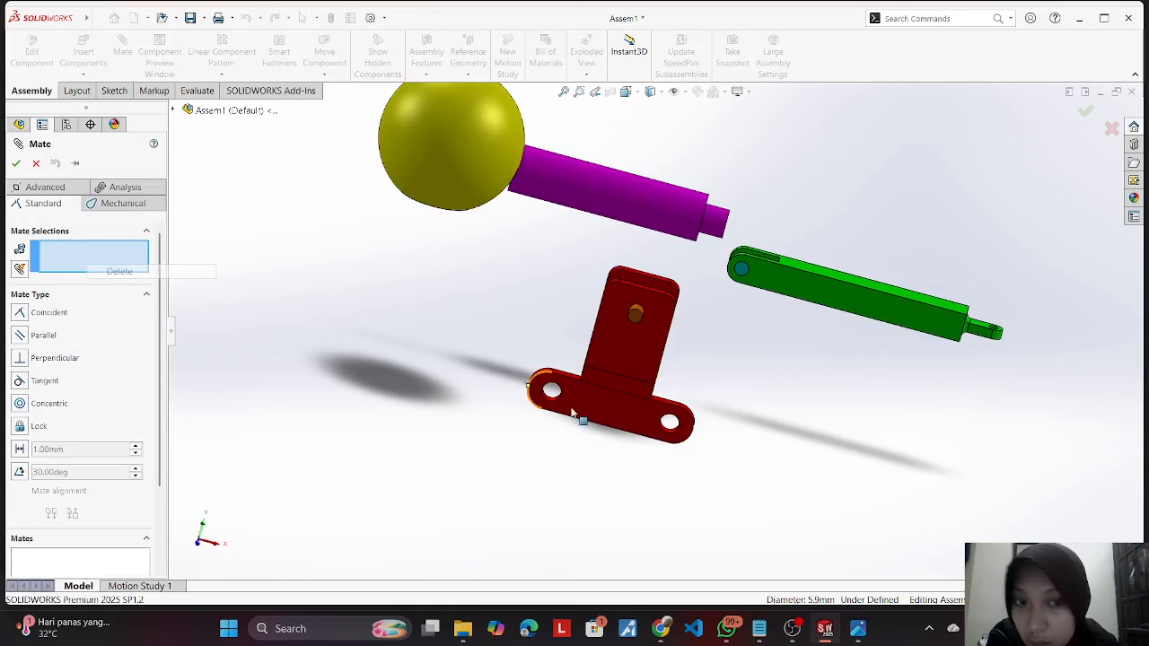
left_click(634, 318)
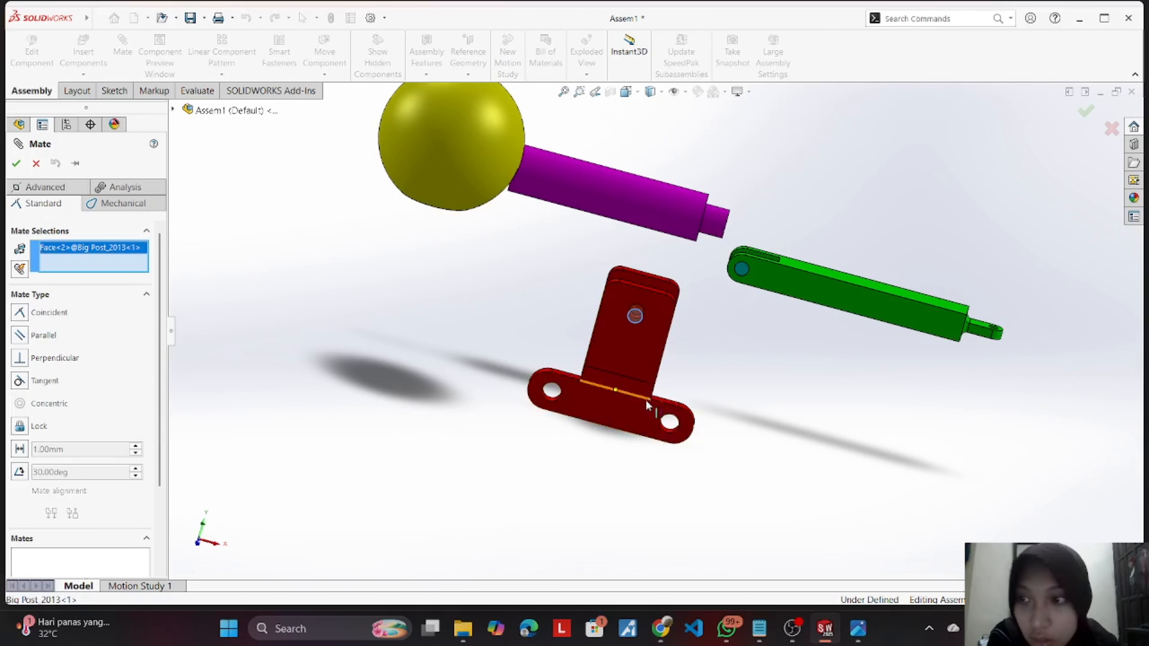
left_click(625, 342)
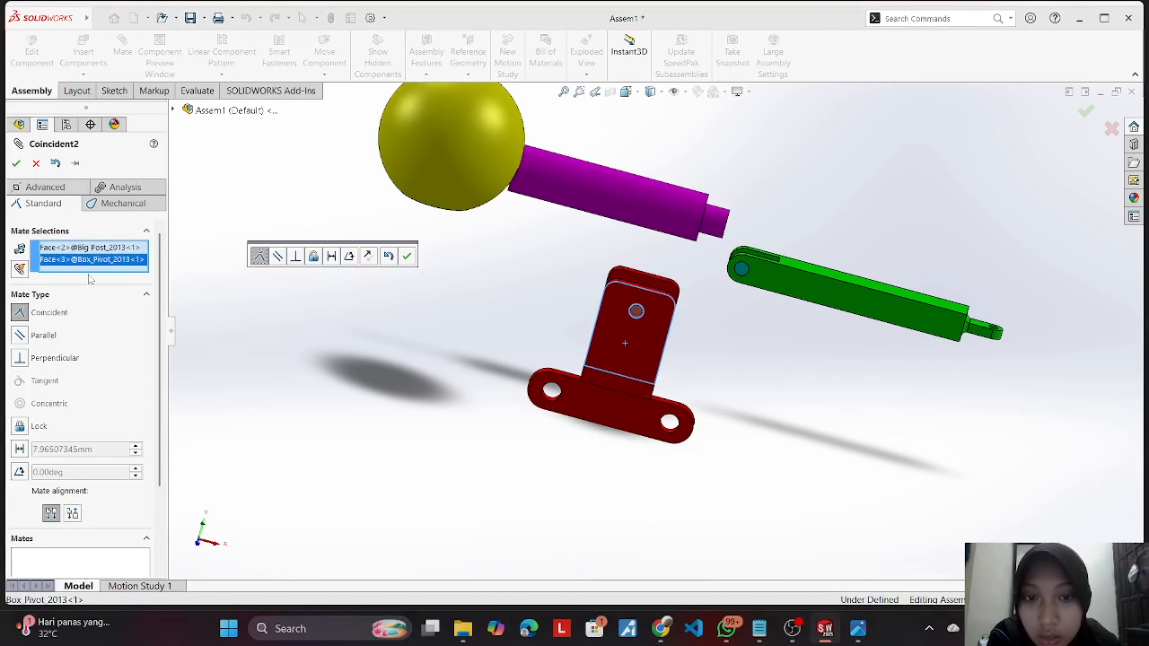
left_click(16, 164)
middle_click_drag(909, 376, 846, 471)
mouse_move(607, 363)
left_mouse_down()
mouse_move(623, 361)
mouse_move(619, 381)
left_mouse_up()
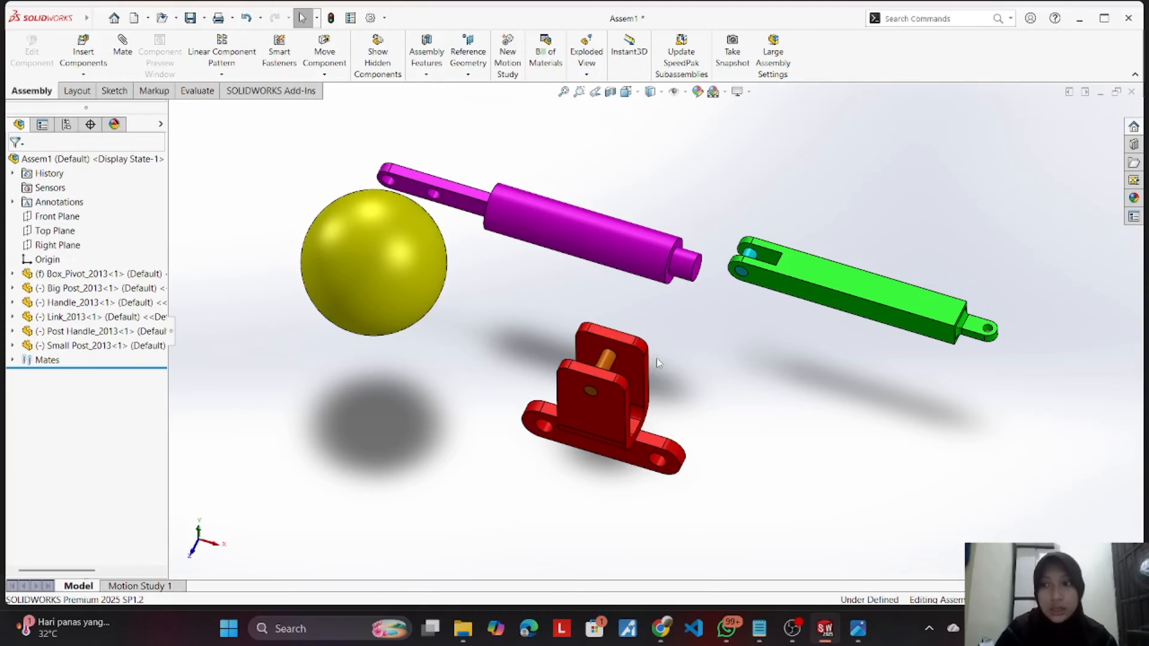
middle_click_drag(658, 358, 538, 410)
left_click_drag(596, 362, 602, 388)
middle_click_drag(724, 434, 713, 319)
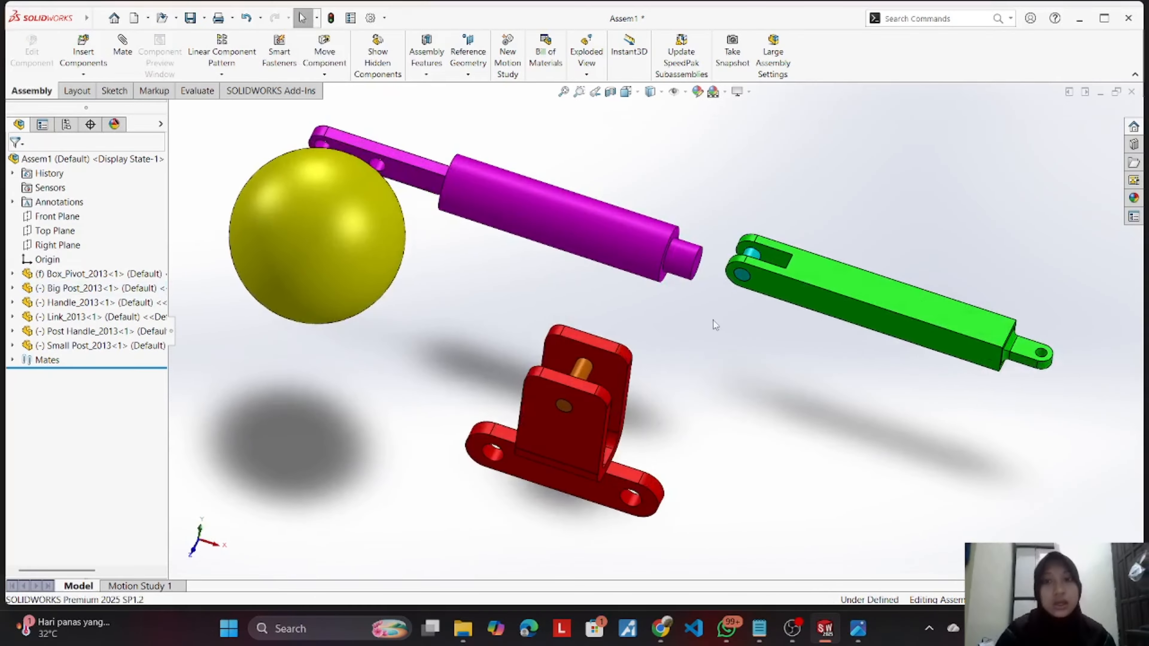
Step: Move the Post Handle beside the Link, try mating its large cylindrical face concentric with the Big Post, and undo the mate
left_click_drag(636, 232, 901, 336)
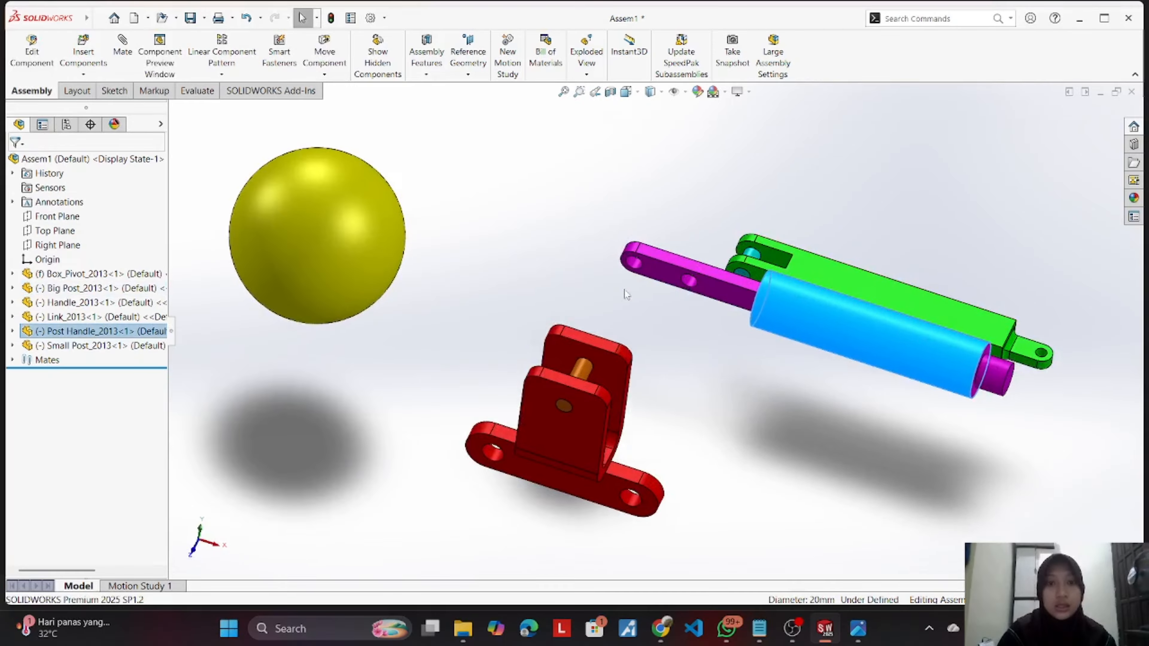
left_click(122, 48)
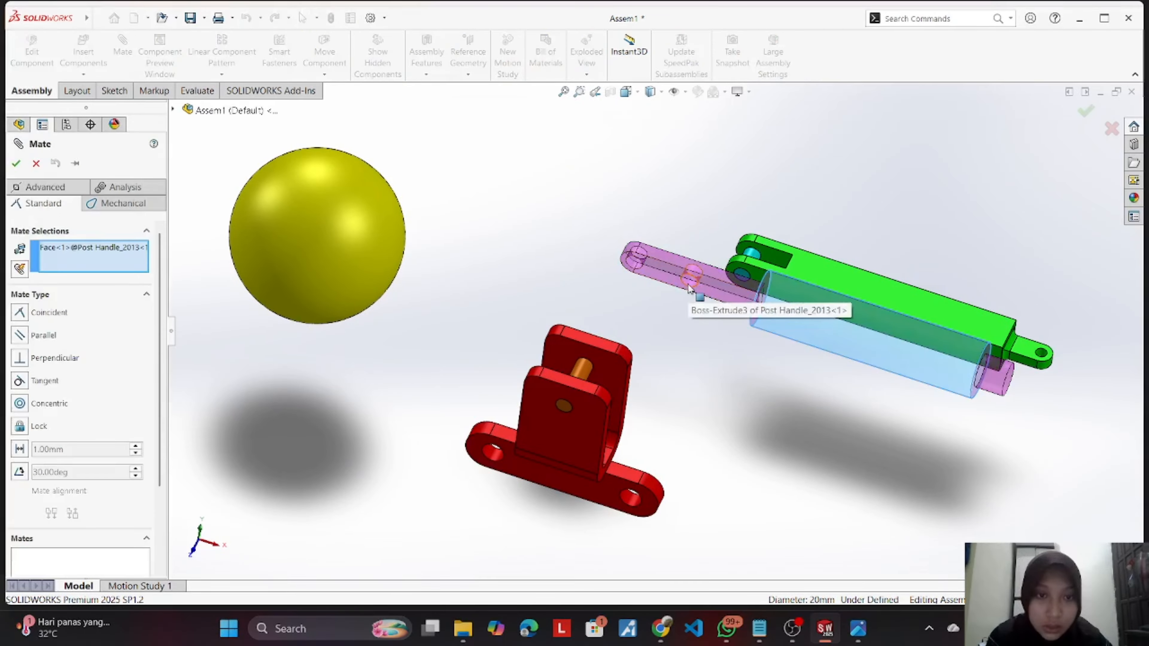
left_click(584, 371)
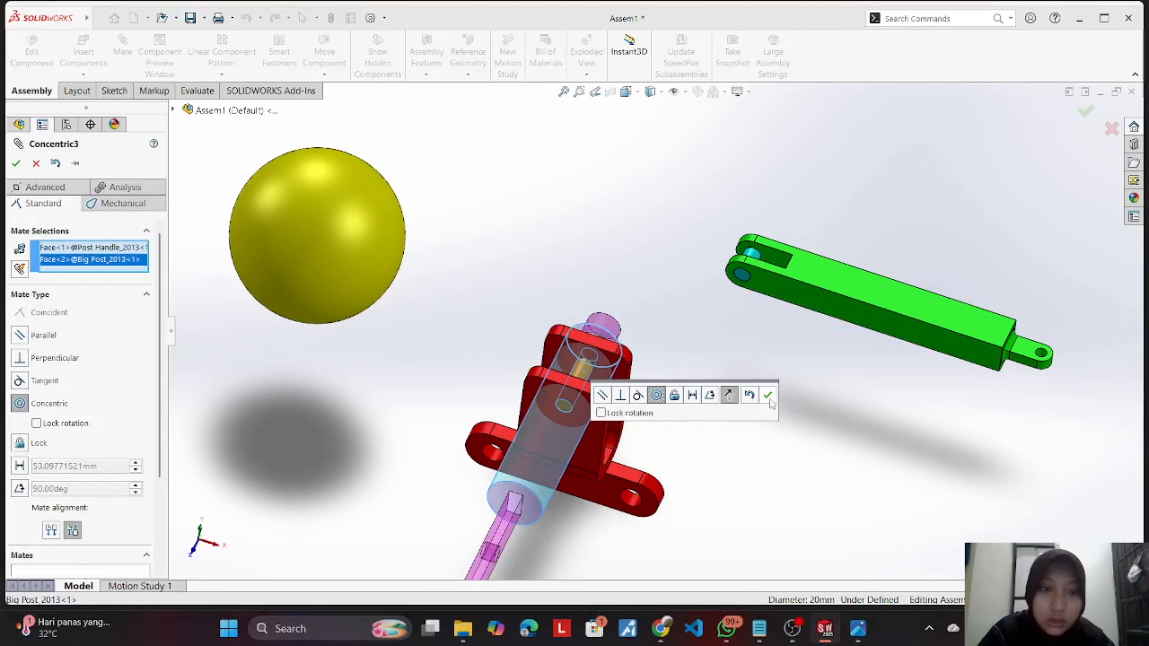
left_click(767, 395)
left_click_drag(596, 363, 665, 255)
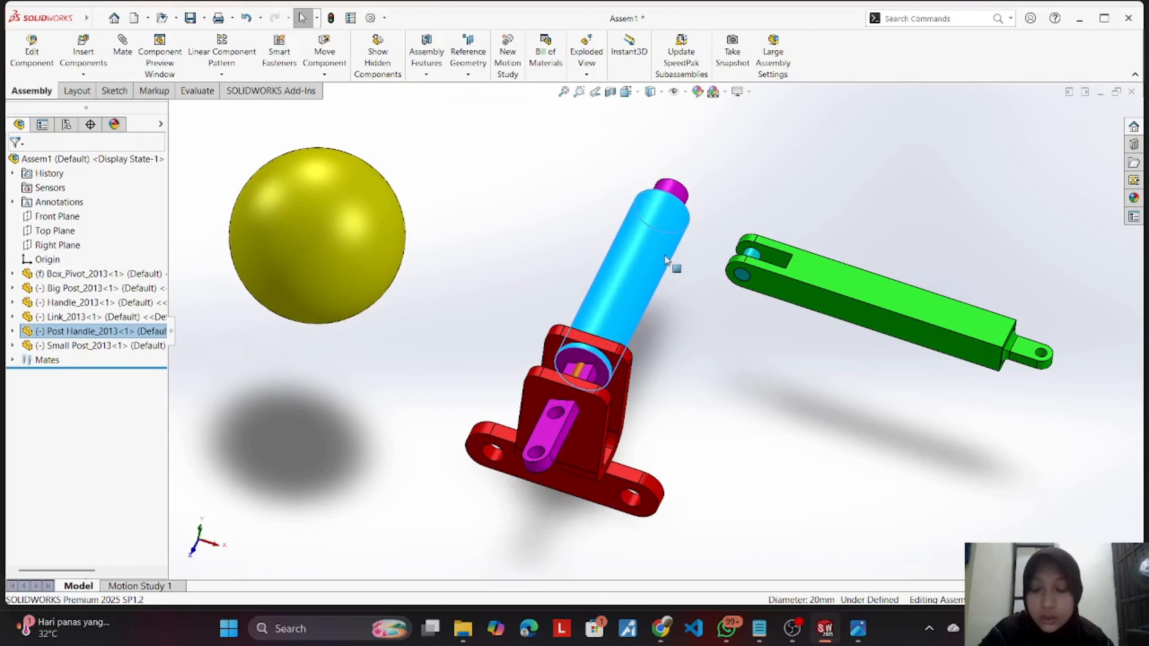
key("ctrl+z")
key("ctrl+z")
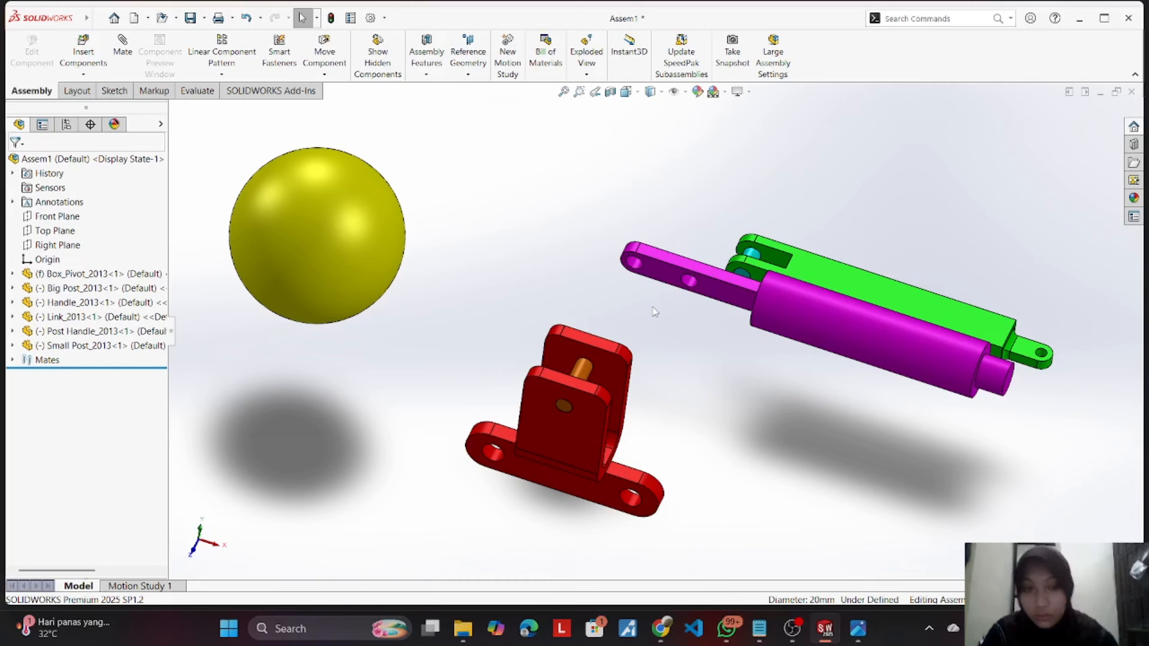
Step: Mate the Post Handle's flat-bar hole nearest the cylinder concentric with the Big Post, and swing the handle upright to test it
left_click(121, 45)
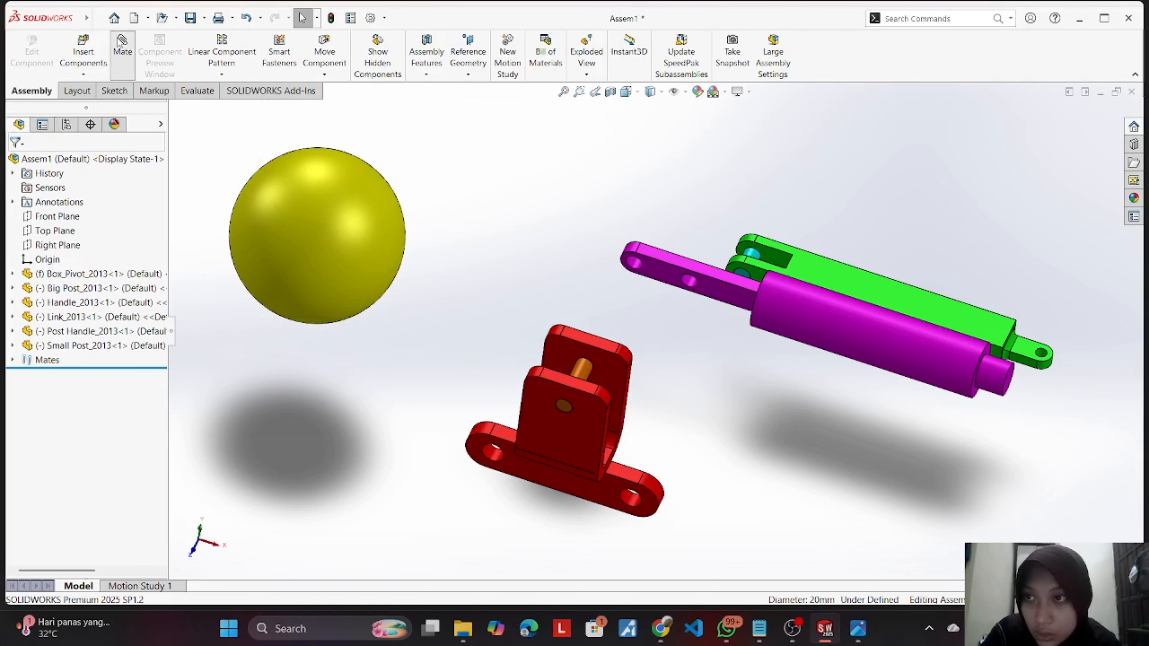
left_click(687, 281)
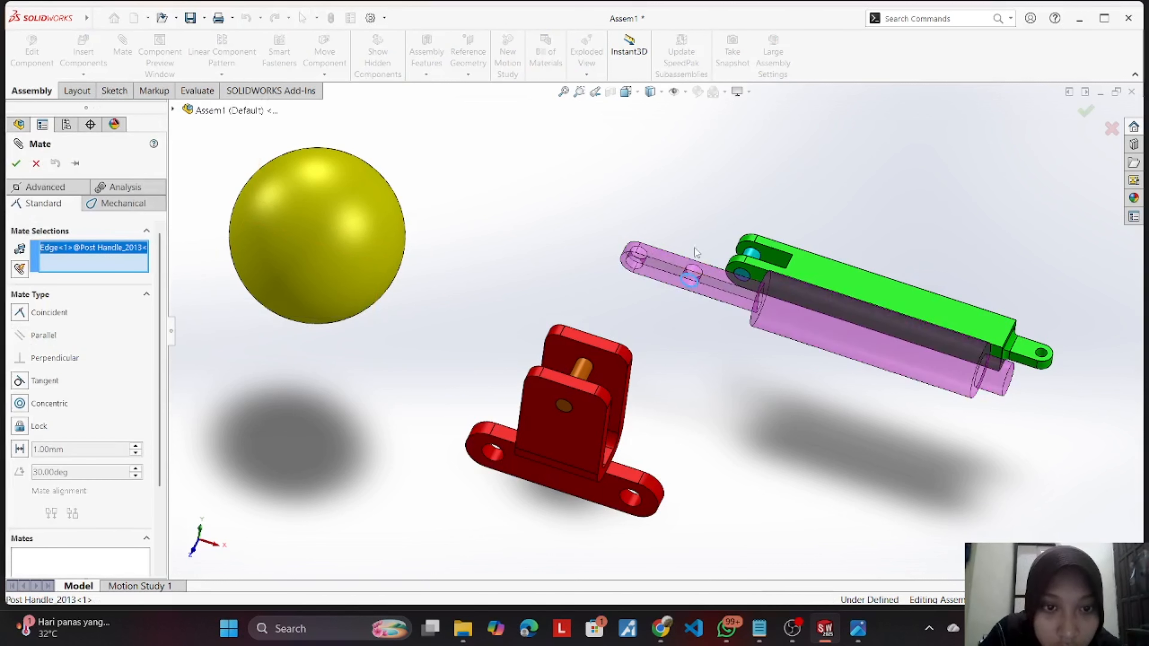
left_click(129, 271)
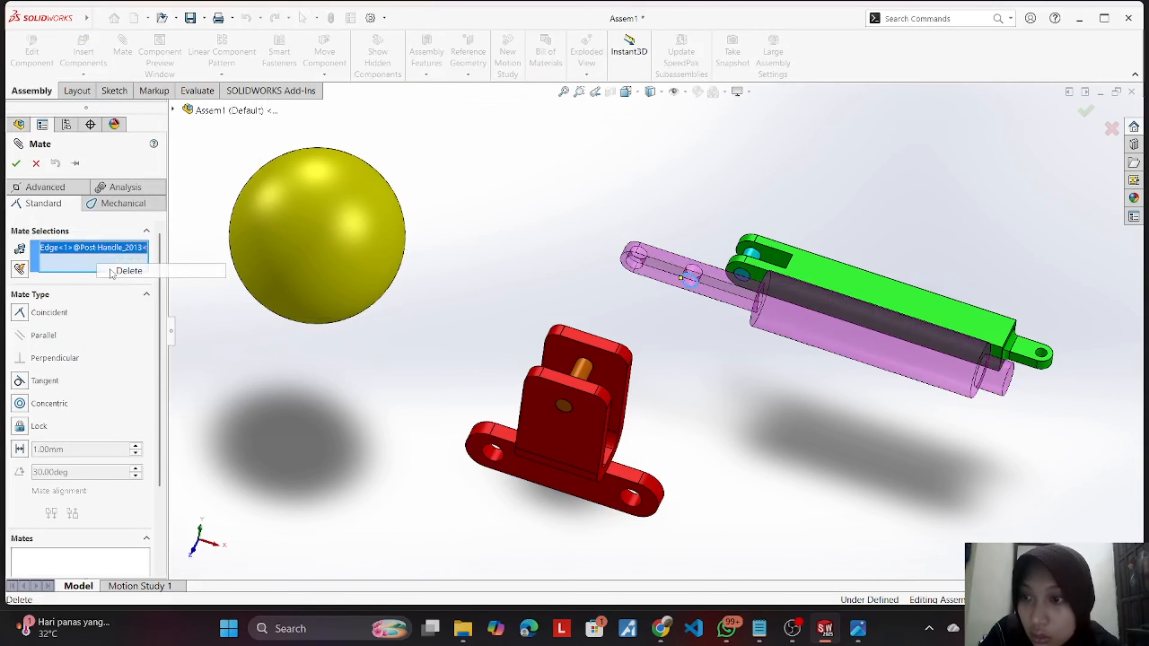
scroll(733, 191, "down", 5)
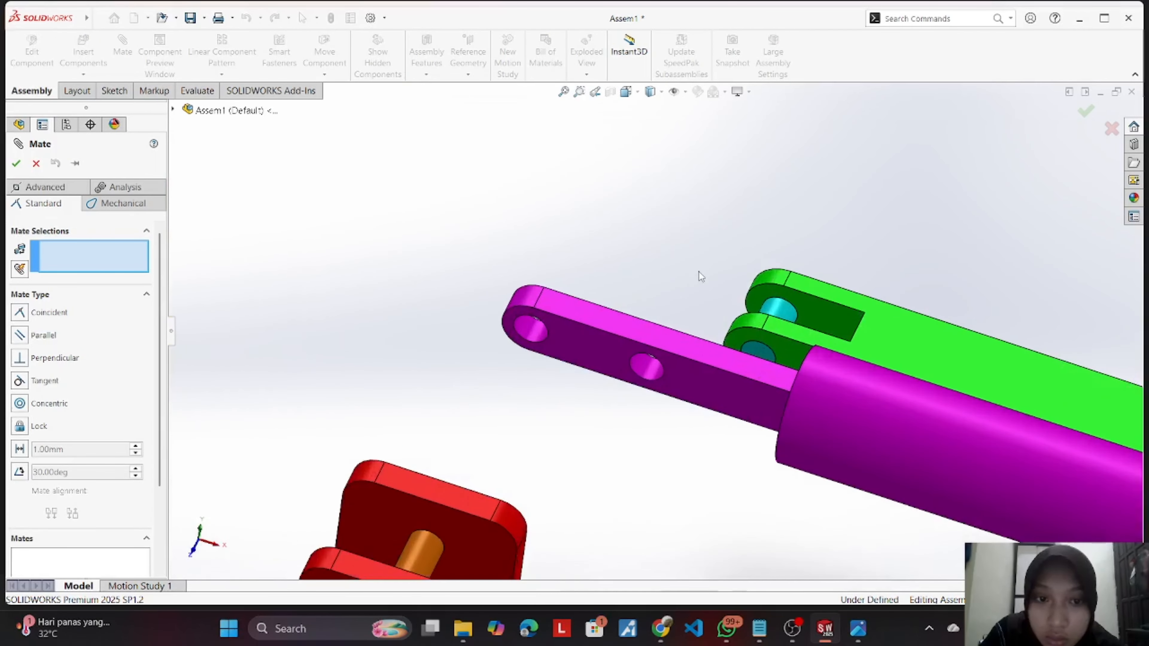
left_click(650, 369)
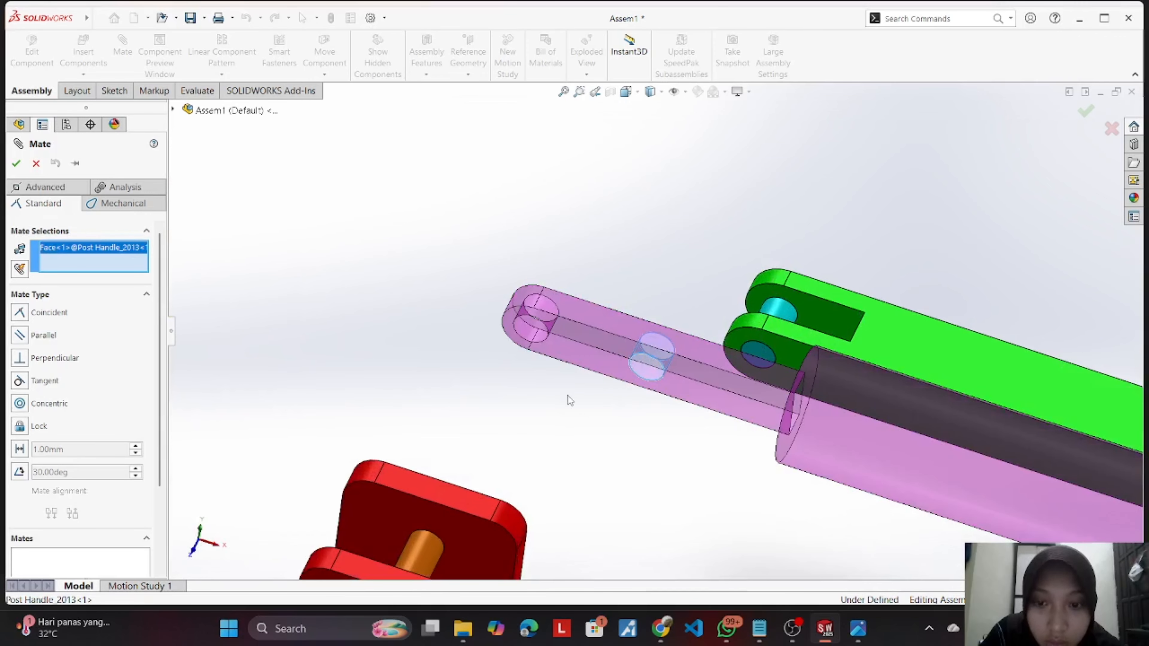
scroll(570, 399, "up", 5)
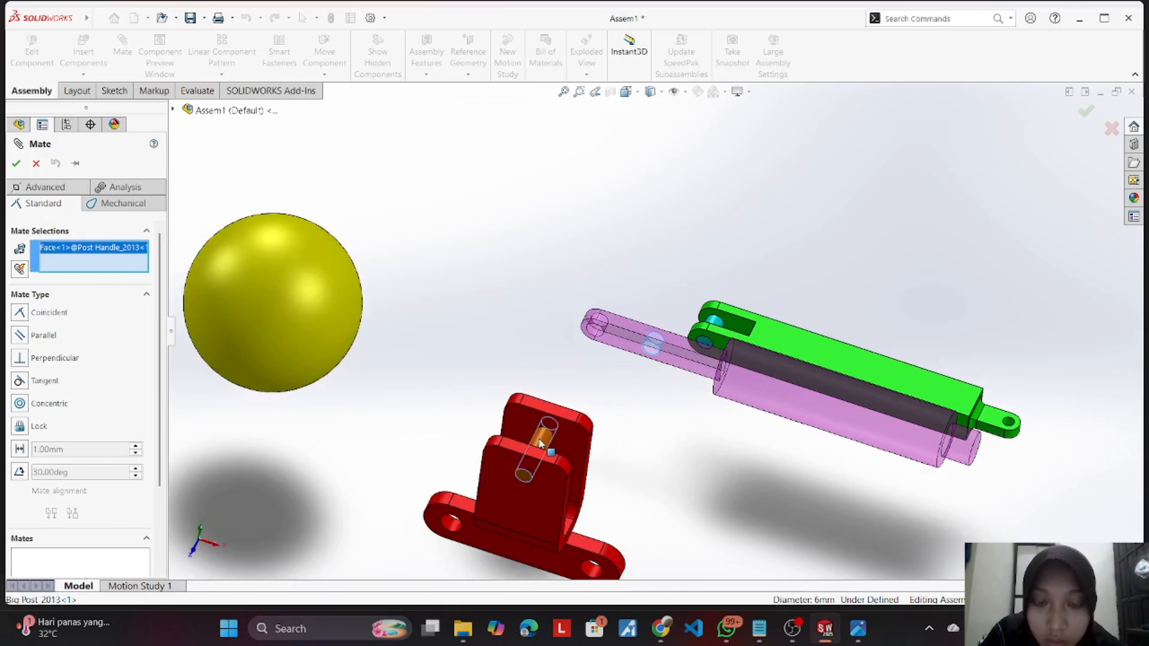
left_click(539, 438)
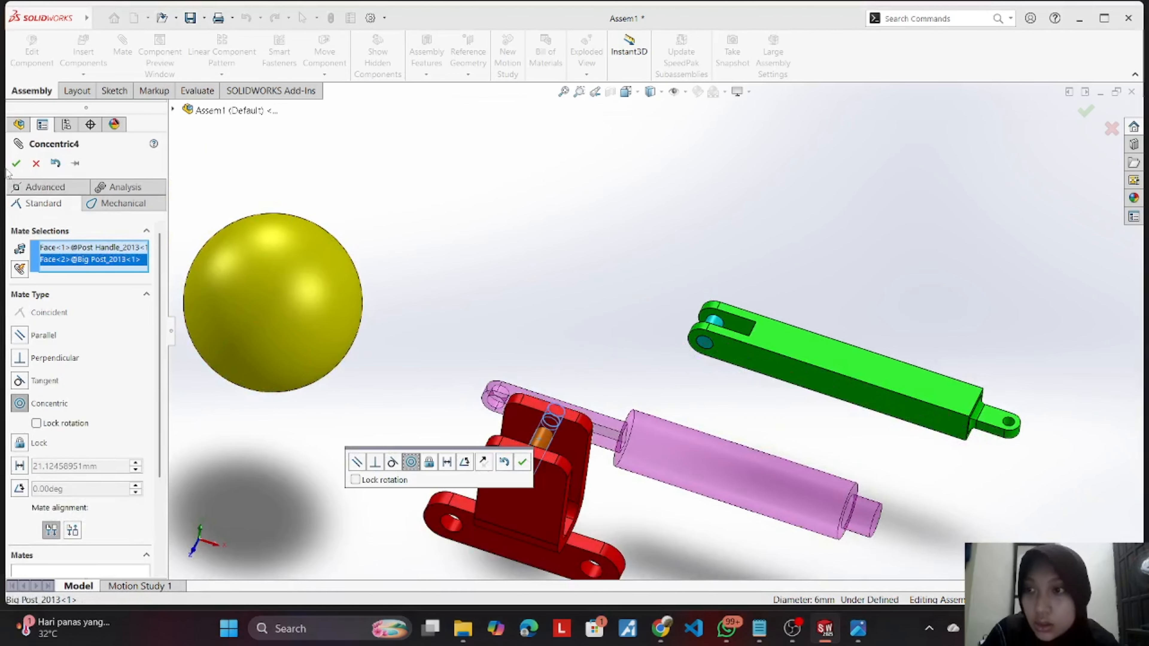
left_click(16, 163)
left_click(16, 163)
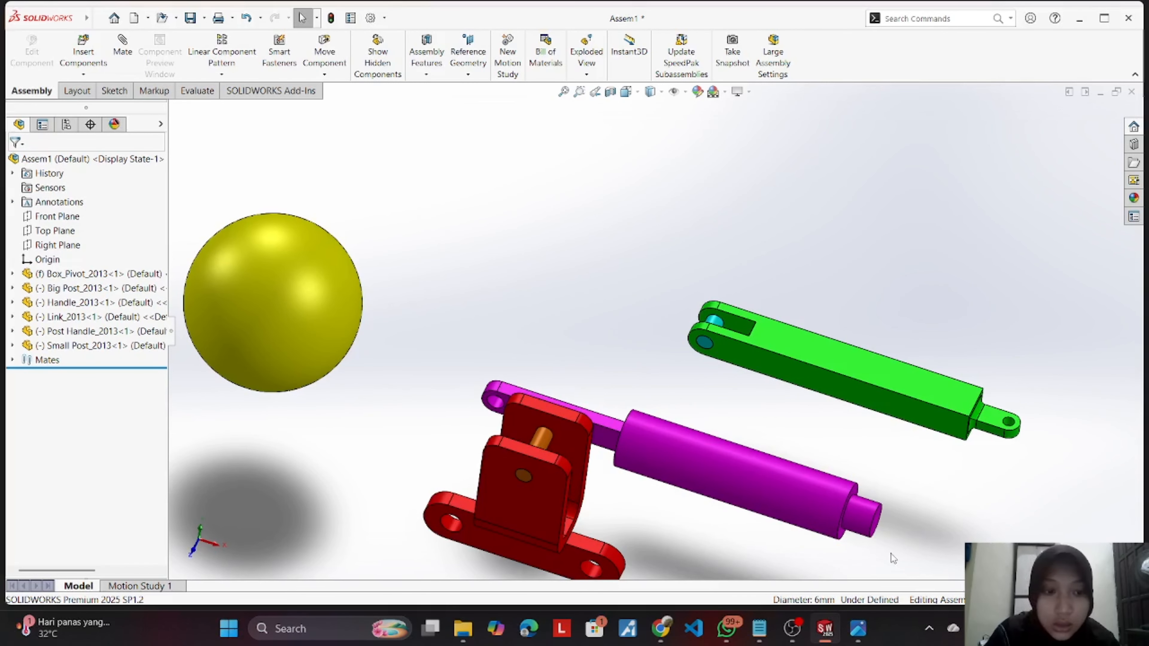
left_click_drag(874, 542, 615, 179)
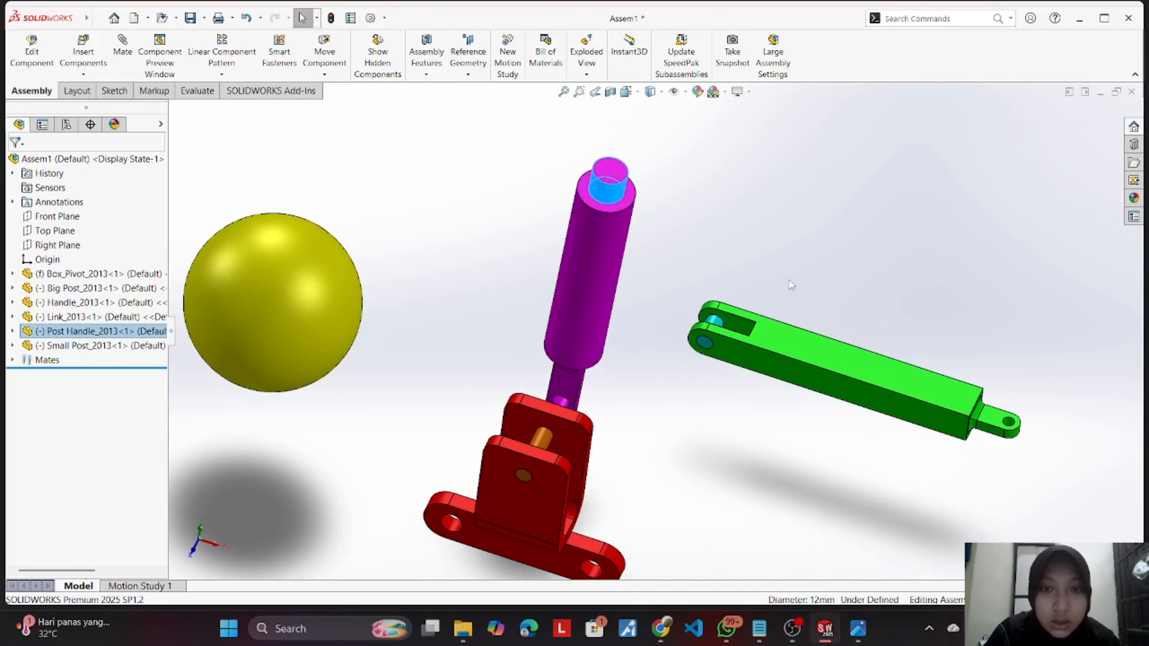
Step: Slide the Post Handle along the Big Post so its flat bar sits between the Box Pivot's ears, tilted toward the spherical Handle
middle_click_drag(821, 188, 589, 314)
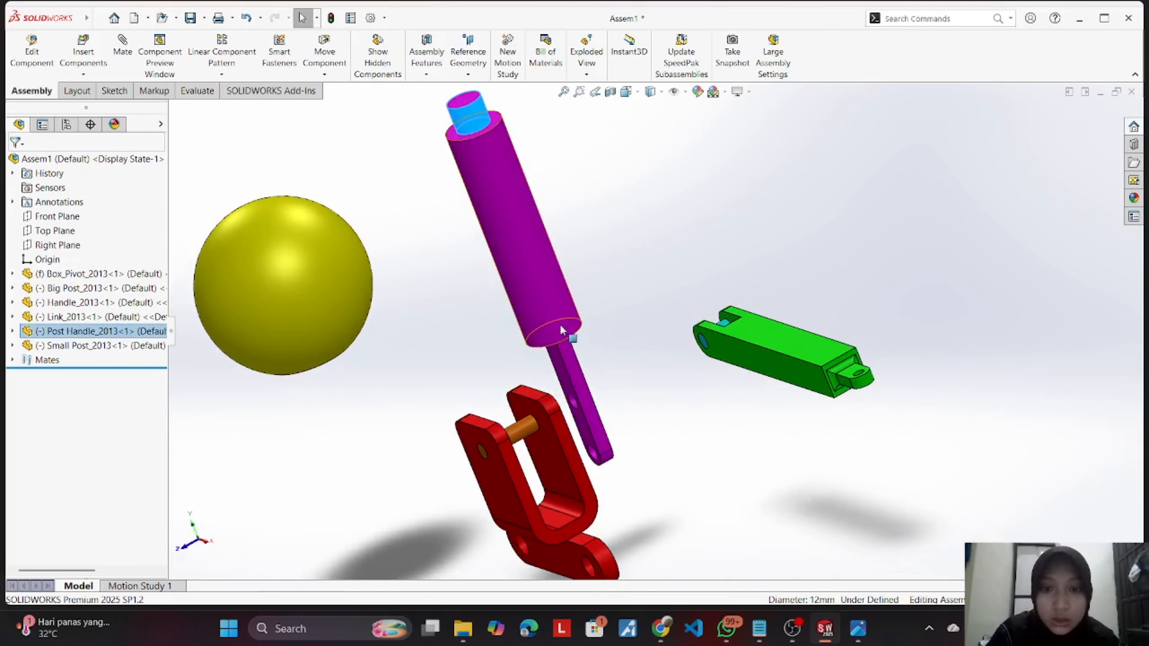
left_click(510, 311)
left_click_drag(510, 311, 490, 217)
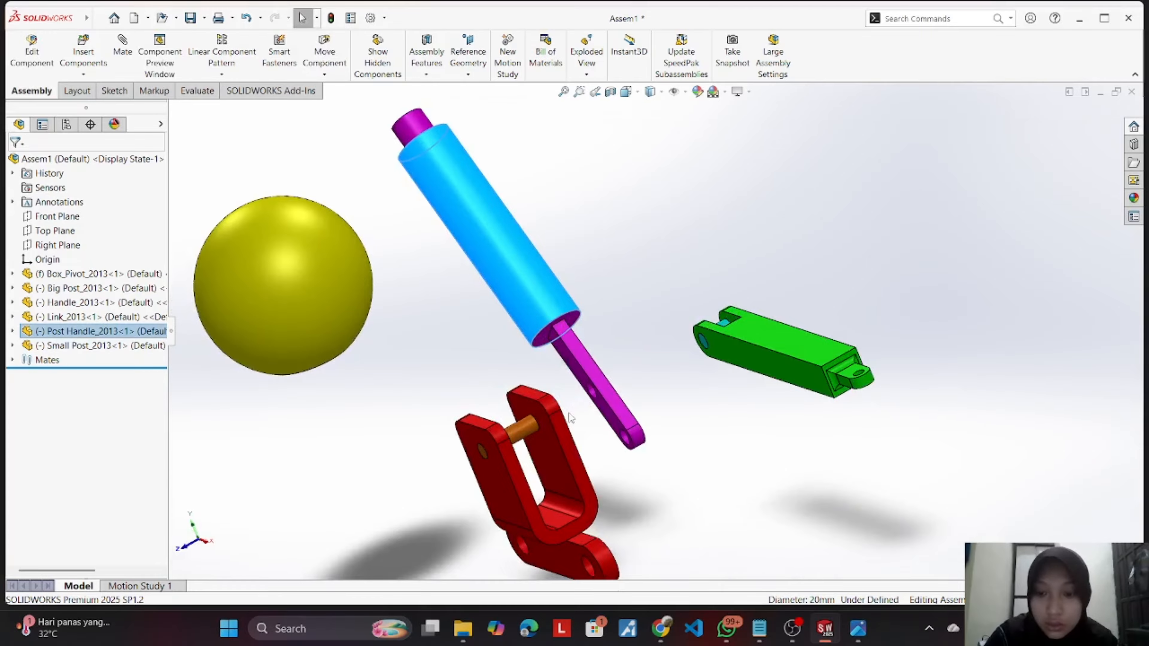
left_click_drag(623, 429, 533, 434)
key("Escape")
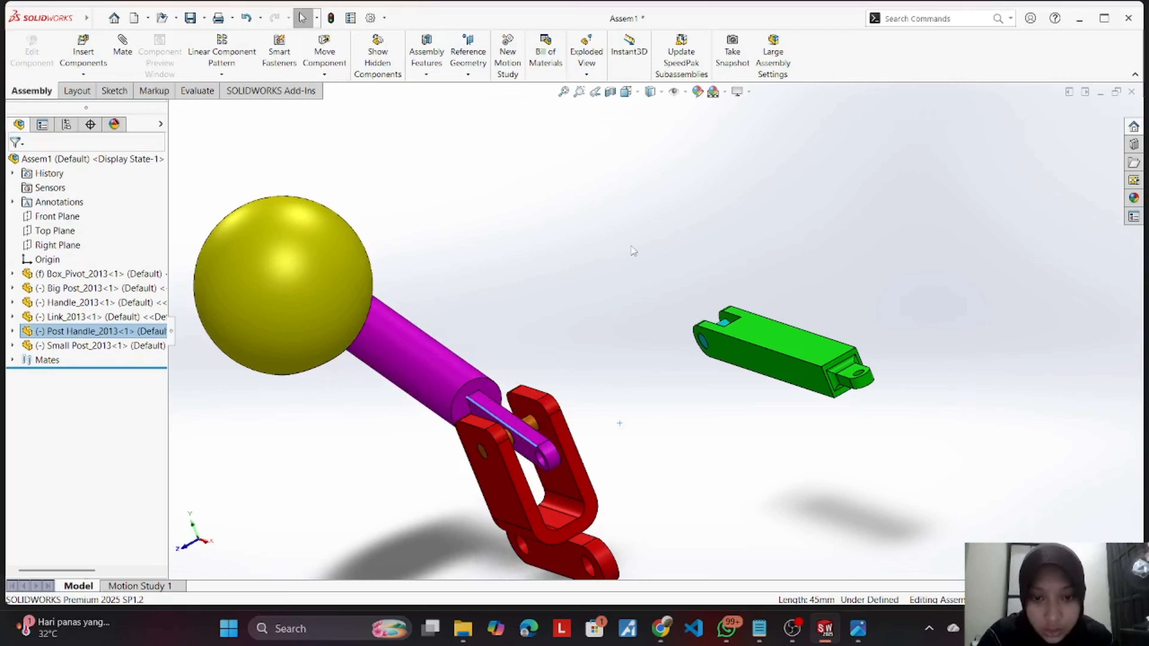
Step: Inspect the Post Handle between the Box Pivot's ears, and switch to Practice_Drawing.JPG in the image viewer to compare its placement
middle_click_drag(634, 250, 588, 418)
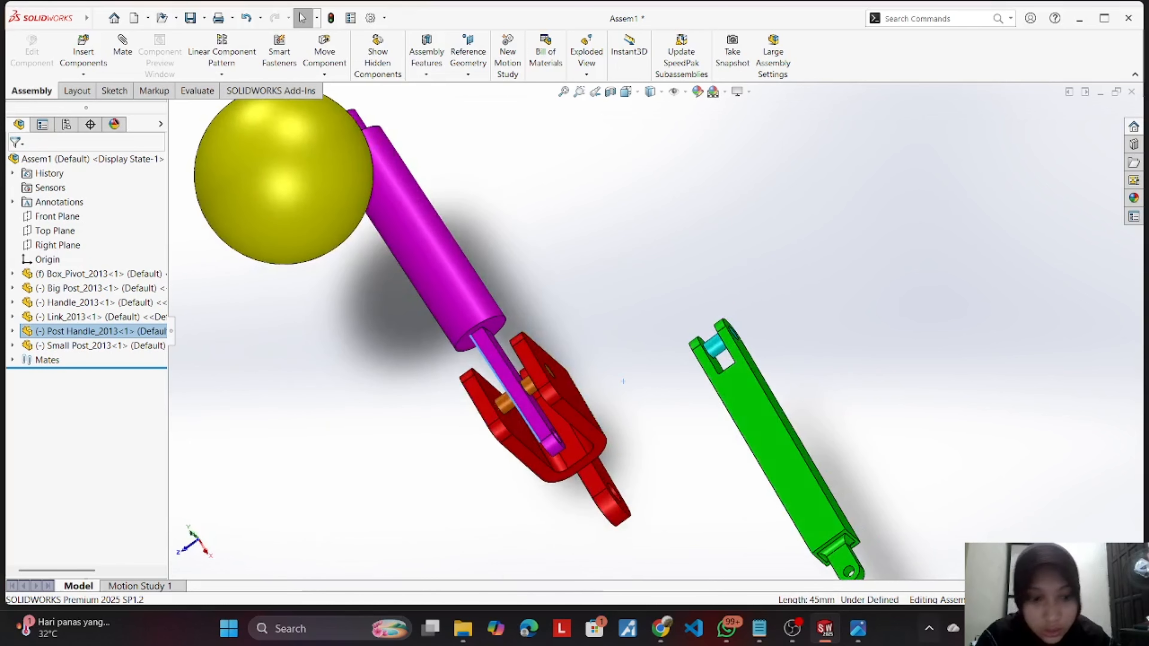
left_click(858, 629)
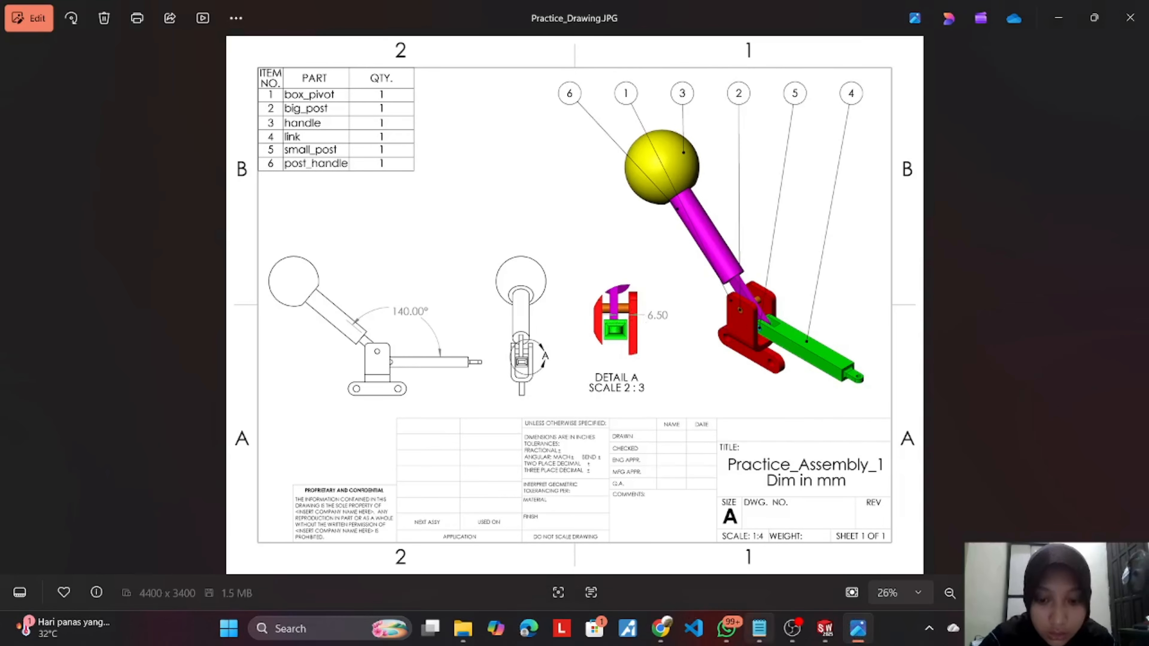
mouse_move(759, 627)
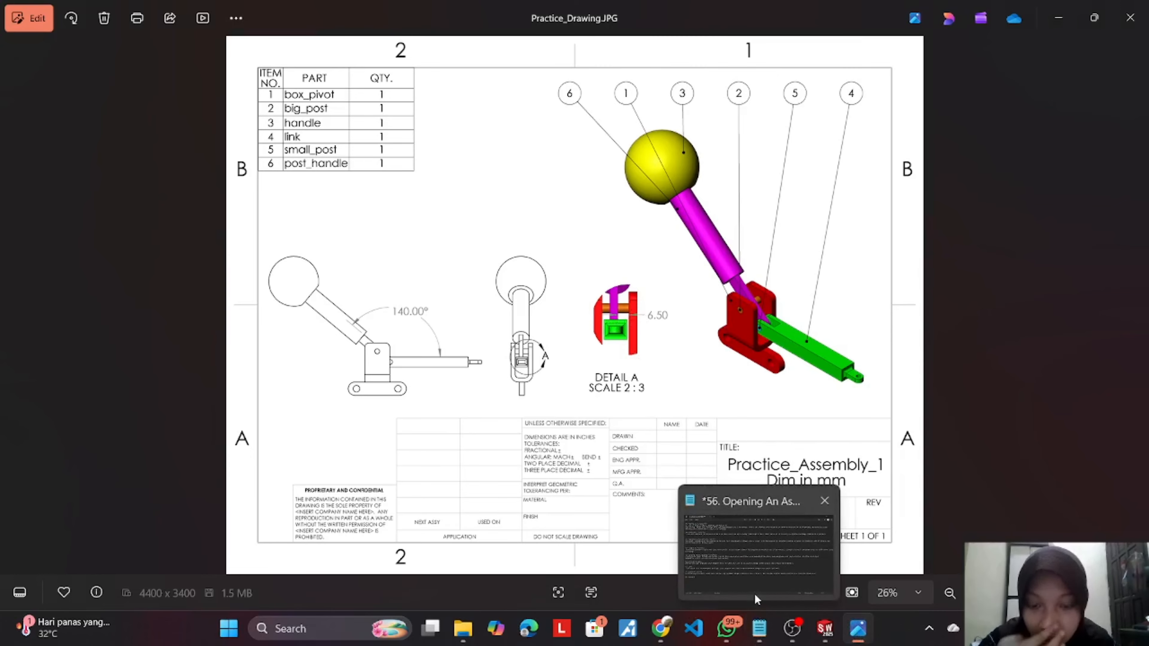
Step: Switch back to SOLIDWORKS and pull the Post Handle along the Big Post axis until it is clear of the Box Pivot
mouse_move(749, 579)
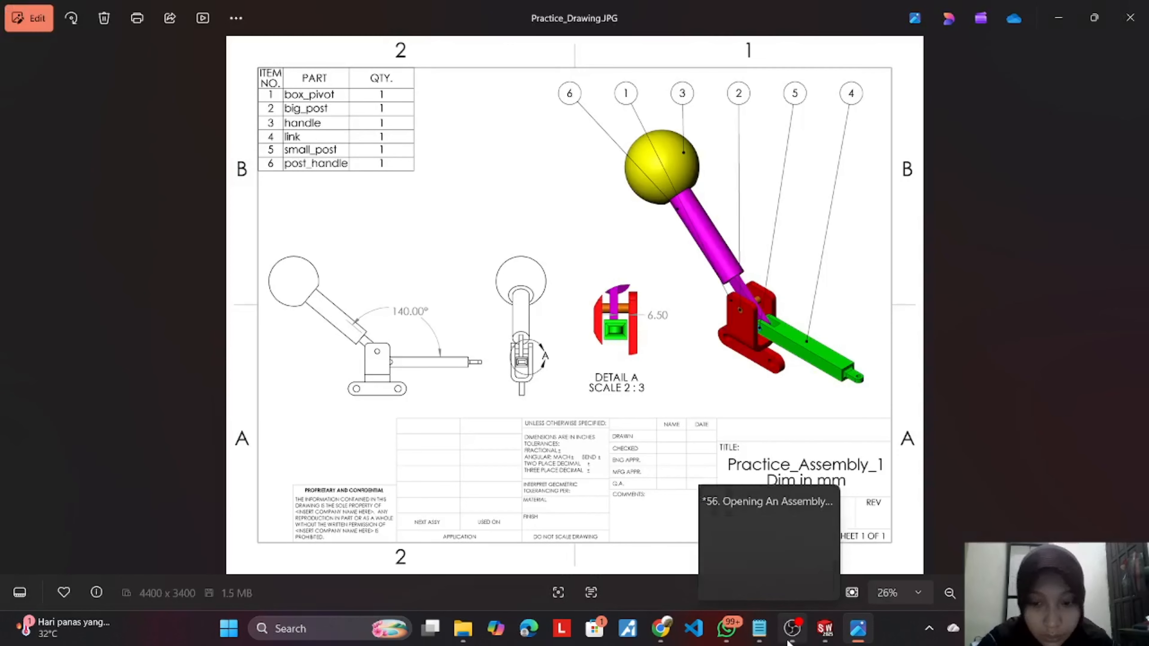
mouse_move(790, 642)
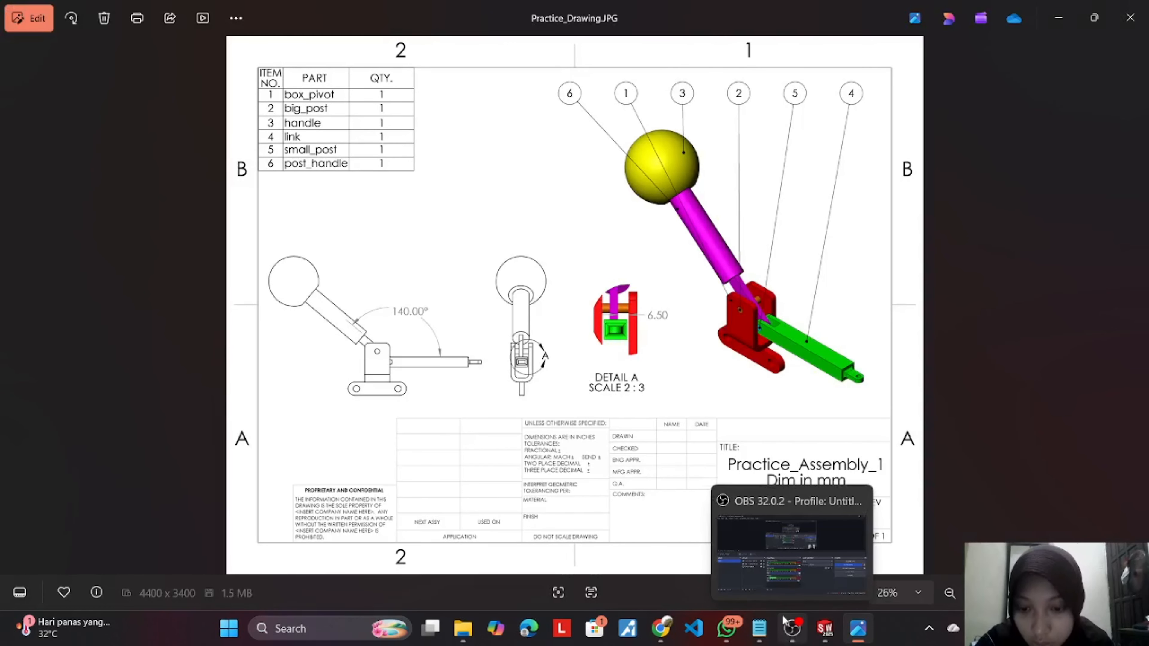
mouse_move(790, 585)
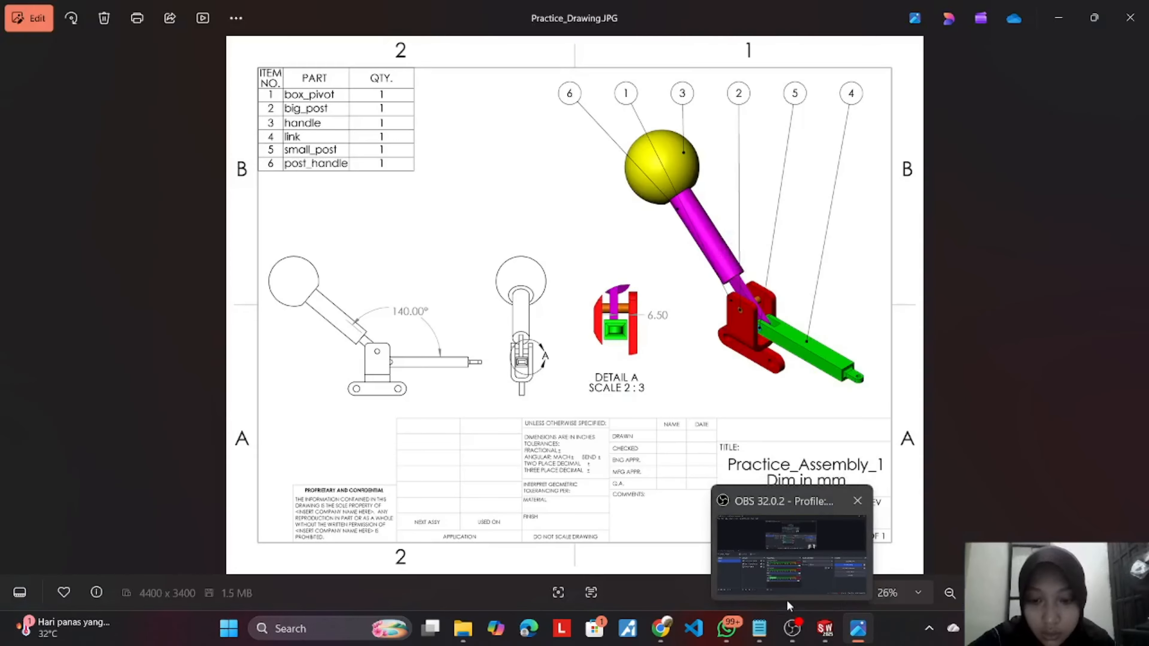
left_click(825, 628)
left_click_drag(478, 359, 352, 344)
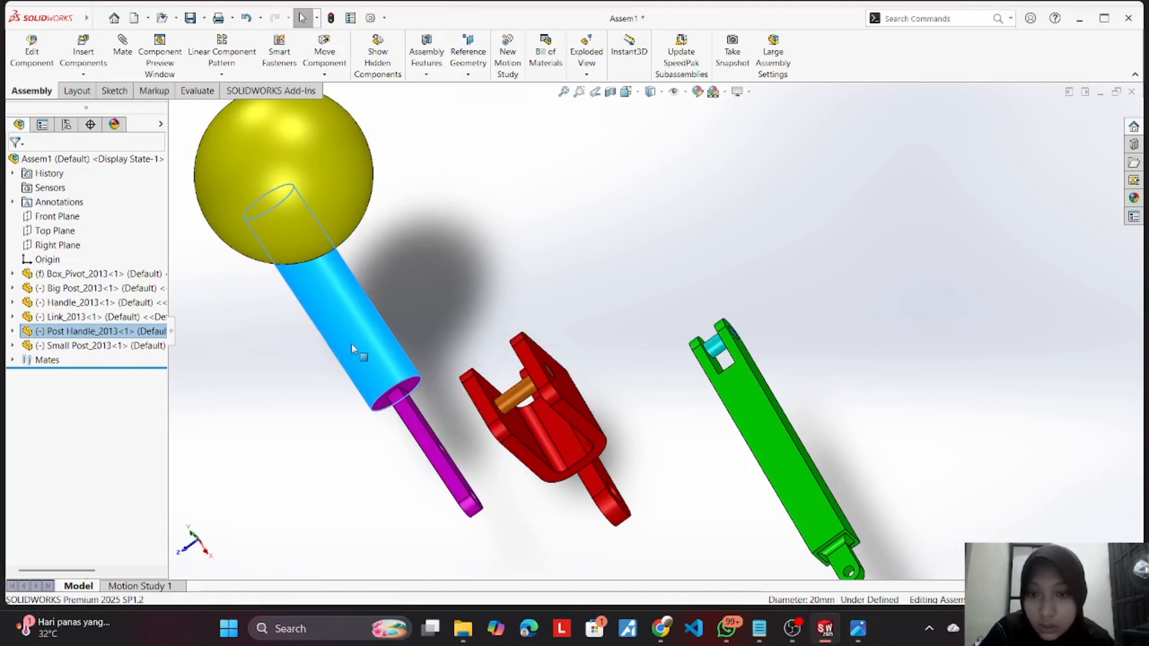
Step: Start a mate between the side face of the Post Handle's flat bar and the inner face of the Box Pivot's far ear
left_click(122, 48)
middle_click_drag(673, 186, 607, 272)
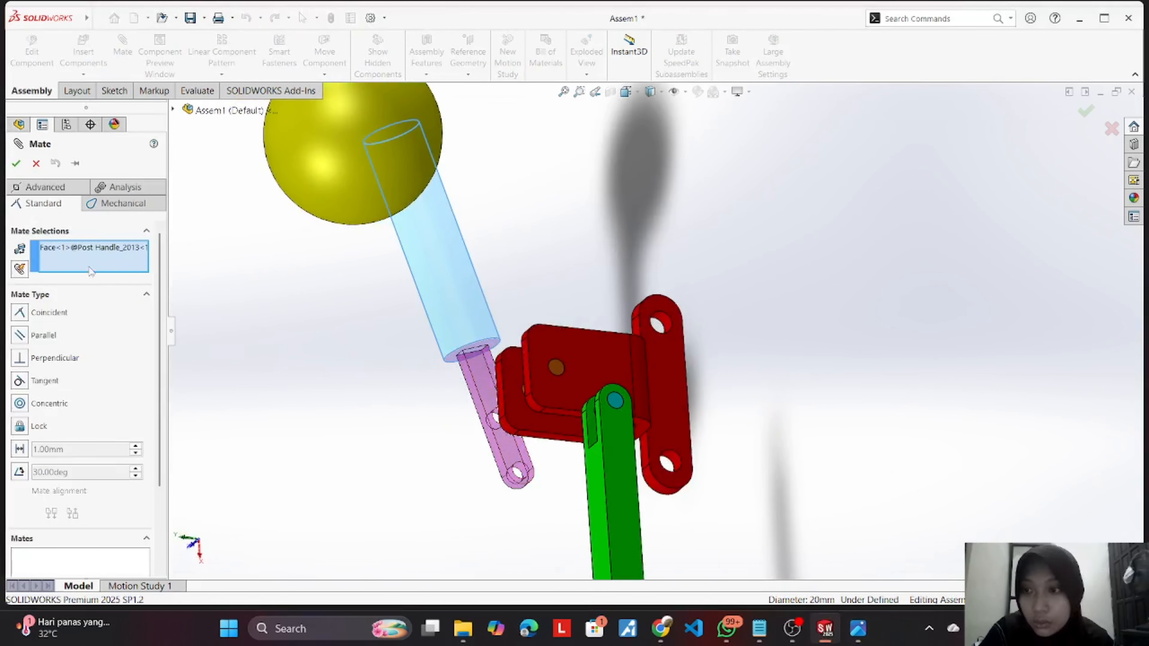
left_click(92, 252)
right_click(93, 251)
left_click(115, 271)
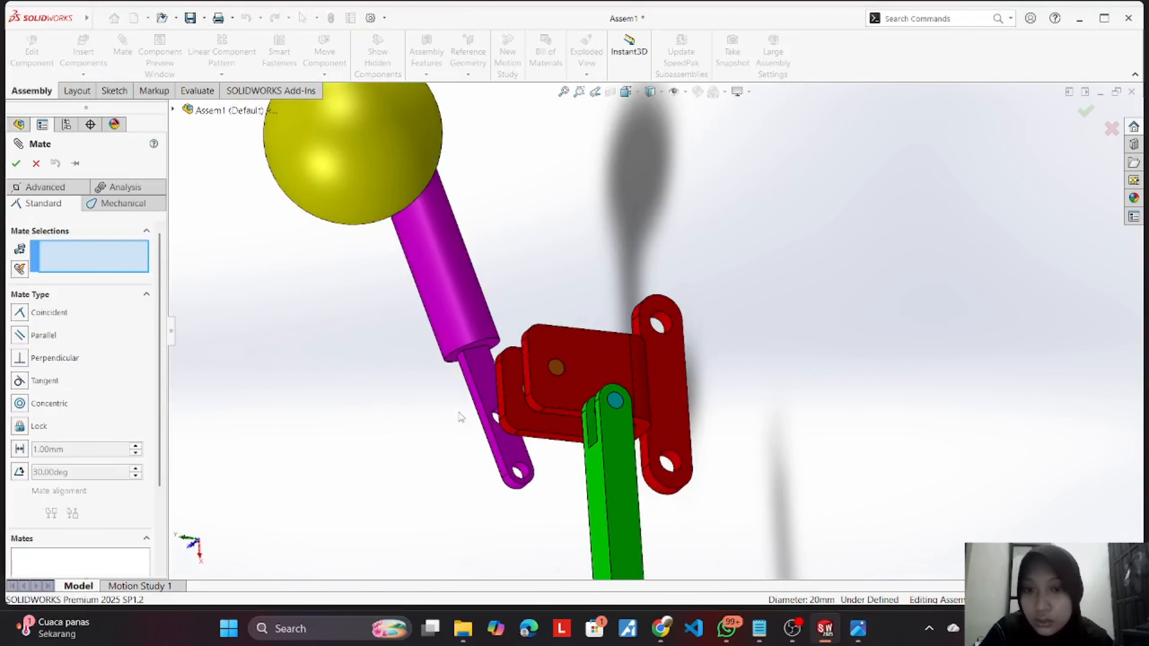
left_click(485, 379)
middle_click_drag(599, 307, 714, 259)
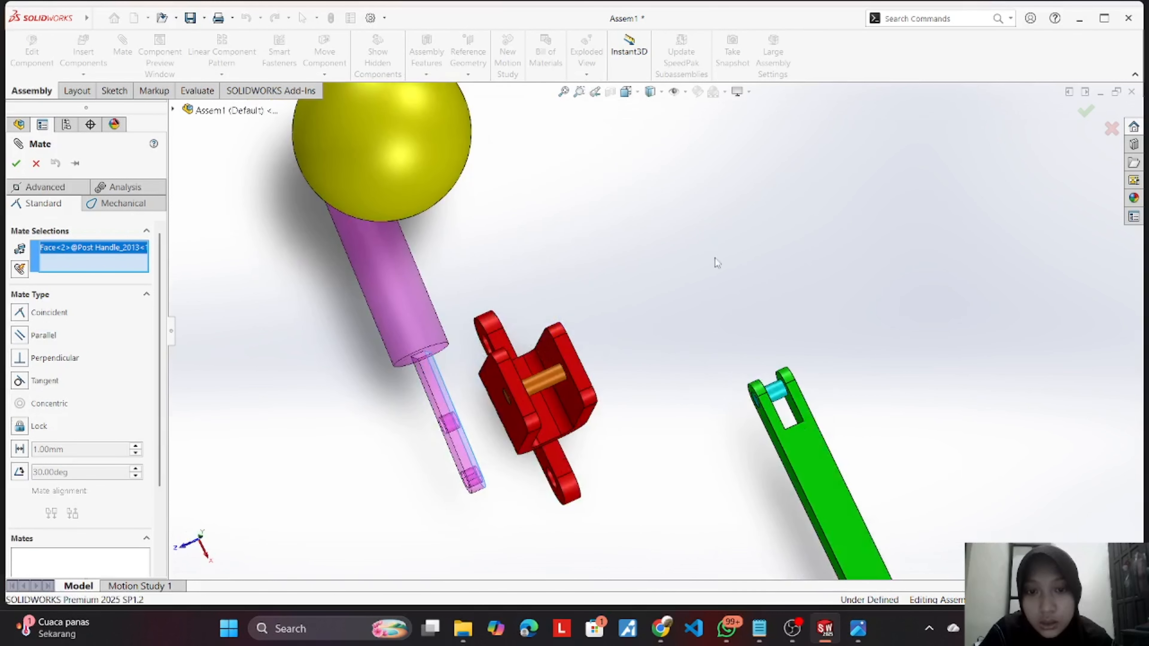
left_click(563, 391)
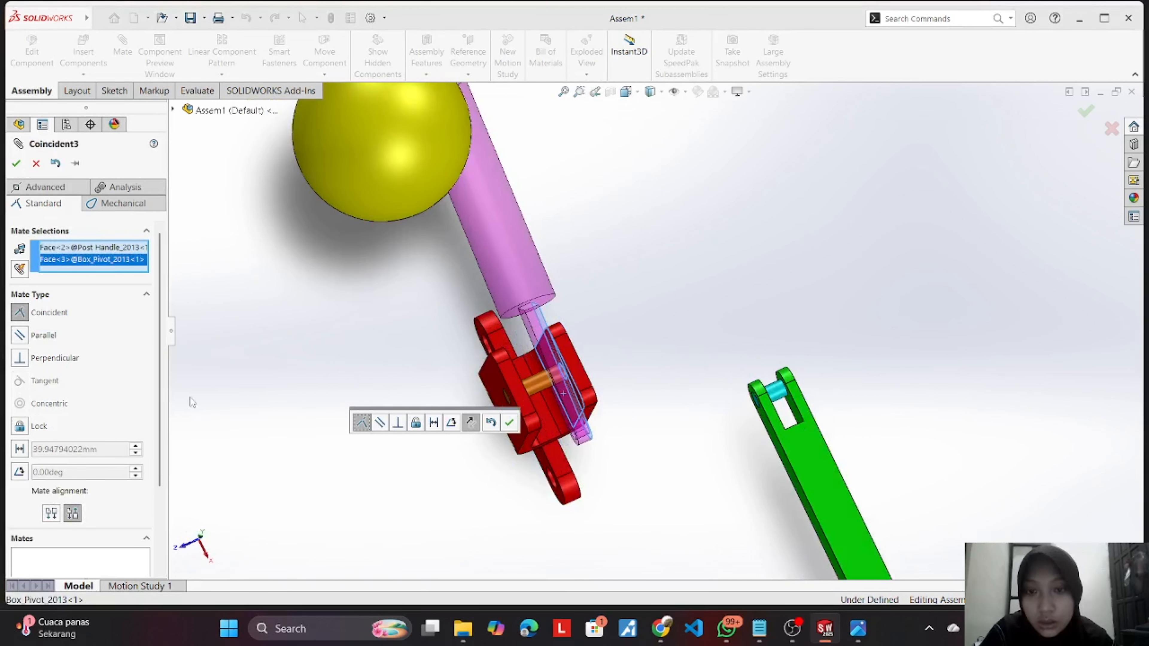
Step: Make the mate between the flat bar and the Box Pivot's ear a distance mate of 6.50 mm
left_click(19, 450)
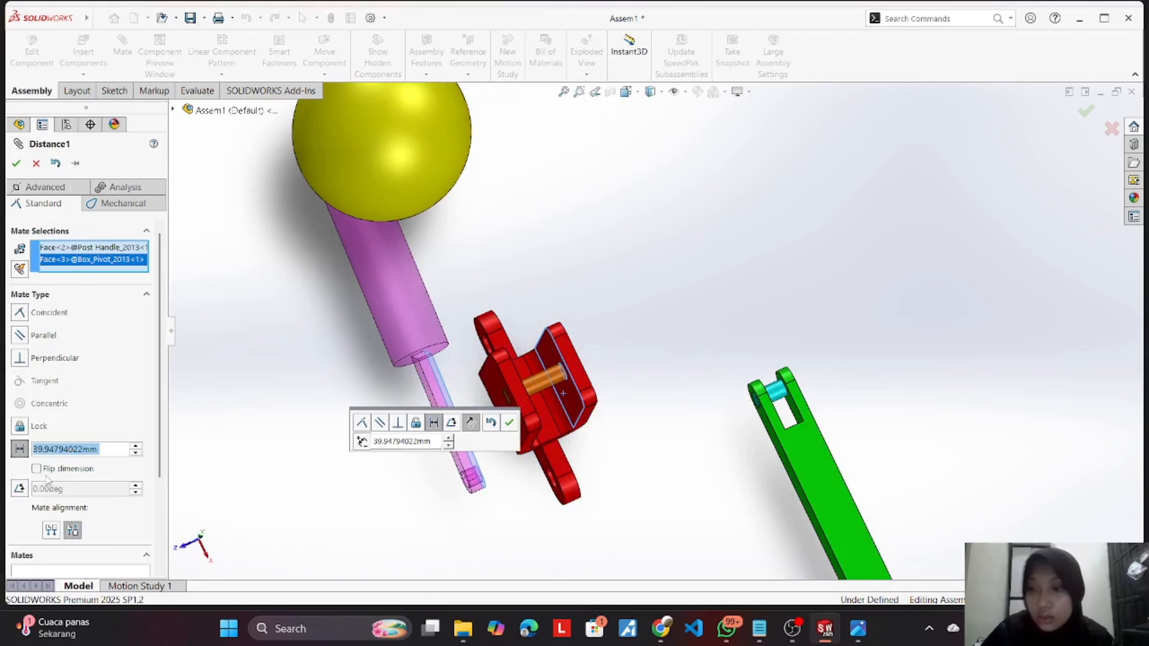
type("6.50")
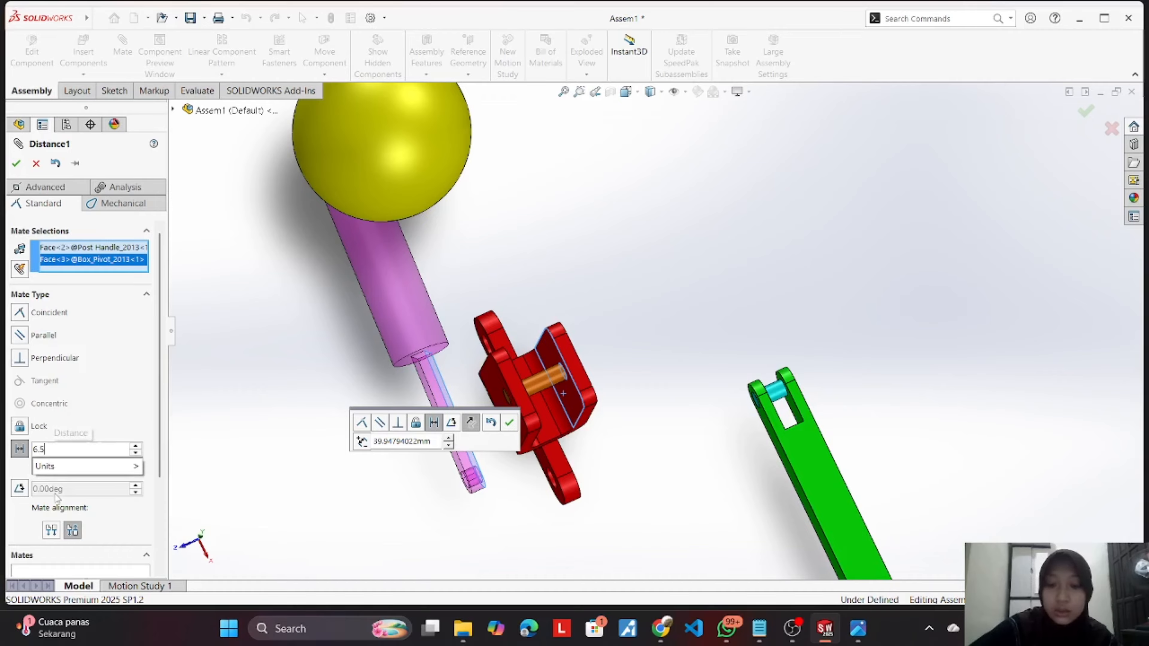
mouse_move(61, 467)
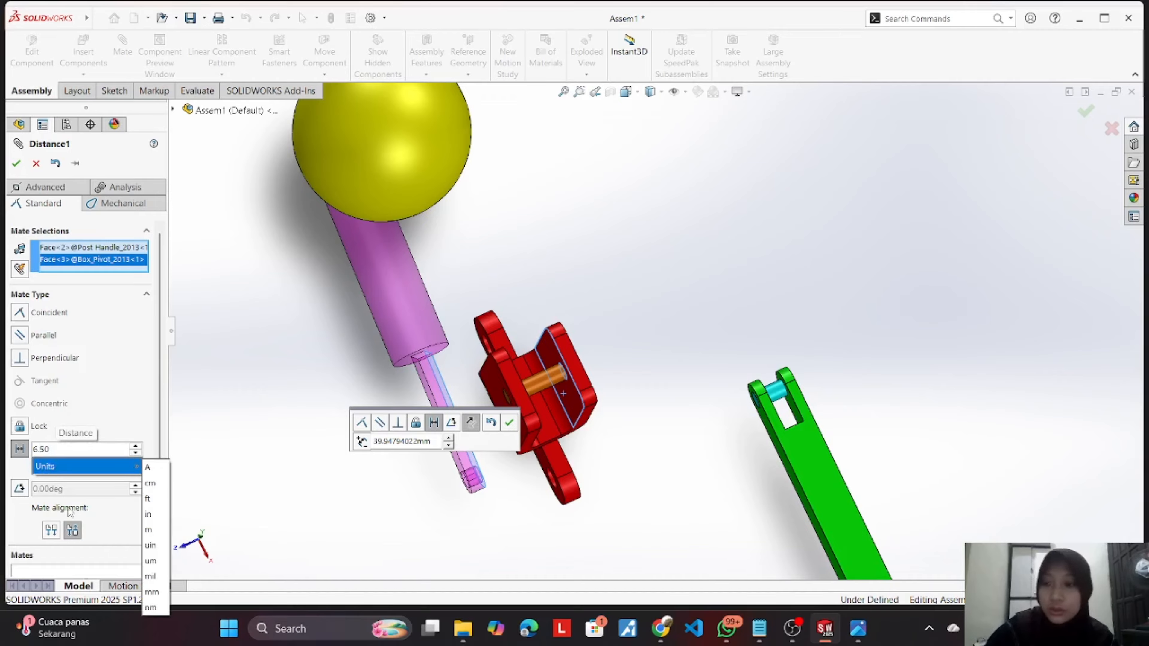
left_click(151, 592)
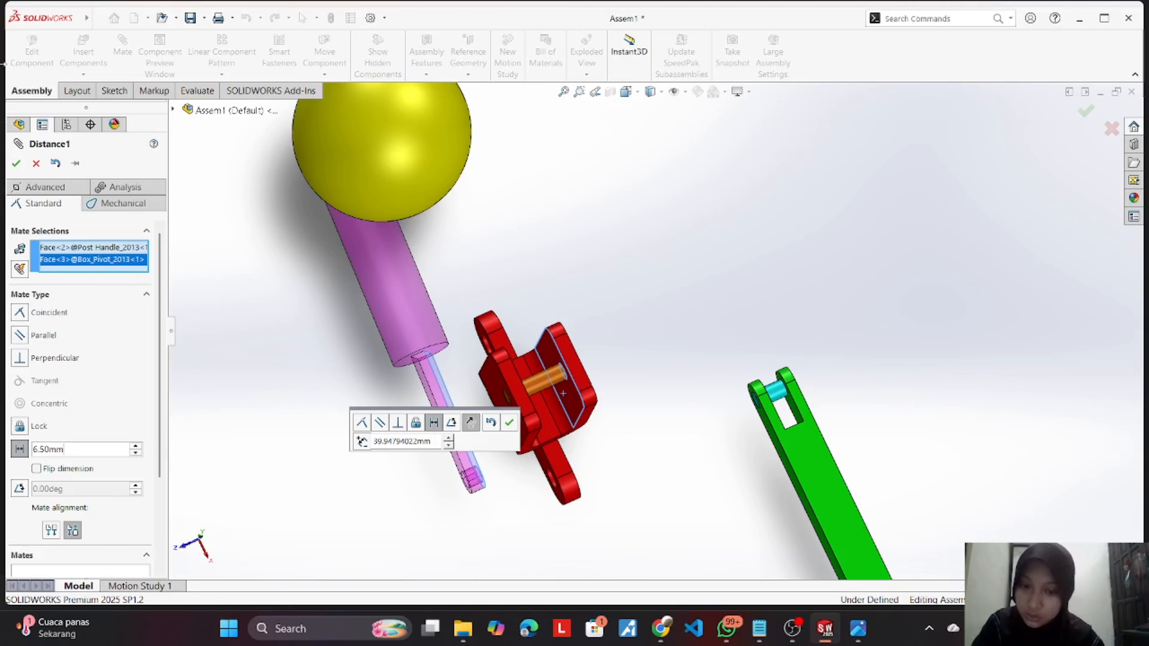
left_click(16, 164)
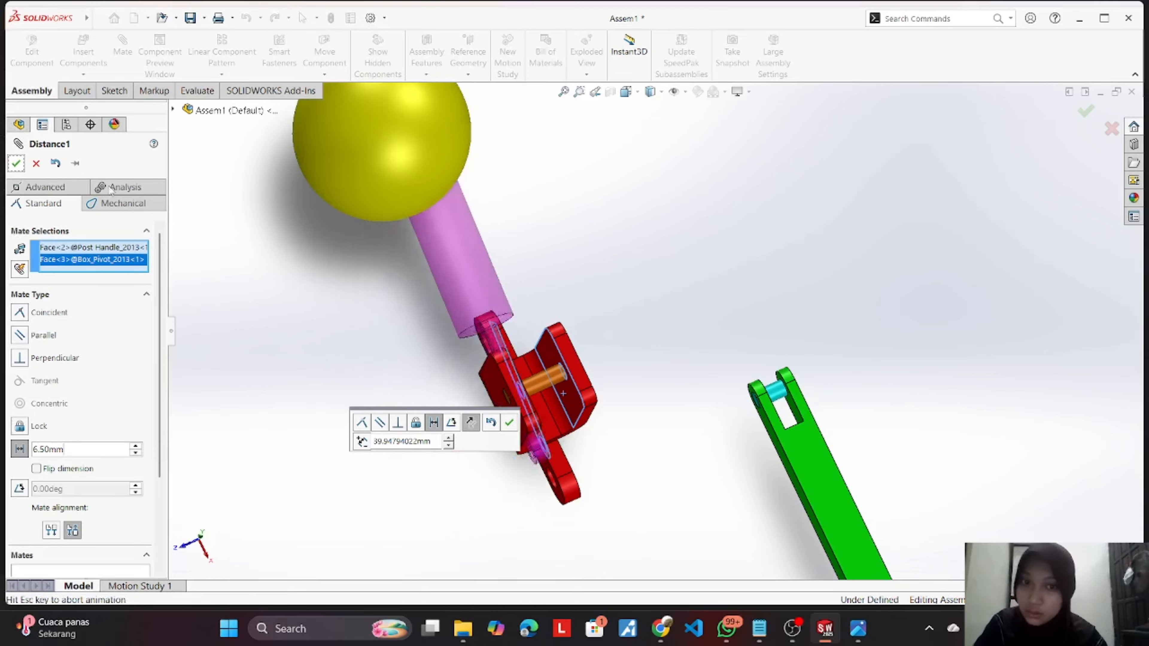
left_click(17, 164)
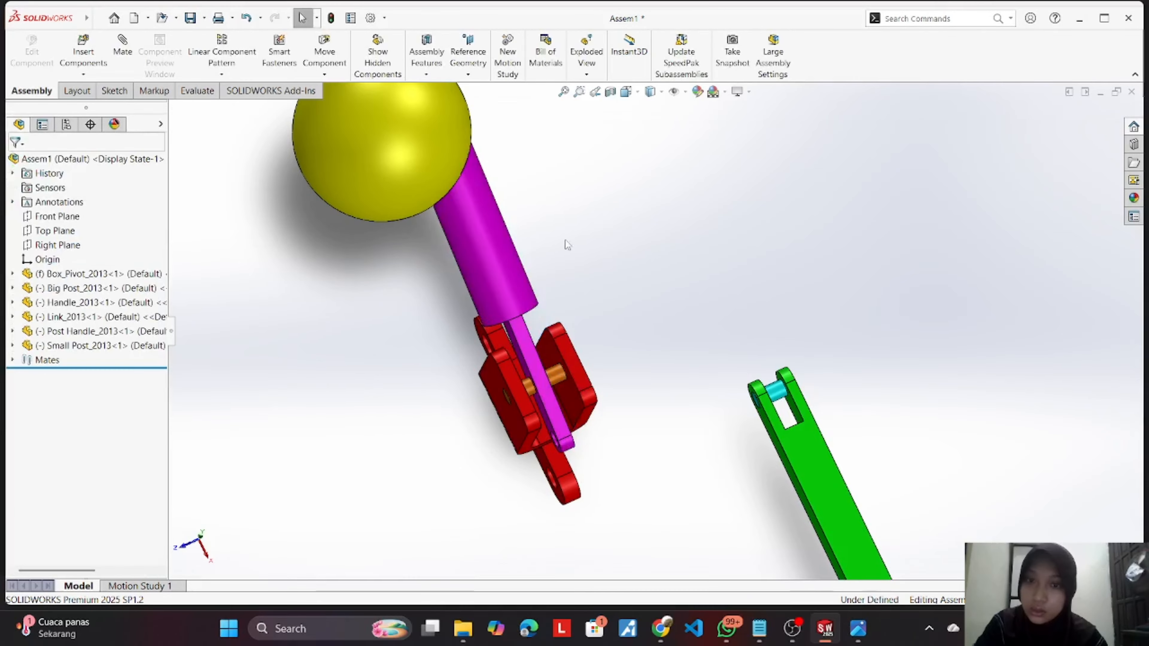
Step: Swing the Post Handle slightly about the Big Post, and move the Link closer to the Box Pivot
left_click_drag(492, 204, 456, 135)
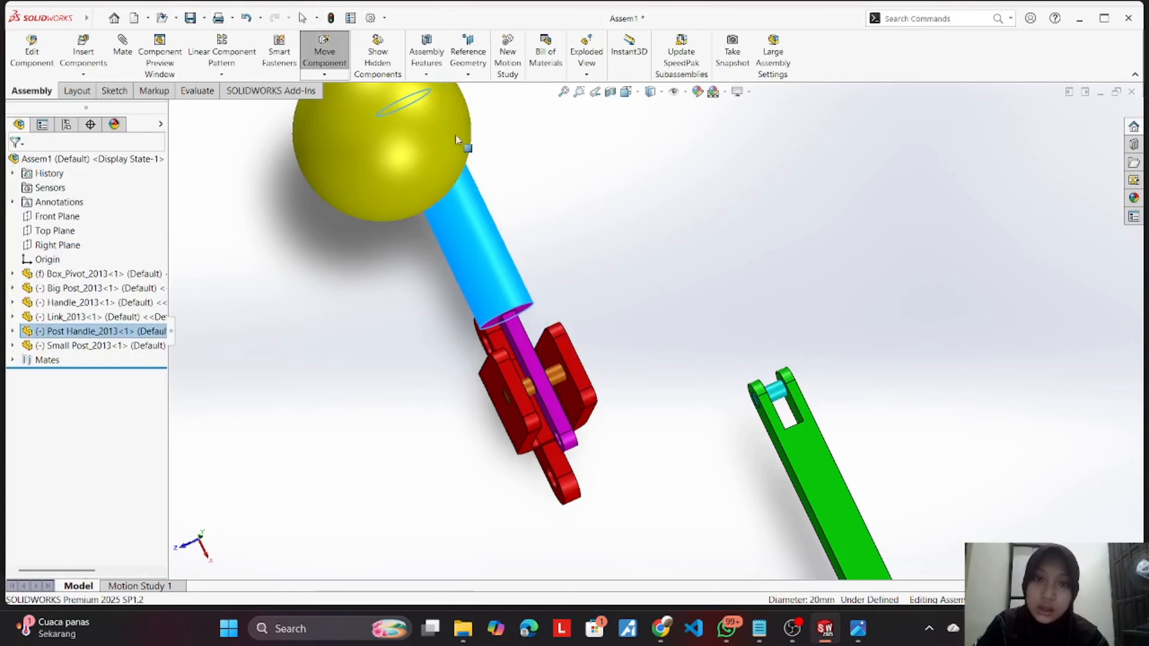
left_click_drag(819, 453, 702, 488)
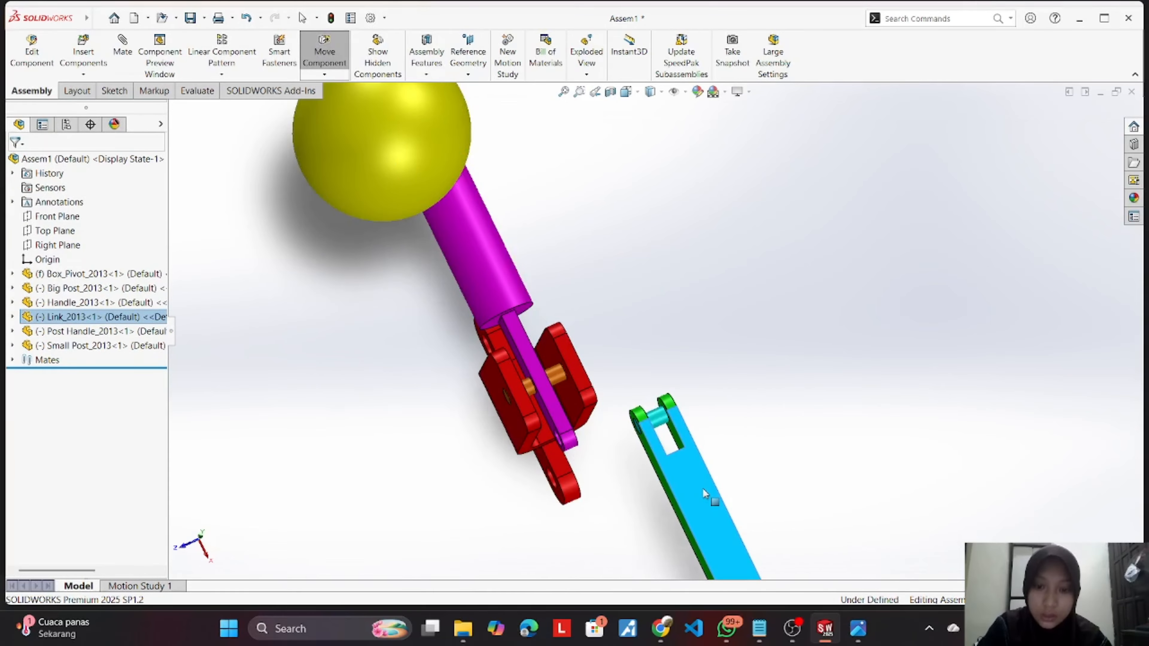
key("Escape")
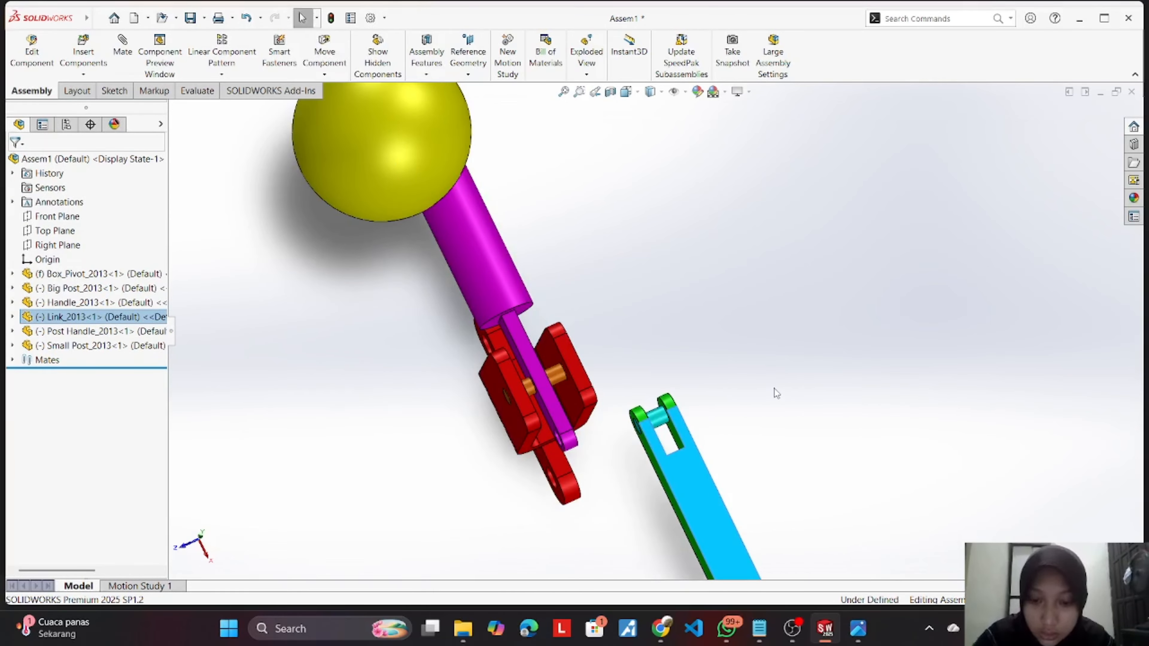
middle_click_drag(802, 410, 838, 375)
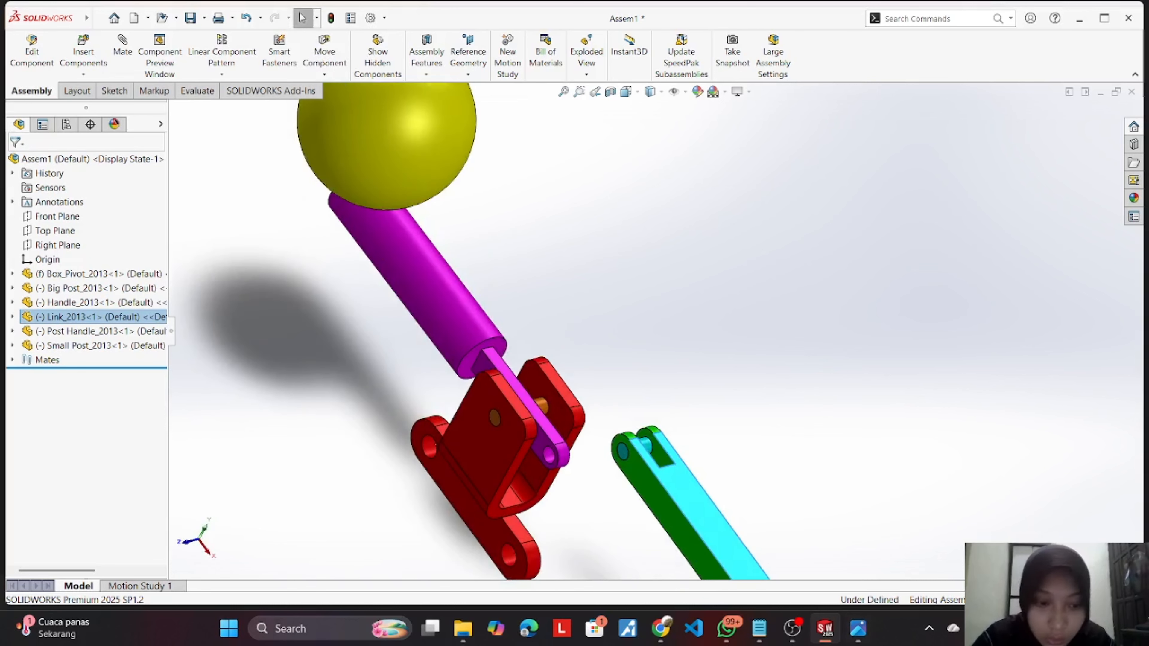
Step: Check Practice_Drawing.JPG in the image viewer, and mate the Small Post concentric with the hole at the Post Handle's free end in SOLIDWORKS
left_click(865, 631)
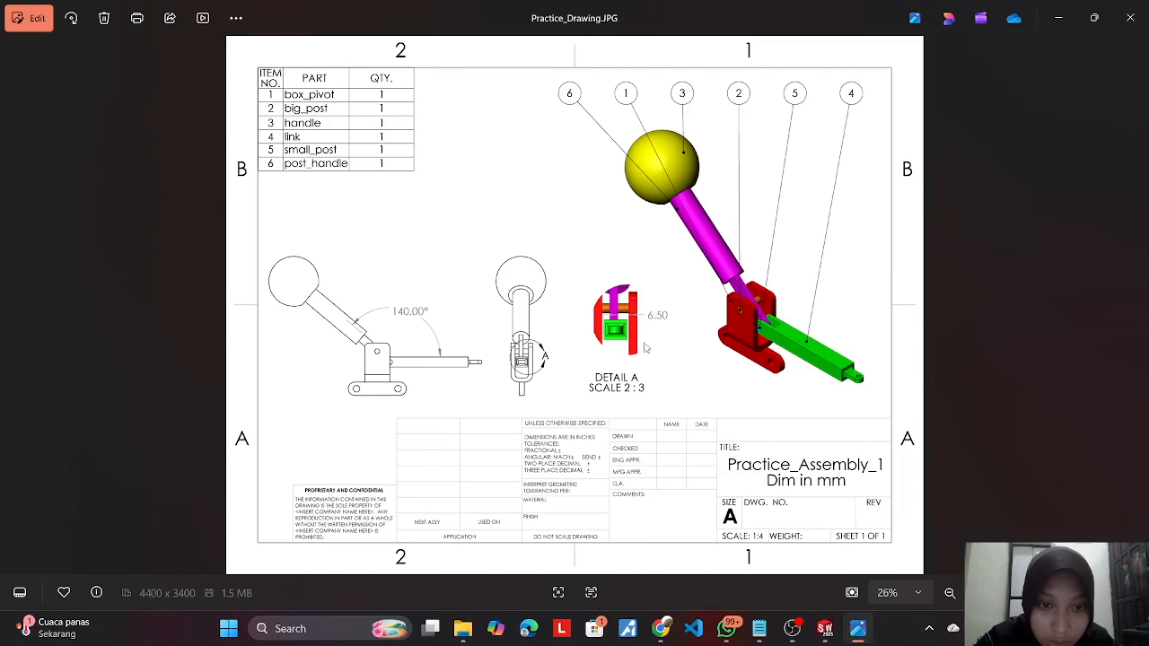
left_click(825, 634)
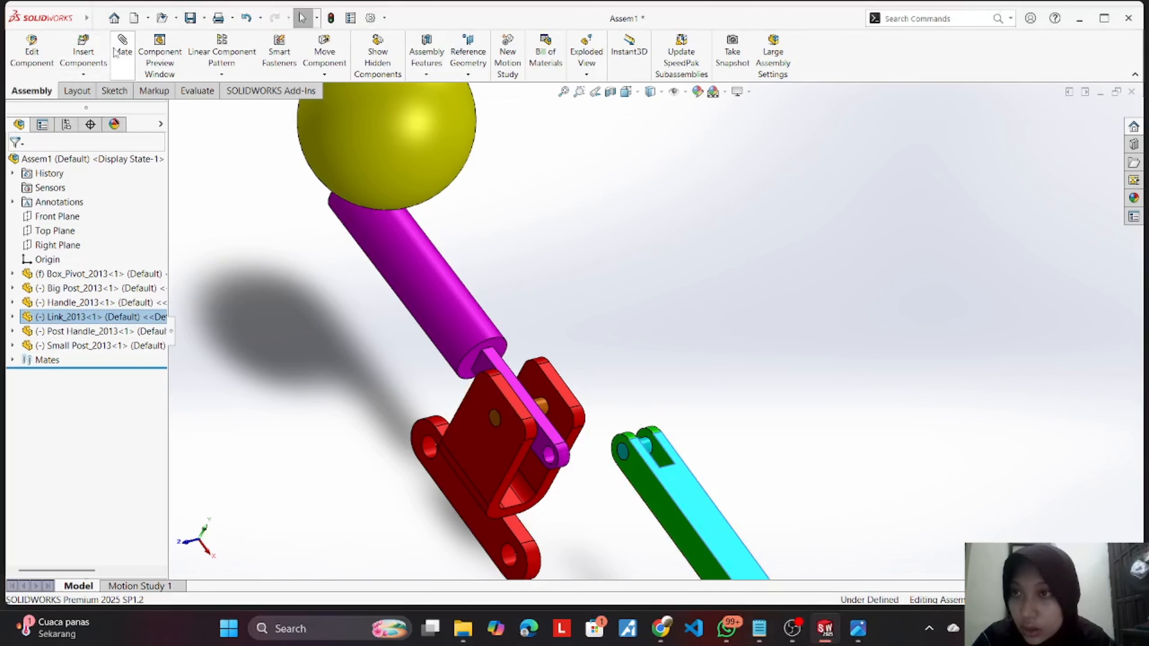
left_click(124, 52)
middle_click_drag(742, 276, 679, 456)
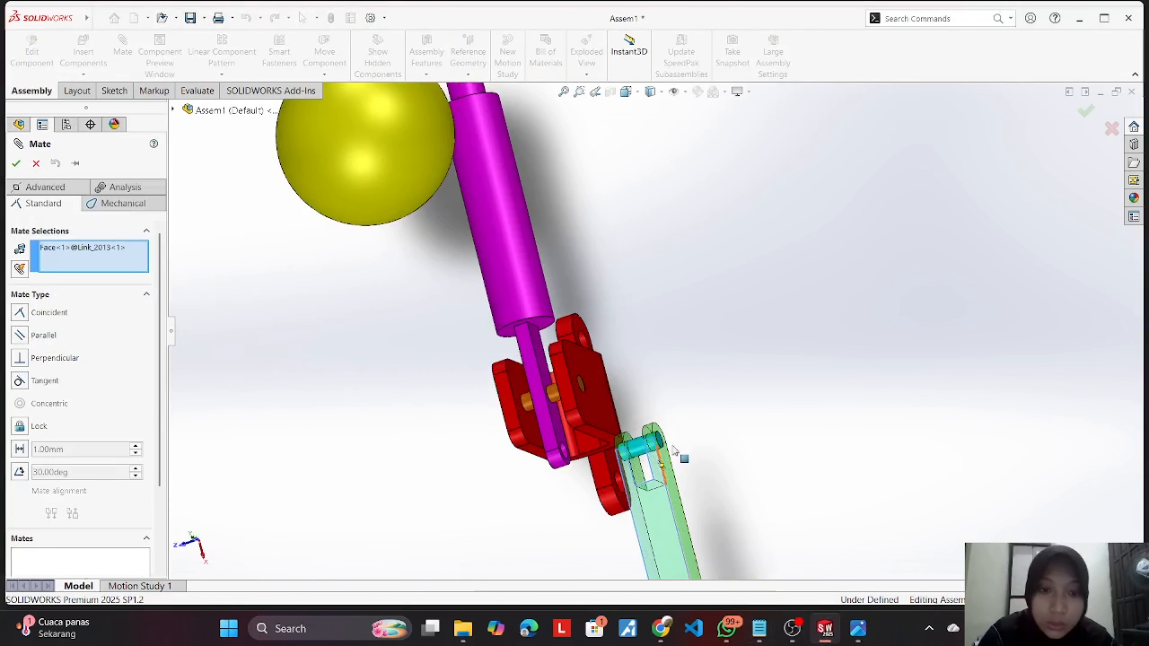
right_click(64, 248)
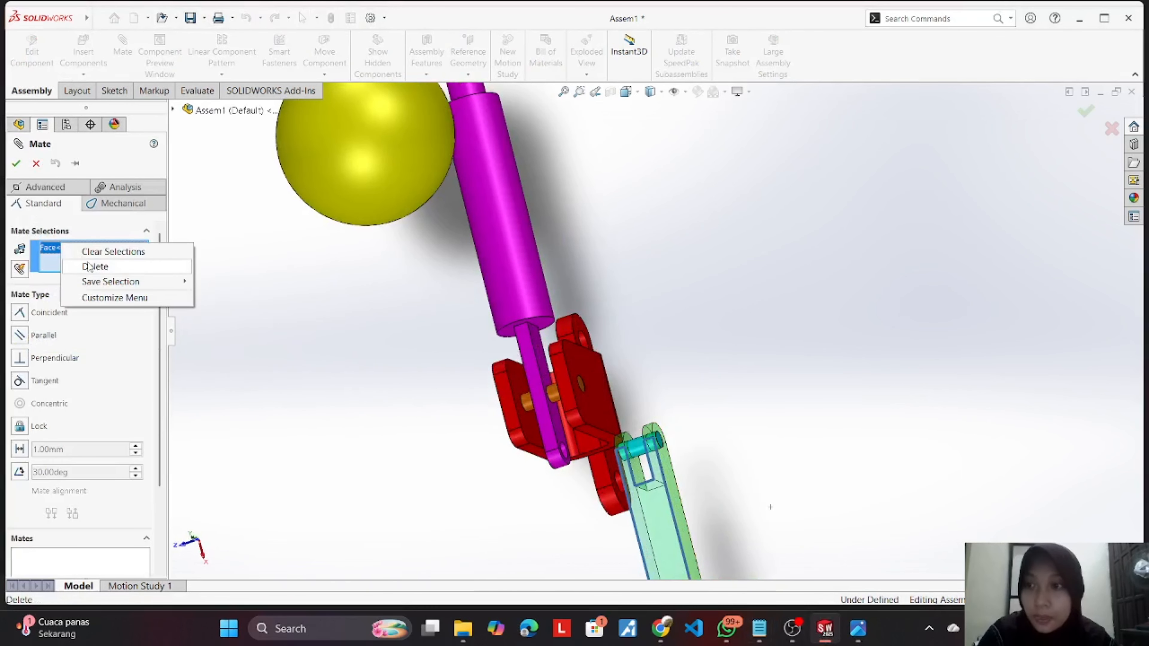
left_click(81, 253)
left_click(638, 454)
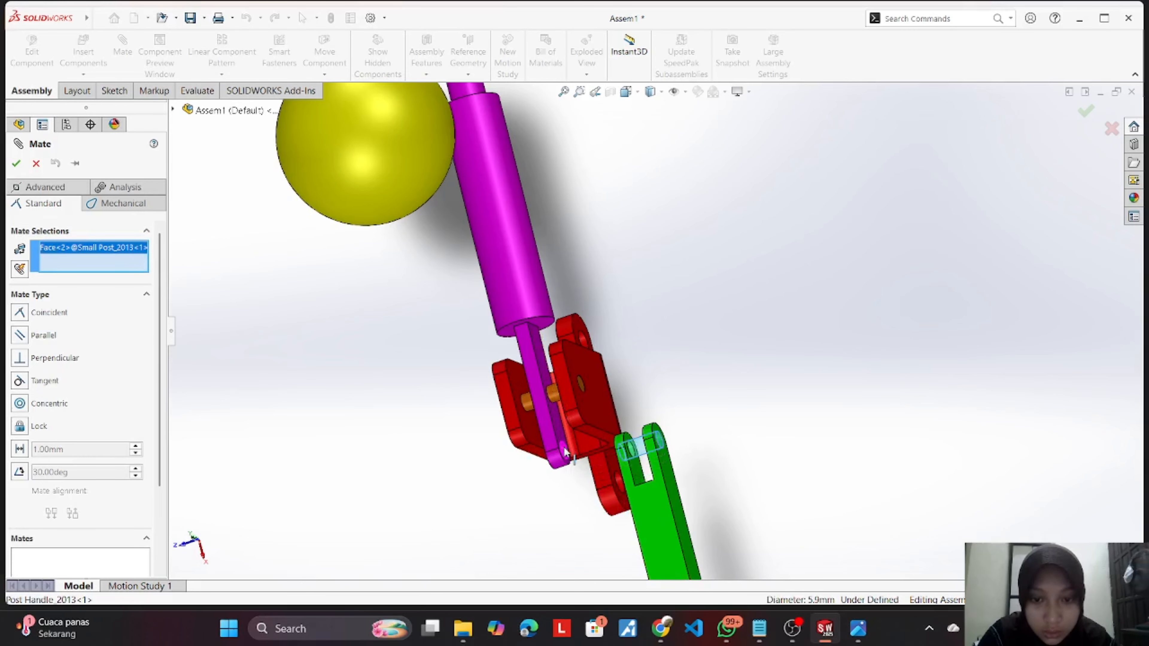
middle_click_drag(564, 450, 521, 456)
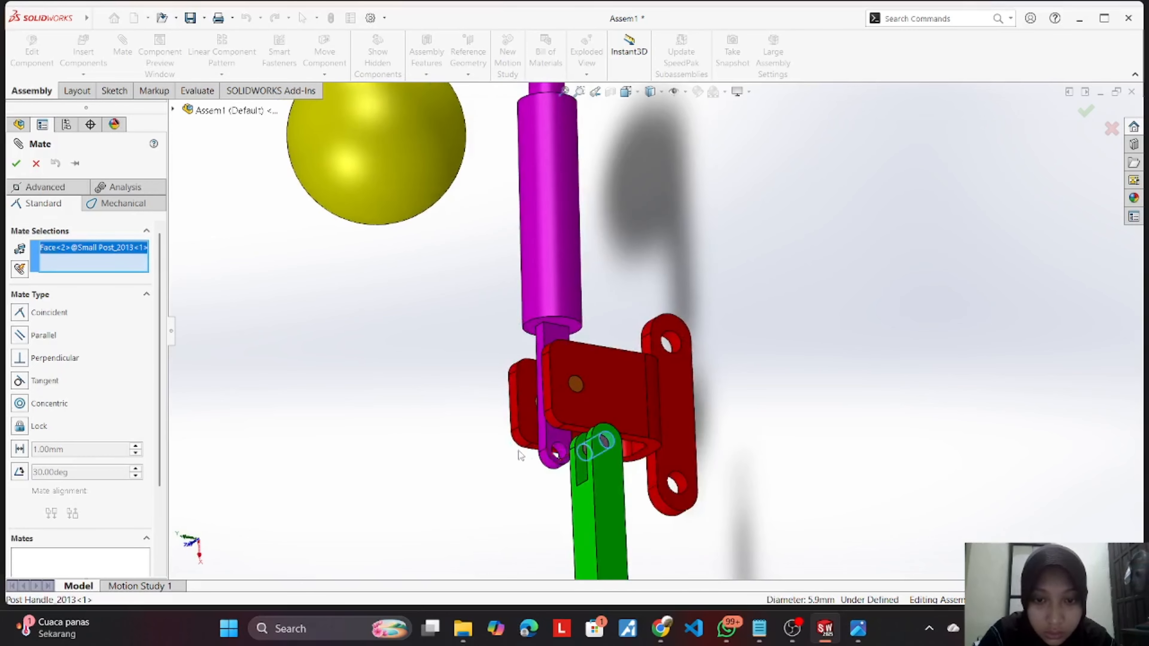
left_click(562, 454)
middle_click_drag(775, 444, 839, 399)
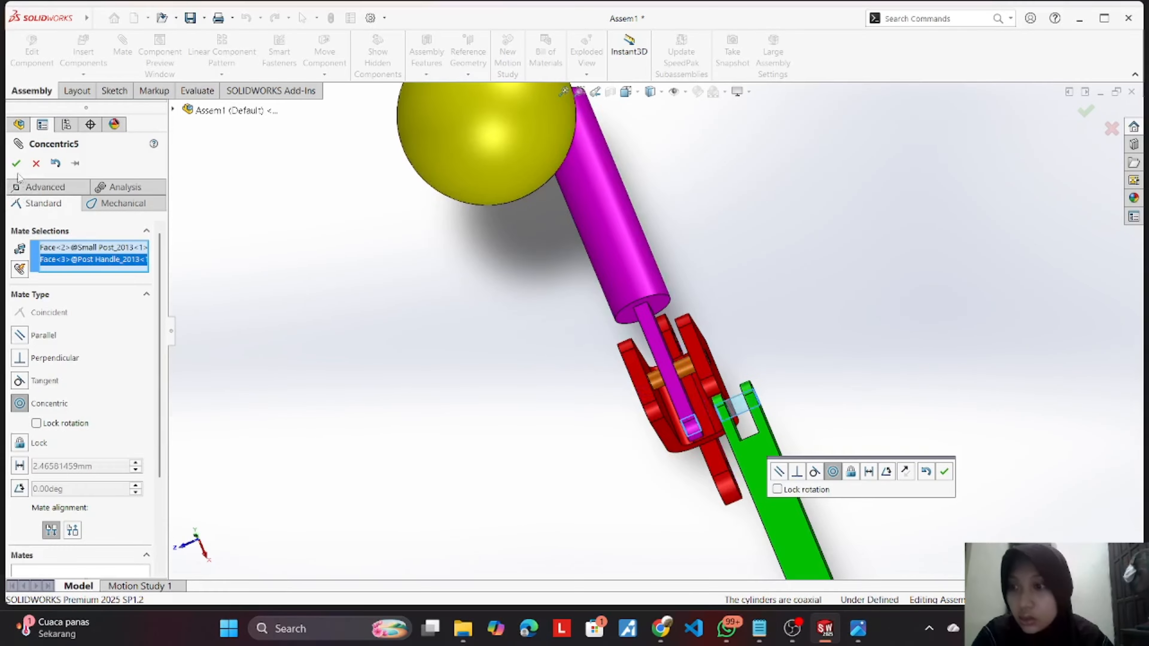
left_click(16, 163)
left_click(16, 163)
Step: Move the Link so its fork straddles the Post Handle's flat-bar end, and compare the placement with Practice_Drawing.JPG in the image viewer
mouse_move(766, 438)
left_mouse_down()
mouse_move(720, 455)
mouse_move(753, 433)
left_mouse_up()
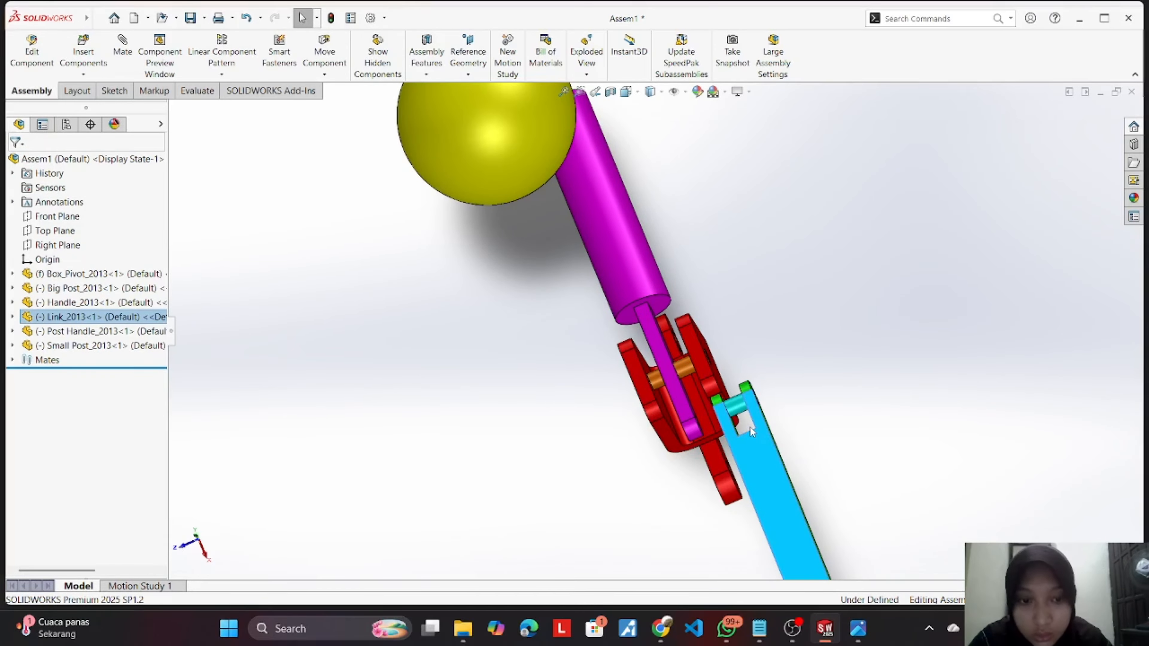
left_click(750, 428)
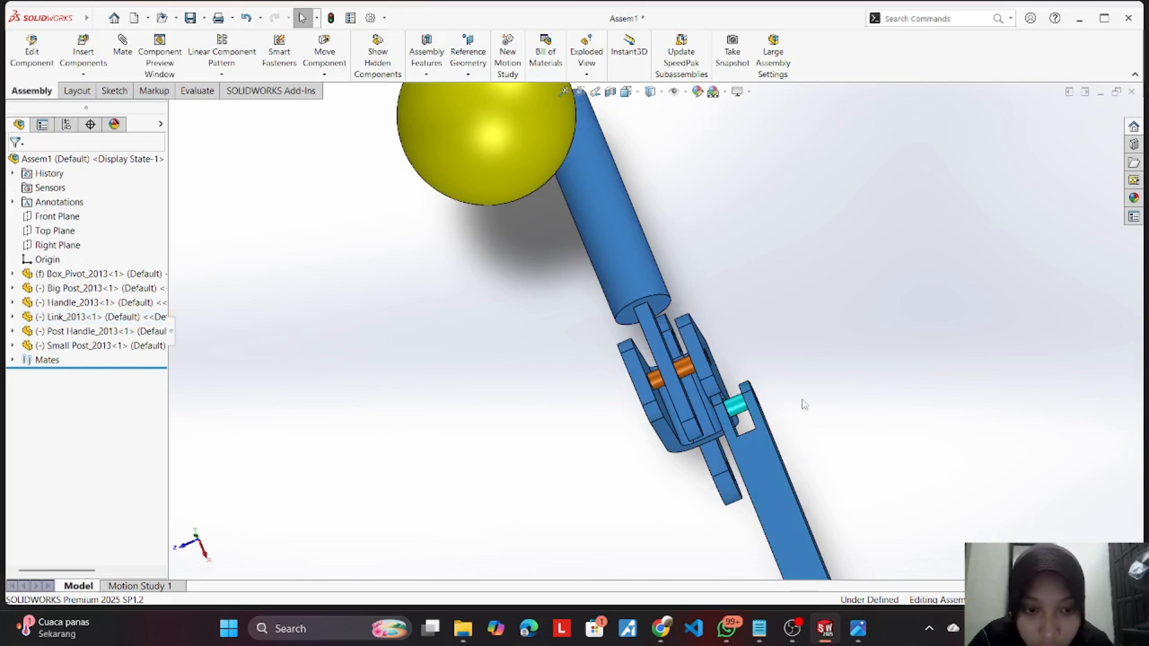
left_click_drag(780, 450, 722, 489)
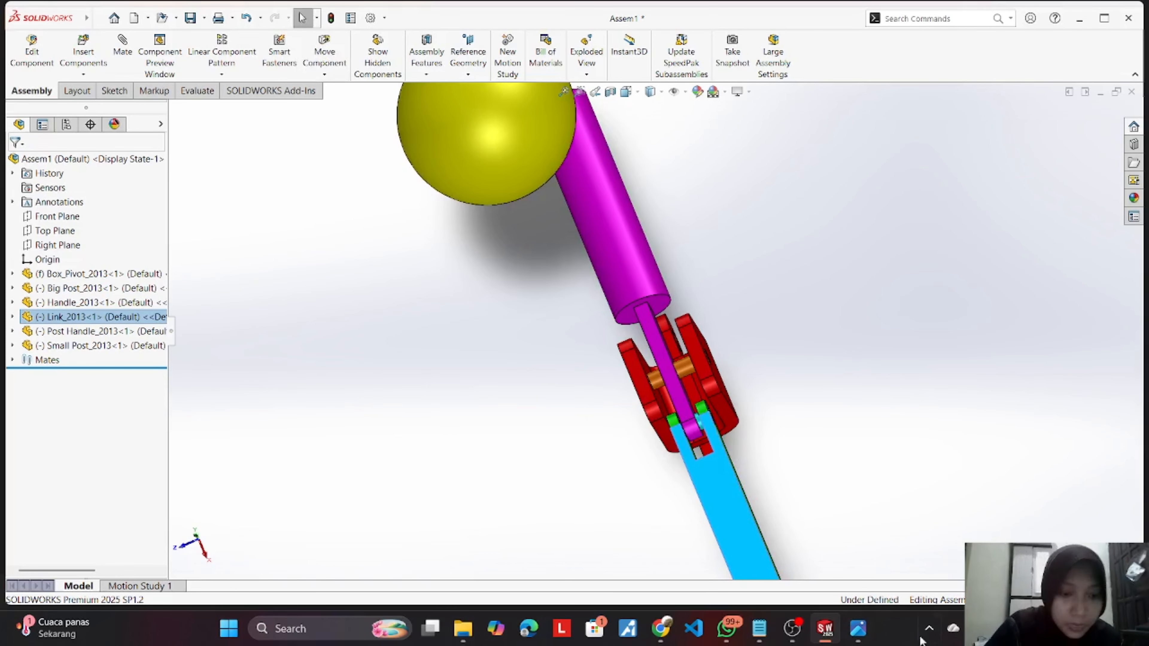
left_click(858, 629)
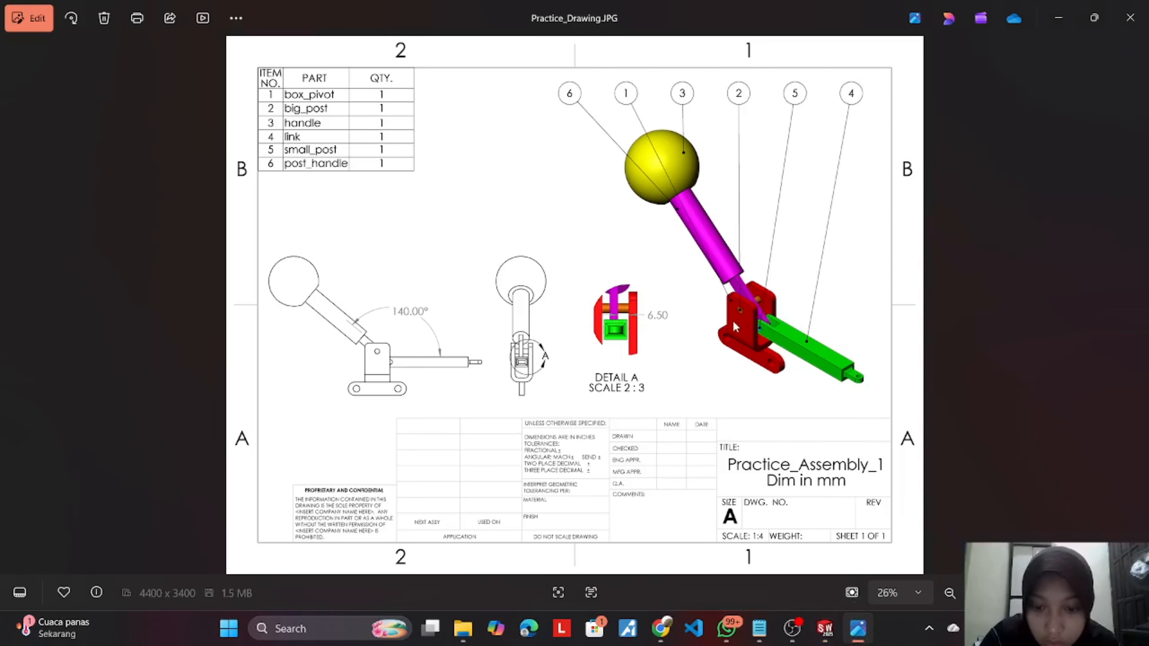
mouse_move(838, 633)
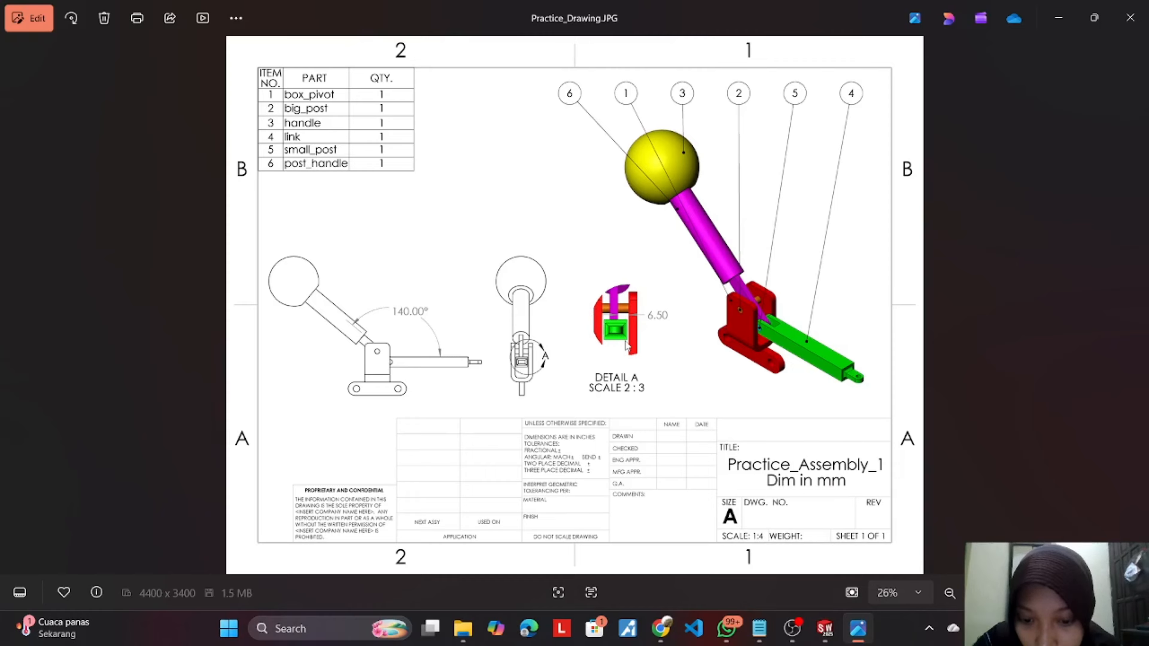
left_click(827, 628)
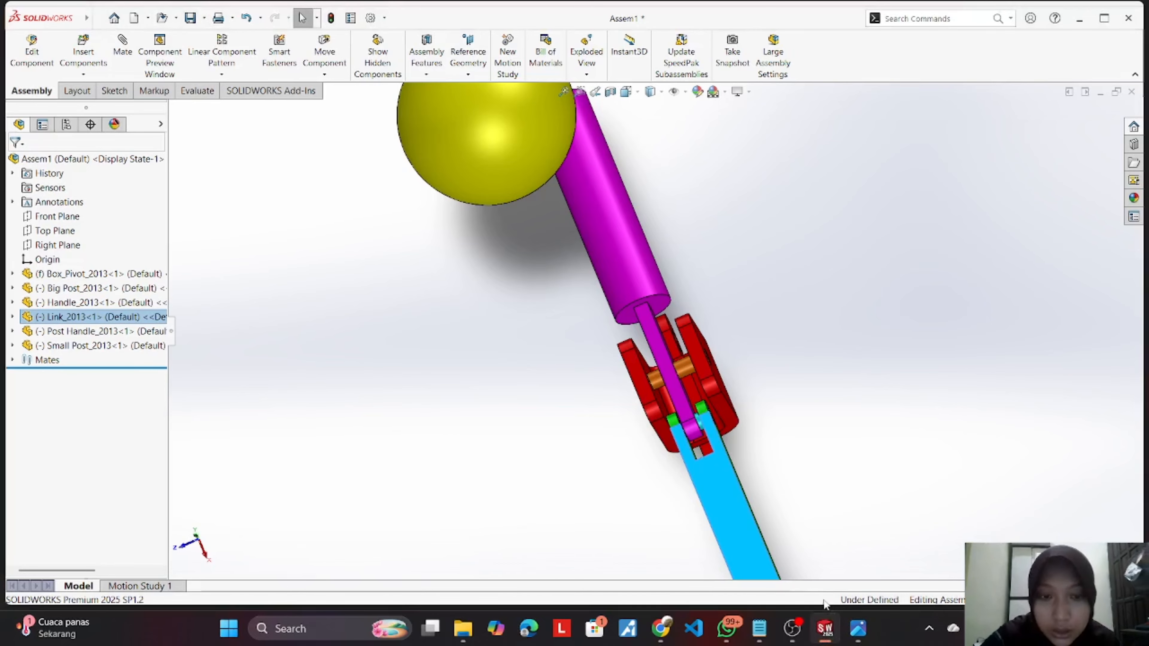
Step: Try to mate the Link's flat outer face coincident with the side face of the Post Handle's flat bar
left_click(121, 45)
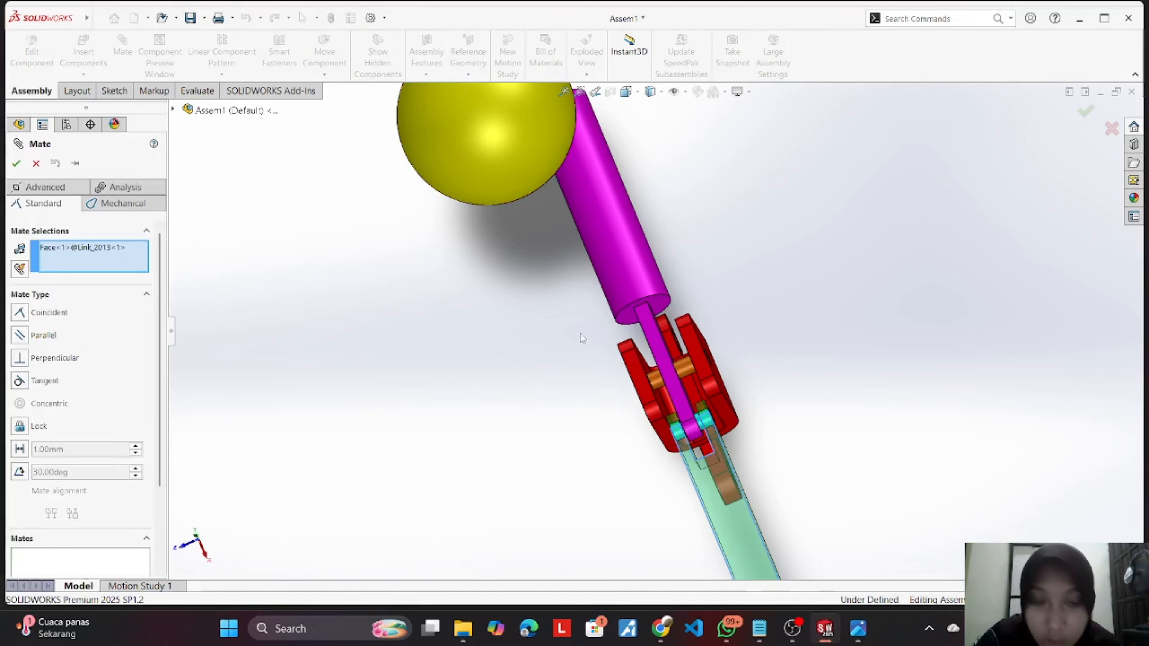
right_click(107, 247)
left_click(128, 271)
scroll(630, 433, "down", 2)
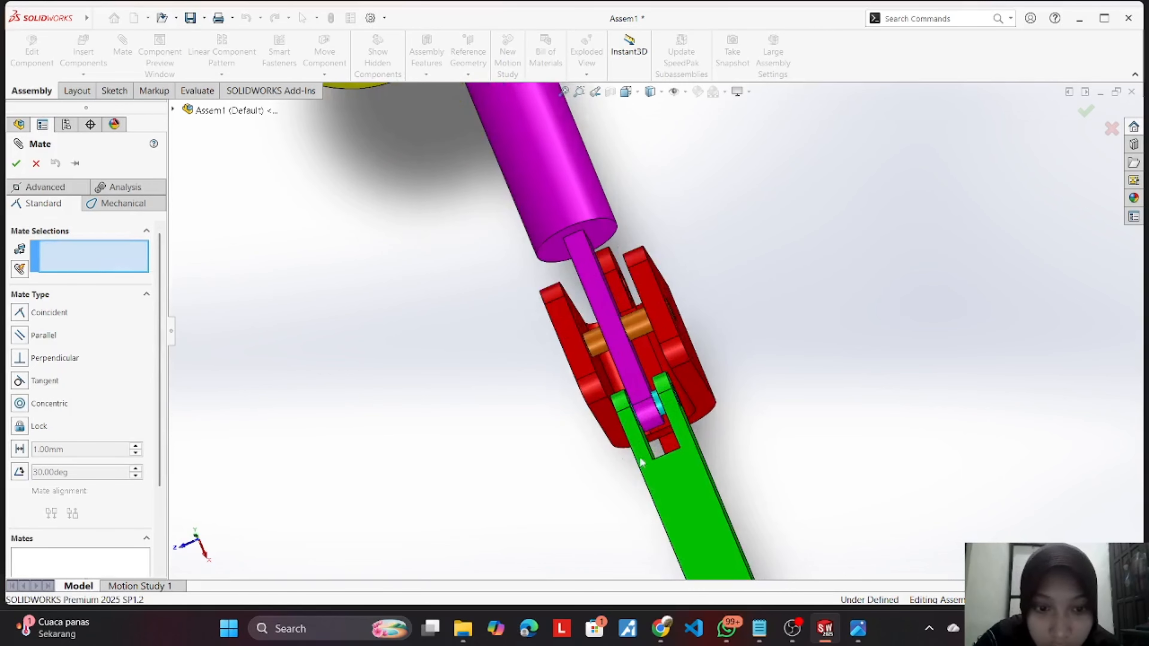
left_click(629, 433)
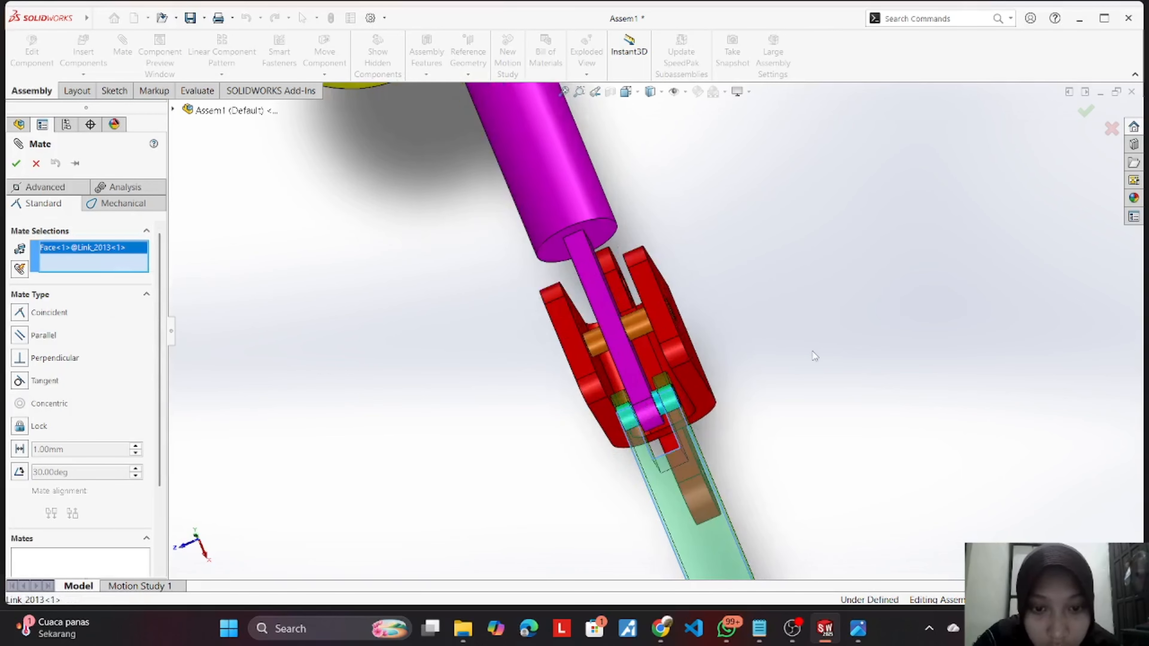
middle_click_drag(813, 351, 772, 323)
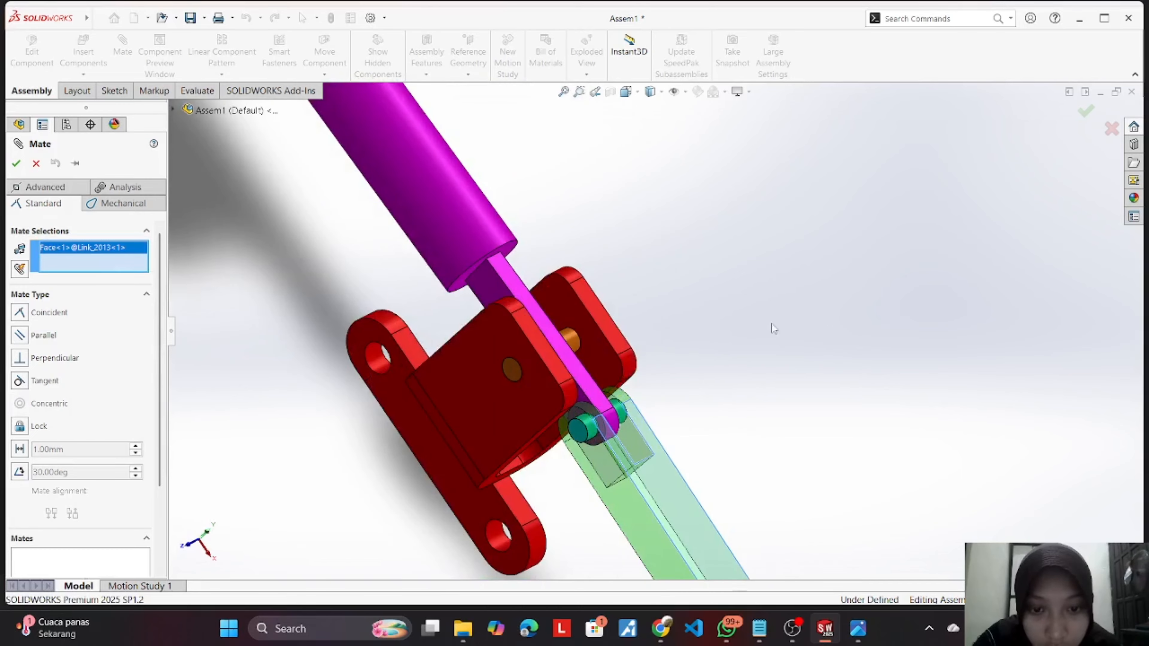
left_click(582, 398)
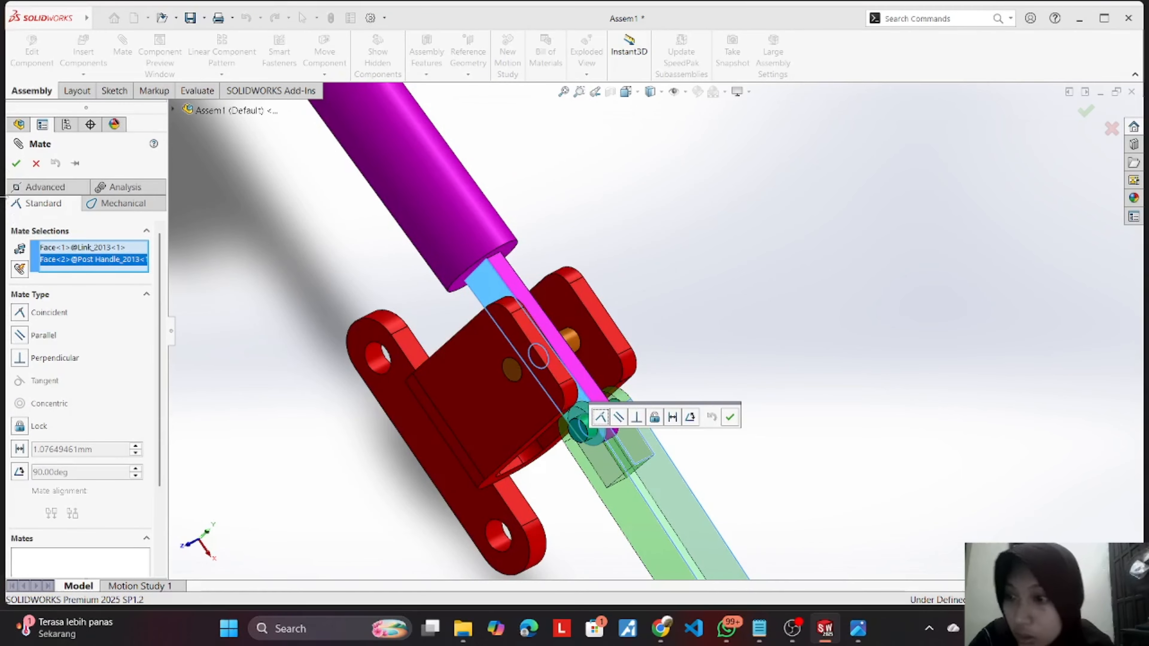
left_click(65, 317)
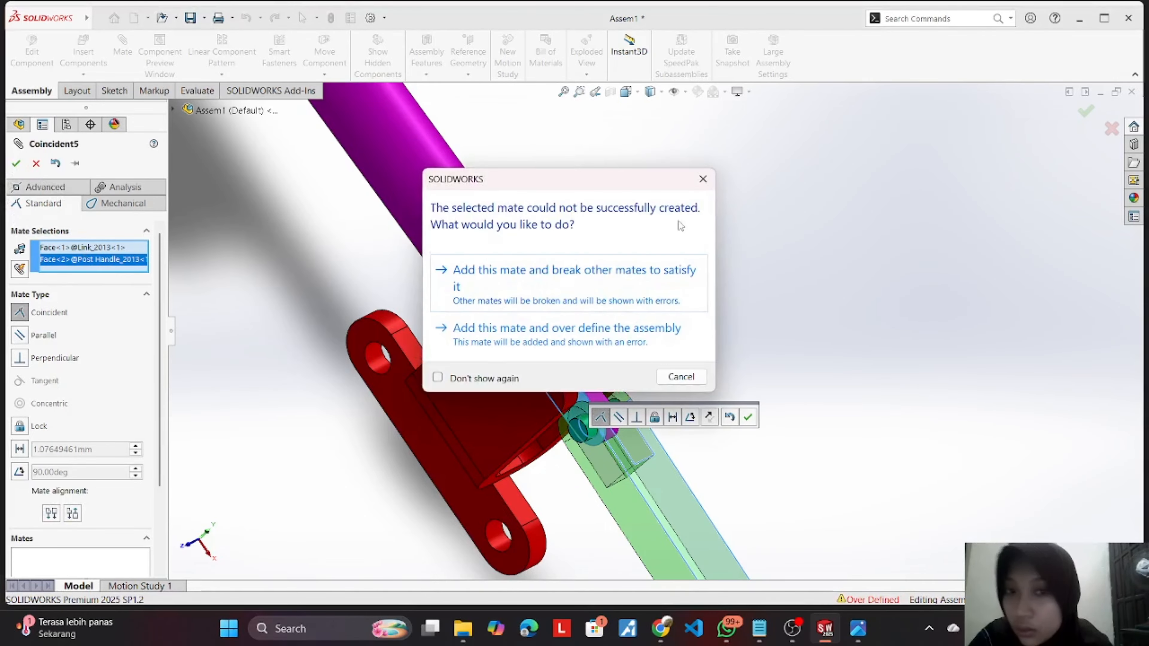
left_click(702, 172)
Step: Reposition the Post Handle and the Link so the flat bar's end sits between the Link's fork arms
middle_click_drag(783, 224, 697, 293)
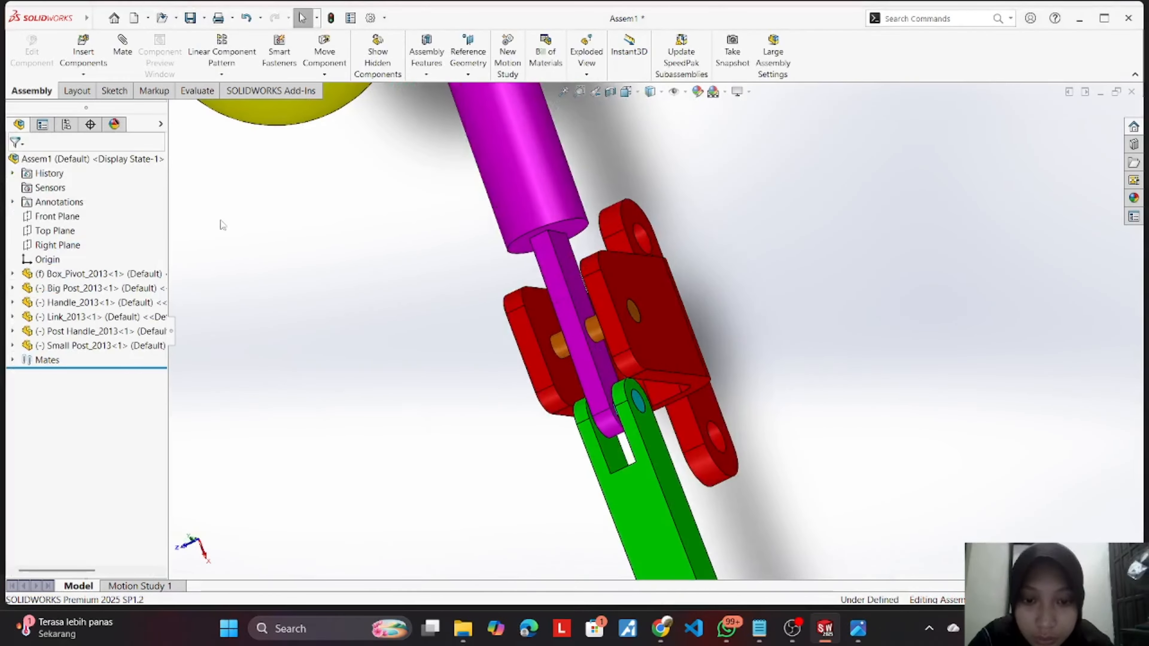
left_click(560, 299)
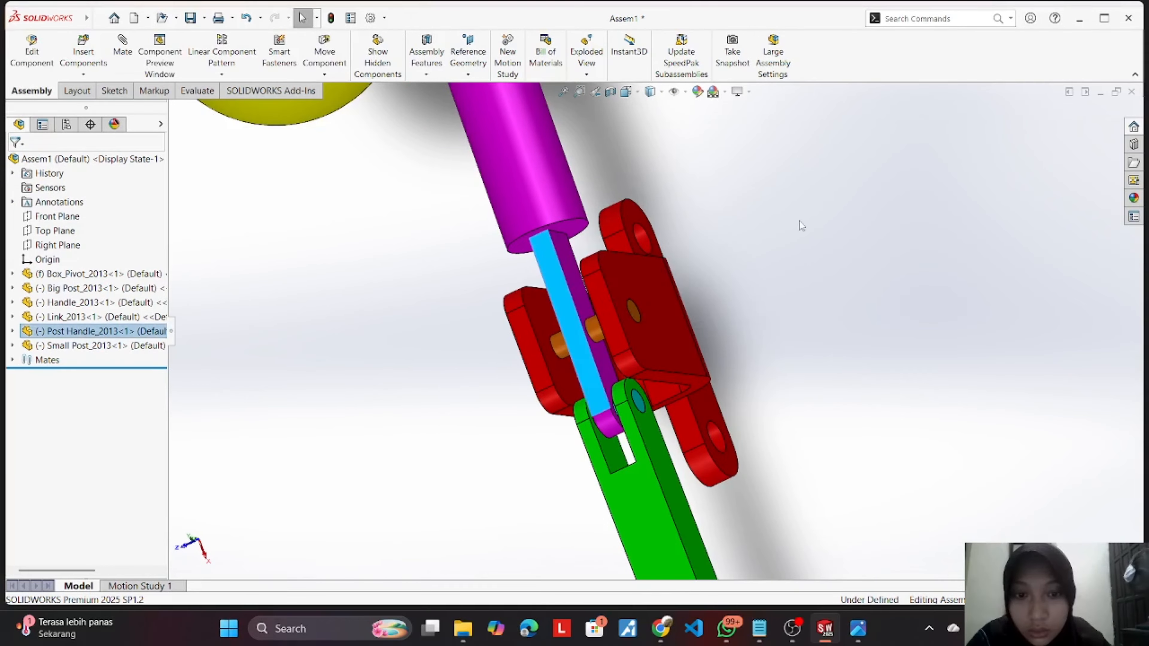
middle_click_drag(799, 220, 552, 260)
left_click_drag(546, 201, 878, 250)
mouse_move(878, 251)
middle_mouse_down()
mouse_move(911, 229)
mouse_move(878, 244)
mouse_move(888, 238)
middle_mouse_up()
scroll(853, 276, "down", 2)
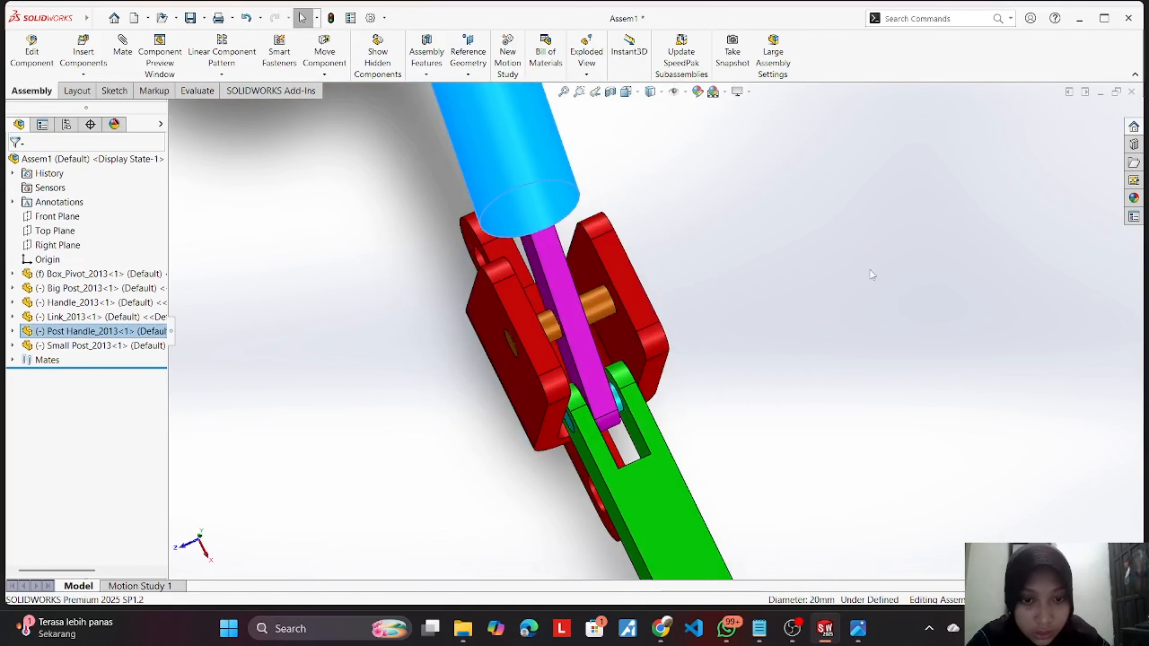
left_click_drag(589, 418, 586, 457)
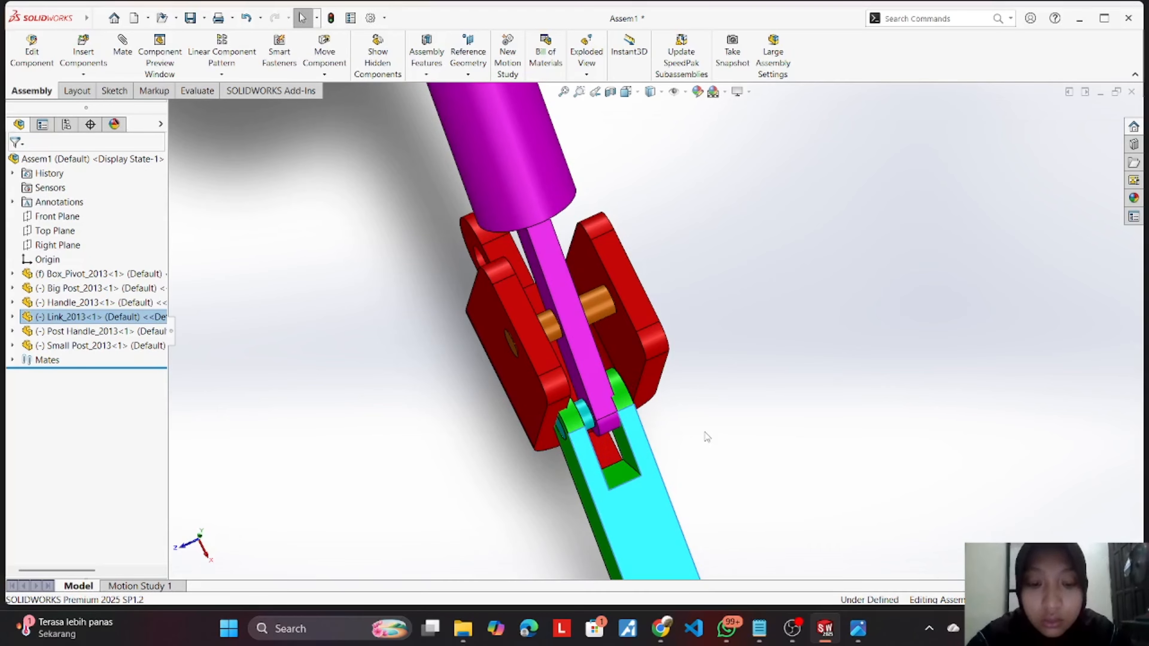
left_click(97, 19)
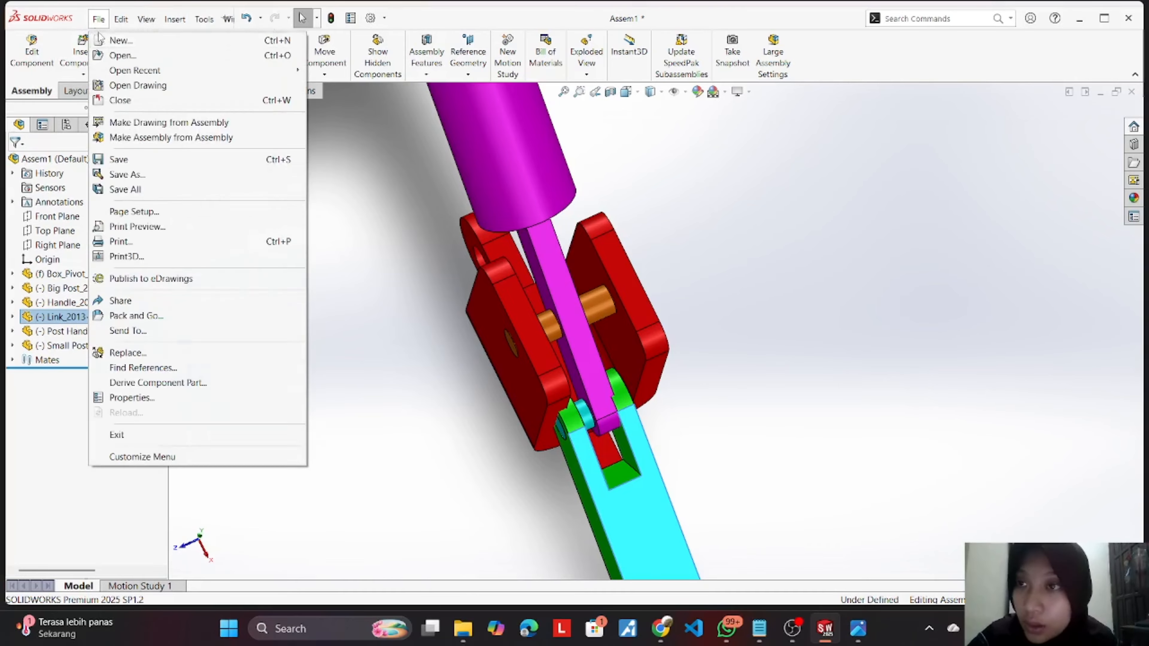
left_click(343, 161)
Step: Mate the inner face of the Link's fork arm coincident with the side face of the Post Handle's flat bar
left_click(120, 50)
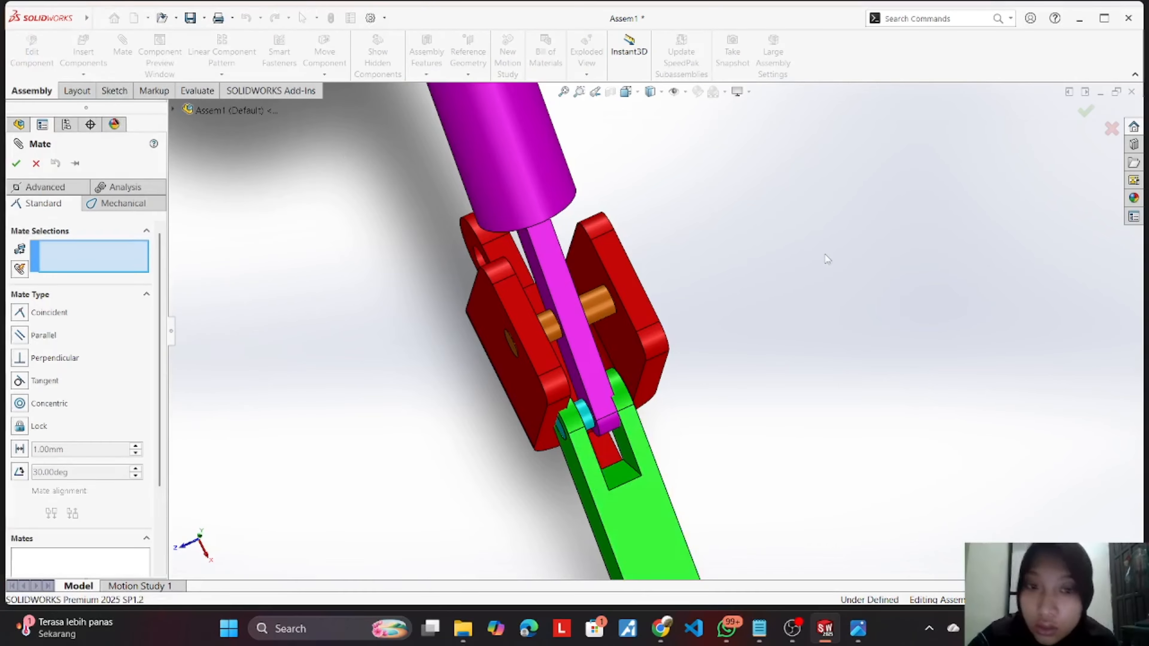
middle_click_drag(826, 257, 610, 436)
left_click(610, 436)
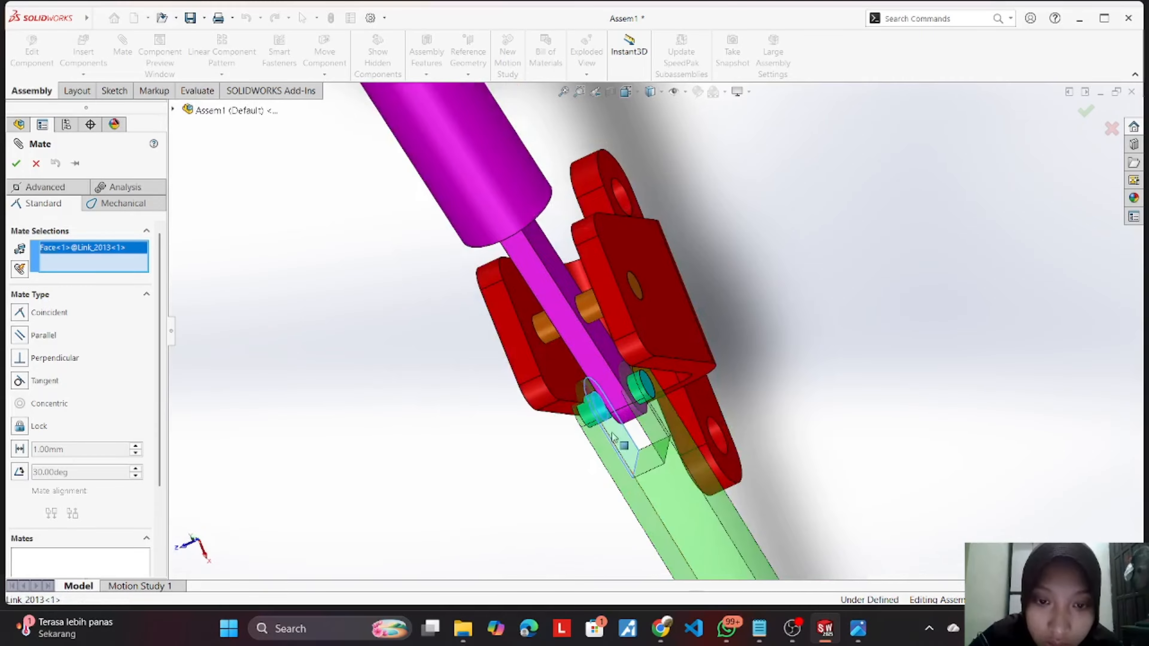
middle_click_drag(828, 405, 675, 336)
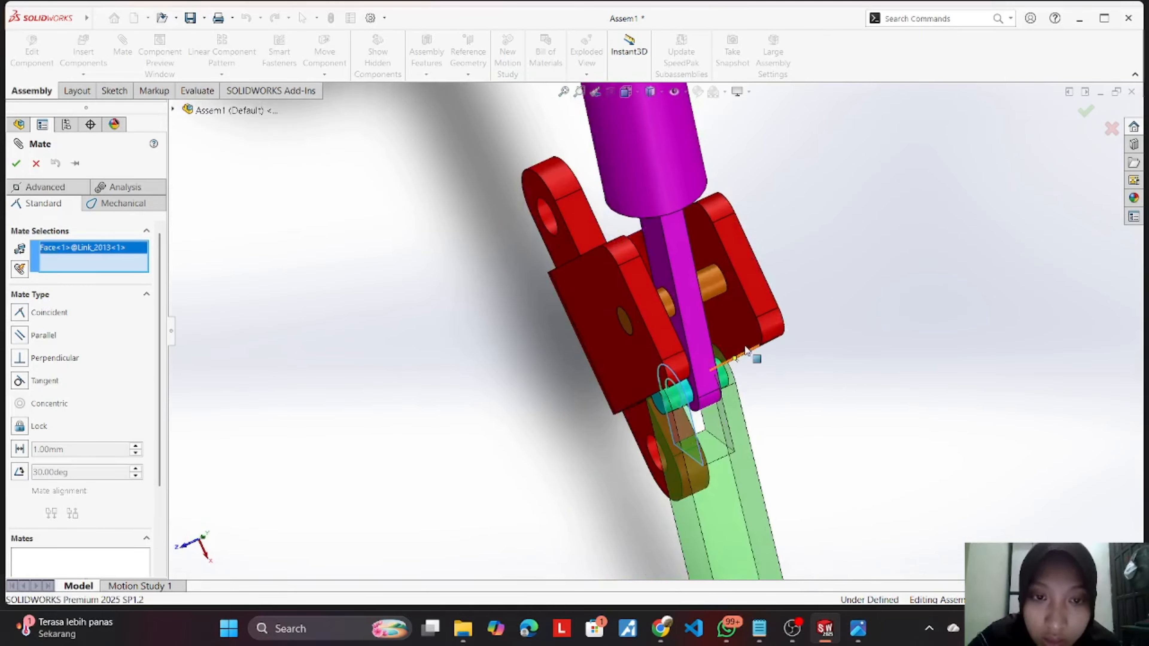
left_click(677, 324)
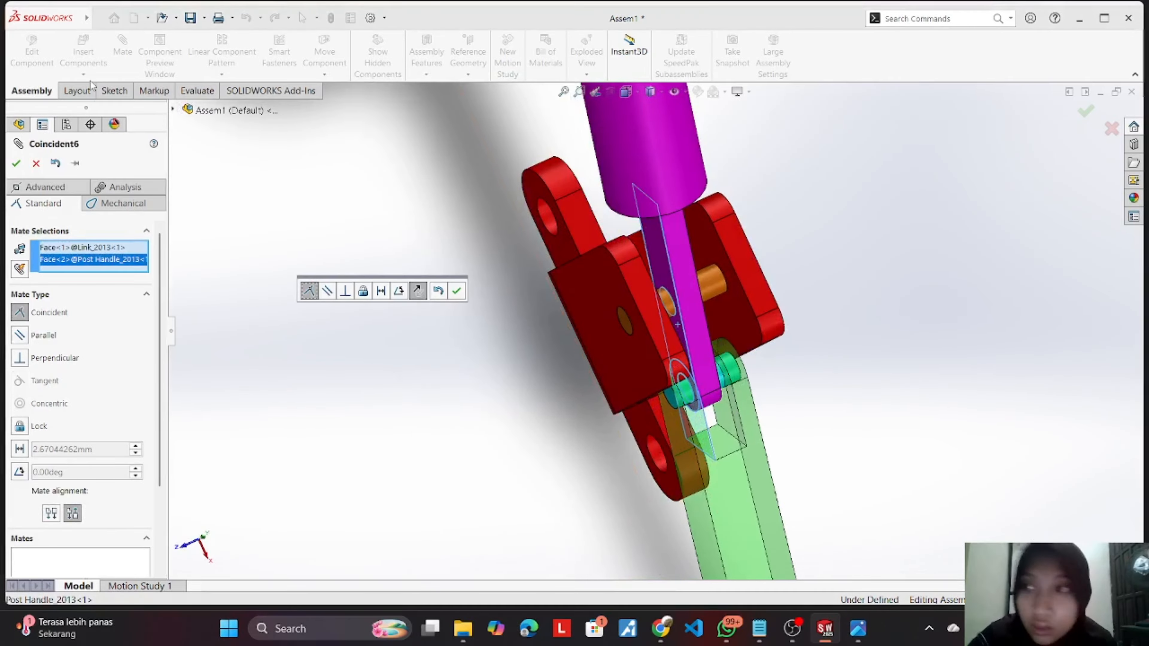
left_click(17, 163)
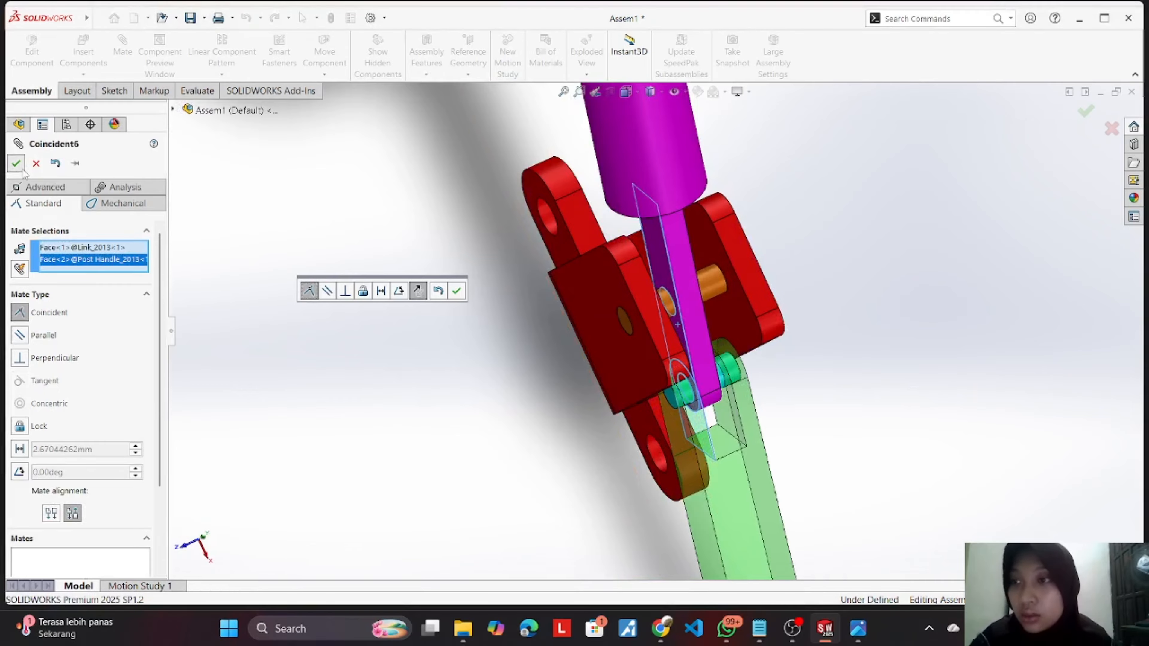
Step: Swing the Link about the Small Post, check Practice_Drawing.JPG in the image viewer, and return to SOLIDWORKS
left_click_drag(711, 421, 740, 409)
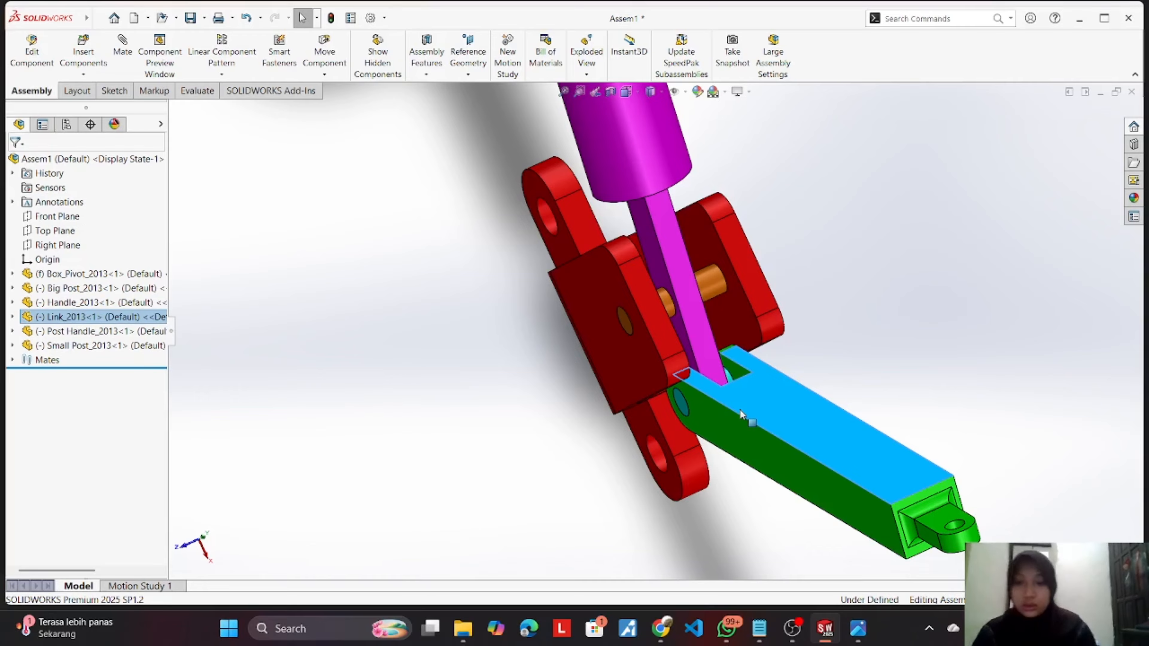
middle_click_drag(920, 349, 682, 506)
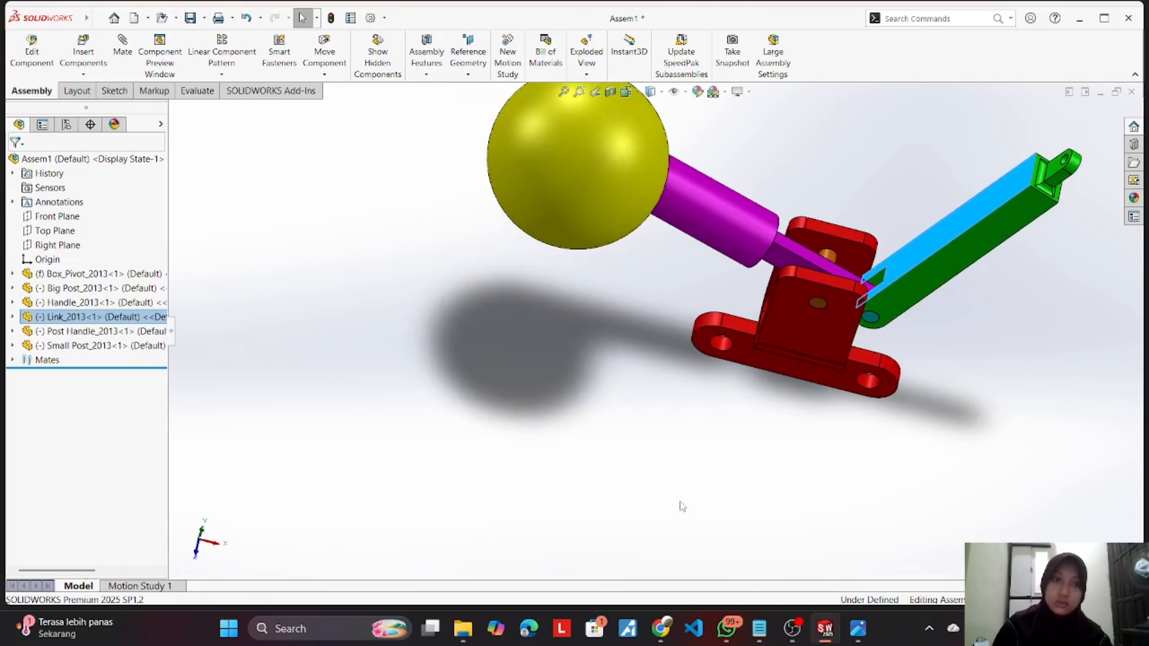
middle_click_drag(1120, 527, 1100, 369)
middle_click_drag(724, 326, 752, 353)
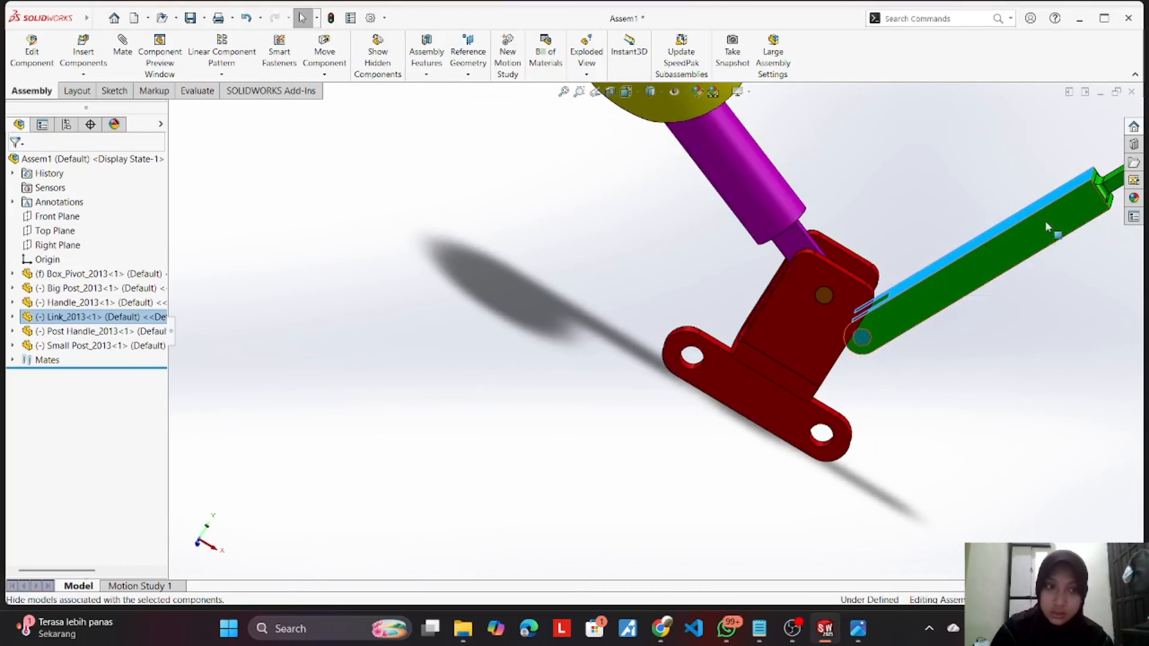
middle_click_drag(1061, 240, 1104, 270)
left_click_drag(1122, 275, 977, 510)
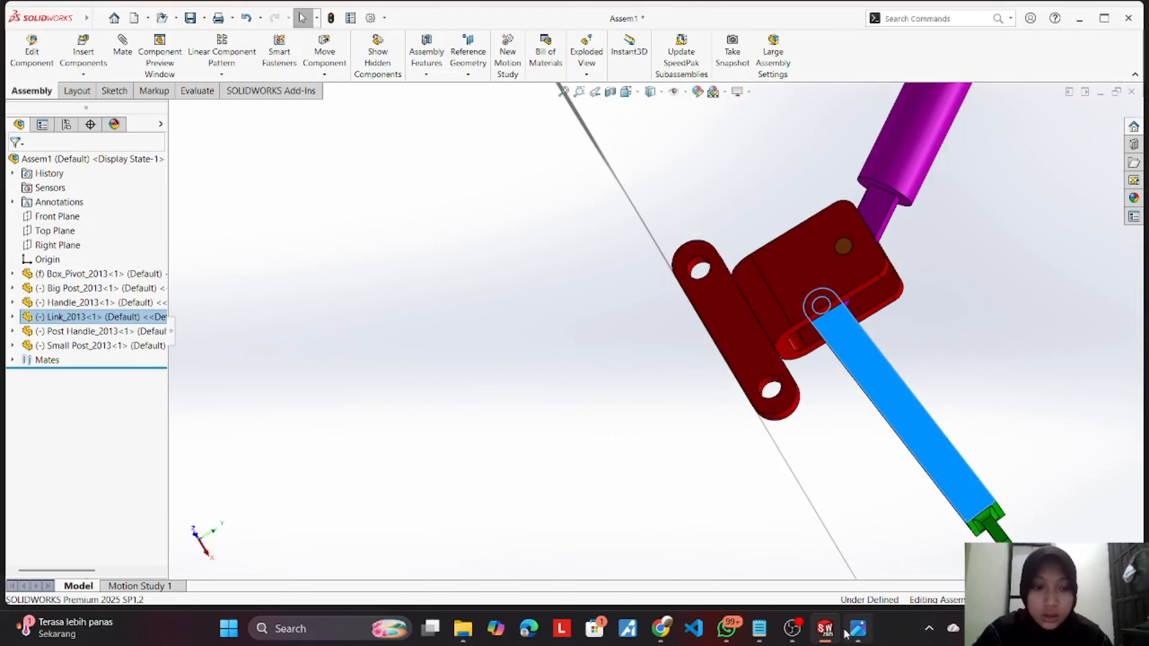
left_click(858, 629)
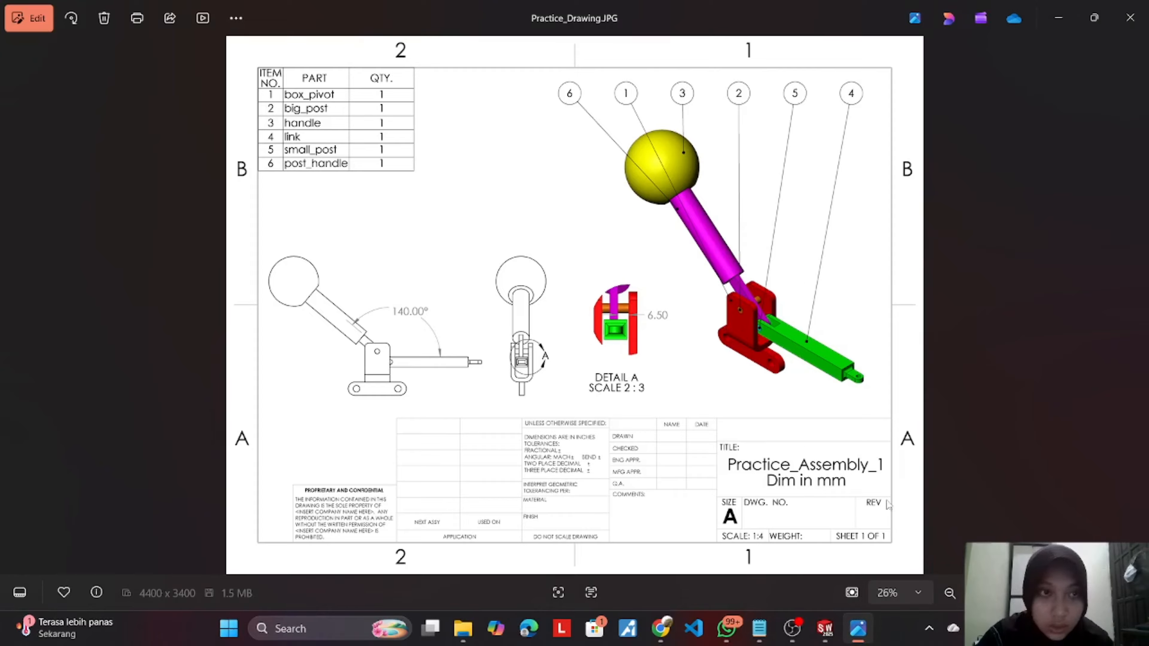
left_click(823, 630)
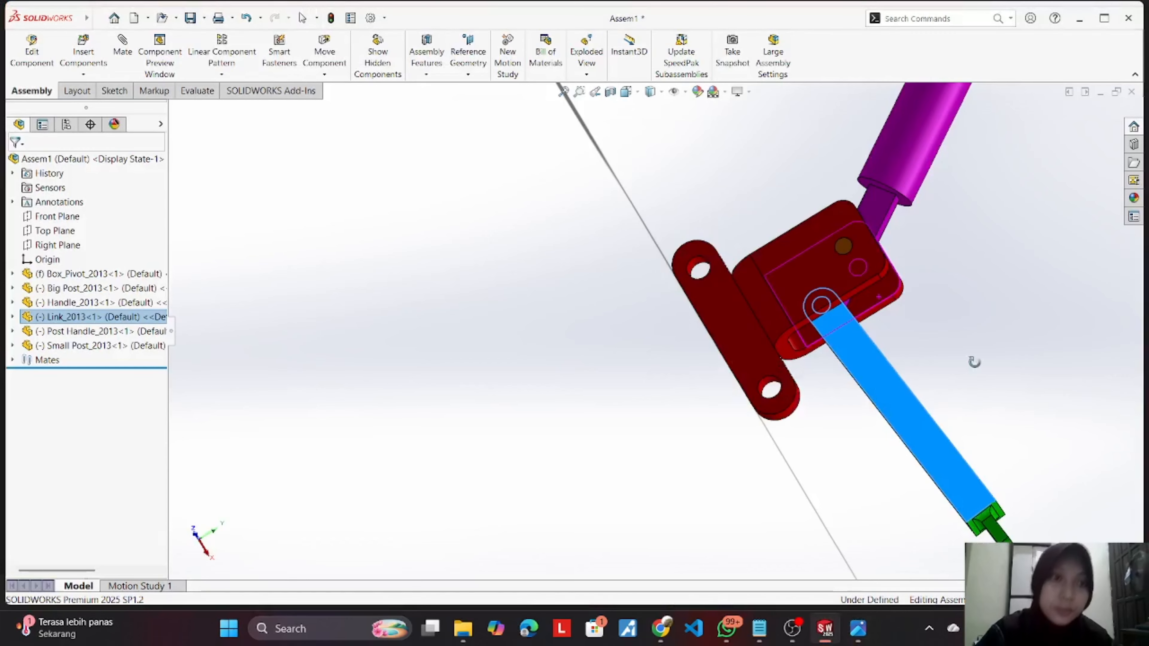
middle_click_drag(975, 362, 618, 234)
scroll(695, 222, "up", 1)
scroll(694, 222, "down", 1)
left_click(123, 51)
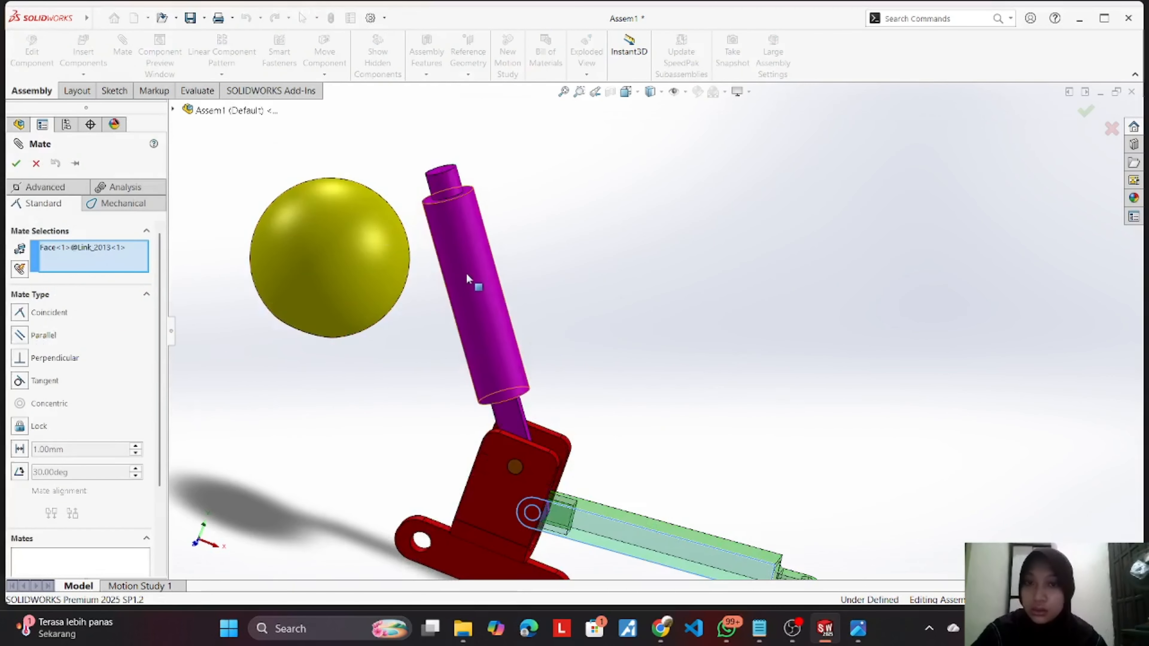
left_click(467, 279)
right_click(81, 249)
left_click(113, 273)
middle_click_drag(796, 511, 692, 529)
left_click(692, 529)
key("Escape")
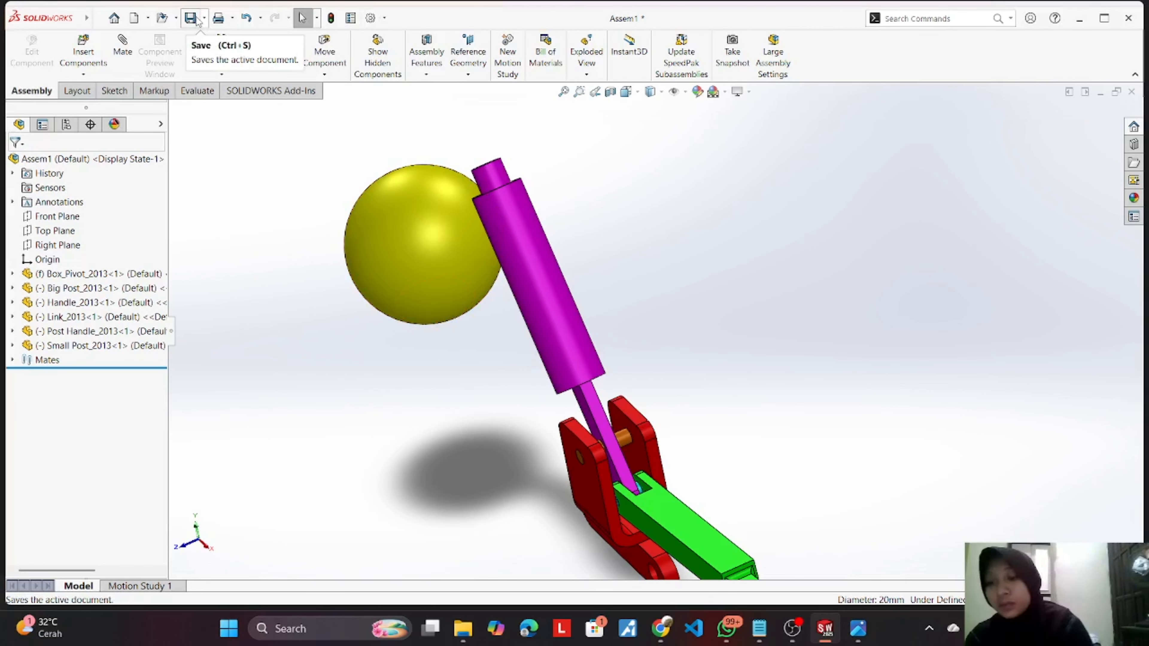
Step: Add a 140° angle mate between the narrow face of the Post Handle's flat bar and the Link's upper face
left_click(122, 48)
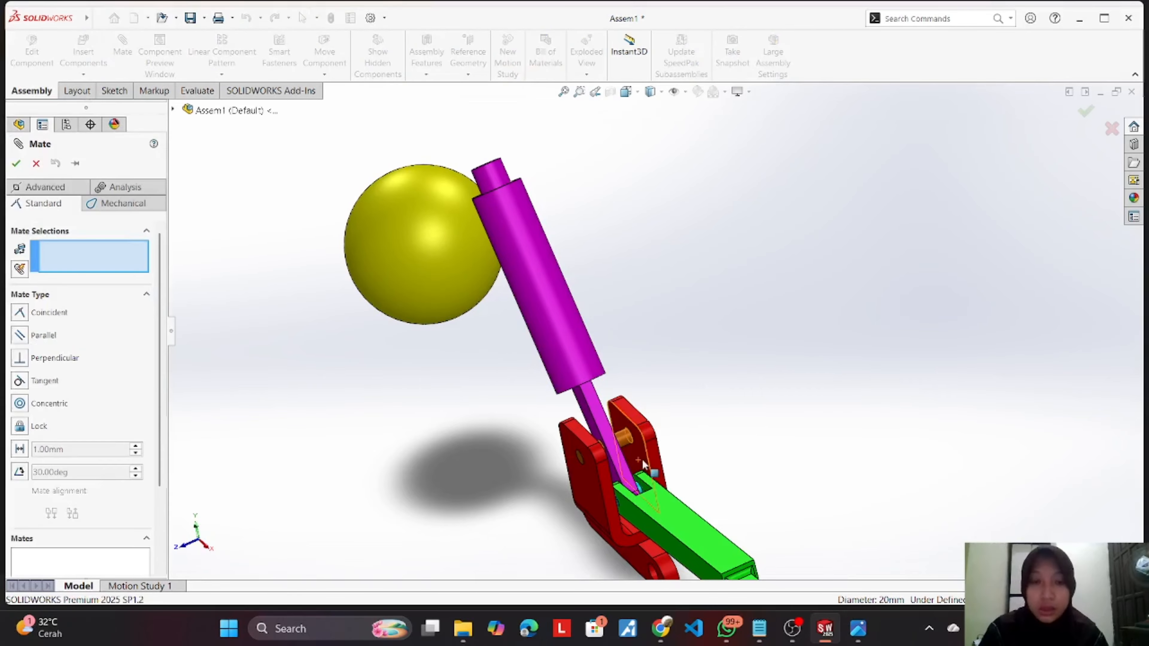
left_click(596, 415)
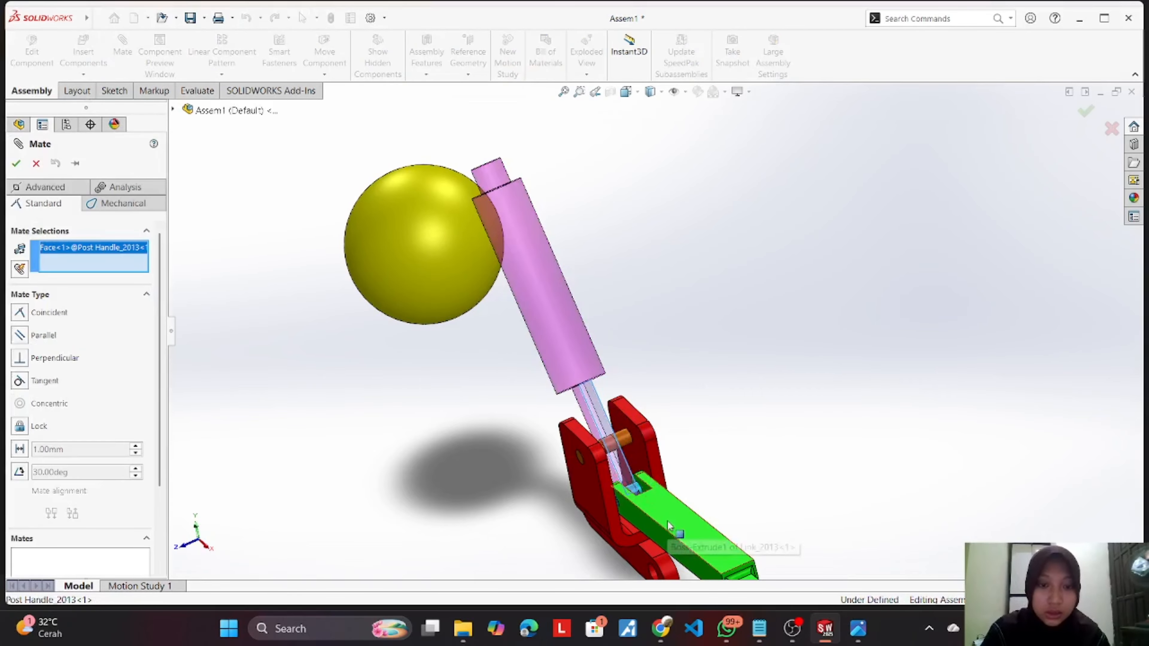
left_click(668, 521)
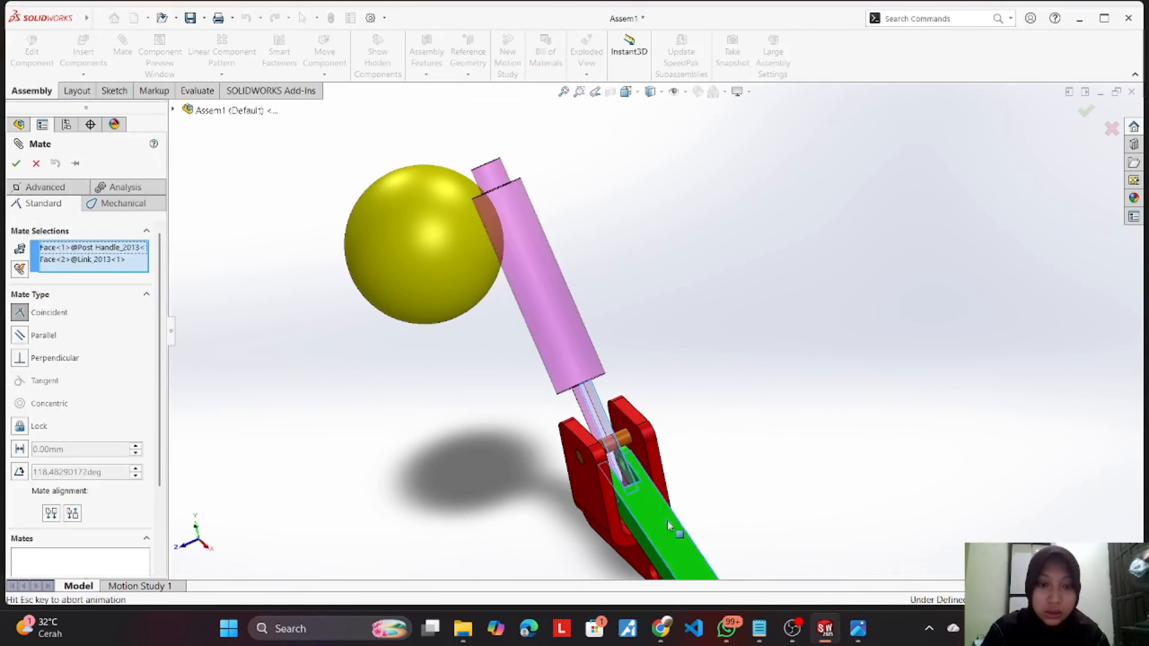
left_click(20, 472)
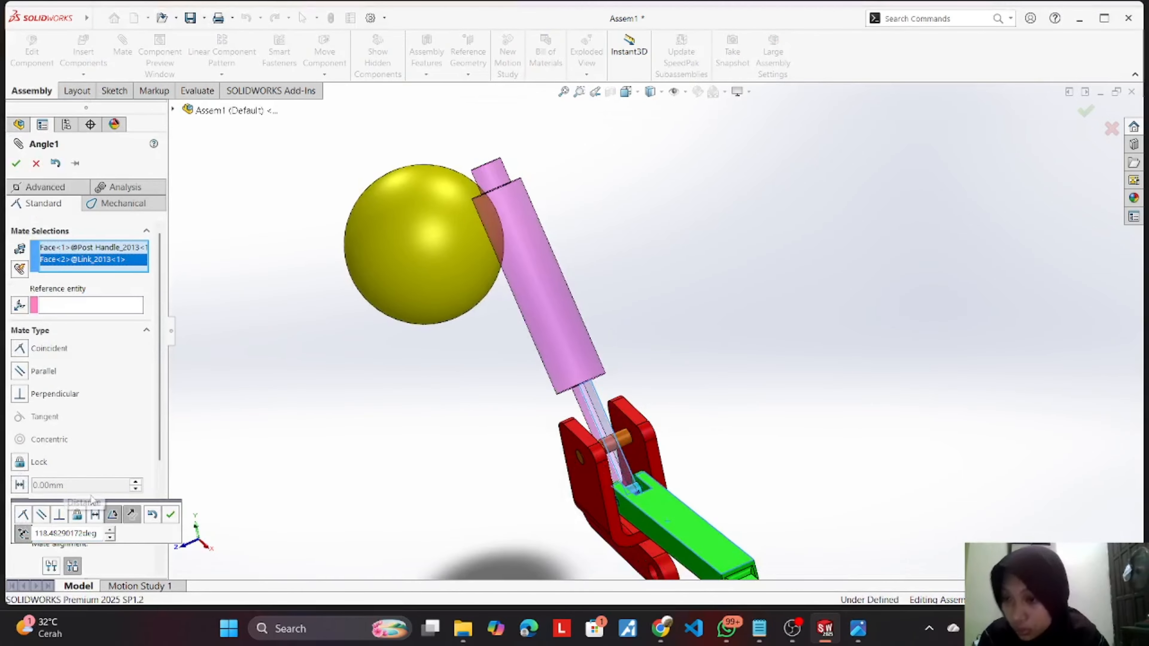
scroll(160, 466, "down", 3)
left_click_drag(112, 346, 6, 346)
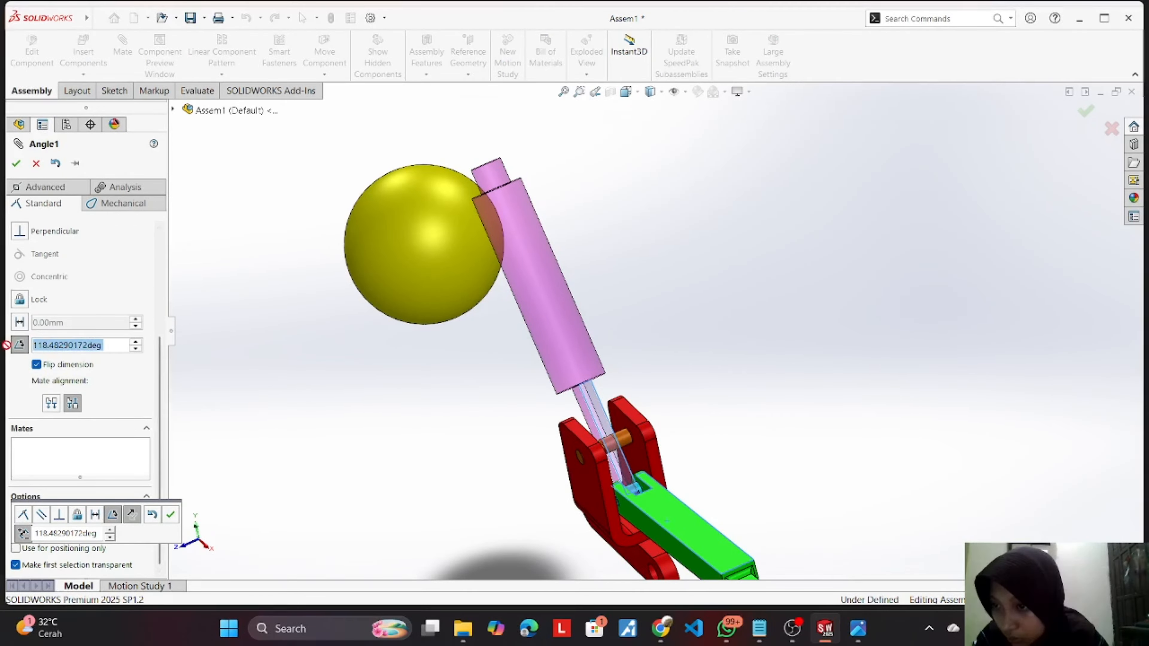
type("140")
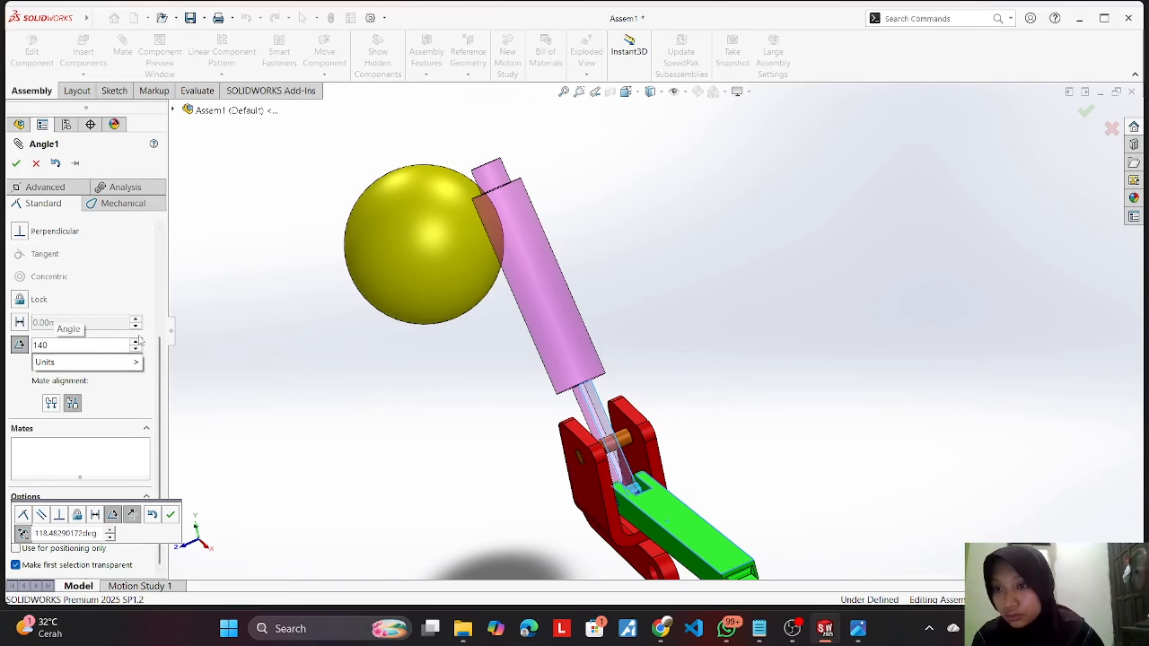
left_click(150, 369)
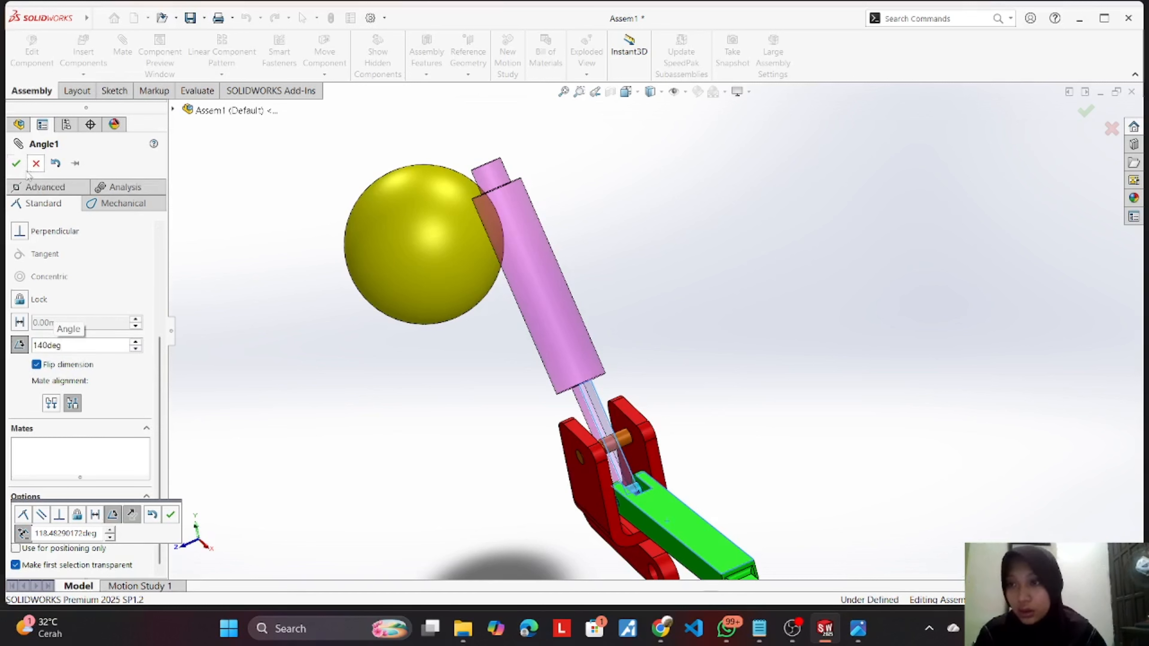
left_click(16, 163)
middle_click_drag(915, 489, 978, 403)
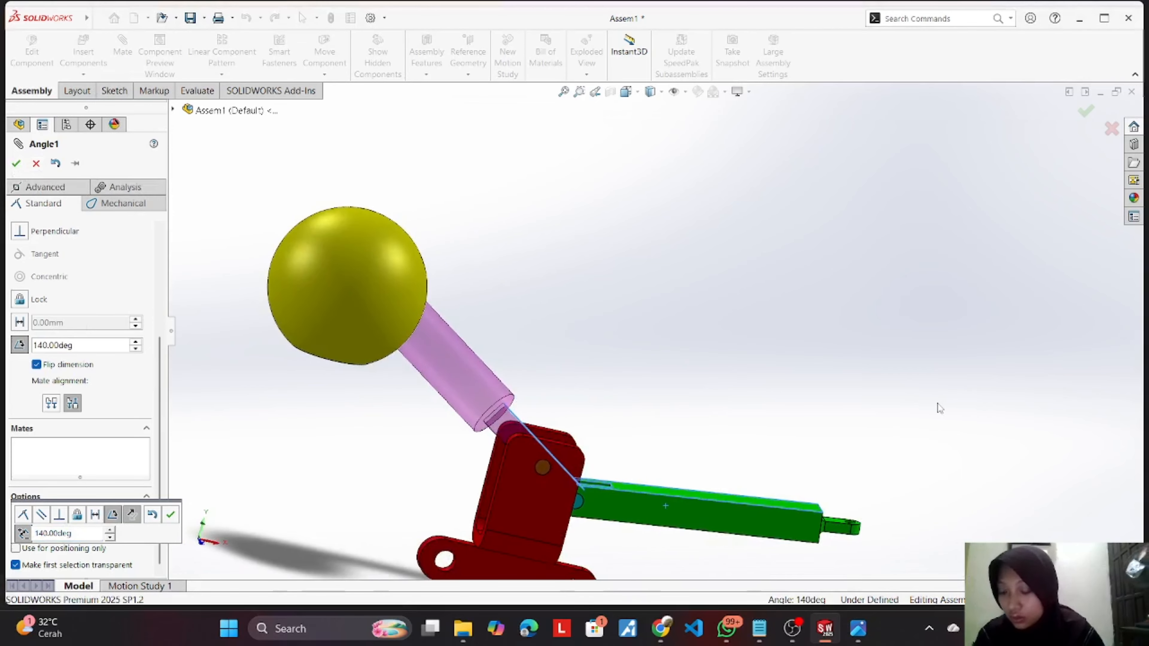
left_click(16, 163)
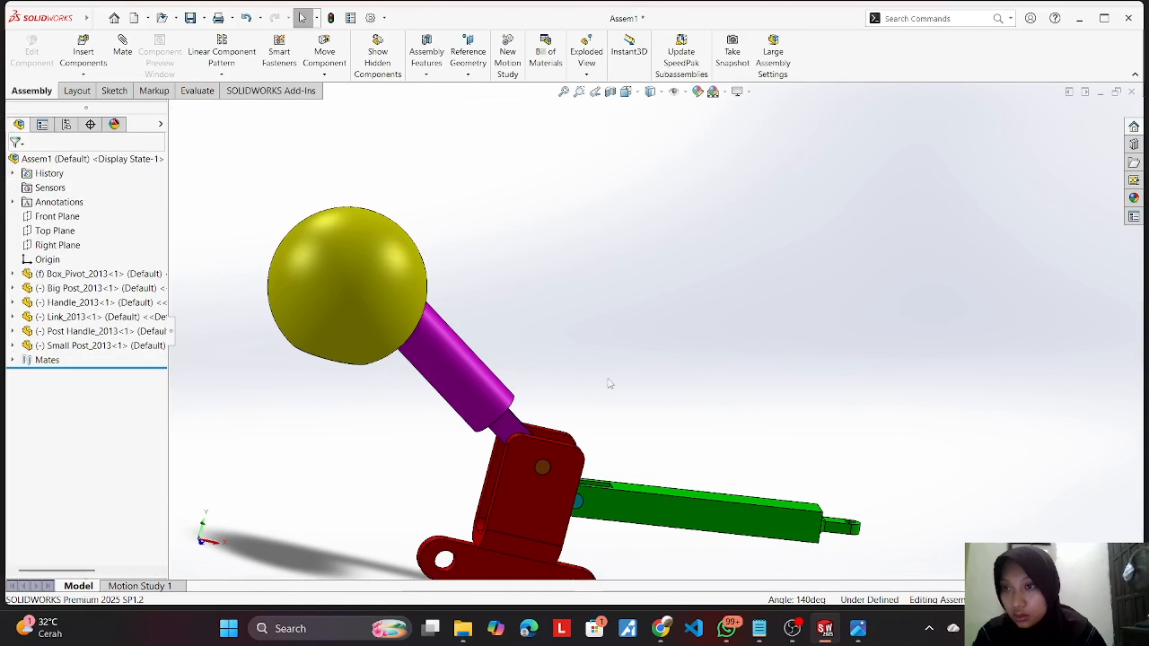
Step: Move the Handle off the Post Handle's upper end so the stub is exposed
middle_click_drag(609, 384, 655, 355)
left_click_drag(346, 281, 250, 178)
middle_click_drag(697, 369, 707, 428)
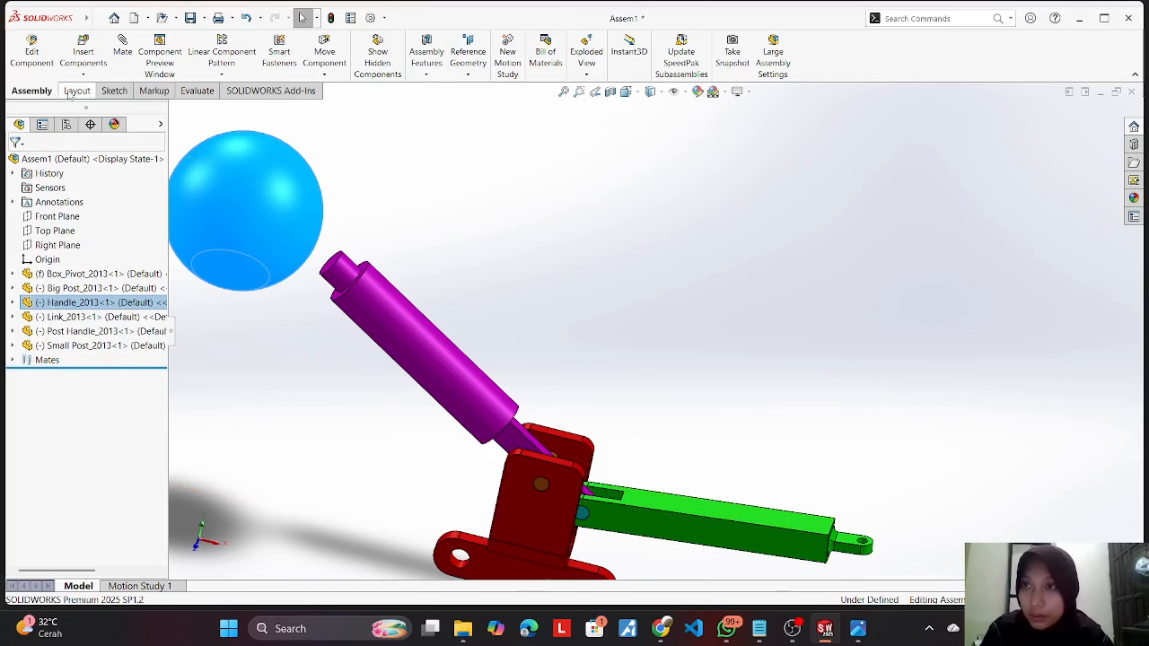
left_click(122, 42)
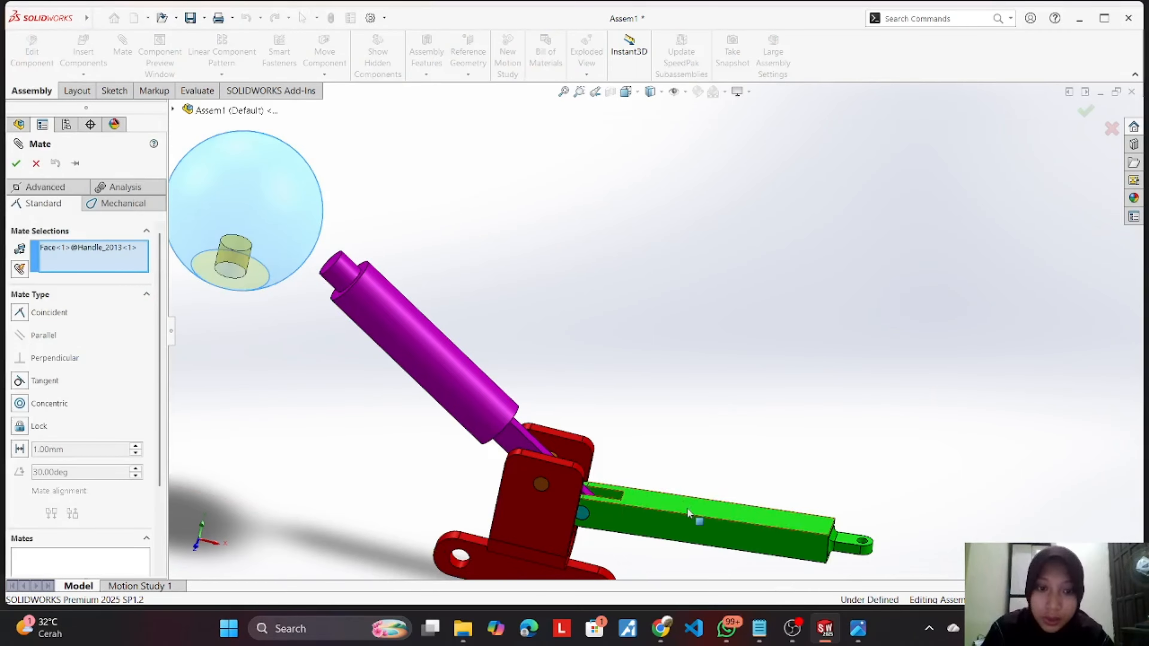
left_click(548, 481)
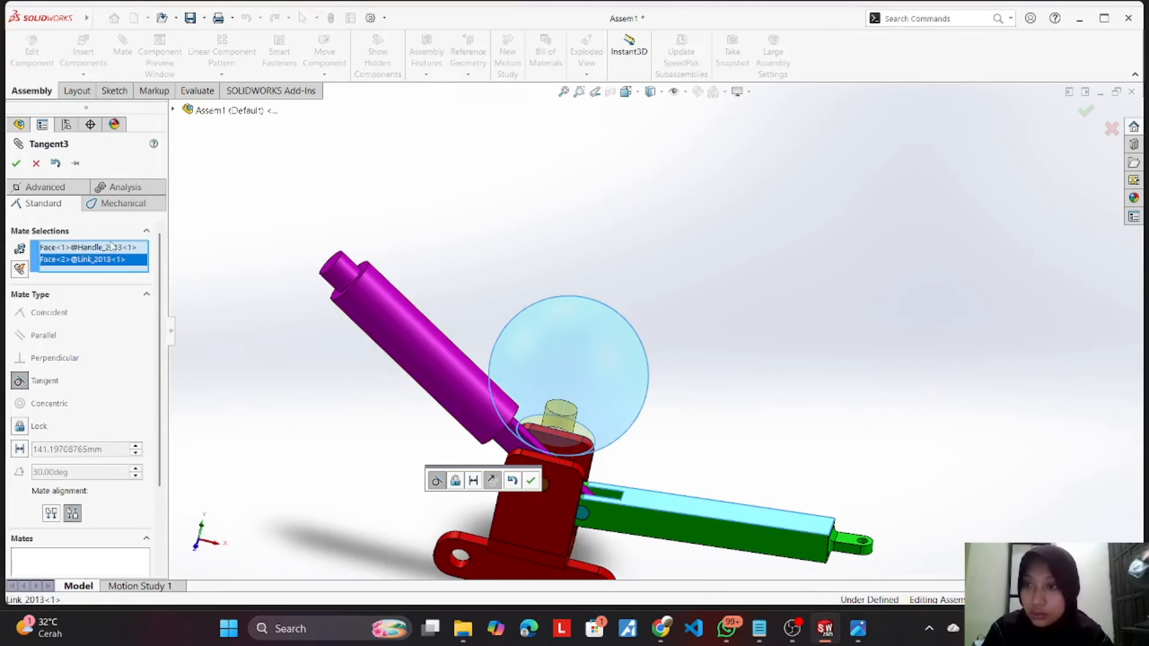
right_click(114, 252)
left_click(136, 270)
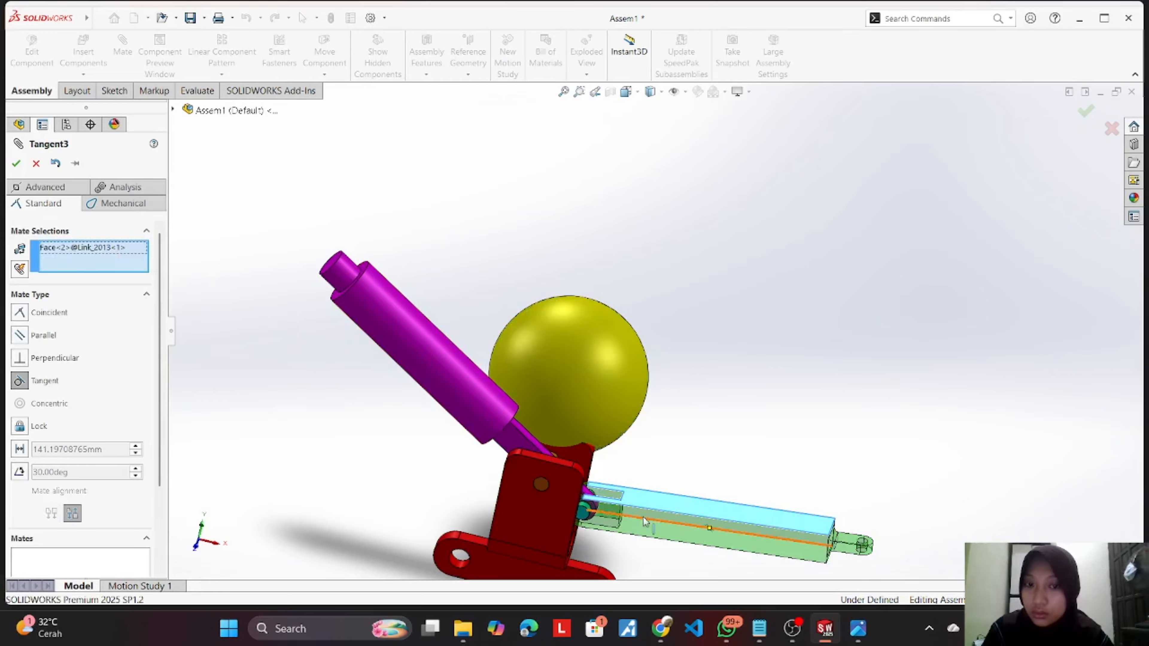
right_click(92, 247)
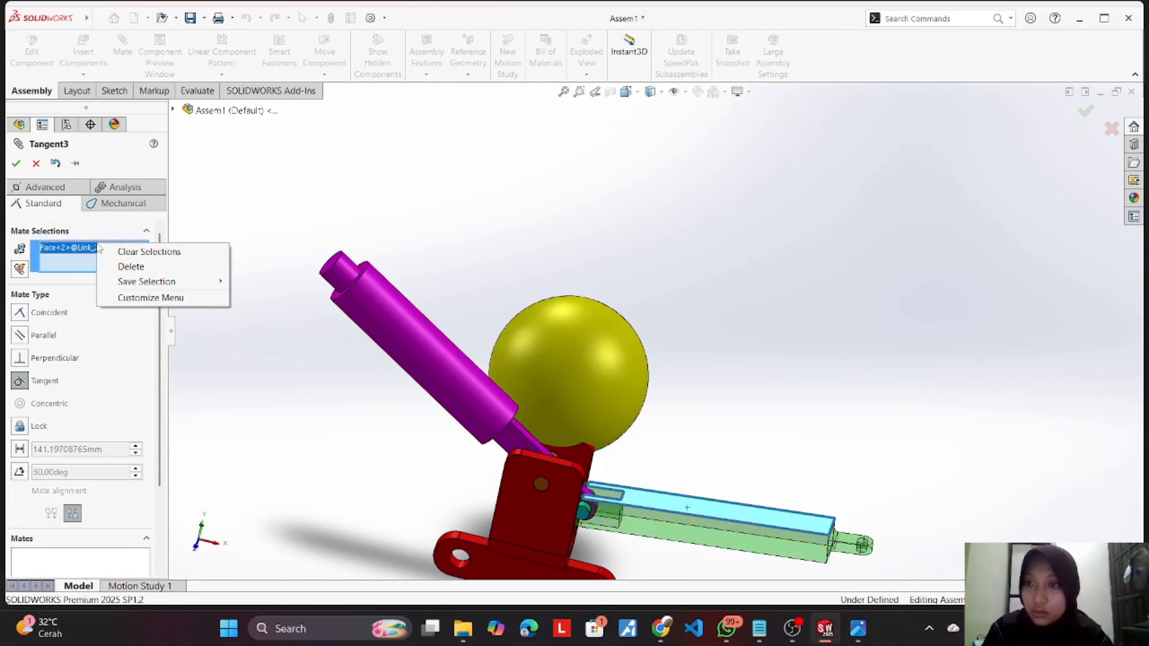
left_click(126, 271)
middle_click_drag(803, 385, 776, 451)
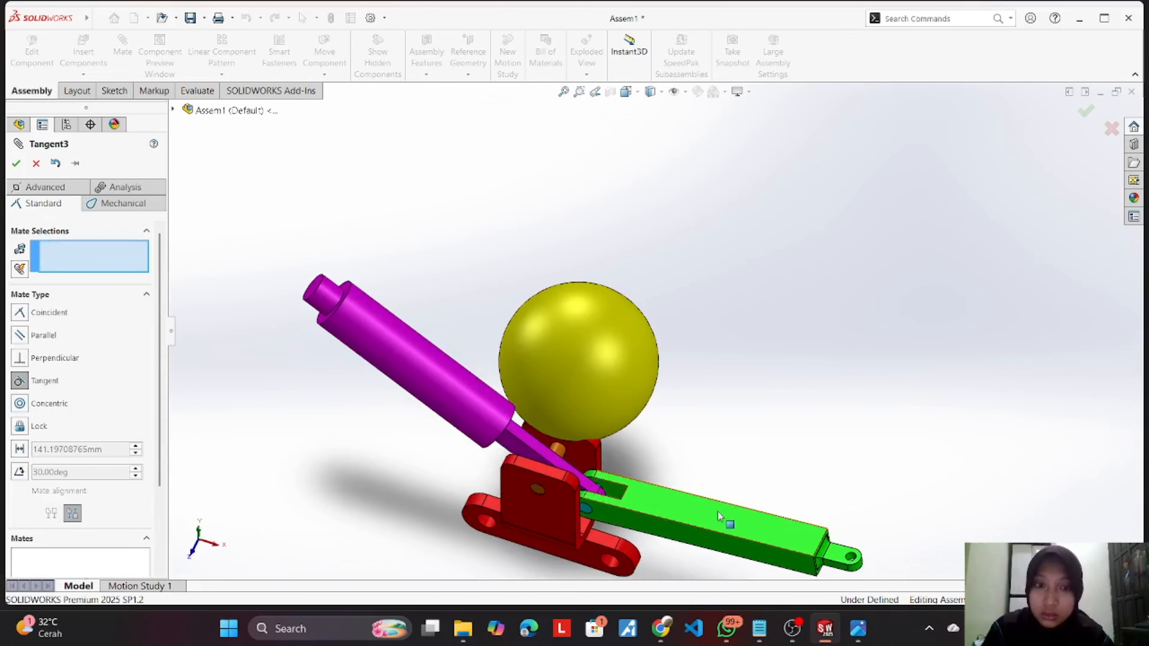
key("Escape")
Step: Move the Handle away from the Link to beyond the Post Handle's stub end, and select the Link's side face
left_click_drag(579, 362, 226, 215)
middle_click_drag(742, 407, 742, 389)
left_click(706, 539)
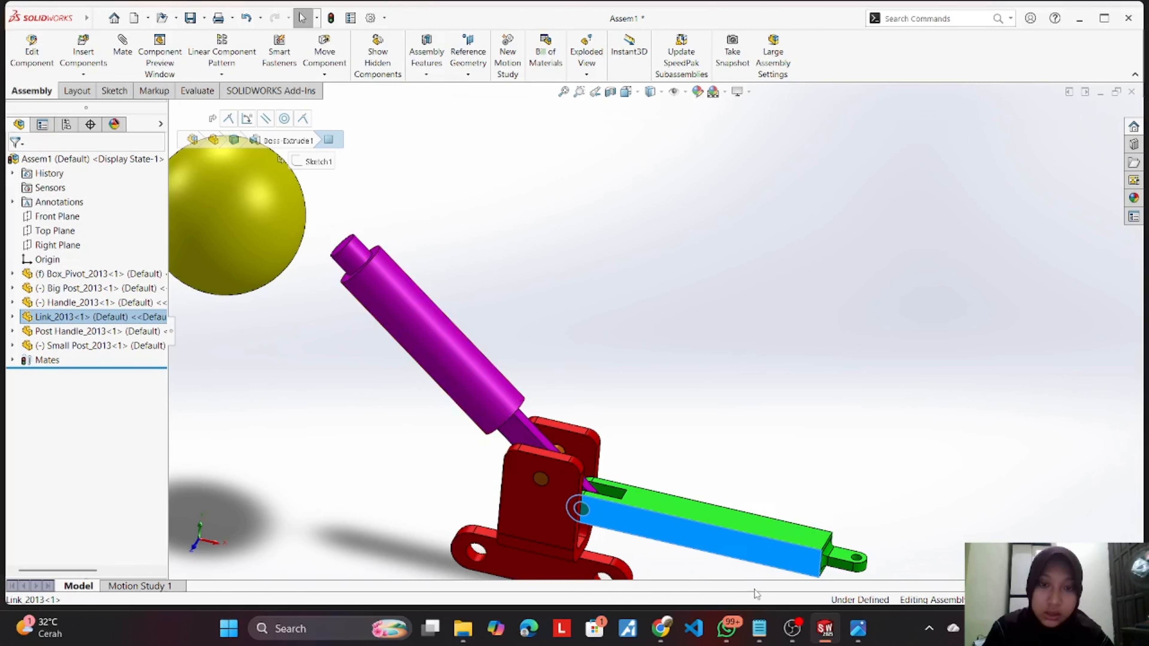